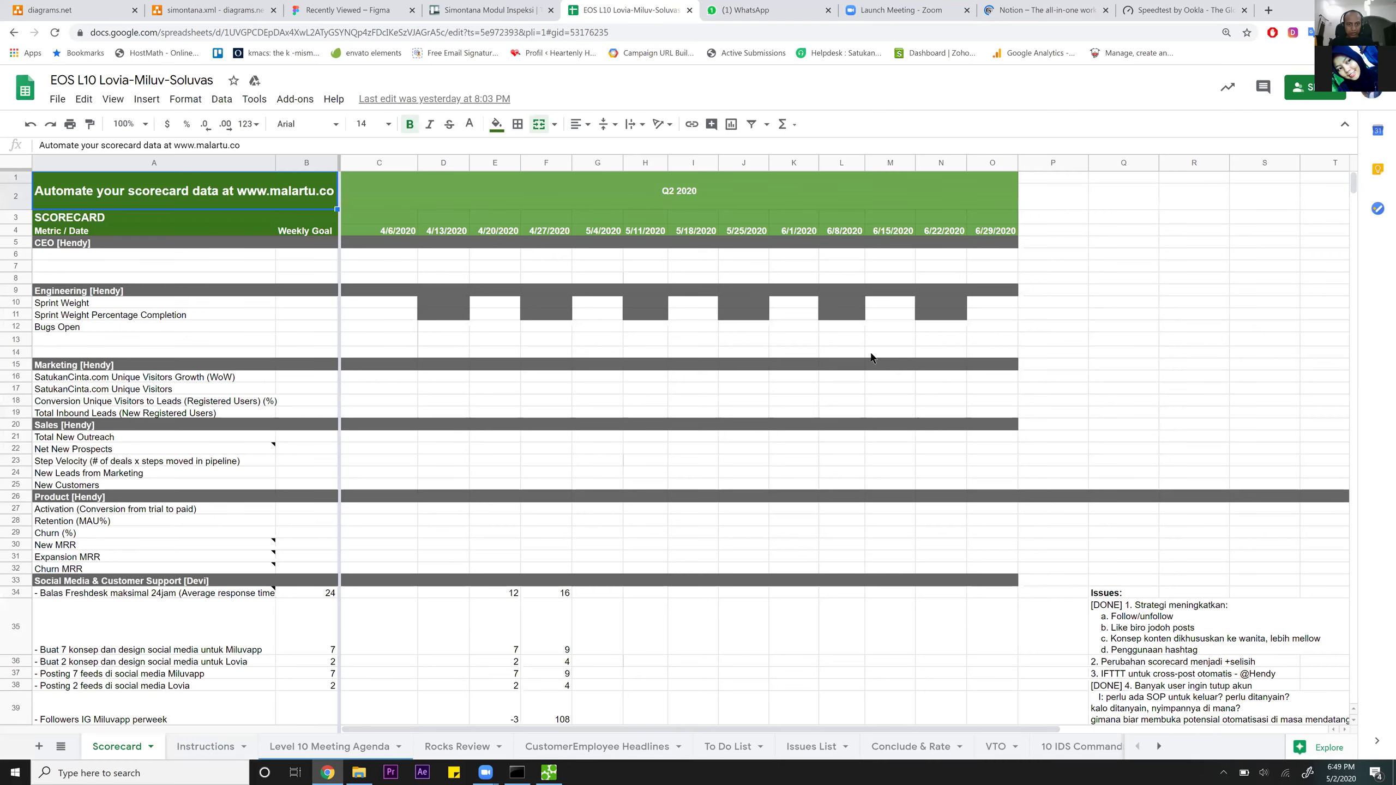
Detach the EOS scorecard spreadsheet into its own window and place it side by side with Camunda Modeler.
{"action": "scroll", "coordinate": [863, 371], "scroll_direction": "down", "scroll_amount": 6}
{"action": "scroll", "coordinate": [863, 370], "scroll_direction": "right", "scroll_amount": 4}
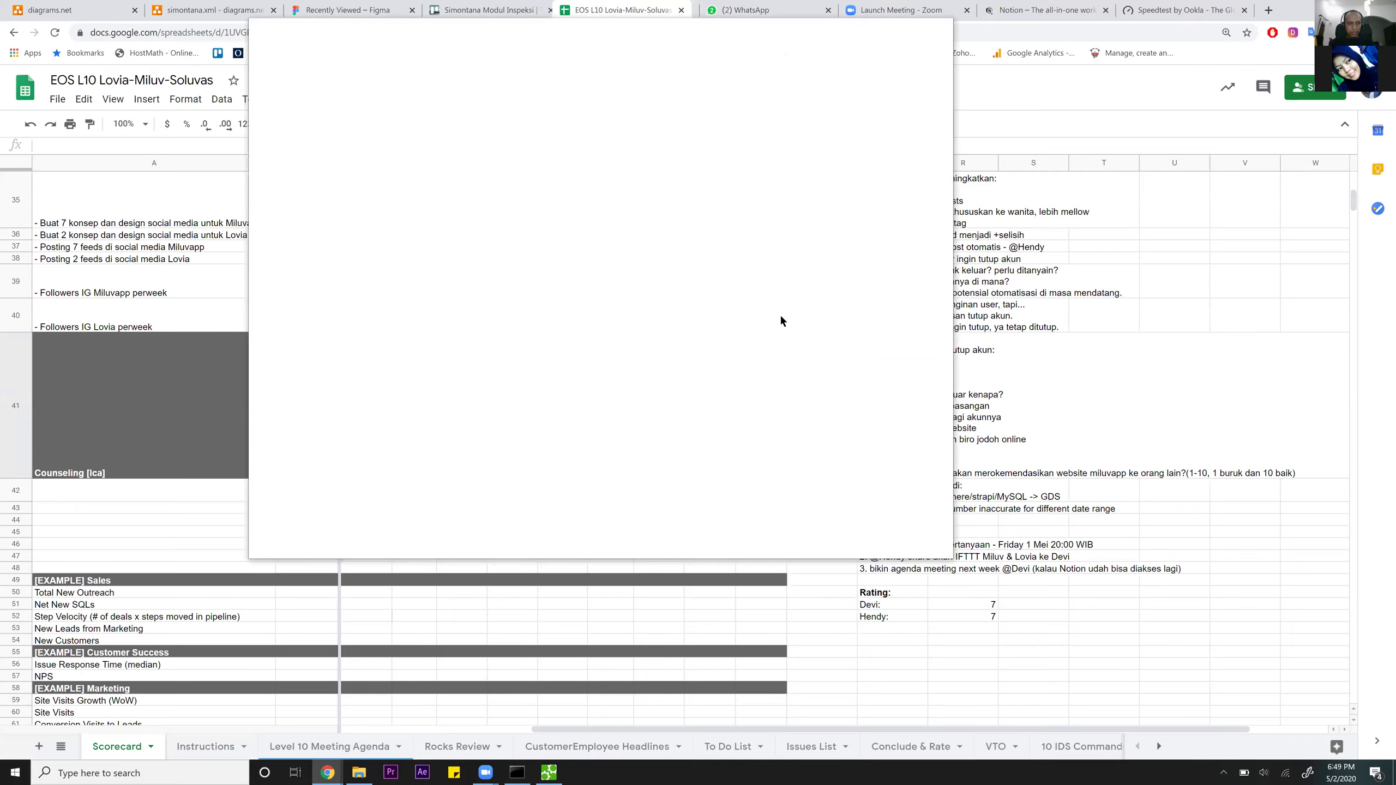
{"action": "left_click_drag", "start_coordinate": [615, 10], "coordinate": [583, 58]}
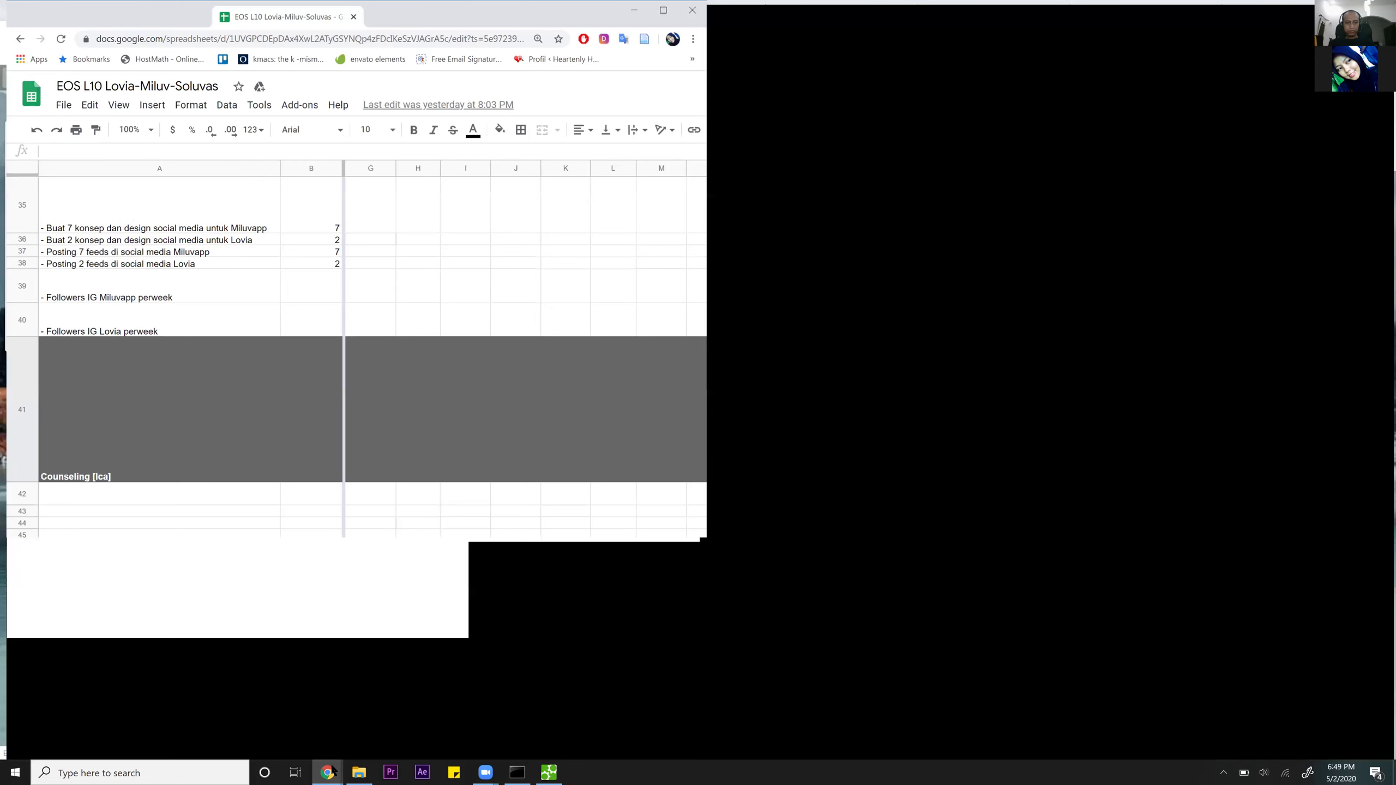
{"action": "key", "text": "super+Left"}
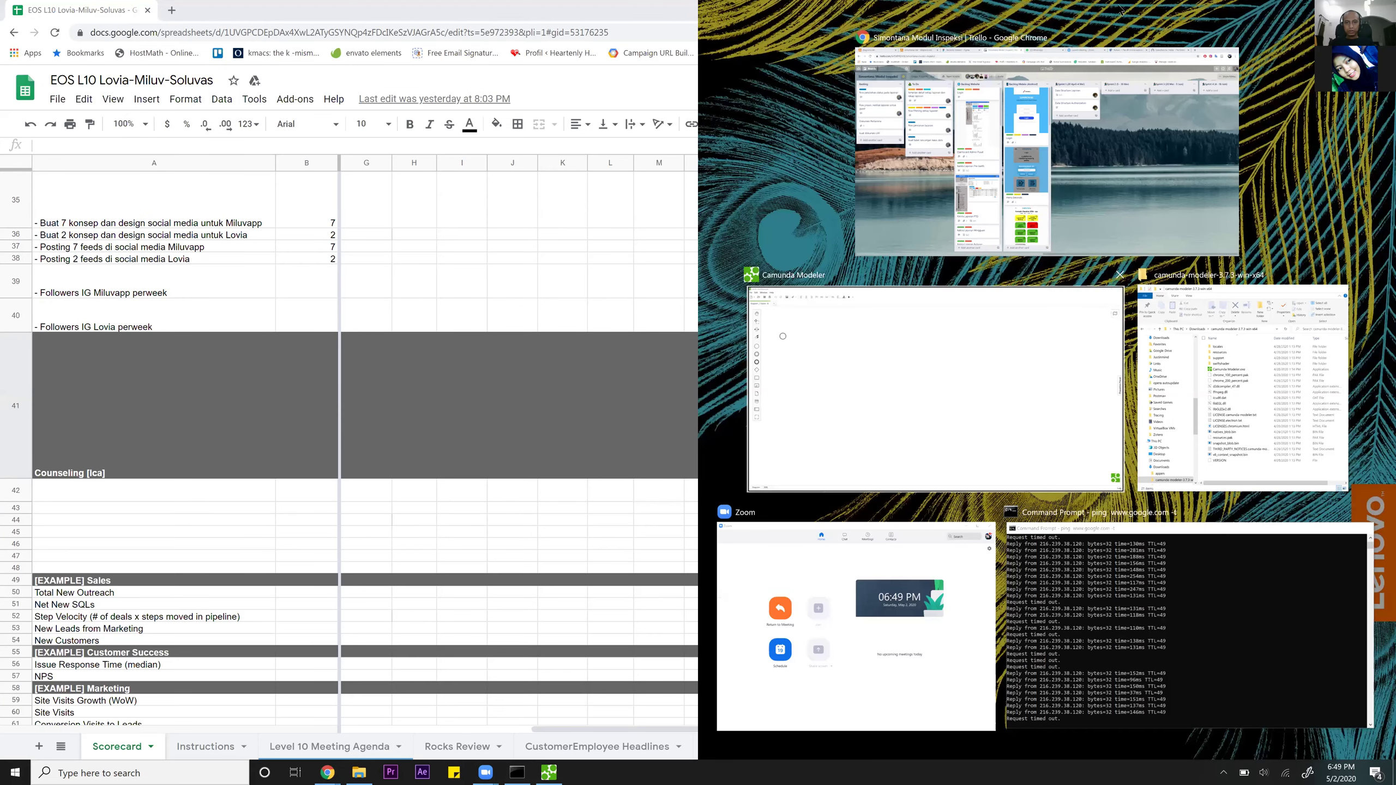
{"action": "left_click", "coordinate": [979, 385]}
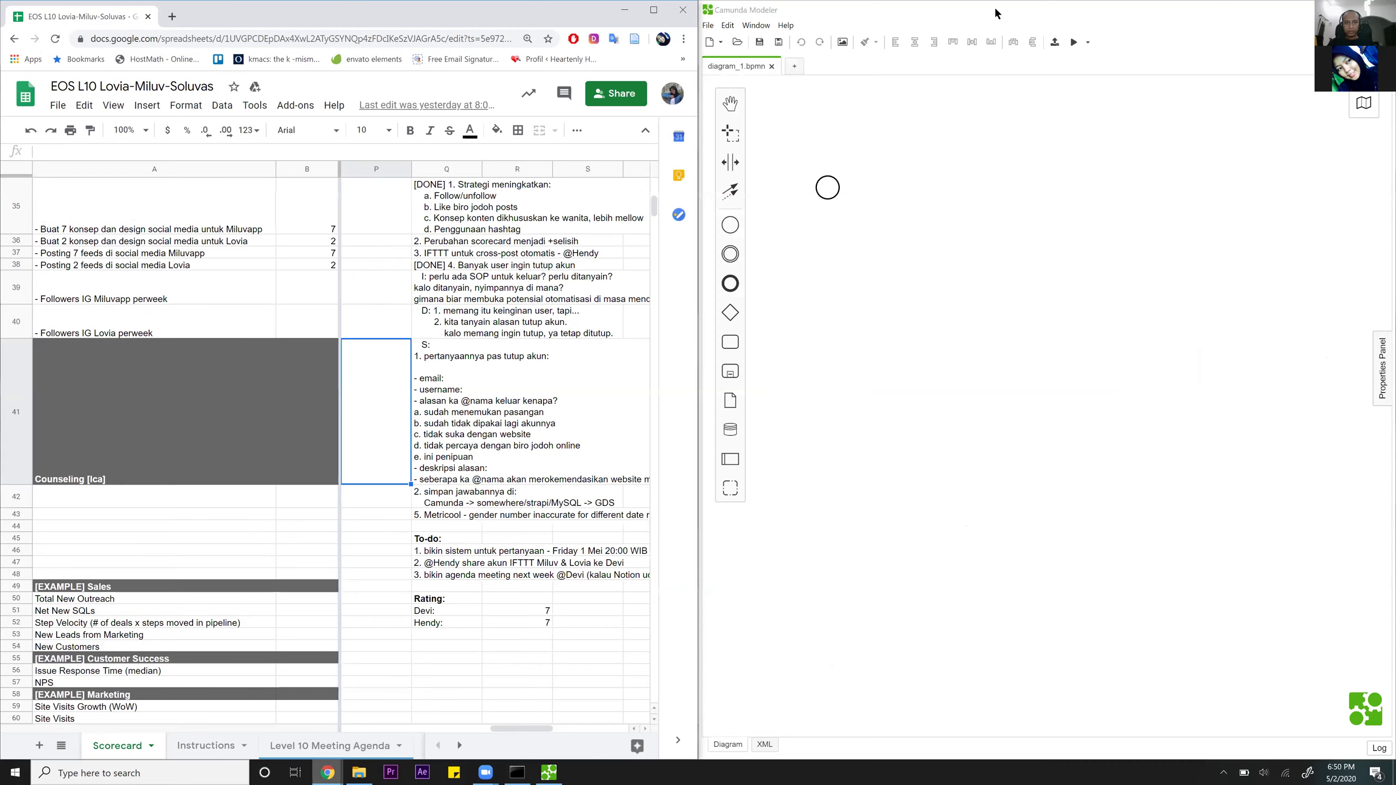
Move the Notion page from the main browser window into the spreadsheet's window and adjust the split with Camunda Modeler.
{"action": "key", "text": "alt+Tab"}
{"action": "left_click", "coordinate": [997, 10]}
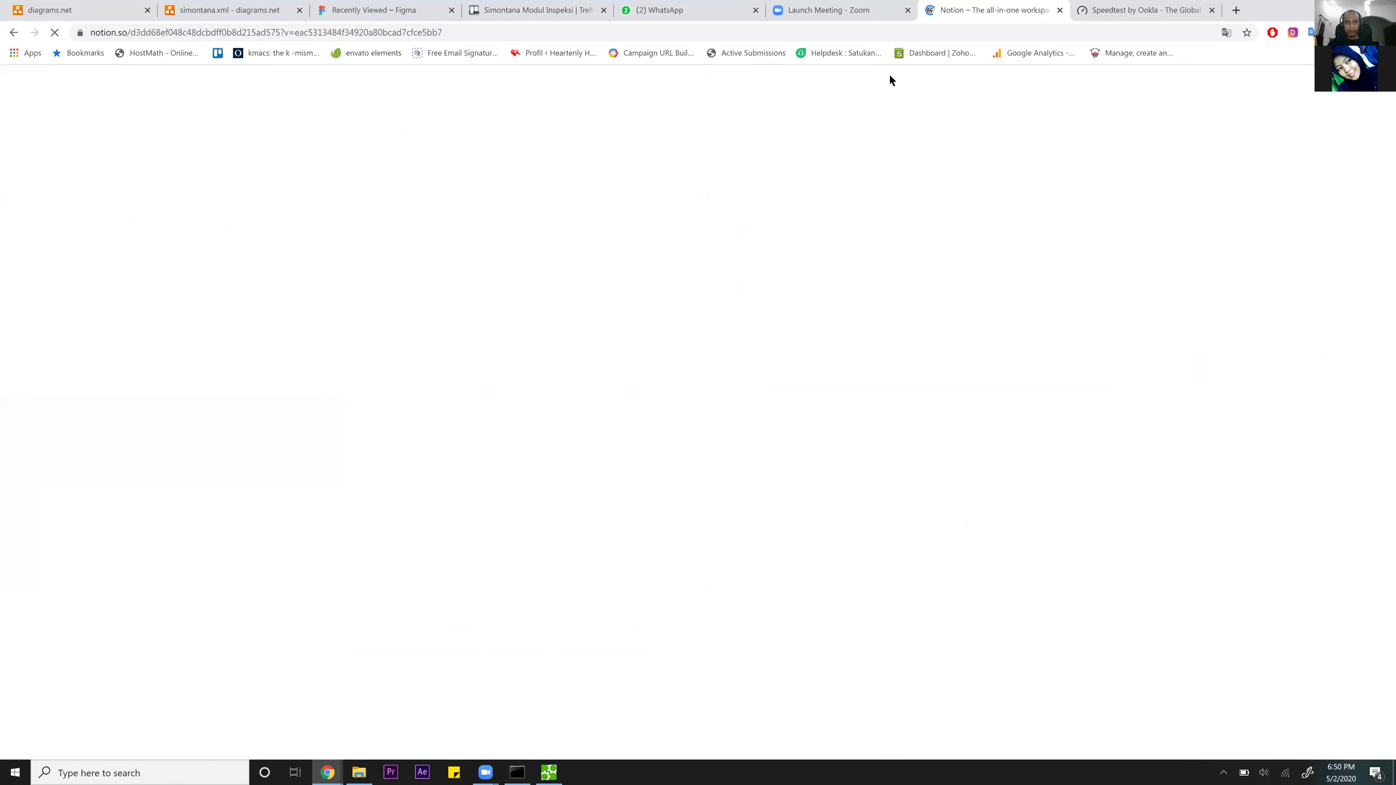
{"action": "key", "text": "alt+Tab"}
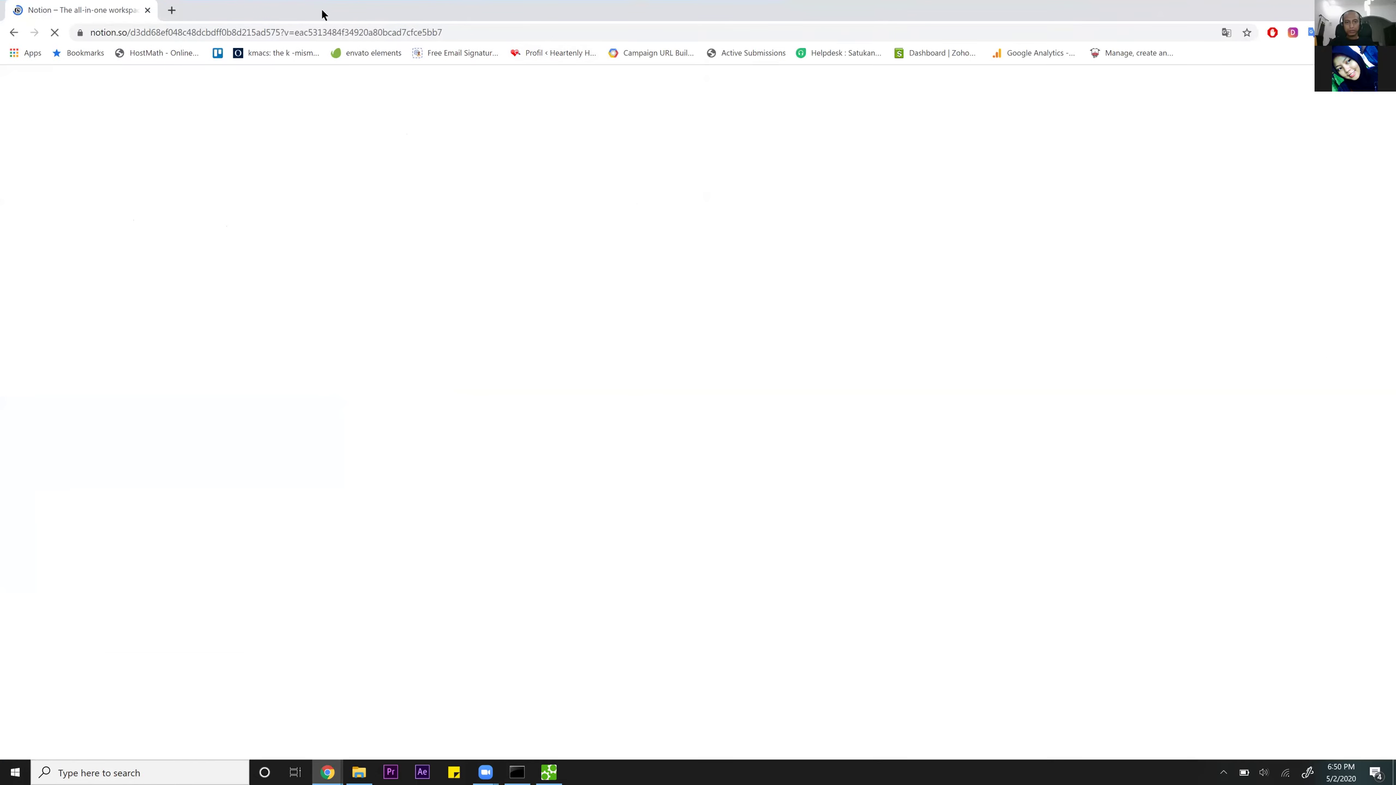
{"action": "double_click", "coordinate": [1308, 7]}
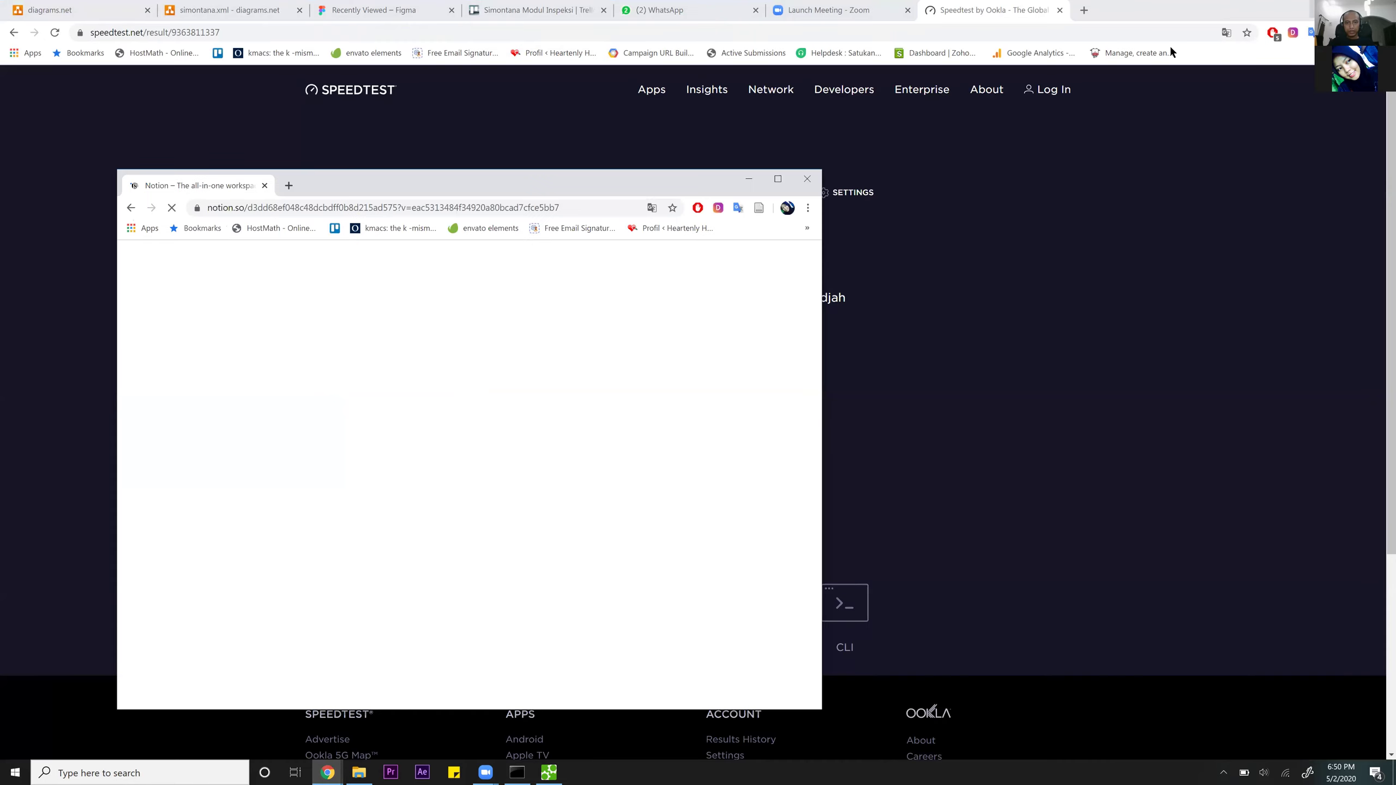
{"action": "key", "text": "alt+Tab"}
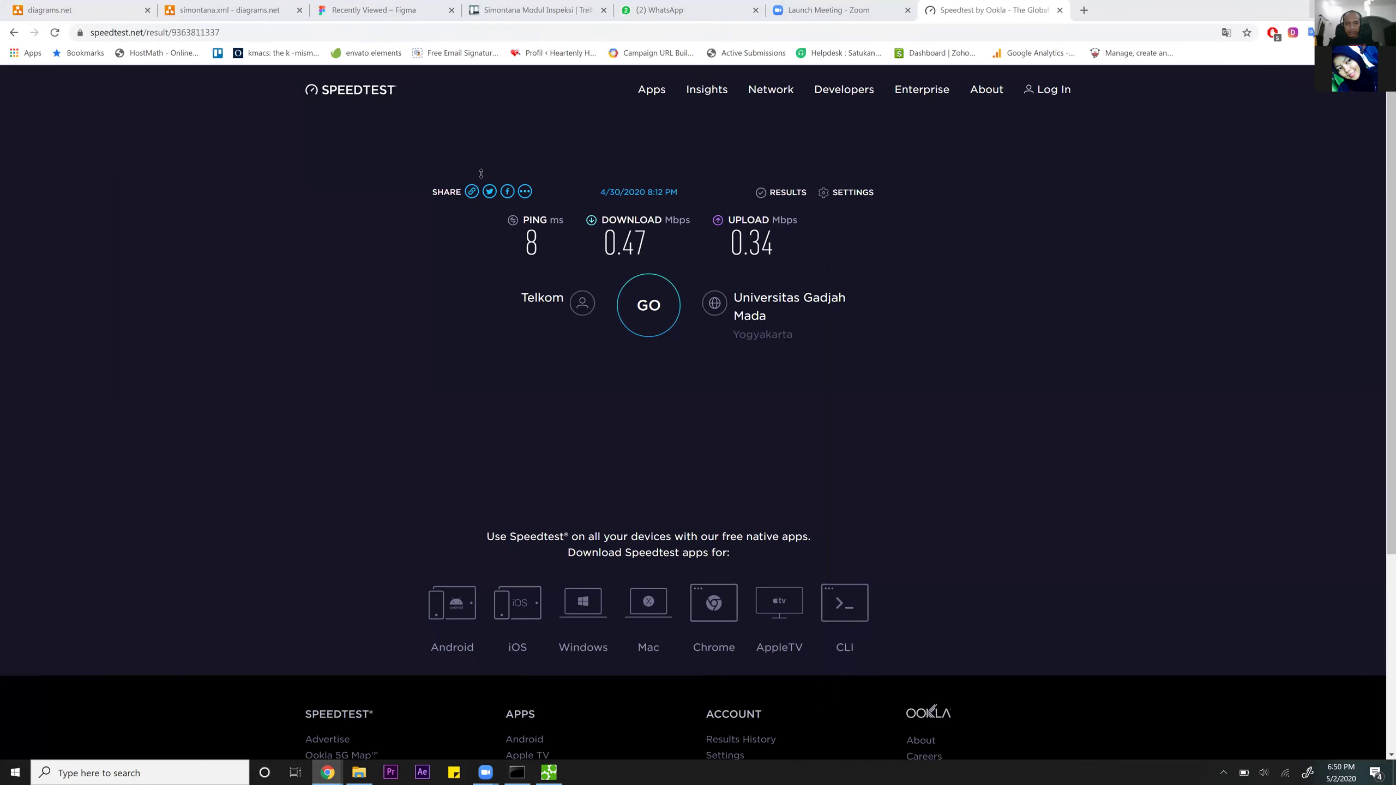
{"action": "left_click", "coordinate": [219, 16]}
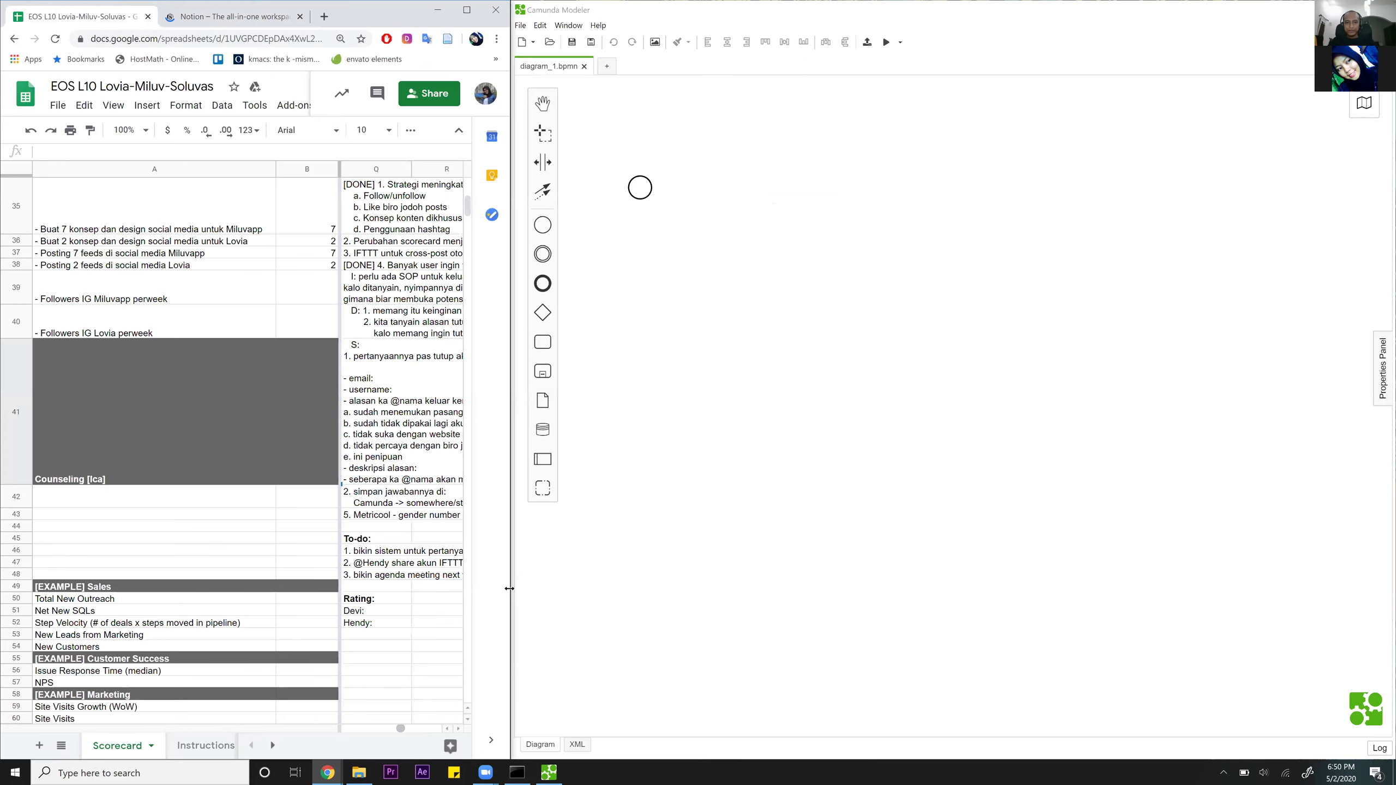
{"action": "left_click_drag", "start_coordinate": [510, 588], "coordinate": [649, 588]}
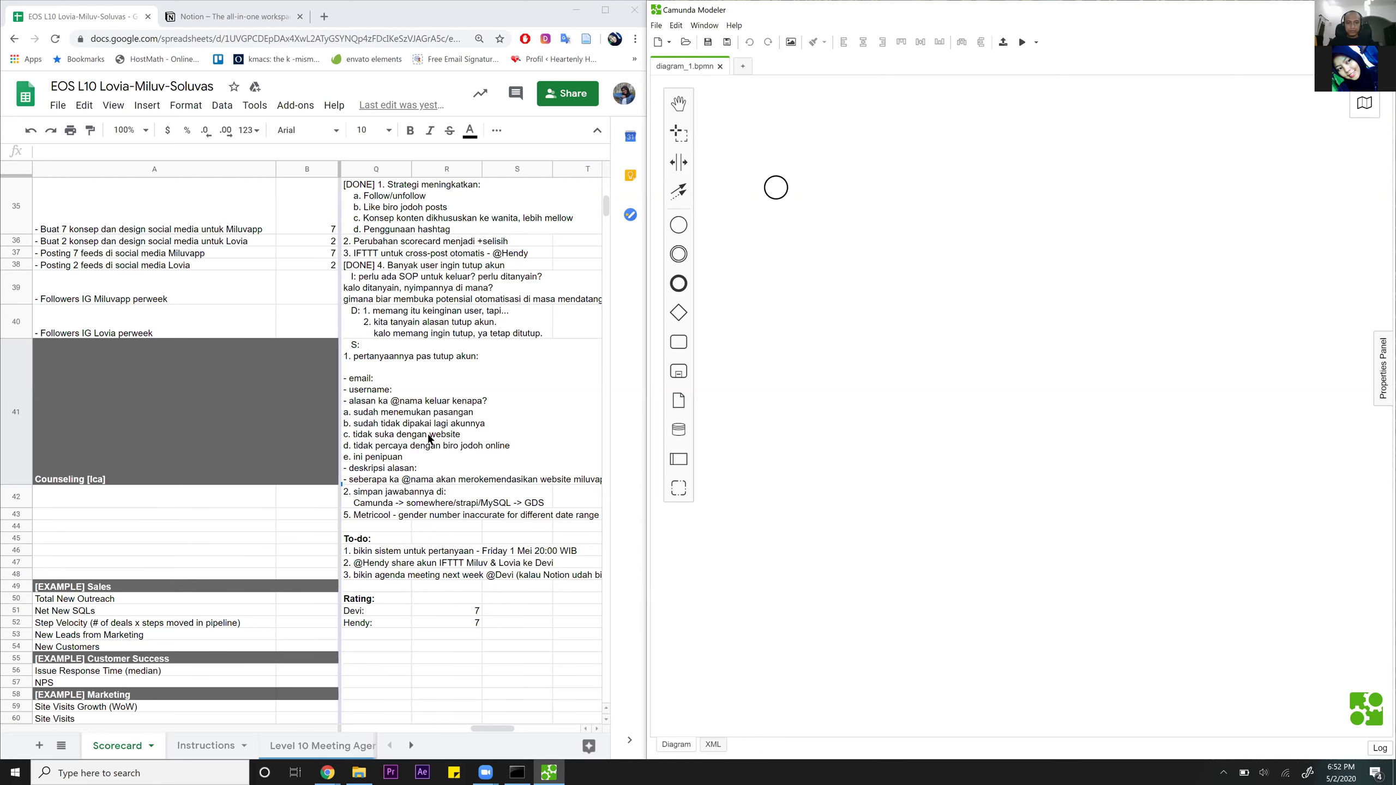
Label the start event in the BPMN diagram "user ingin keluar".
{"action": "scroll", "coordinate": [429, 439], "scroll_direction": "up", "scroll_amount": 1}
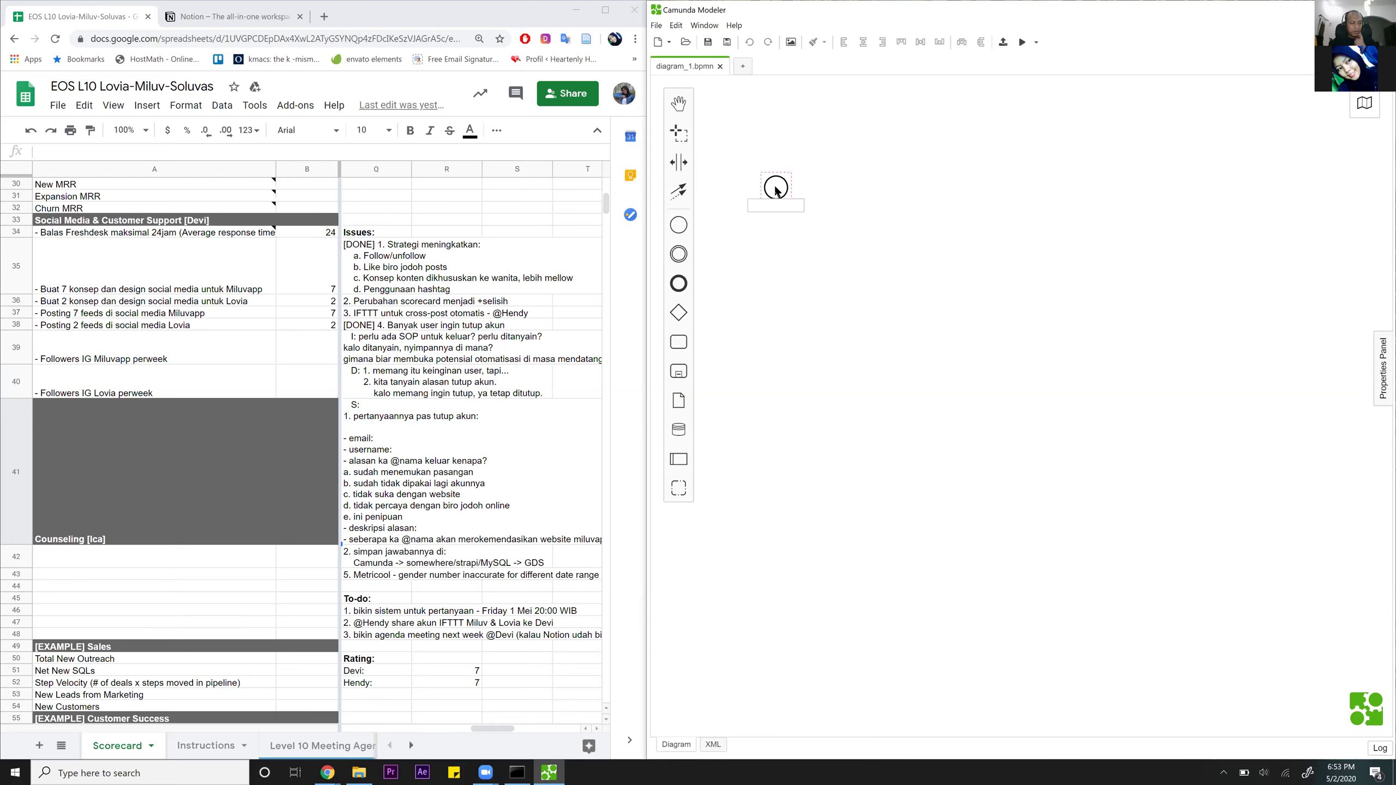
{"action": "type", "text": "user in"}
{"action": "key", "text": "BackSpace"}
{"action": "key", "text": "BackSpace"}
{"action": "key", "text": "BackSpace"}
{"action": "type", "text": "ingin keluar"}
{"action": "left_click", "coordinate": [850, 149]}
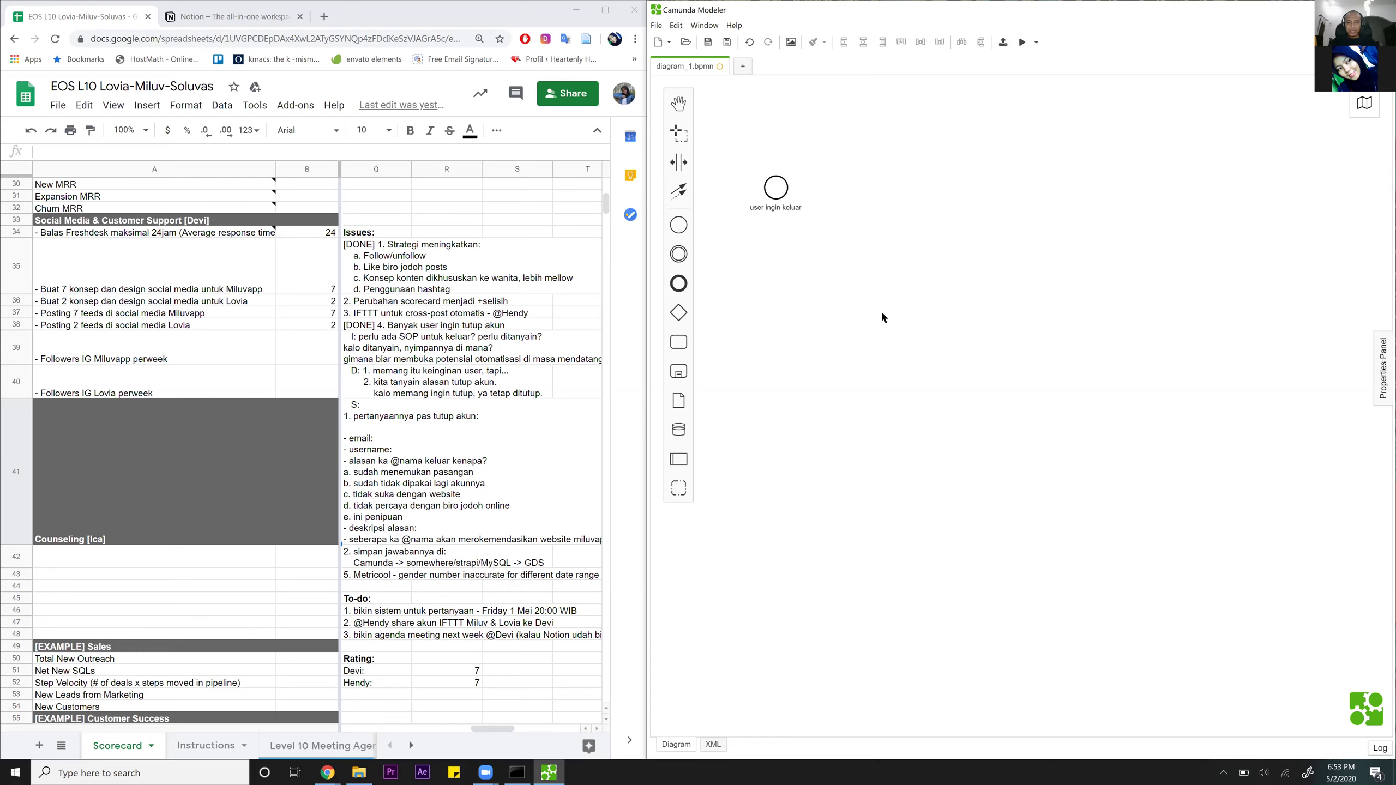
Change the "user ingin keluar" event's type to Message Start Event.
{"action": "left_click", "coordinate": [775, 188]}
{"action": "left_click", "coordinate": [775, 188]}
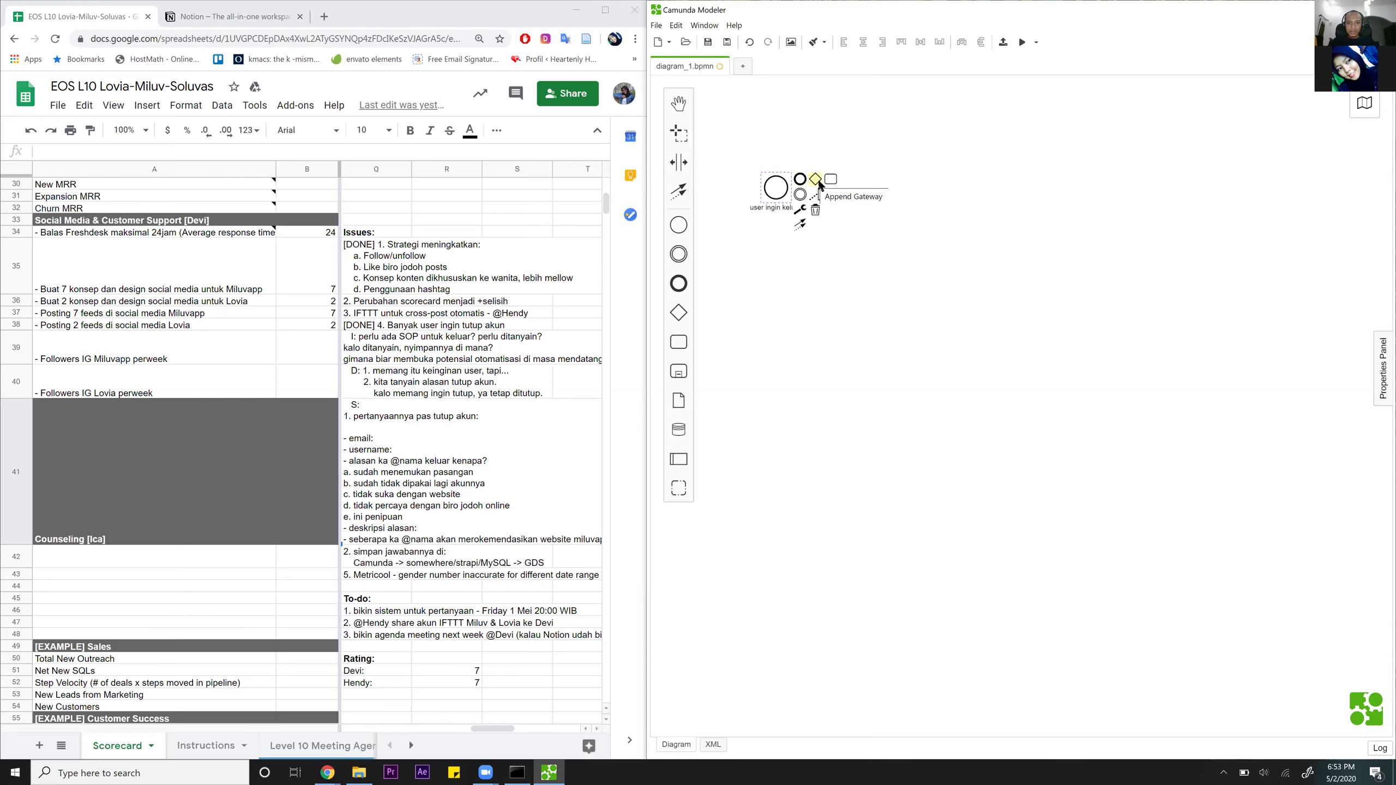
{"action": "left_click", "coordinate": [801, 211]}
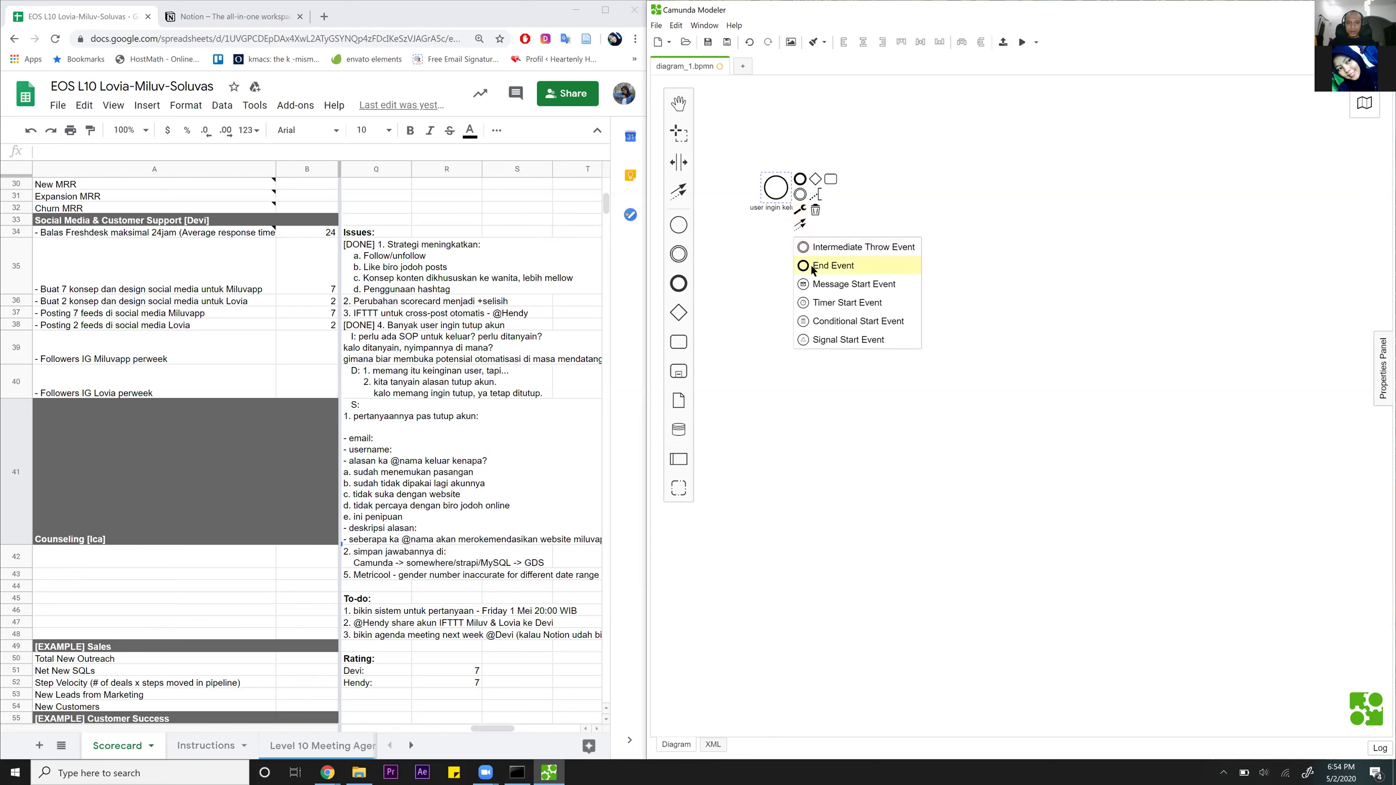
{"action": "left_click", "coordinate": [864, 283]}
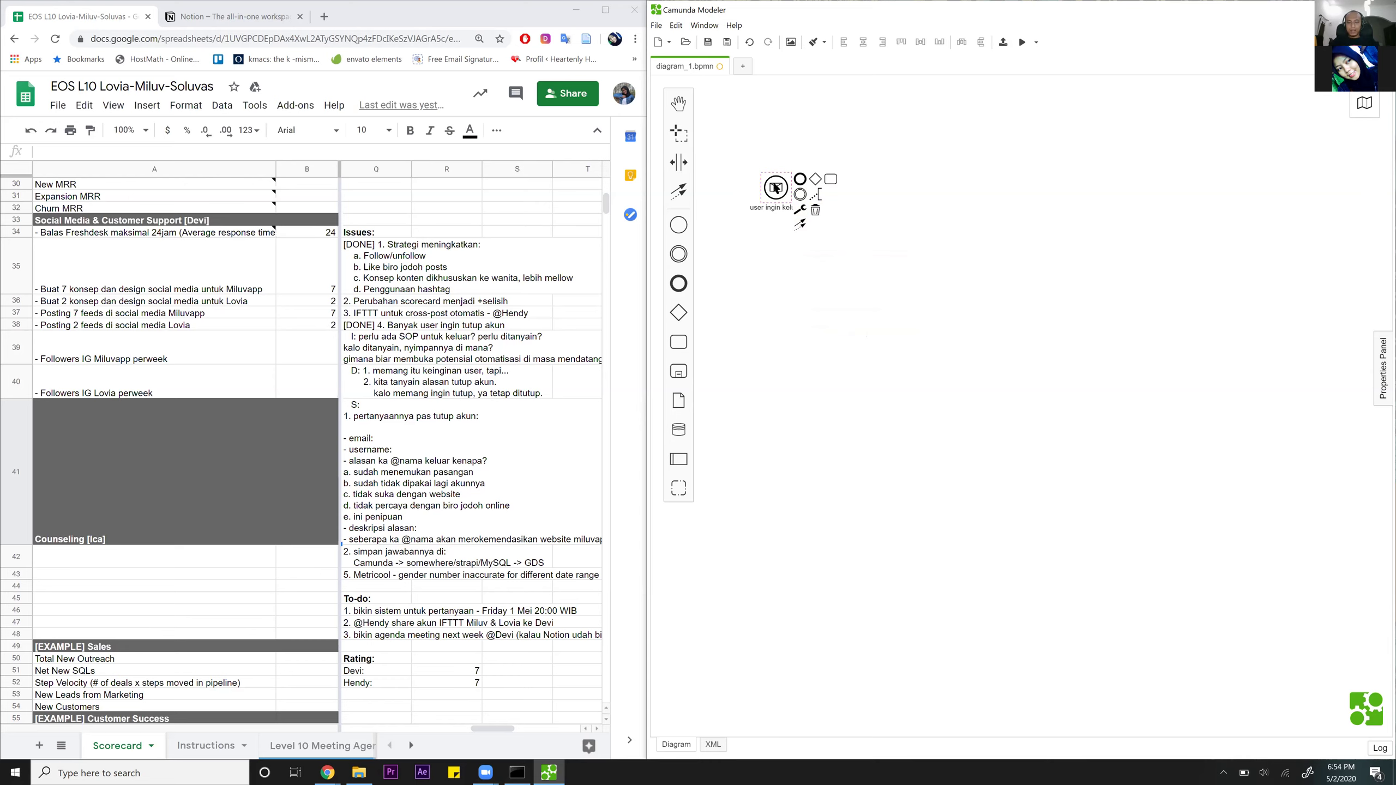
{"action": "left_click", "coordinate": [799, 212]}
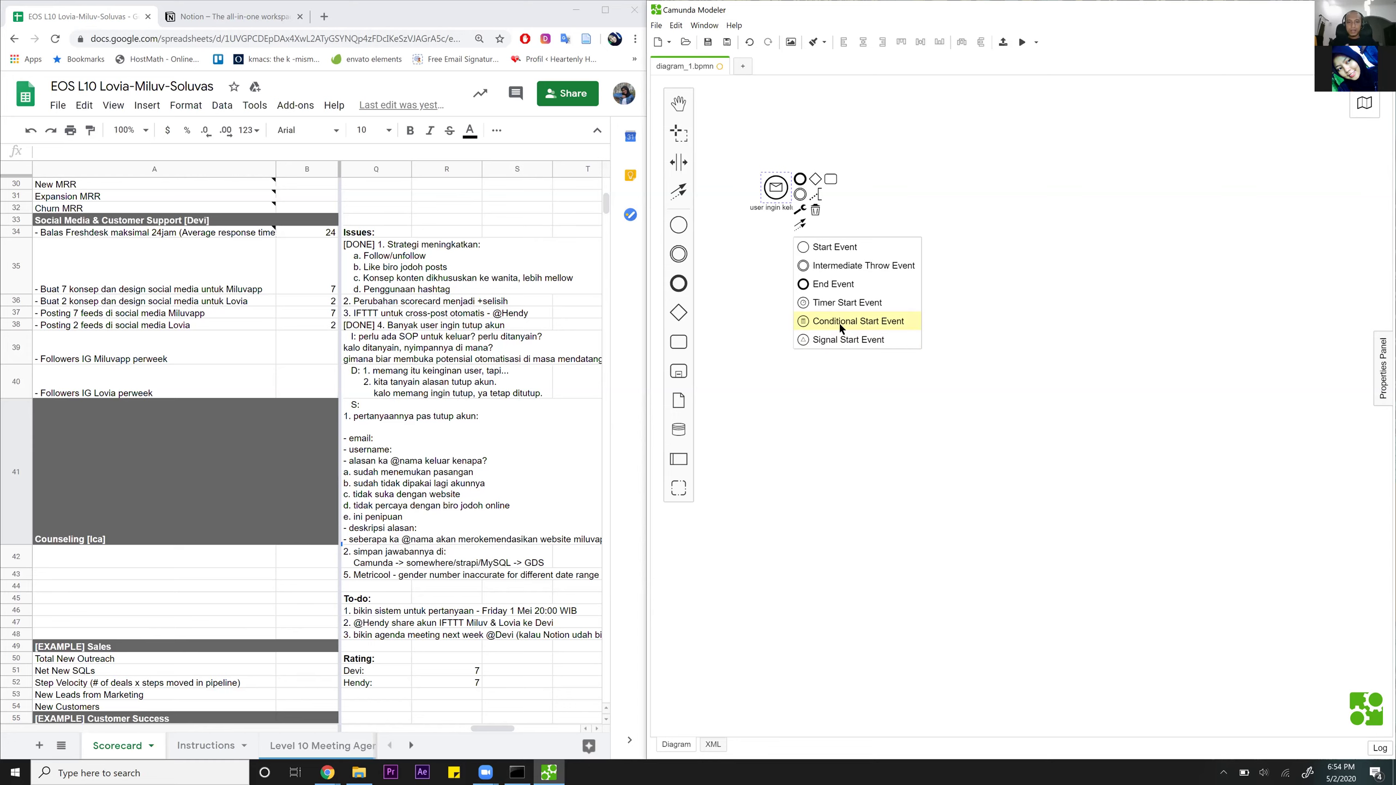
{"action": "left_click", "coordinate": [876, 192]}
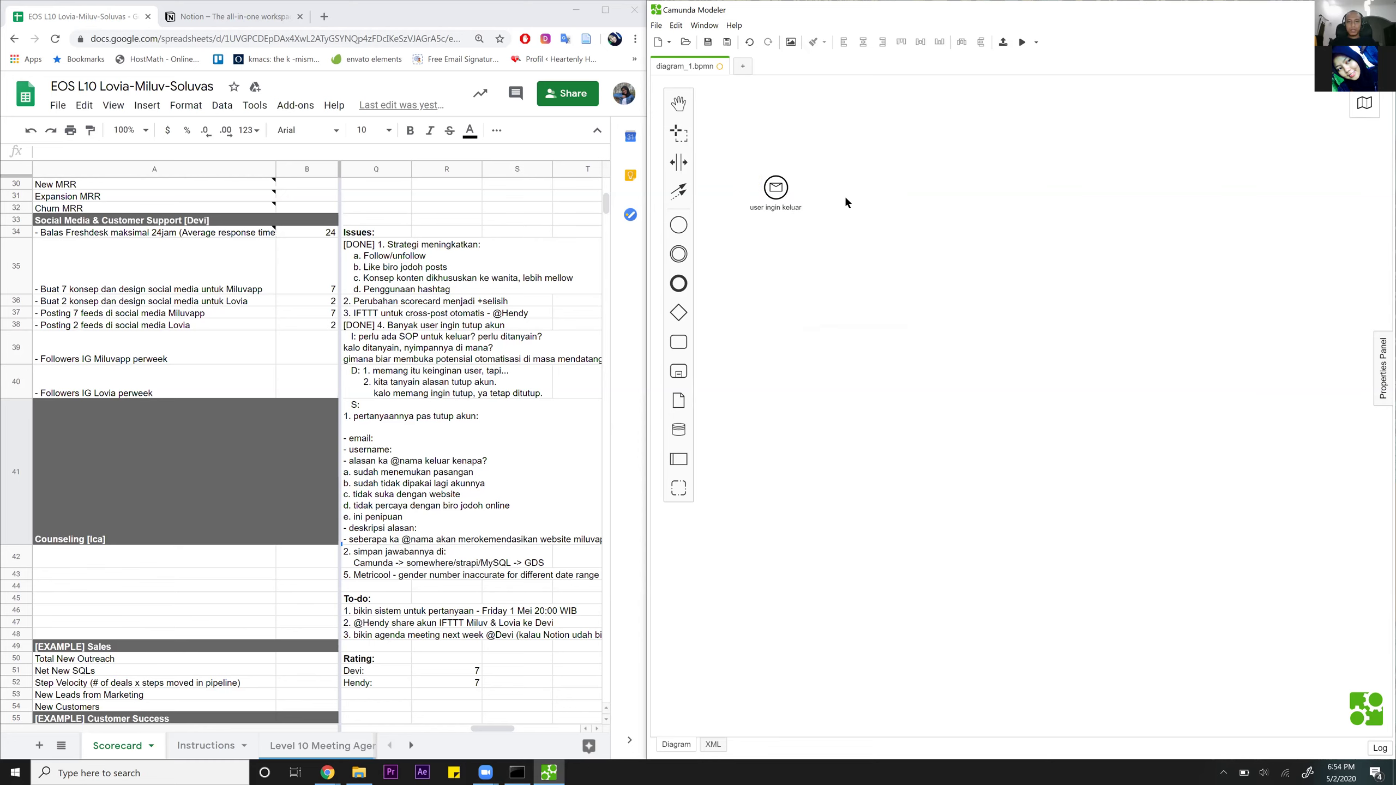
Append a task to the message start event and label it "tanyakan email atau username".
{"action": "left_click", "coordinate": [777, 188]}
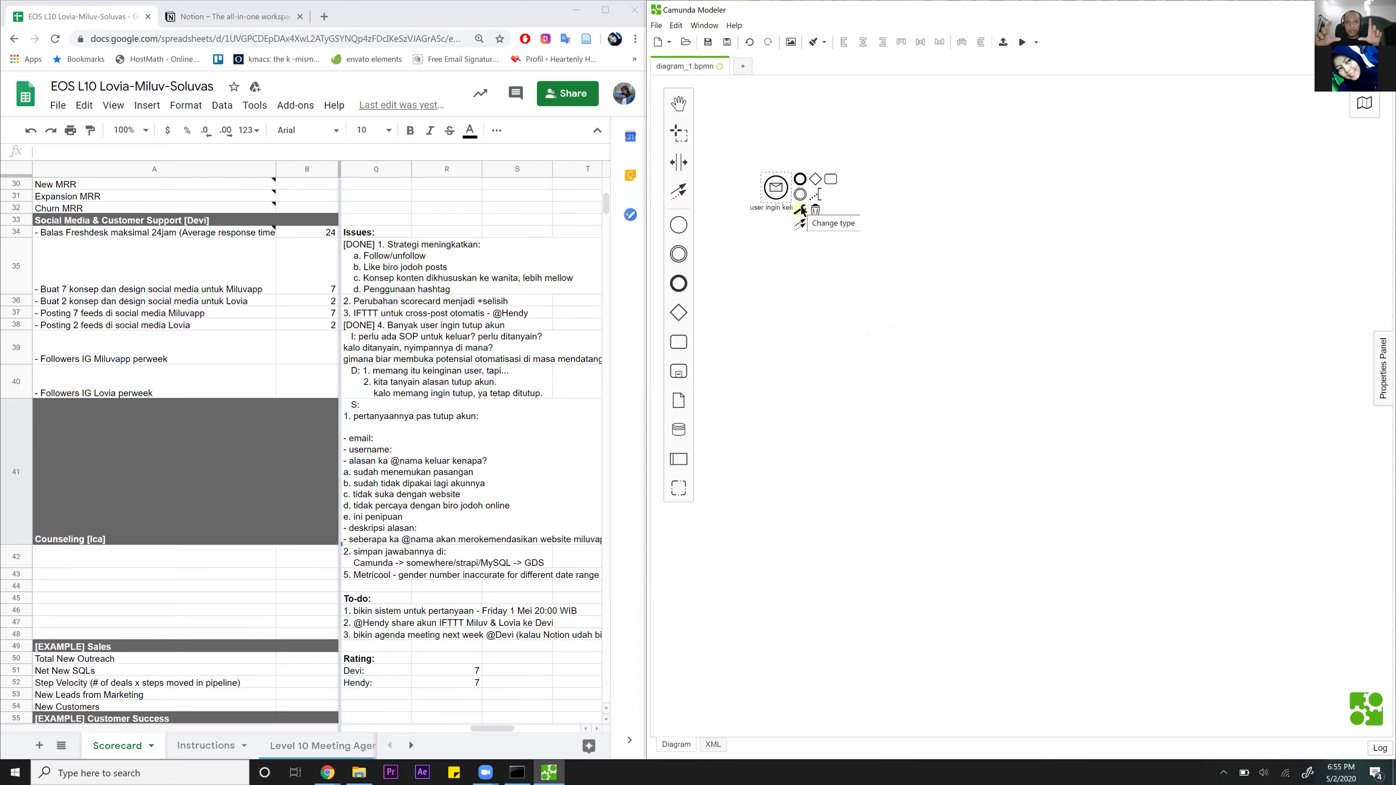
{"action": "left_click", "coordinate": [831, 180]}
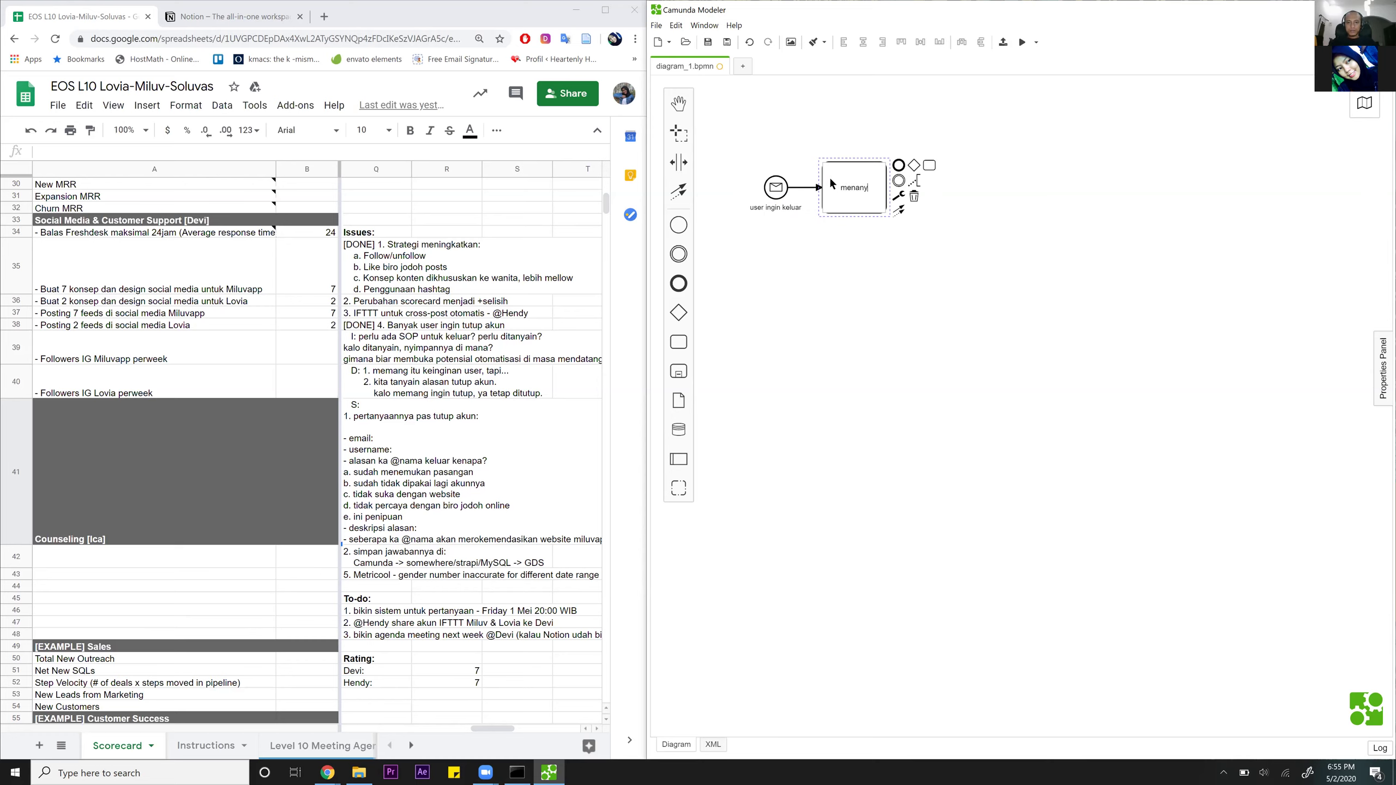
{"action": "type", "text": "tanyakan email atau"}
{"action": "key", "text": "BackSpace"}
{"action": "key", "text": "BackSpace"}
{"action": "type", "text": "u username"}
{"action": "left_click", "coordinate": [907, 257]}
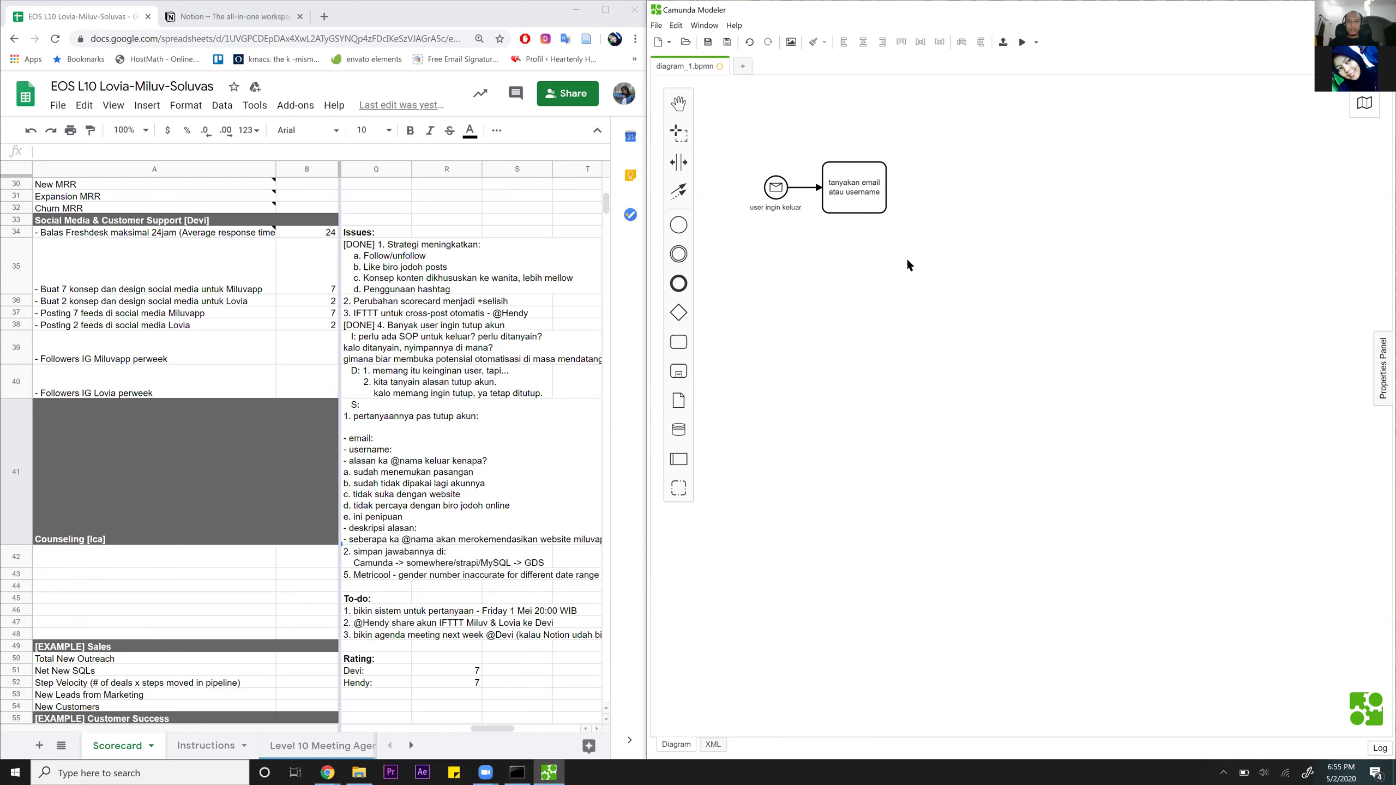
Change the "tanyakan email atau username" task's type to User Task.
{"action": "left_click", "coordinate": [869, 182]}
{"action": "left_click", "coordinate": [900, 197]}
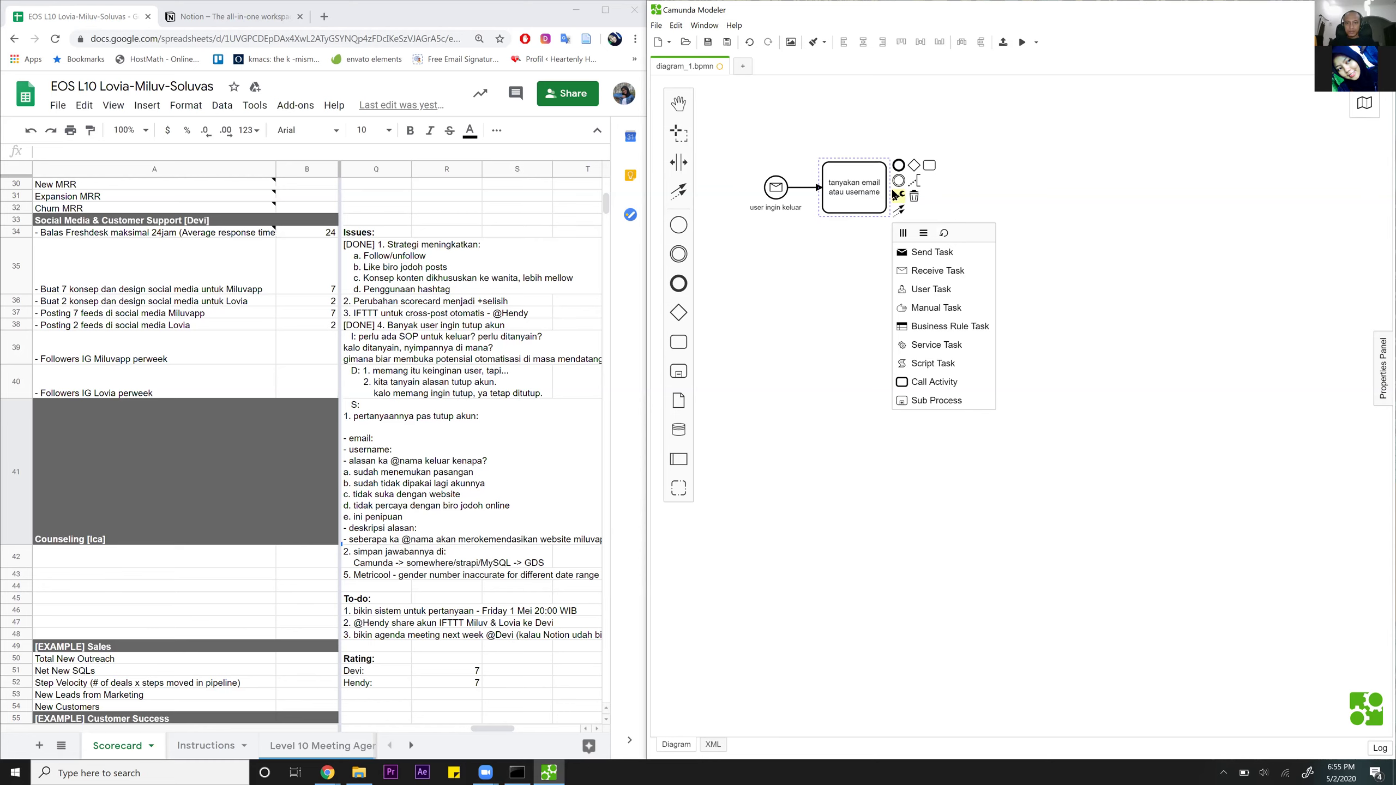
{"action": "left_click", "coordinate": [934, 291]}
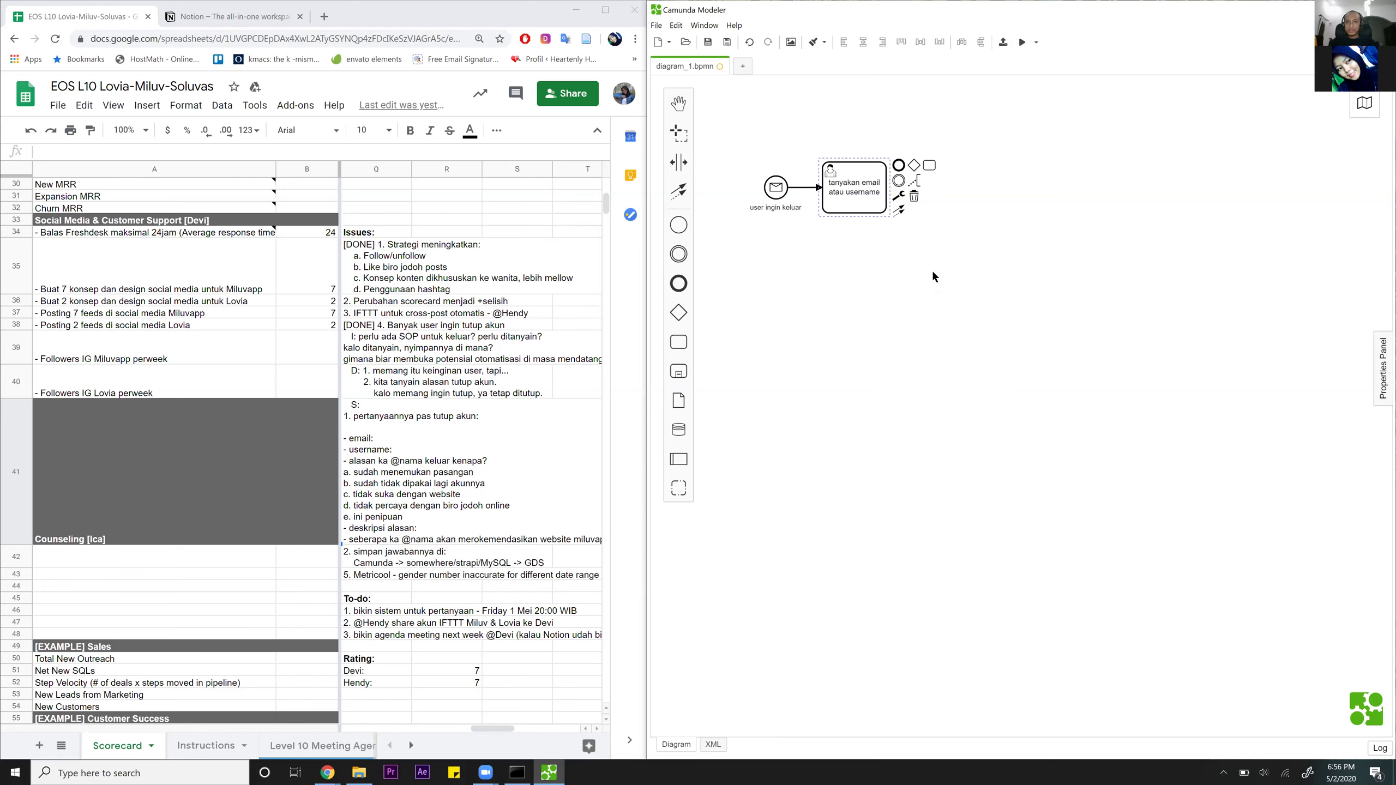
{"action": "left_click", "coordinate": [897, 198]}
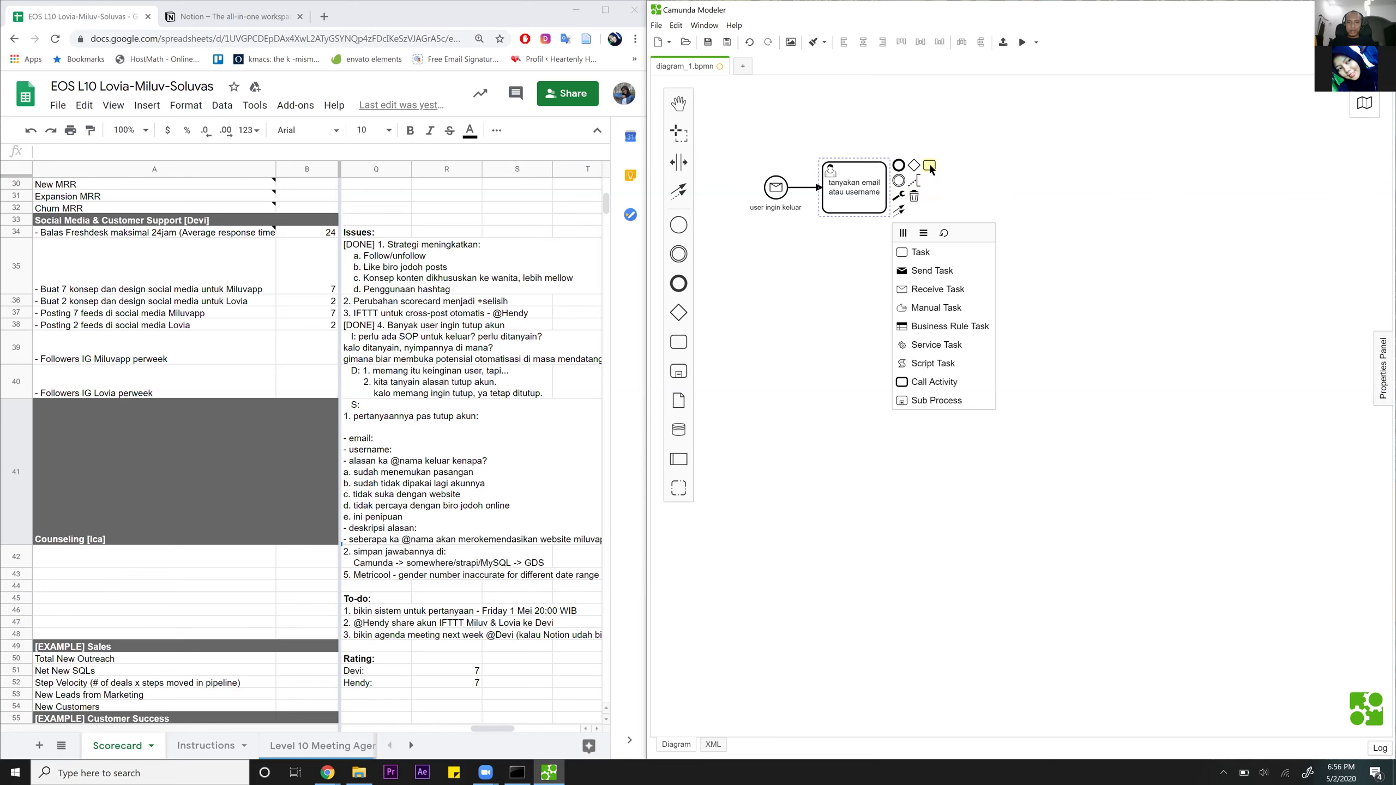
Append a second task after "tanyakan email atau username" and label it "user memberitahukan email atu usernamenya".
{"action": "left_click", "coordinate": [930, 167]}
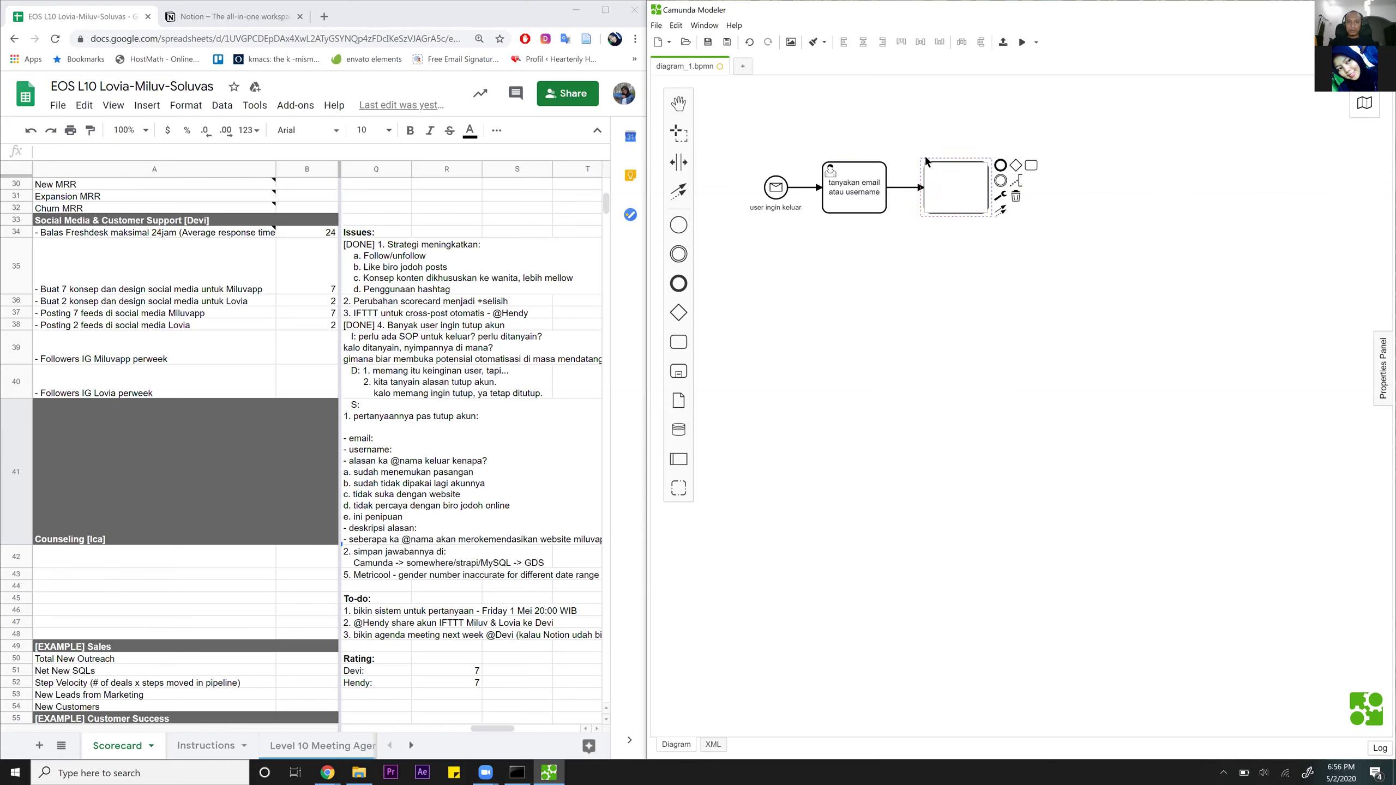
{"action": "type", "text": "user menjawab"}
{"action": "key", "text": "BackSpace"}
{"action": "key", "text": "BackSpace"}
{"action": "key", "text": "BackSpace"}
{"action": "key", "text": "BackSpace"}
{"action": "key", "text": "BackSpace"}
{"action": "key", "text": "BackSpace"}
{"action": "type", "text": "mberitahukan"}
{"action": "key", "text": "BackSpace"}
{"action": "type", "text": "n email atu usernamenya"}
{"action": "left_click", "coordinate": [1088, 250]}
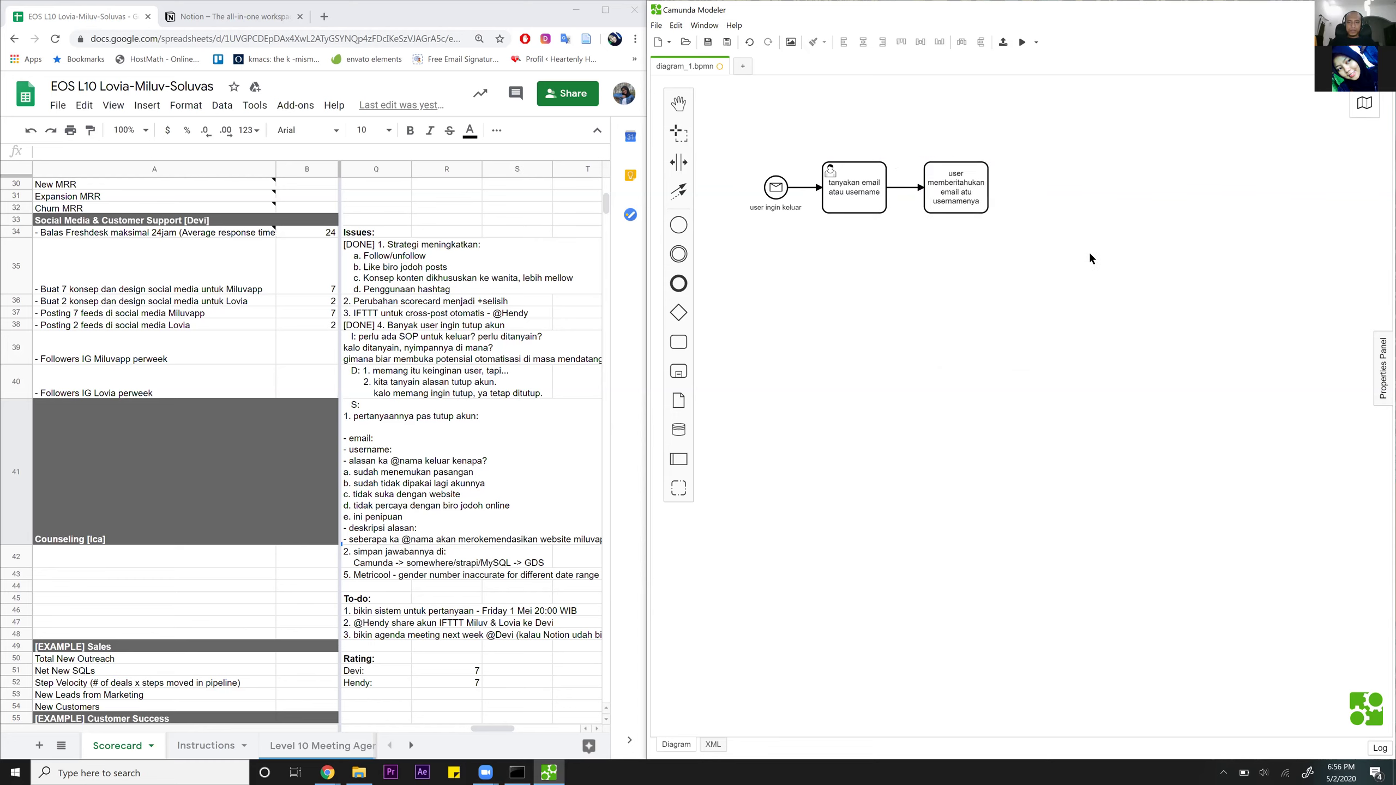
Change the second task to a User Task and correct its label to "user memberitahukan email atau usernamenya".
{"action": "left_click", "coordinate": [968, 187]}
{"action": "left_click", "coordinate": [1000, 196]}
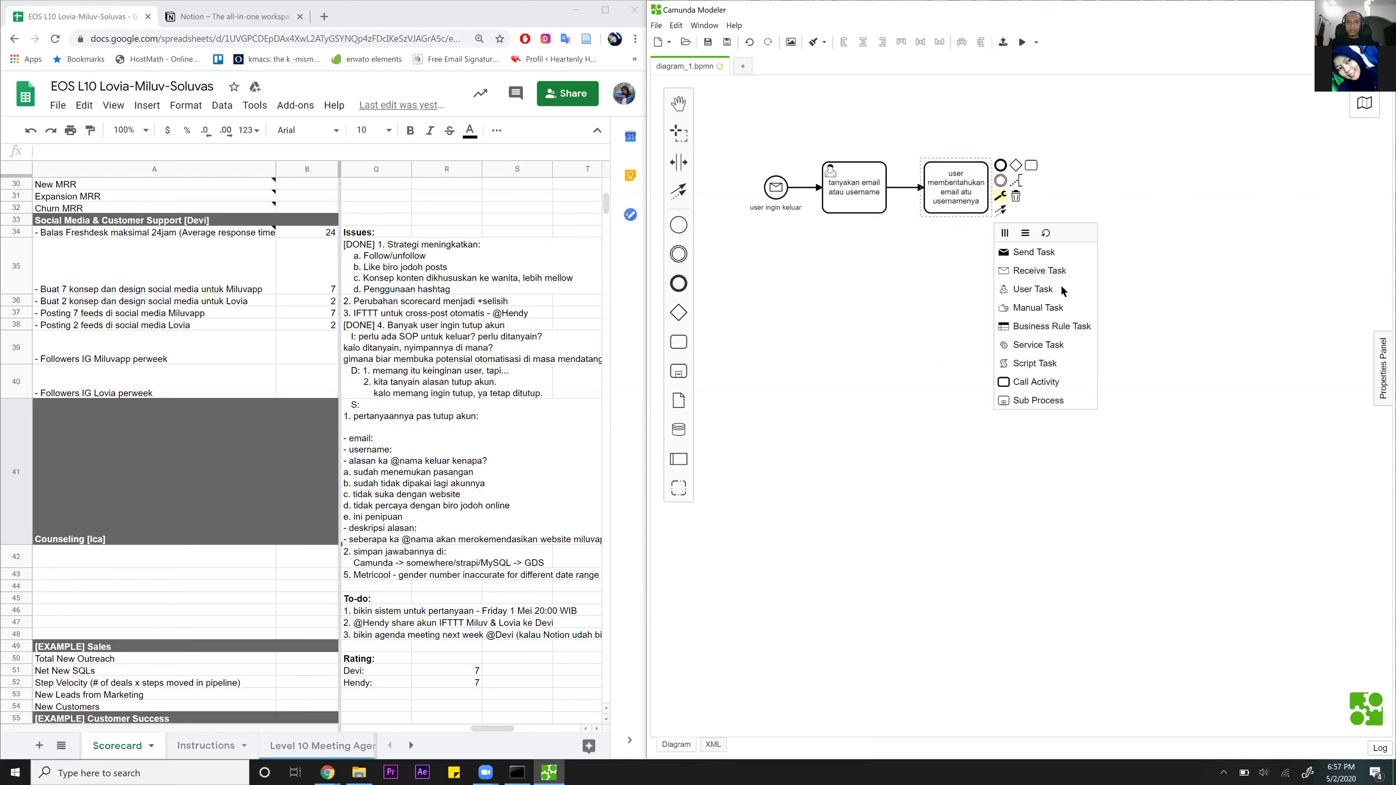
{"action": "left_click", "coordinate": [1059, 287]}
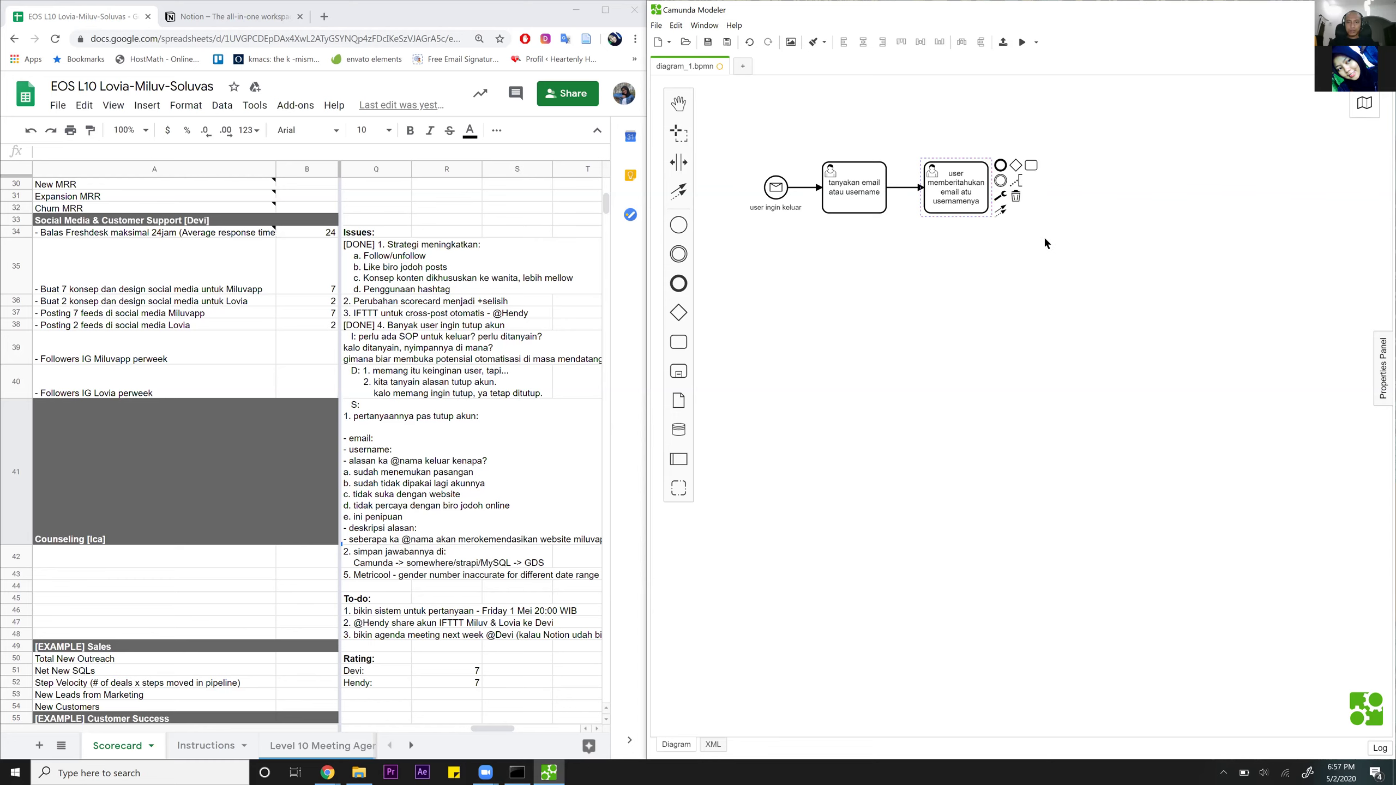
{"action": "left_click_drag", "start_coordinate": [959, 192], "coordinate": [960, 193]}
{"action": "double_click", "coordinate": [960, 193]}
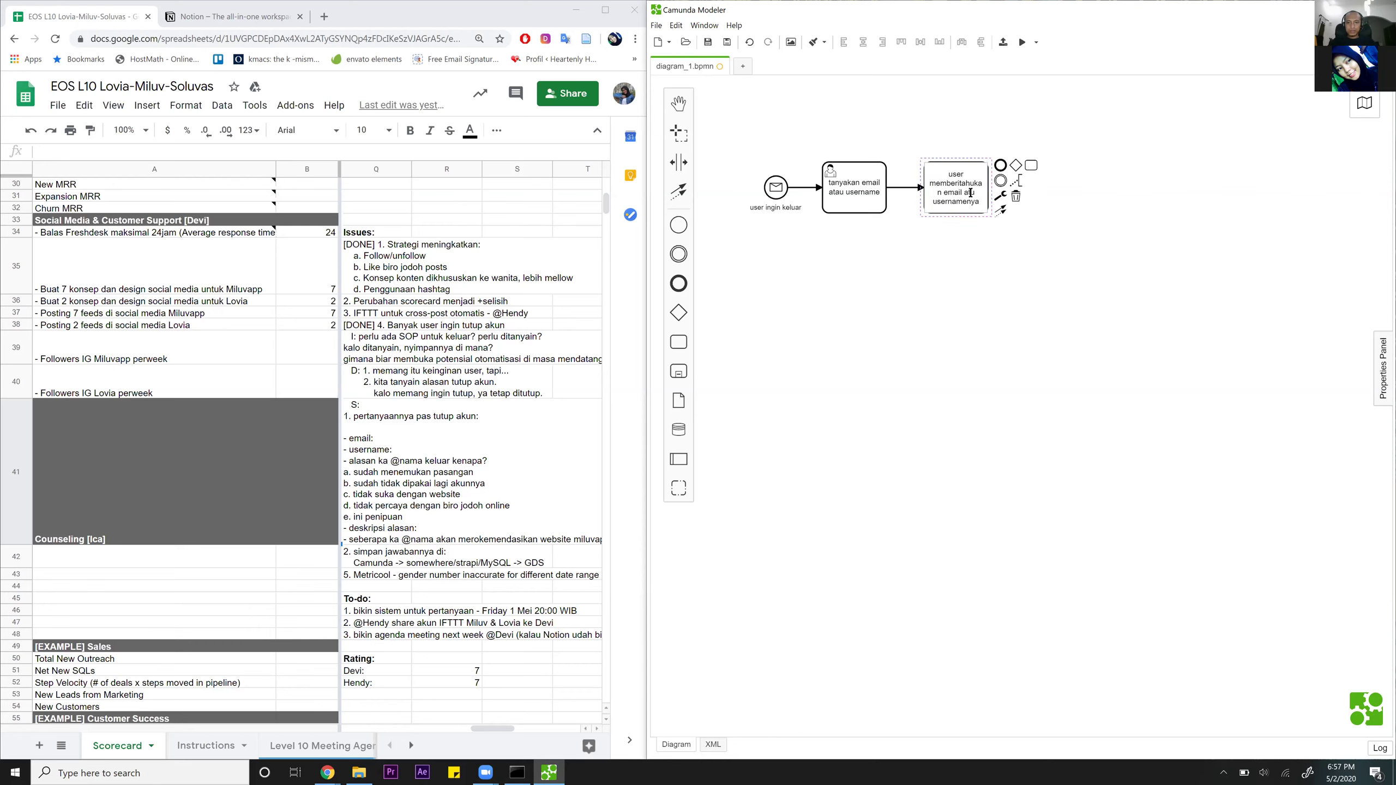
{"action": "type", "text": "a"}
{"action": "left_click", "coordinate": [1104, 295]}
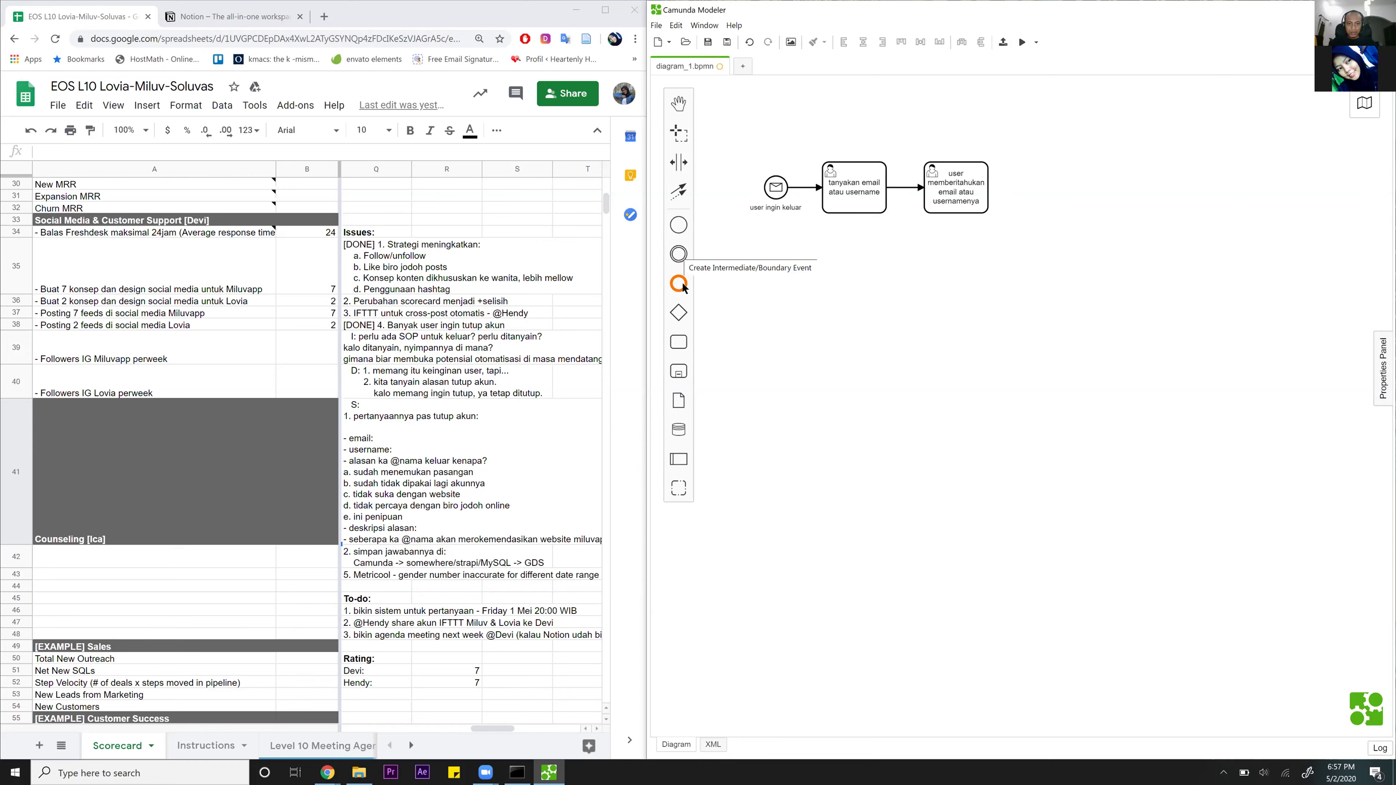
Enclose the existing flow in a pool and add a second, empty pool directly below it.
{"action": "left_click", "coordinate": [682, 464]}
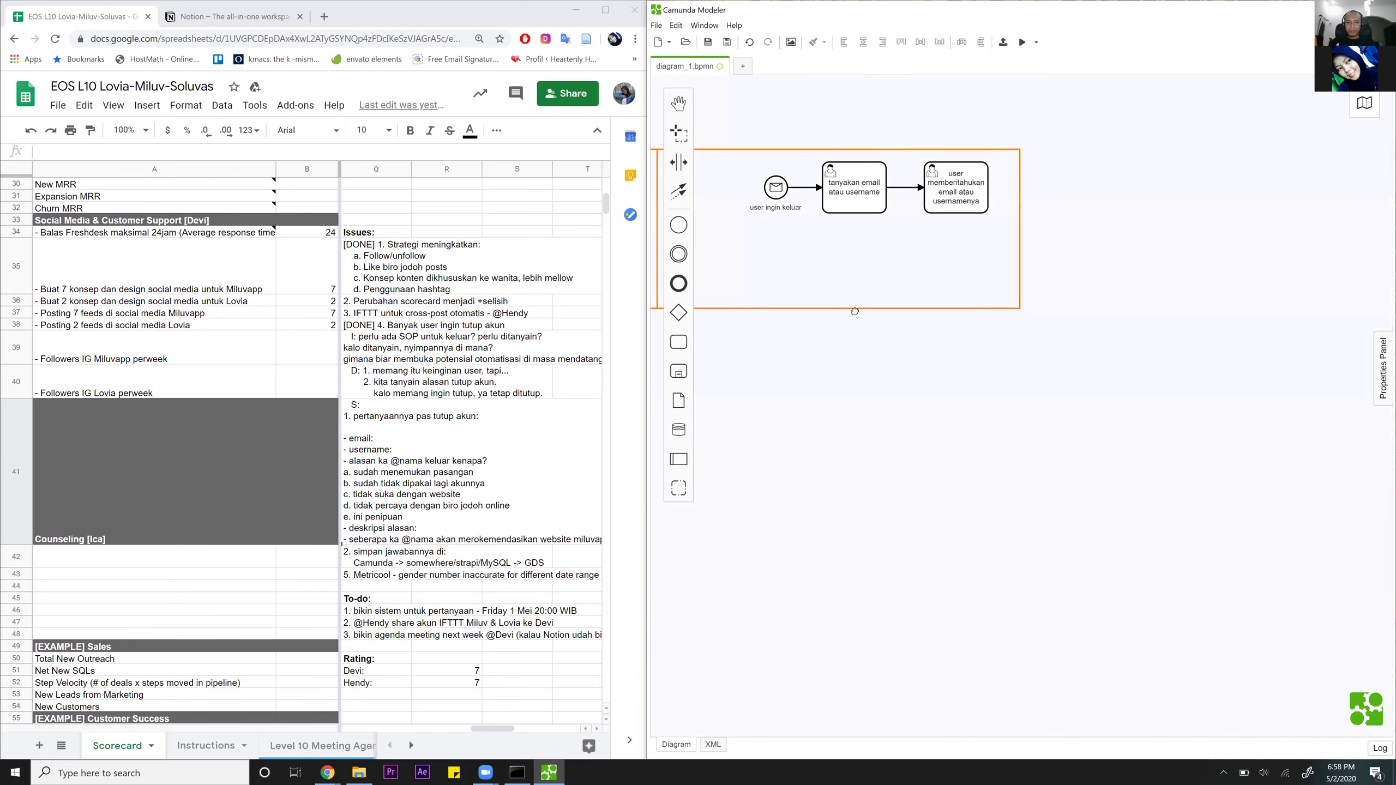
{"action": "left_click", "coordinate": [921, 201]}
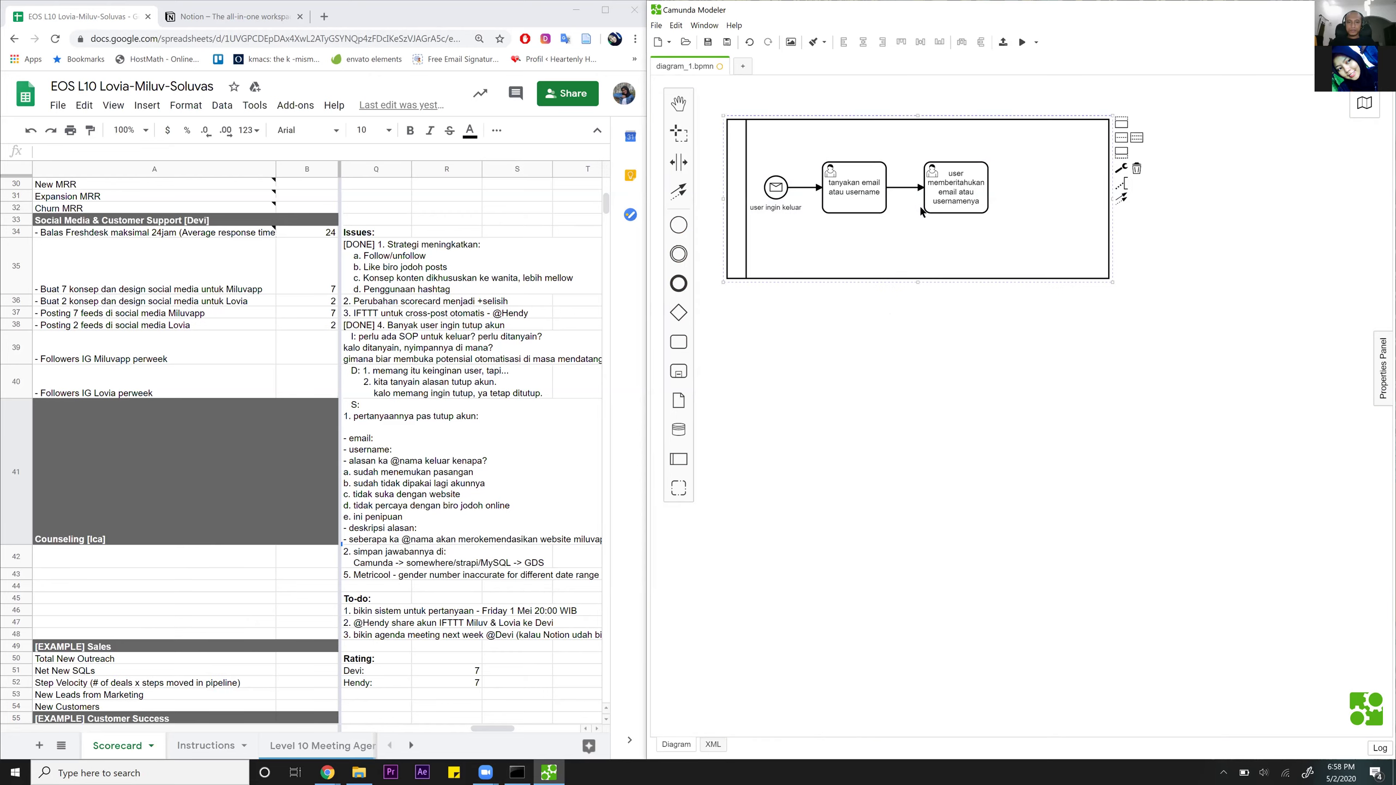
{"action": "left_click", "coordinate": [678, 459]}
{"action": "left_click", "coordinate": [912, 360]}
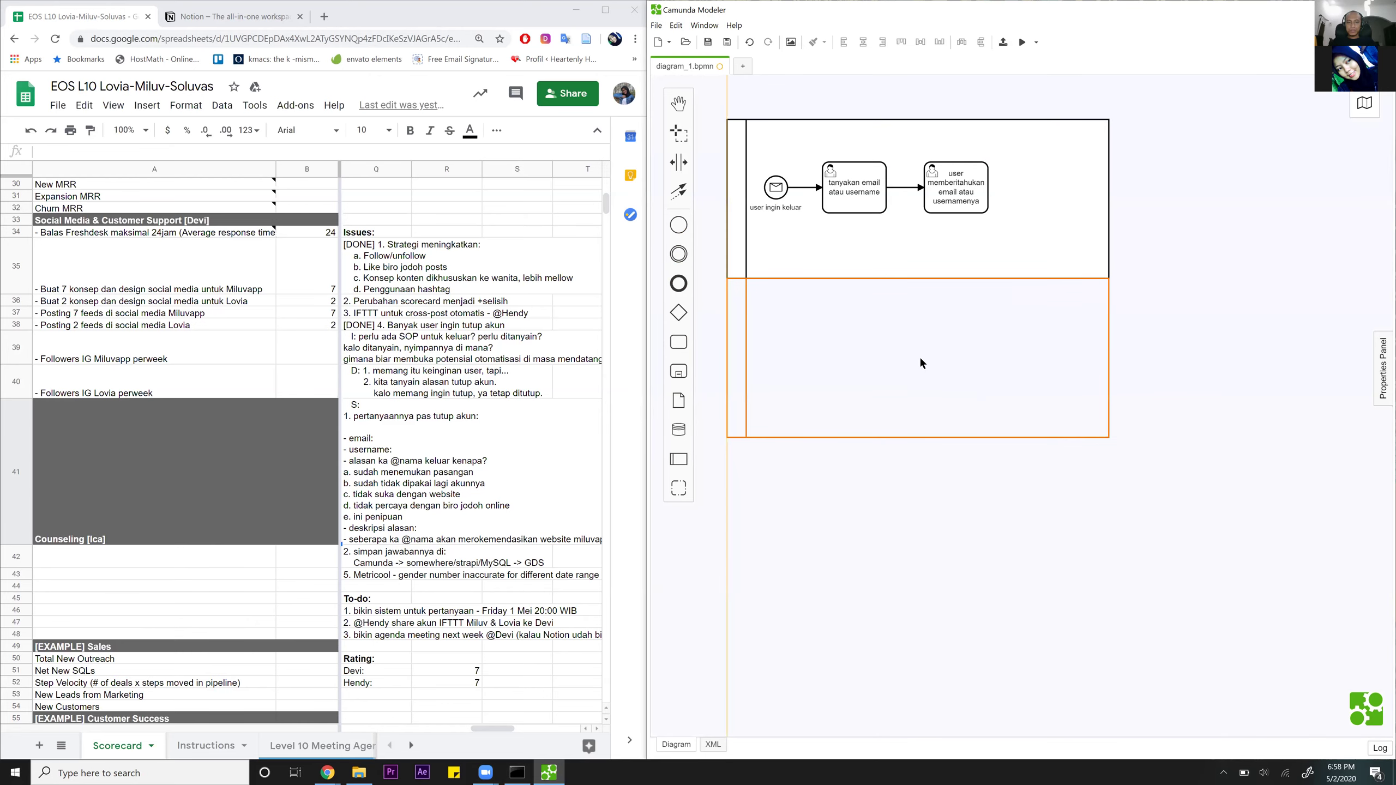
{"action": "left_click", "coordinate": [1212, 308]}
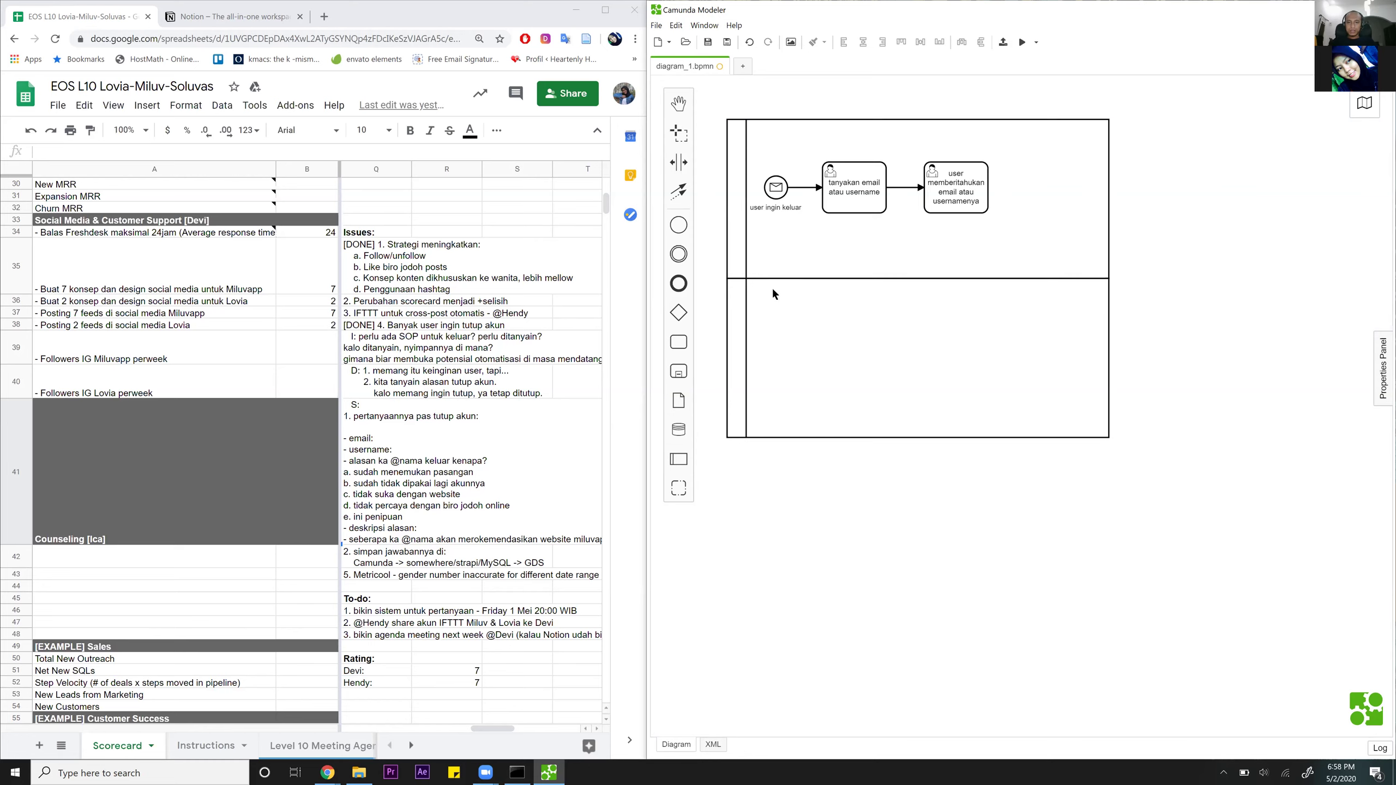
Name the upper pool "Customer Care" and the lower pool "User".
{"action": "double_click", "coordinate": [736, 211]}
{"action": "type", "text": "Customer"}
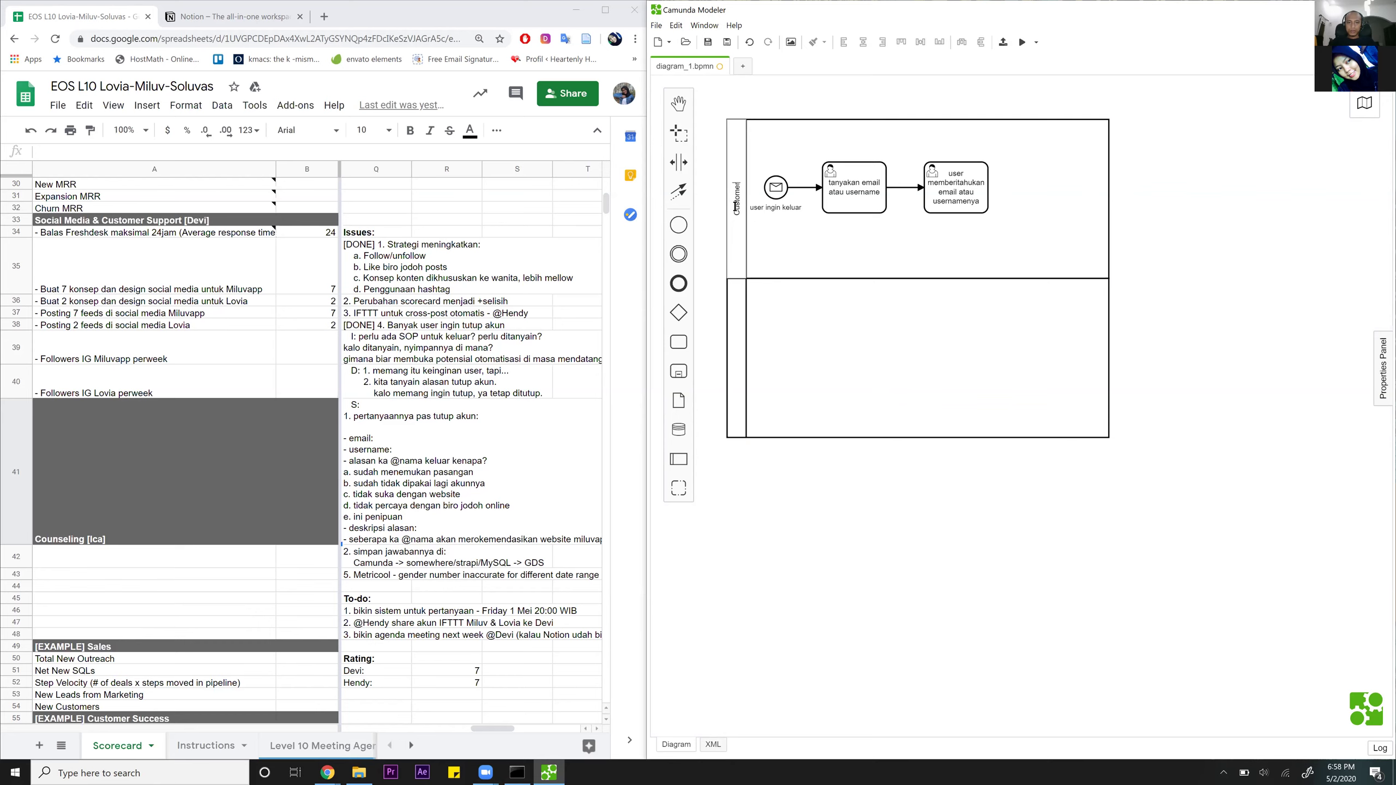
{"action": "type", "text": " Care"}
{"action": "left_click", "coordinate": [737, 350]}
{"action": "double_click", "coordinate": [737, 355]}
{"action": "type", "text": "User"}
{"action": "left_click", "coordinate": [1169, 439]}
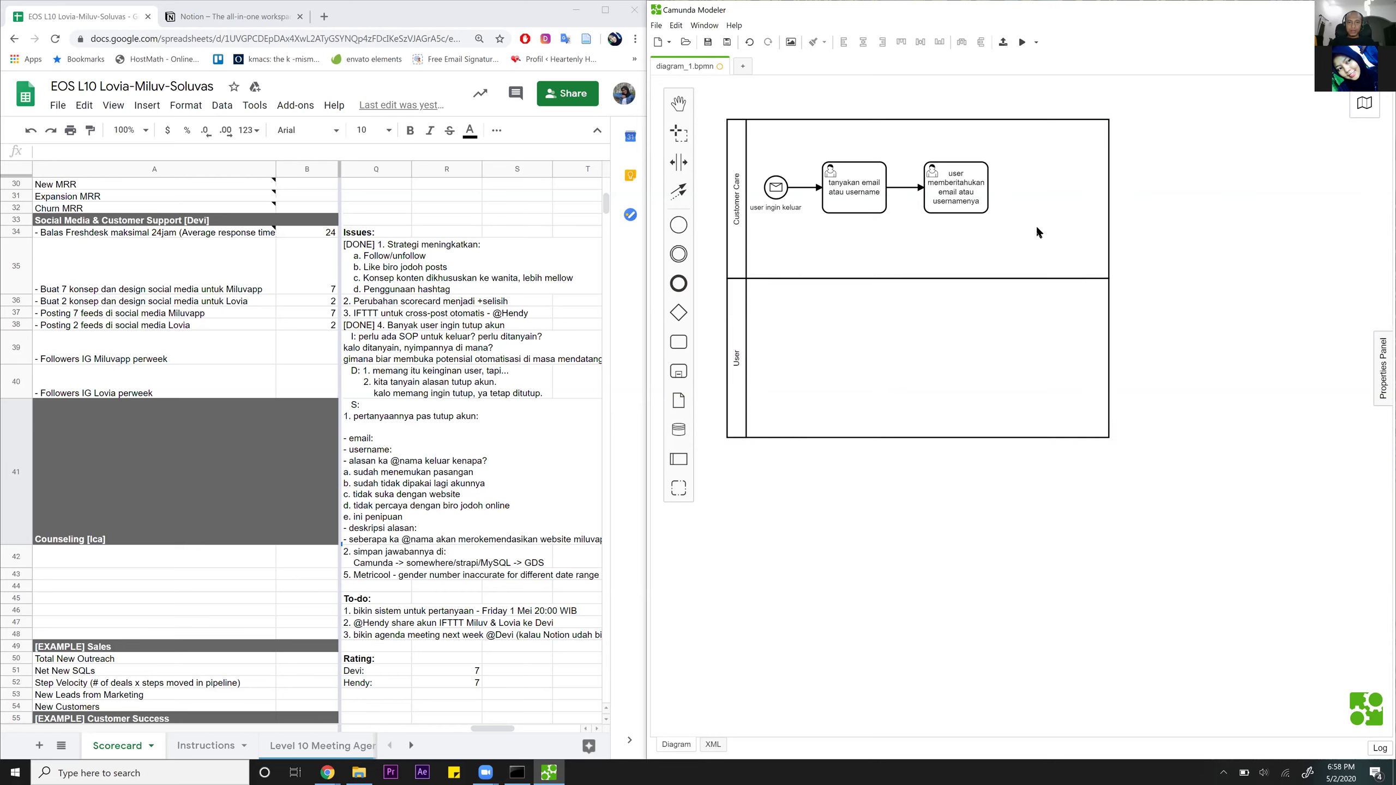
Rename the upper pool from "Customer Care" to "Customer Support".
{"action": "left_click_drag", "start_coordinate": [787, 198], "coordinate": [1077, 241]}
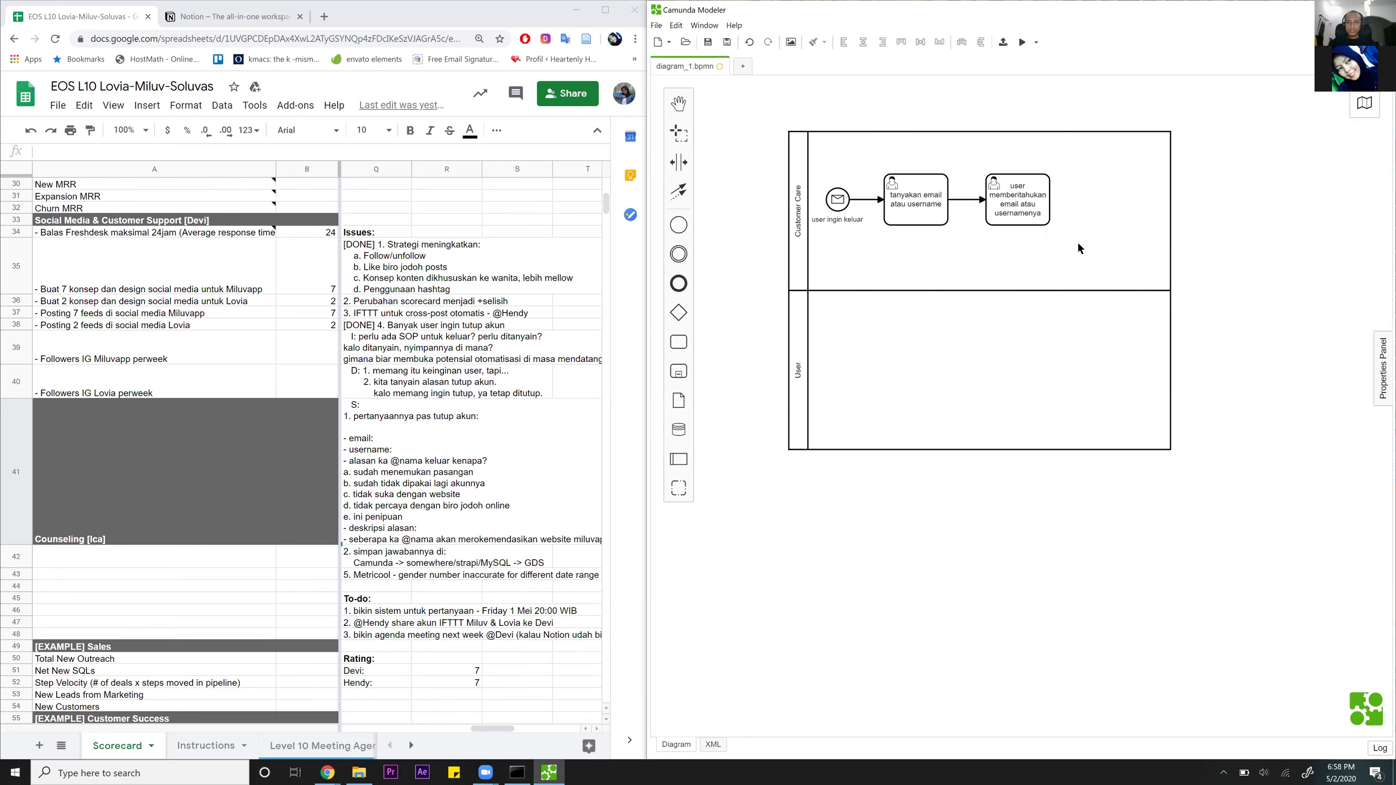
{"action": "double_click", "coordinate": [792, 210]}
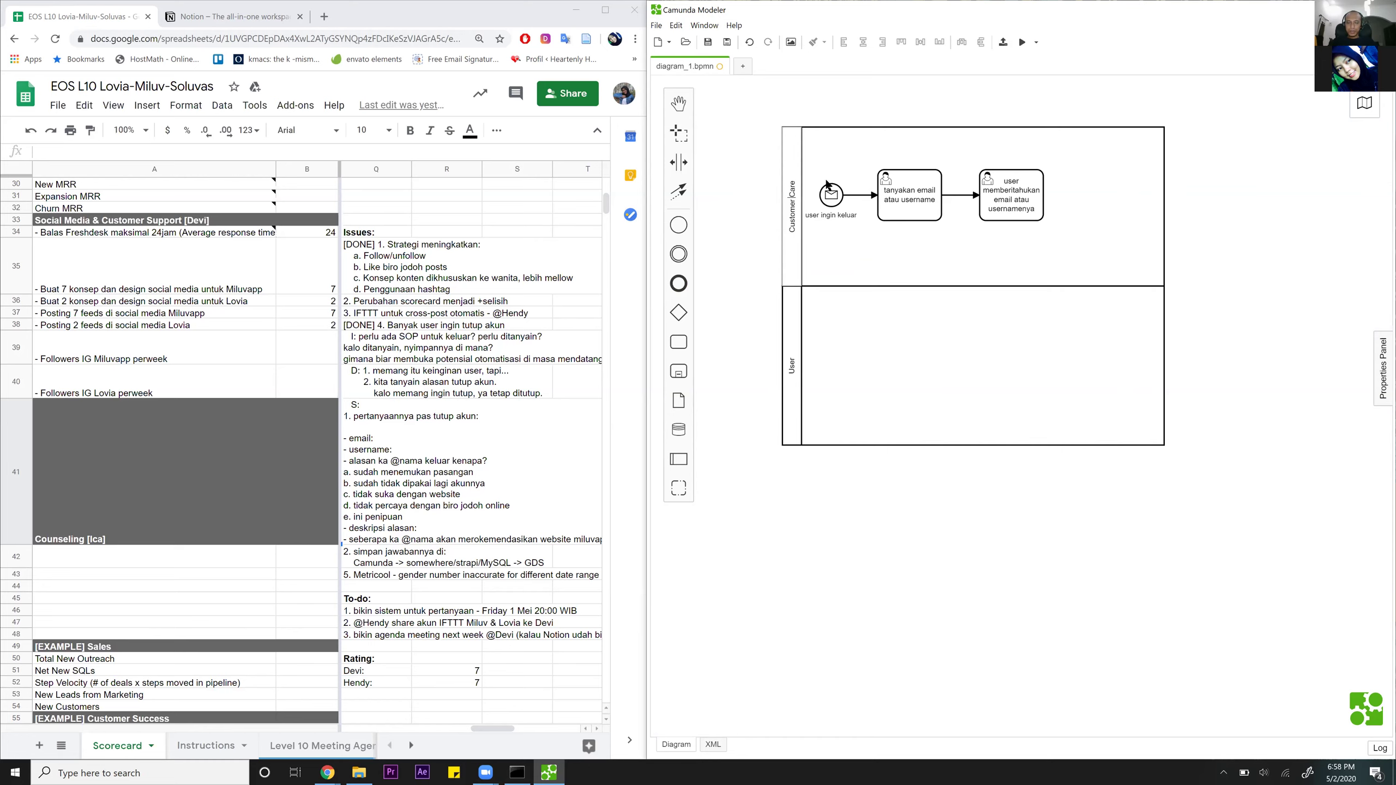
{"action": "key", "text": "Home"}
{"action": "left_click_drag", "start_coordinate": [797, 181], "coordinate": [797, 196]}
{"action": "type", "text": "Suppor"}
{"action": "type", "text": "t"}
{"action": "key", "text": "Return"}
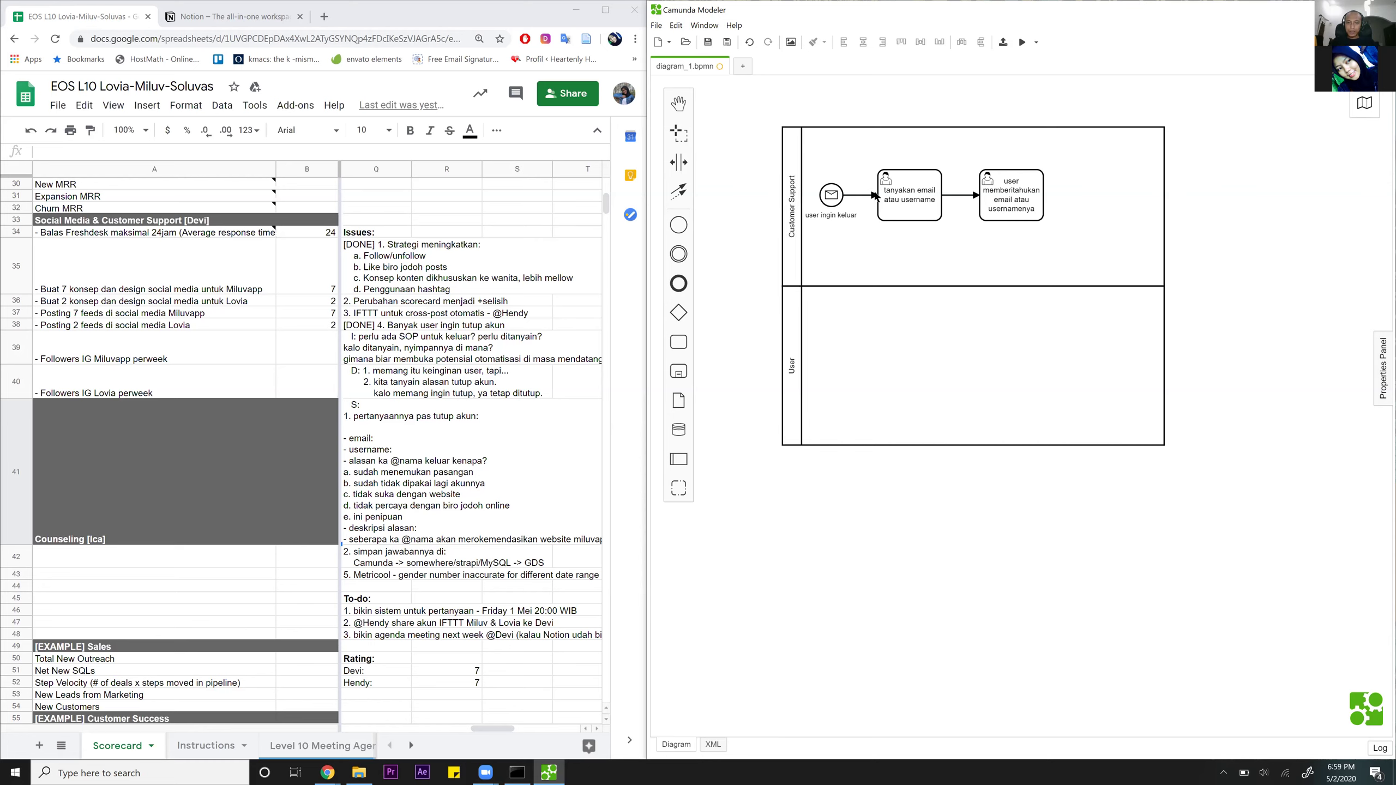
Move the "user memberitahukan email atau usernamenya" task and the "user ingin keluar" start event down into the User pool.
{"action": "left_click_drag", "start_coordinate": [1016, 197], "coordinate": [1019, 368]}
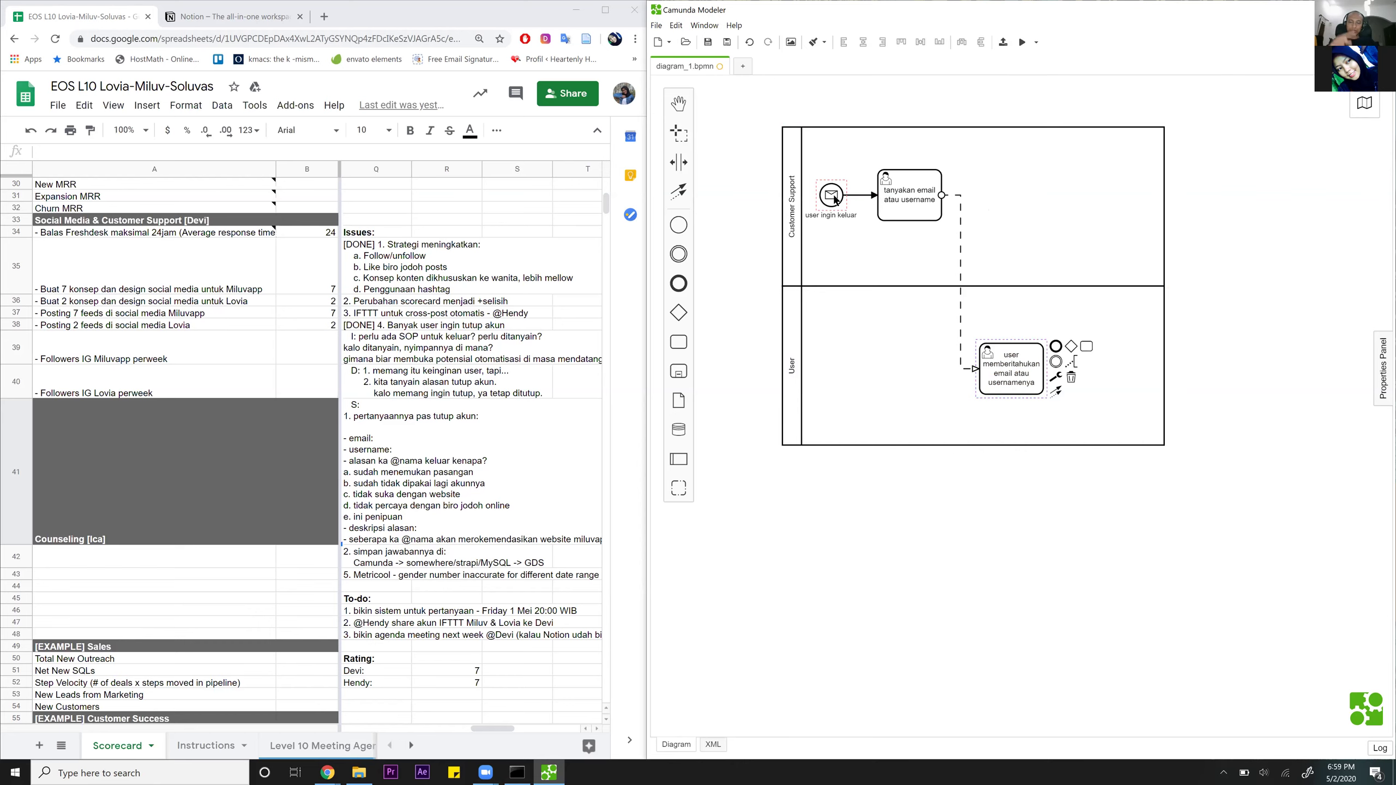
{"action": "left_click_drag", "start_coordinate": [837, 280], "coordinate": [851, 367]}
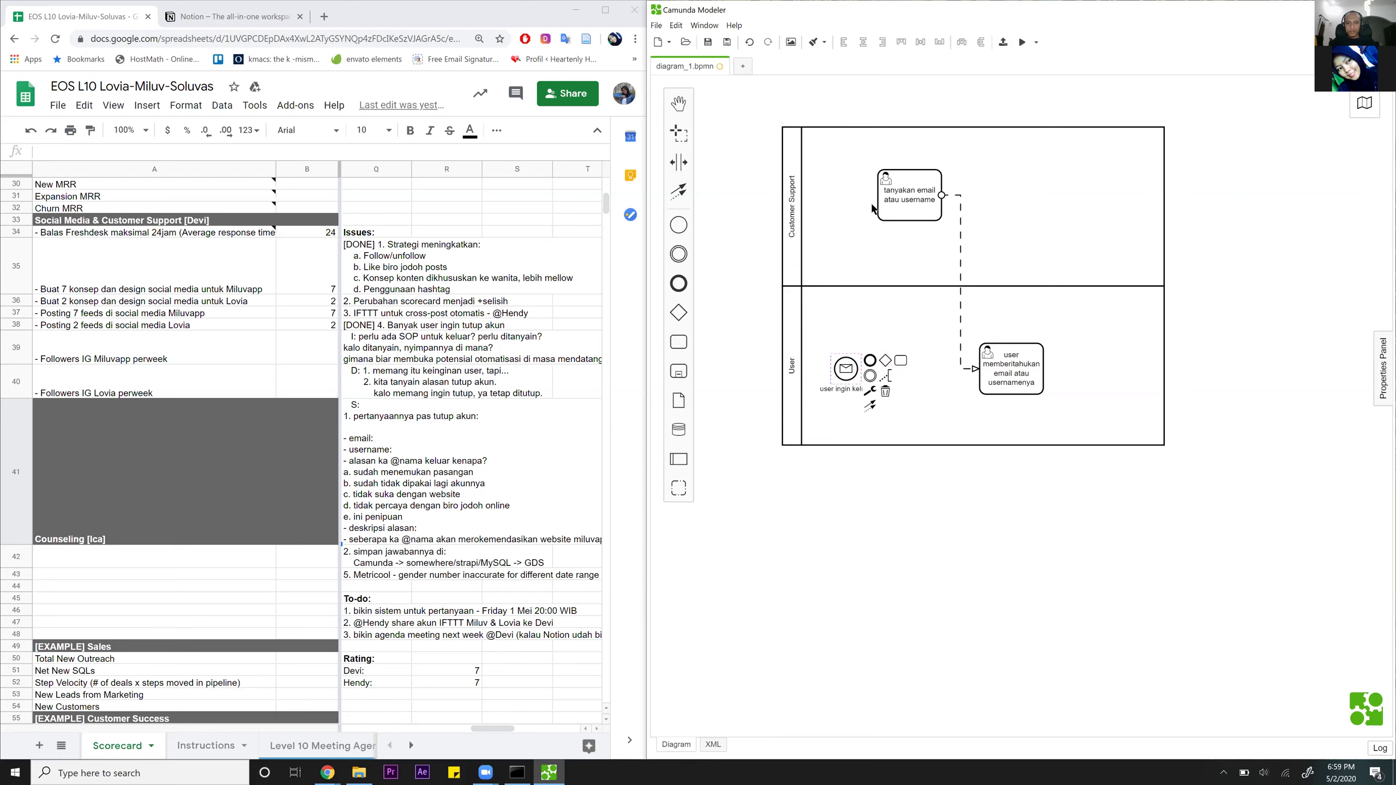
{"action": "left_click", "coordinate": [1227, 277]}
{"action": "left_click", "coordinate": [846, 365]}
{"action": "left_click", "coordinate": [1206, 275]}
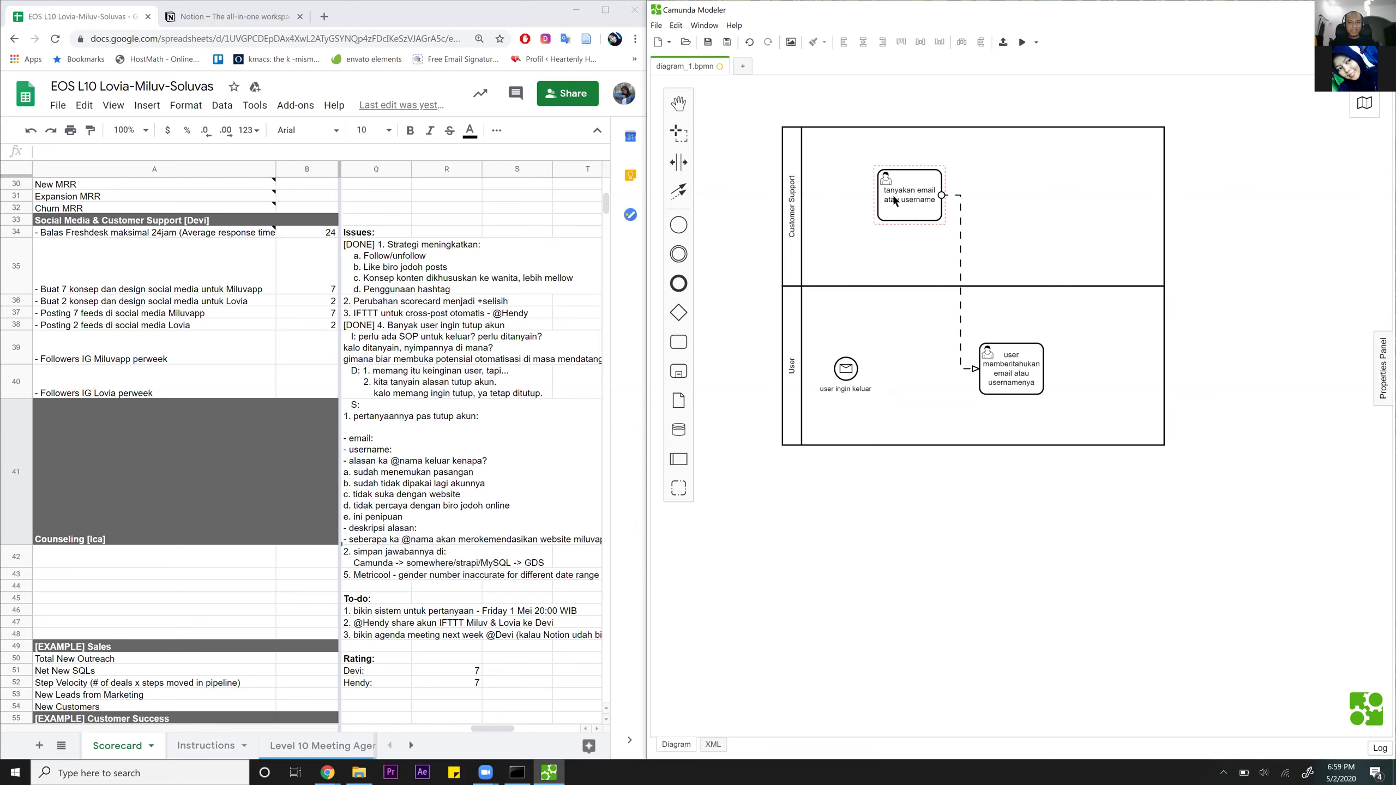
{"action": "left_click", "coordinate": [1032, 389]}
{"action": "left_click", "coordinate": [847, 370]}
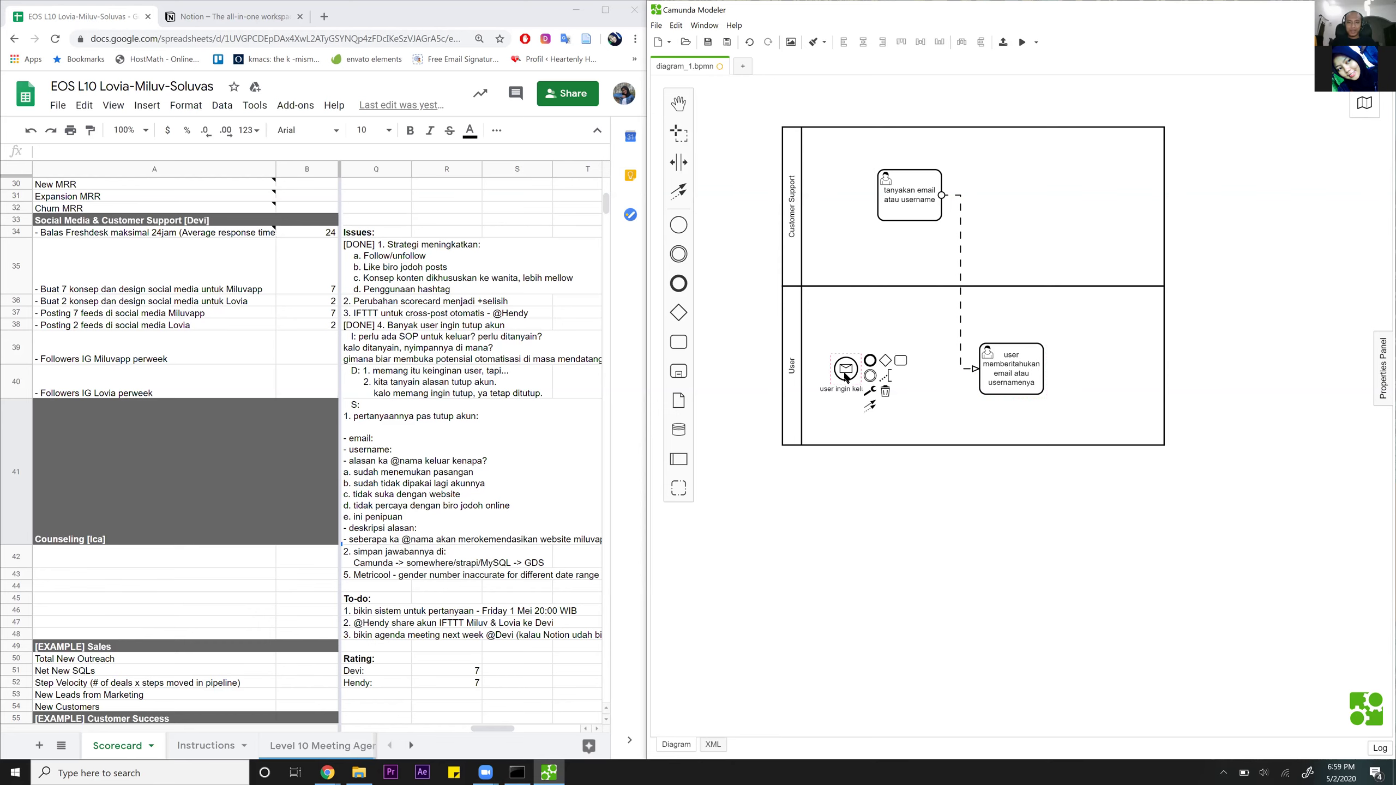
{"action": "left_click", "coordinate": [870, 391]}
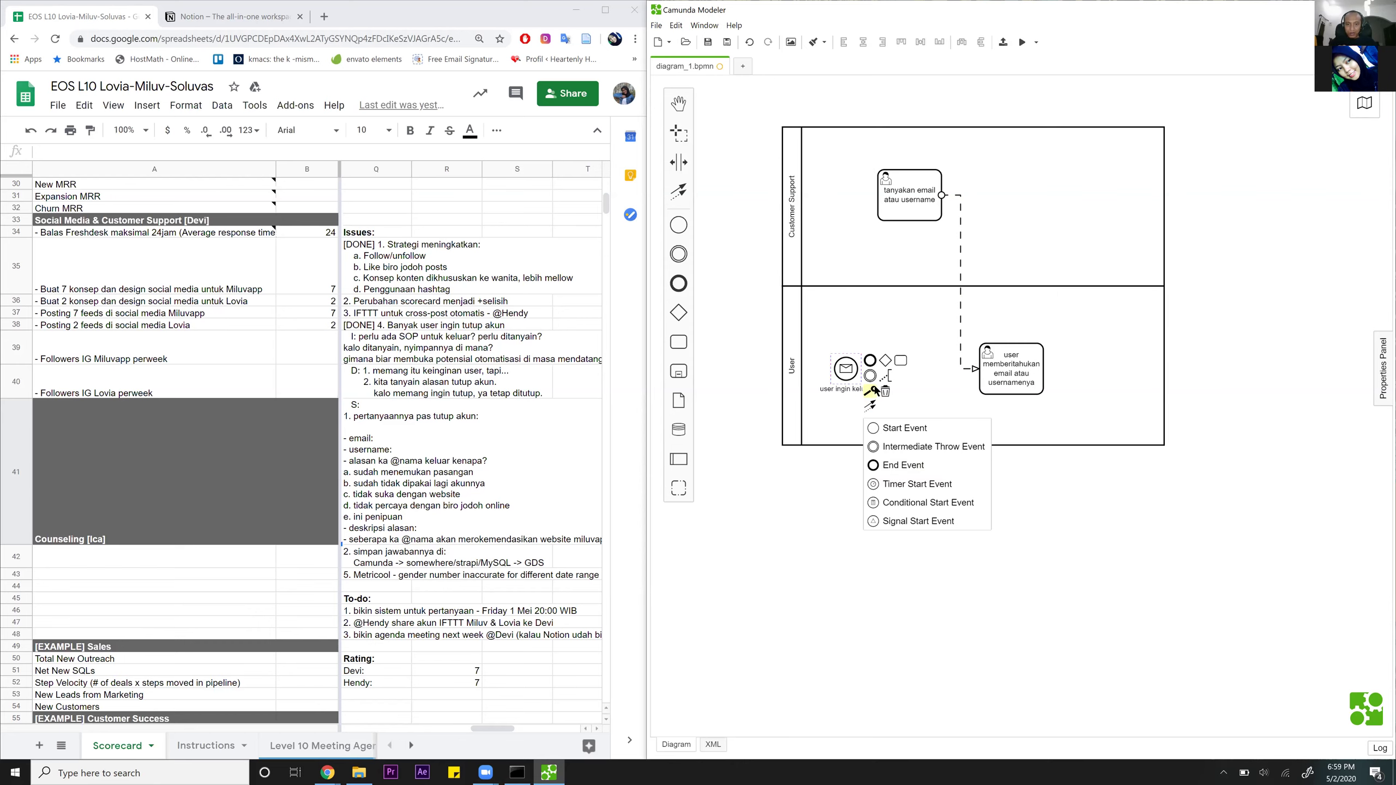
{"action": "left_click", "coordinate": [1250, 330]}
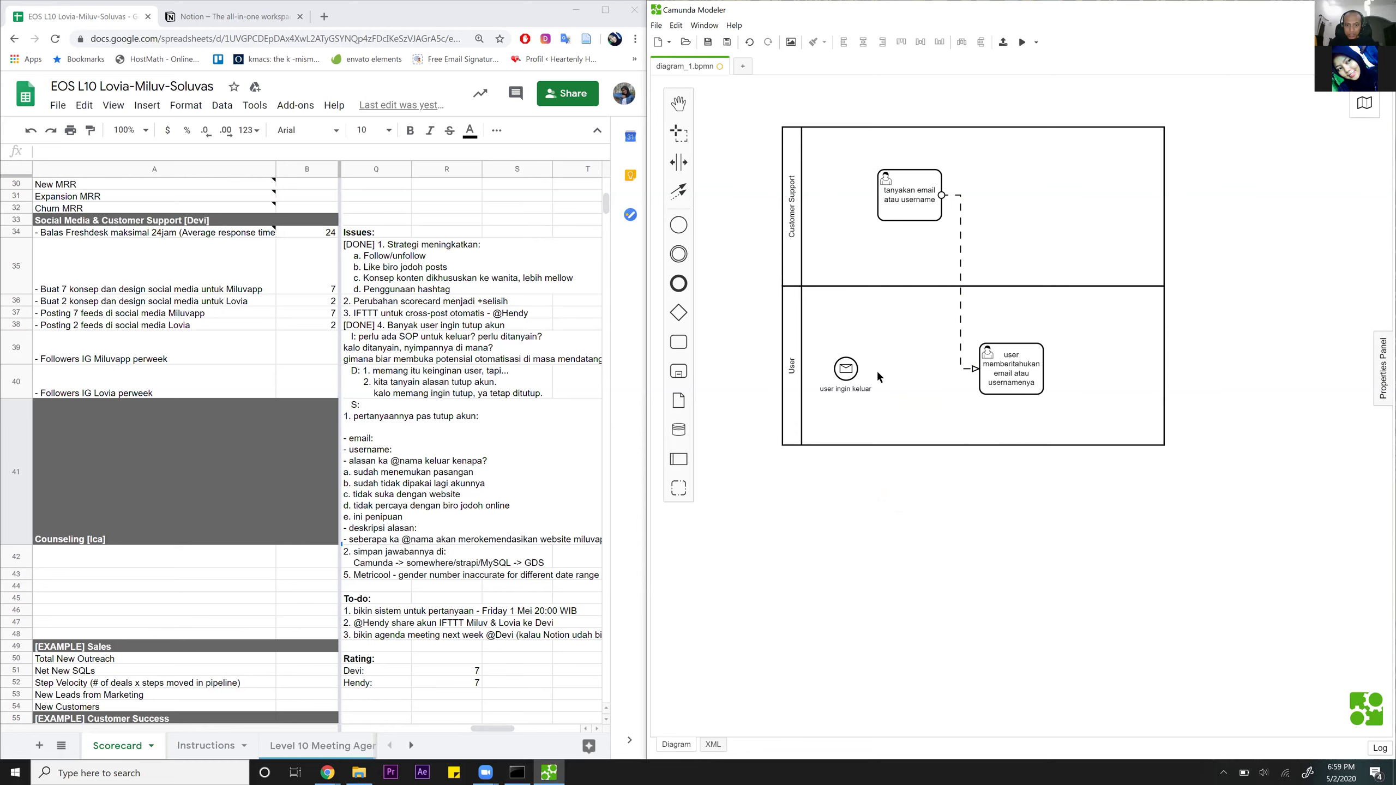
Try appending an intermediate event to "user ingin keluar" and moving it into the Customer Support pool, and delete it.
{"action": "left_click", "coordinate": [850, 364]}
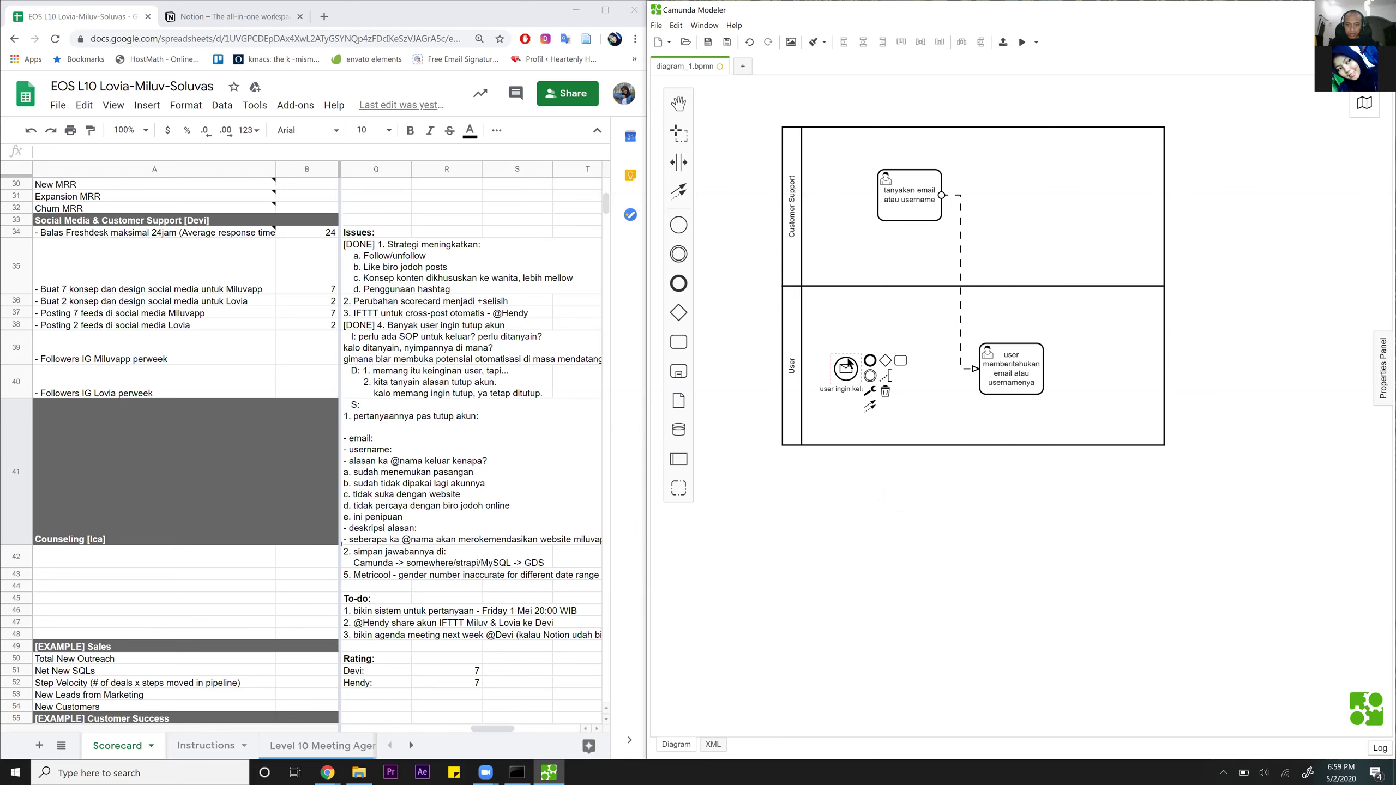
{"action": "left_click", "coordinate": [870, 377]}
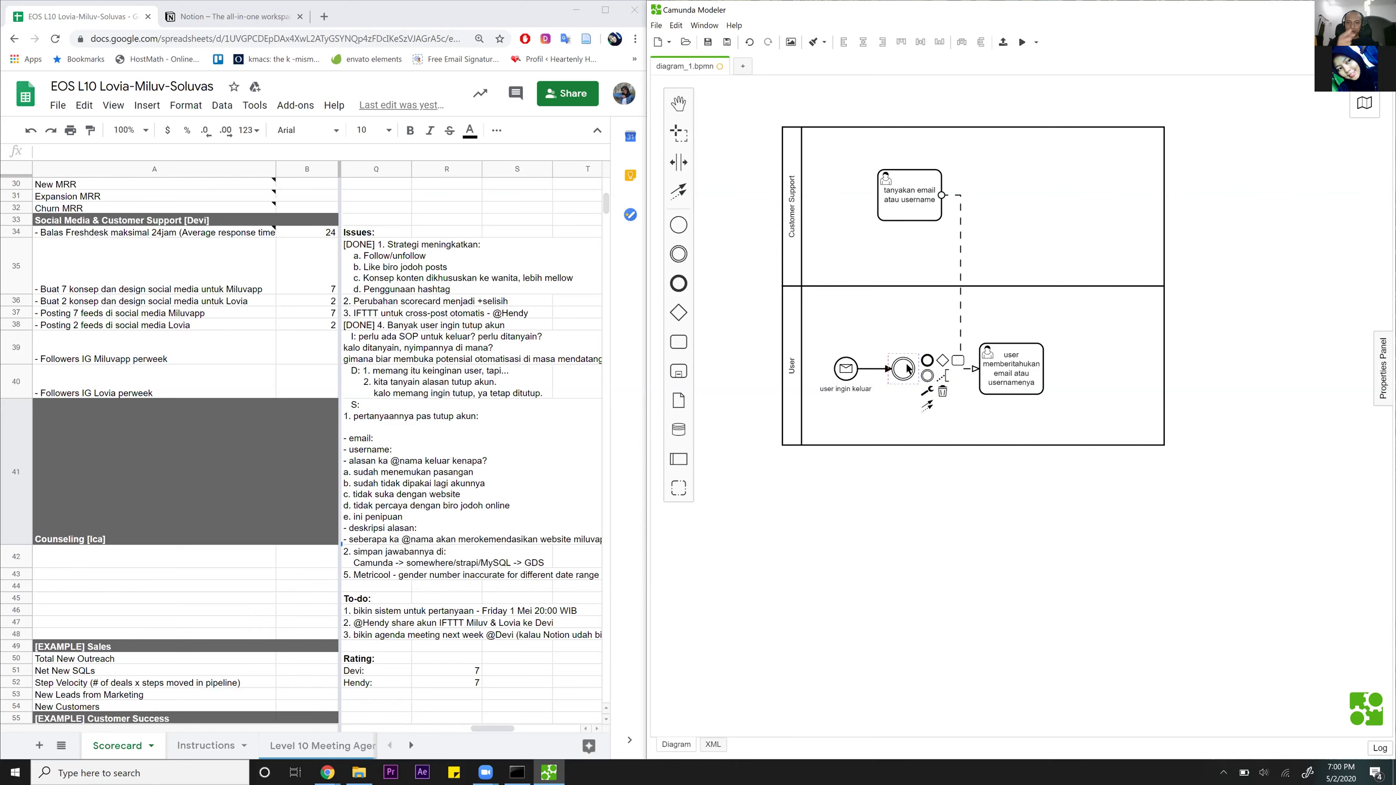
{"action": "left_click_drag", "start_coordinate": [909, 372], "coordinate": [840, 196]}
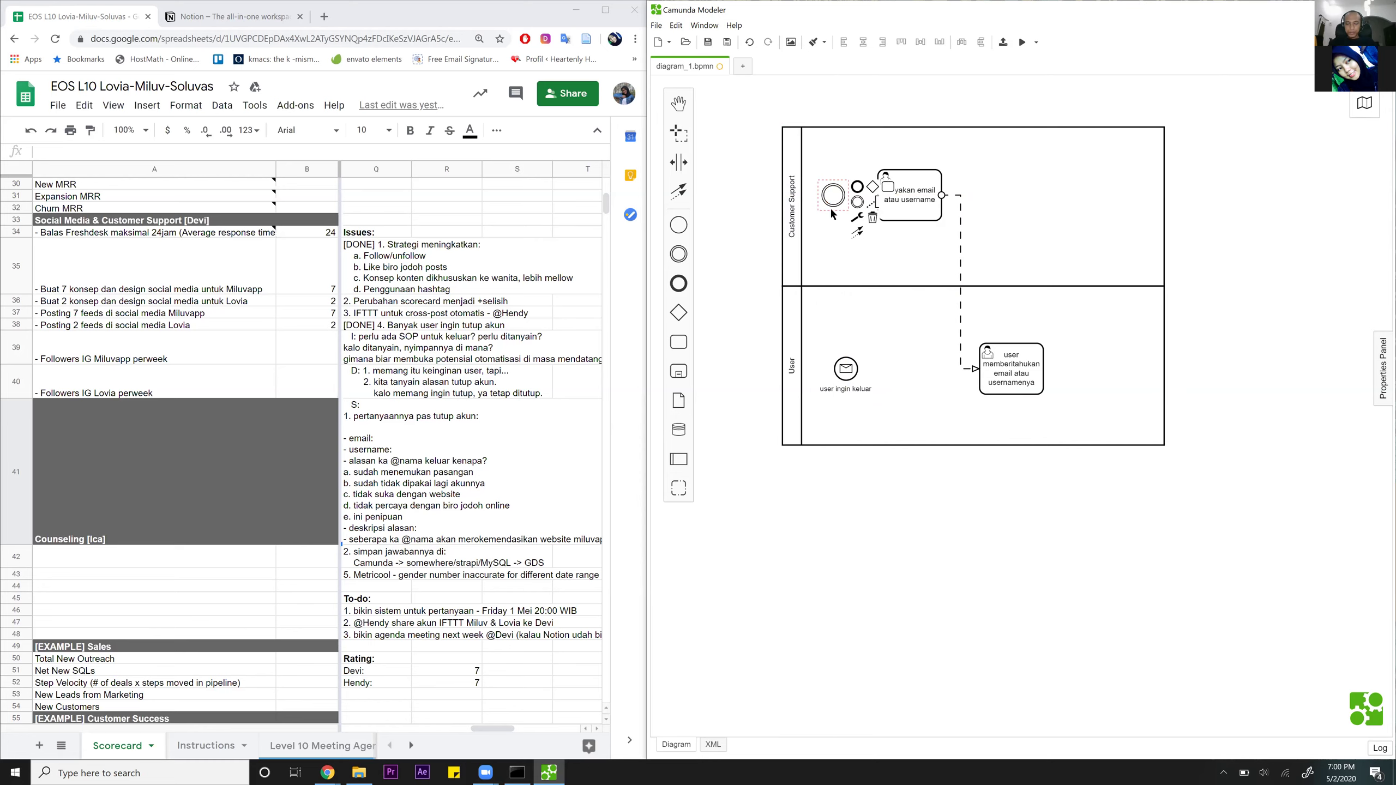
{"action": "left_click", "coordinate": [873, 218]}
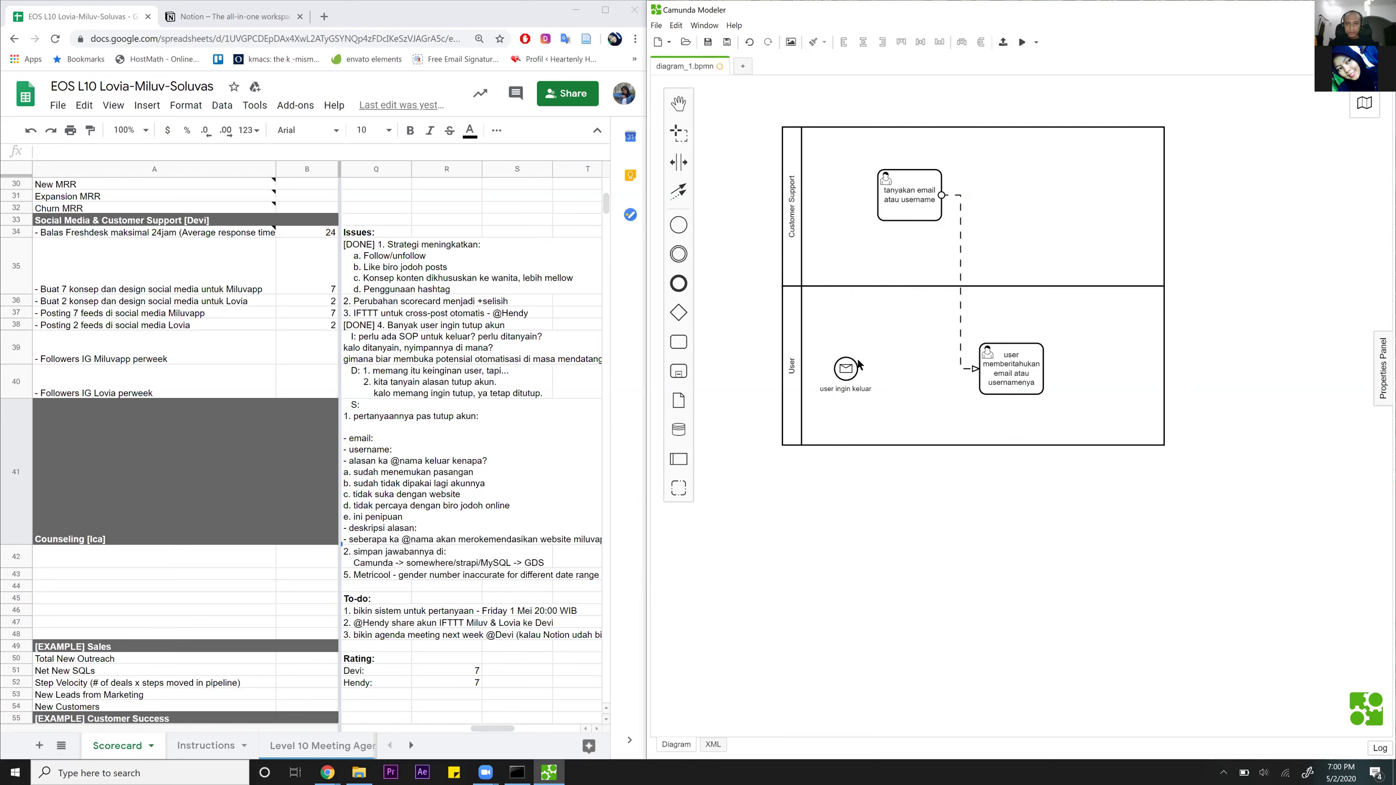
Append a Message Intermediate Catch Event to "user ingin keluar" and move it before the "tanyakan email atau username" task in the Customer Support pool.
{"action": "left_click", "coordinate": [845, 371]}
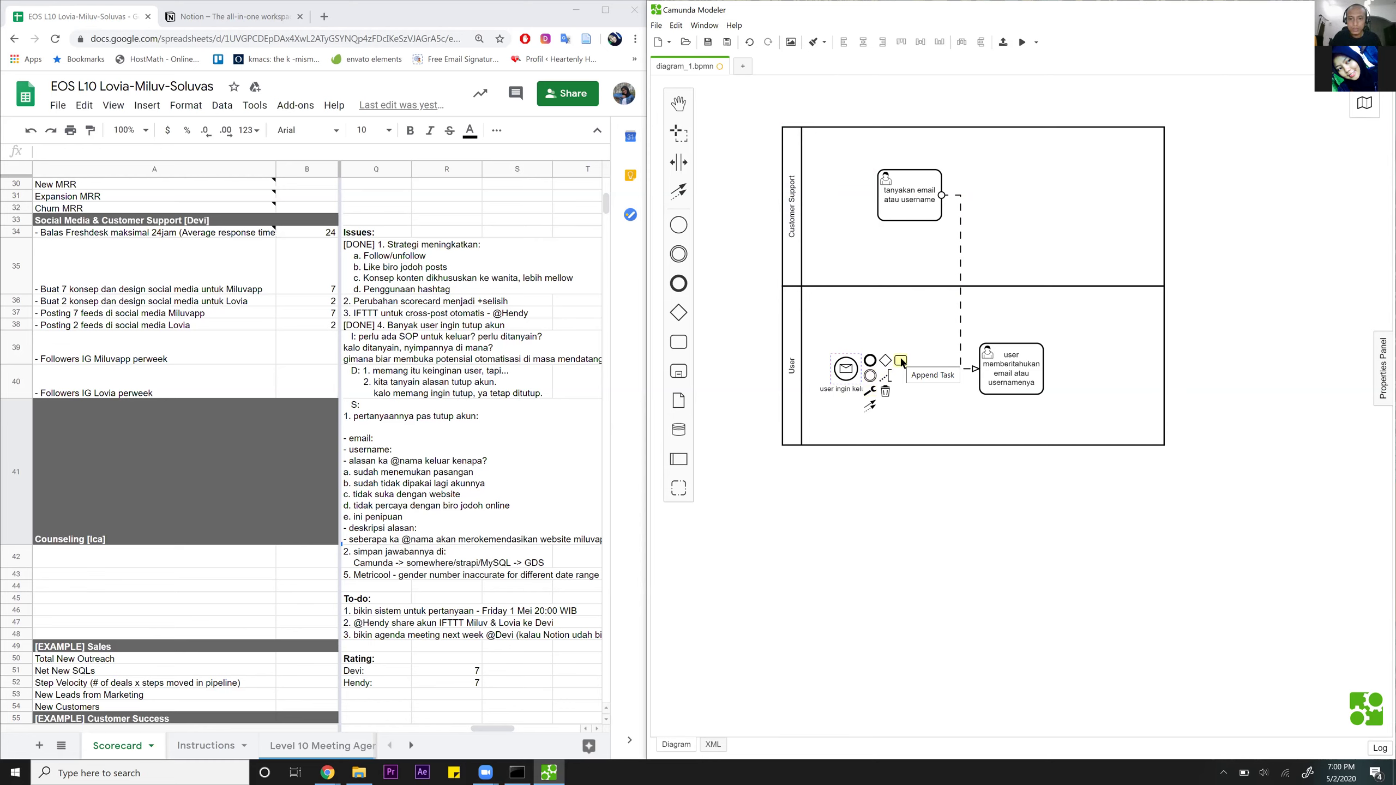
{"action": "left_click", "coordinate": [869, 376]}
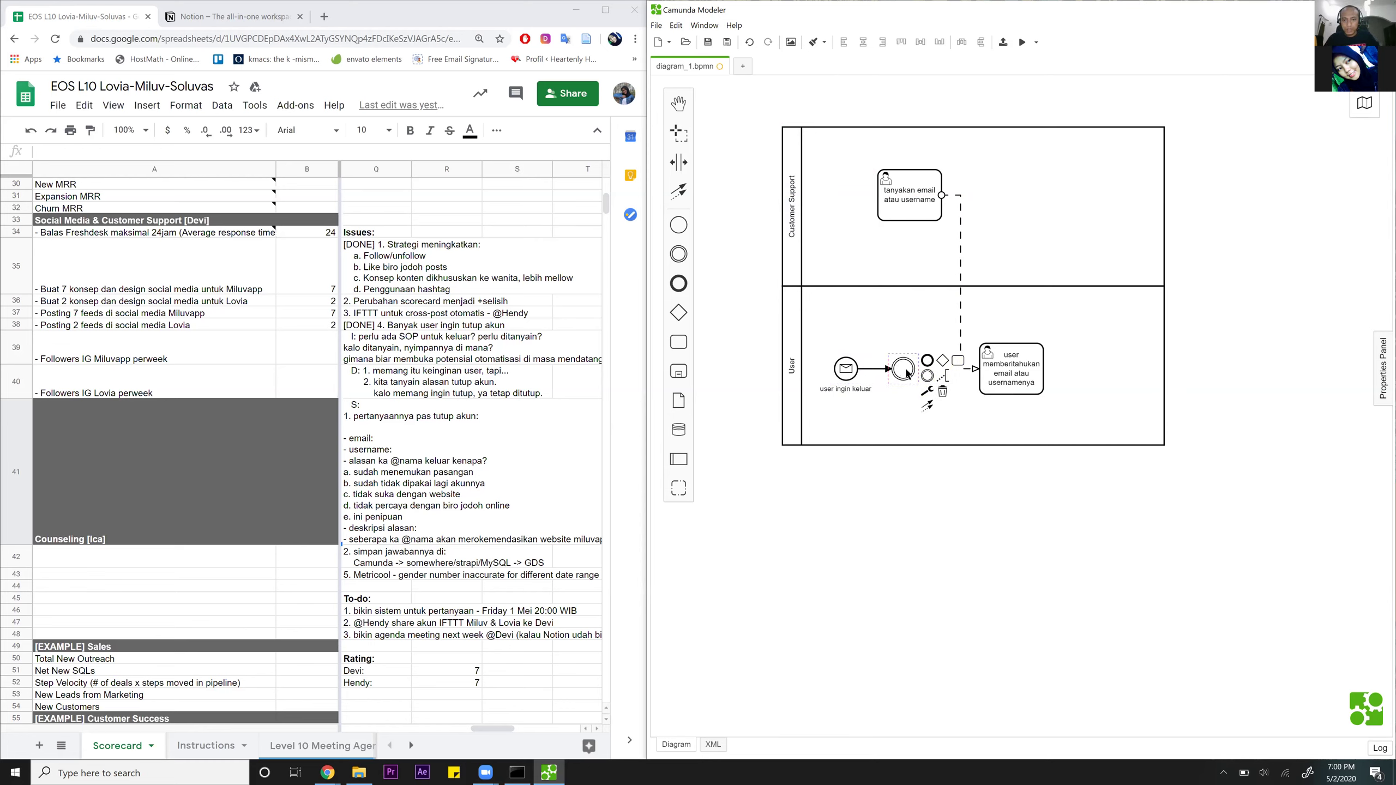
{"action": "left_click", "coordinate": [927, 391]}
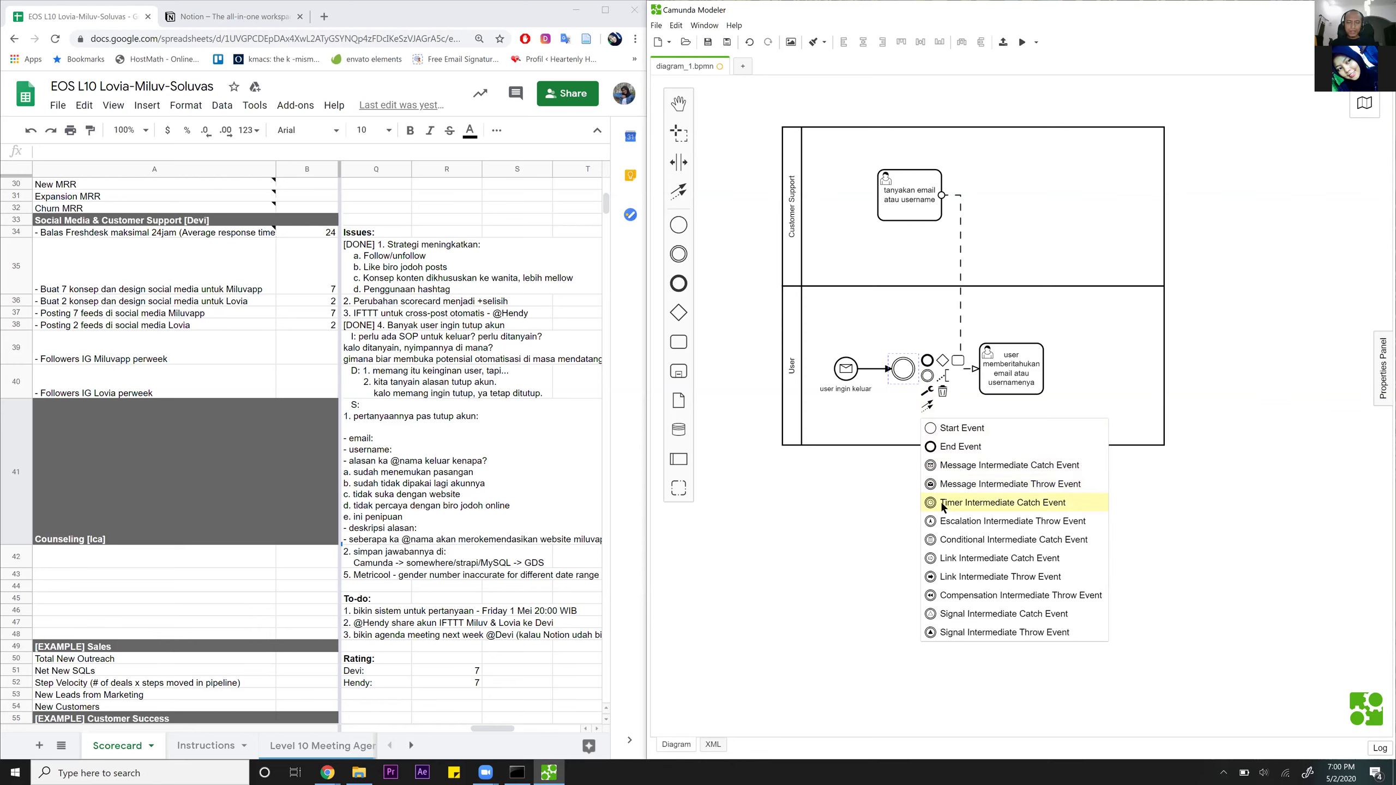
{"action": "left_click", "coordinate": [949, 467]}
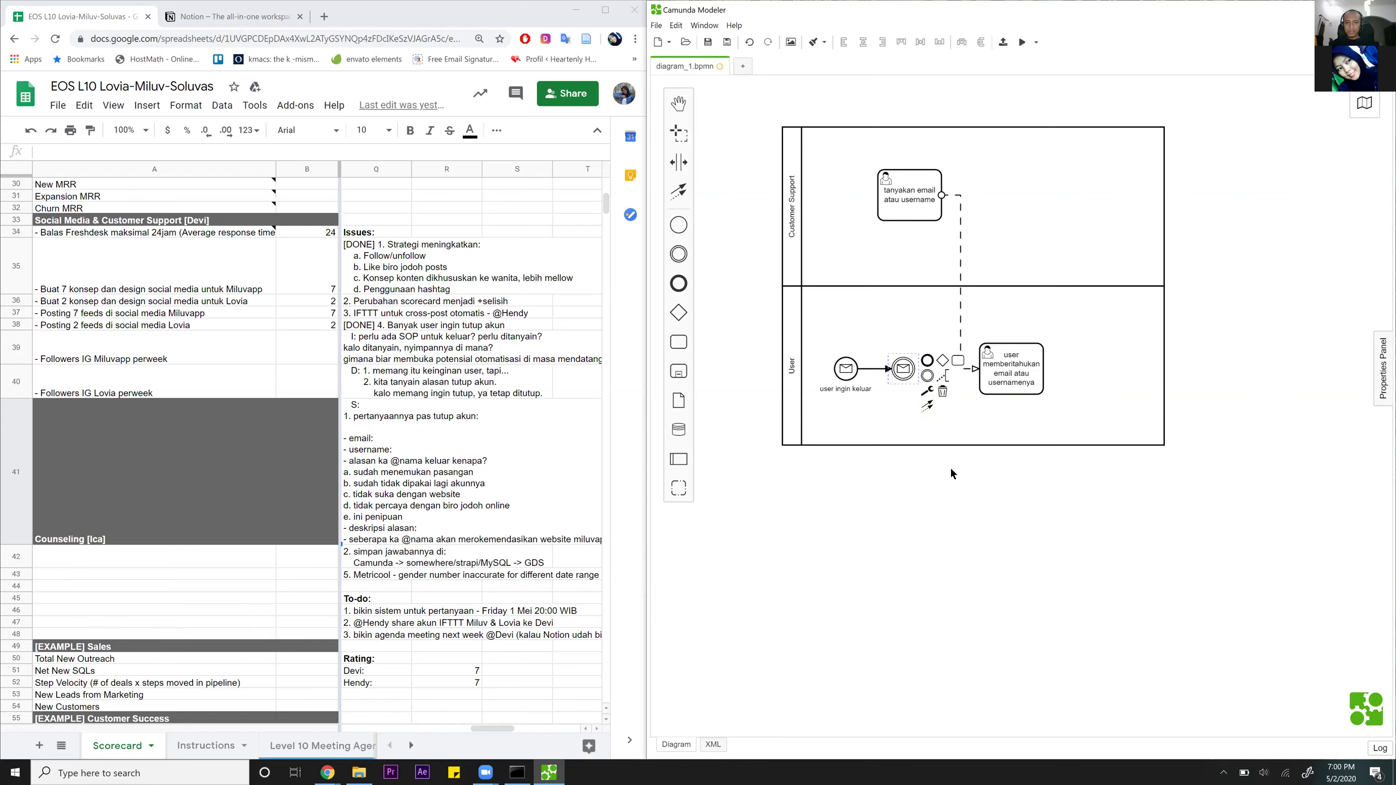
{"action": "left_click", "coordinate": [905, 370]}
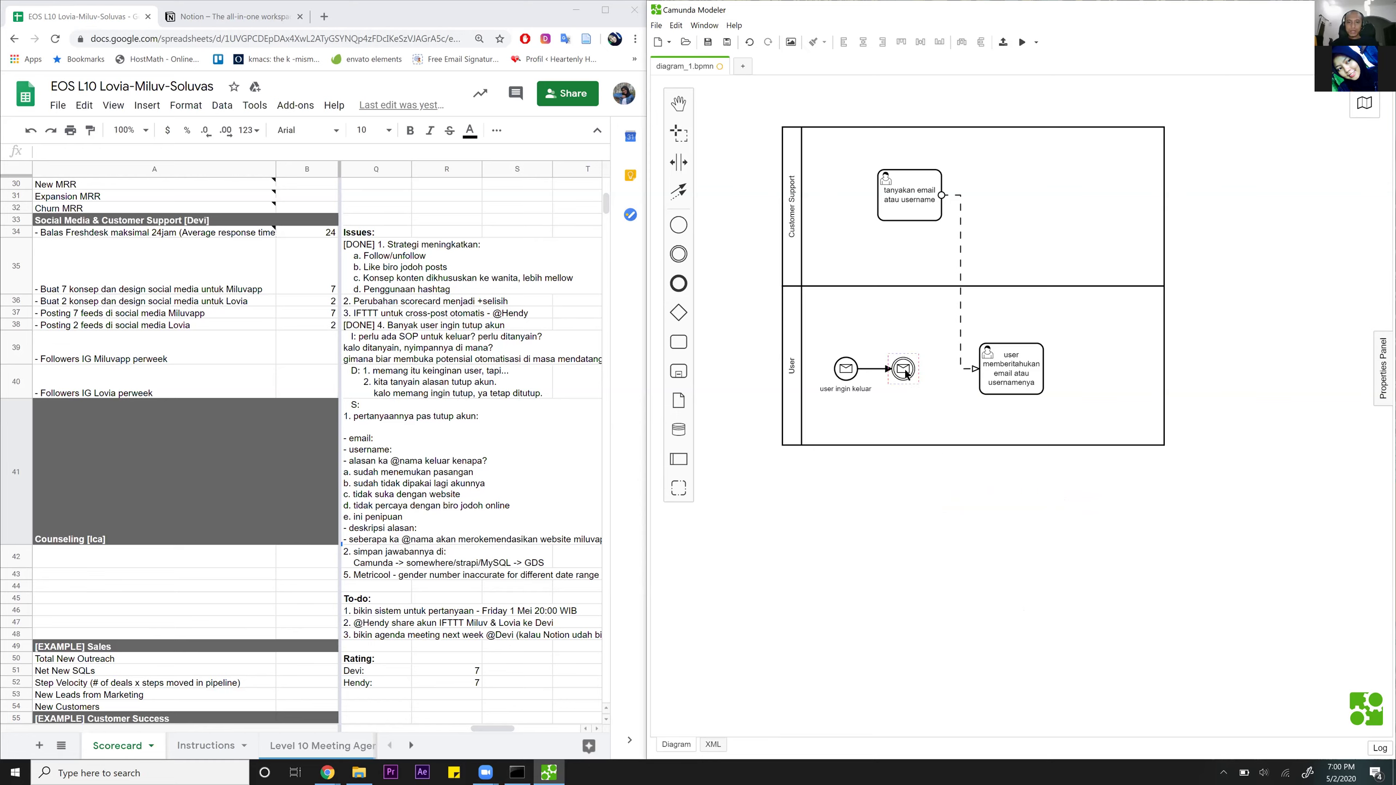
{"action": "left_click_drag", "start_coordinate": [903, 369], "coordinate": [839, 194]}
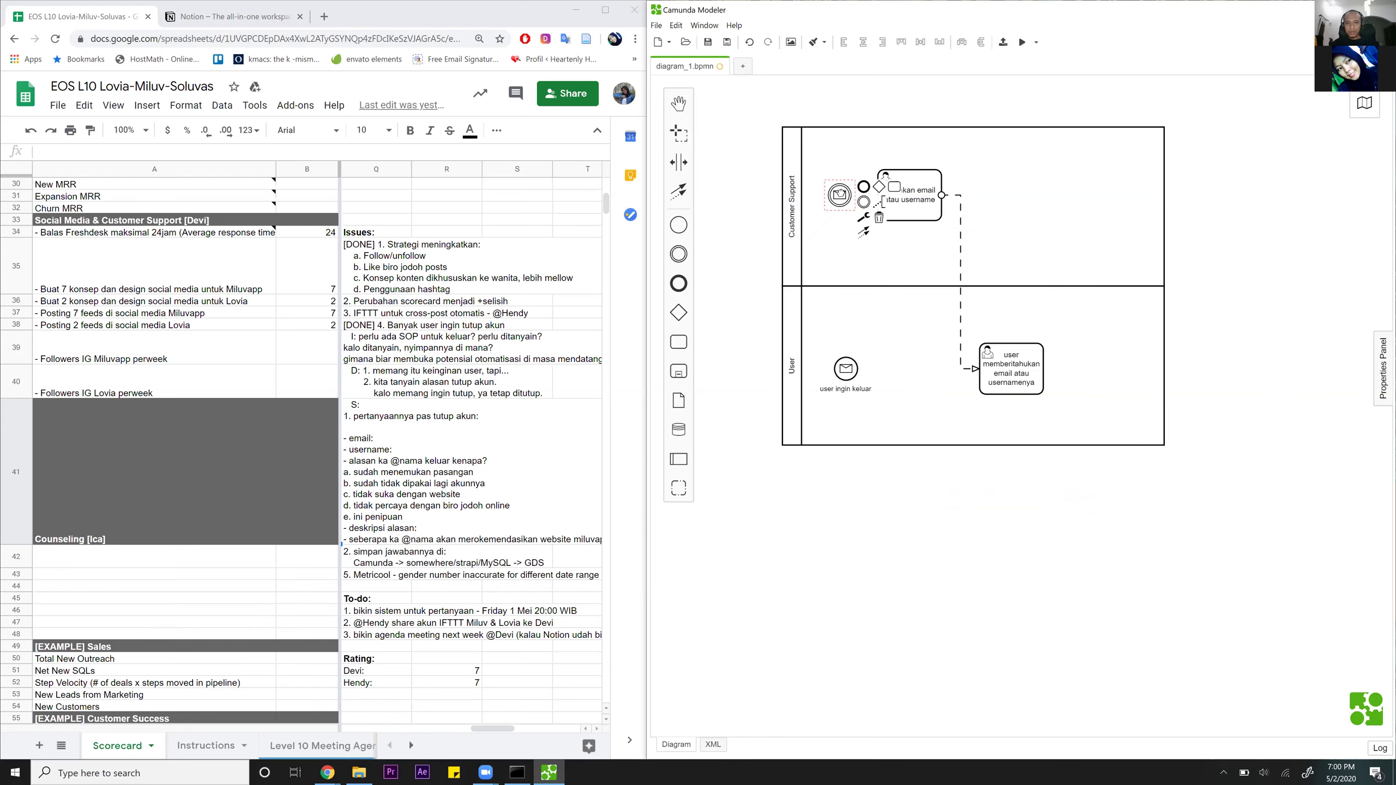
{"action": "left_click", "coordinate": [1260, 314]}
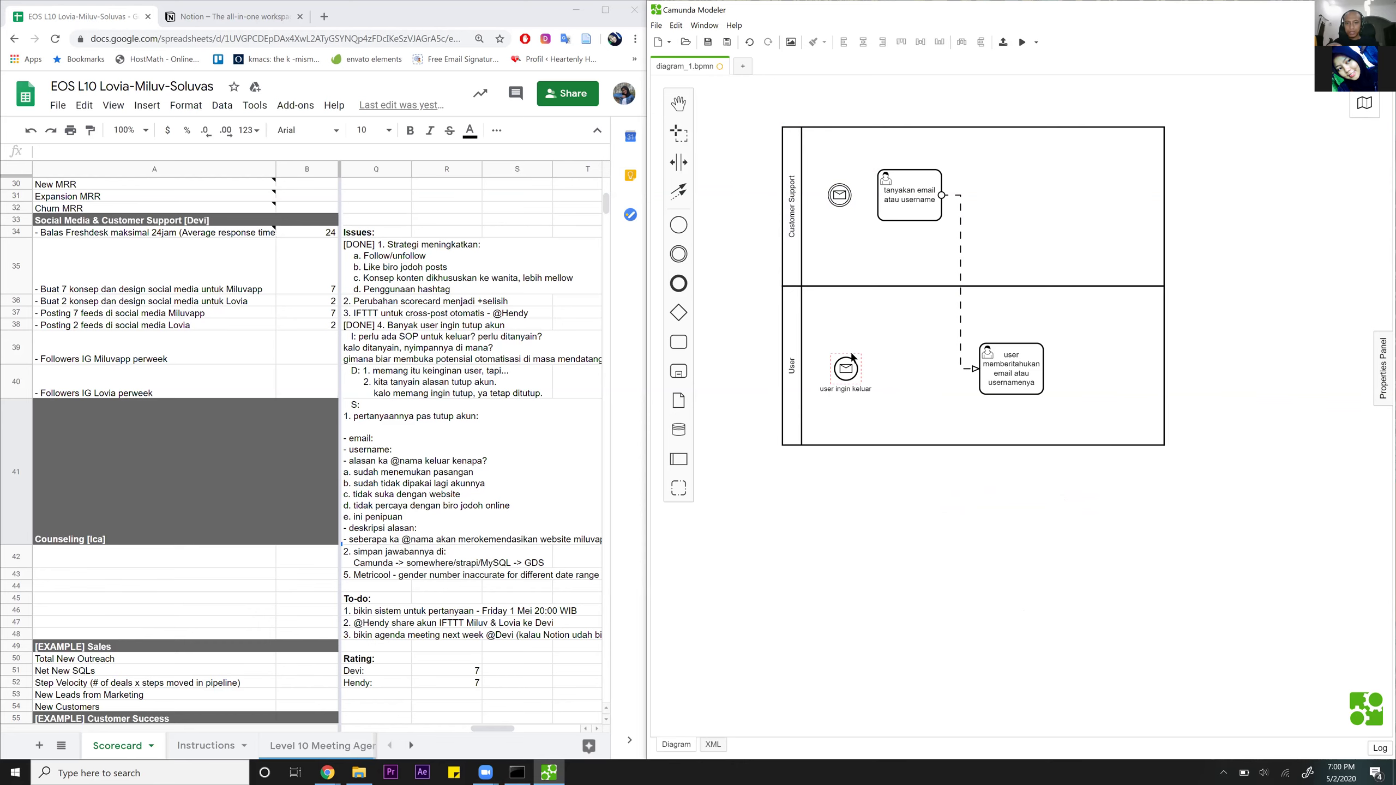
Try to connect "user ingin keluar" to the message catch event and to the "tanyakan email atau username" task.
{"action": "left_click", "coordinate": [850, 372]}
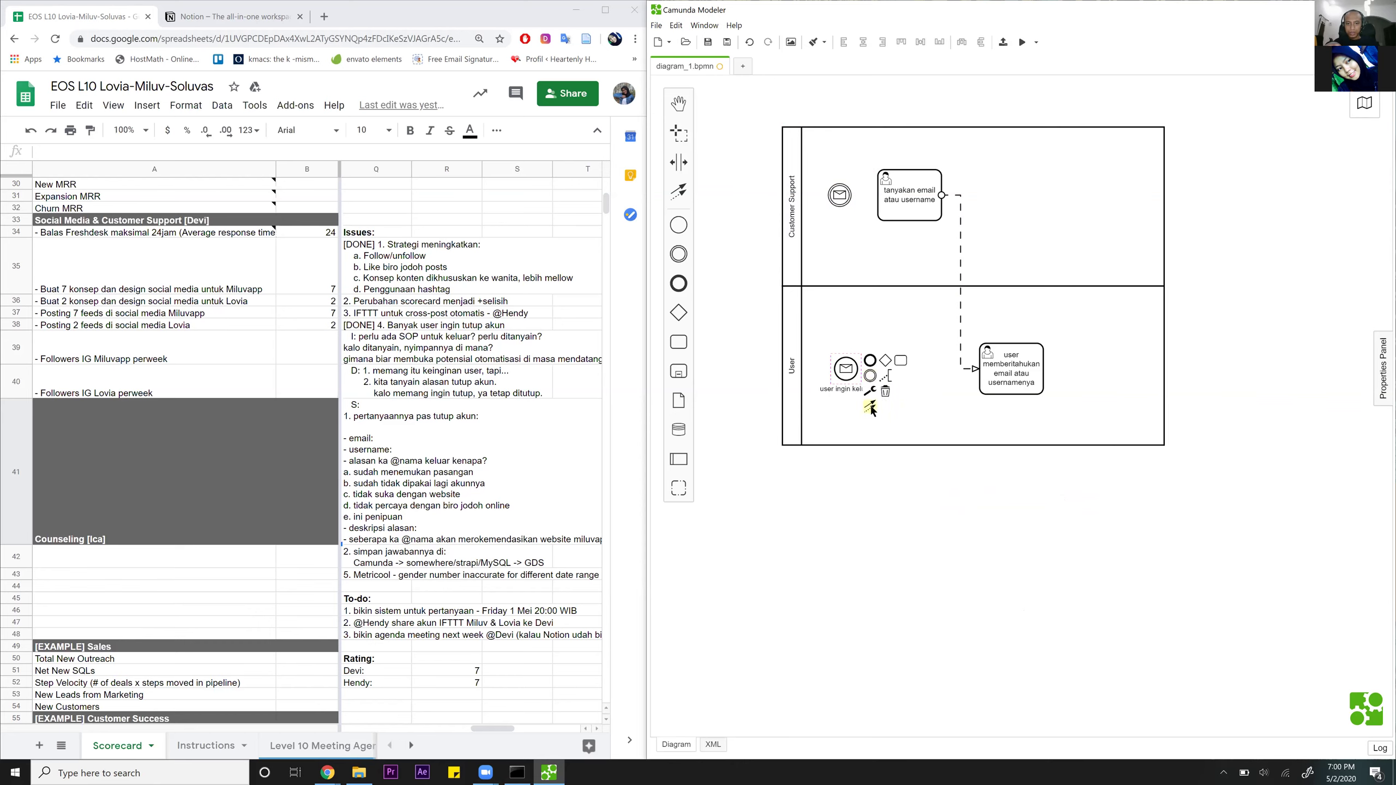
{"action": "mouse_move", "coordinate": [870, 406]}
{"action": "left_mouse_down"}
{"action": "mouse_move", "coordinate": [851, 351]}
{"action": "mouse_move", "coordinate": [841, 196]}
{"action": "left_mouse_up"}
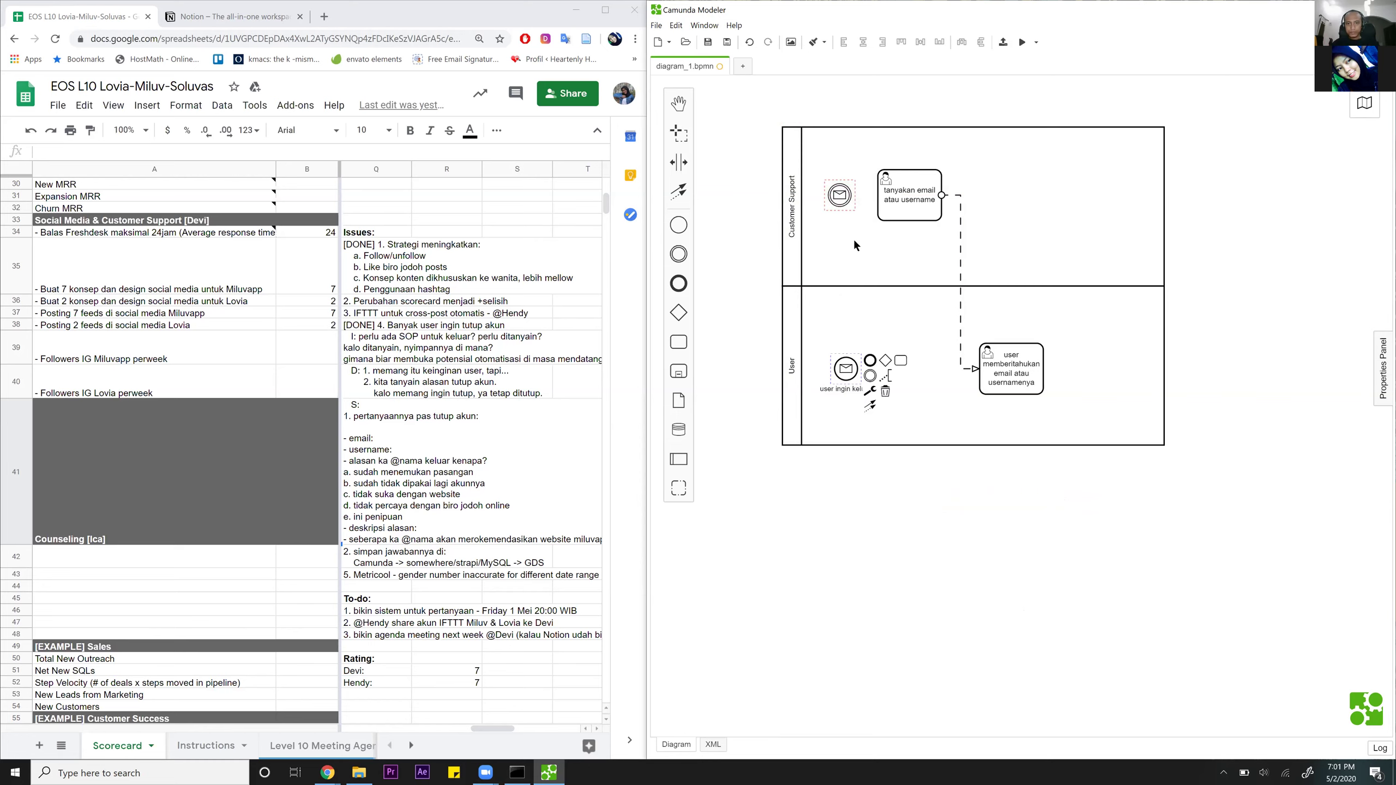
{"action": "left_click", "coordinate": [1242, 427]}
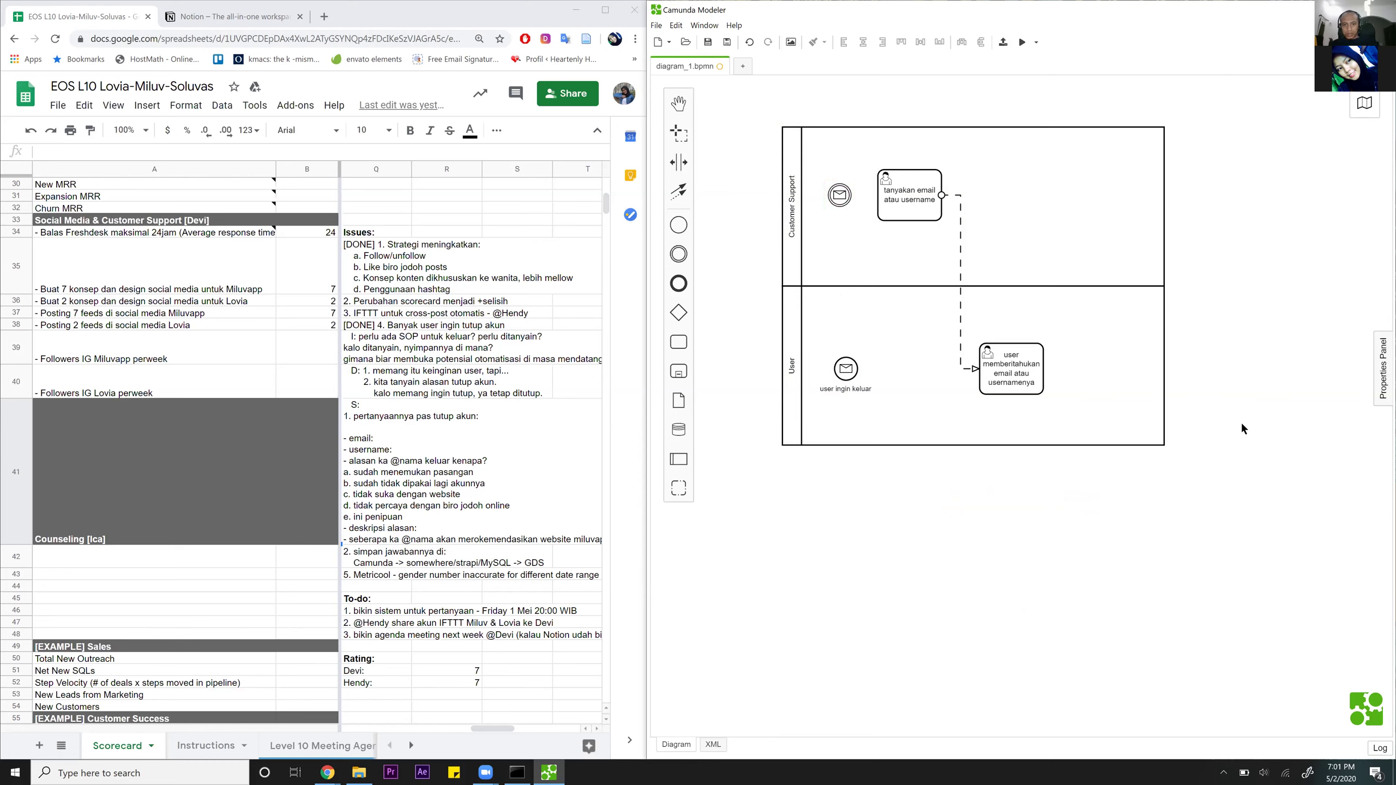
{"action": "left_click_drag", "start_coordinate": [862, 384], "coordinate": [911, 205]}
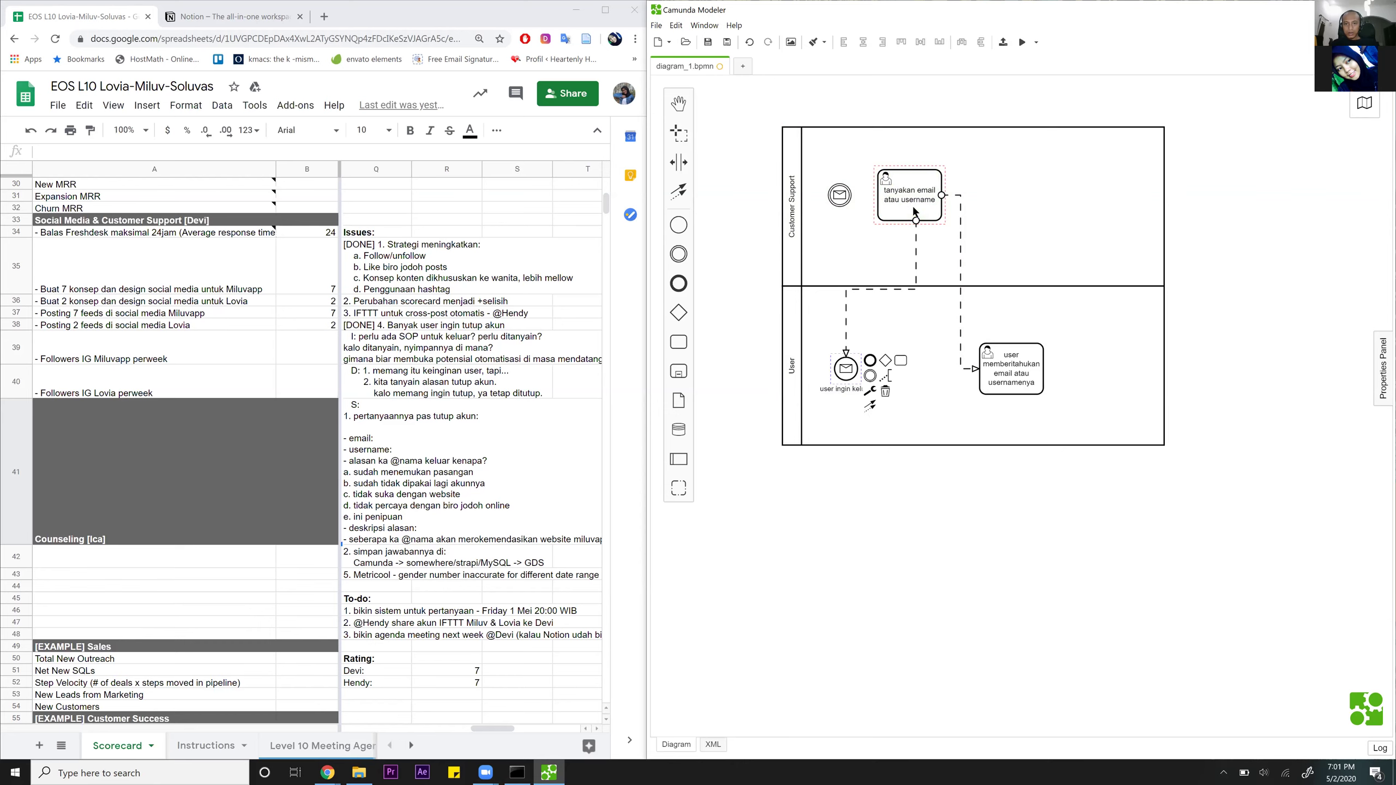
Delete the message flow between "tanyakan email atau username" and "user ingin keluar", and the message catch event in the Customer Support pool.
{"action": "left_click", "coordinate": [840, 196]}
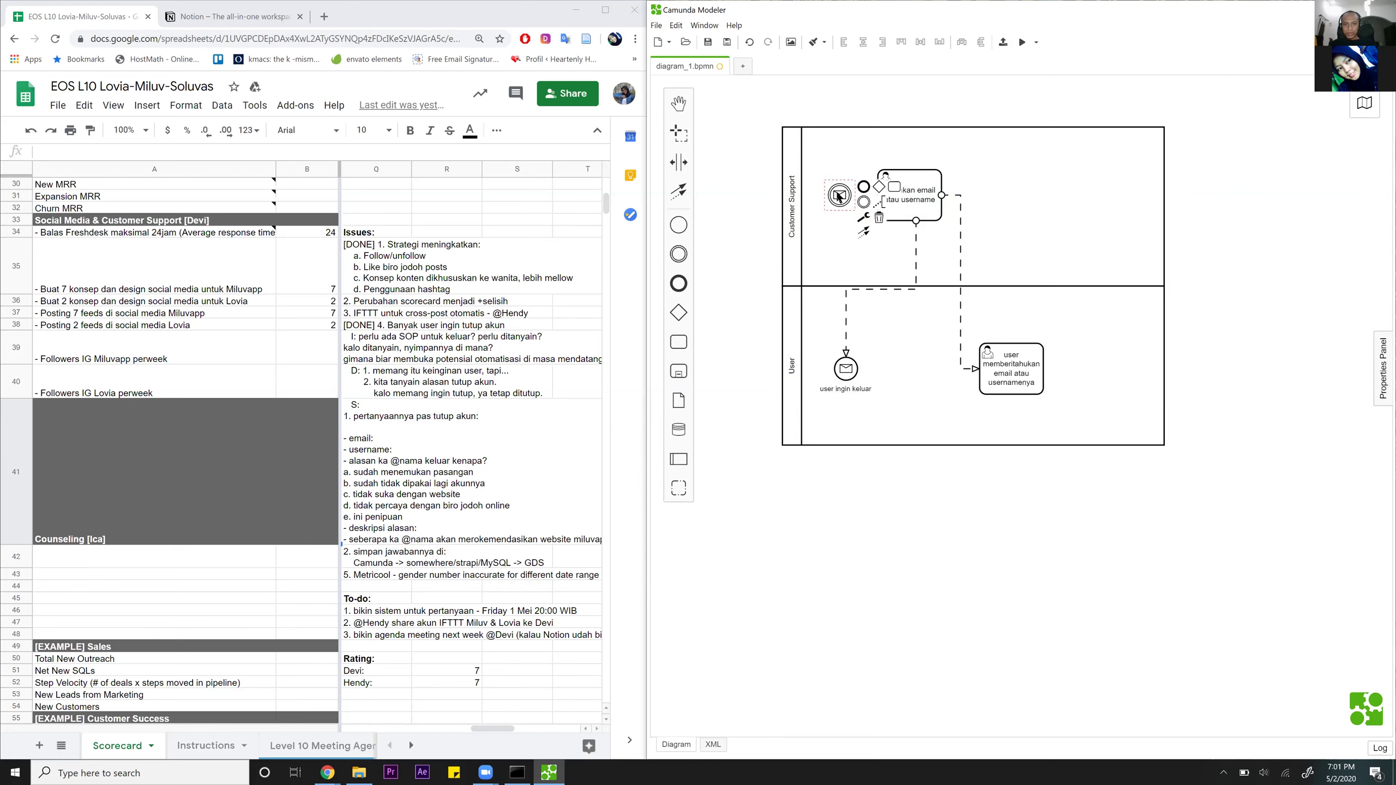
{"action": "left_click", "coordinate": [851, 306]}
{"action": "left_click", "coordinate": [845, 305]}
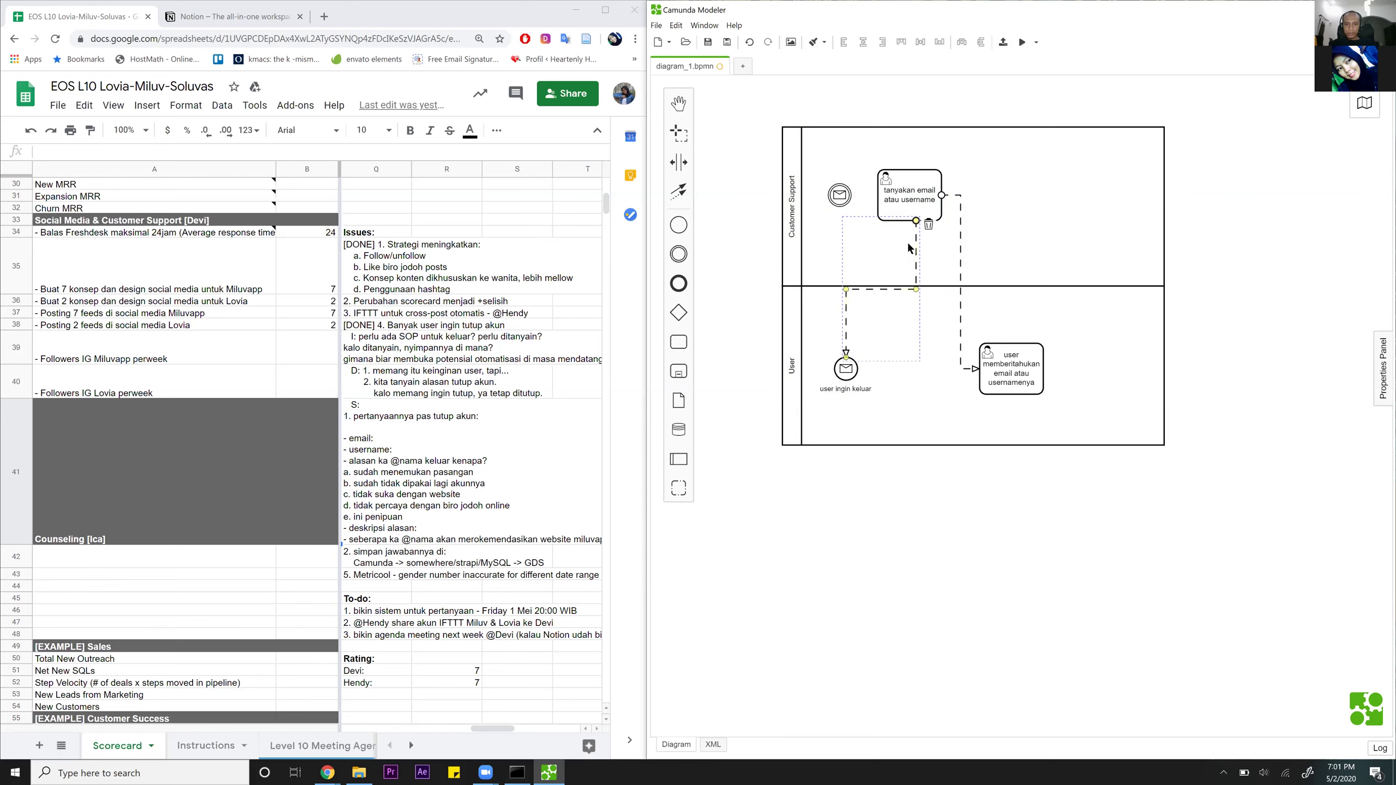
{"action": "left_click", "coordinate": [928, 226]}
{"action": "left_click", "coordinate": [844, 197]}
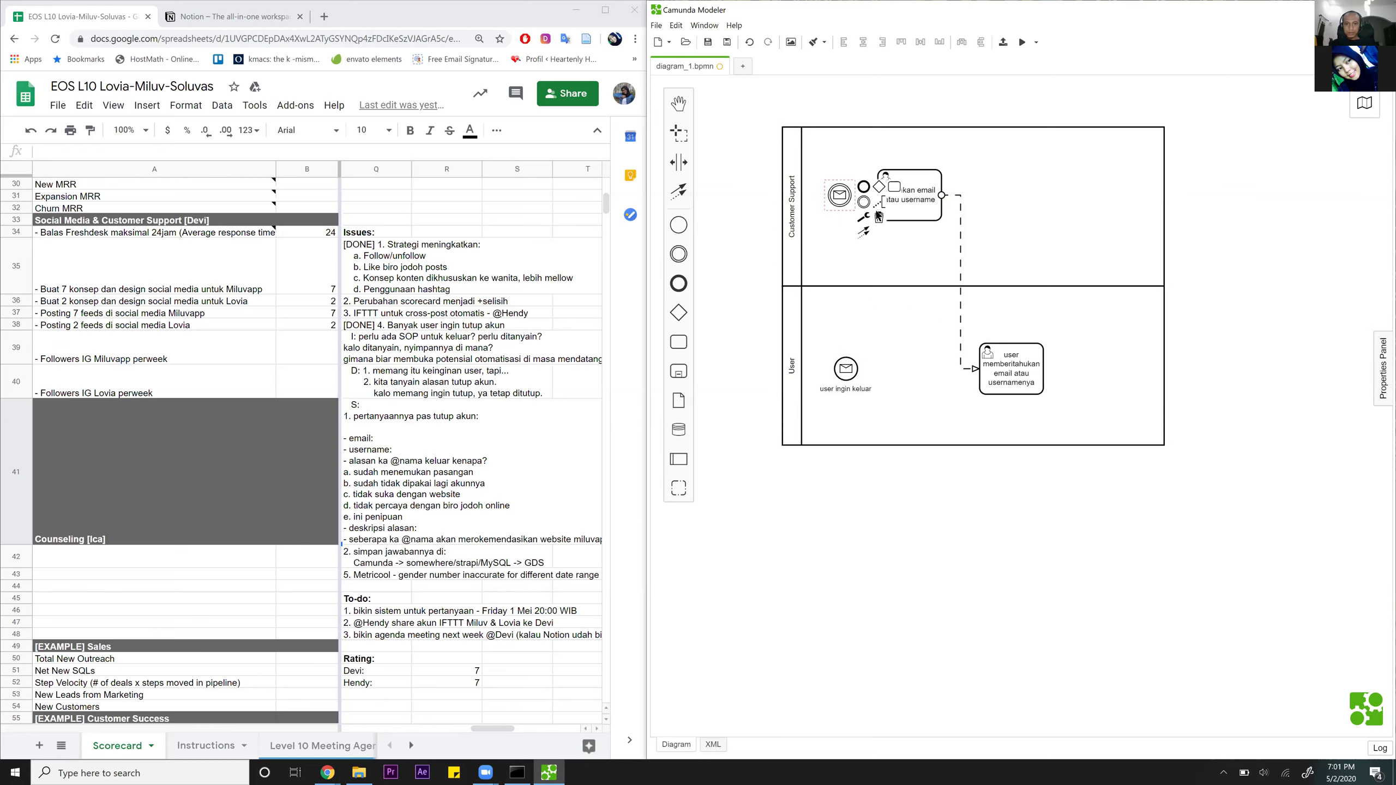
{"action": "left_click", "coordinate": [880, 217]}
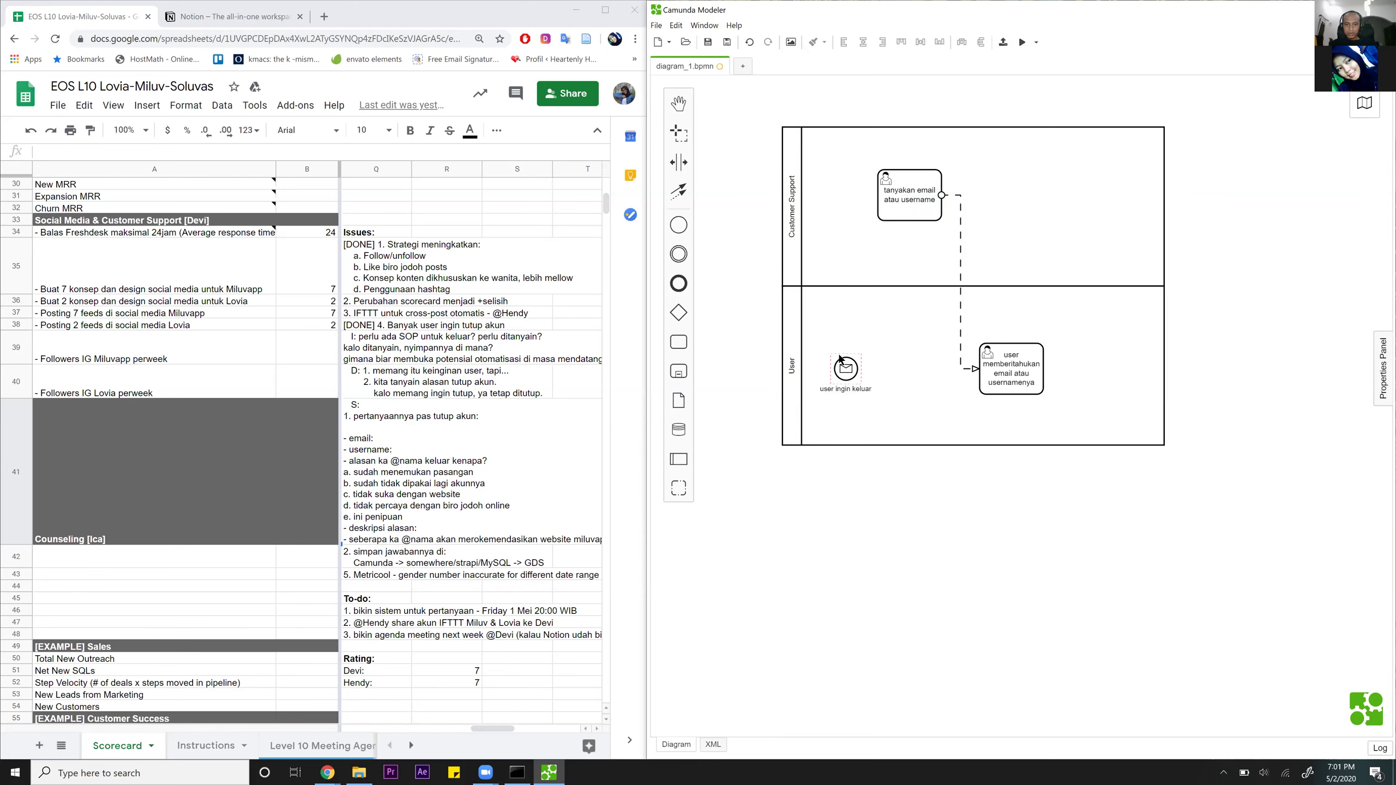
{"action": "left_click", "coordinate": [844, 369]}
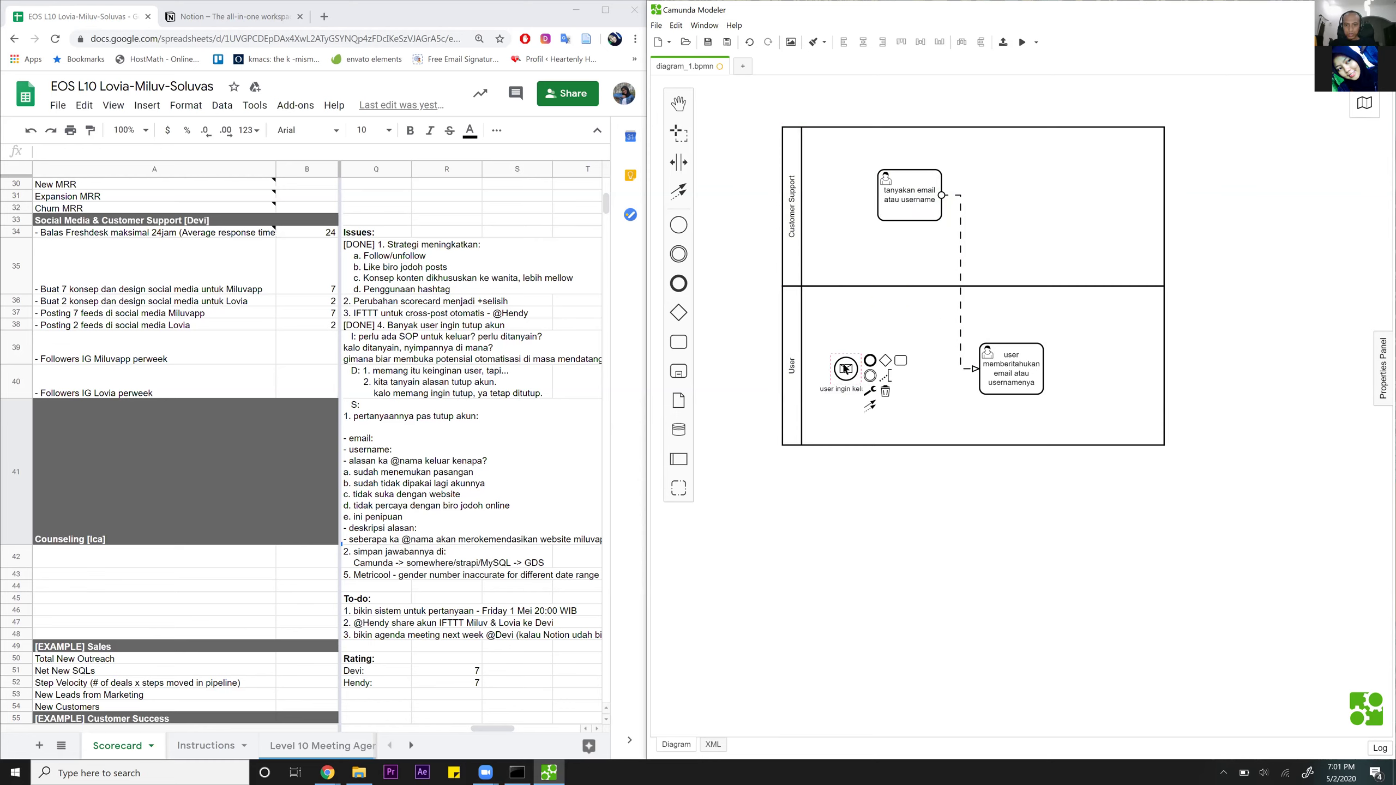
{"action": "left_click", "coordinate": [872, 392]}
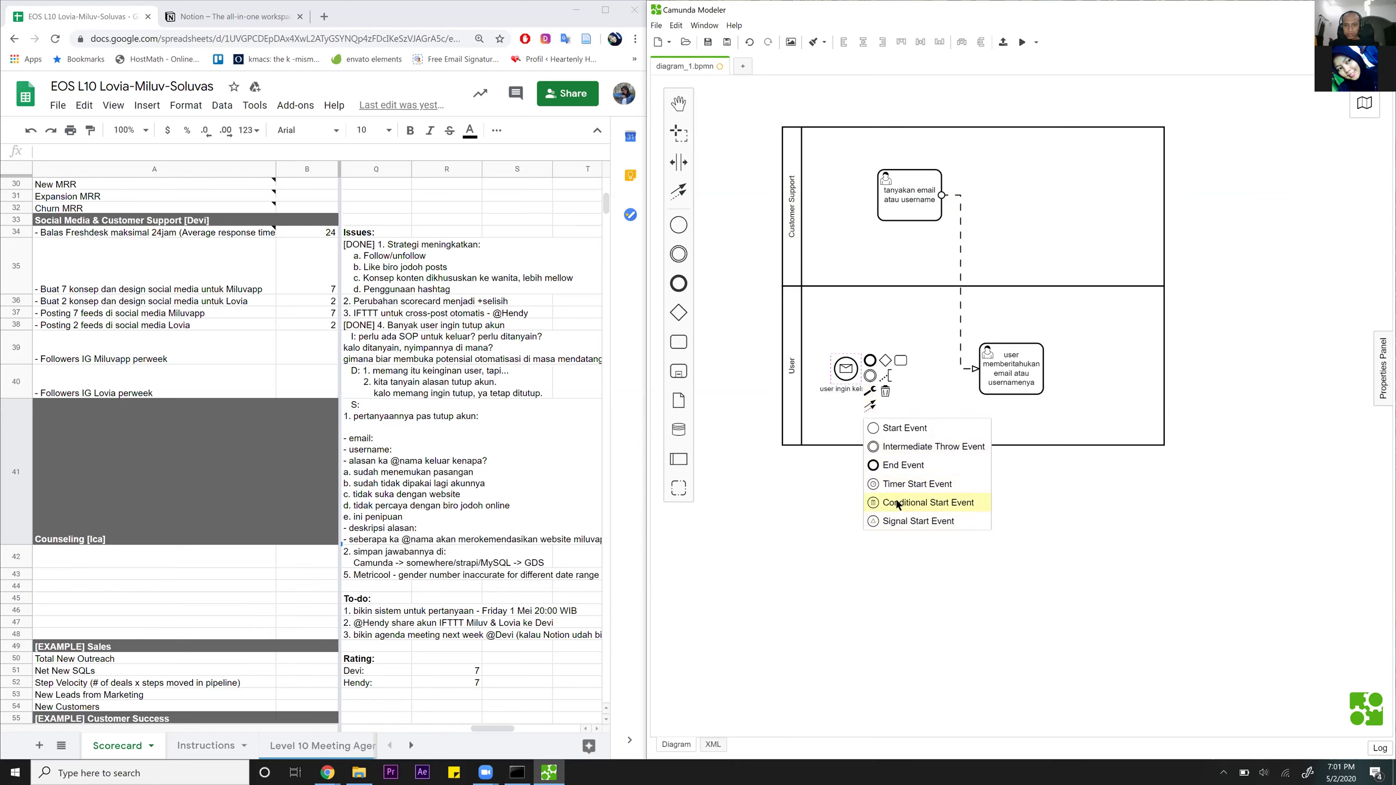
{"action": "left_click", "coordinate": [870, 376]}
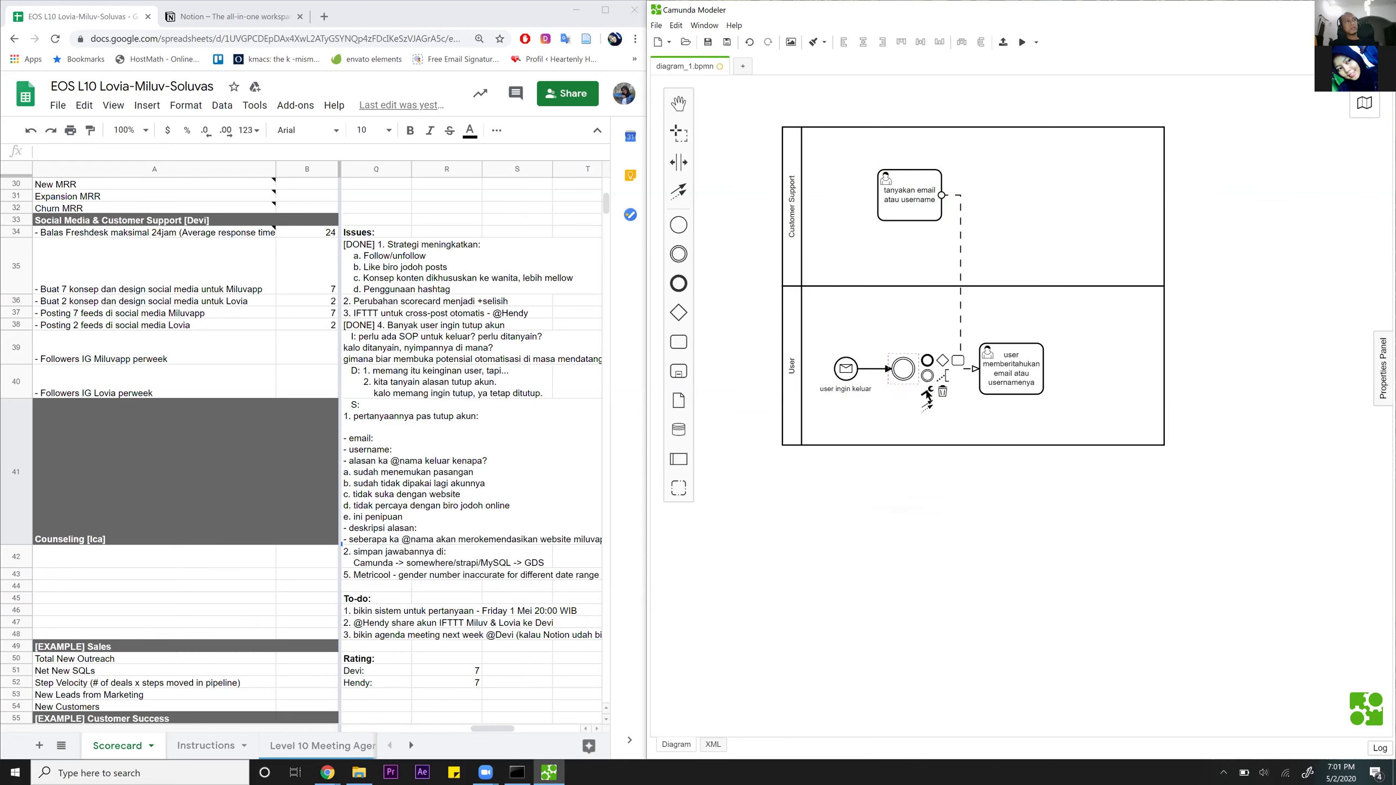
{"action": "left_click", "coordinate": [927, 391]}
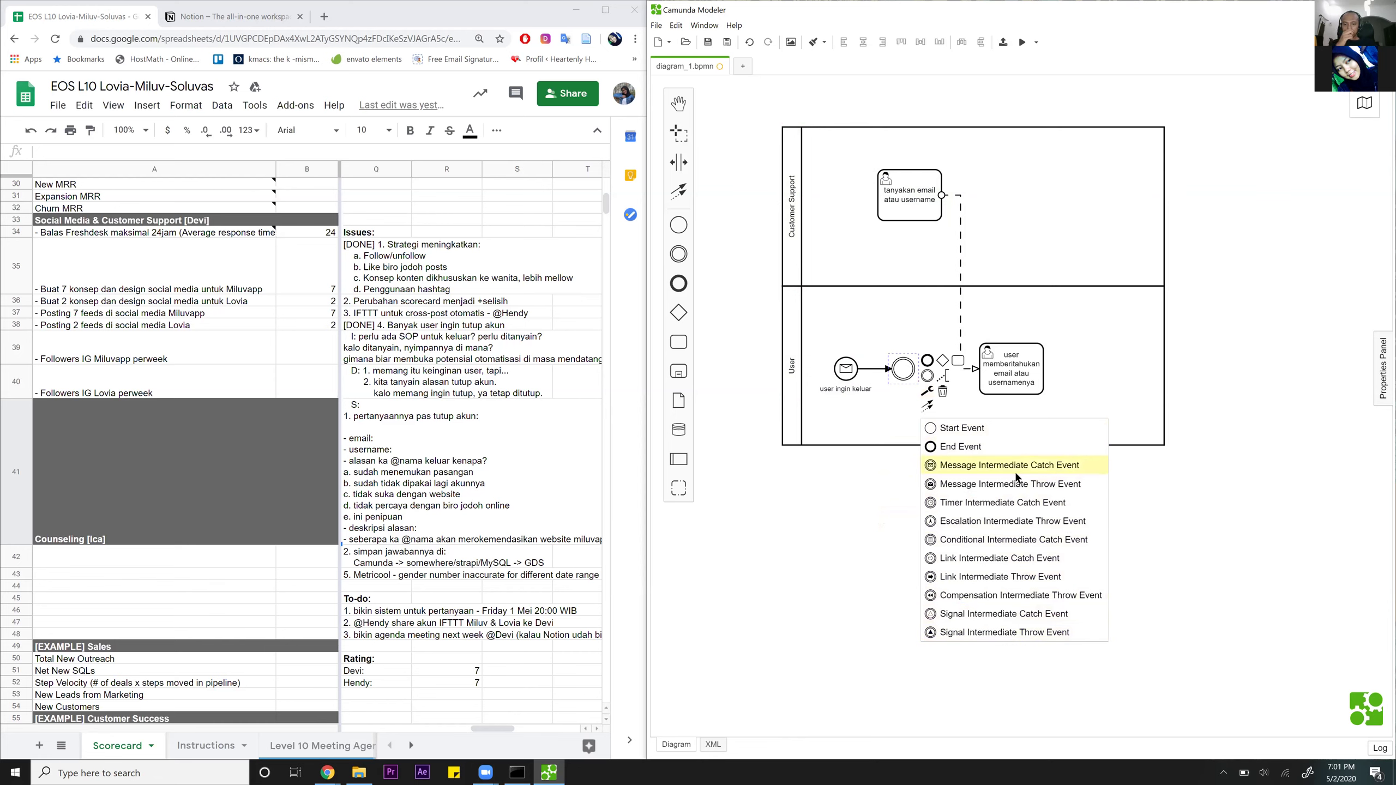
{"action": "left_click", "coordinate": [942, 392]}
Append a task without a label to the "user ingin keluar" start event in the User pool.
{"action": "left_click", "coordinate": [843, 376]}
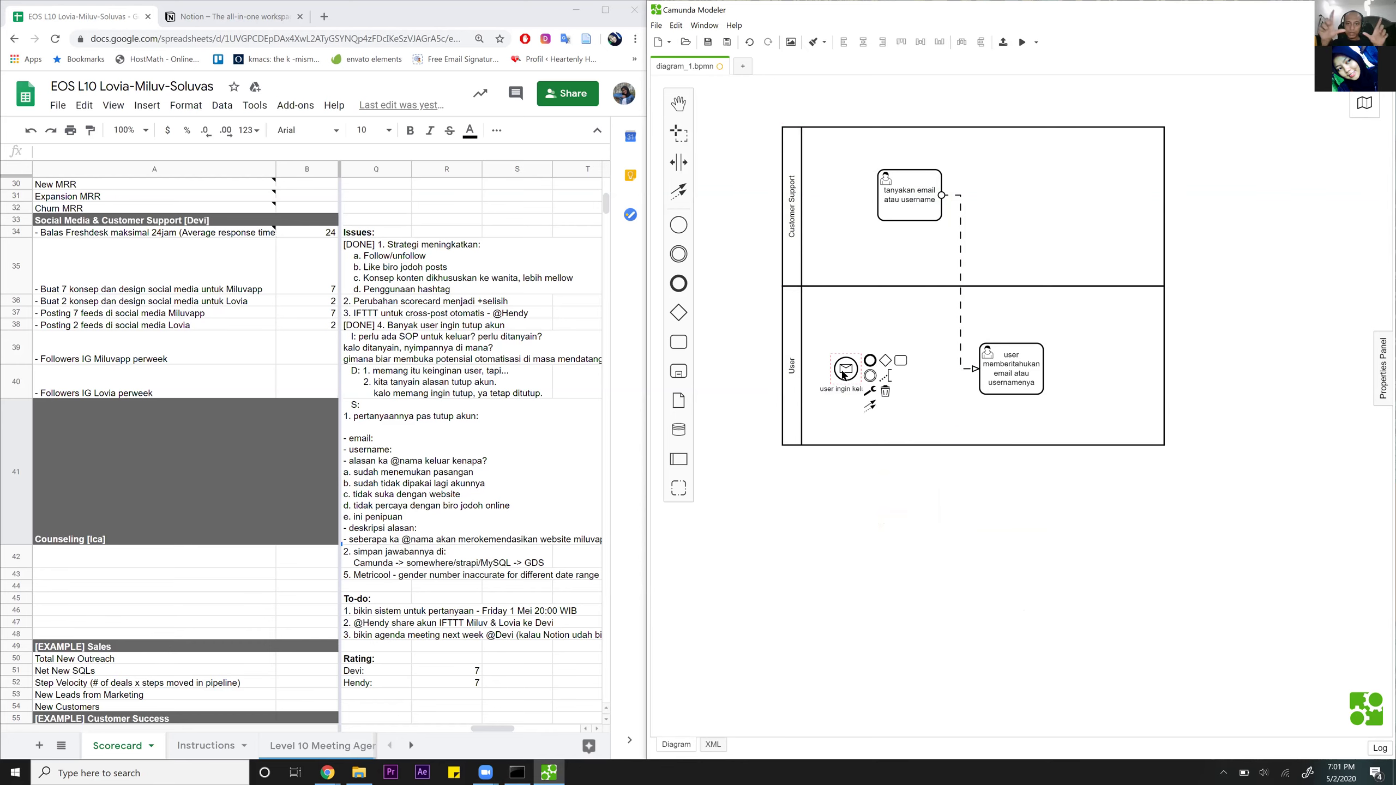
{"action": "left_click", "coordinate": [901, 361]}
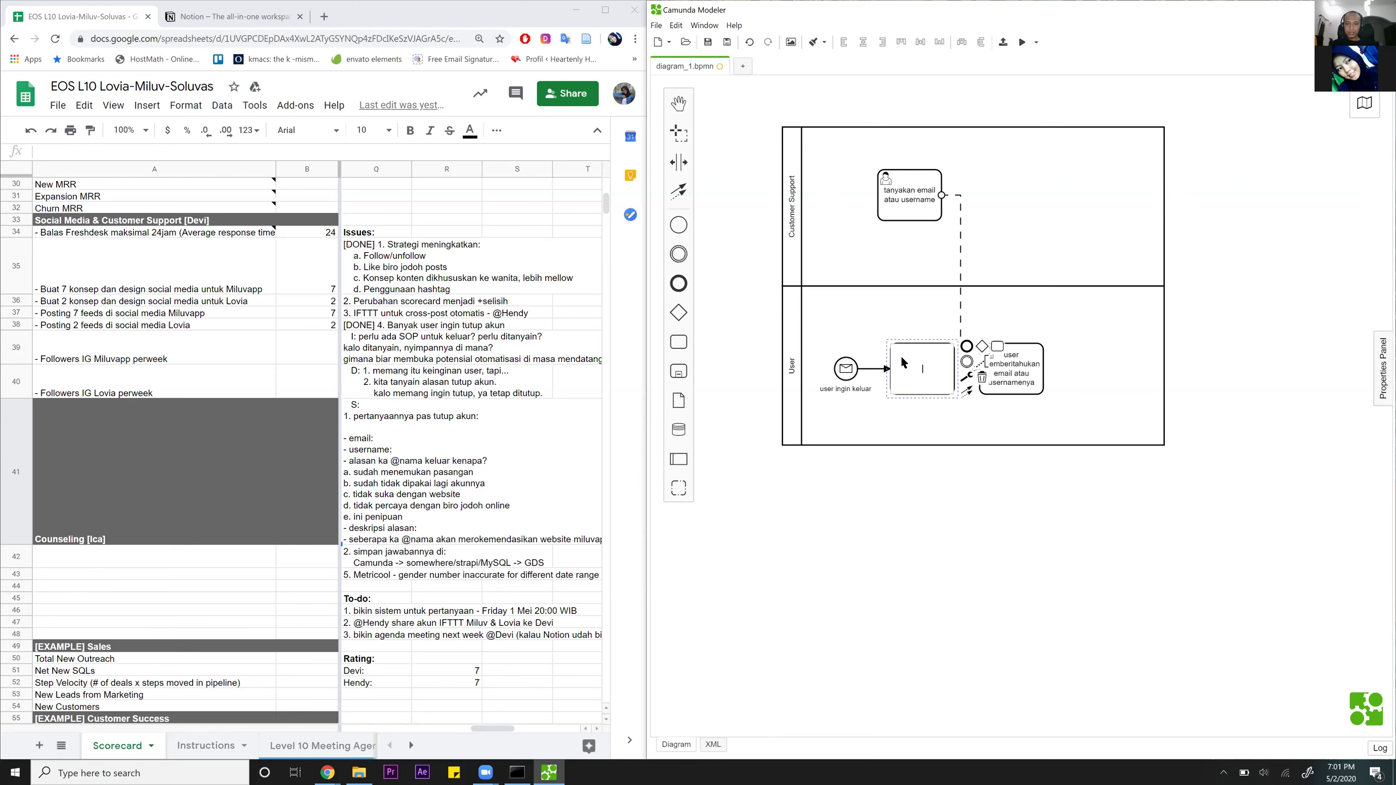
{"action": "left_click", "coordinate": [1235, 540]}
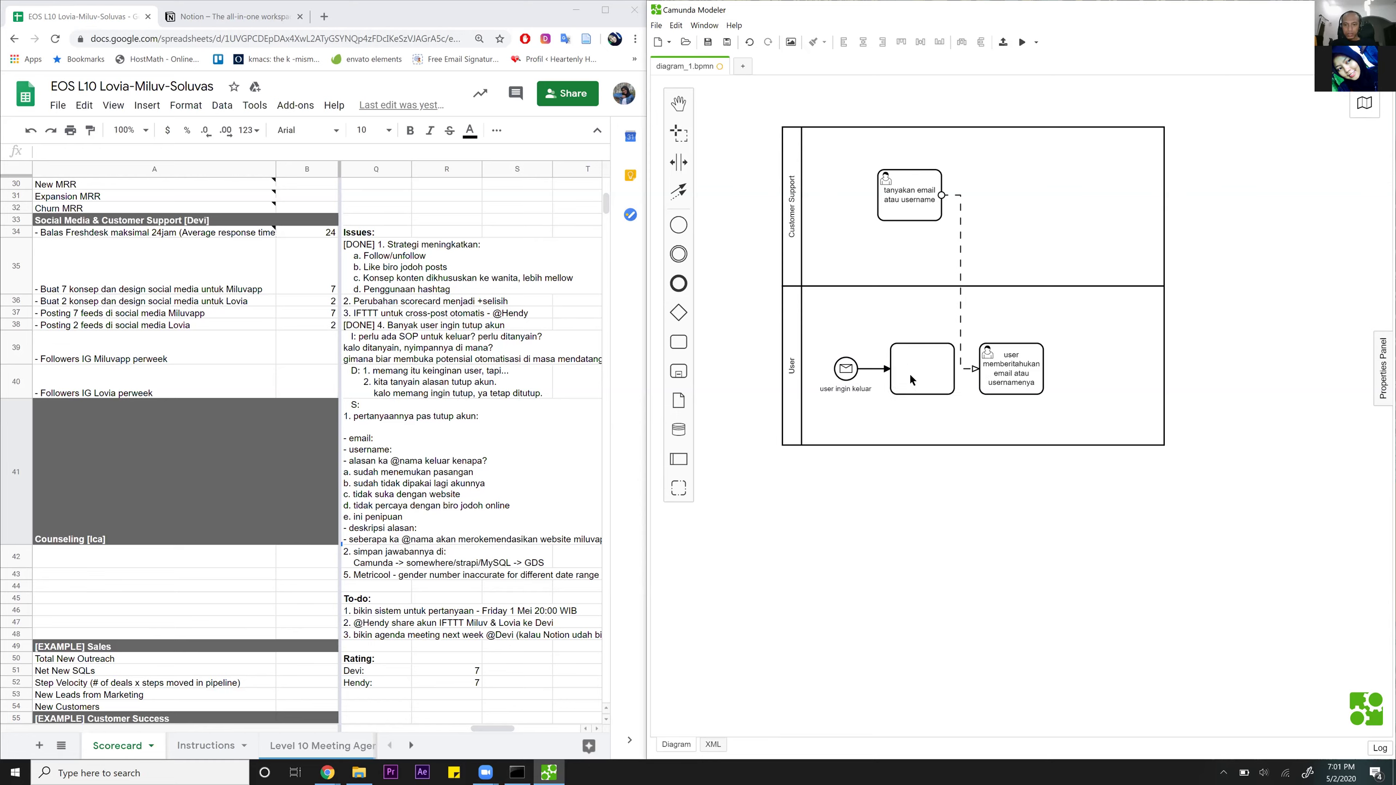
Change the unlabelled task in the User pool to a Receive Task and shift it slightly upward.
{"action": "left_click", "coordinate": [925, 374]}
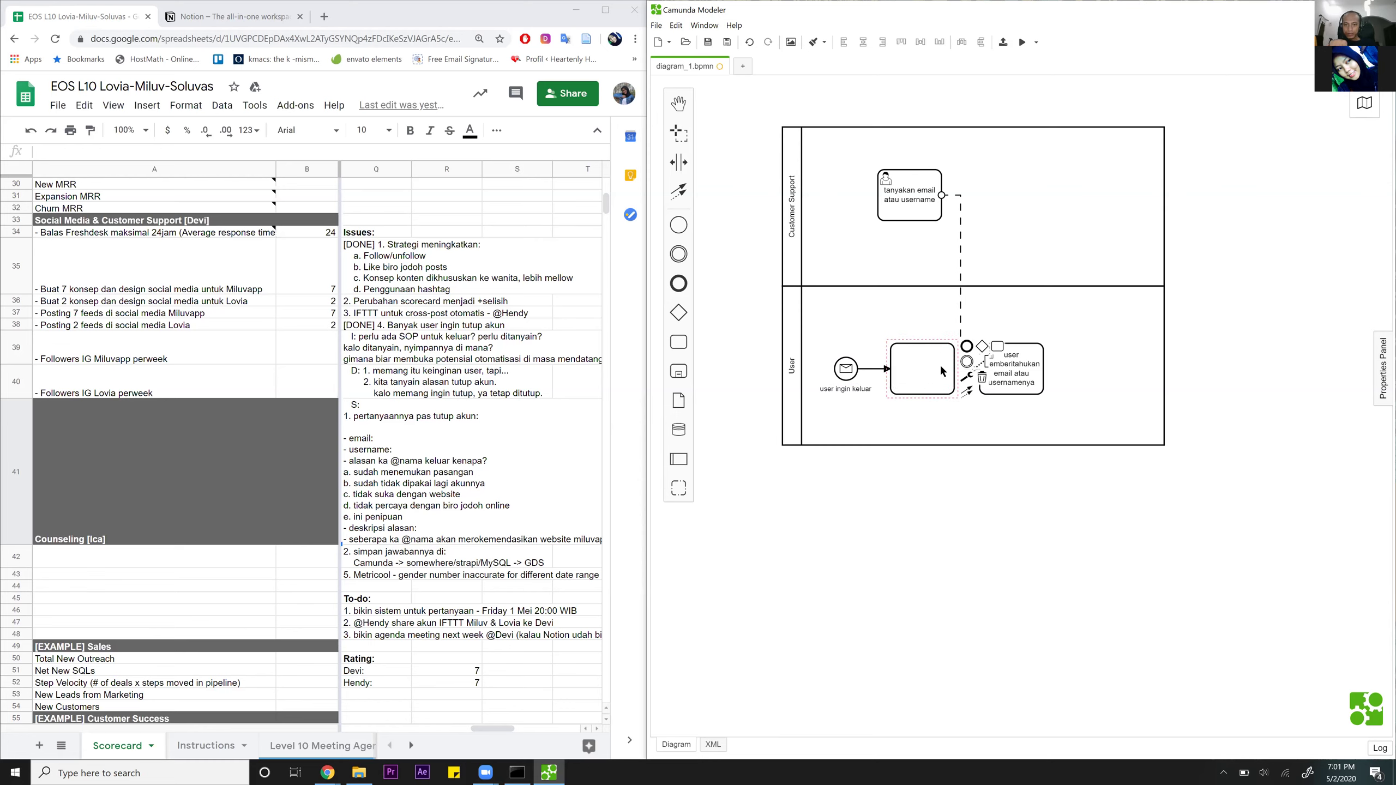
{"action": "left_click", "coordinate": [969, 377]}
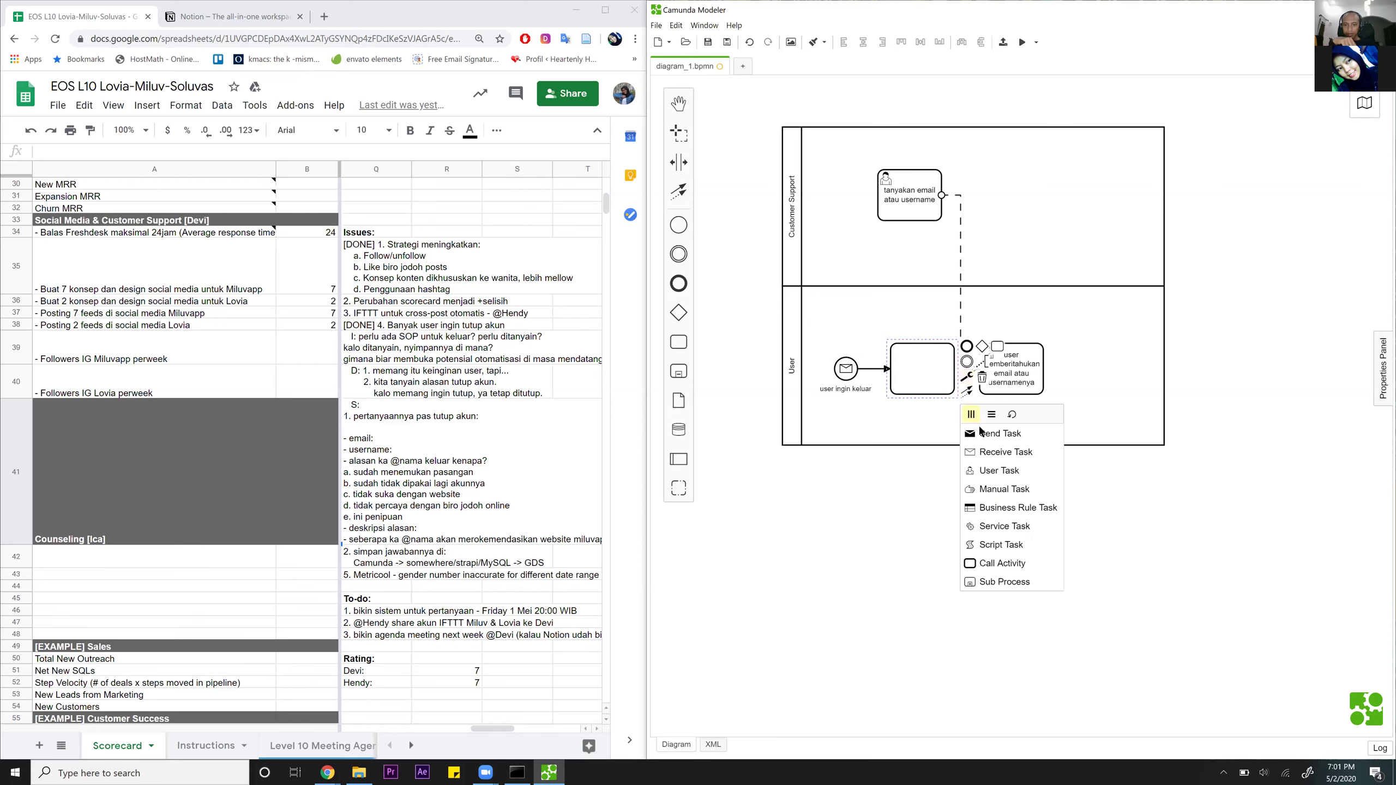
{"action": "left_click", "coordinate": [990, 454]}
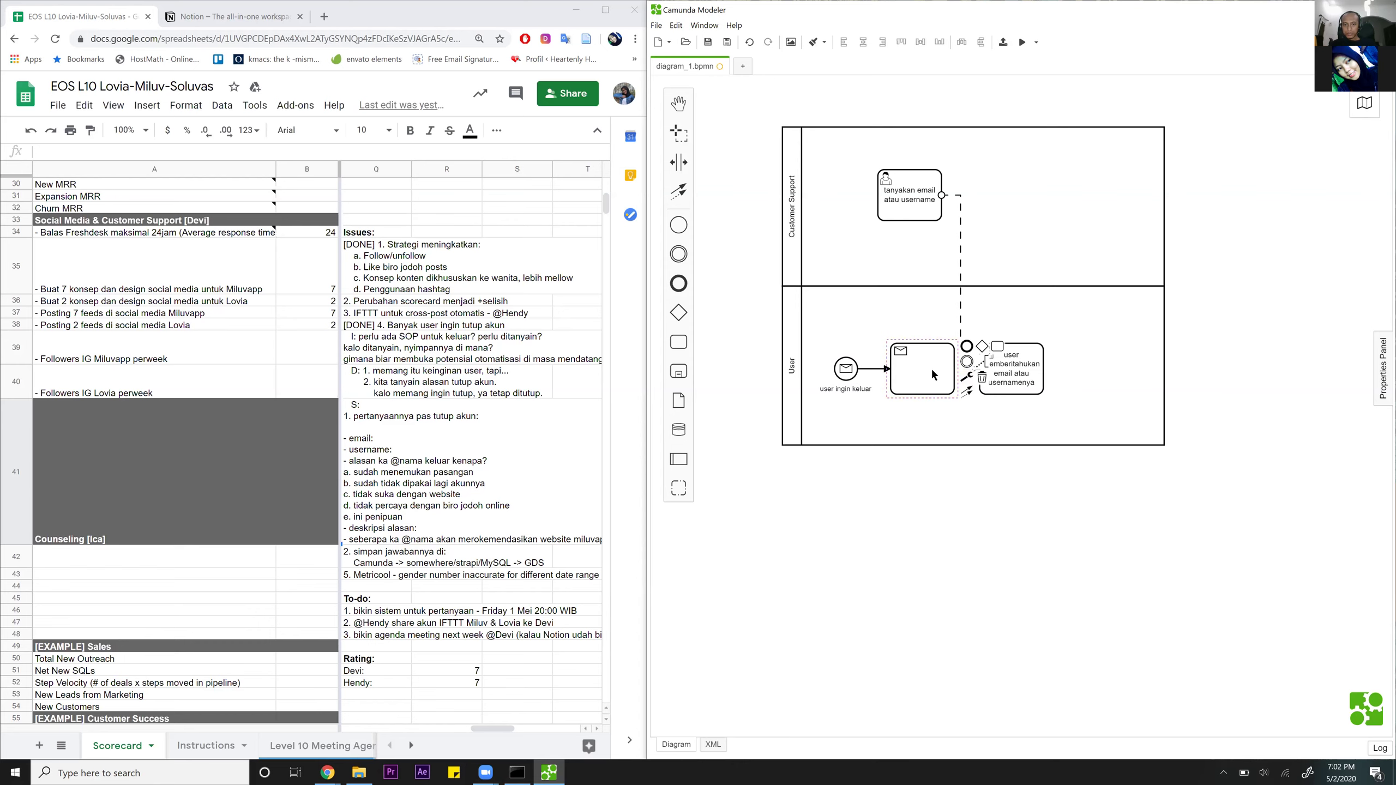
{"action": "mouse_move", "coordinate": [928, 349]}
{"action": "left_mouse_down"}
{"action": "mouse_move", "coordinate": [853, 198]}
{"action": "mouse_move", "coordinate": [919, 351]}
{"action": "left_mouse_up"}
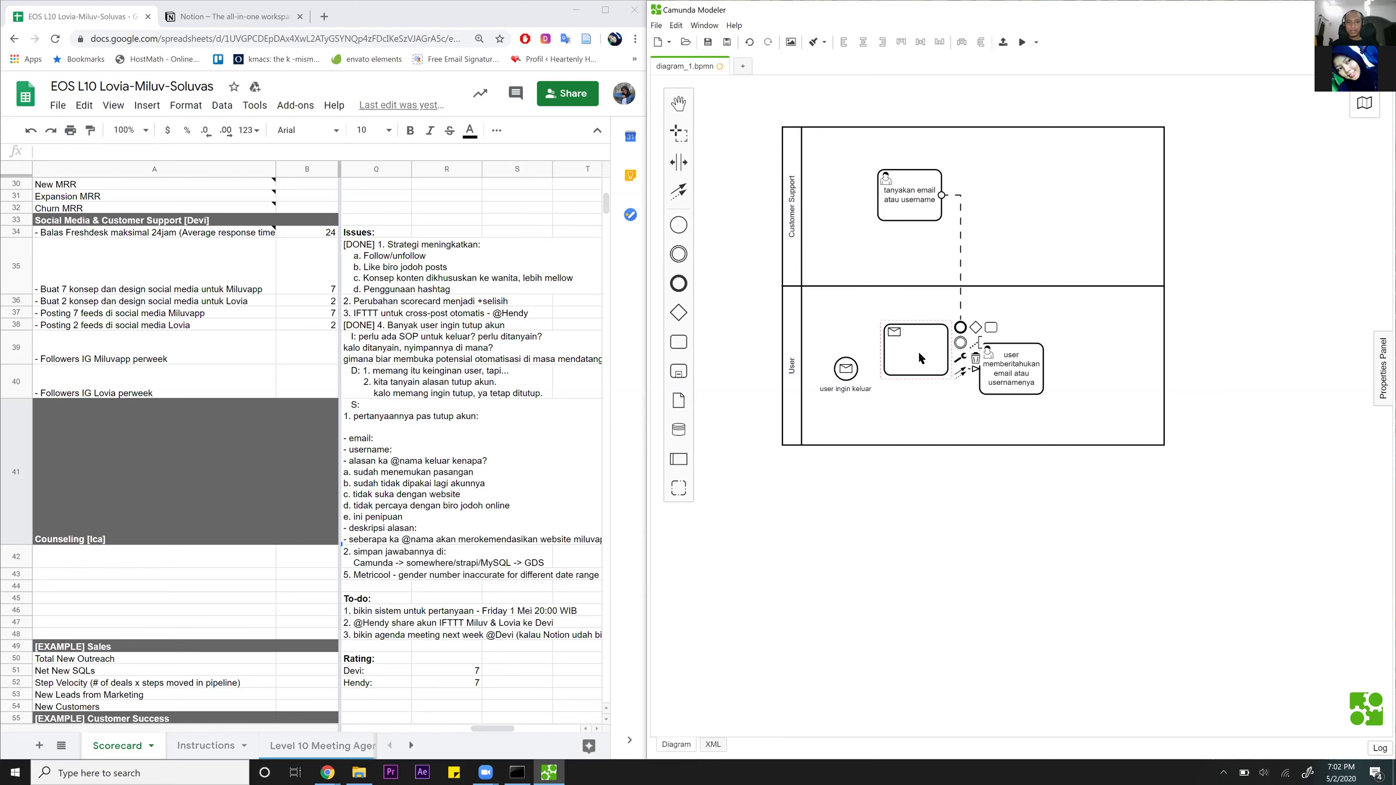
Move the "user ingin keluar" start event into the Customer Support pool before "tanyakan email atau username" and delete the unlabelled Receive Task.
{"action": "left_click_drag", "start_coordinate": [851, 361], "coordinate": [845, 193]}
{"action": "left_click", "coordinate": [916, 340]}
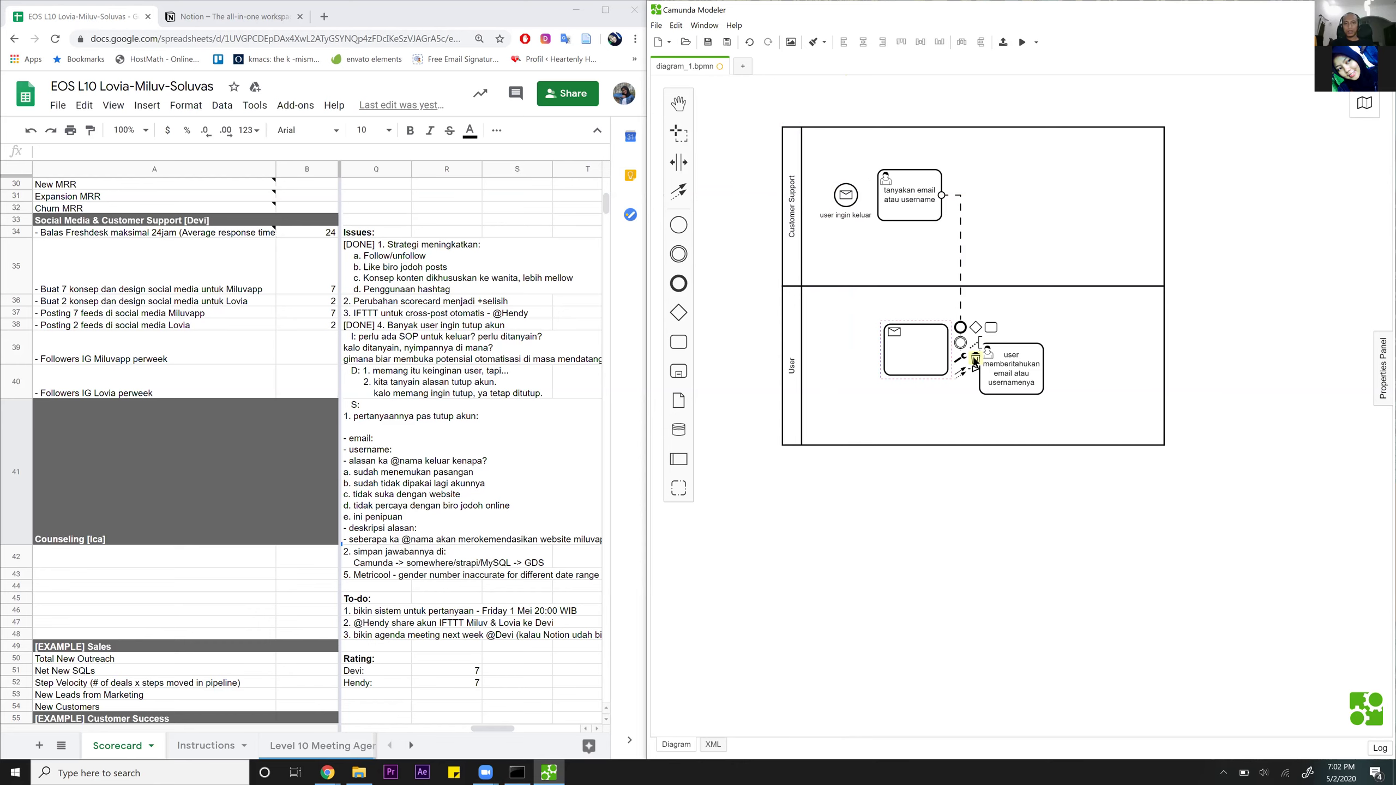
{"action": "left_click", "coordinate": [974, 360]}
{"action": "left_click_drag", "start_coordinate": [844, 197], "coordinate": [841, 198]}
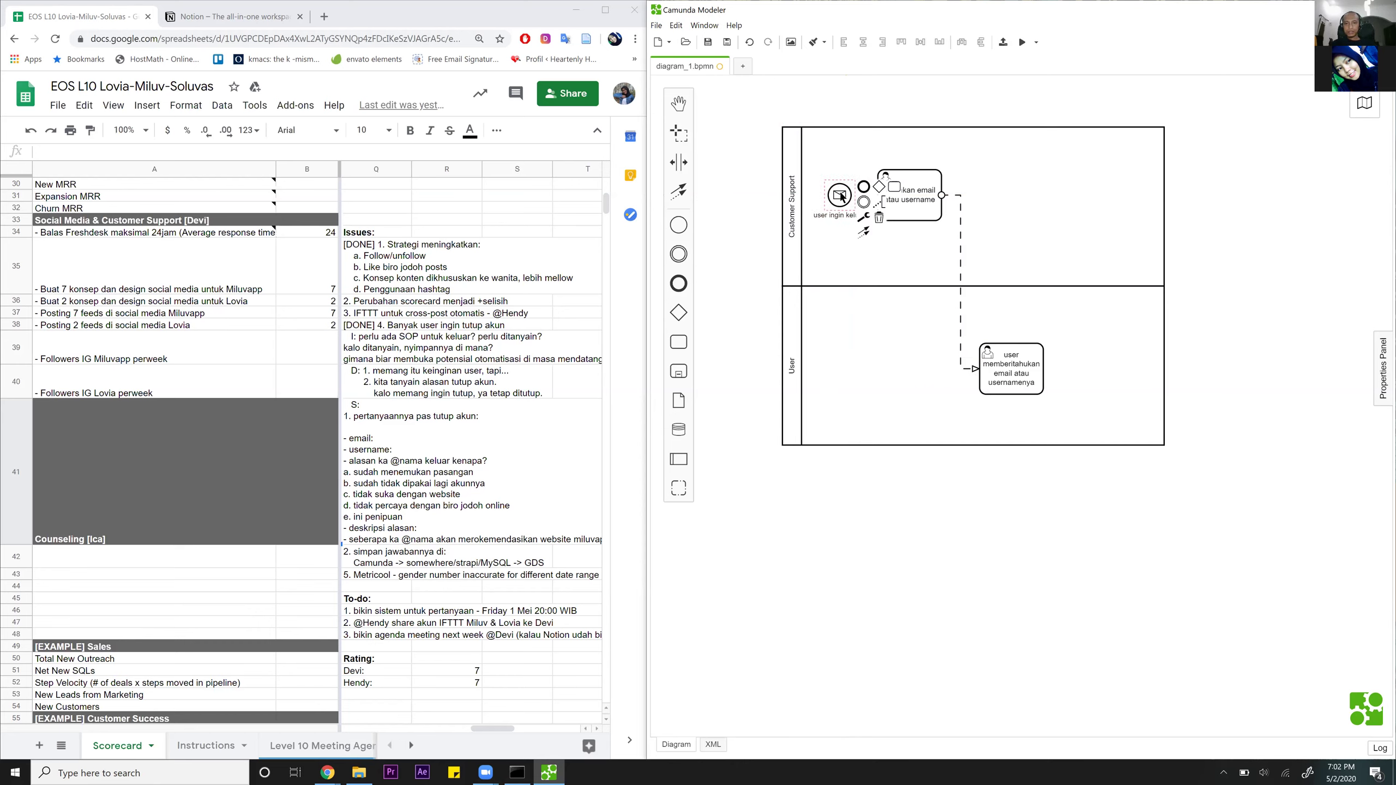
{"action": "left_click", "coordinate": [1231, 265]}
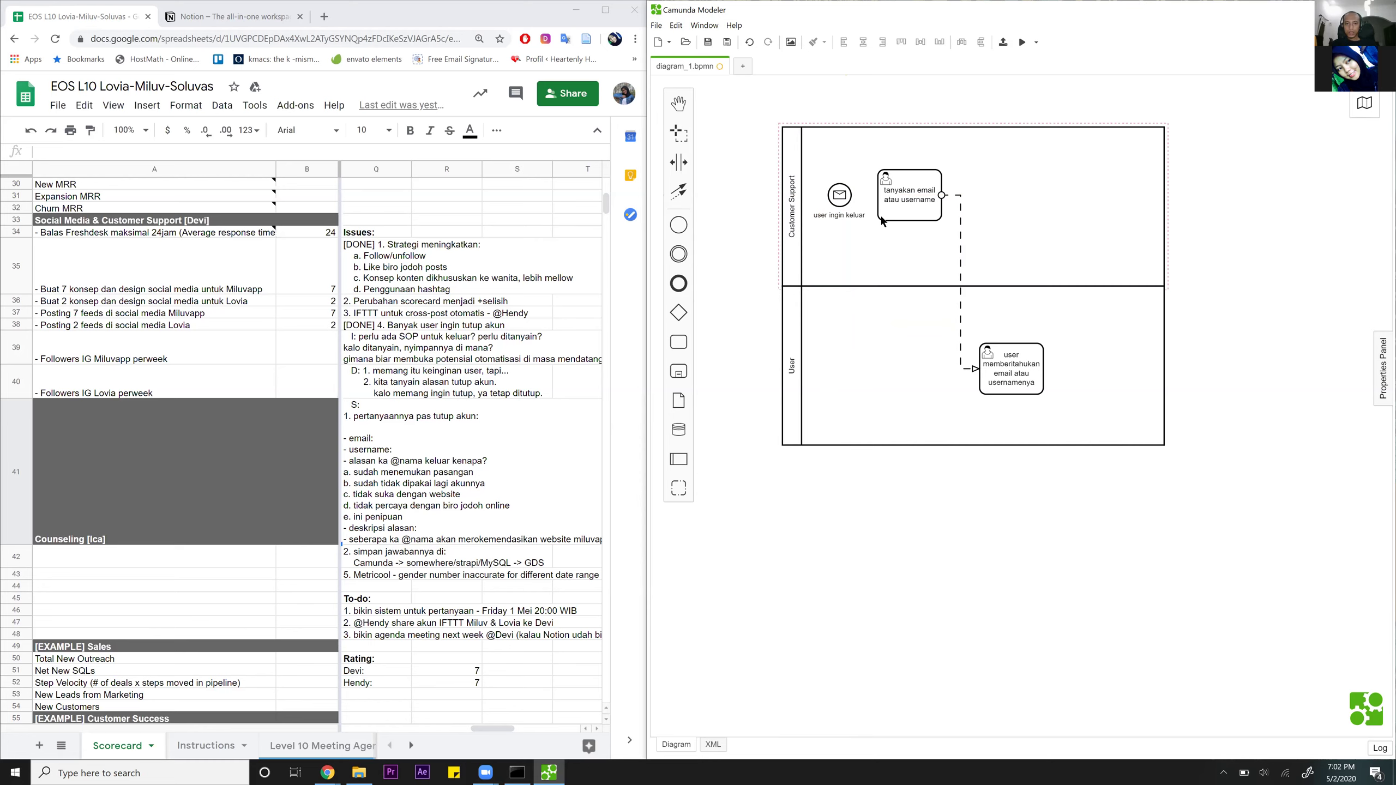
Connect the "user ingin keluar" start event to the "tanyakan email atau username" task.
{"action": "left_click", "coordinate": [846, 200]}
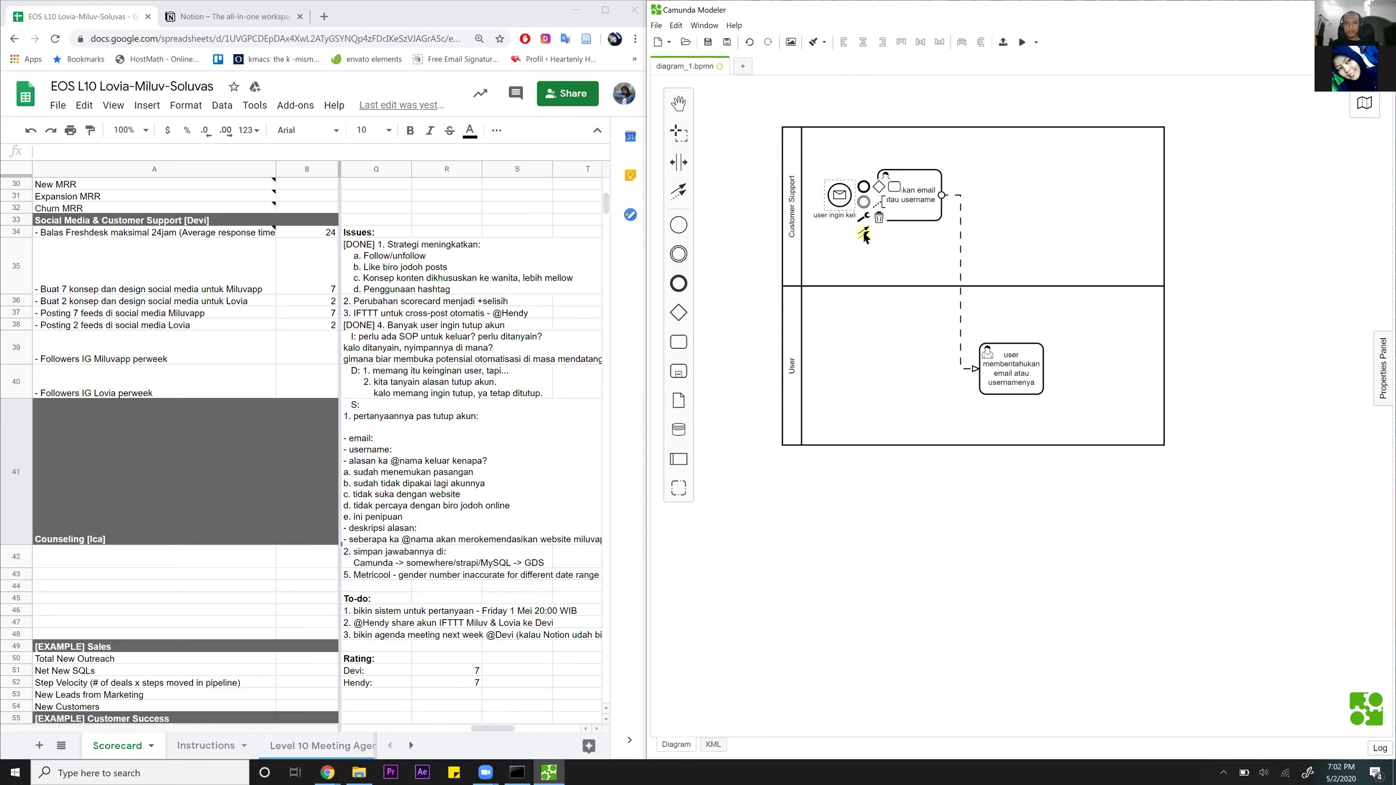
{"action": "left_click_drag", "start_coordinate": [863, 234], "coordinate": [897, 202]}
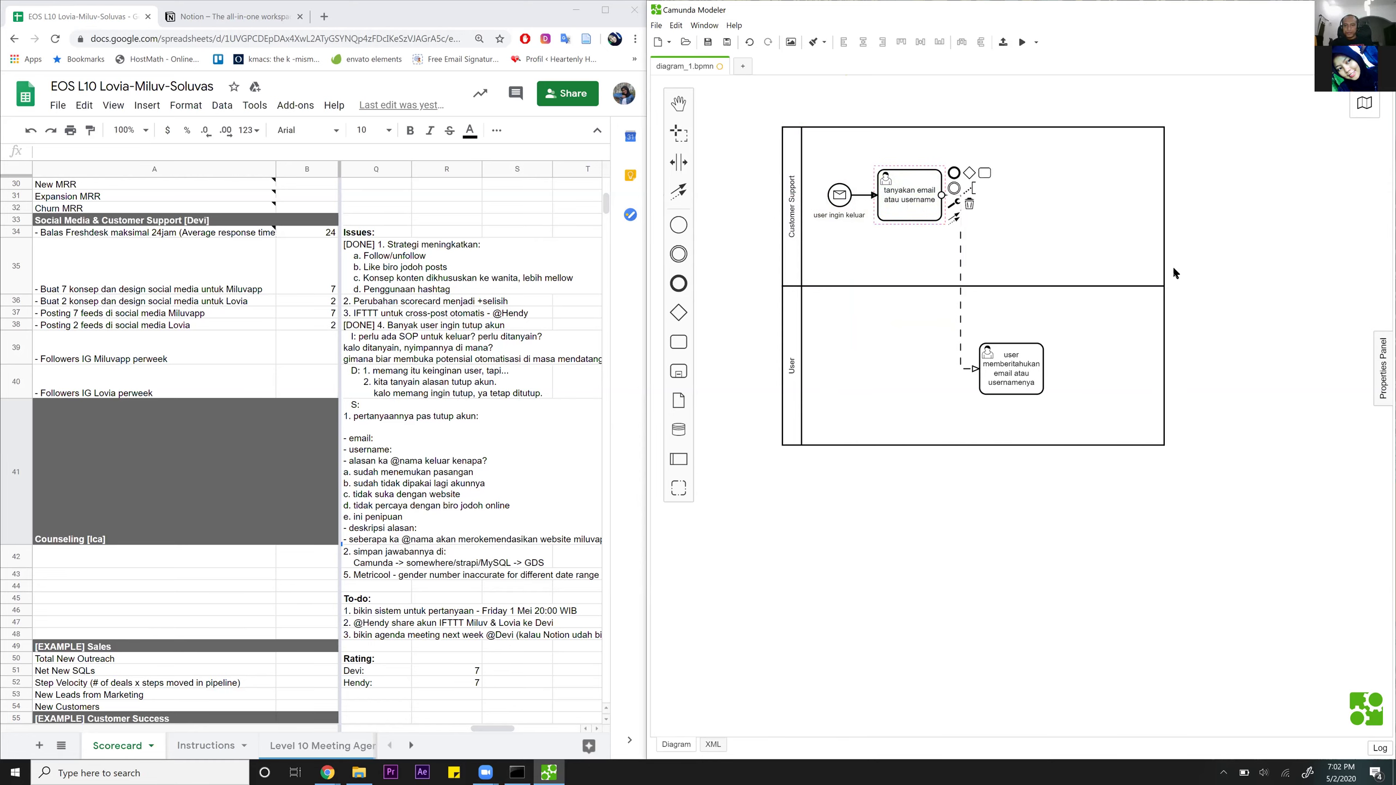
{"action": "left_click", "coordinate": [864, 194]}
{"action": "left_click", "coordinate": [1234, 266]}
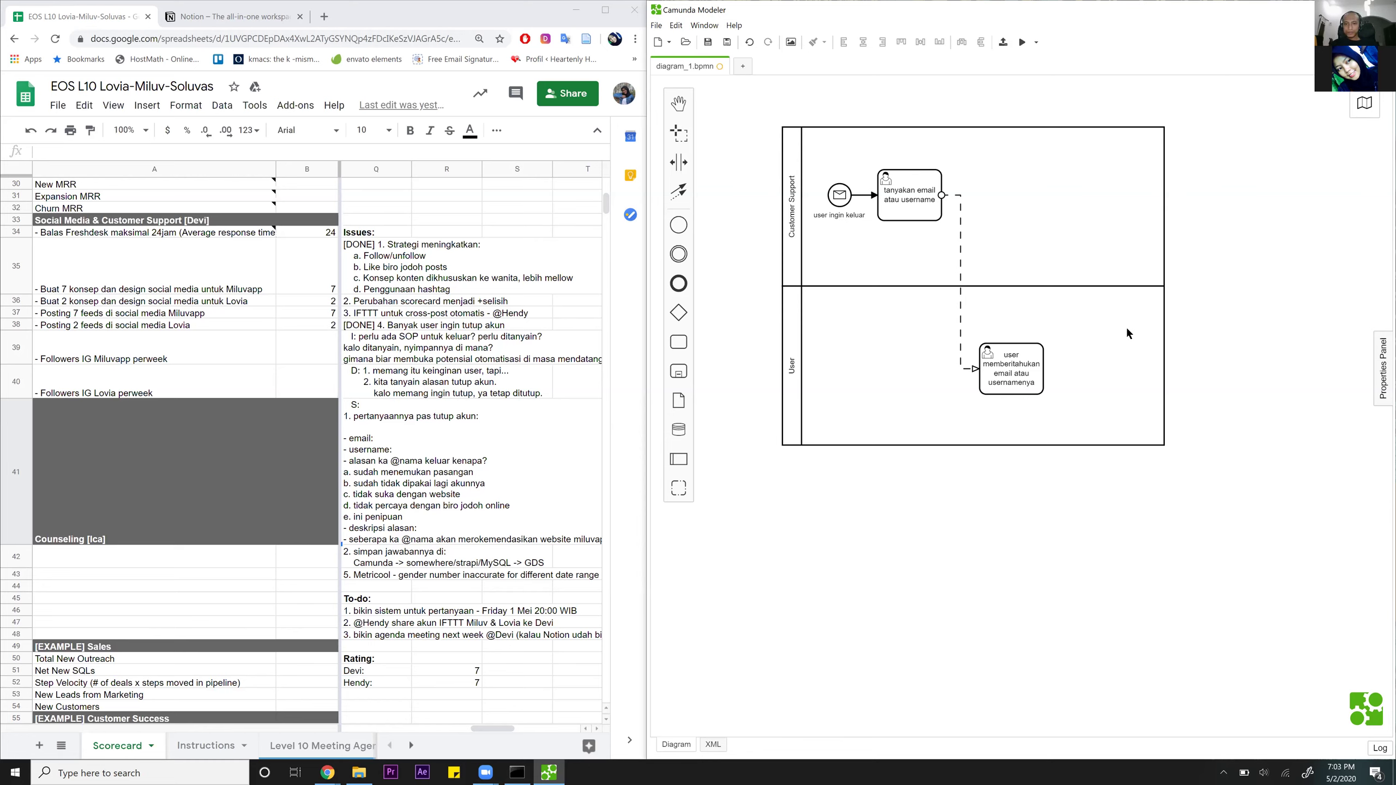
Append a task to "user memberitahukan email atau usernamenya" and move it straight up into the Customer Support pool.
{"action": "left_click", "coordinate": [1016, 379]}
{"action": "left_click", "coordinate": [1023, 367]}
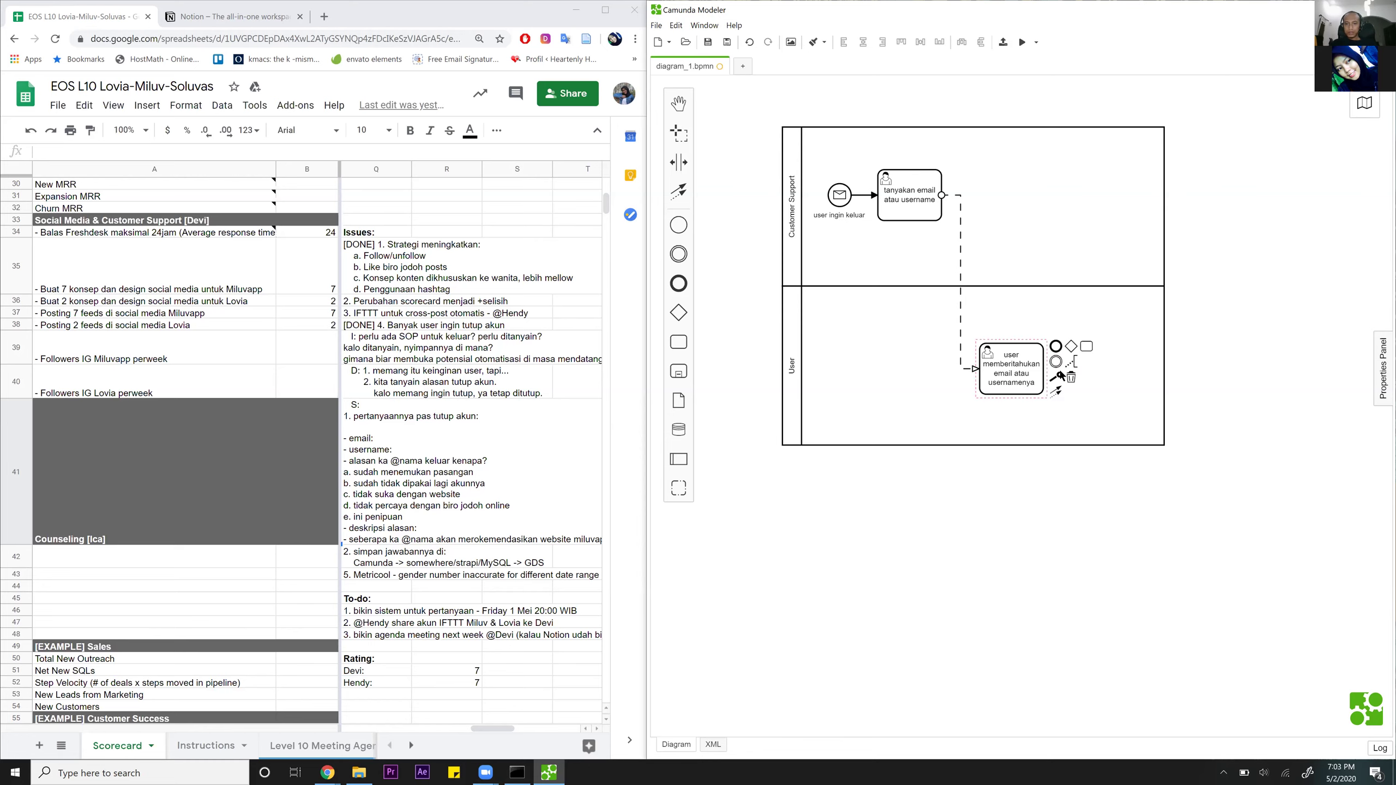
{"action": "left_click", "coordinate": [1087, 346]}
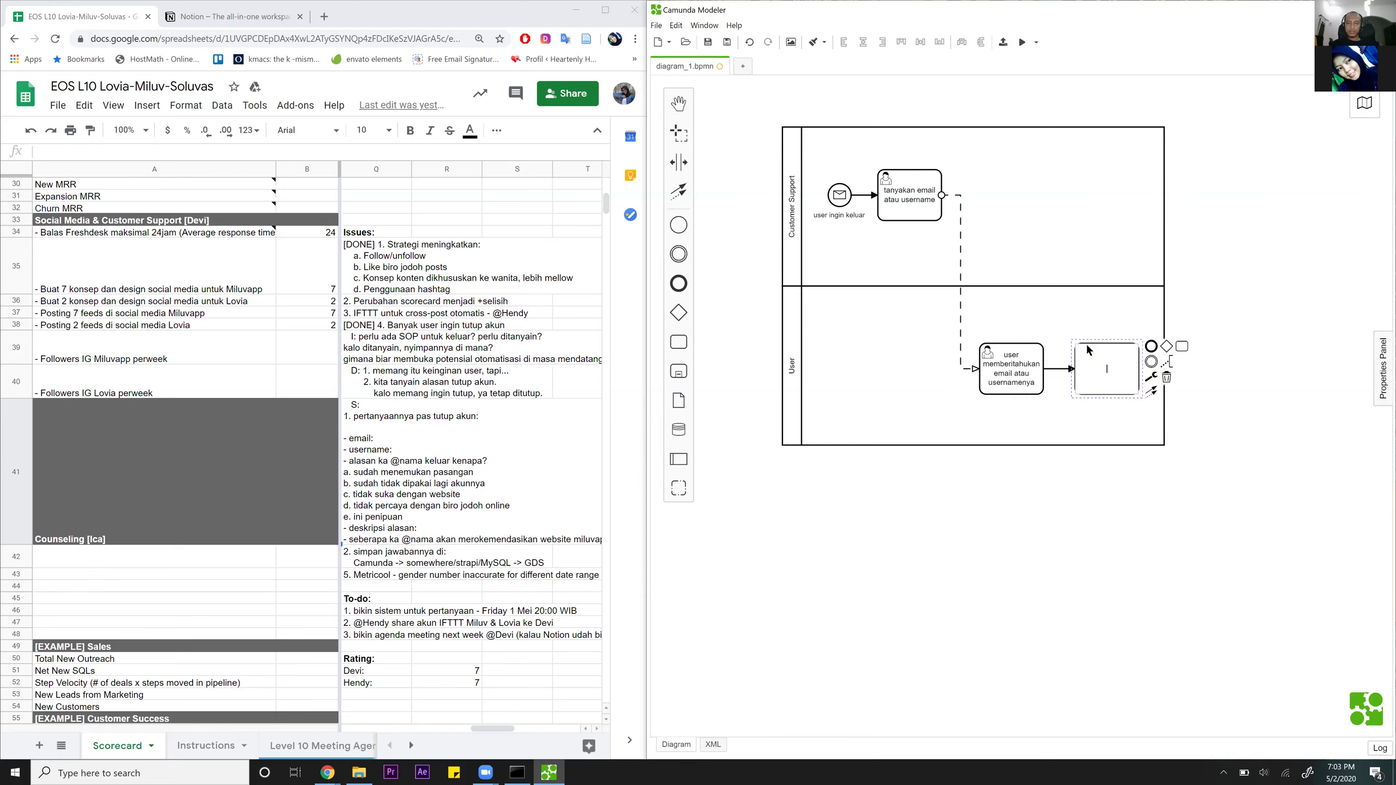
{"action": "left_click_drag", "start_coordinate": [1118, 368], "coordinate": [1117, 196]}
{"action": "left_click", "coordinate": [1236, 257]}
Label the new task in the Customer Support pool "menutup / menghapus akun user".
{"action": "double_click", "coordinate": [1103, 193]}
{"action": "key", "text": "Escape"}
{"action": "type", "text": "me"}
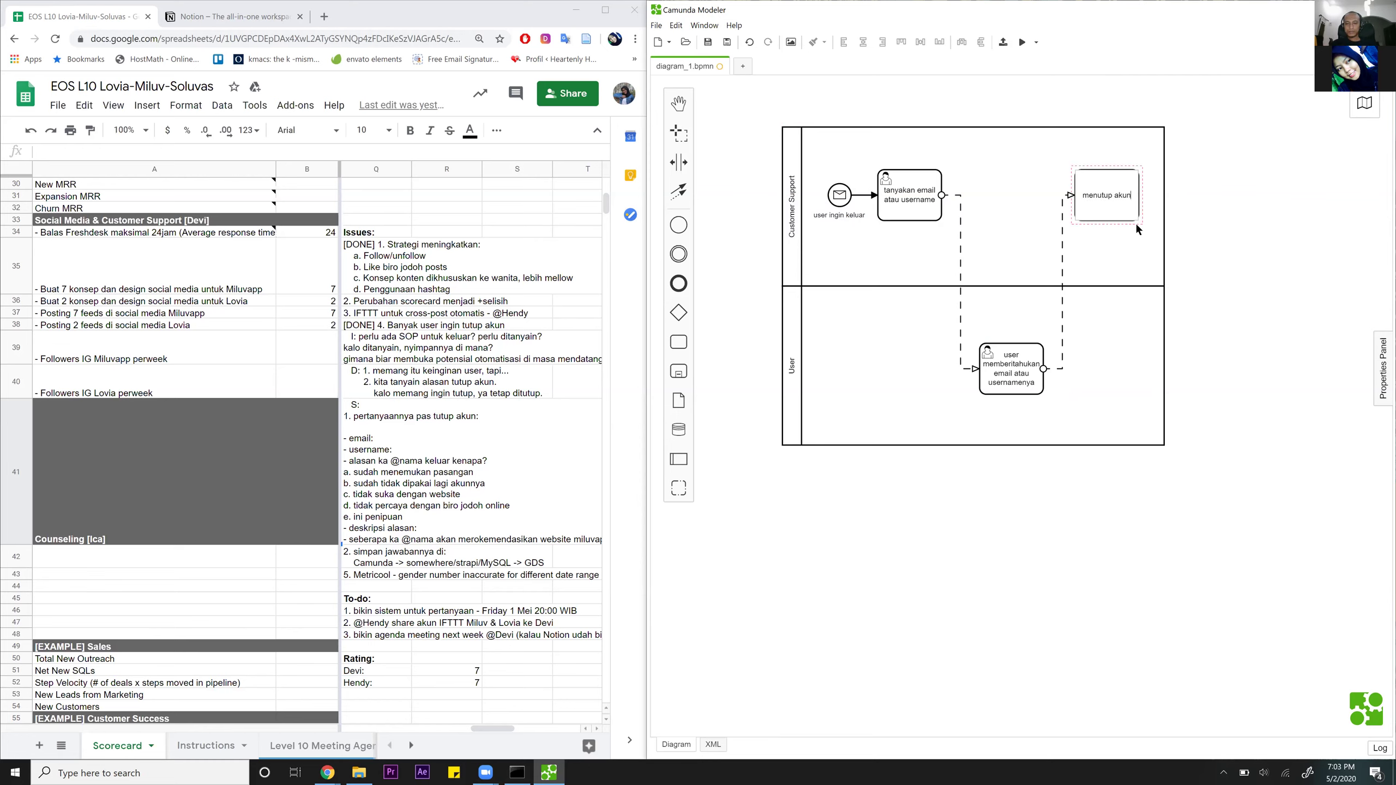
{"action": "type", "text": "nutup akun"}
{"action": "type", "text": " user"}
{"action": "type", "text": "/ mengh"}
{"action": "type", "text": "apus"}
{"action": "left_click", "coordinate": [1252, 254]}
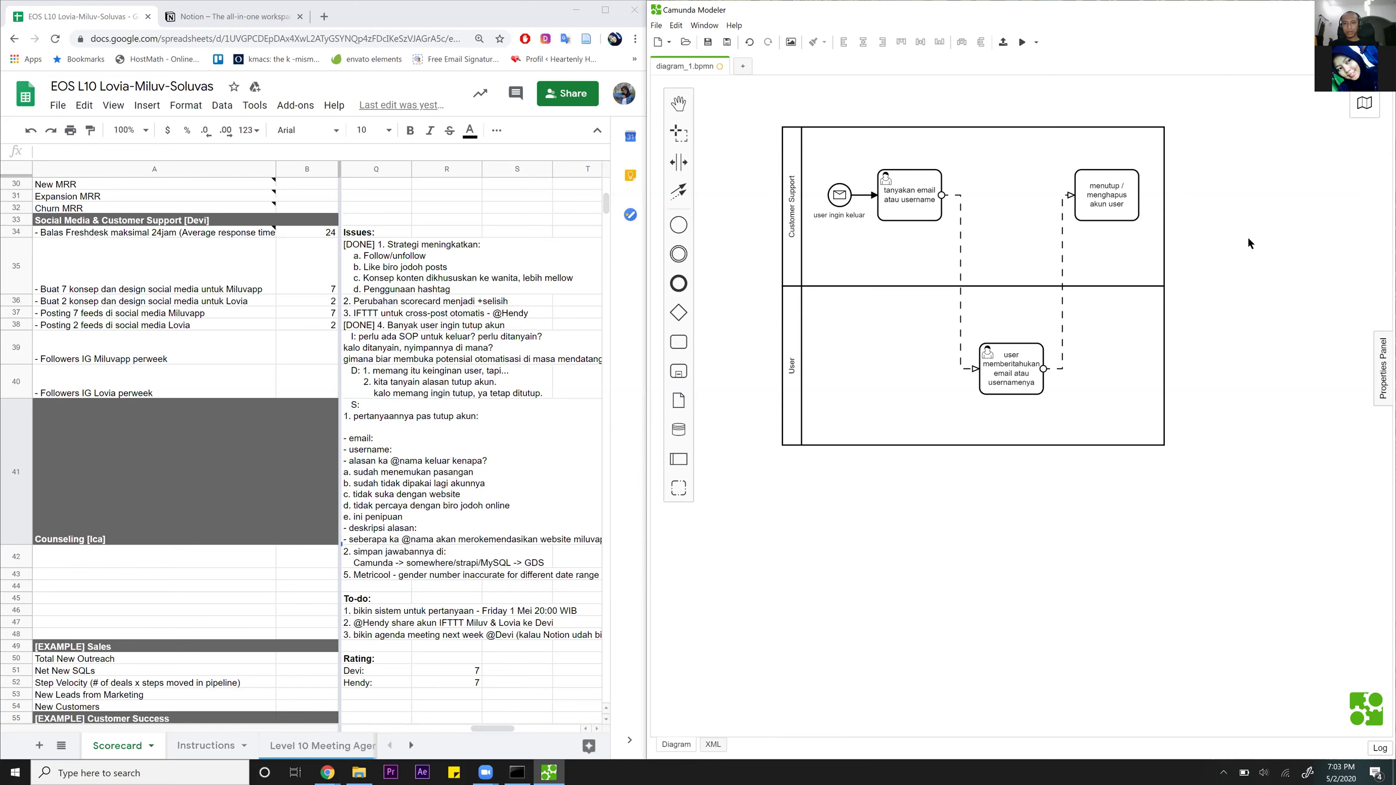
Change the "menutup / menghapus akun user" task to a User Task.
{"action": "left_click", "coordinate": [1135, 205]}
{"action": "left_click", "coordinate": [1152, 204]}
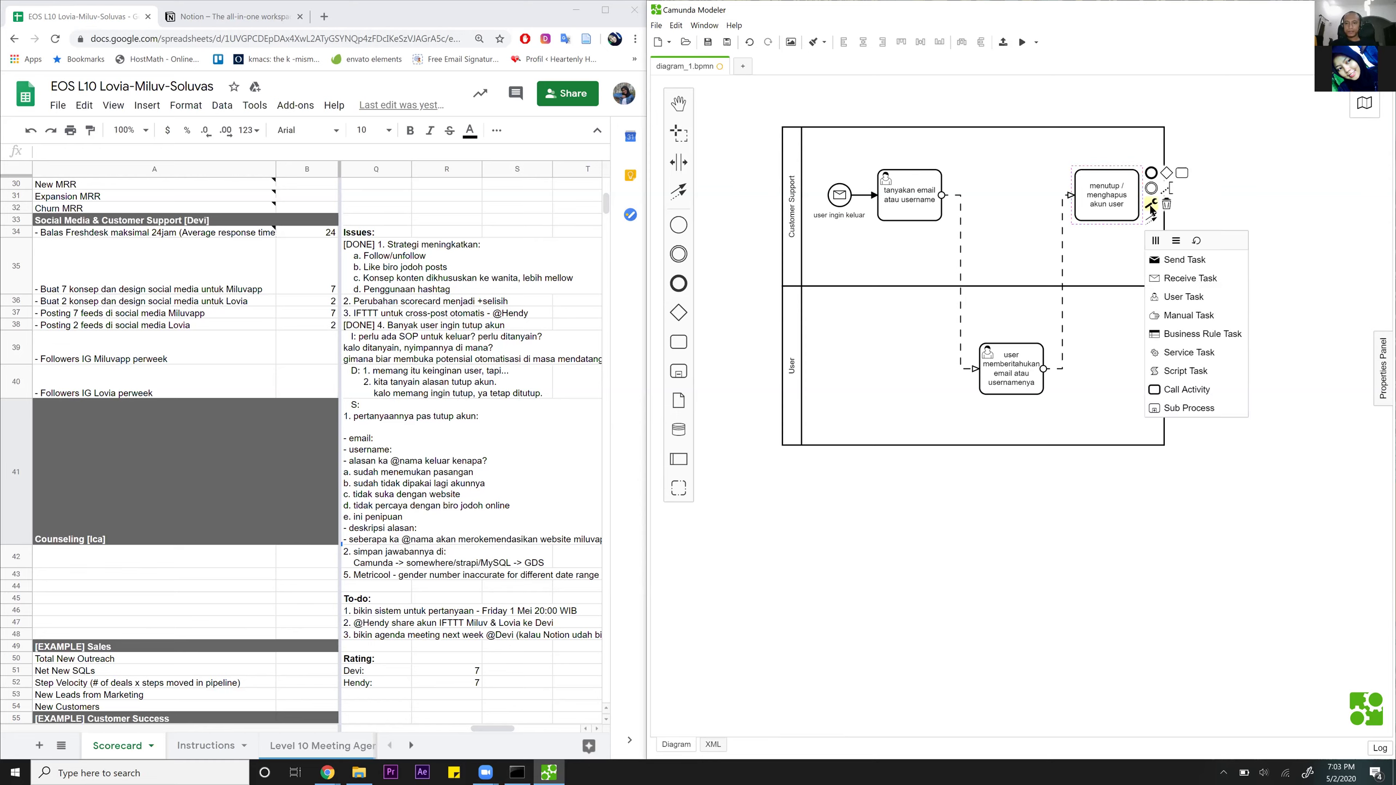
{"action": "left_click", "coordinate": [1183, 297]}
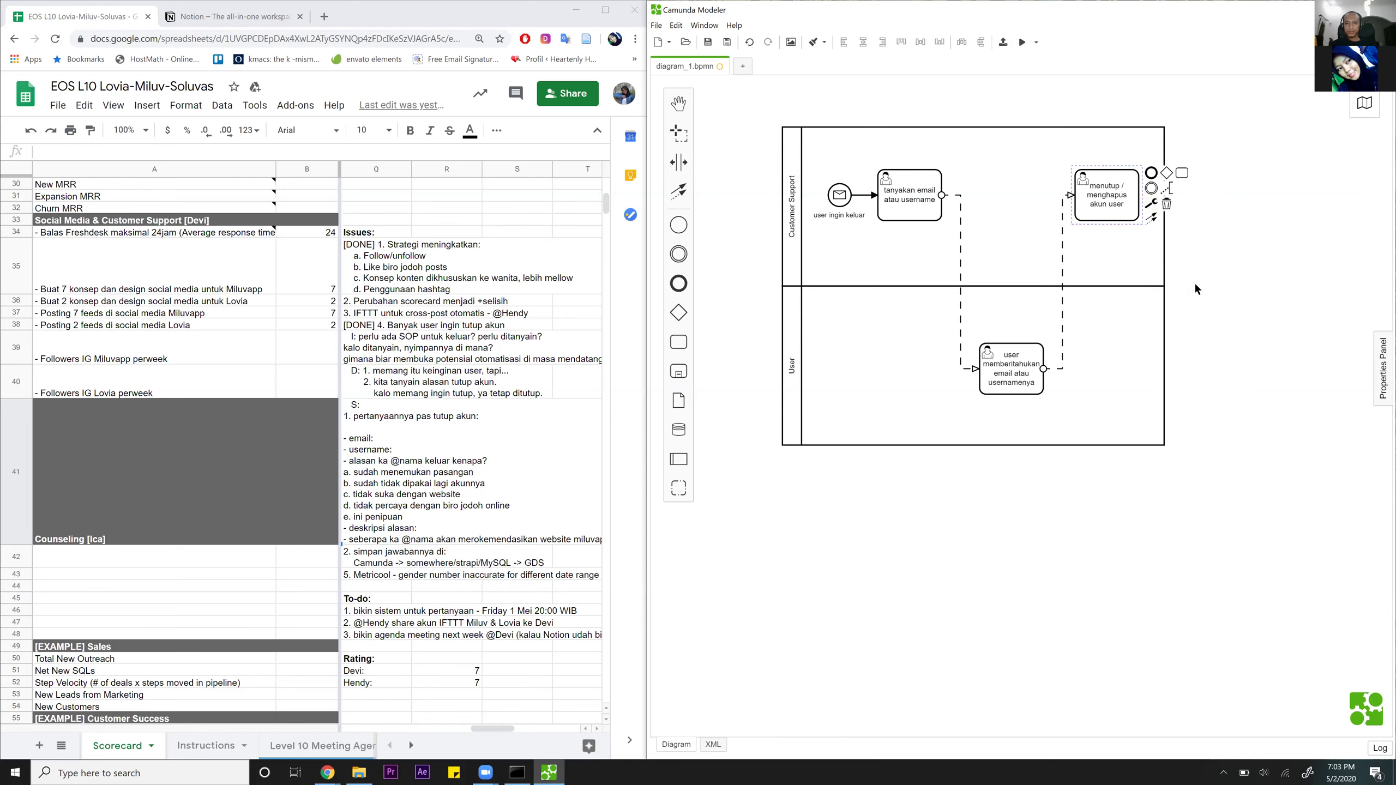
{"action": "left_click", "coordinate": [1196, 285]}
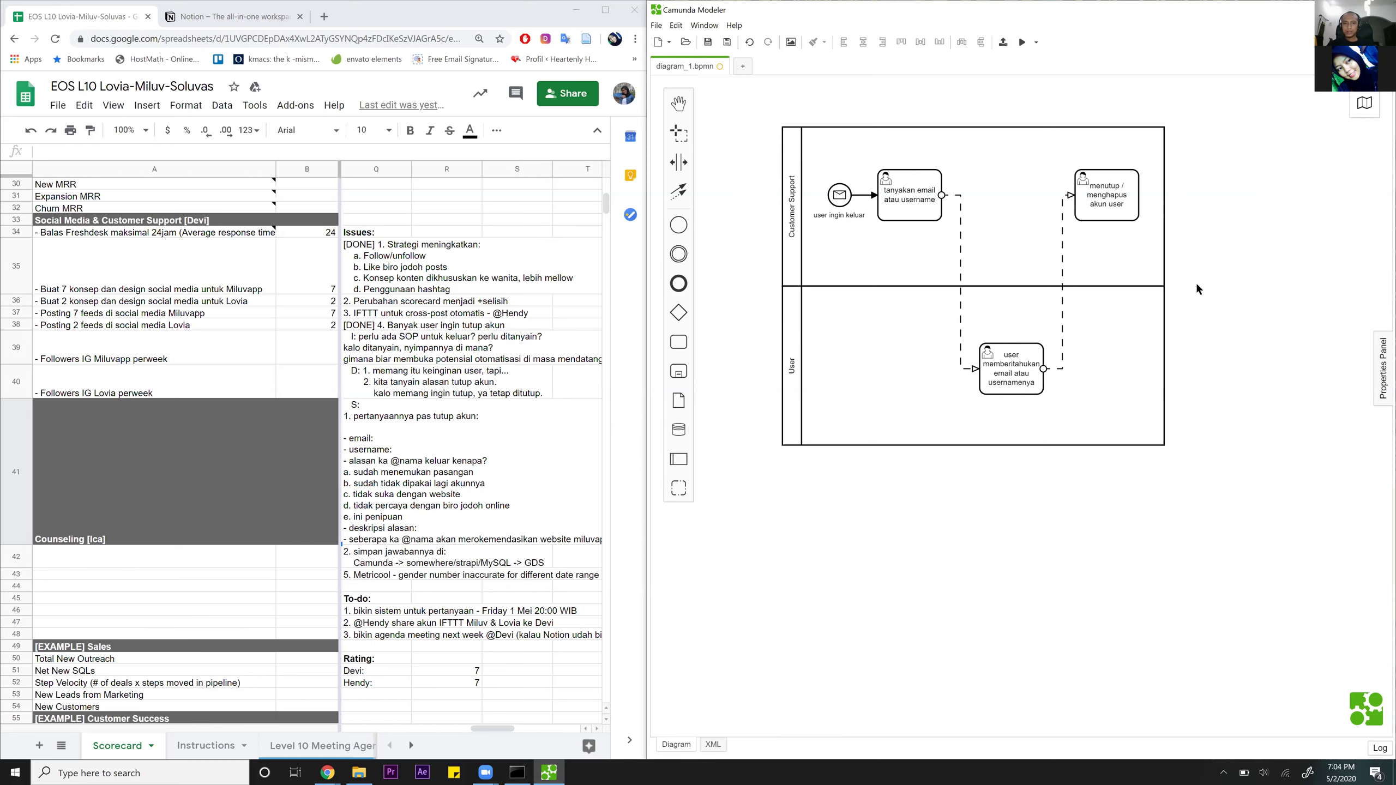
Extend the Customer Support and User pools to the right by the same amount.
{"action": "left_click", "coordinate": [1166, 255]}
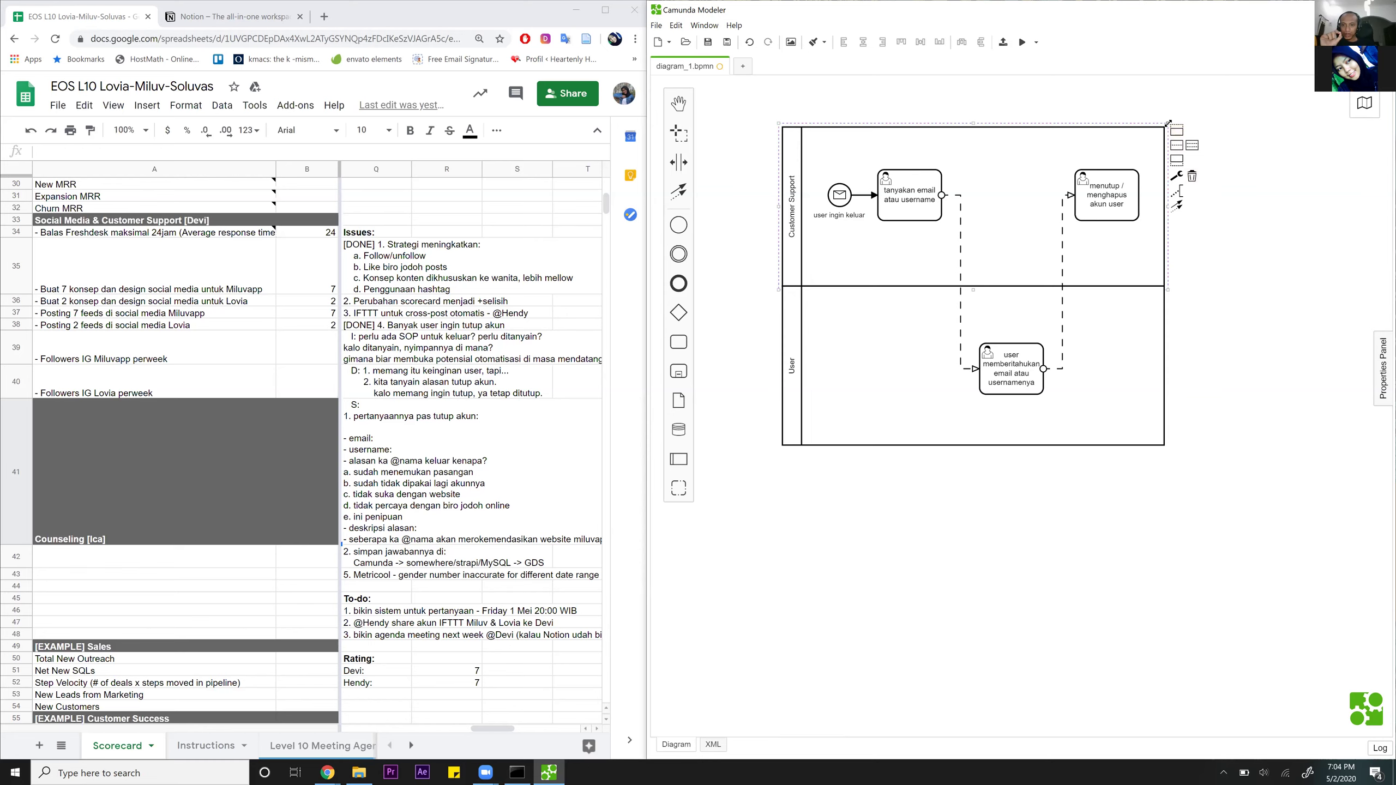
{"action": "left_click_drag", "start_coordinate": [1166, 207], "coordinate": [1227, 221]}
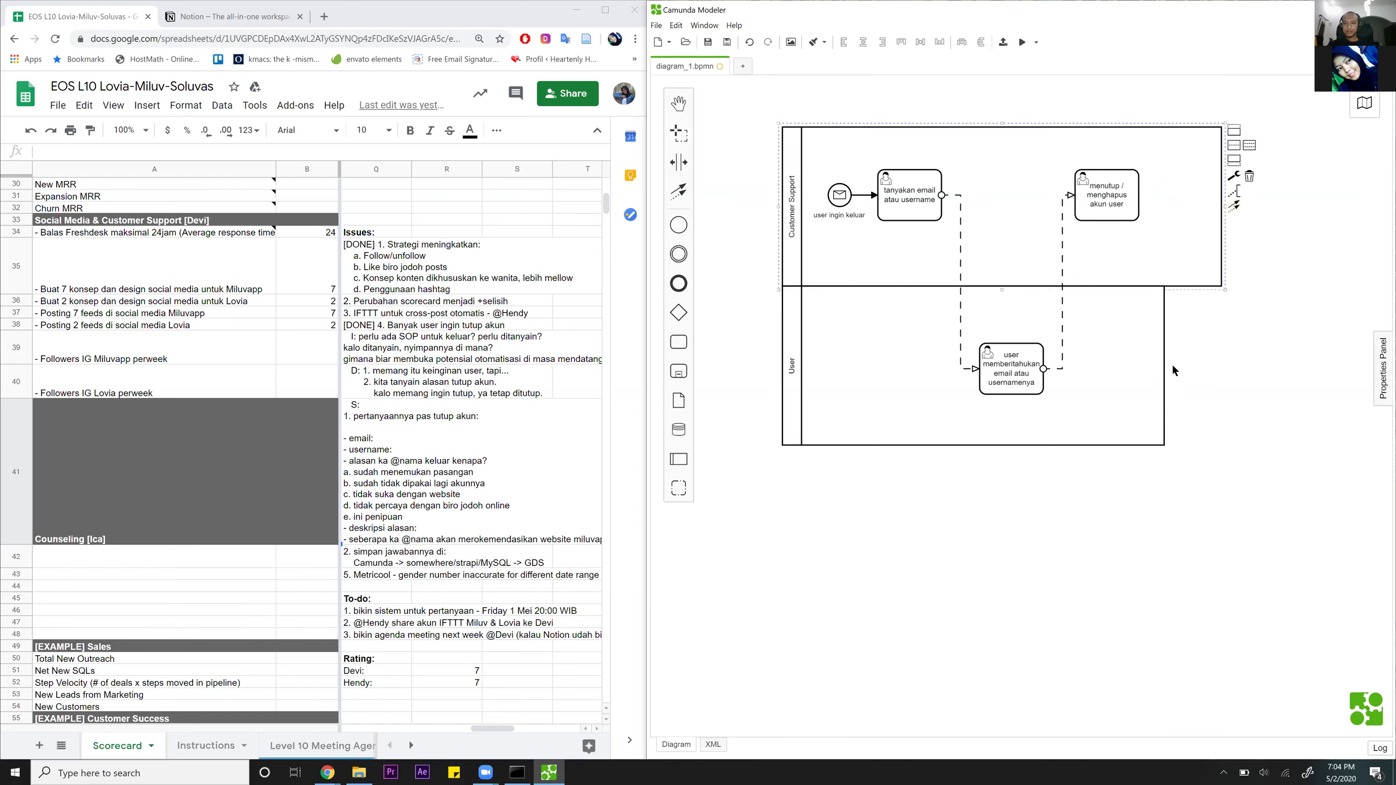
{"action": "left_click_drag", "start_coordinate": [1165, 365], "coordinate": [1224, 365]}
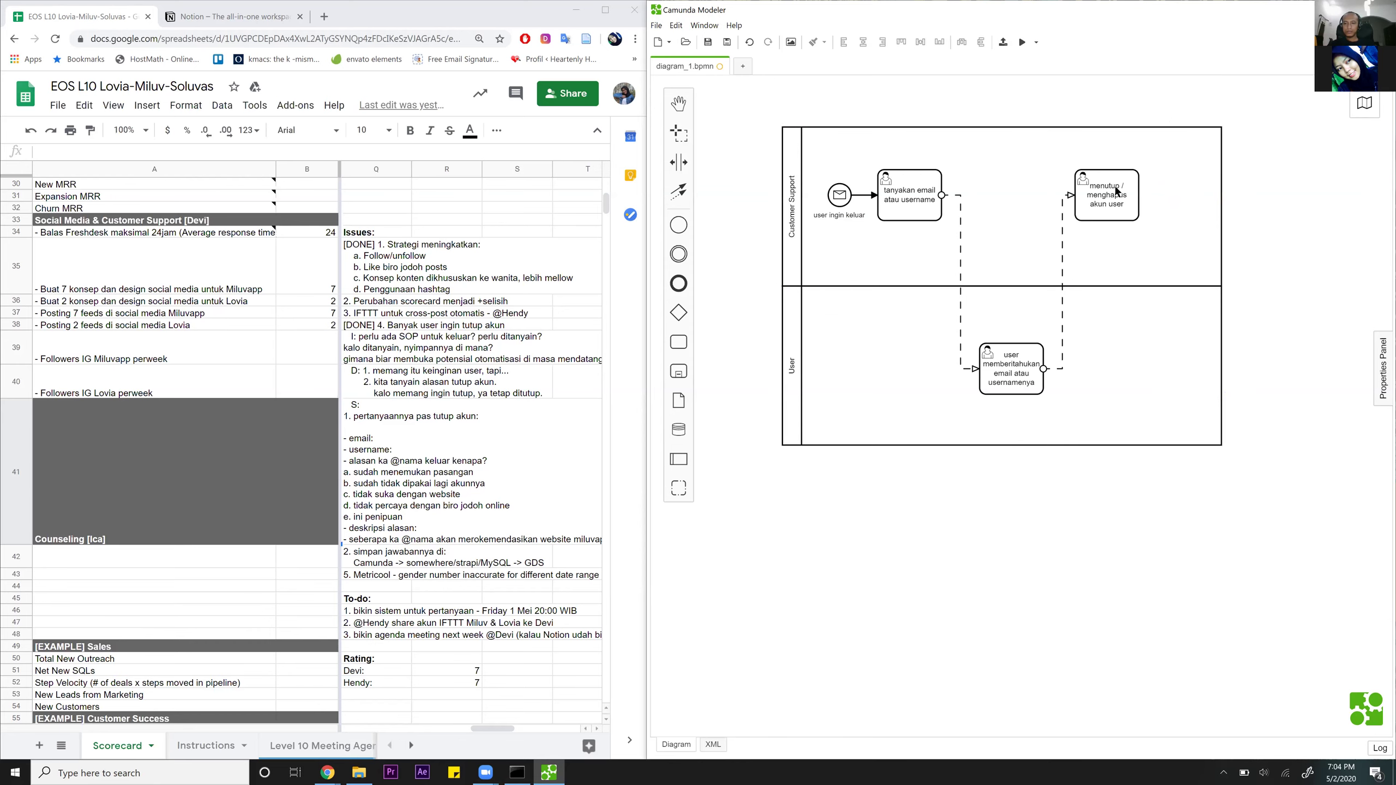
Append a task labelled "memberitahukan akun telah ditutup/dihapus" to "menutup / menghapus akun user" and widen the User pool to match the Customer Support pool.
{"action": "left_click", "coordinate": [1120, 205]}
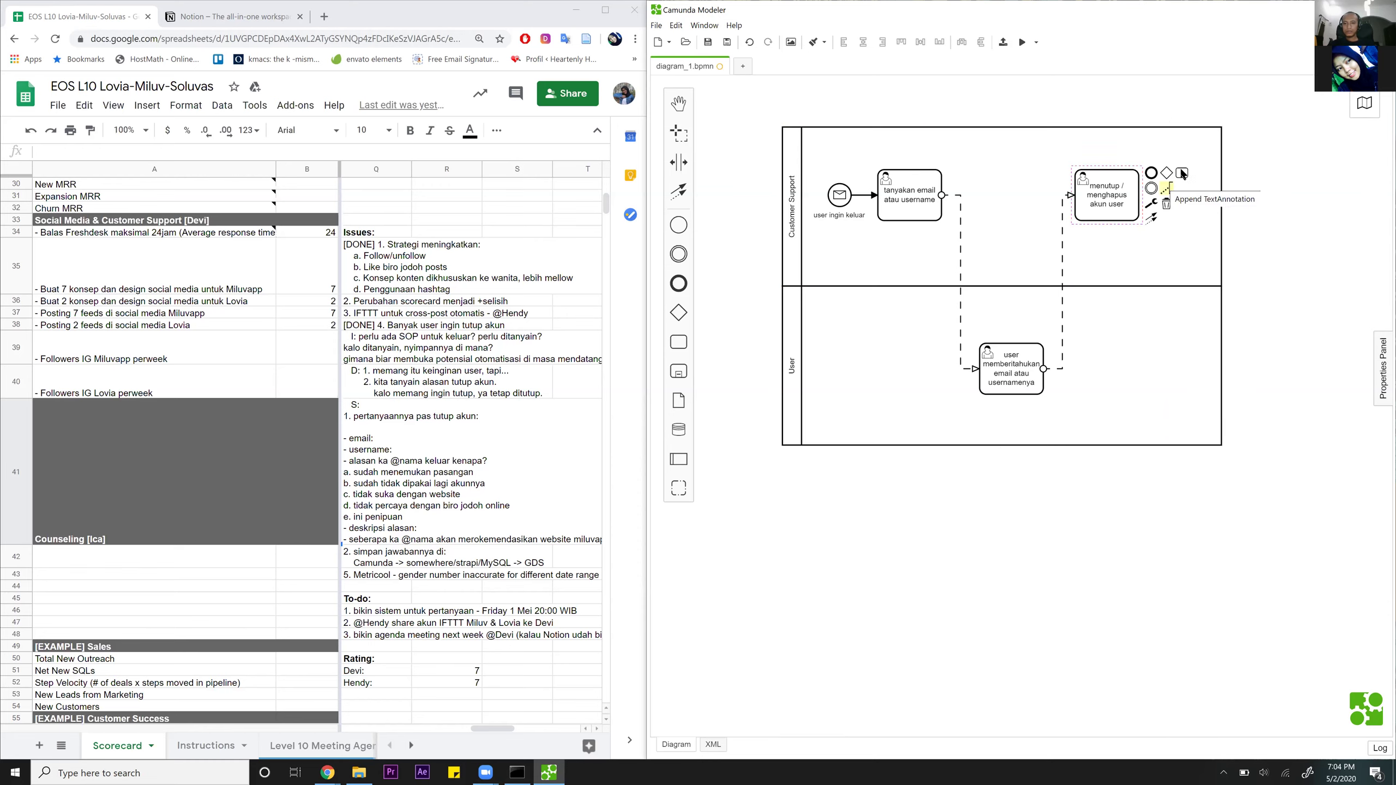
{"action": "left_click", "coordinate": [1181, 176]}
{"action": "left_click", "coordinate": [1323, 323]}
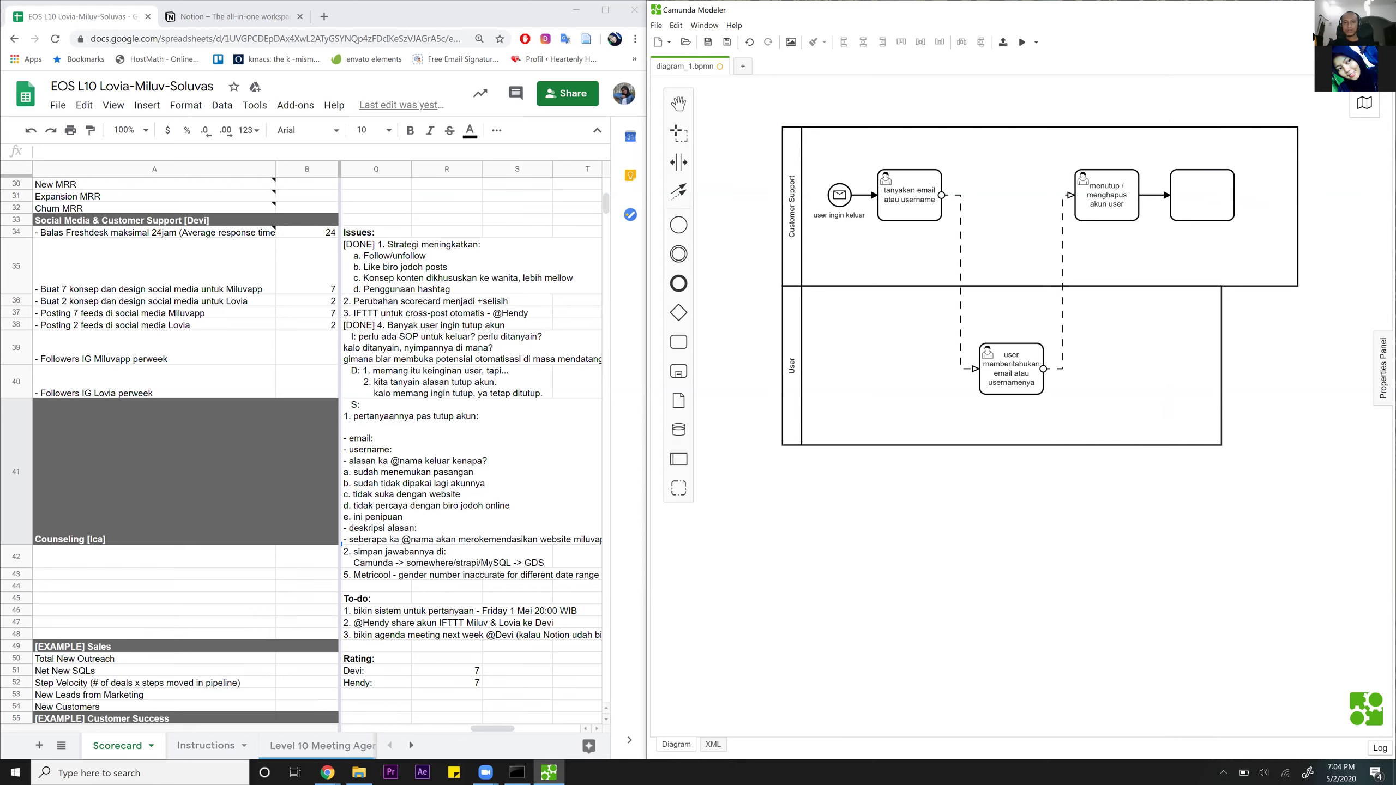
{"action": "left_click", "coordinate": [1196, 196]}
{"action": "double_click", "coordinate": [1195, 196]}
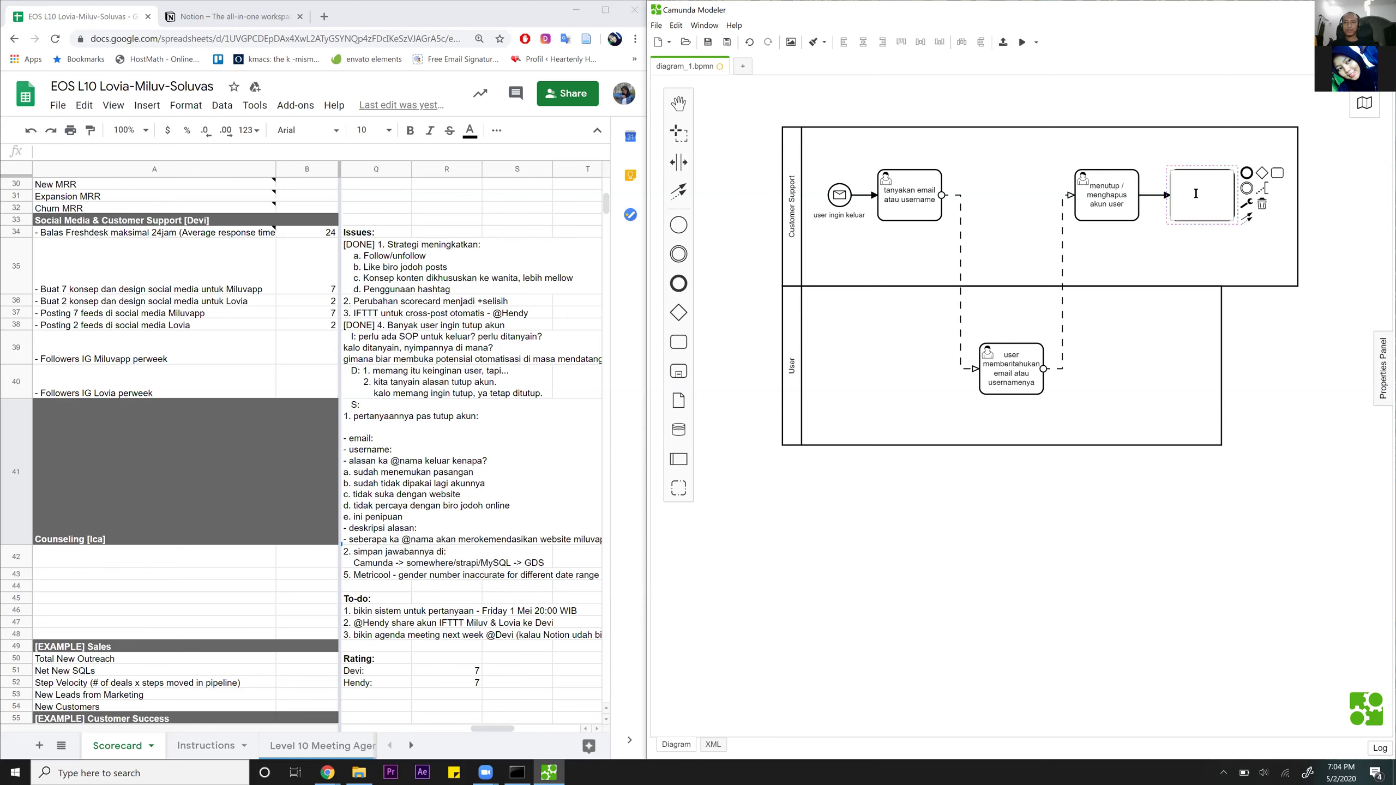
{"action": "type", "text": "memberitahukan akun telah ditutup/dihapus"}
{"action": "left_click", "coordinate": [1298, 299]}
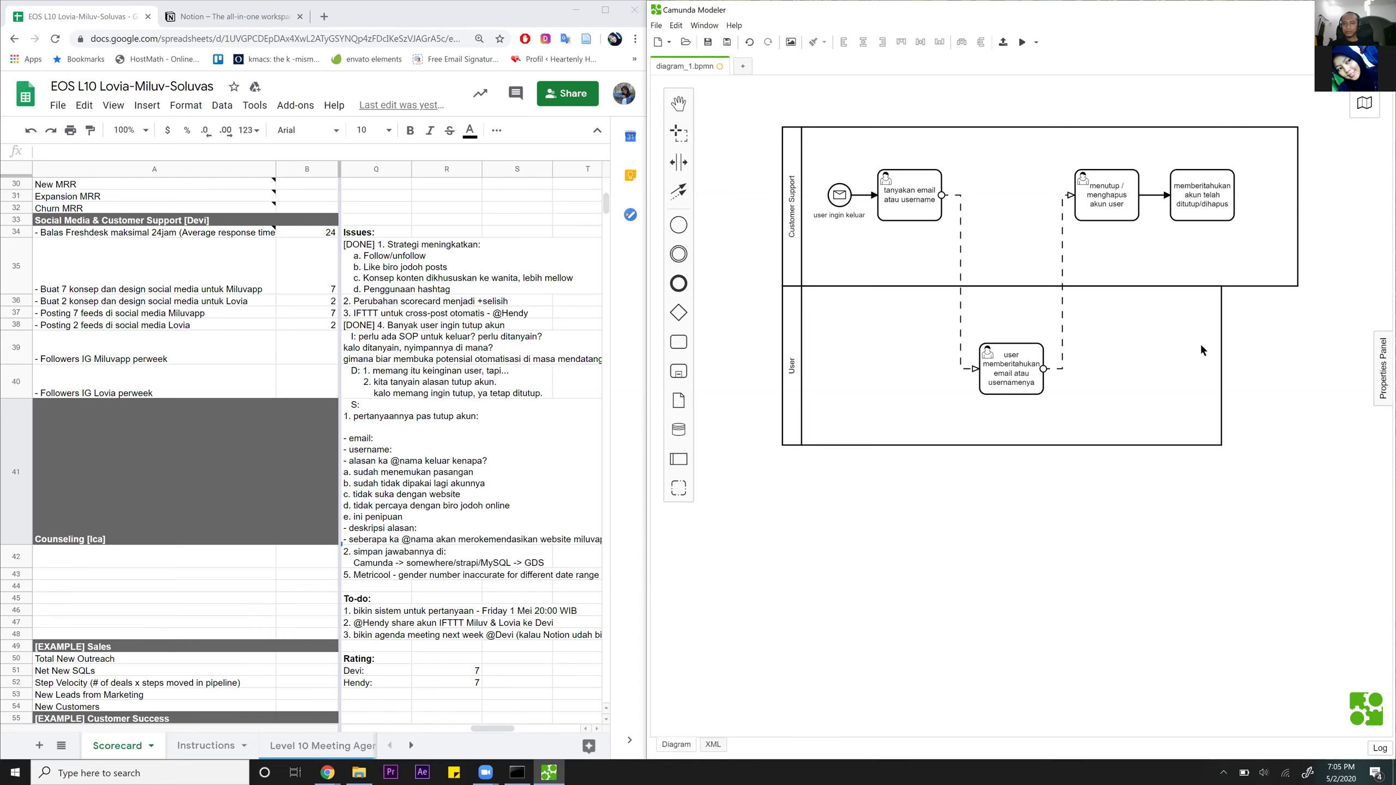
{"action": "left_click_drag", "start_coordinate": [1230, 361], "coordinate": [1306, 369]}
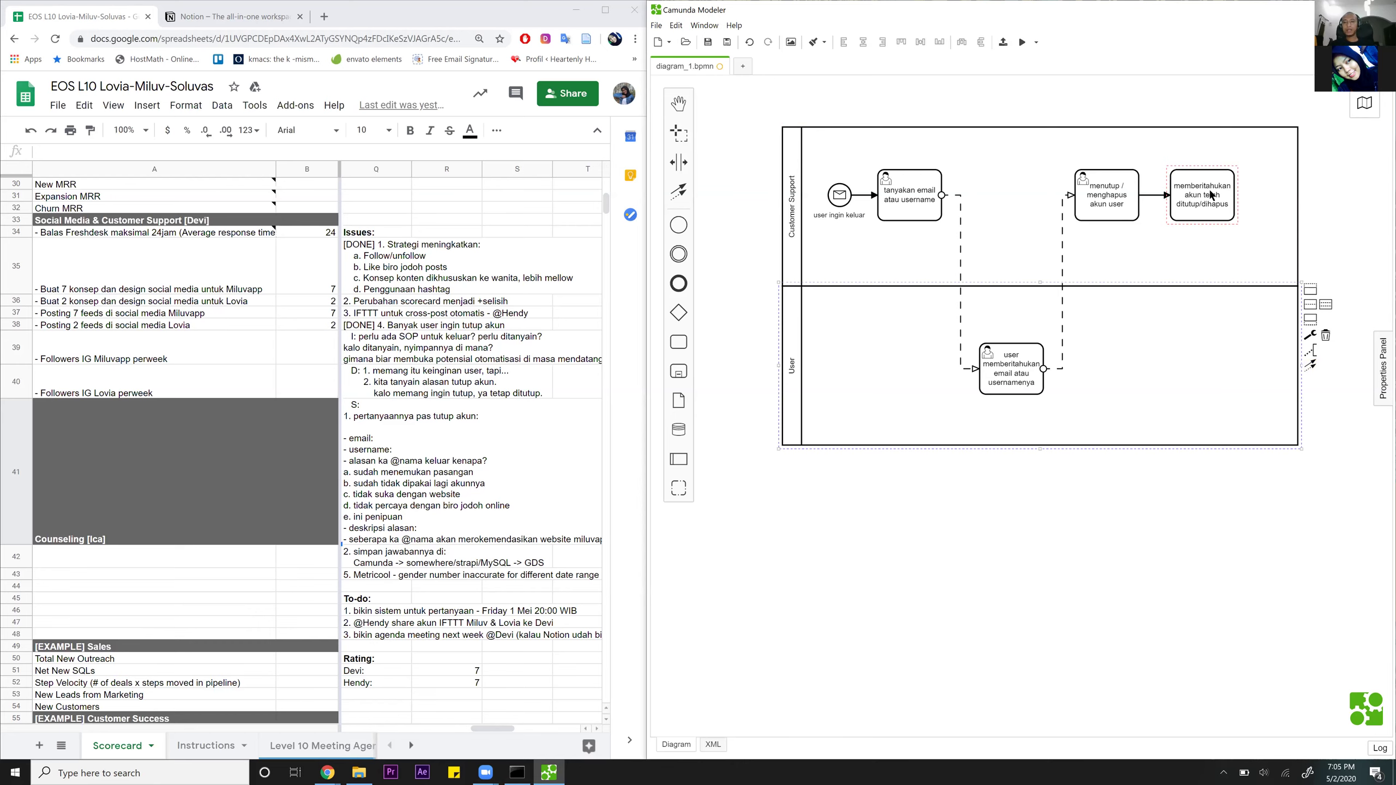
Change the "memberitahukan akun telah ditutup/dihapus" task to a User Task and shift it slightly to the right.
{"action": "left_click", "coordinate": [1230, 191]}
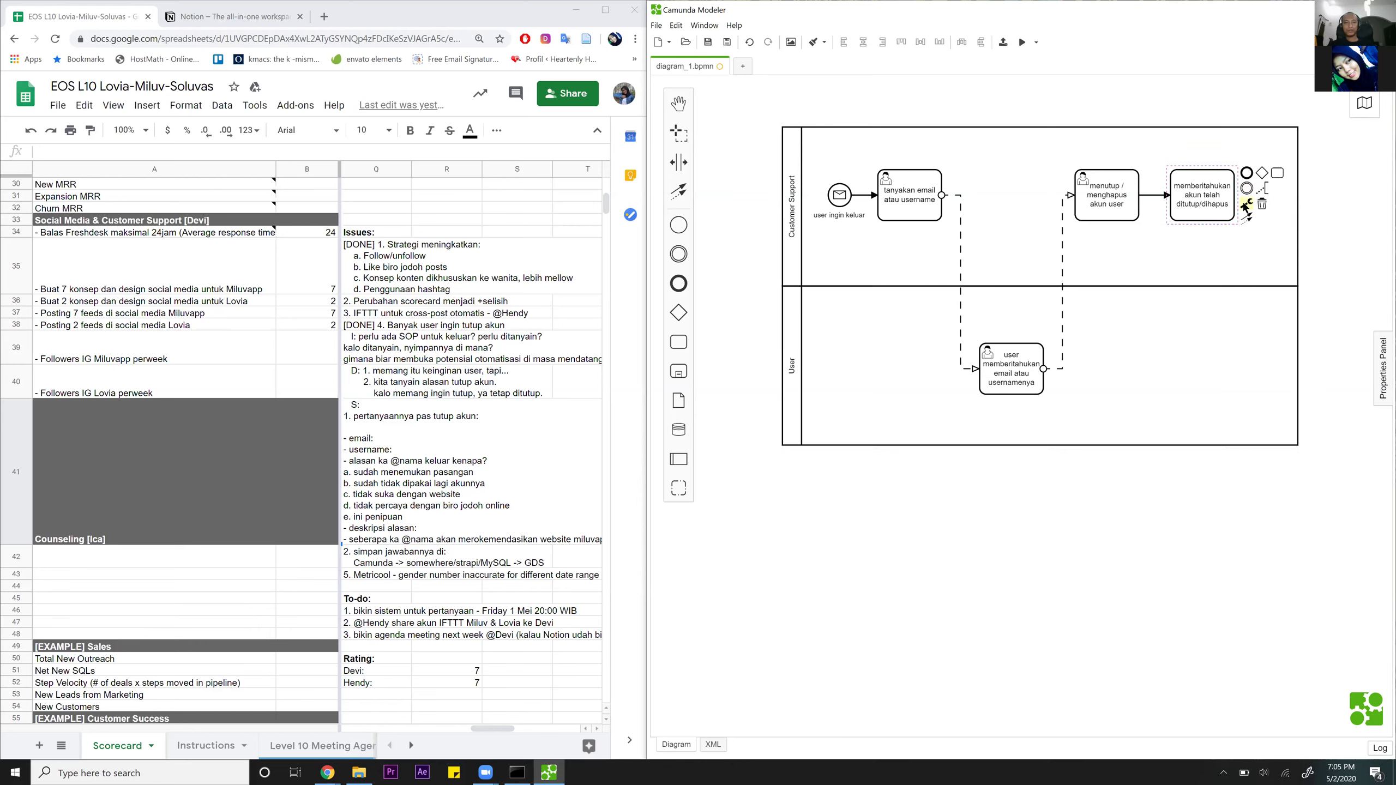
{"action": "left_click", "coordinate": [1245, 206]}
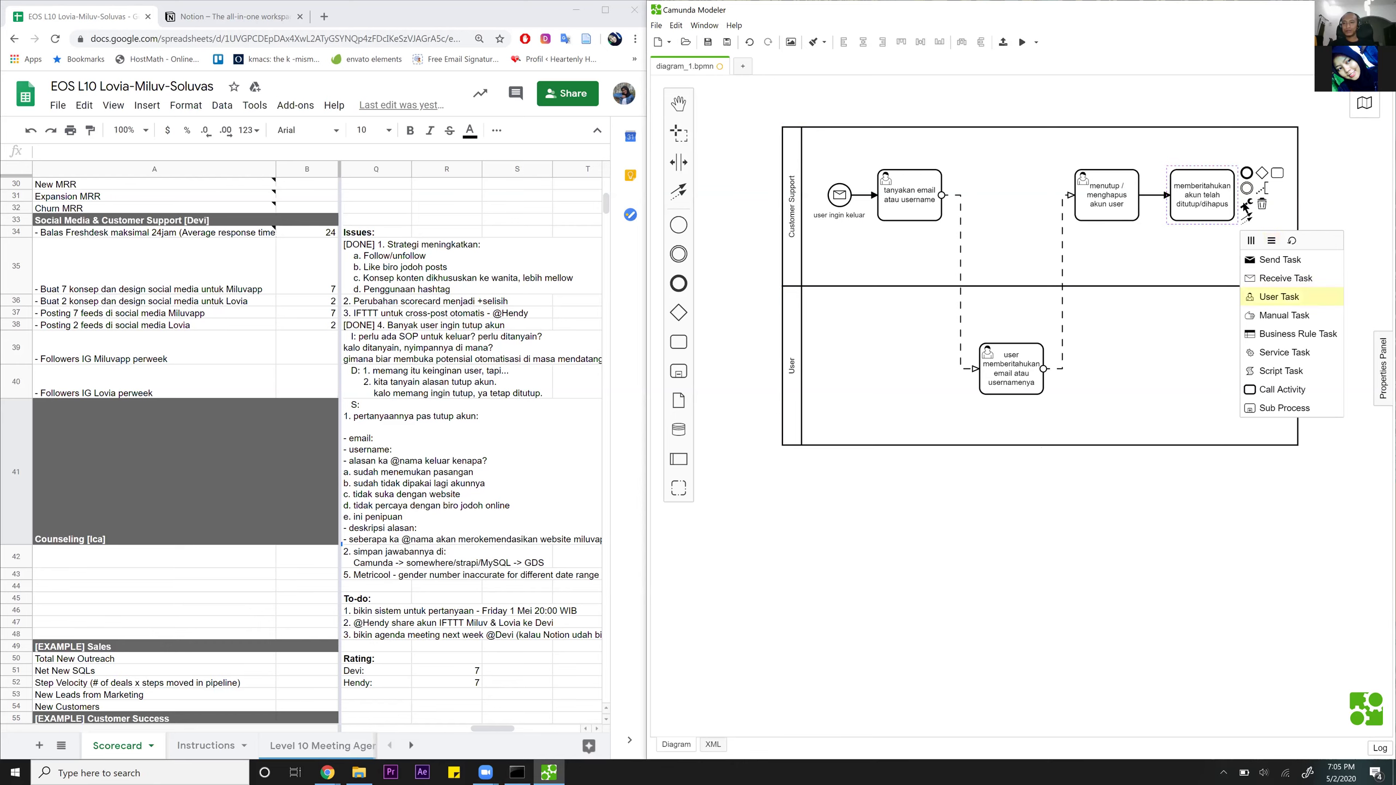
{"action": "left_click", "coordinate": [1275, 298]}
{"action": "left_click", "coordinate": [1310, 226]}
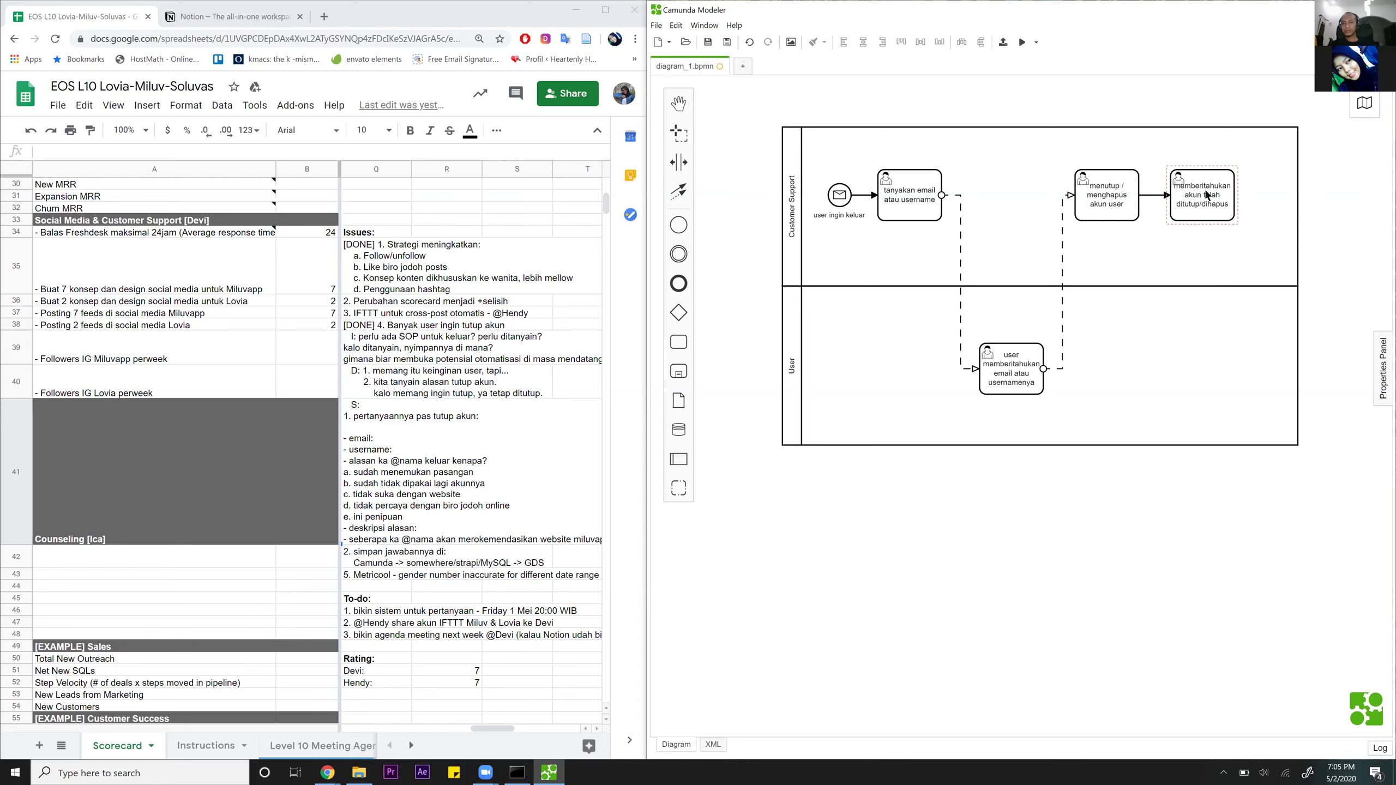
{"action": "left_click_drag", "start_coordinate": [1206, 194], "coordinate": [1214, 197]}
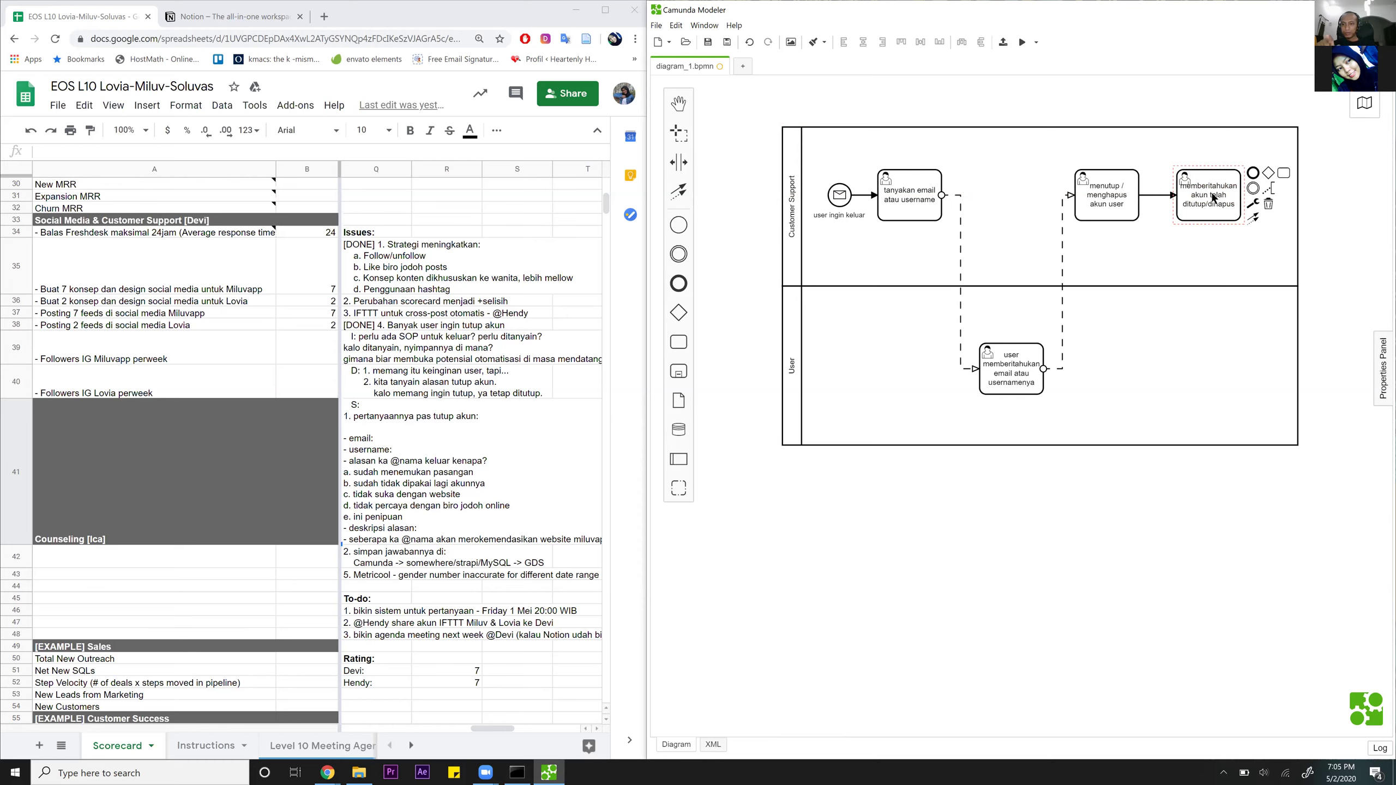
{"action": "left_click", "coordinate": [1349, 236]}
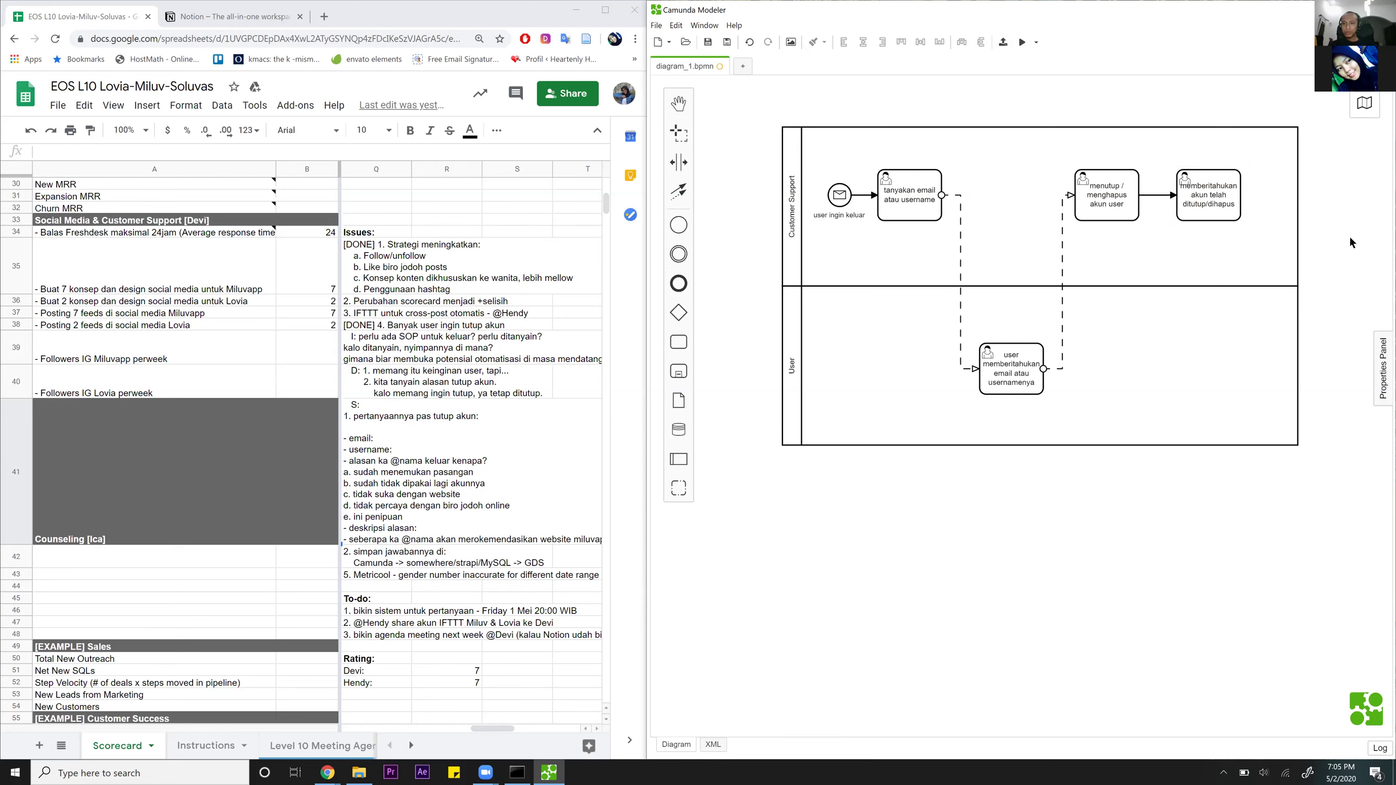
Append an end event to the "memberitahukan akun telah ditutup/dihapus" task.
{"action": "left_click", "coordinate": [1220, 204]}
{"action": "left_click", "coordinate": [1254, 173]}
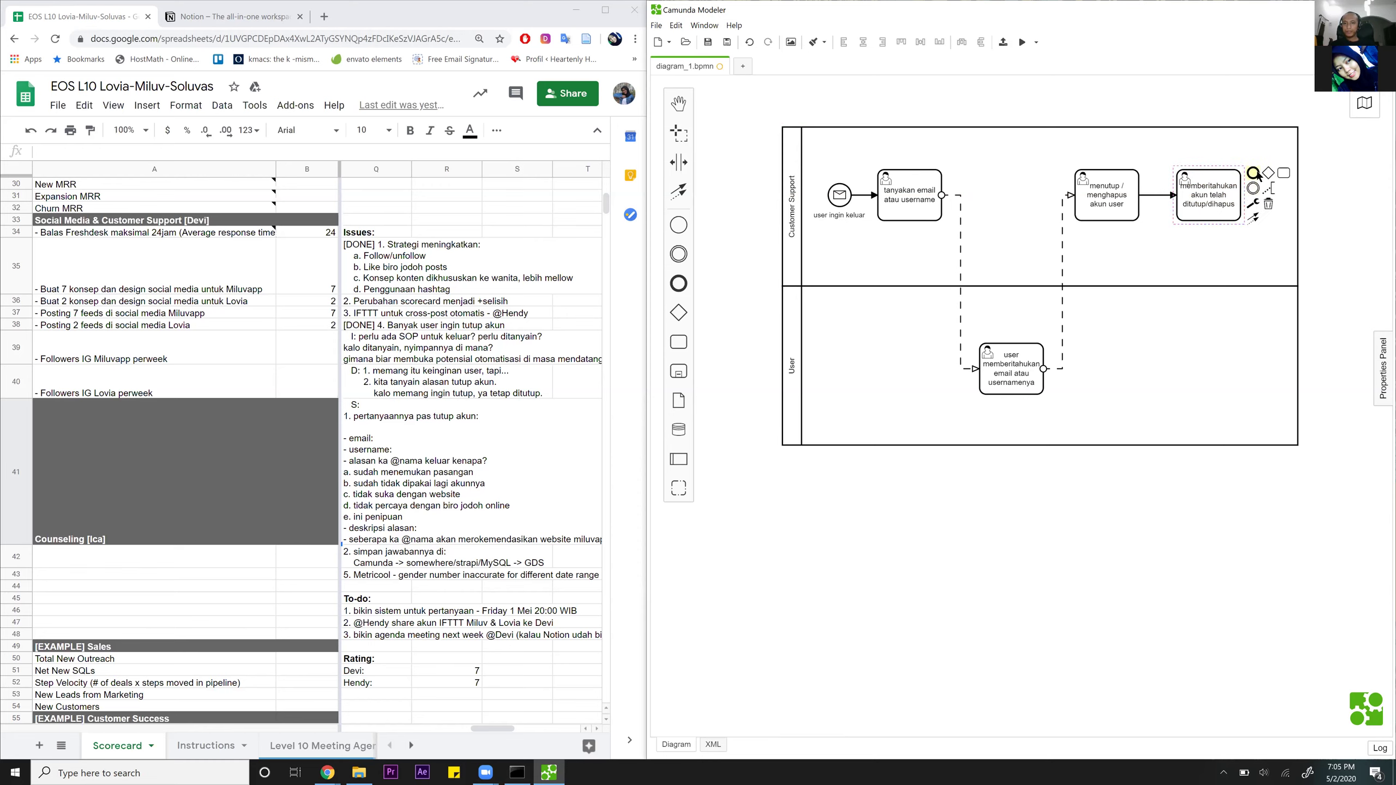
{"action": "left_click", "coordinate": [1336, 340]}
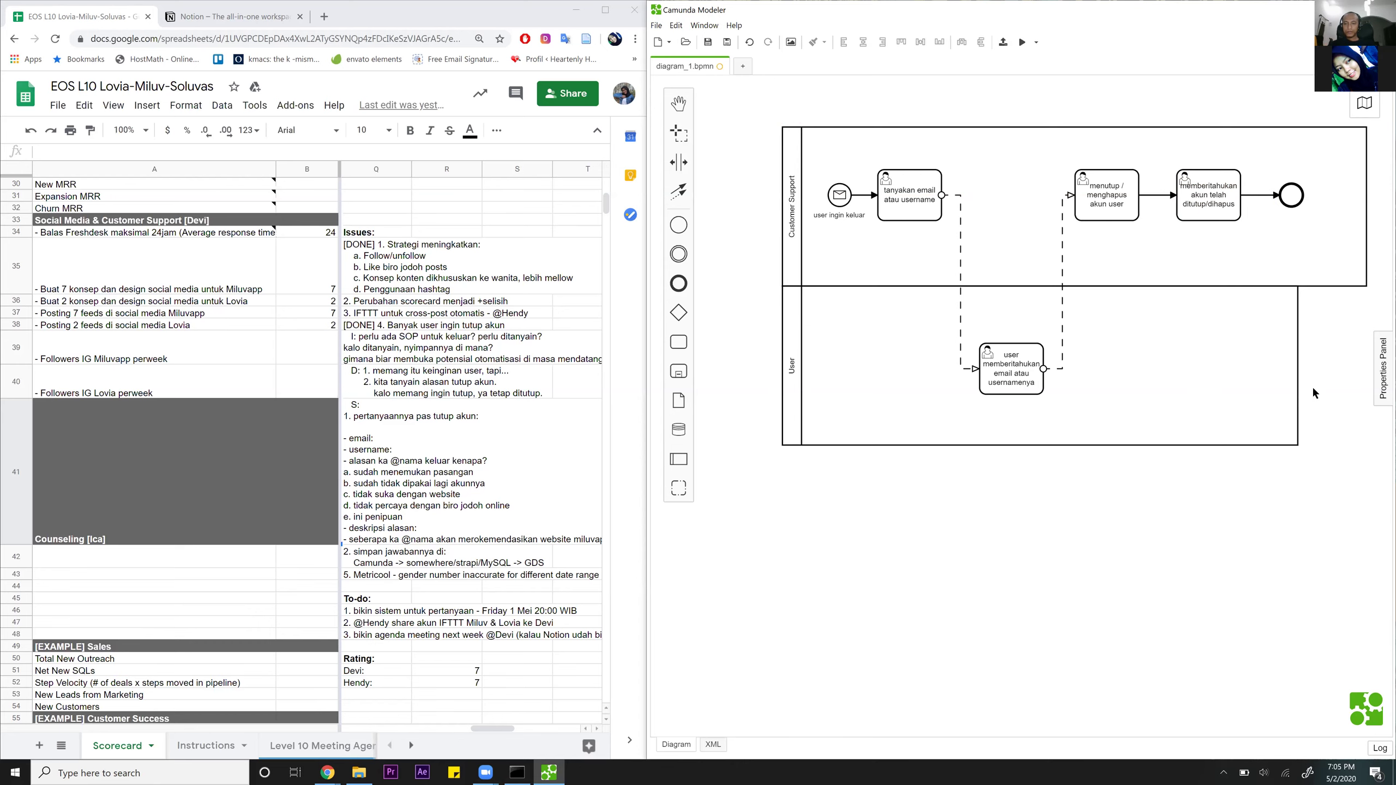
Widen the User pool until its right edge lines up with the Customer Support pool.
{"action": "left_click", "coordinate": [1298, 385]}
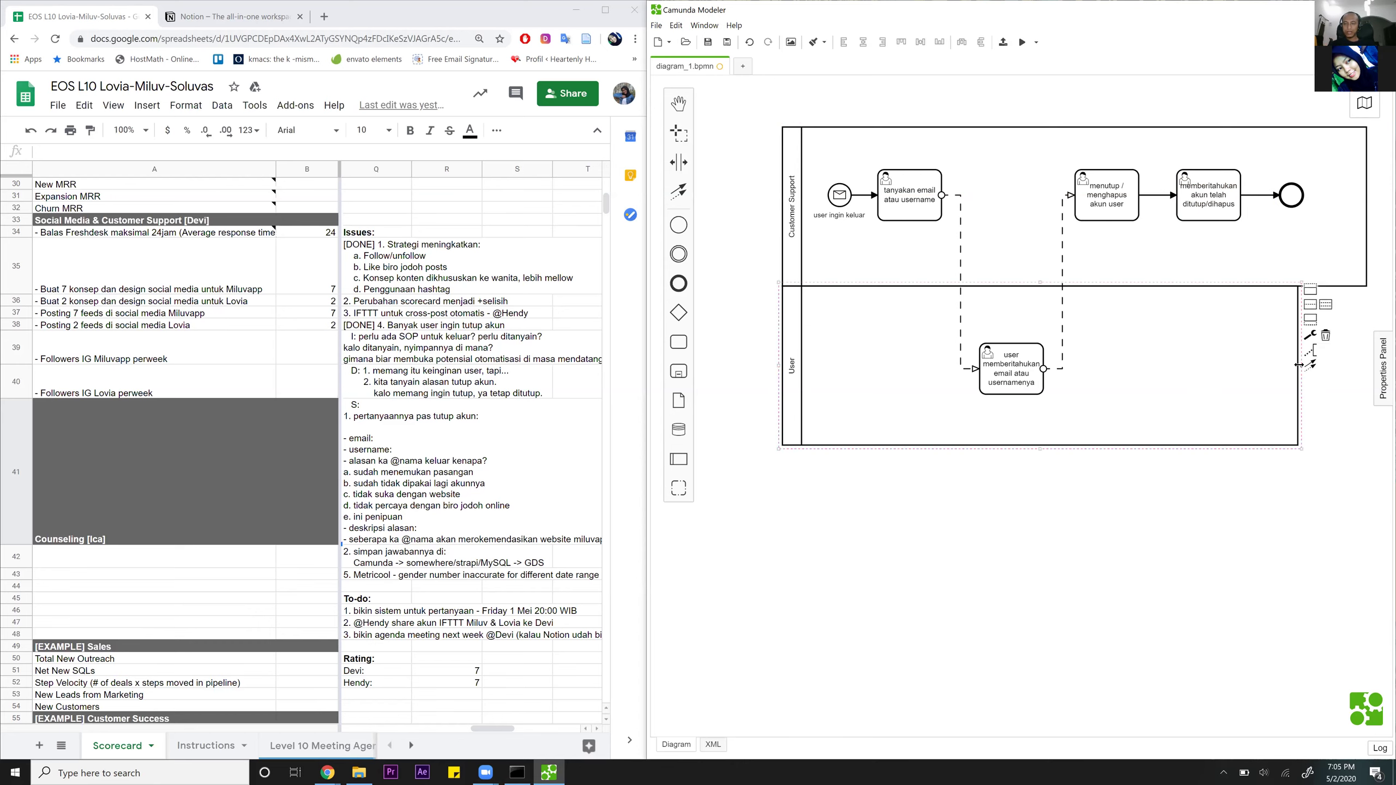
{"action": "left_click_drag", "start_coordinate": [1330, 363], "coordinate": [1367, 366]}
{"action": "left_click", "coordinate": [1171, 506]}
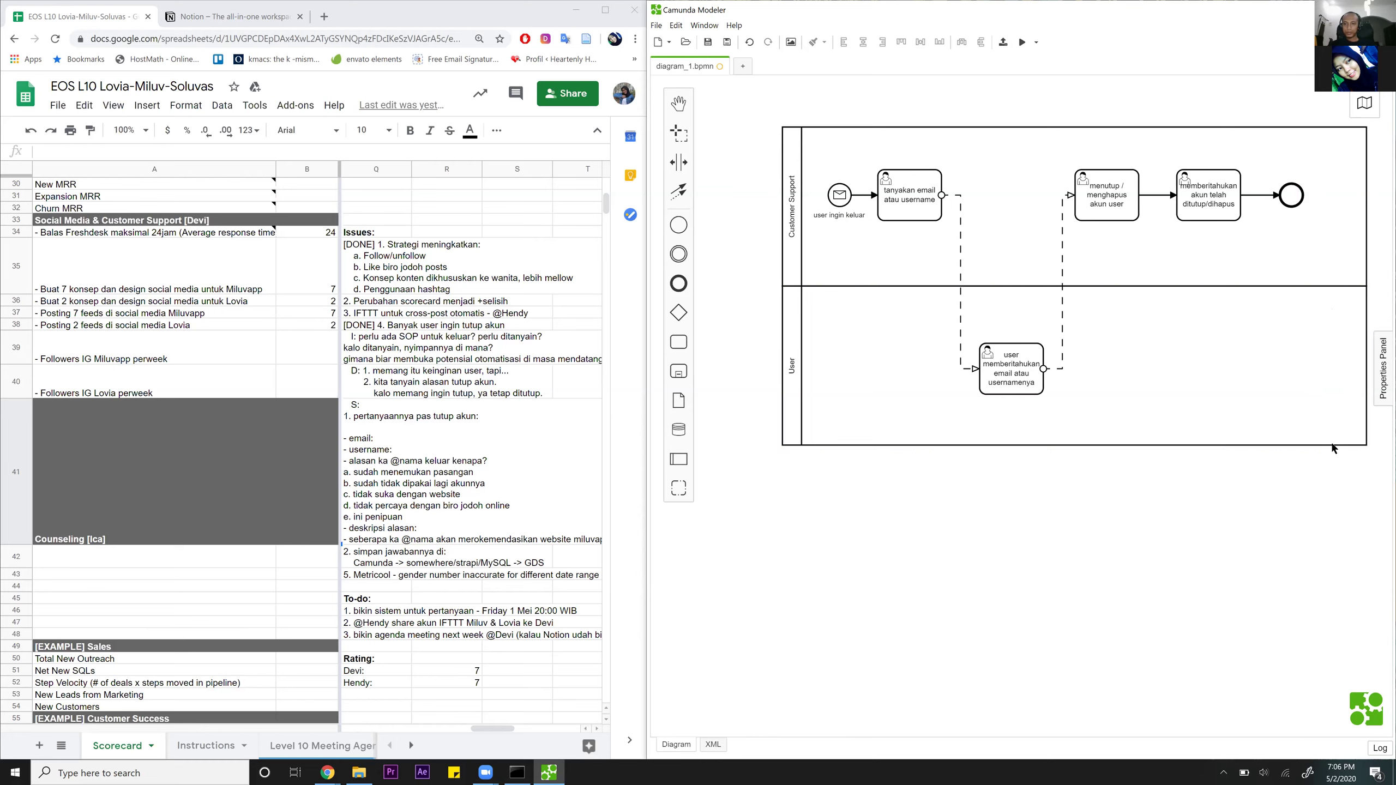
Delete the end event that follows the "memberitahukan akun telah ditutup/dihapus" task.
{"action": "left_click", "coordinate": [1292, 196]}
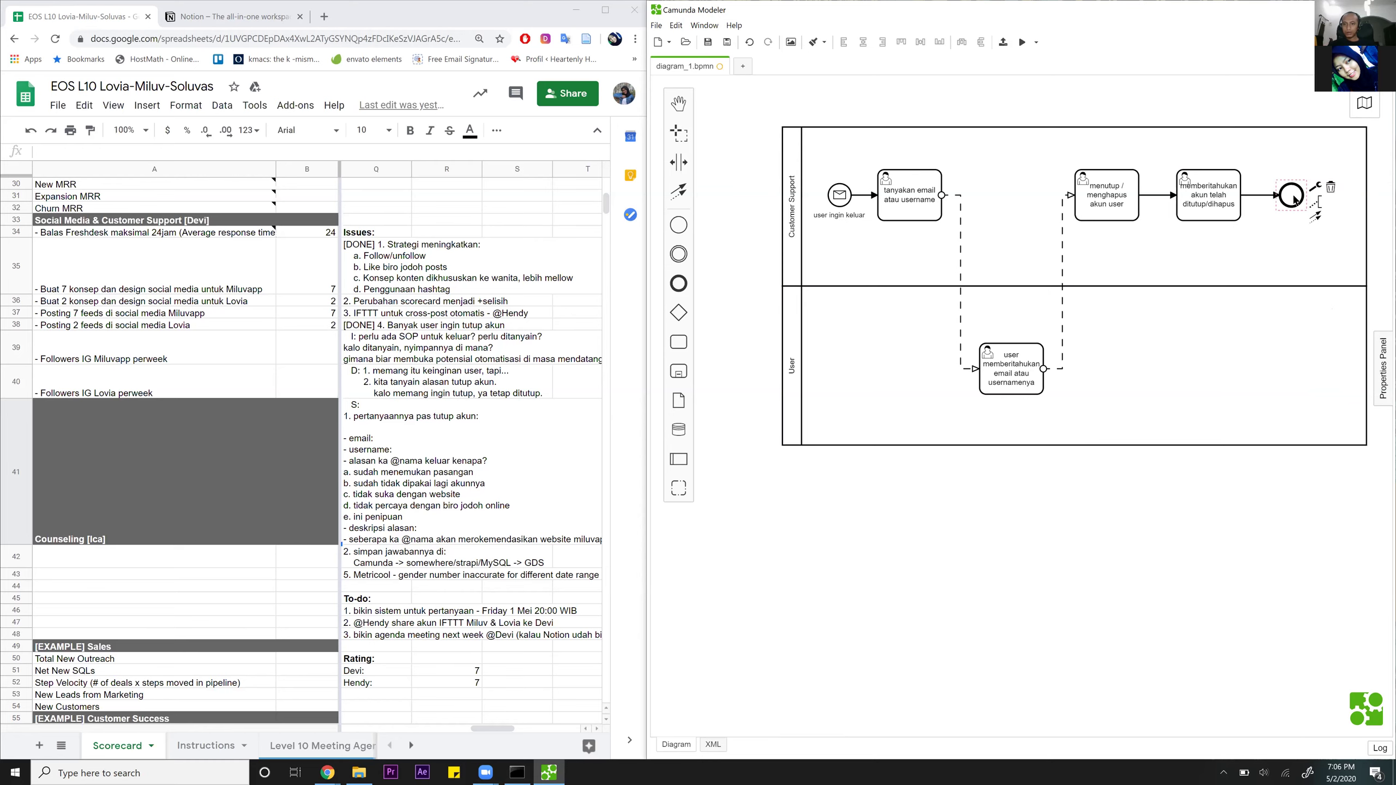
{"action": "left_click", "coordinate": [1330, 187]}
{"action": "left_click", "coordinate": [1213, 203]}
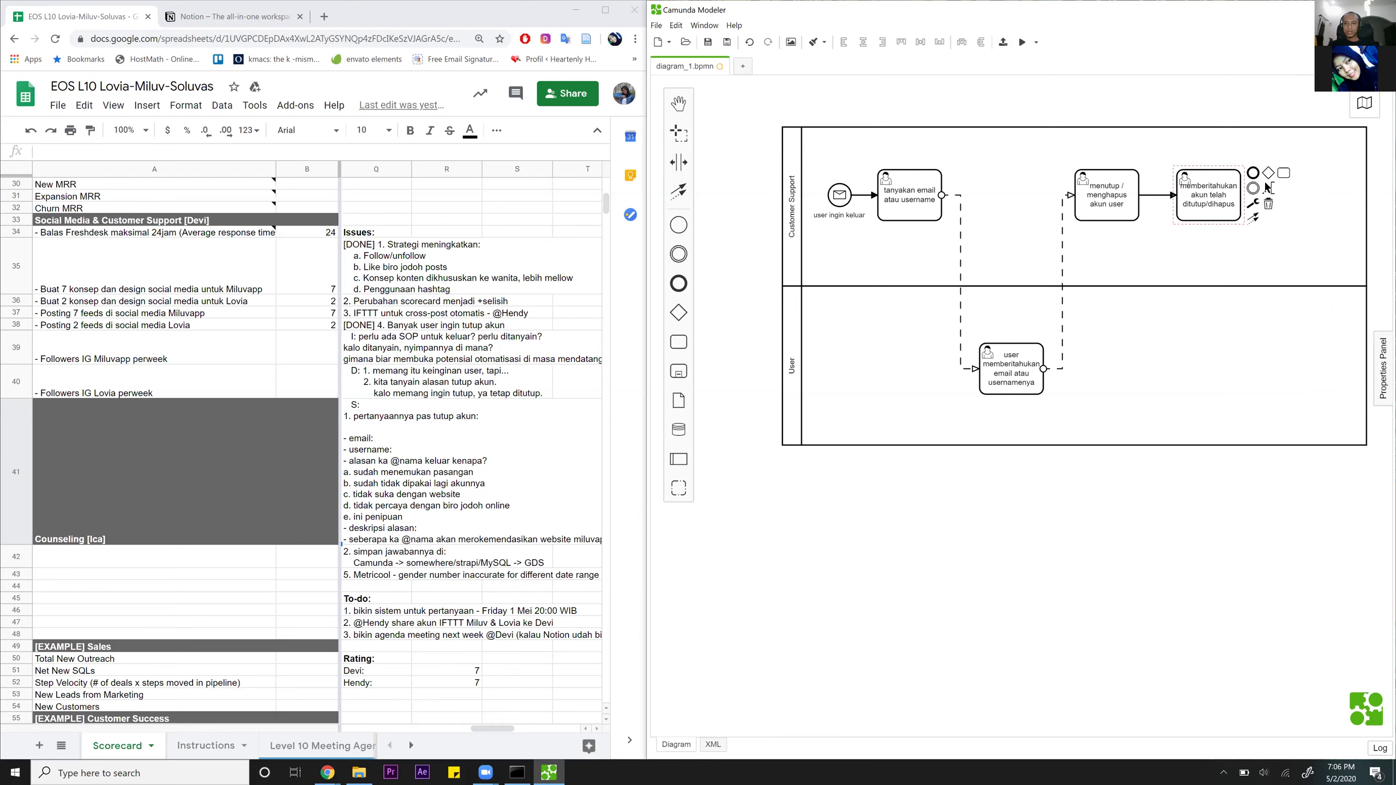
{"action": "left_click", "coordinate": [1286, 172]}
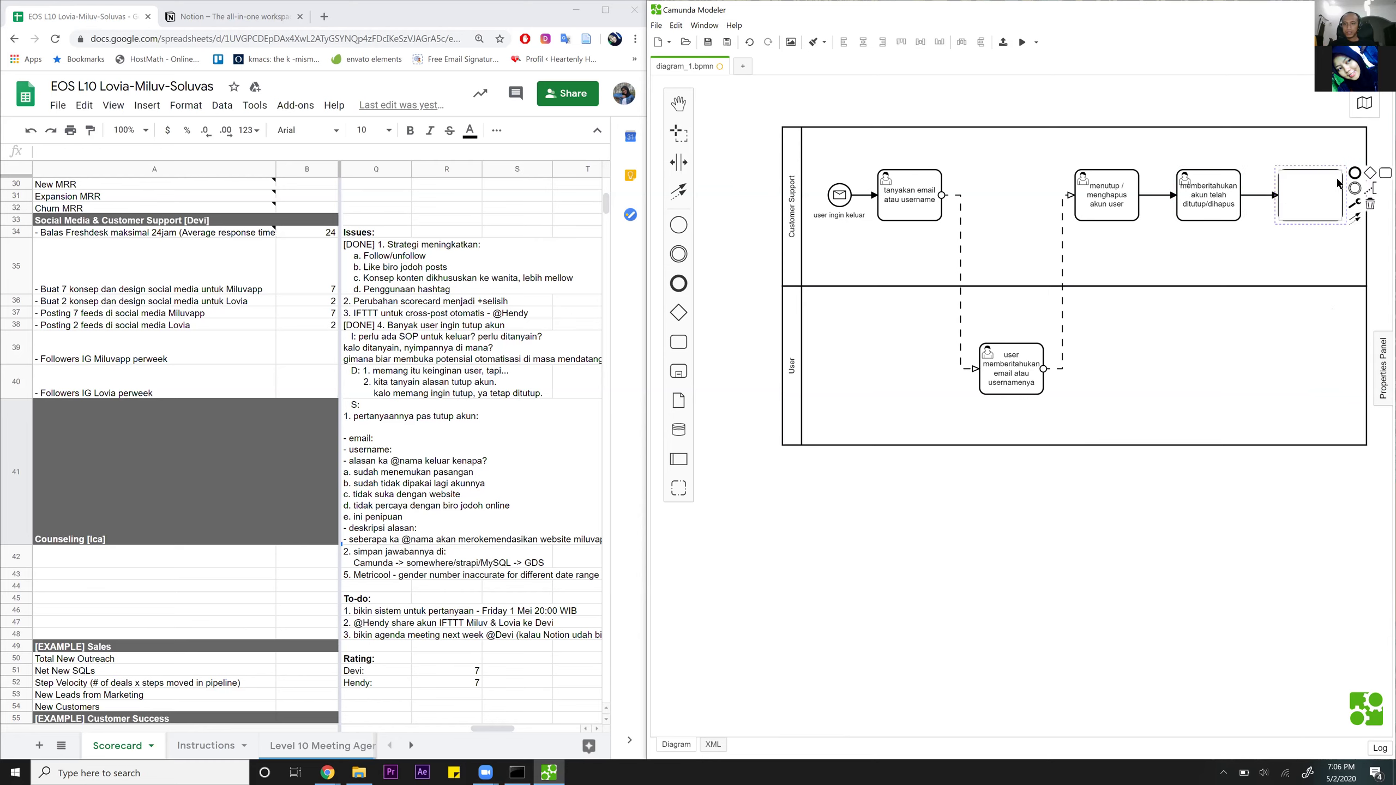
{"action": "left_click", "coordinate": [1299, 95]}
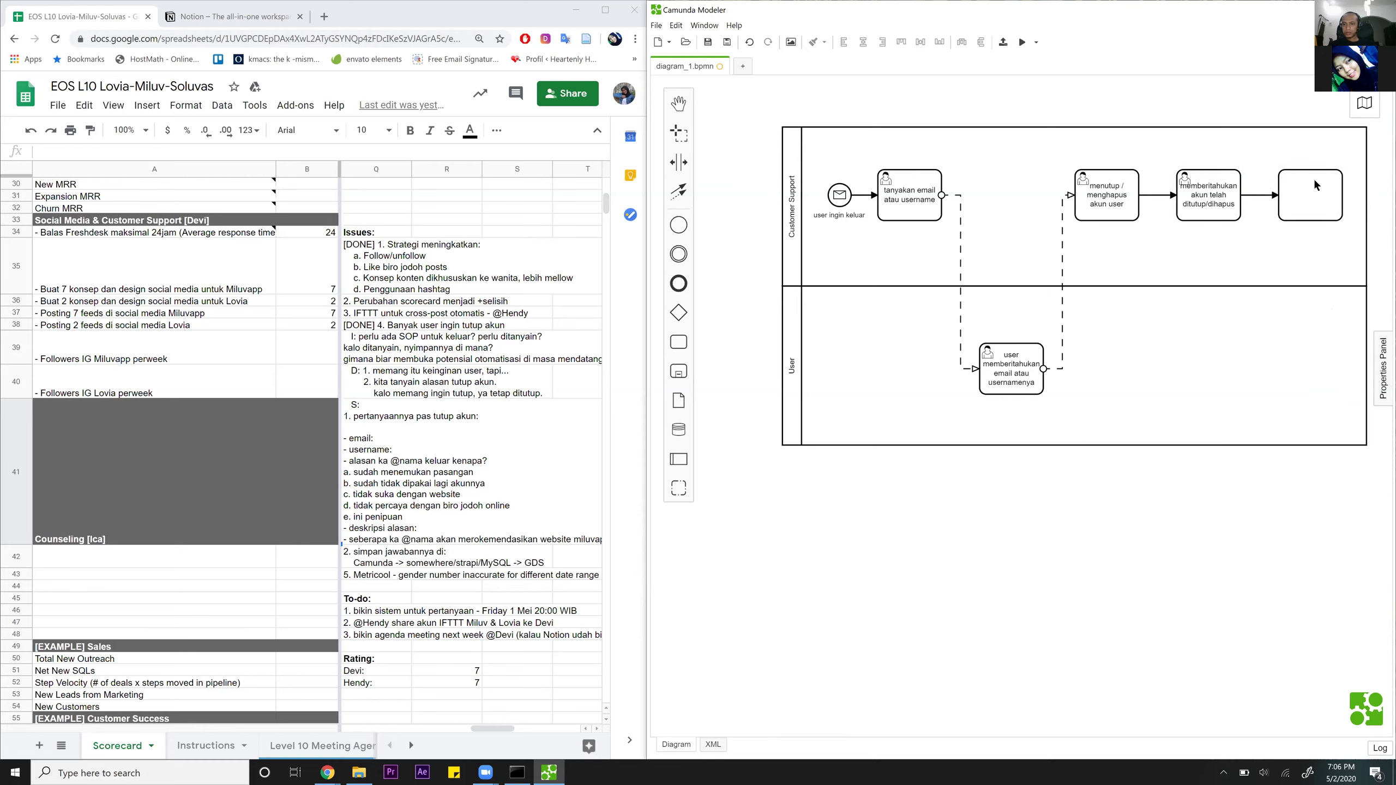
{"action": "left_click", "coordinate": [1312, 186]}
{"action": "left_click", "coordinate": [1369, 204]}
Change the "memberitahukan akun telah ditutup/dihapus" task to a Send Task.
{"action": "left_click", "coordinate": [1235, 202]}
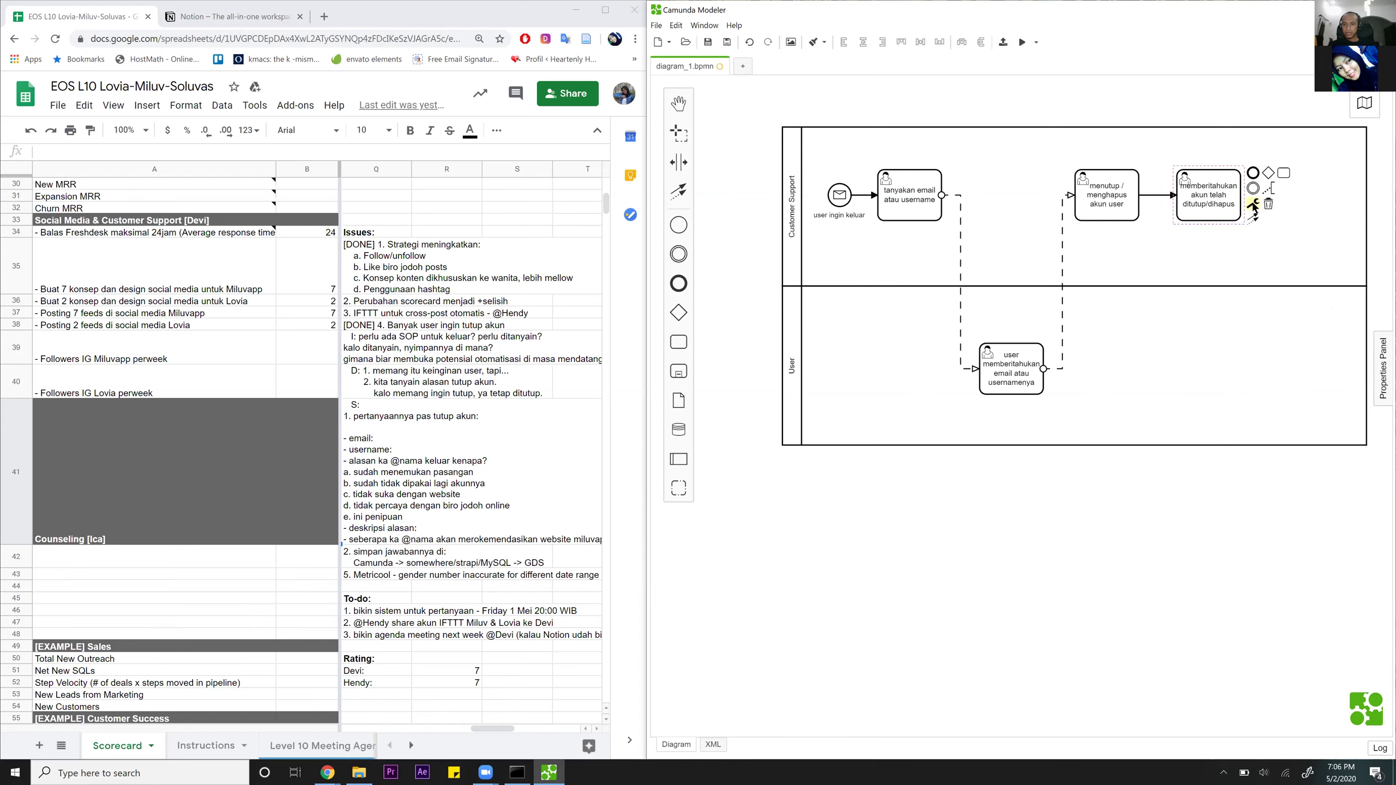
{"action": "left_click", "coordinate": [1254, 205]}
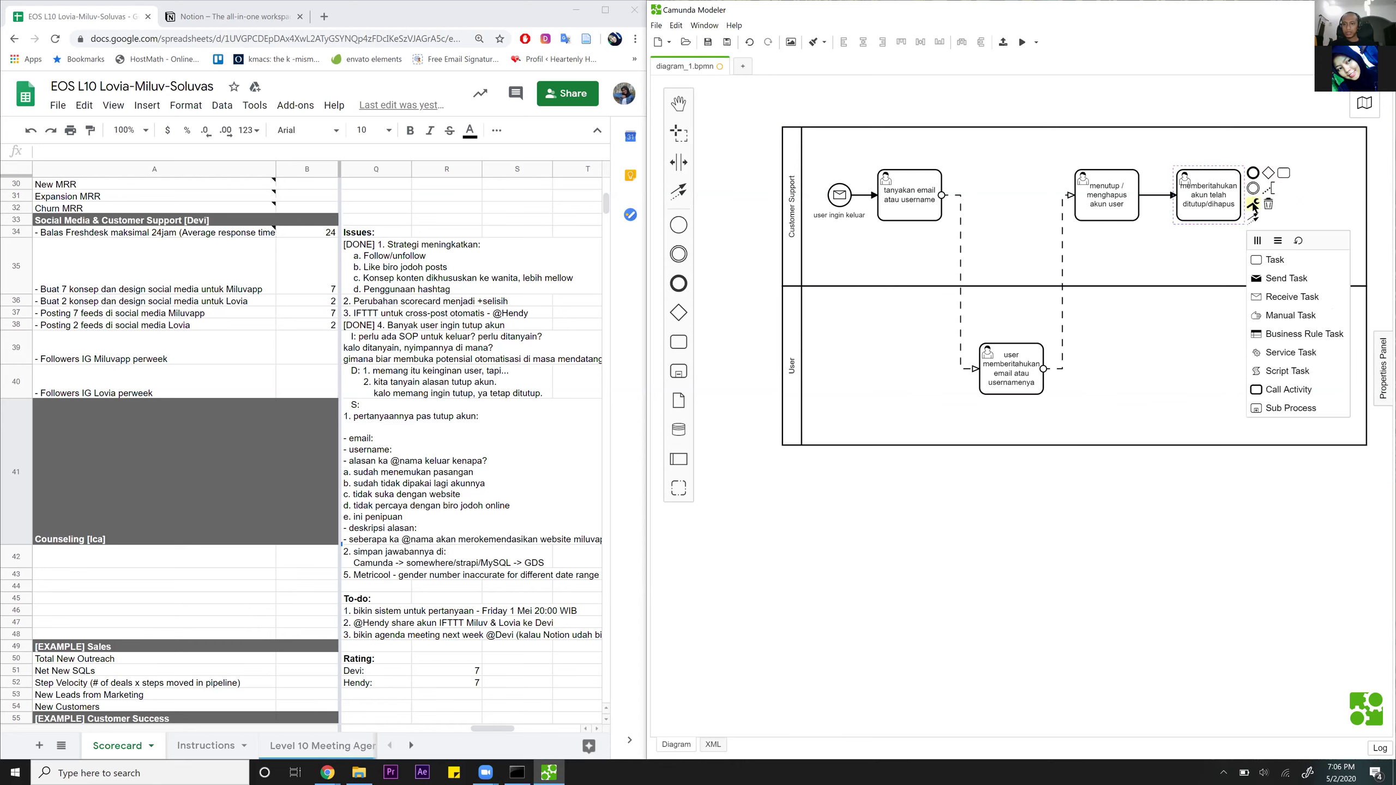
{"action": "left_click", "coordinate": [1278, 281]}
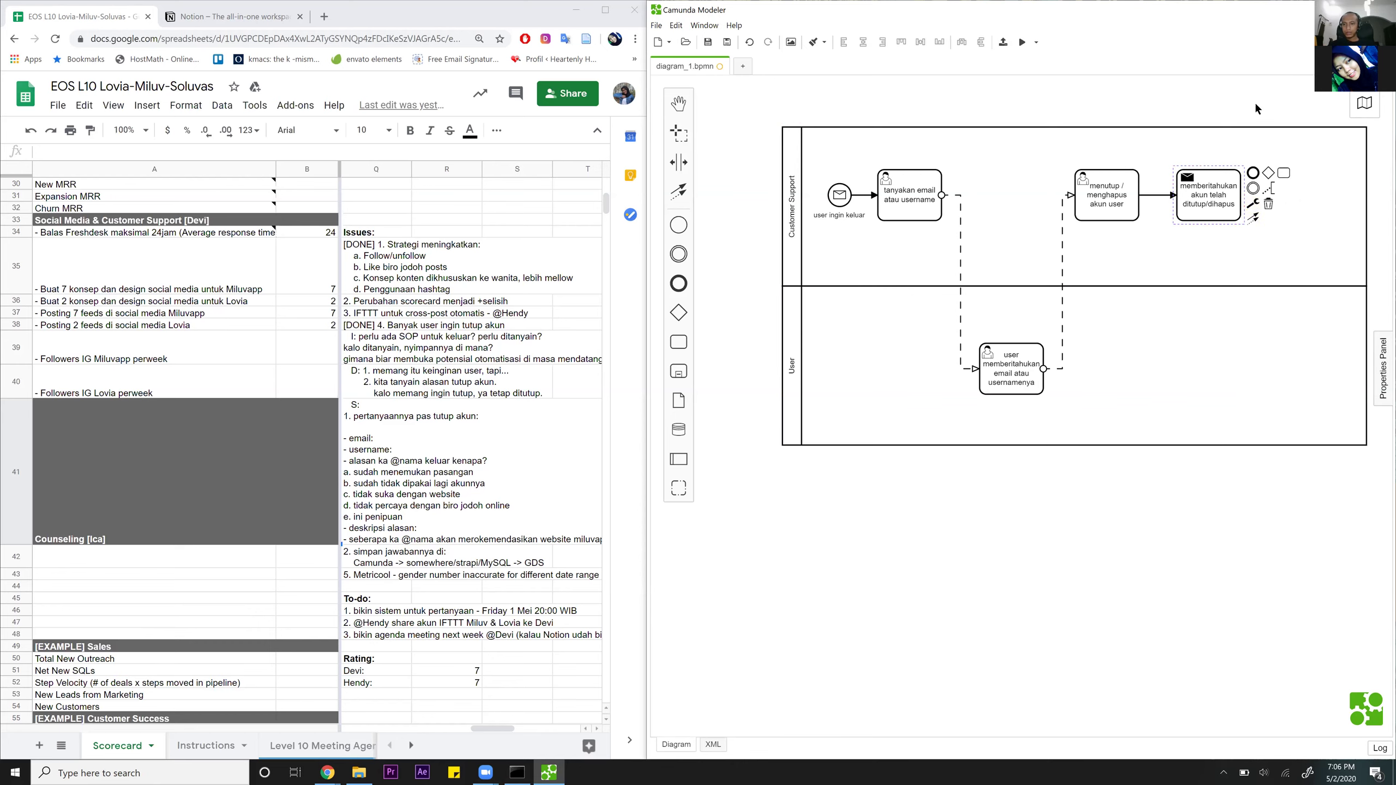
Append a Message Intermediate Catch Event to the "memberitahukan akun telah ditutup/dihapus" task and move it into the User pool directly below.
{"action": "left_click", "coordinate": [1253, 189]}
{"action": "left_click", "coordinate": [1319, 217]}
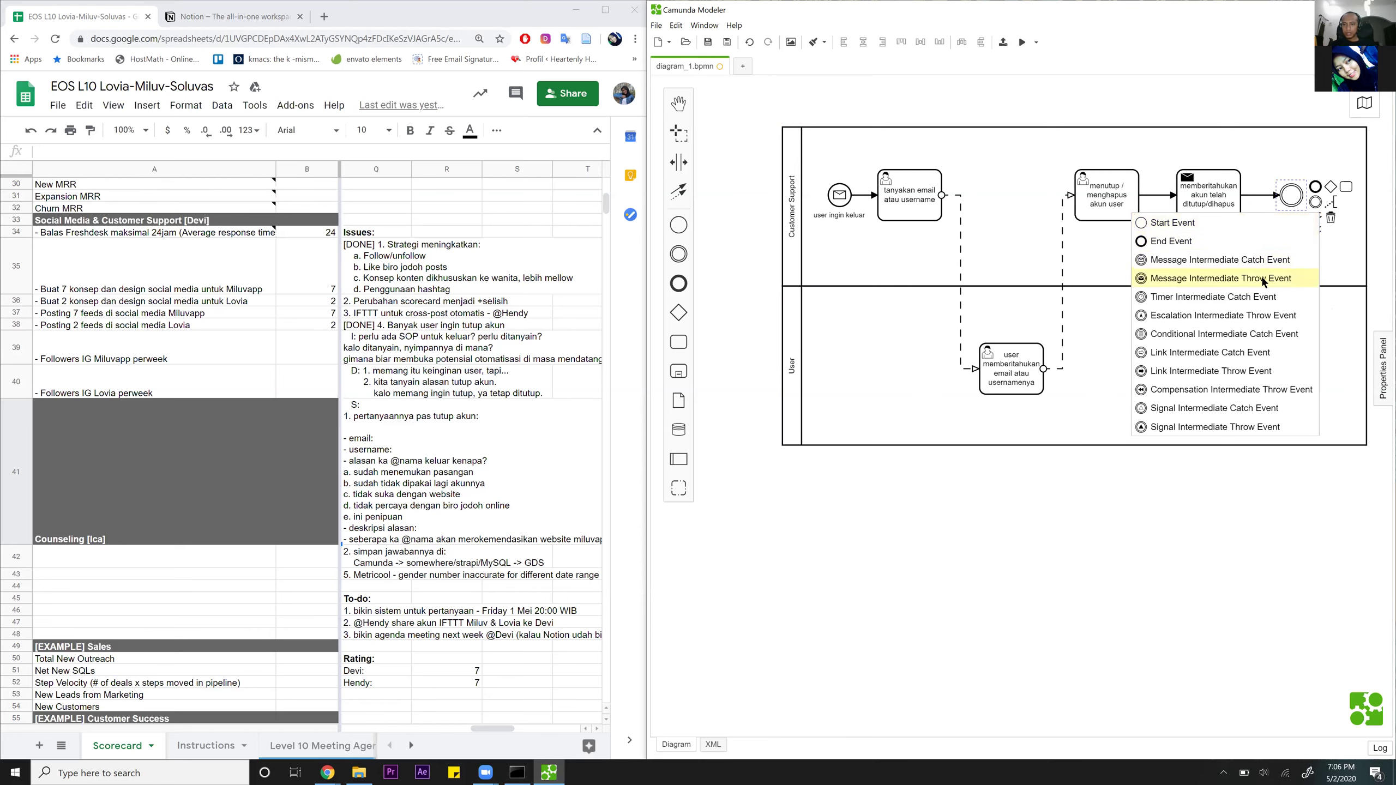
{"action": "left_click", "coordinate": [1236, 260]}
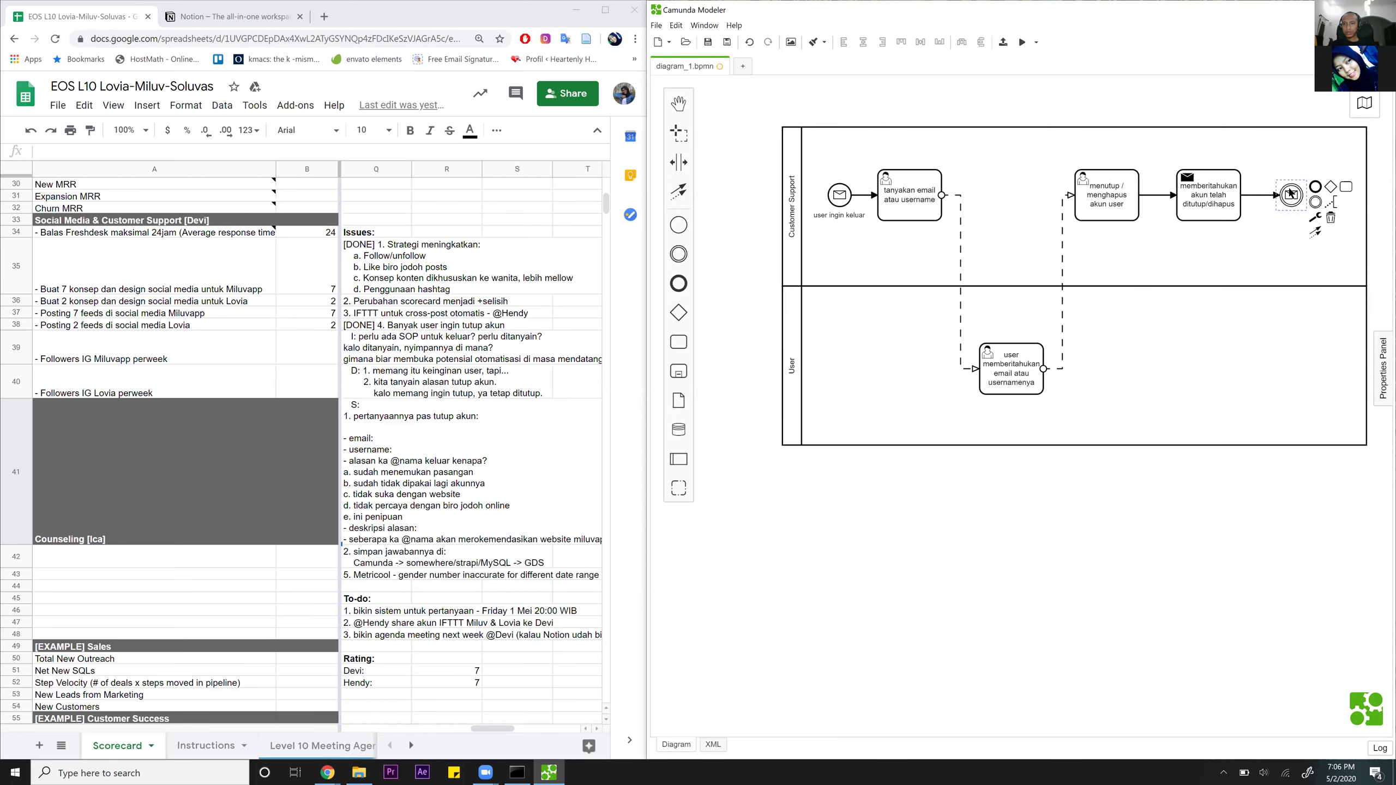
{"action": "left_click_drag", "start_coordinate": [1291, 195], "coordinate": [1203, 364]}
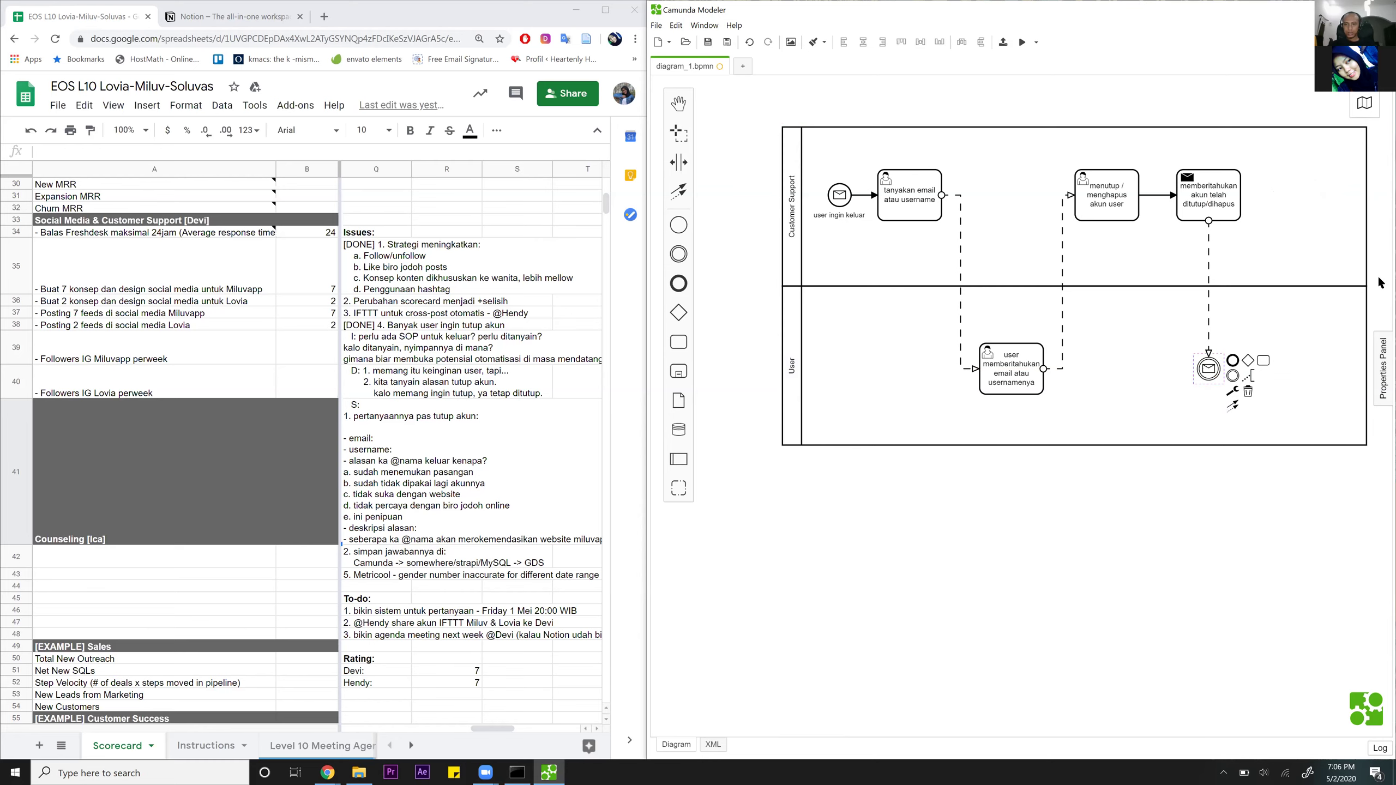
Append an end event to the message catch event and label the catch event "user menerima pemberitahuan akun telah ditutup/dihapus".
{"action": "double_click", "coordinate": [1209, 372]}
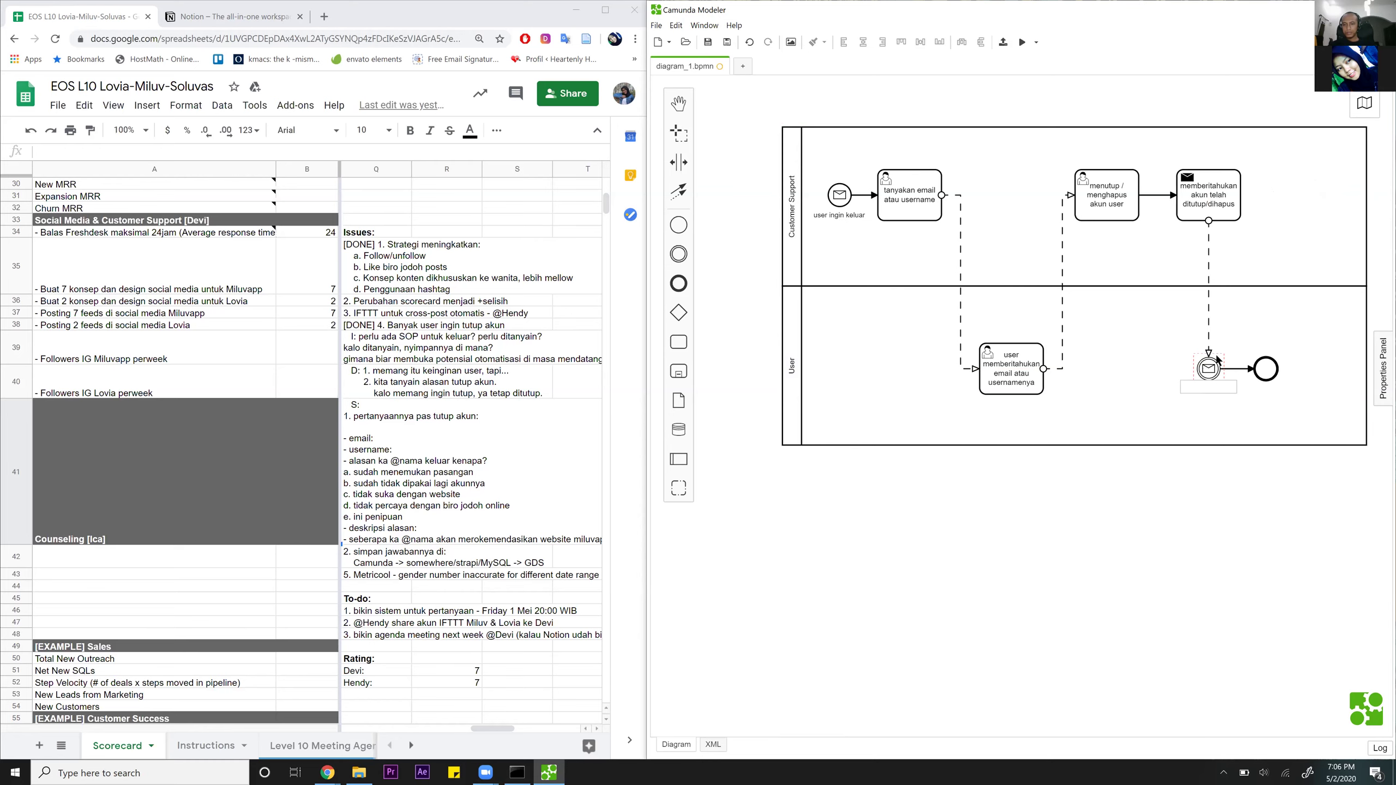
{"action": "type", "text": "user menerima pemberitahuan akun"}
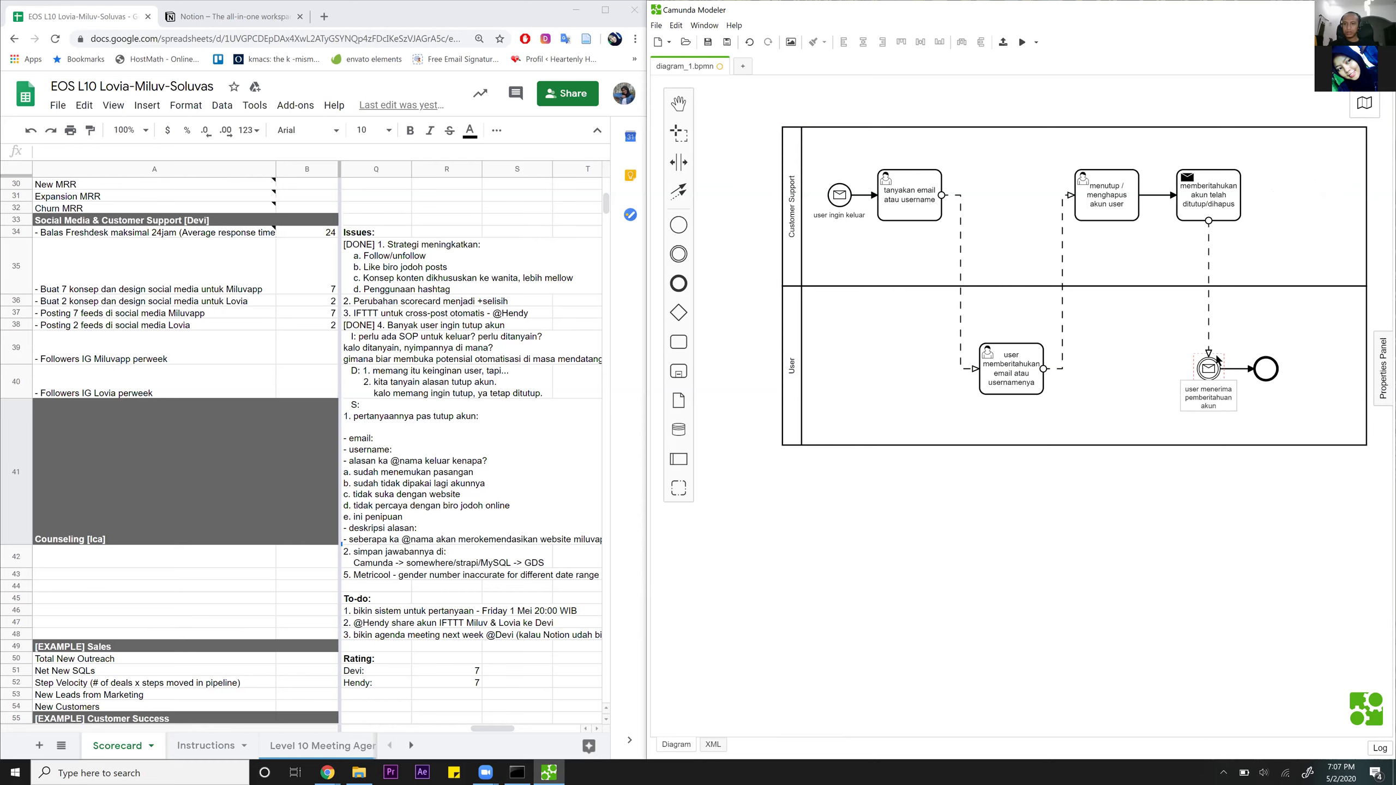
{"action": "type", "text": " d"}
{"action": "type", "text": "itutup"}
{"action": "type", "text": "/dihapus"}
{"action": "type", "text": "telah"}
Change the end event in the User pool to a Message End Event.
{"action": "left_click", "coordinate": [1266, 370]}
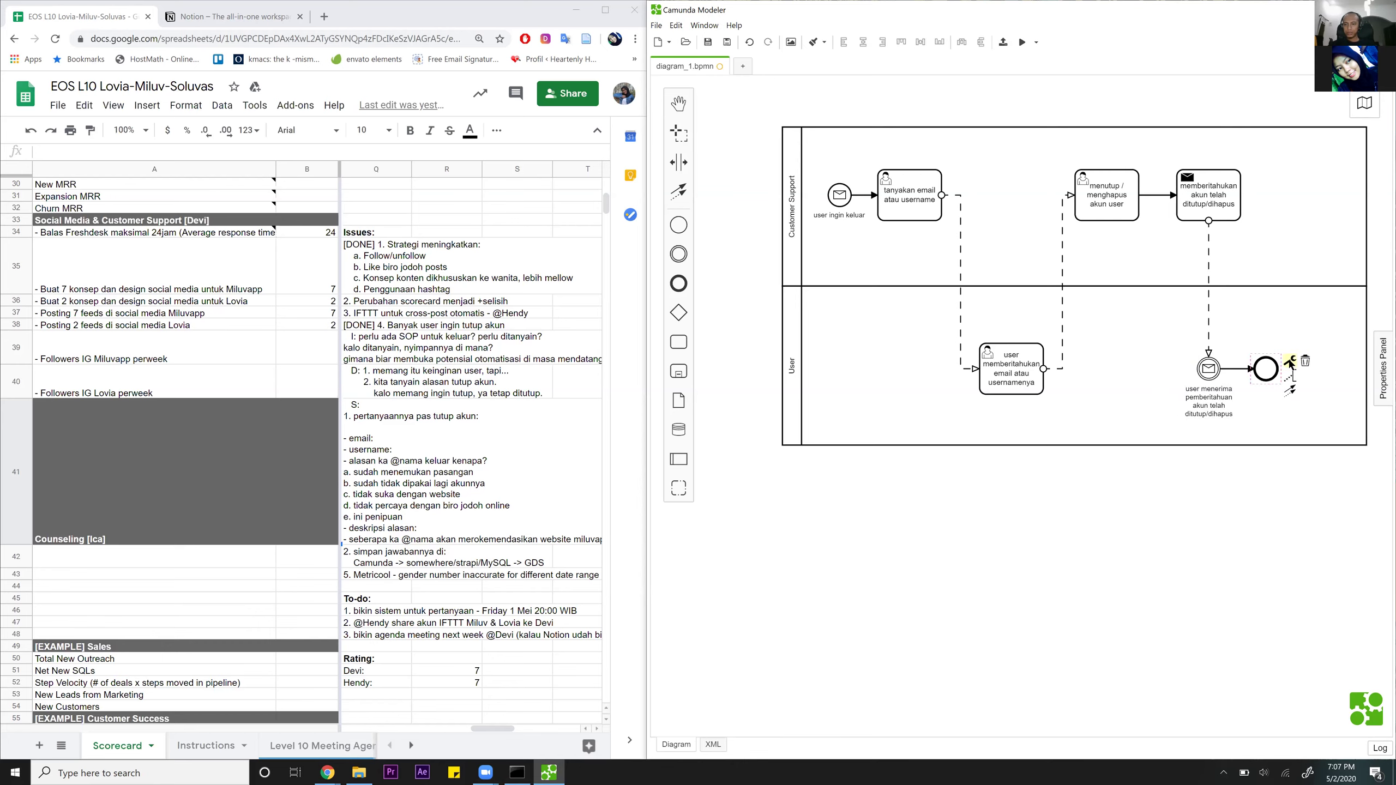
{"action": "left_click", "coordinate": [1290, 365]}
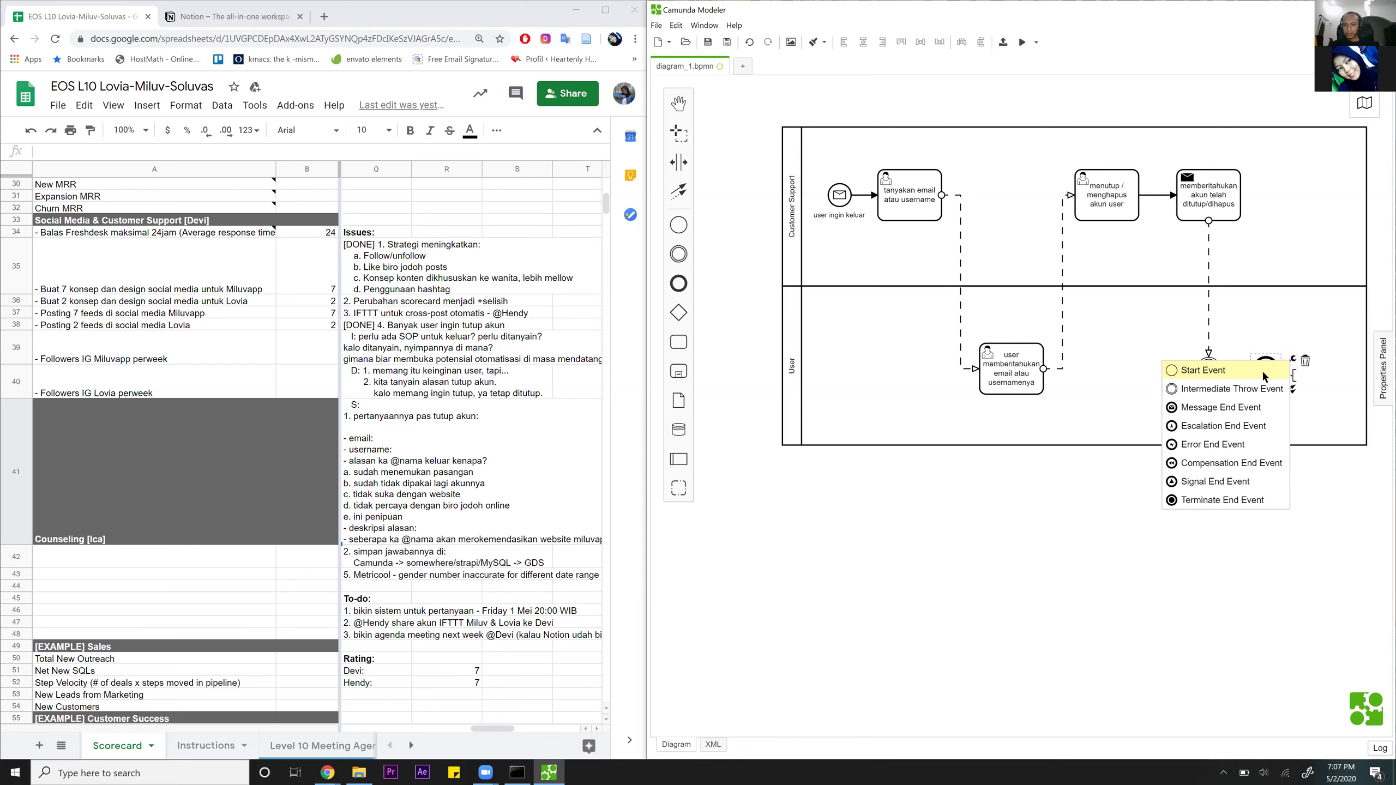
{"action": "left_click", "coordinate": [1237, 414]}
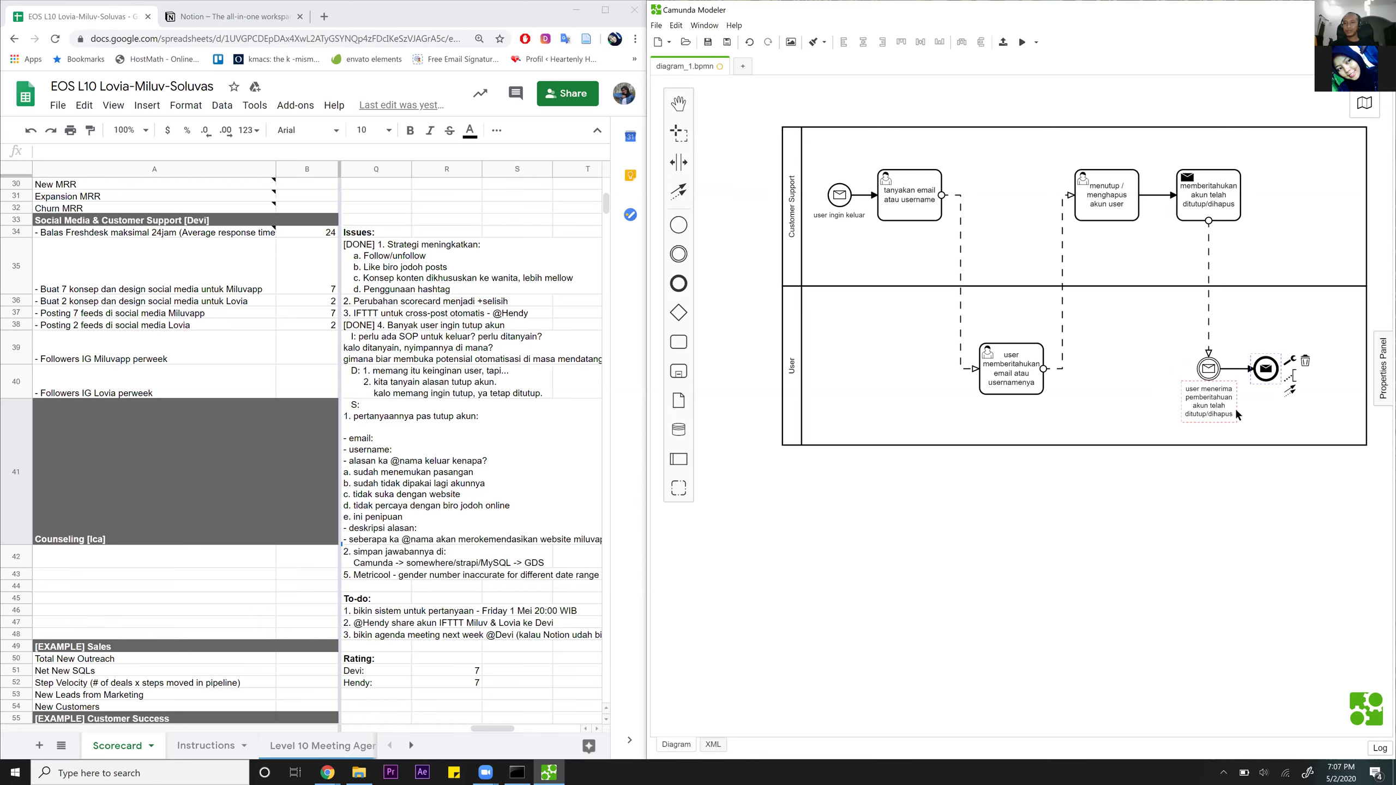
{"action": "left_click", "coordinate": [1208, 373]}
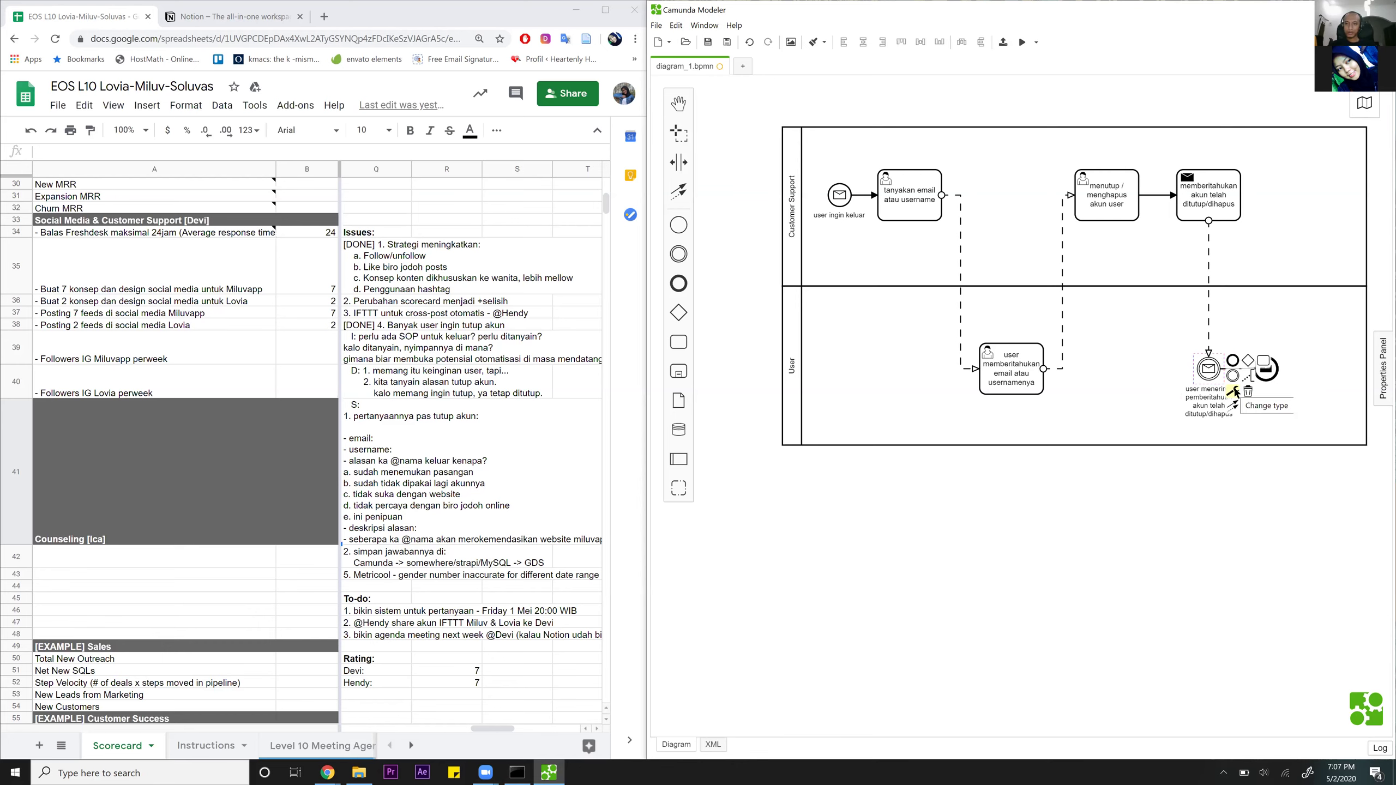
{"action": "left_click", "coordinate": [1234, 392]}
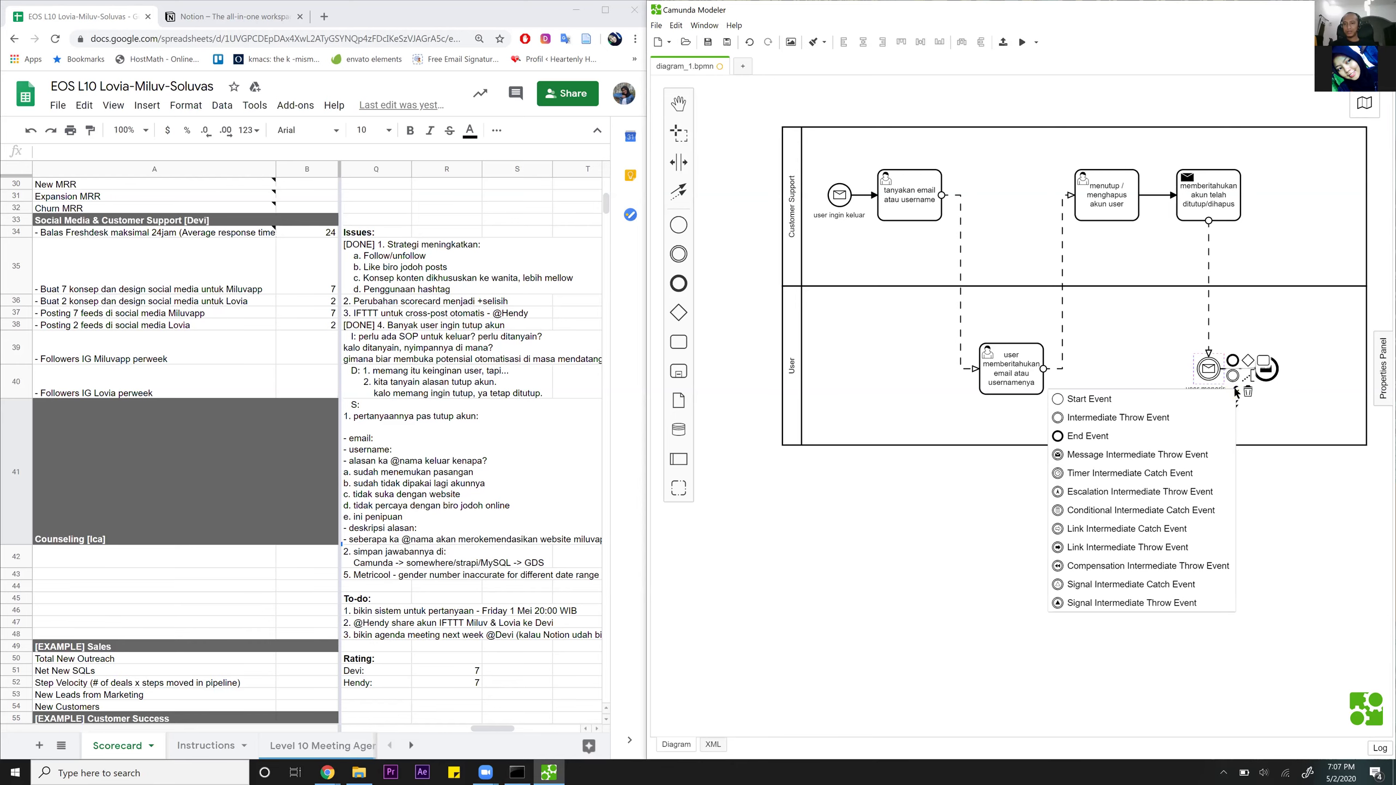
{"action": "left_click", "coordinate": [1290, 490]}
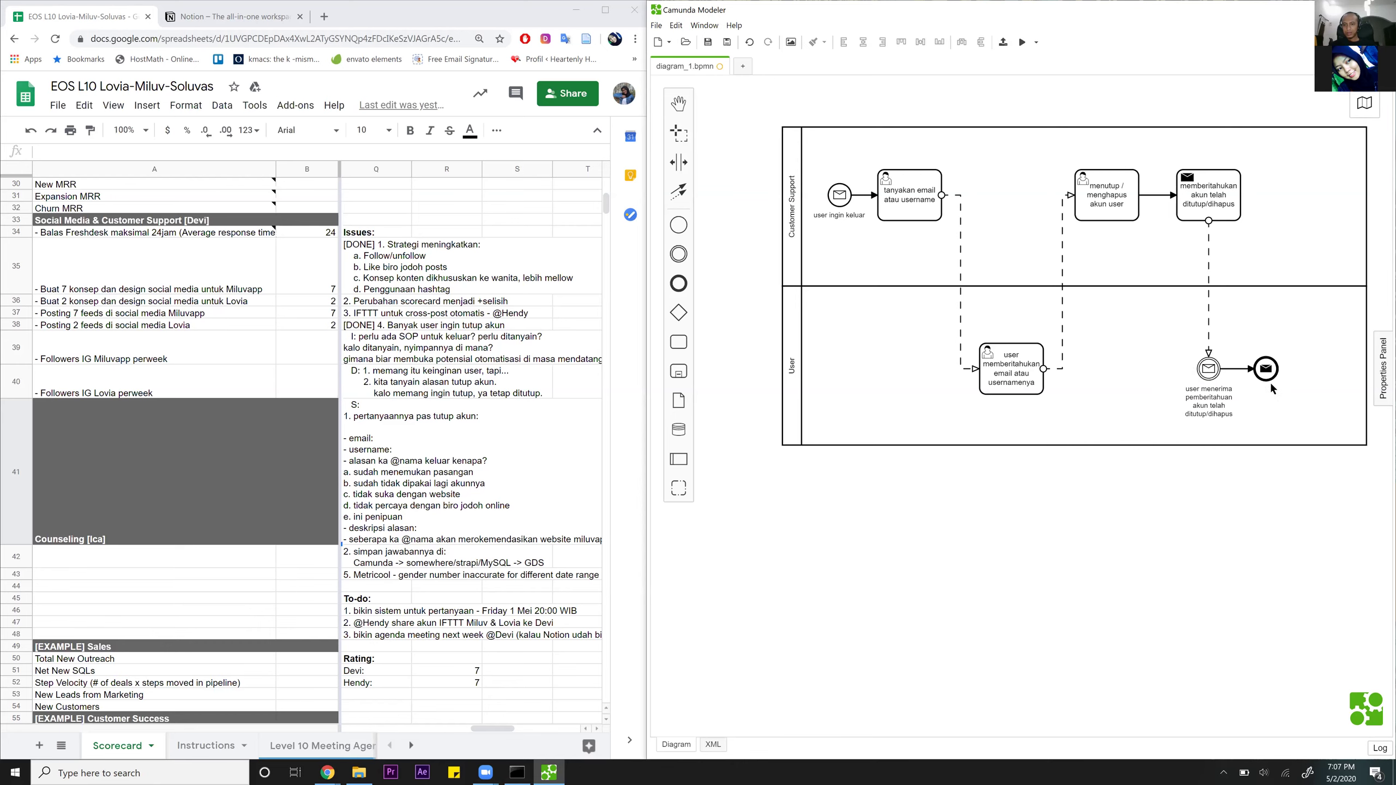
Copy the label text of the message catch event in the User pool.
{"action": "left_click_drag", "start_coordinate": [1270, 376], "coordinate": [1211, 371]}
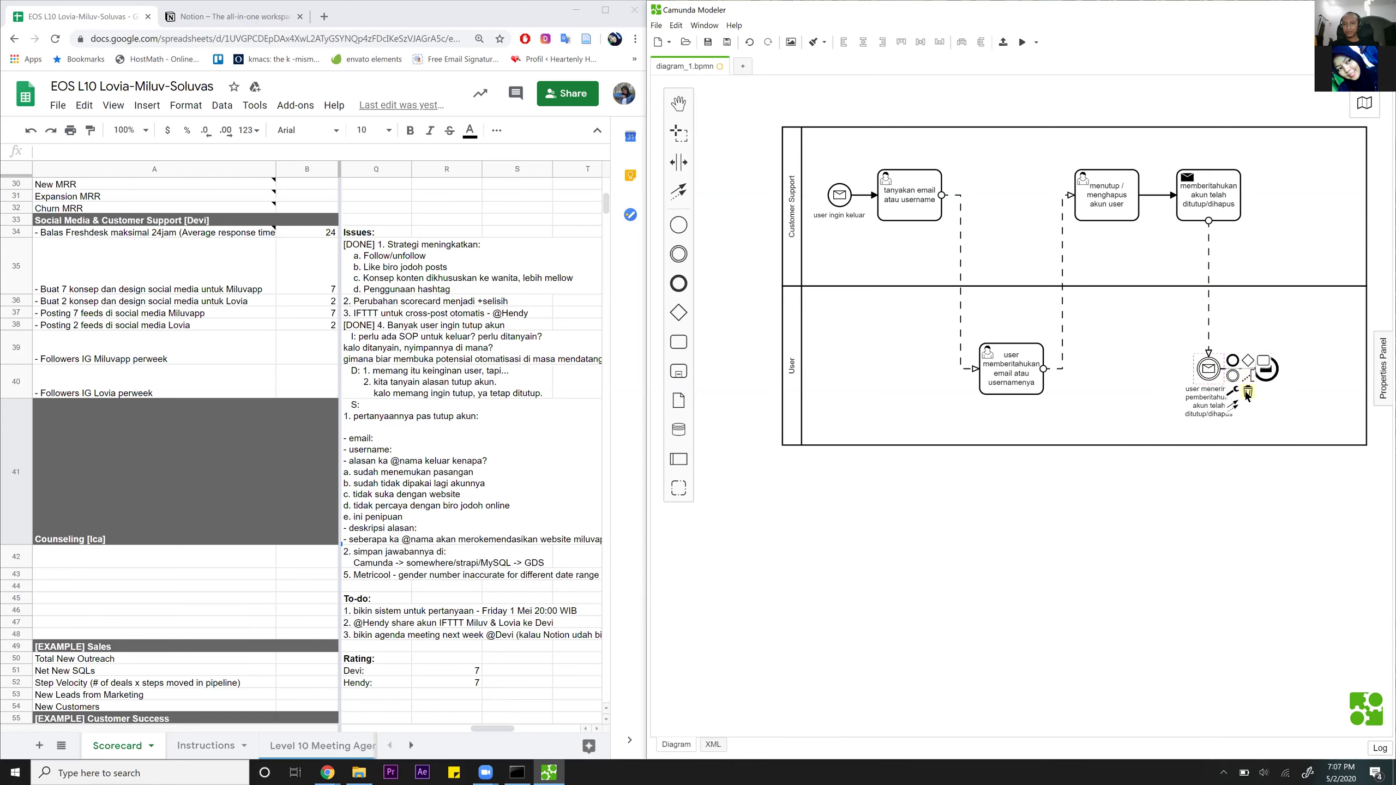
{"action": "double_click", "coordinate": [1207, 407]}
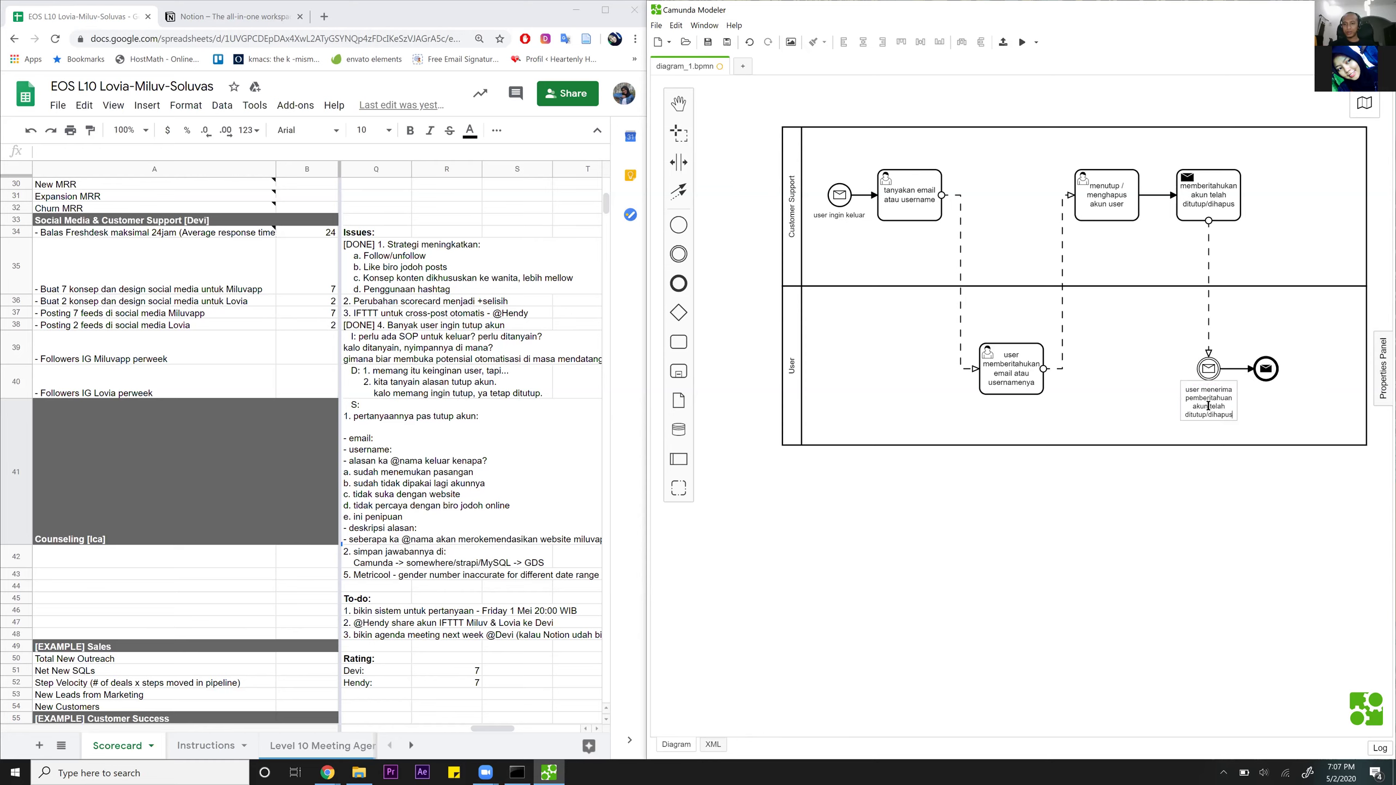
{"action": "key", "text": "ctrl+a"}
{"action": "key", "text": "ctrl+c"}
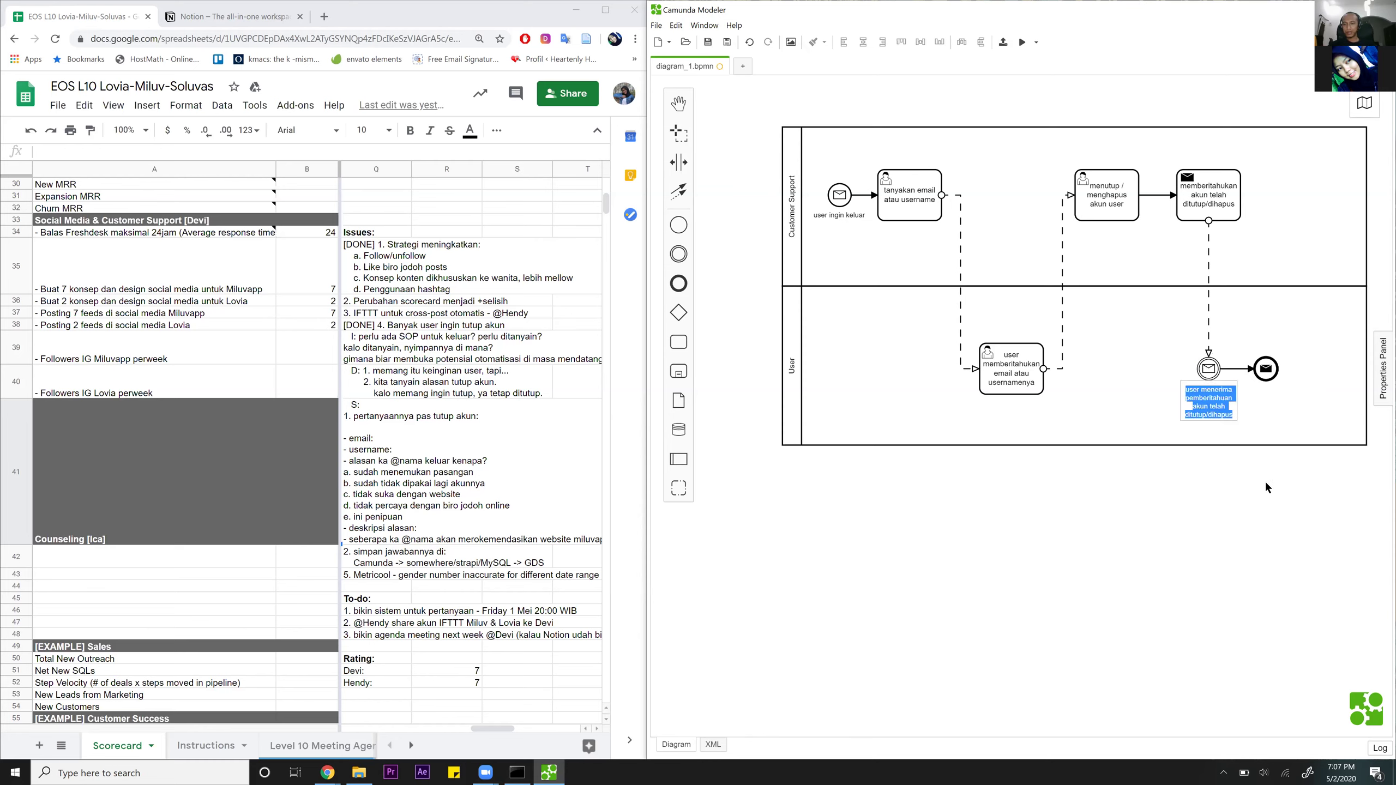
{"action": "left_click", "coordinate": [1269, 492]}
Replace the message catch event with the message end event, giving it the copied label "user menerima pemberitahuan akun telah ditutup/dihapus".
{"action": "left_click", "coordinate": [1209, 373]}
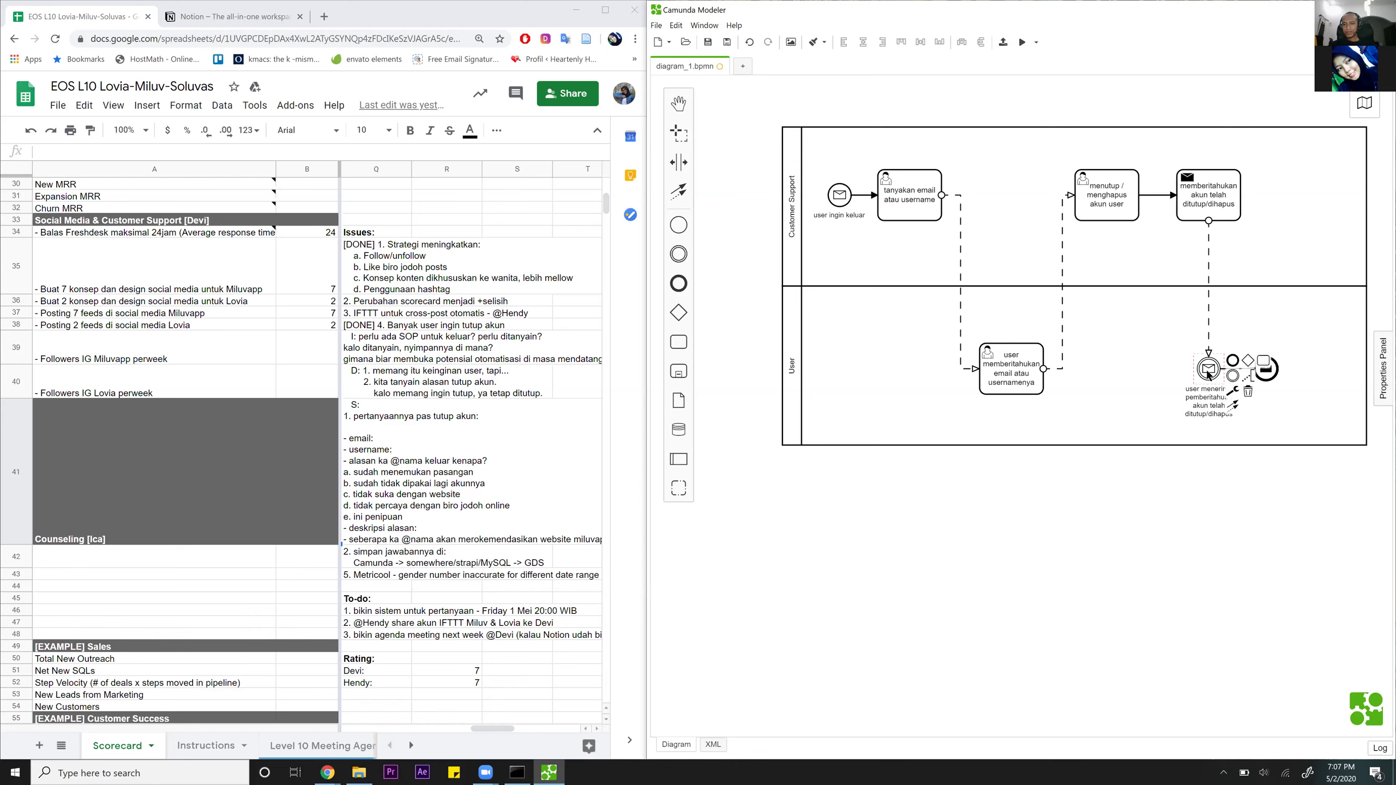
{"action": "left_click", "coordinate": [1250, 391]}
{"action": "left_click_drag", "start_coordinate": [1264, 369], "coordinate": [1215, 368]}
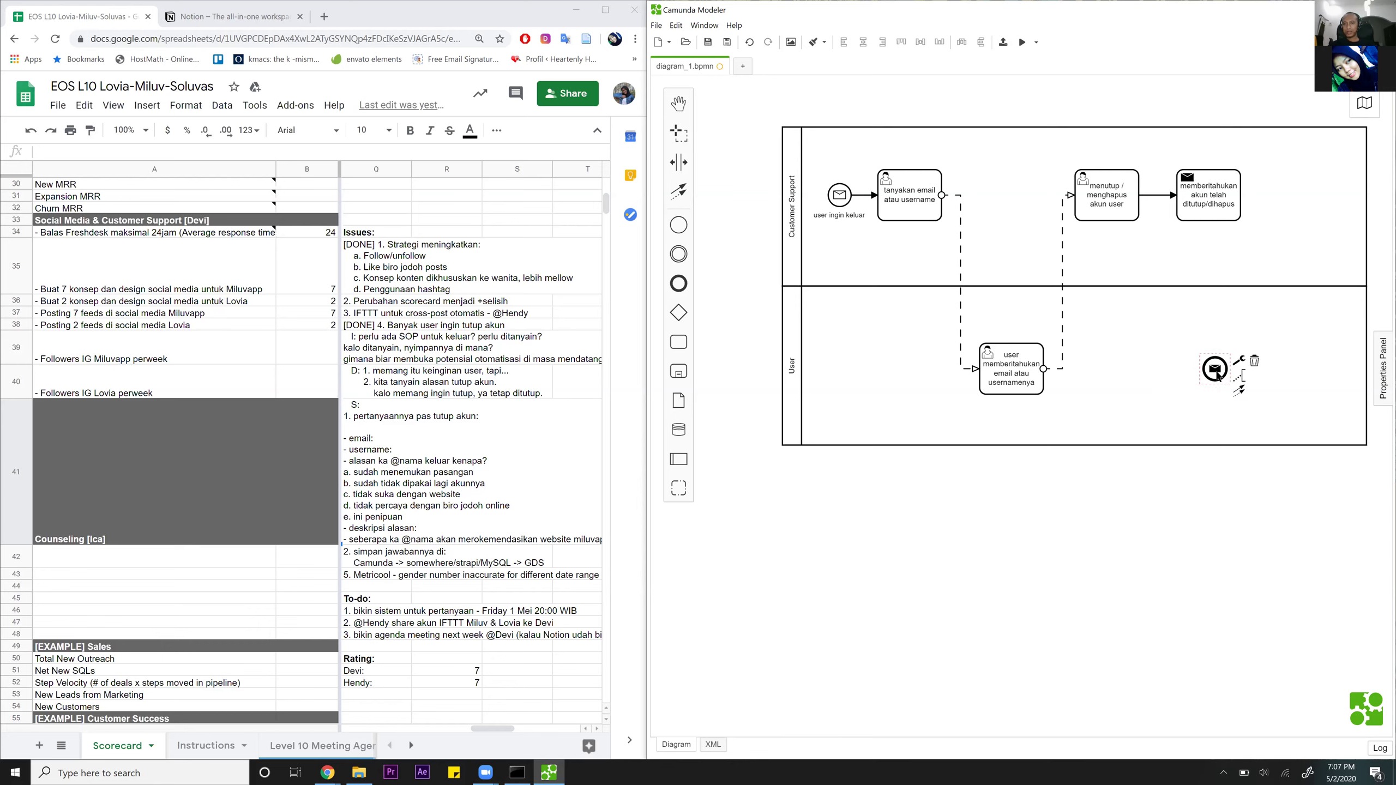
{"action": "key", "text": "ctrl+v"}
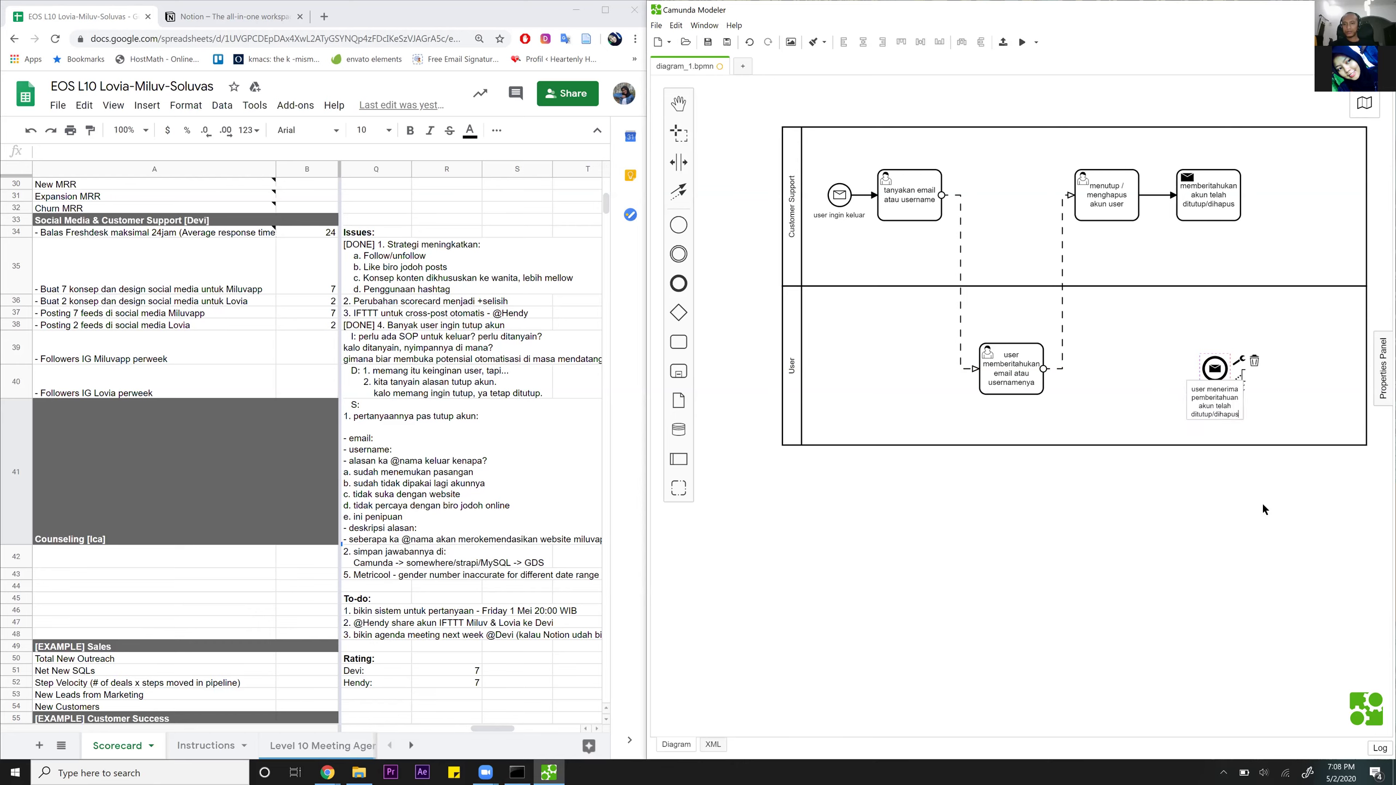
{"action": "left_click", "coordinate": [1262, 491]}
Try to connect the "memberitahukan akun telah ditutup/dihapus" task to the message end event with a message flow.
{"action": "left_click", "coordinate": [1208, 187]}
{"action": "left_click_drag", "start_coordinate": [1259, 222], "coordinate": [1215, 366]}
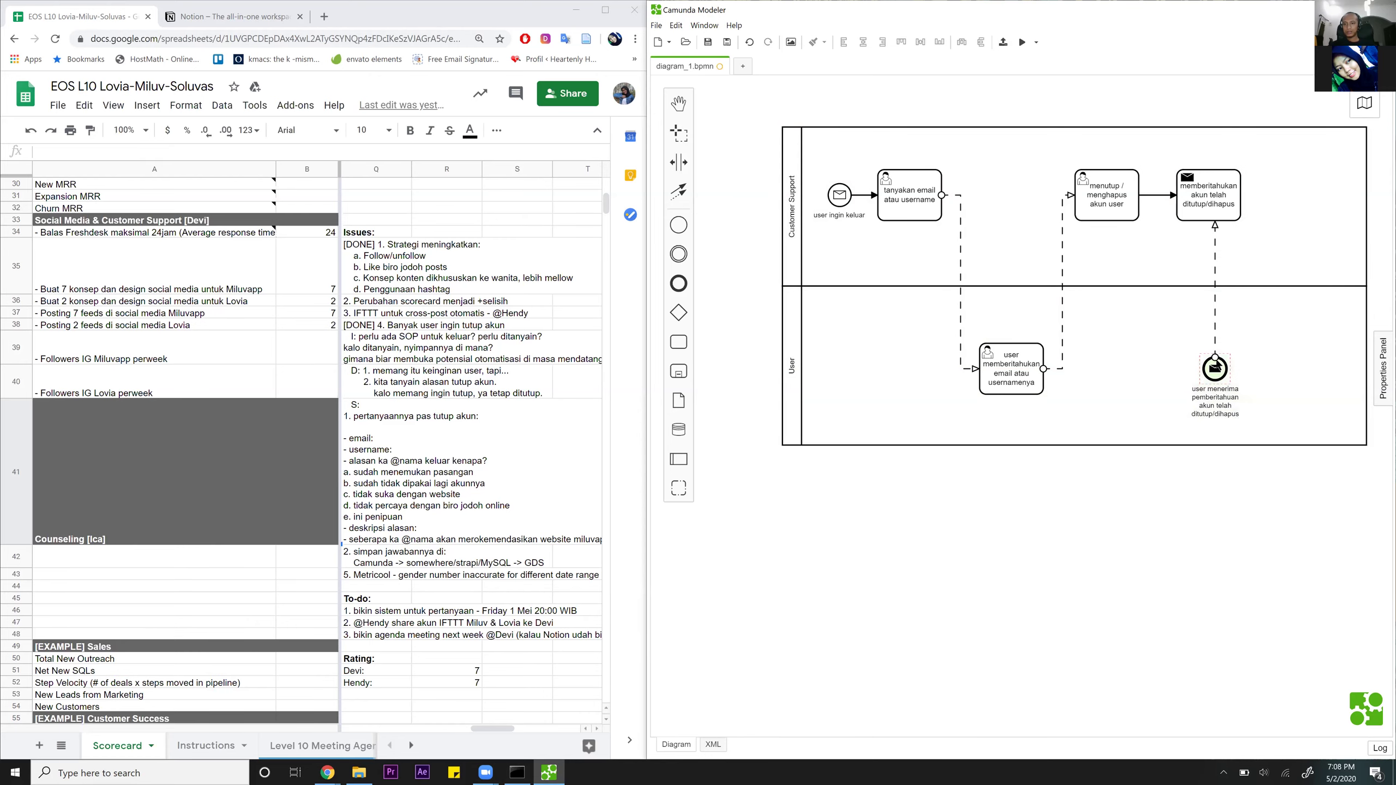
{"action": "left_click", "coordinate": [1217, 250]}
{"action": "left_click", "coordinate": [1230, 227]}
{"action": "left_click_drag", "start_coordinate": [1243, 396], "coordinate": [1202, 219]}
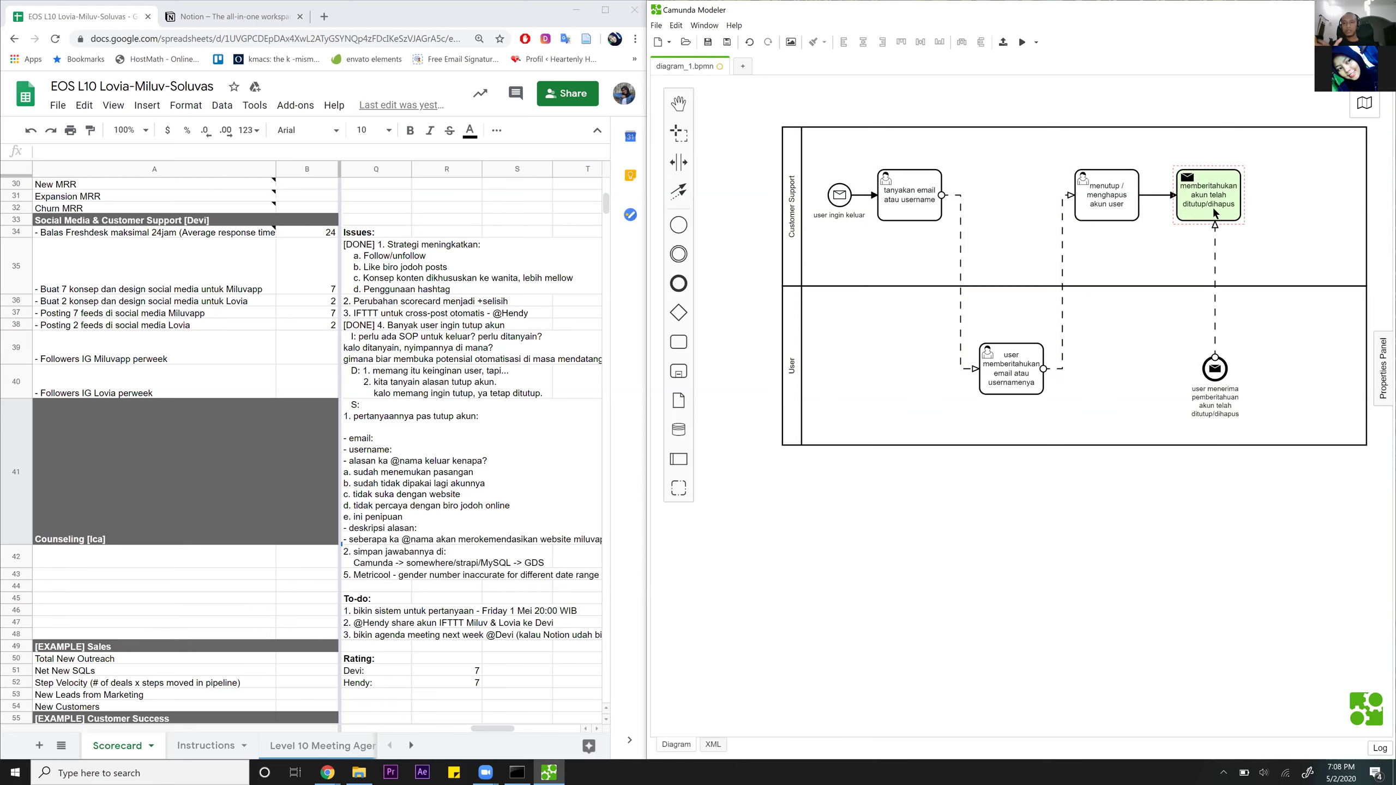
{"action": "left_click", "coordinate": [1212, 215]}
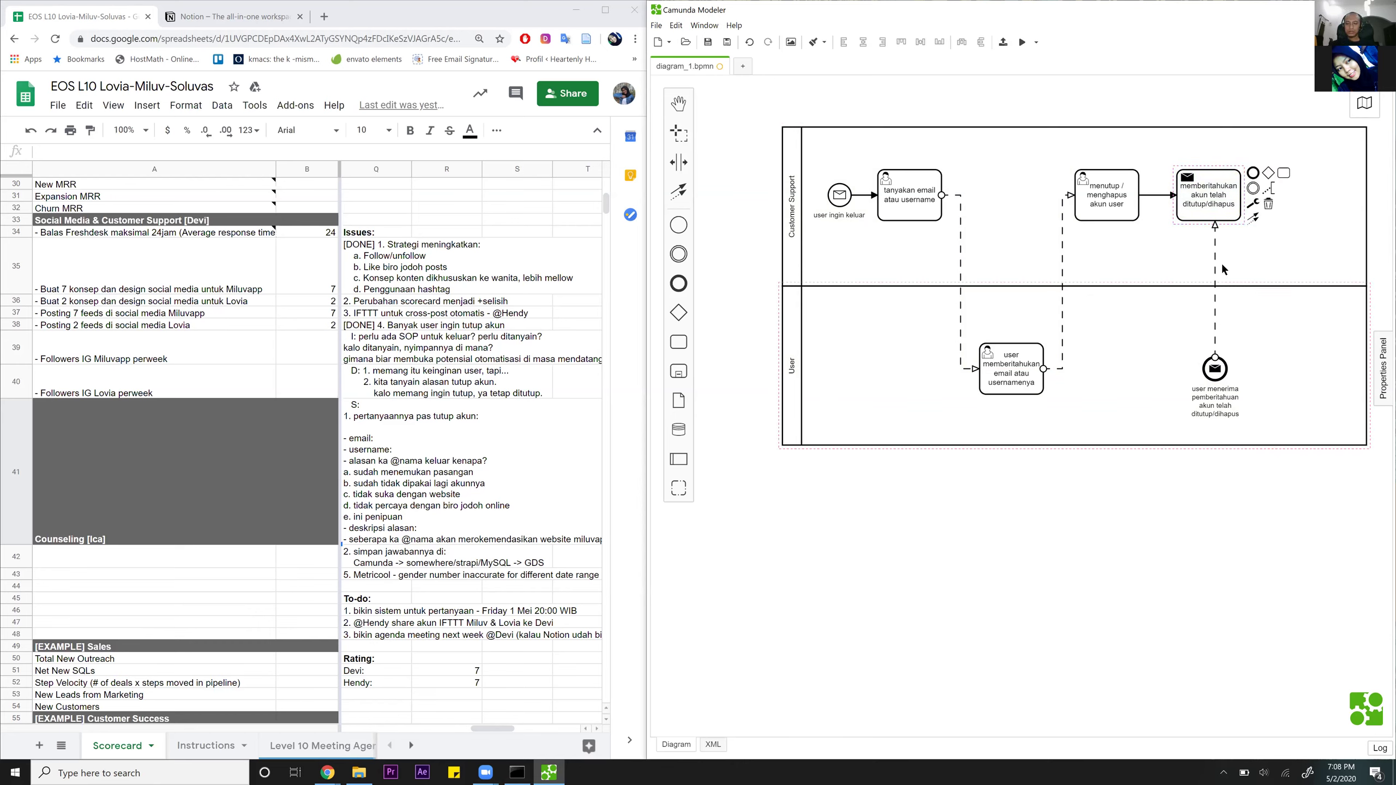
Undo the message flow and the replacement of the message catch event in the User pool.
{"action": "left_click", "coordinate": [1267, 484]}
{"action": "key", "text": "ctrl+z"}
{"action": "key", "text": "ctrl+z"}
{"action": "key", "text": "ctrl+z"}
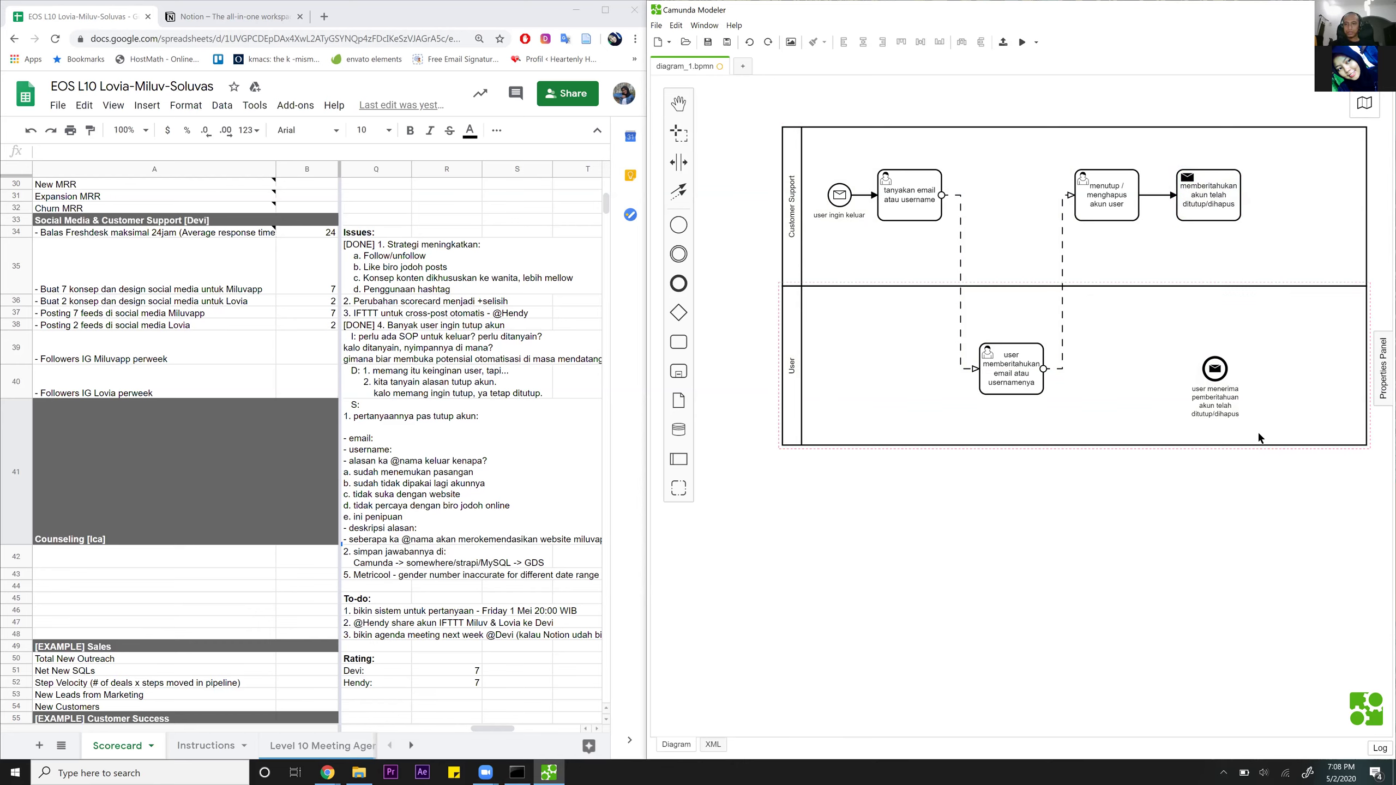
{"action": "key", "text": "ctrl+y"}
{"action": "key", "text": "ctrl+y"}
{"action": "key", "text": "ctrl+y"}
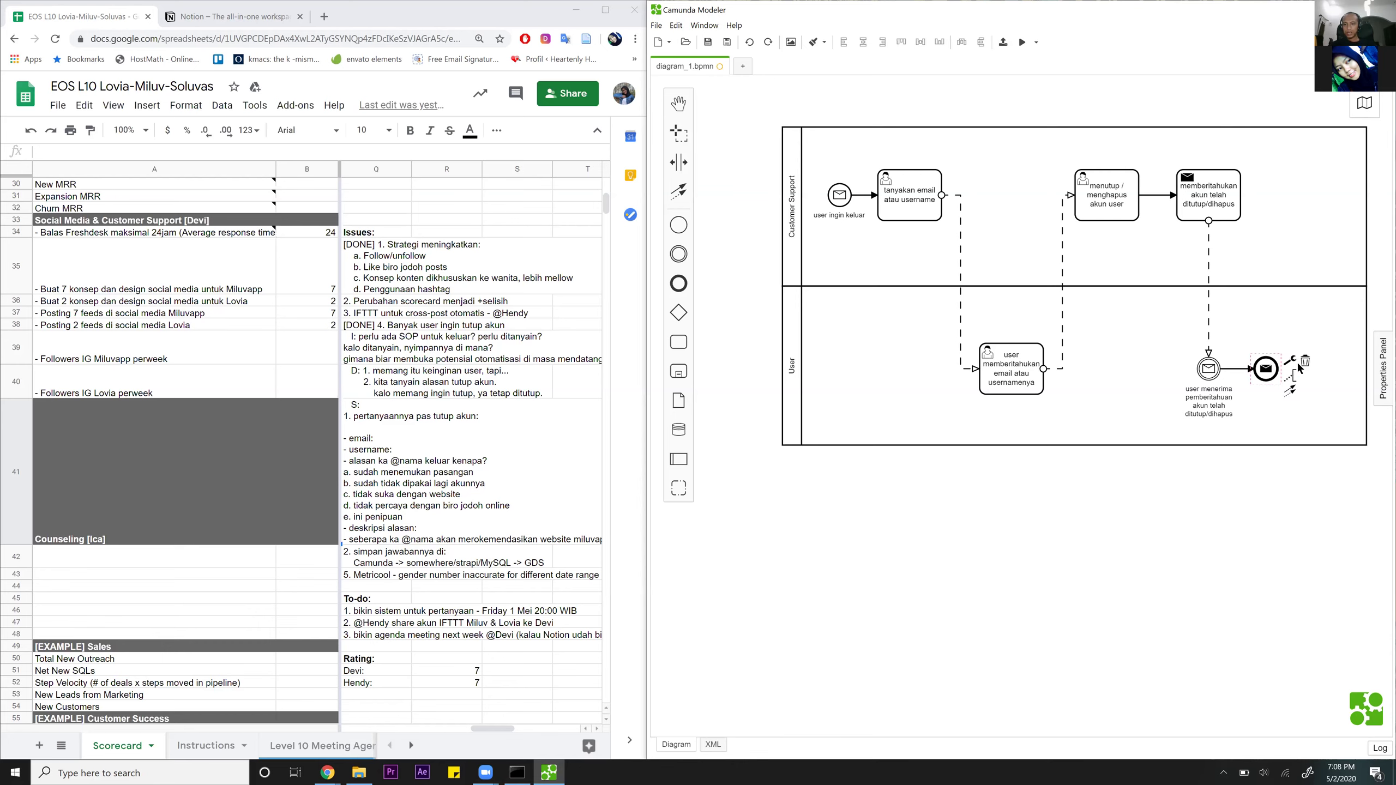
Change the message end event back to a plain End Event and label it "aku user telah selesai ditutp/dihapus".
{"action": "left_click", "coordinate": [1294, 362]}
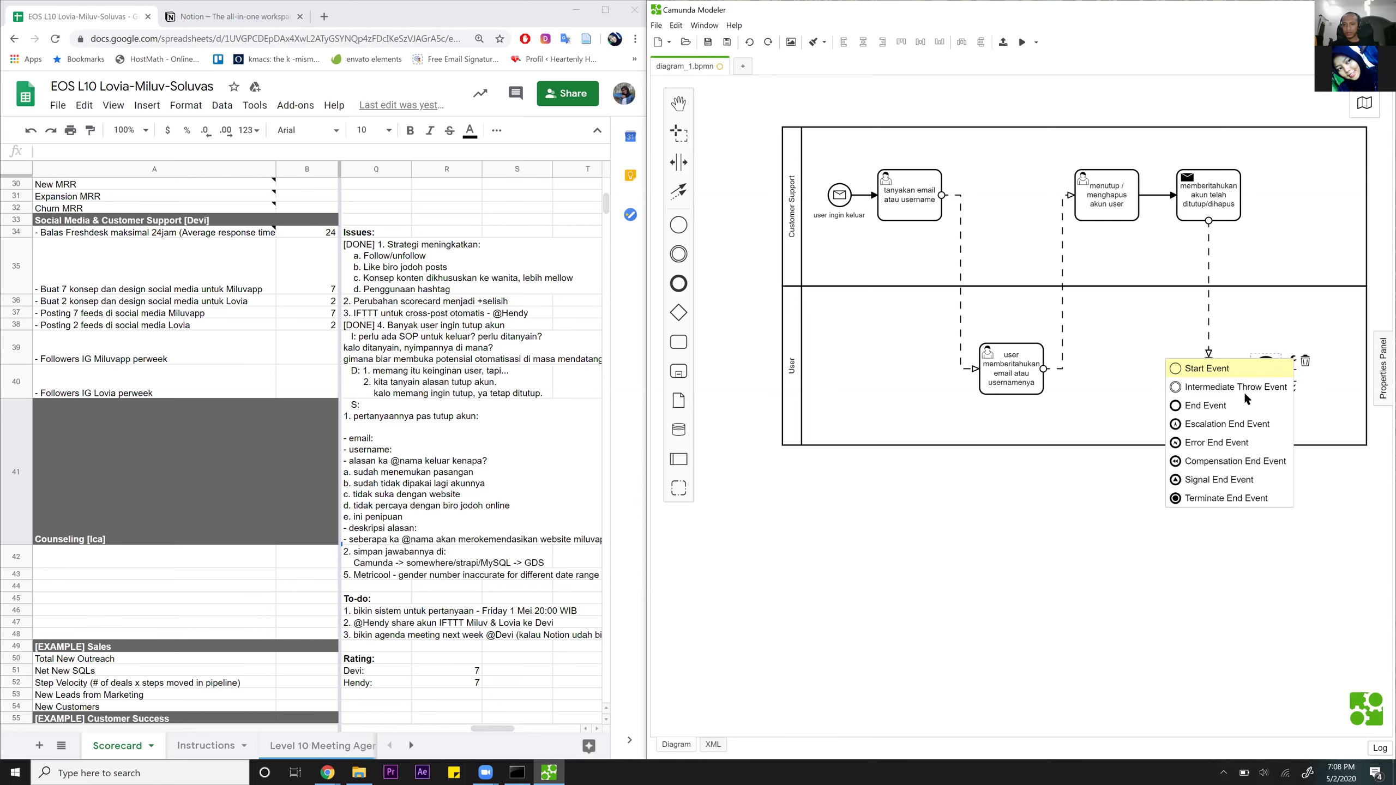
{"action": "left_click", "coordinate": [1214, 414]}
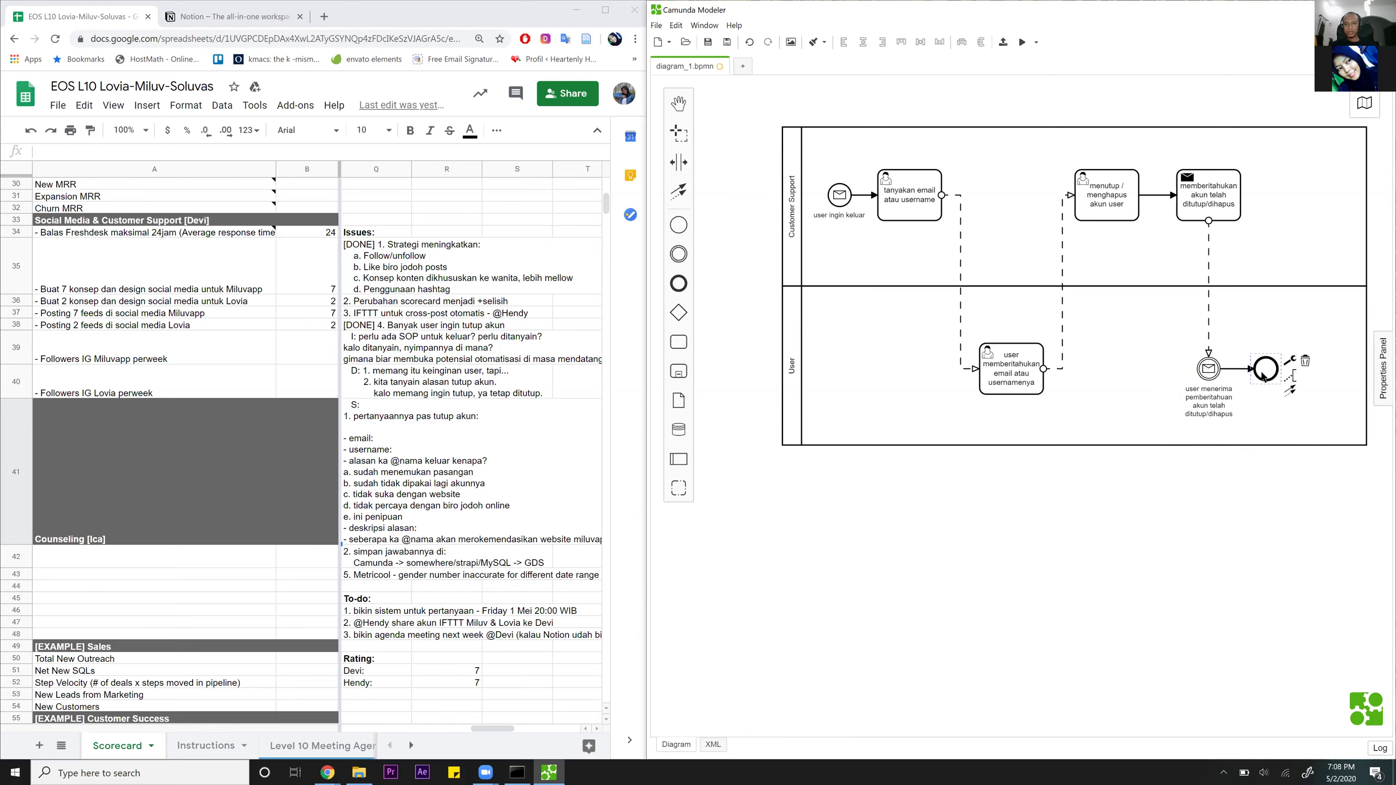
{"action": "double_click", "coordinate": [1267, 374]}
{"action": "type", "text": "user"}
{"action": "key", "text": "BackSpace"}
{"action": "key", "text": "BackSpace"}
{"action": "key", "text": "BackSpace"}
{"action": "type", "text": "aku user telah selesai ditutp/dig"}
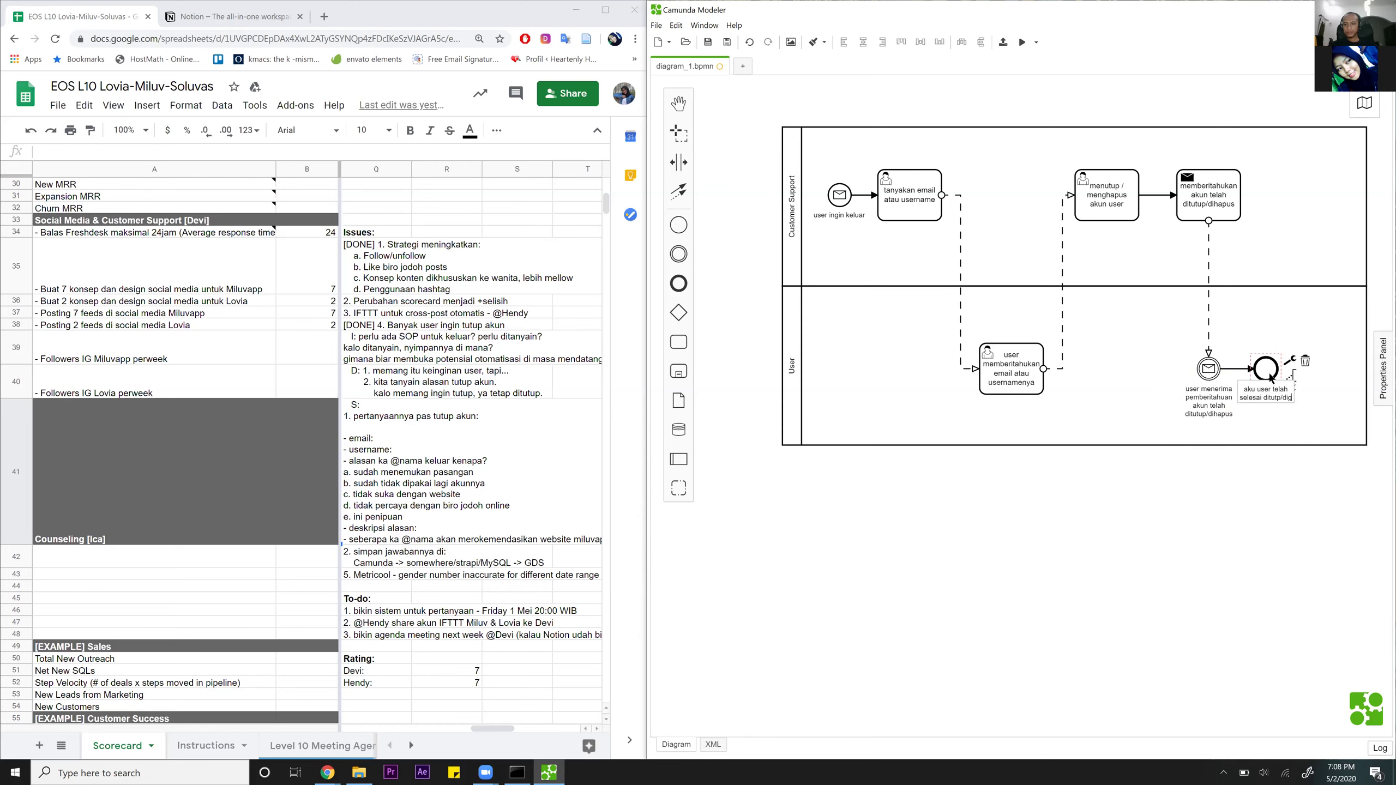
{"action": "key", "text": "BackSpace"}
{"action": "type", "text": "hapus"}
{"action": "left_click", "coordinate": [1262, 484]}
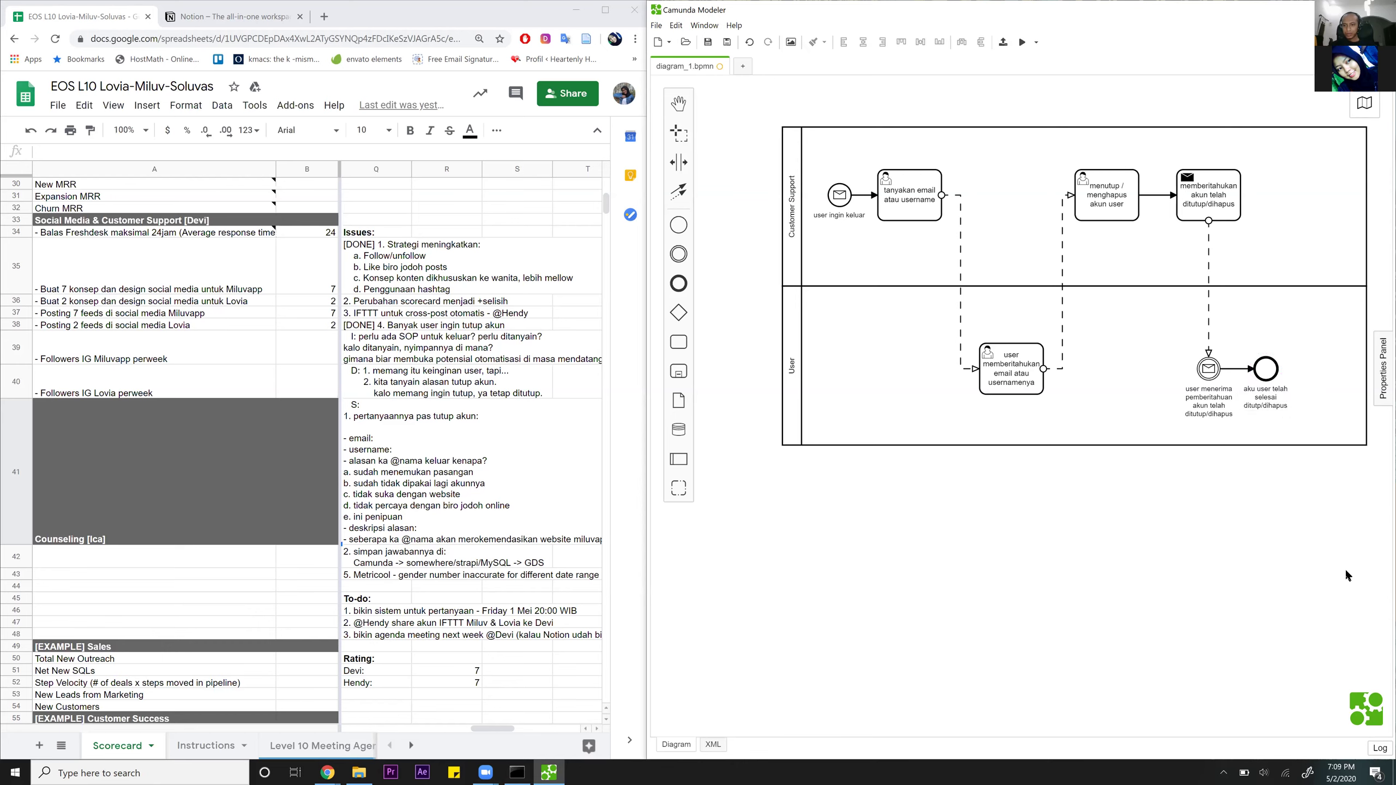
Correct the end event's label to "akun user telah selesai ditutup/dihapus".
{"action": "double_click", "coordinate": [1289, 405]}
{"action": "type", "text": "n"}
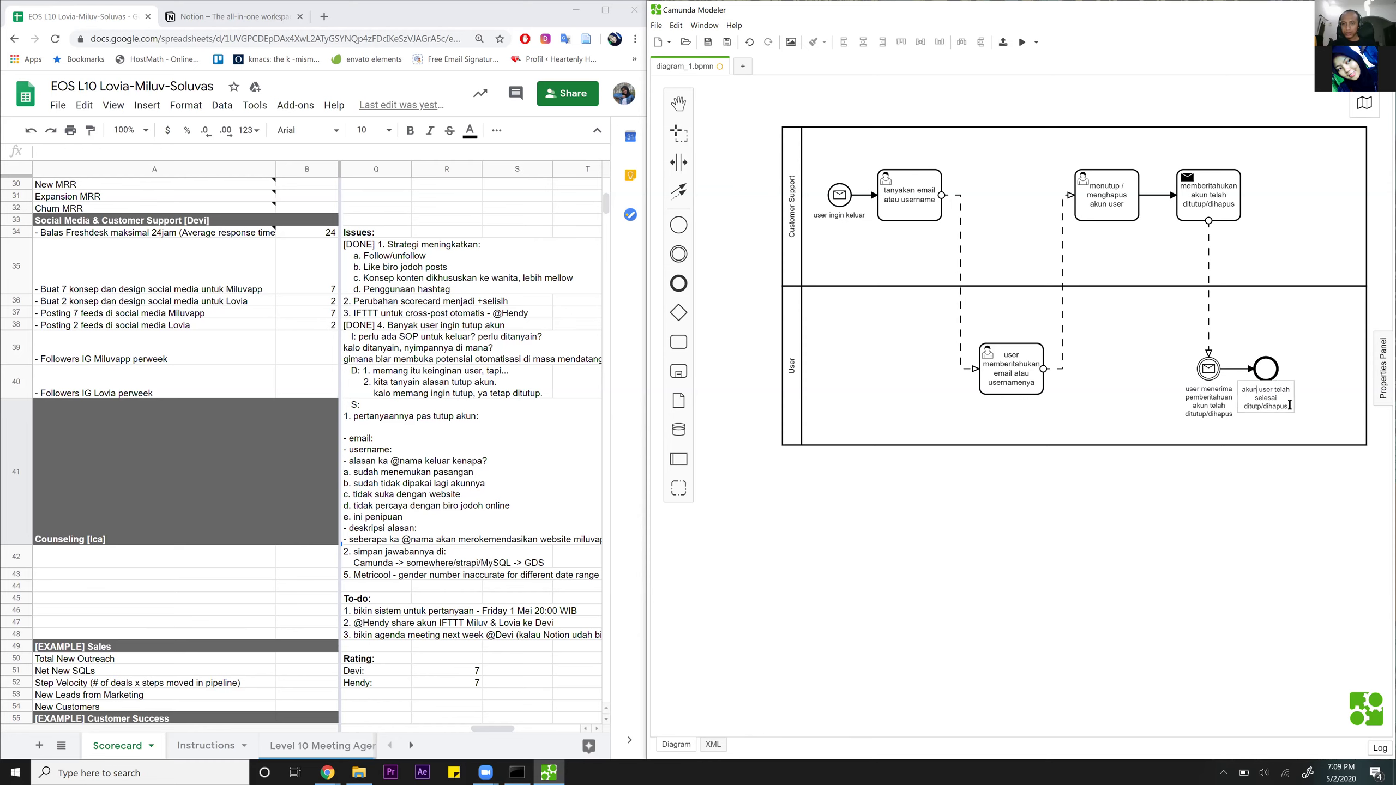
{"action": "left_click", "coordinate": [1259, 407]}
{"action": "type", "text": "u"}
{"action": "left_click", "coordinate": [1278, 482]}
{"action": "left_click_drag", "start_coordinate": [1306, 380], "coordinate": [1280, 404]}
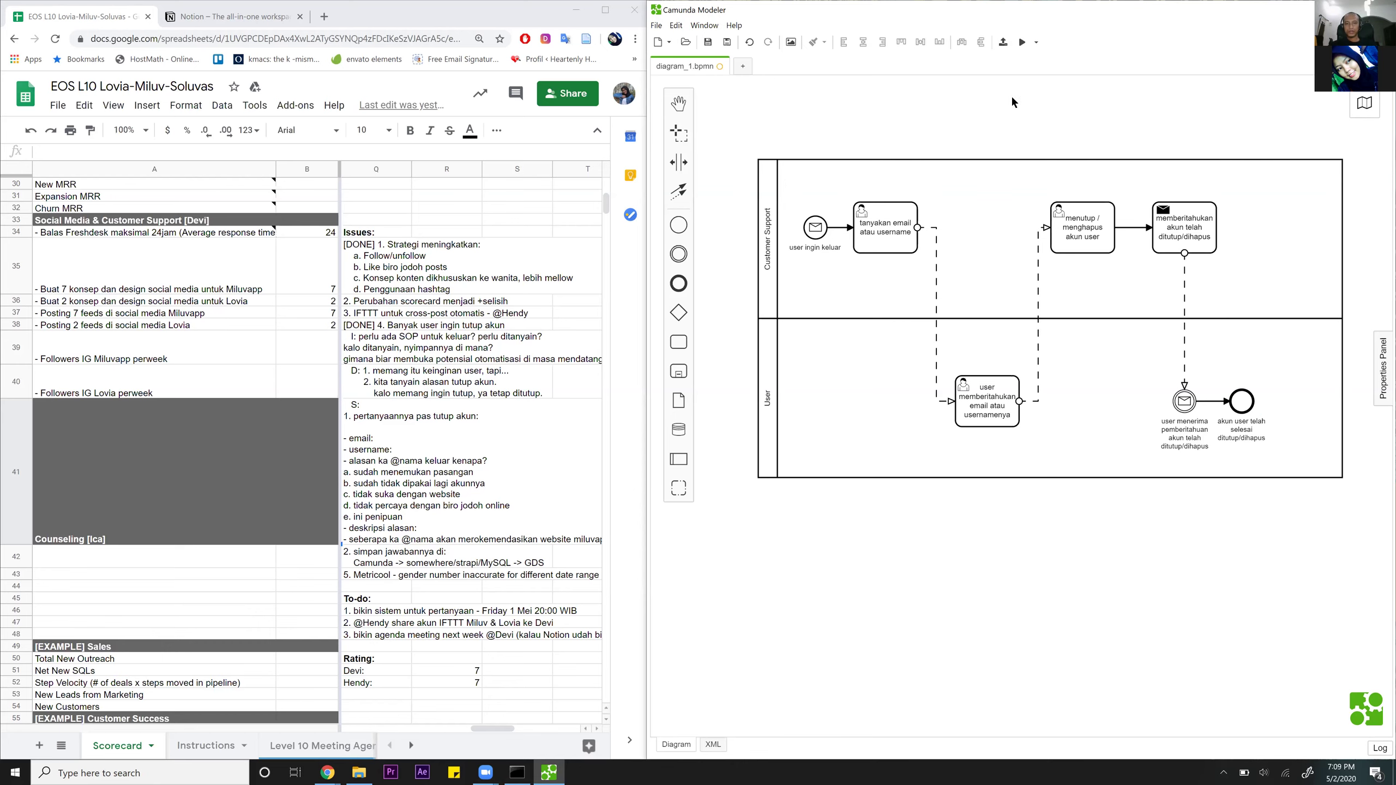
Save the diagram as proses-bisnis_hapus-akun_V1.bpmn in the Heartenly folder, and save a copy as proses-bisnis_hapus-akun_V2.bpmn.
{"action": "left_click", "coordinate": [656, 26]}
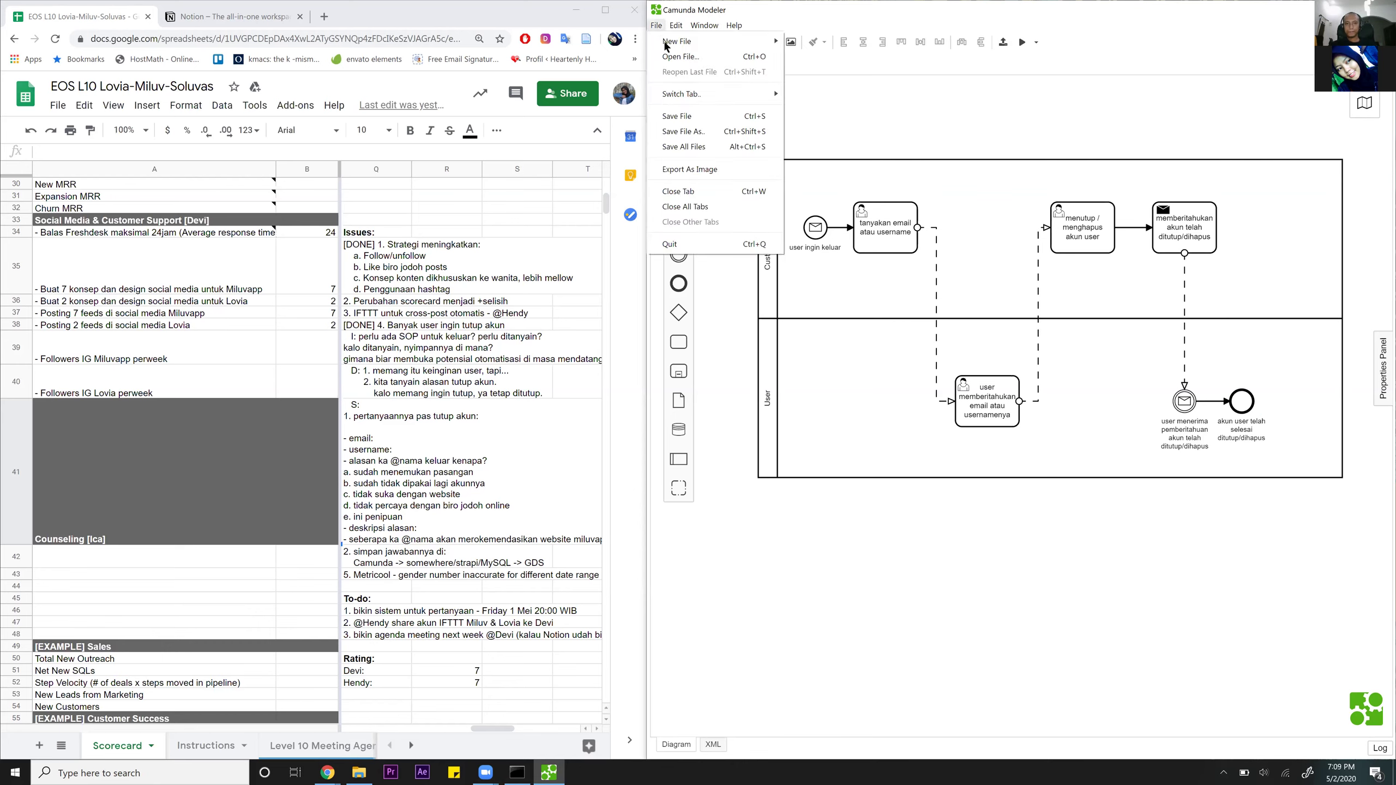
{"action": "left_click", "coordinate": [682, 117]}
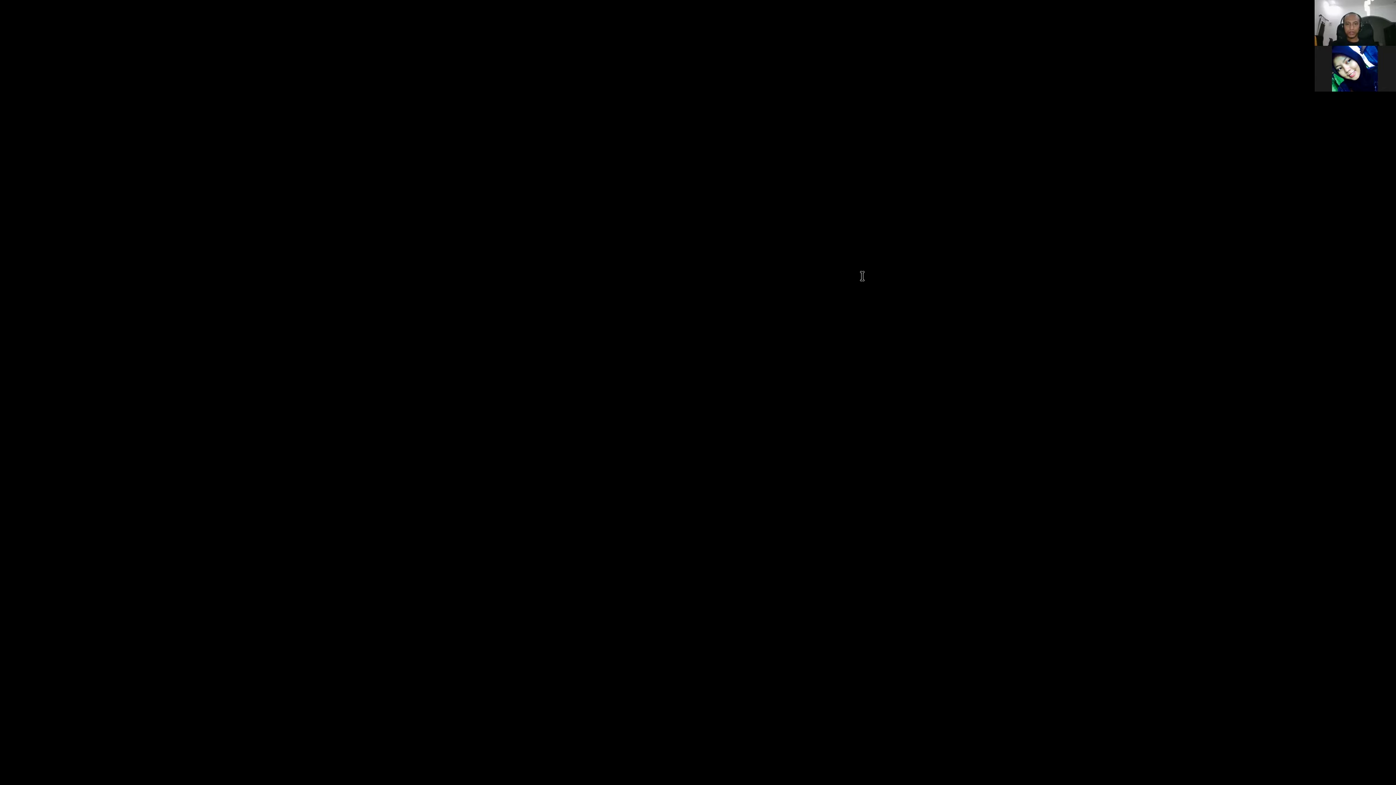
{"action": "key", "text": "ctrl+shift+s"}
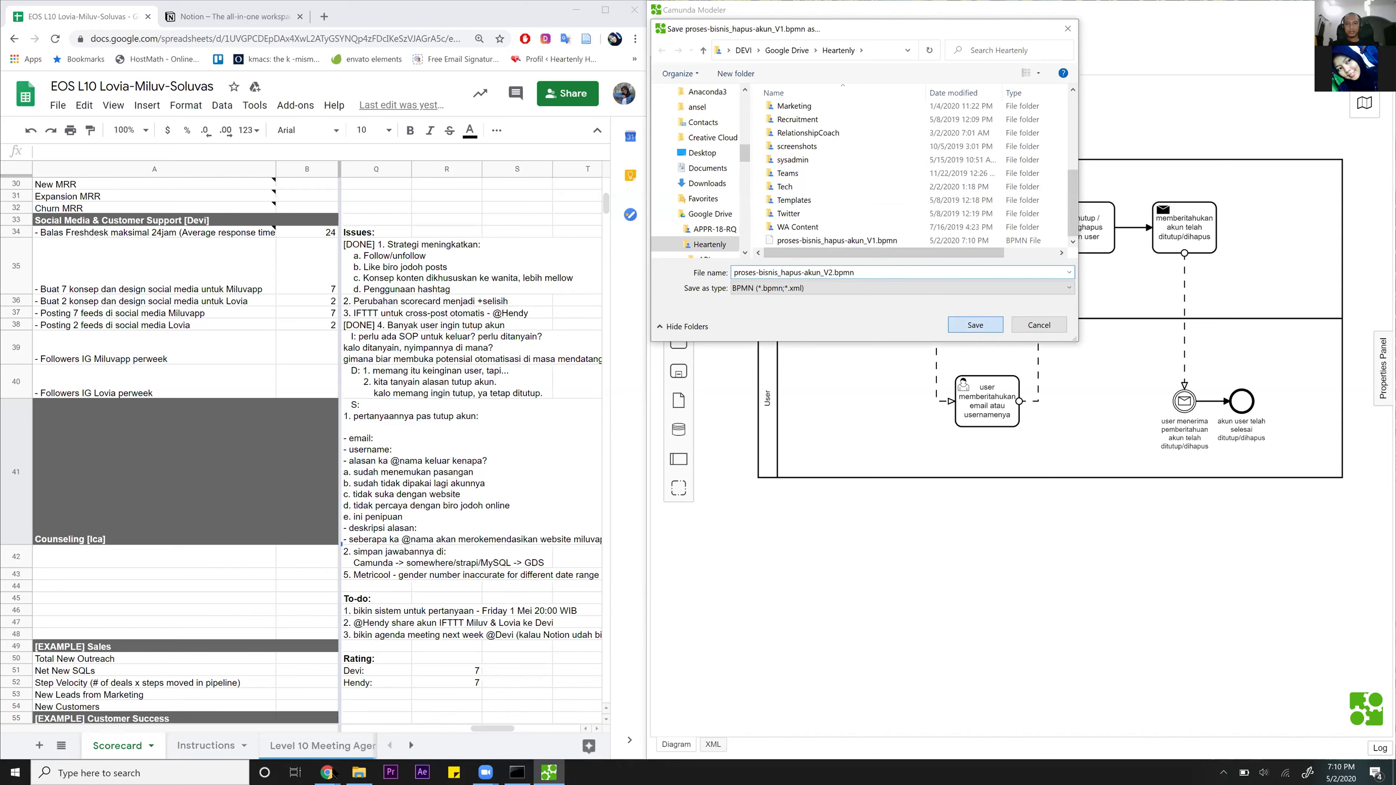
{"action": "key", "text": "Return"}
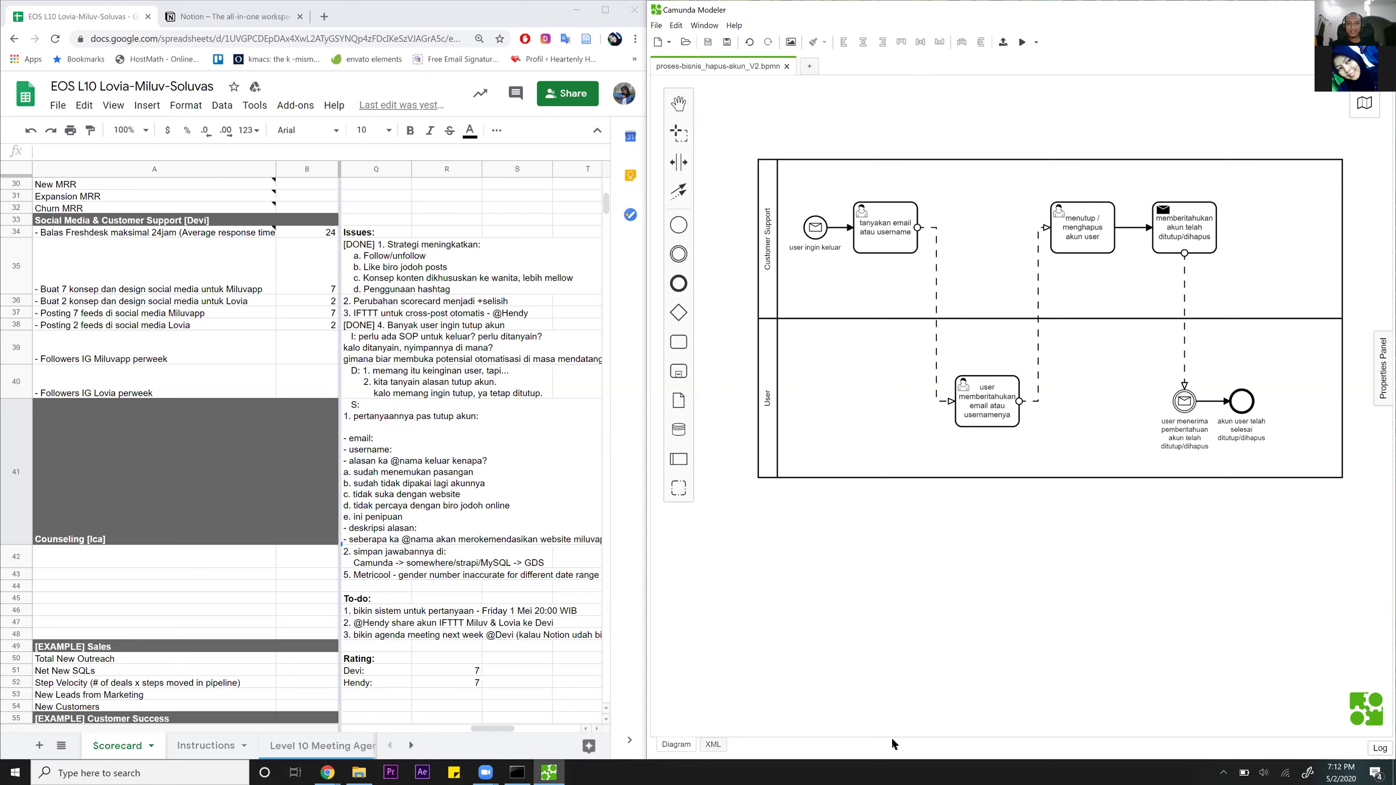
{"action": "left_click_drag", "start_coordinate": [768, 398], "coordinate": [781, 409]}
{"action": "key", "text": "ctrl+z"}
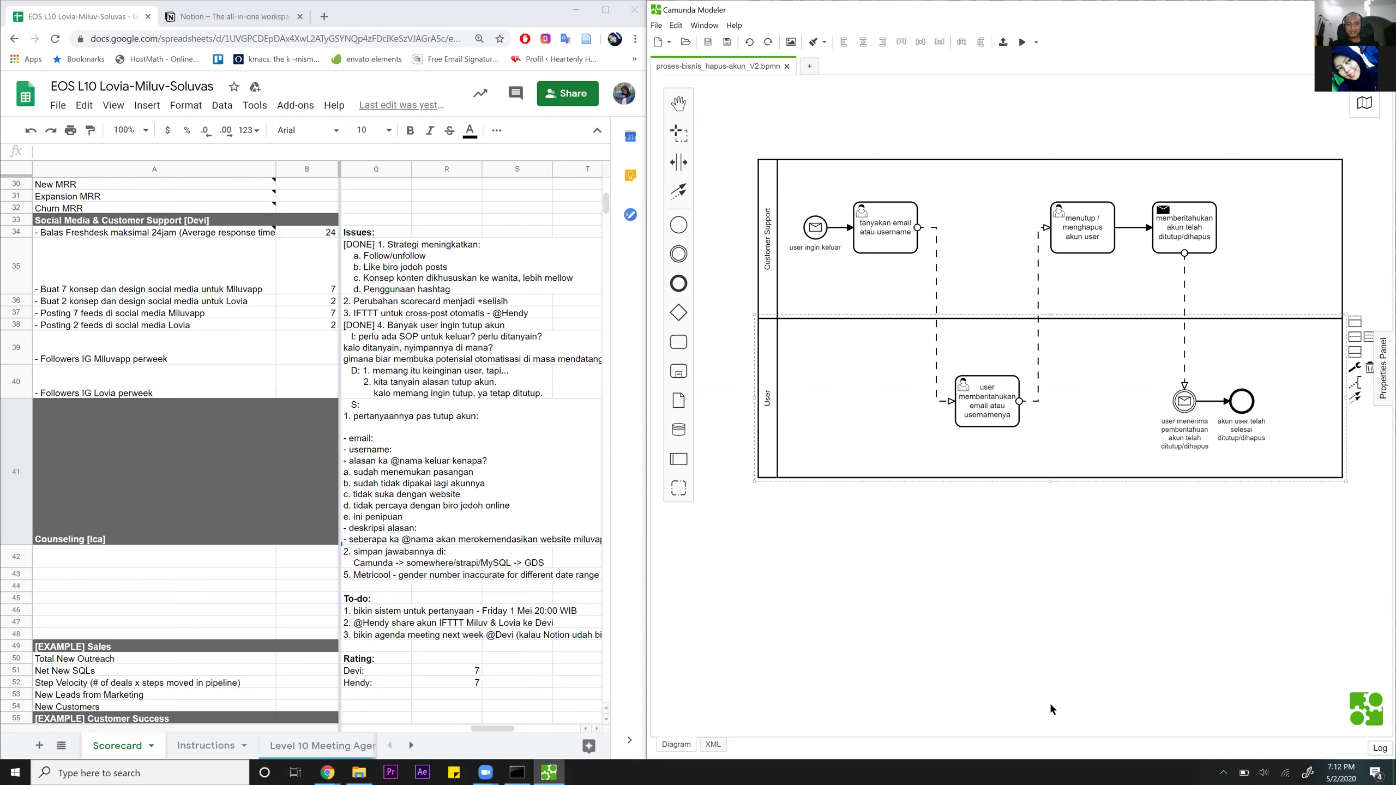
{"action": "left_click", "coordinate": [1057, 560]}
{"action": "mouse_move", "coordinate": [1055, 558]}
{"action": "left_mouse_down"}
{"action": "mouse_move", "coordinate": [1074, 539]}
{"action": "mouse_move", "coordinate": [1047, 526]}
{"action": "mouse_move", "coordinate": [1140, 558]}
{"action": "mouse_move", "coordinate": [1047, 549]}
{"action": "left_mouse_up"}
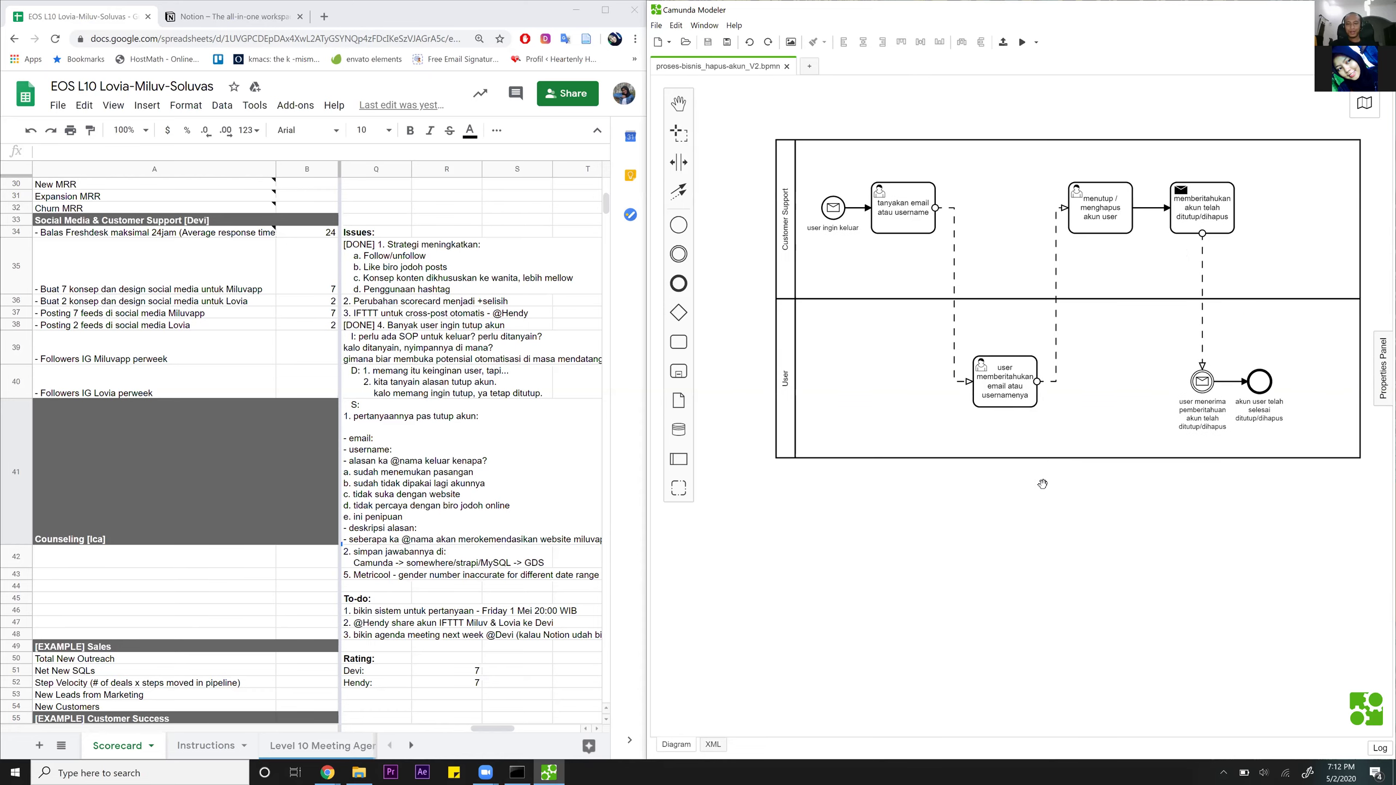
{"action": "left_click_drag", "start_coordinate": [950, 509], "coordinate": [955, 634]}
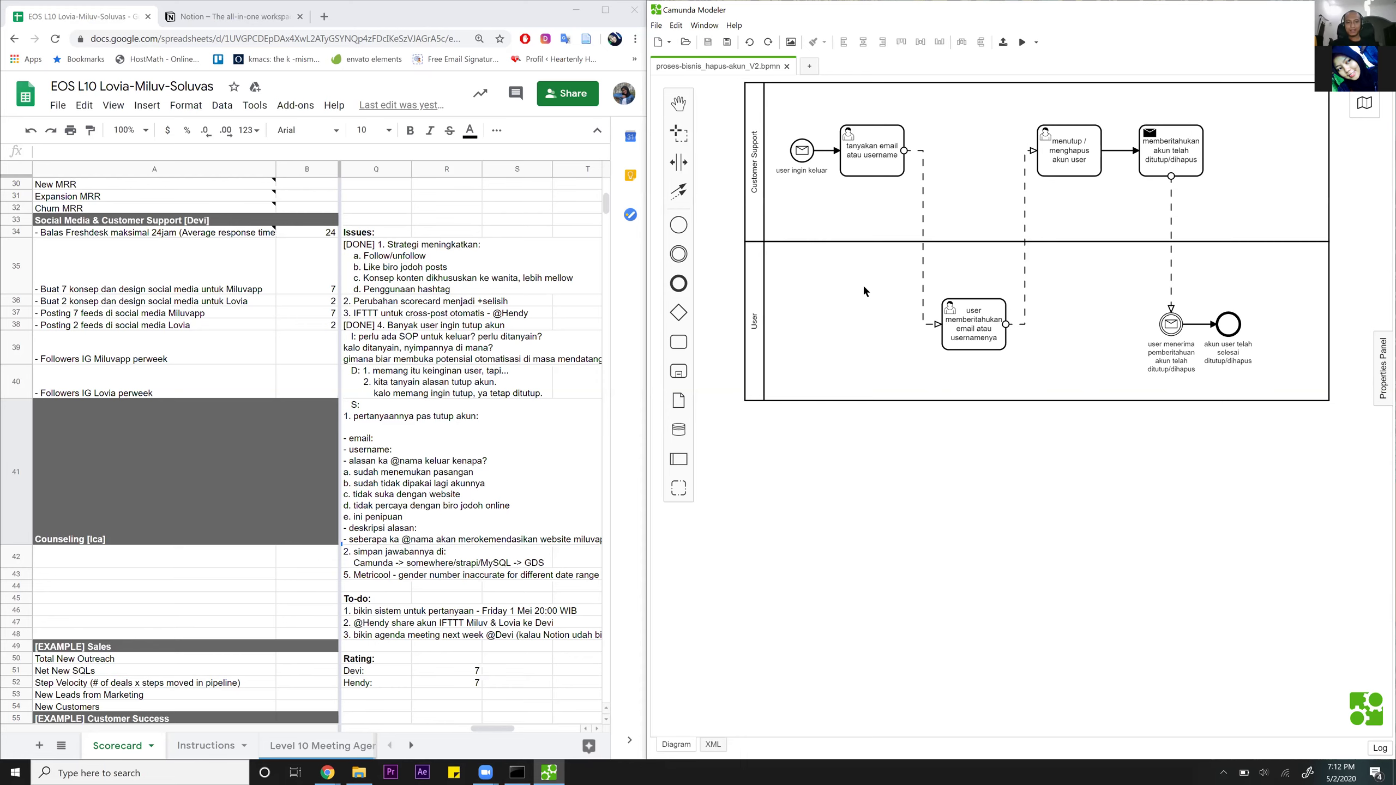
{"action": "scroll", "coordinate": [863, 283], "scroll_direction": "down", "scroll_amount": 2}
{"action": "scroll", "coordinate": [952, 282], "scroll_direction": "up", "scroll_amount": 3}
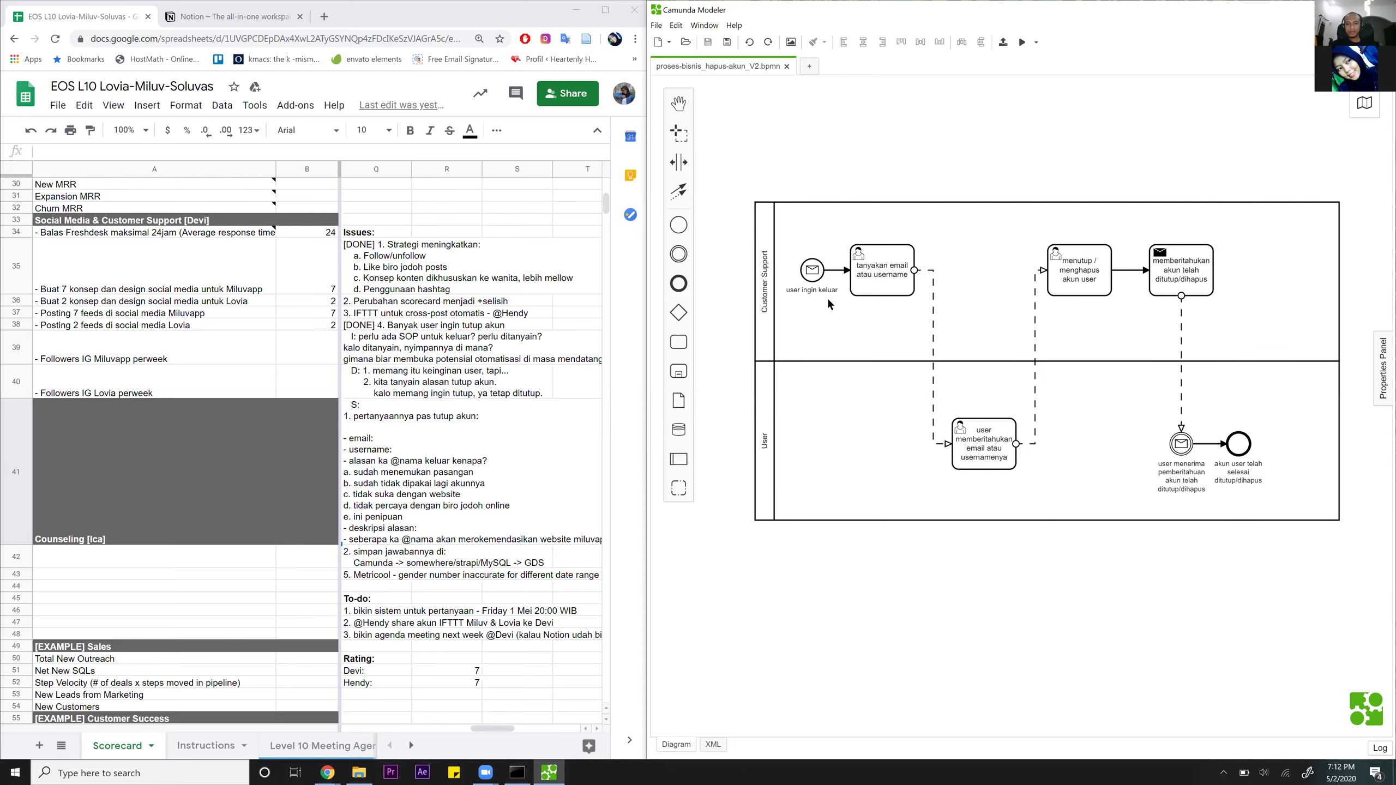
{"action": "scroll", "coordinate": [840, 289], "scroll_direction": "down", "scroll_amount": 1}
{"action": "scroll", "coordinate": [840, 284], "scroll_direction": "down", "scroll_amount": 1}
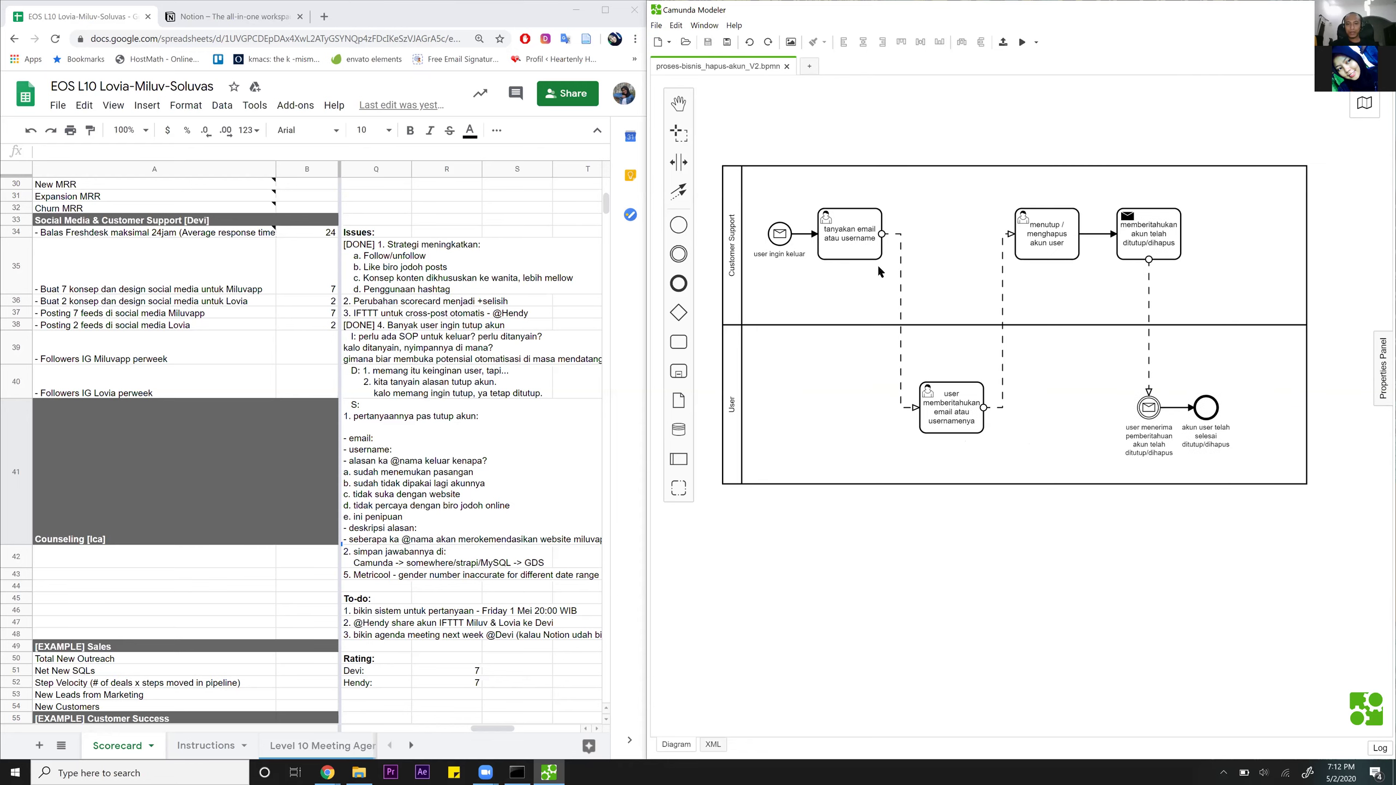
{"action": "scroll", "coordinate": [822, 266], "scroll_direction": "left", "scroll_amount": 1}
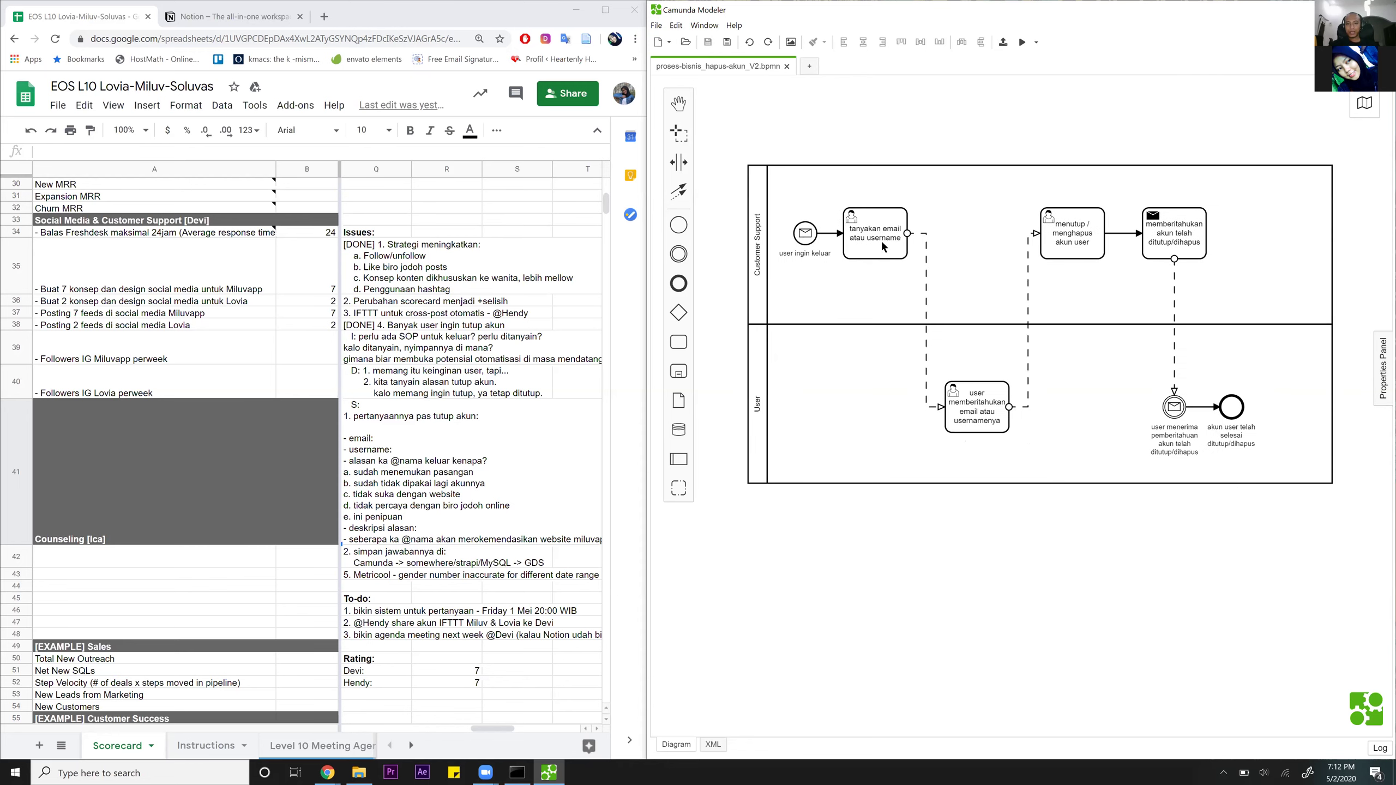
{"action": "scroll", "coordinate": [882, 242], "scroll_direction": "down", "scroll_amount": 1}
{"action": "scroll", "coordinate": [880, 244], "scroll_direction": "right", "scroll_amount": 1}
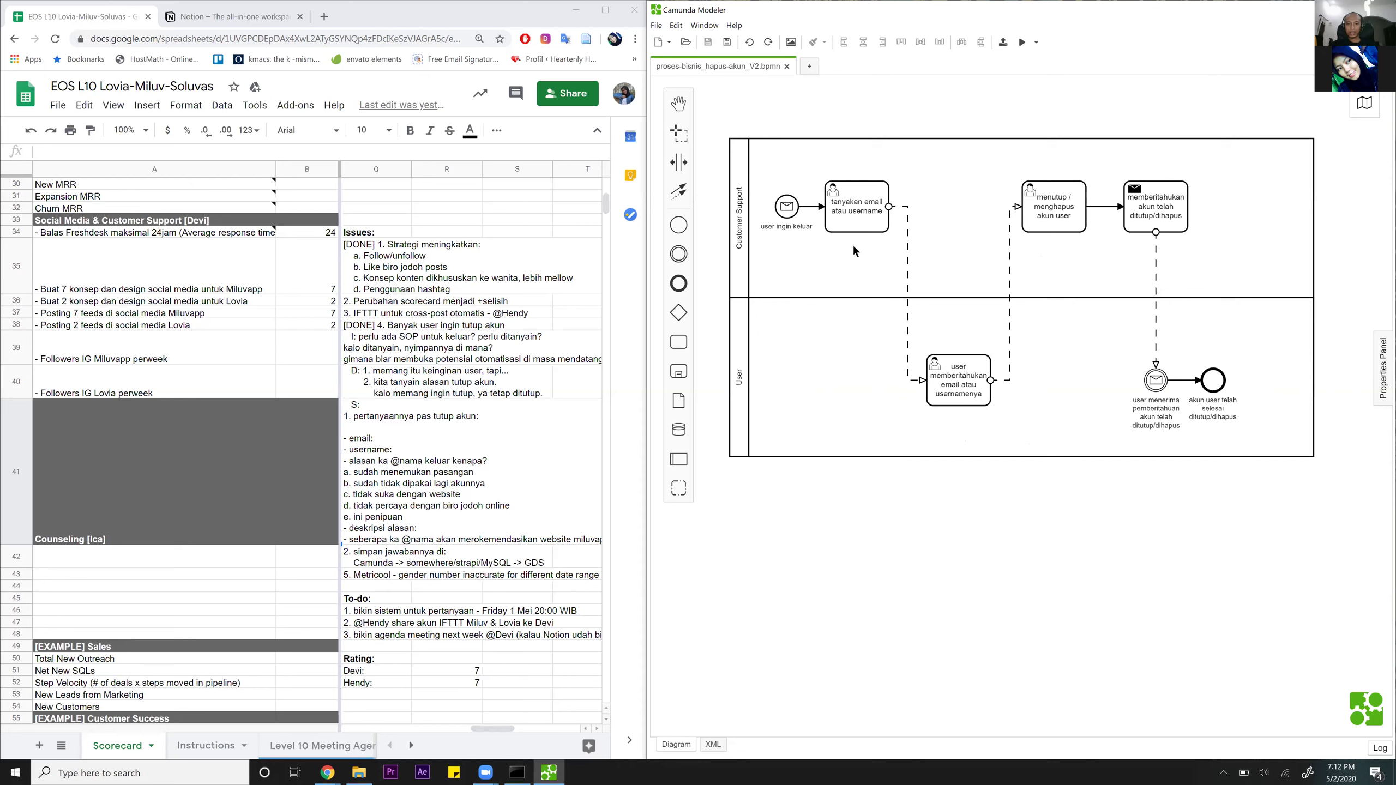
{"action": "scroll", "coordinate": [853, 245], "scroll_direction": "down", "scroll_amount": 1}
{"action": "scroll", "coordinate": [853, 245], "scroll_direction": "left", "scroll_amount": 1}
{"action": "scroll", "coordinate": [868, 264], "scroll_direction": "right", "scroll_amount": 1}
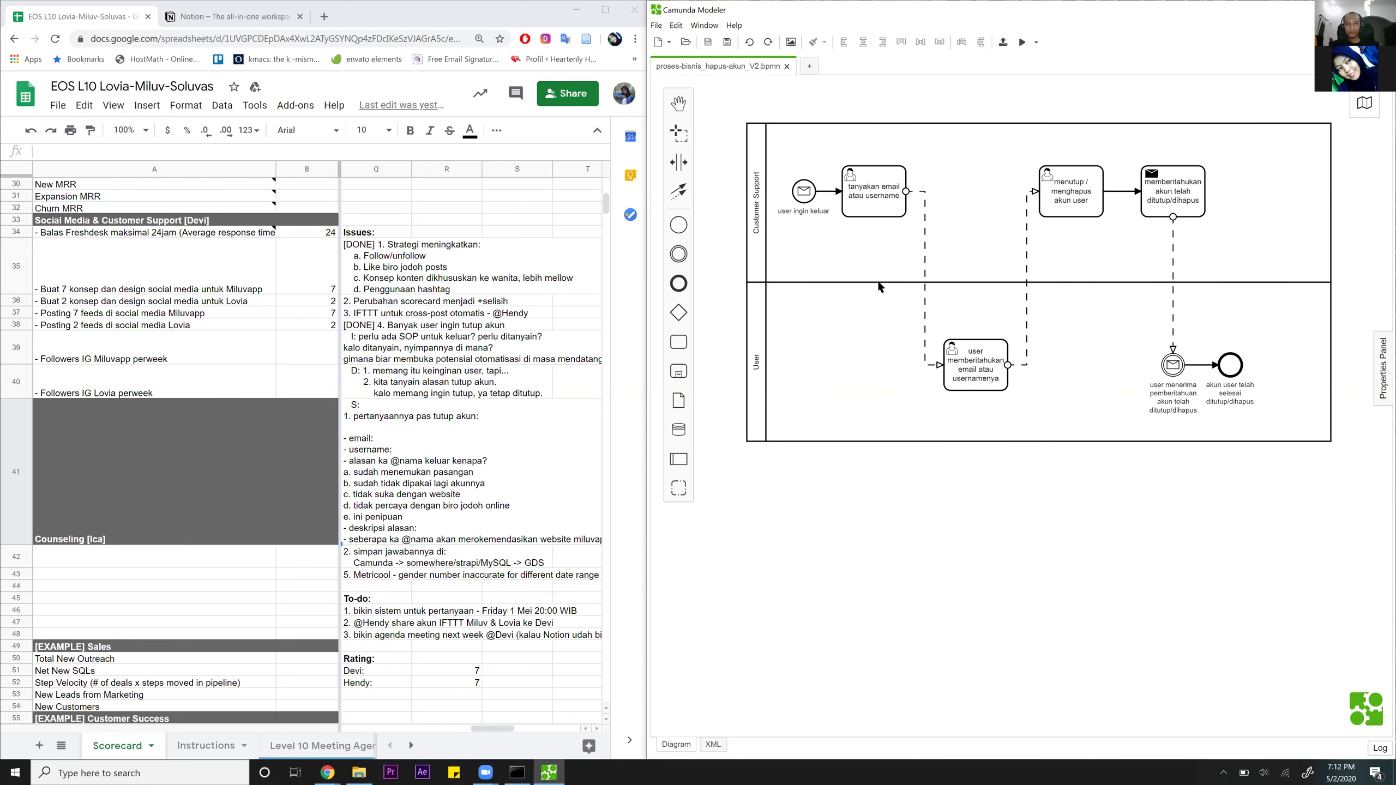
{"action": "scroll", "coordinate": [857, 251], "scroll_direction": "right", "scroll_amount": 1}
{"action": "scroll", "coordinate": [854, 250], "scroll_direction": "up", "scroll_amount": 1}
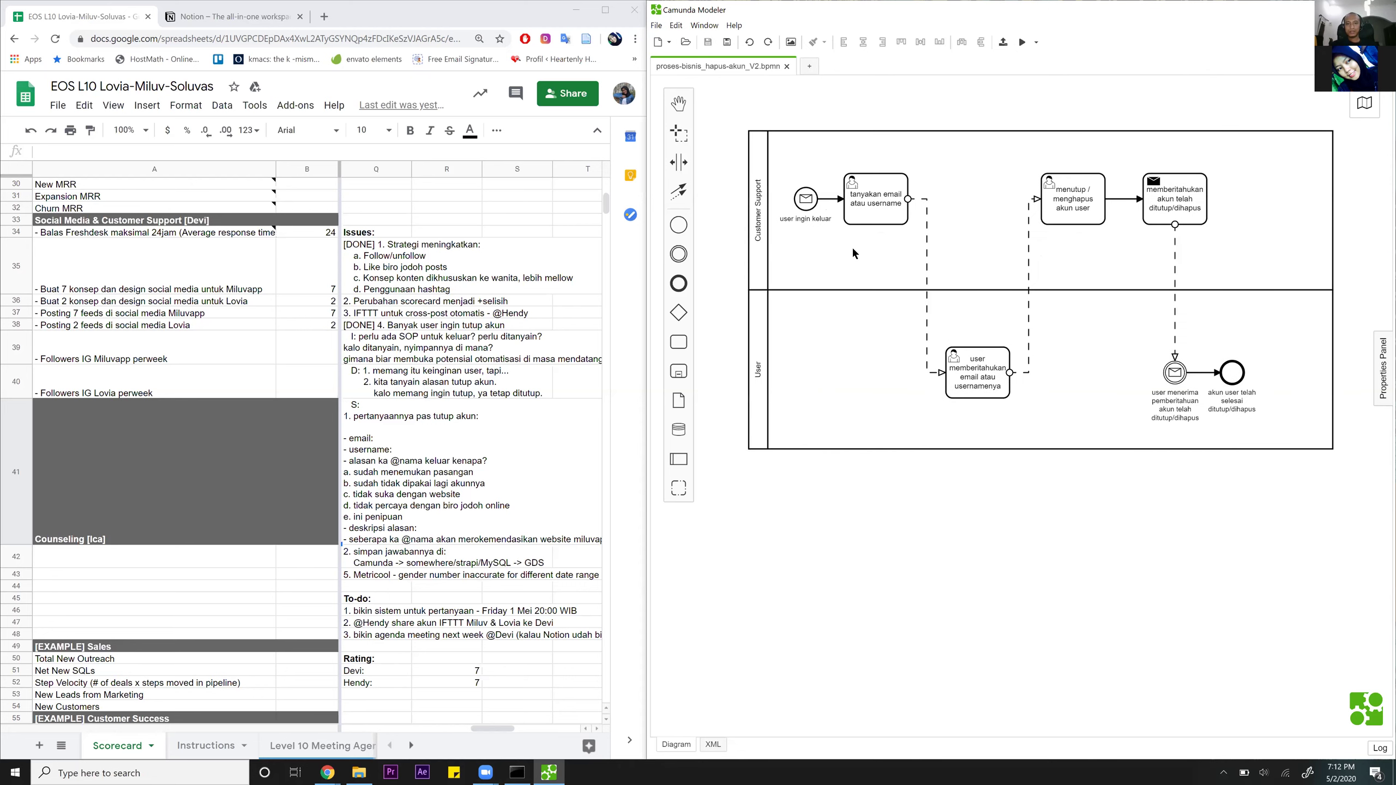
{"action": "scroll", "coordinate": [853, 249], "scroll_direction": "left", "scroll_amount": 1}
{"action": "scroll", "coordinate": [853, 252], "scroll_direction": "right", "scroll_amount": 1}
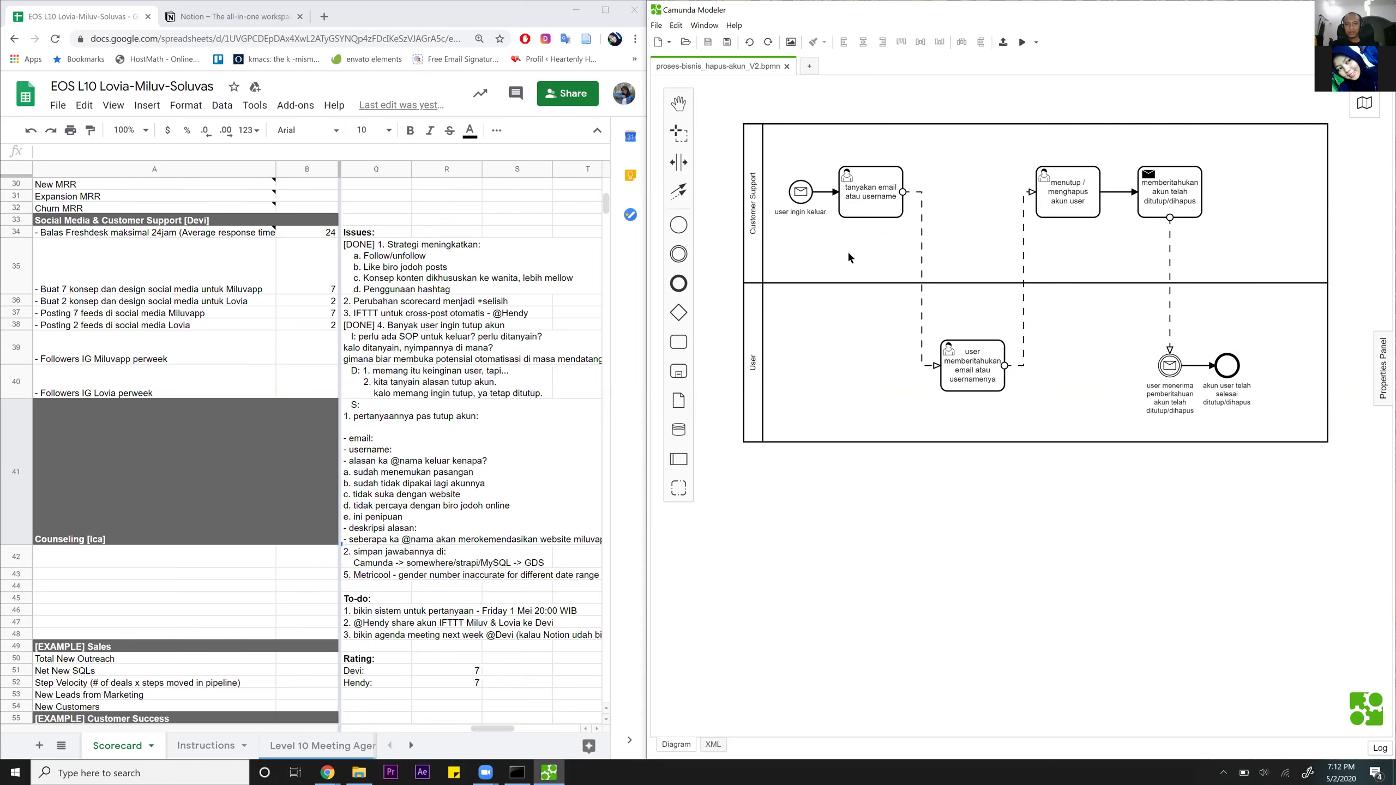
{"action": "scroll", "coordinate": [848, 252], "scroll_direction": "right", "scroll_amount": 1}
{"action": "scroll", "coordinate": [841, 253], "scroll_direction": "up", "scroll_amount": 2}
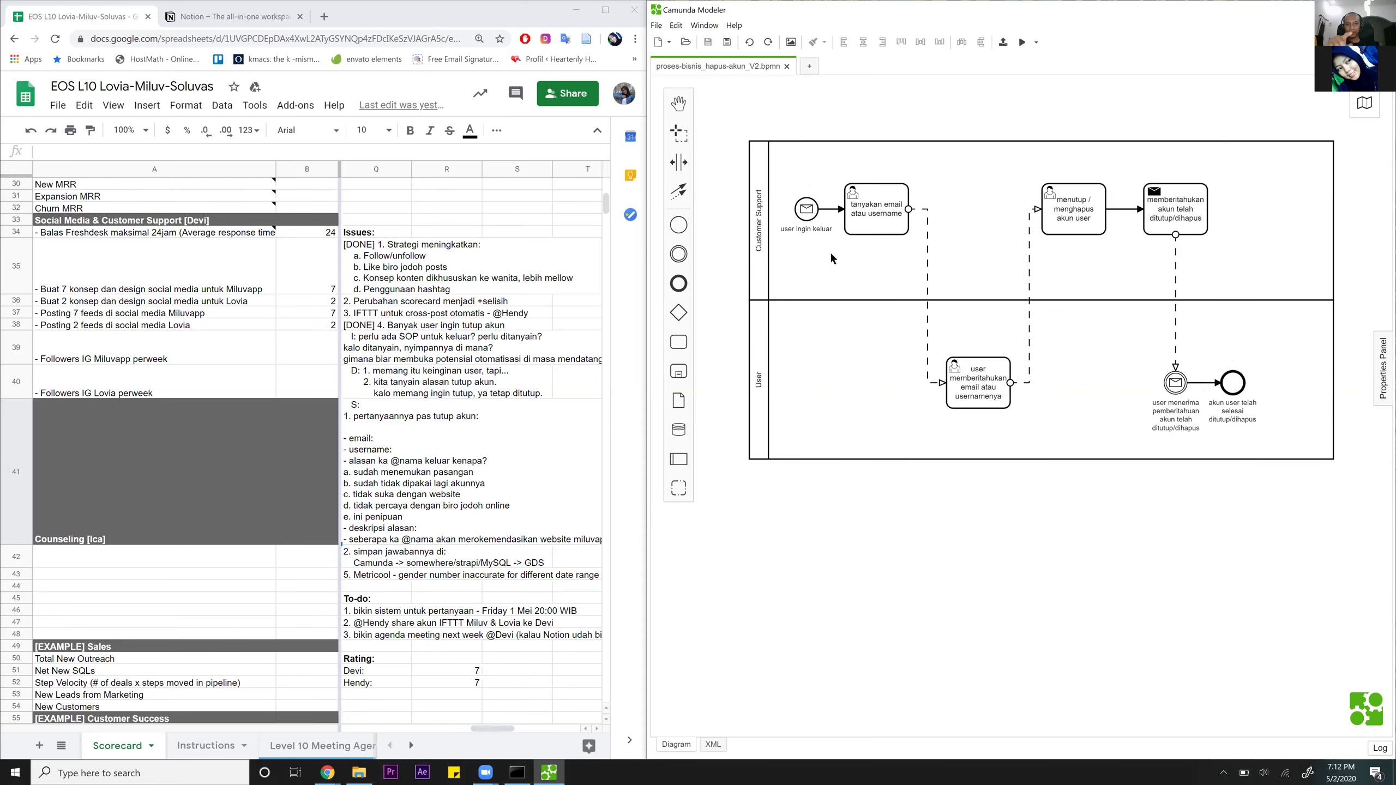
{"action": "scroll", "coordinate": [835, 275], "scroll_direction": "down", "scroll_amount": 2}
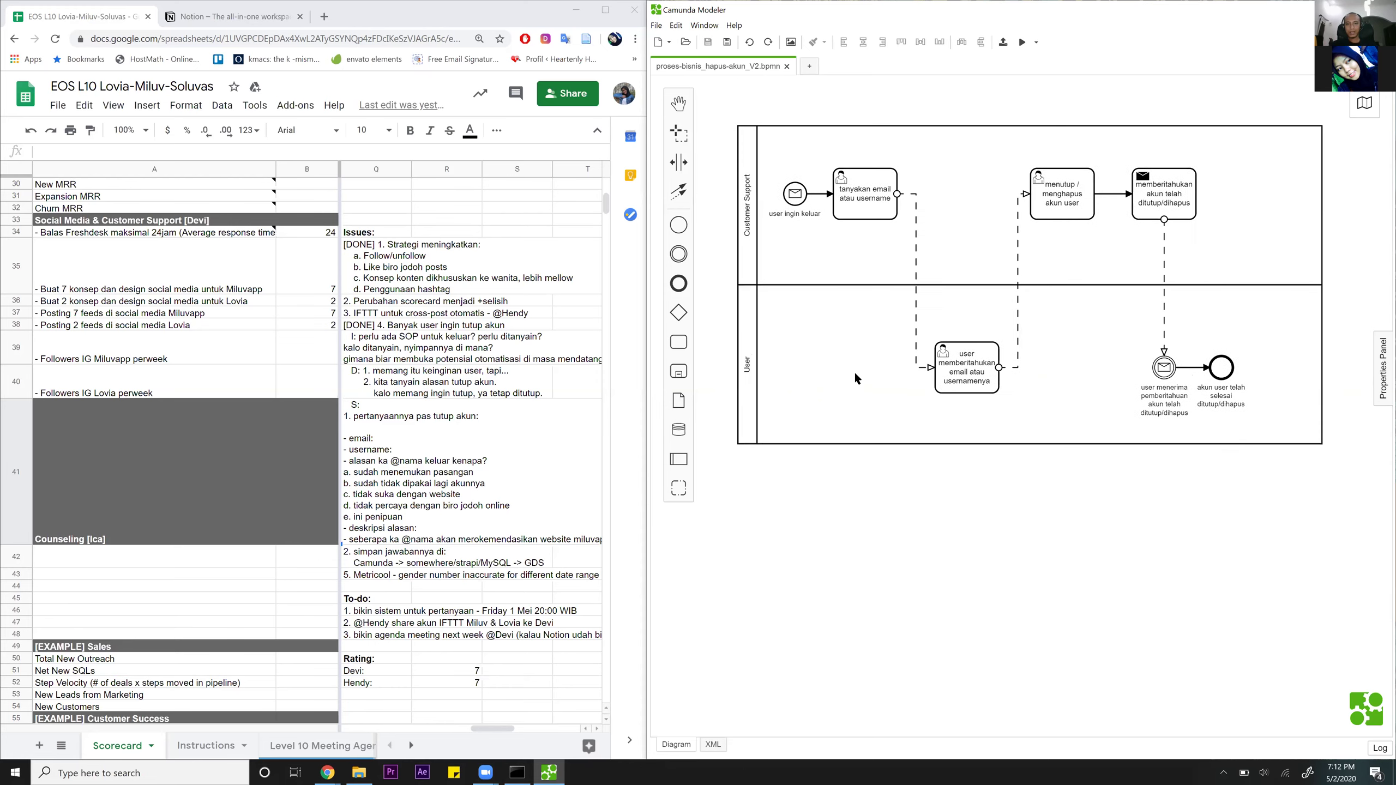
{"action": "scroll", "coordinate": [868, 440], "scroll_direction": "right", "scroll_amount": 2}
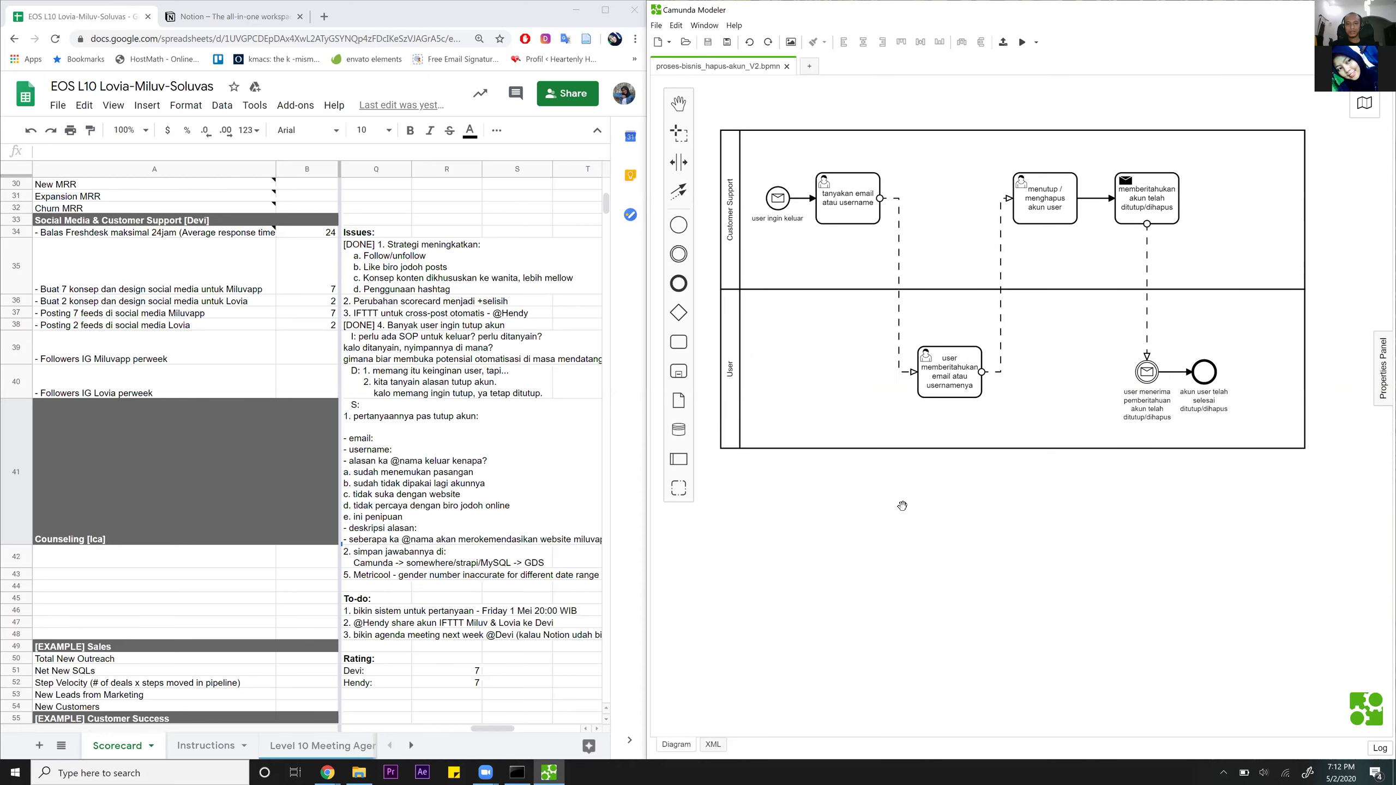
{"action": "scroll", "coordinate": [902, 506], "scroll_direction": "down", "scroll_amount": 2}
{"action": "scroll", "coordinate": [910, 517], "scroll_direction": "up", "scroll_amount": 1}
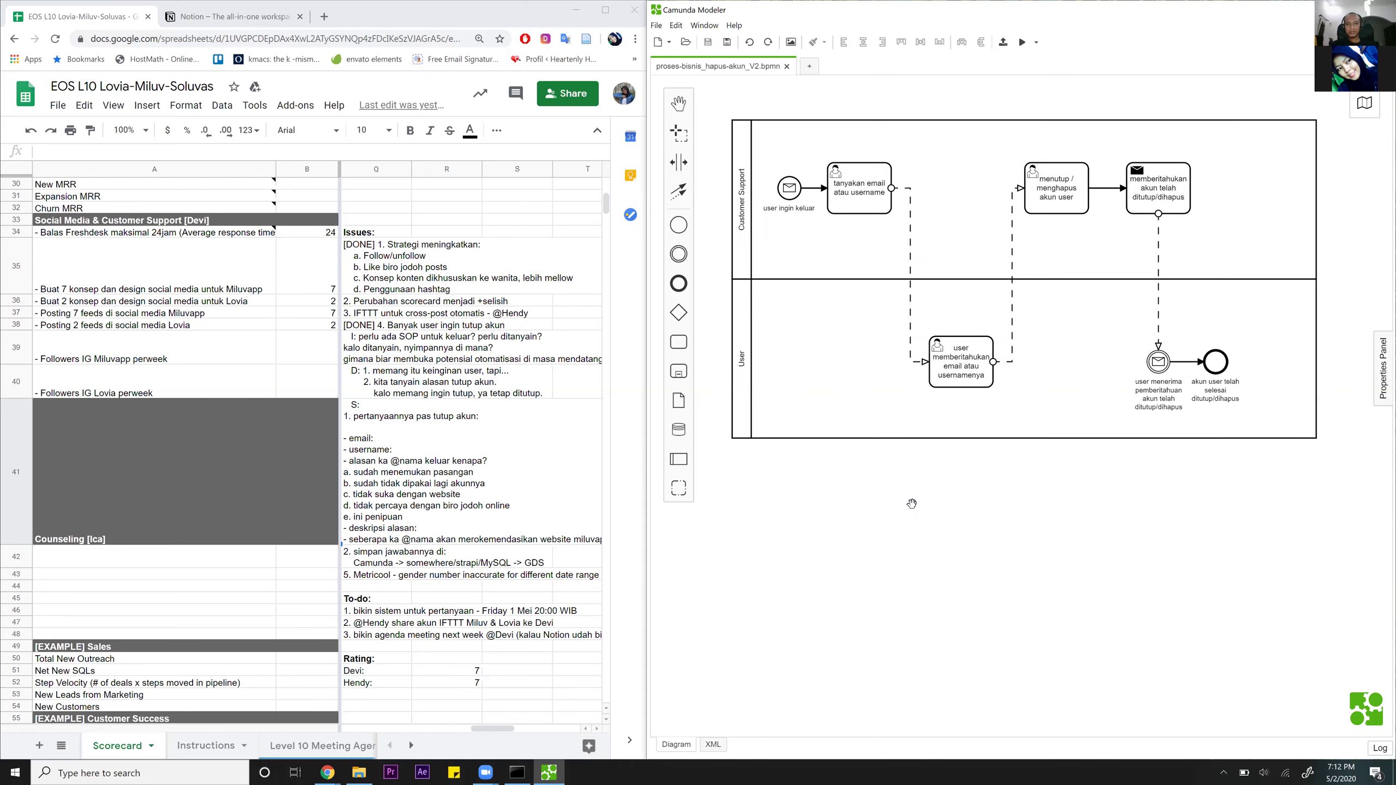
{"action": "left_click_drag", "start_coordinate": [913, 510], "coordinate": [961, 544]}
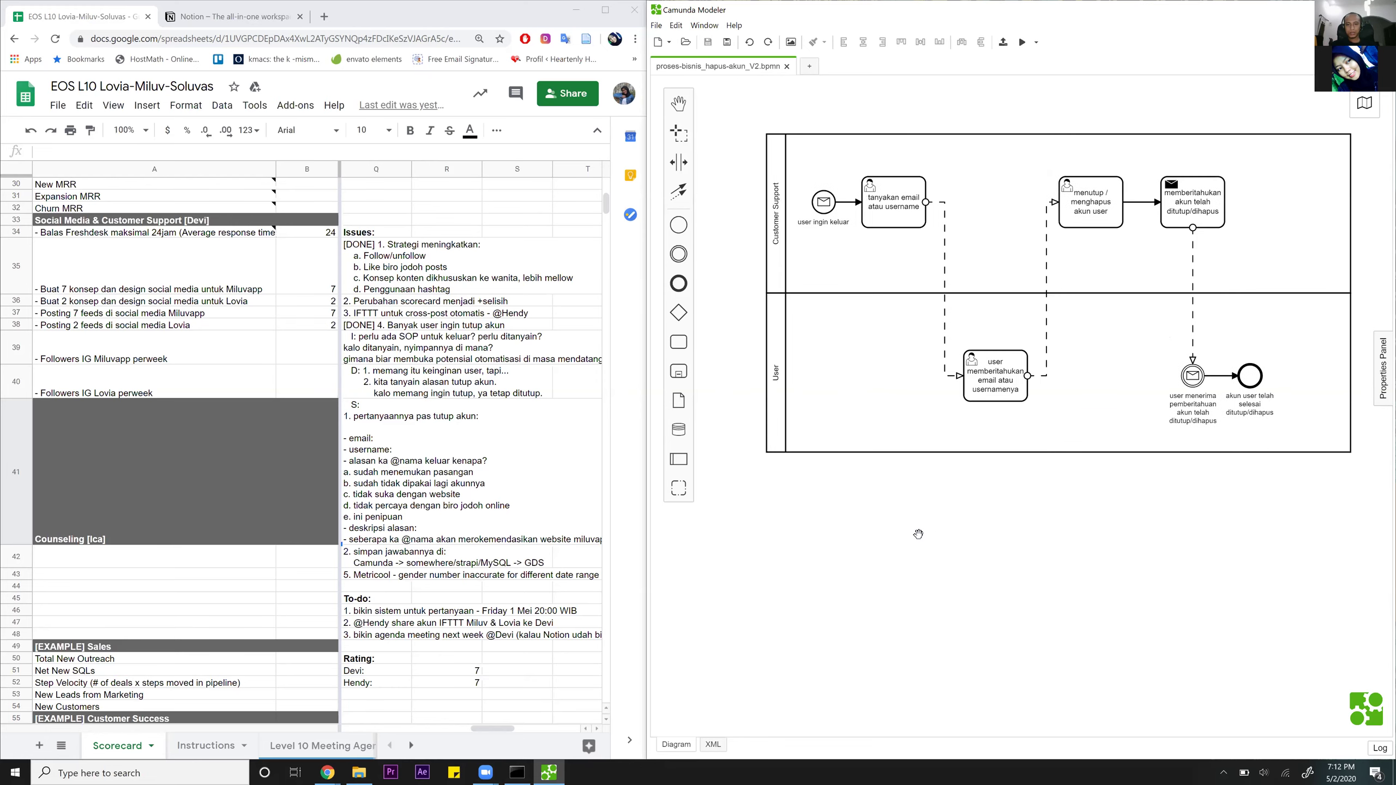
{"action": "scroll", "coordinate": [916, 532], "scroll_direction": "up", "scroll_amount": 2}
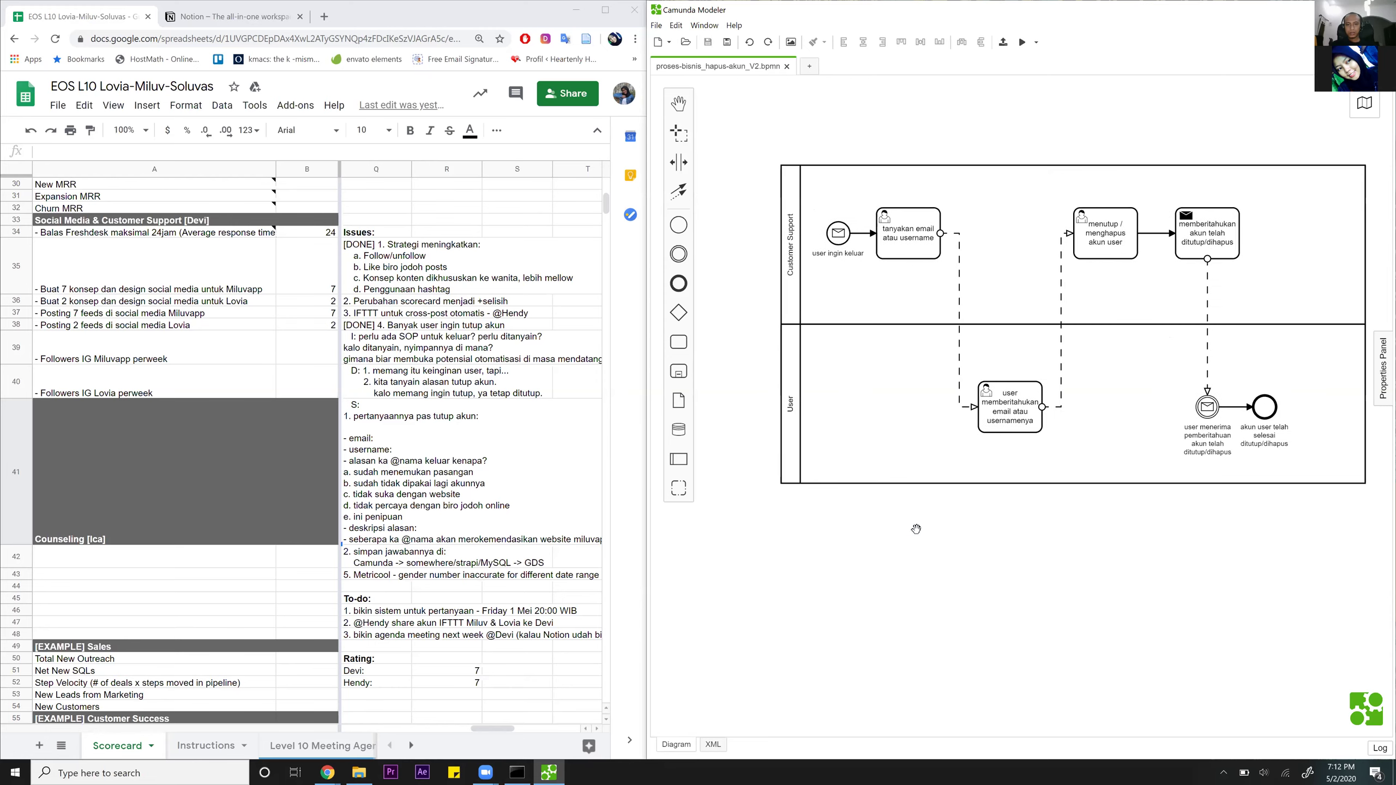
{"action": "scroll", "coordinate": [915, 530], "scroll_direction": "right", "scroll_amount": 1}
{"action": "right_click", "coordinate": [916, 529]}
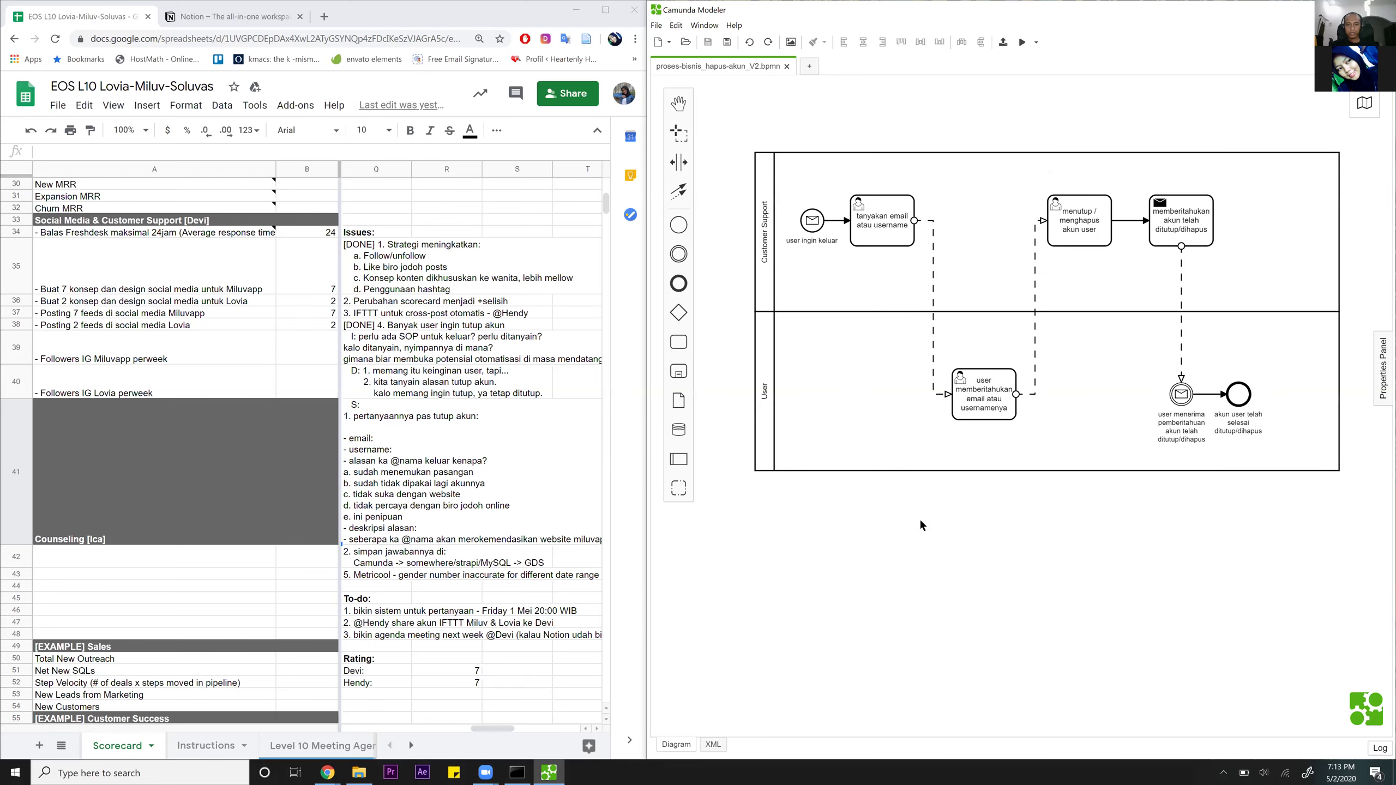
{"action": "left_click", "coordinate": [894, 473]}
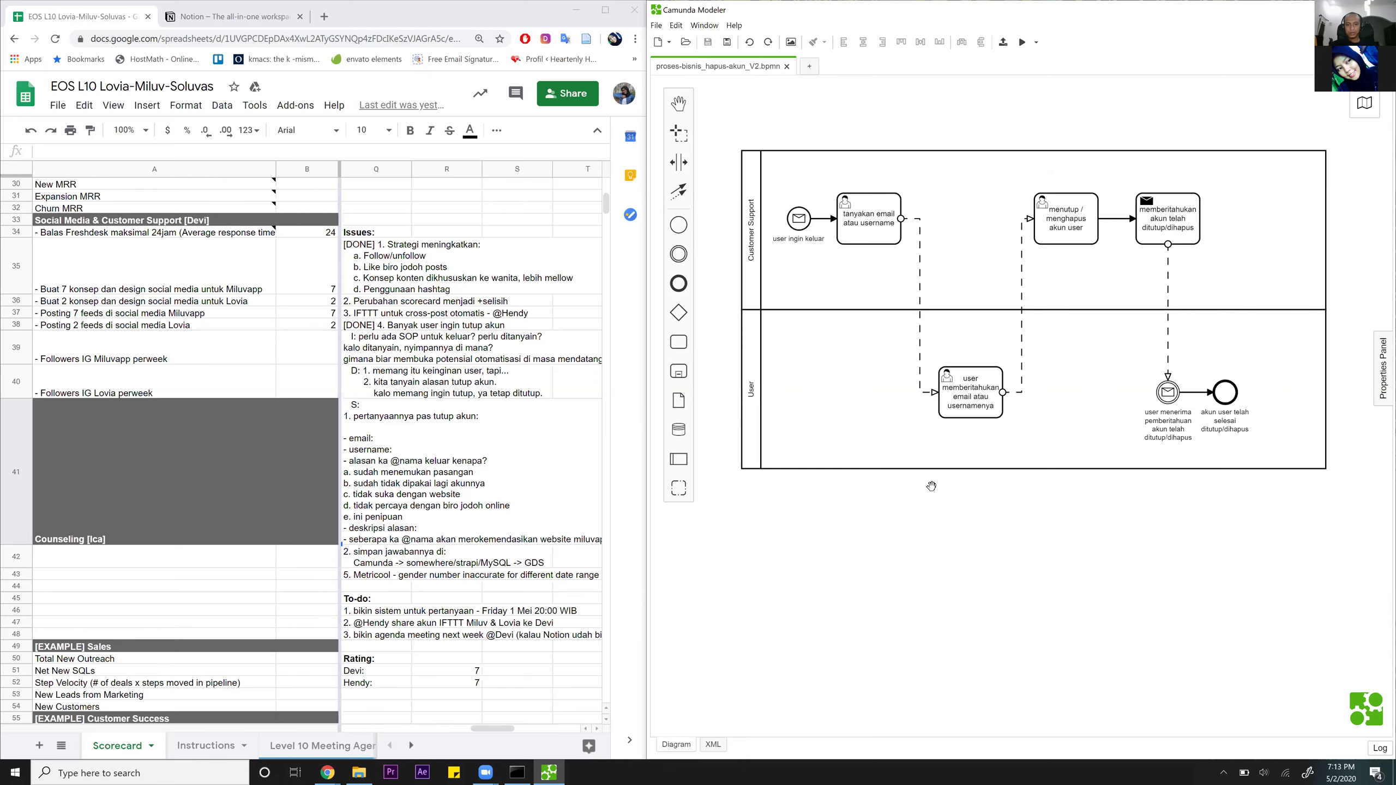
{"action": "scroll", "coordinate": [930, 486], "scroll_direction": "down", "scroll_amount": 1}
{"action": "scroll", "coordinate": [930, 486], "scroll_direction": "right", "scroll_amount": 1}
{"action": "scroll", "coordinate": [930, 486], "scroll_direction": "up", "scroll_amount": 1}
{"action": "scroll", "coordinate": [931, 486], "scroll_direction": "left", "scroll_amount": 2}
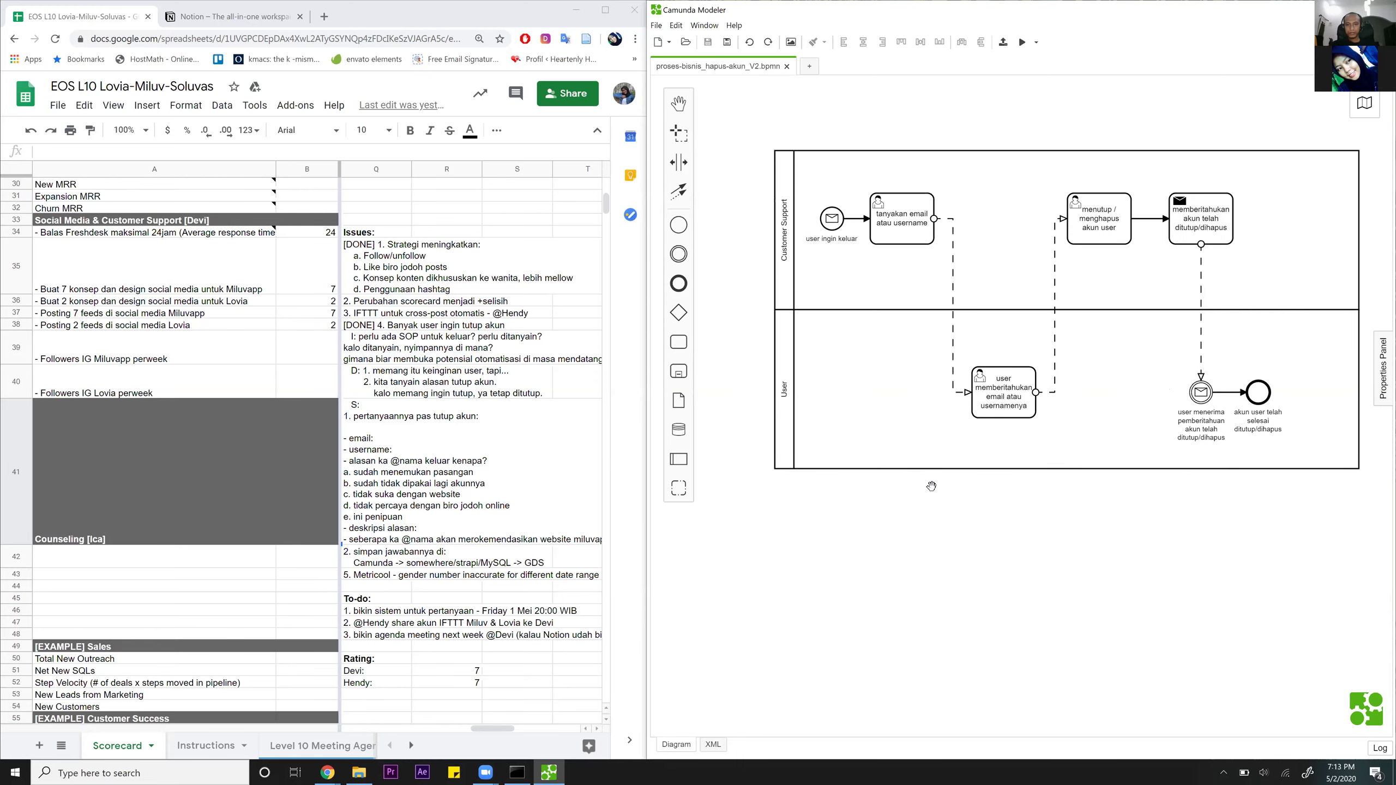
{"action": "left_click", "coordinate": [692, 102]}
{"action": "scroll", "coordinate": [903, 467], "scroll_direction": "down", "scroll_amount": 5}
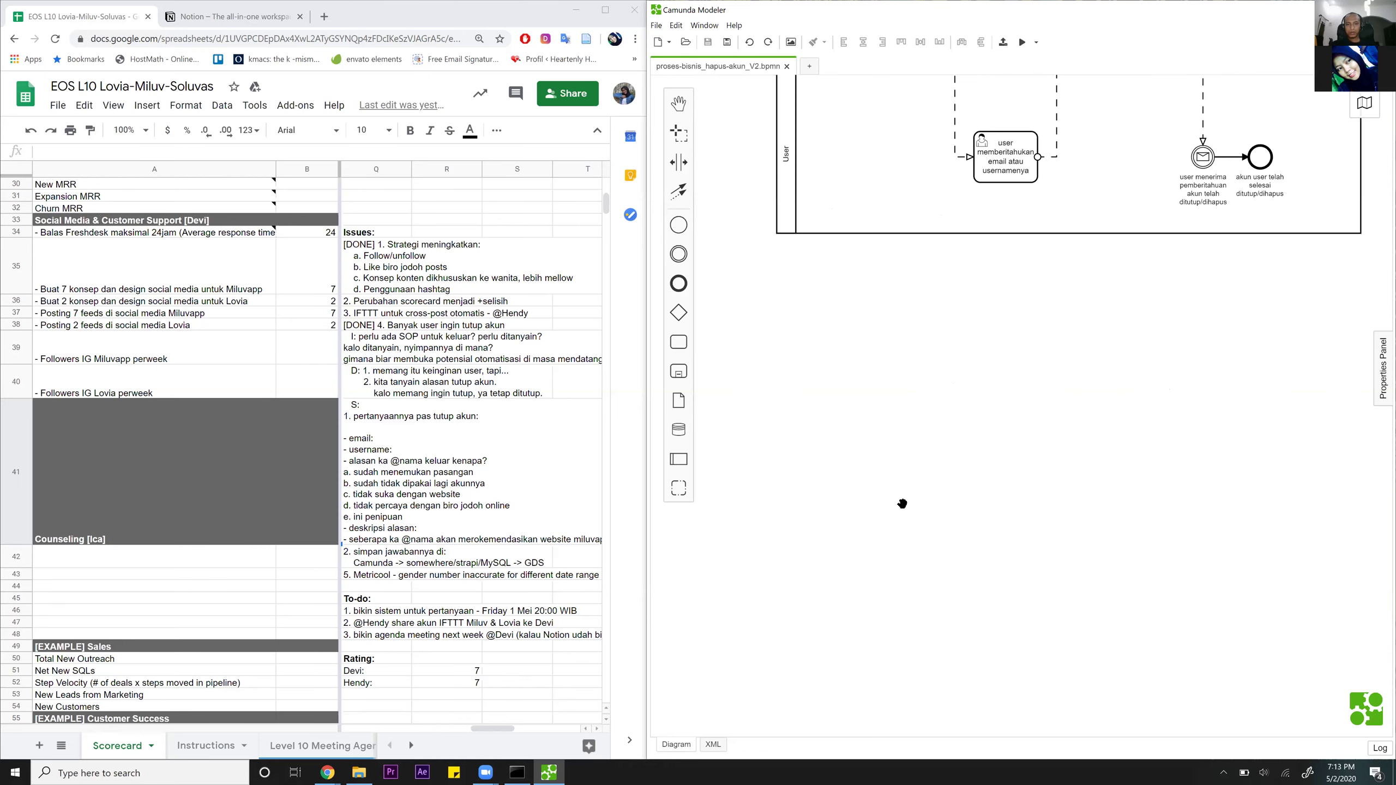
{"action": "scroll", "coordinate": [902, 504], "scroll_direction": "up", "scroll_amount": 5}
{"action": "scroll", "coordinate": [902, 504], "scroll_direction": "right", "scroll_amount": 2}
{"action": "left_click_drag", "start_coordinate": [902, 504], "coordinate": [897, 494]}
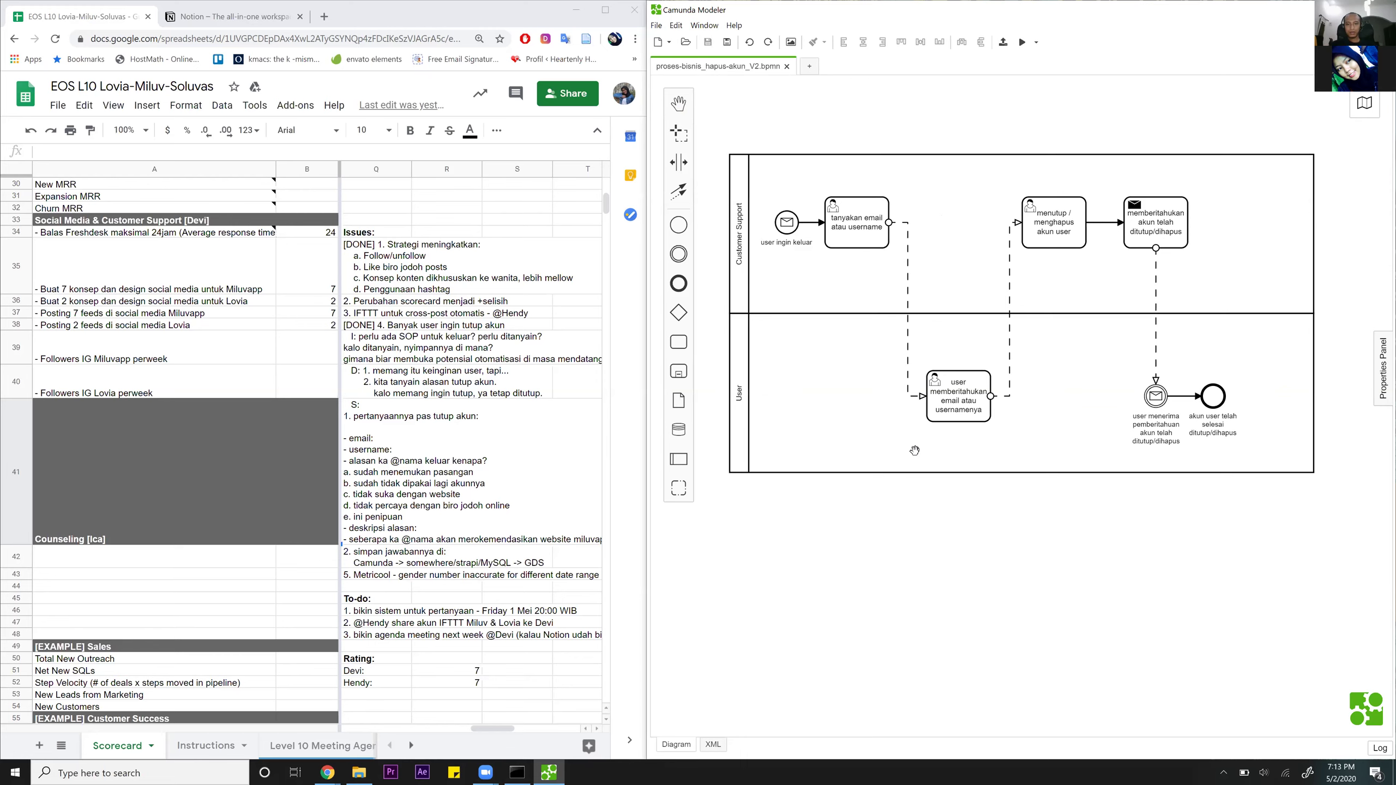
{"action": "scroll", "coordinate": [978, 446], "scroll_direction": "down", "scroll_amount": 3}
{"action": "scroll", "coordinate": [978, 446], "scroll_direction": "left", "scroll_amount": 2}
{"action": "scroll", "coordinate": [920, 468], "scroll_direction": "up", "scroll_amount": 2}
{"action": "scroll", "coordinate": [921, 468], "scroll_direction": "right", "scroll_amount": 1}
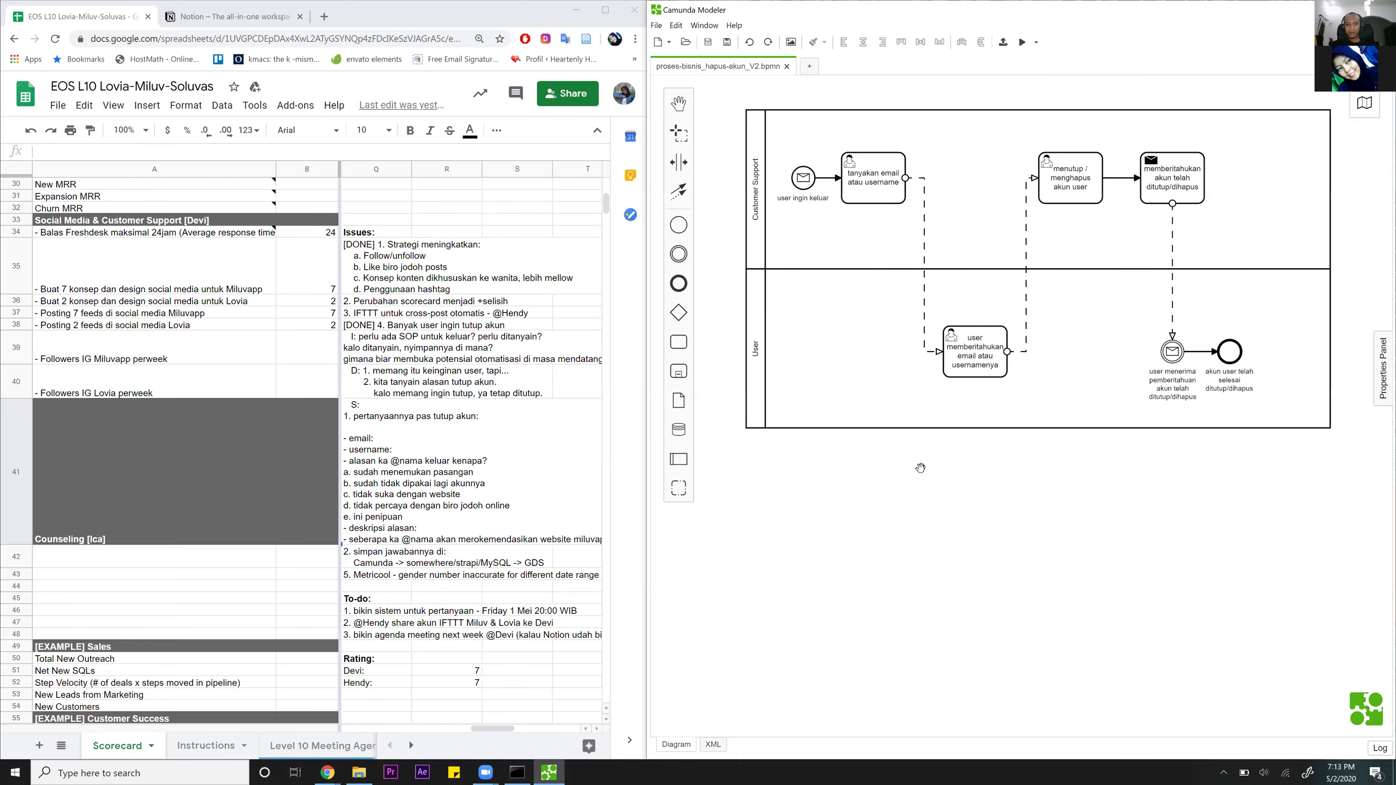
{"action": "scroll", "coordinate": [953, 492], "scroll_direction": "up", "scroll_amount": 1}
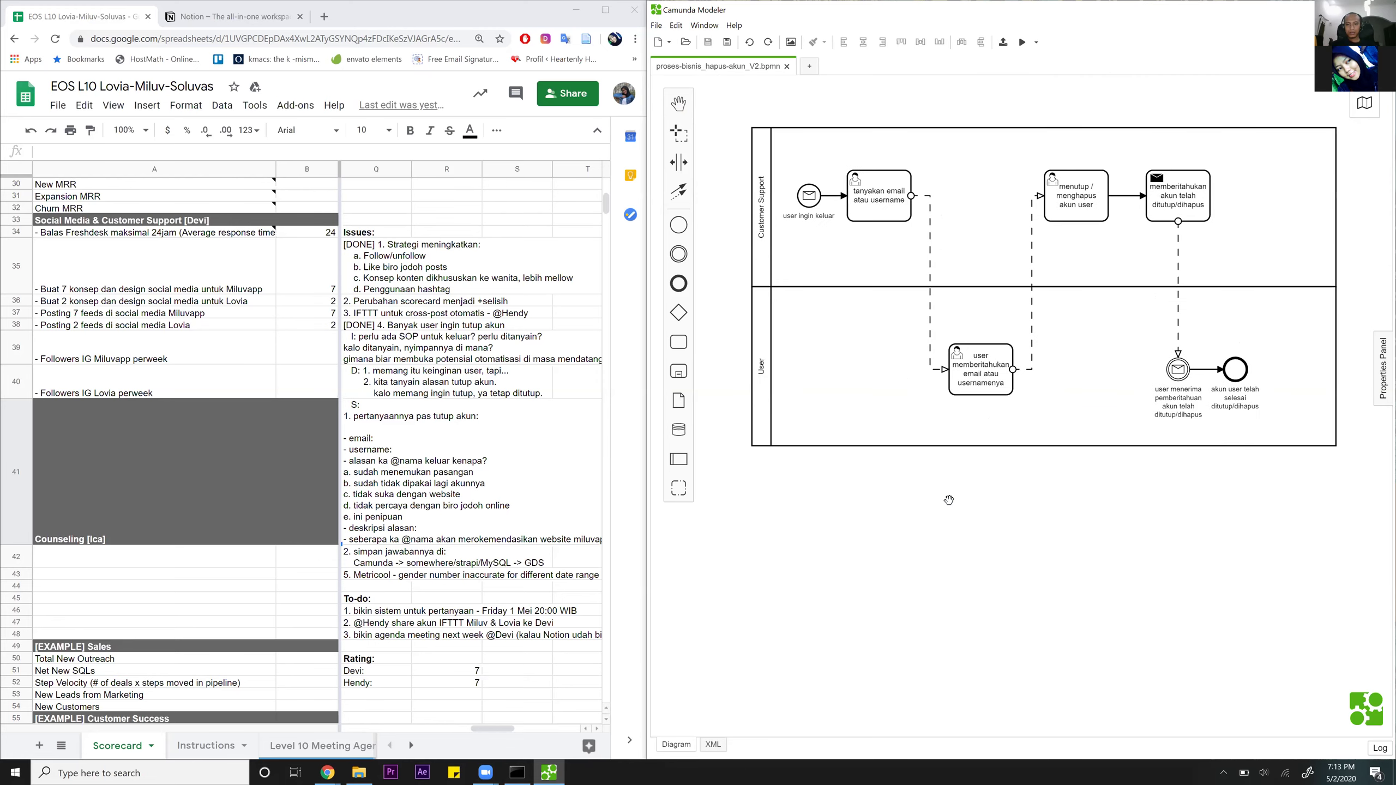
{"action": "scroll", "coordinate": [955, 514], "scroll_direction": "up", "scroll_amount": 1}
{"action": "scroll", "coordinate": [955, 514], "scroll_direction": "right", "scroll_amount": 1}
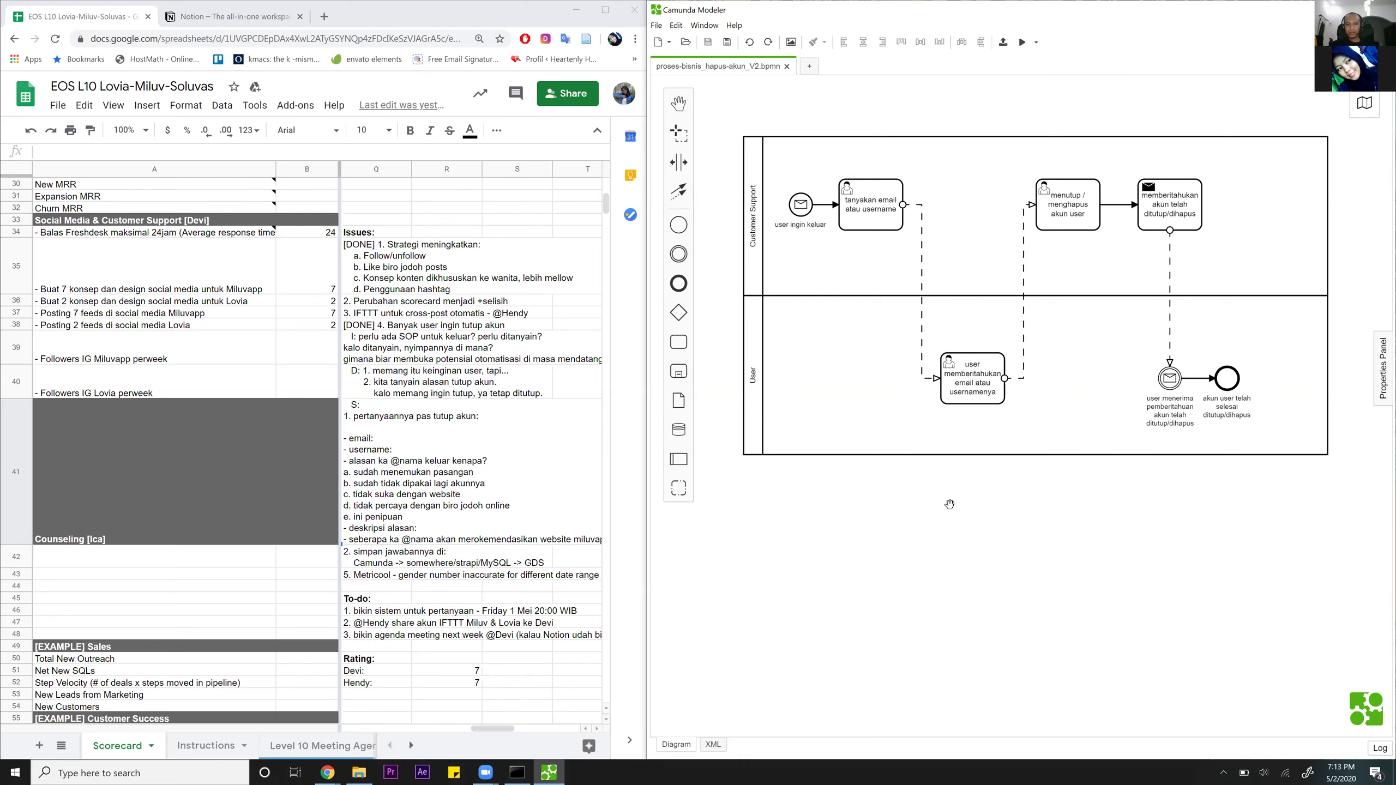
{"action": "scroll", "coordinate": [950, 504], "scroll_direction": "up", "scroll_amount": 1}
{"action": "scroll", "coordinate": [950, 504], "scroll_direction": "left", "scroll_amount": 2}
{"action": "scroll", "coordinate": [950, 504], "scroll_direction": "down", "scroll_amount": 10}
{"action": "scroll", "coordinate": [949, 505], "scroll_direction": "left", "scroll_amount": 10}
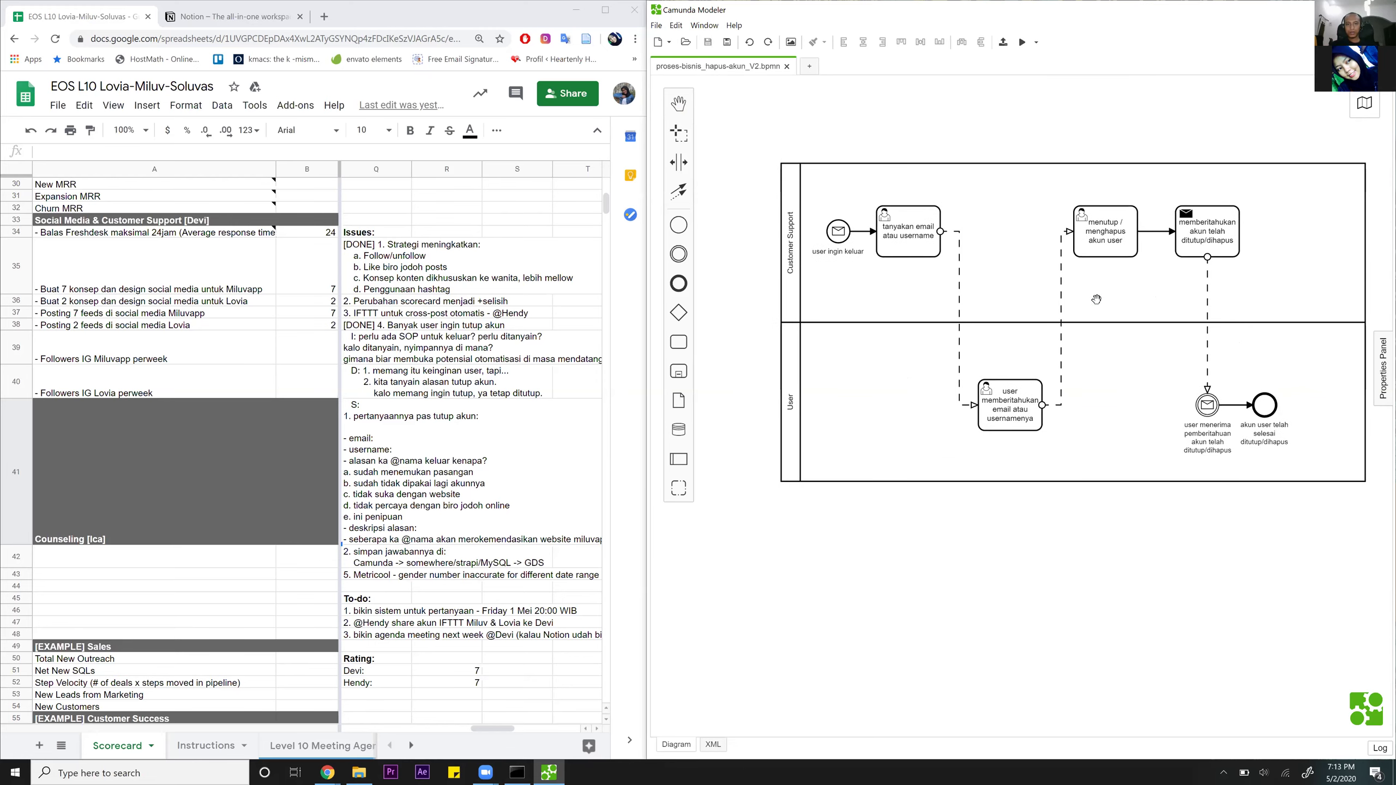
{"action": "scroll", "coordinate": [953, 455], "scroll_direction": "up", "scroll_amount": 7}
{"action": "scroll", "coordinate": [953, 455], "scroll_direction": "right", "scroll_amount": 6}
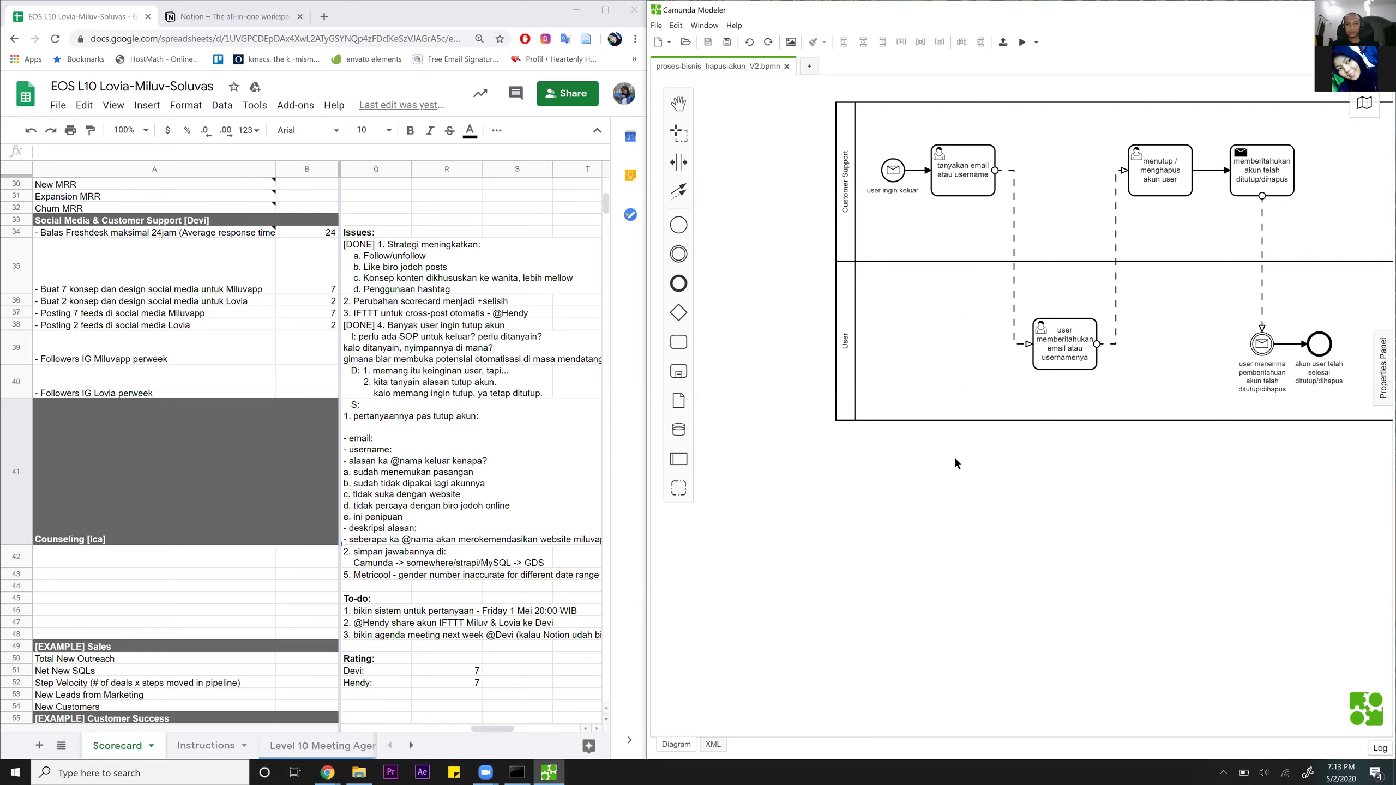
{"action": "scroll", "coordinate": [894, 465], "scroll_direction": "right", "scroll_amount": 2}
{"action": "scroll", "coordinate": [894, 465], "scroll_direction": "up", "scroll_amount": 1}
{"action": "right_click", "coordinate": [894, 465]}
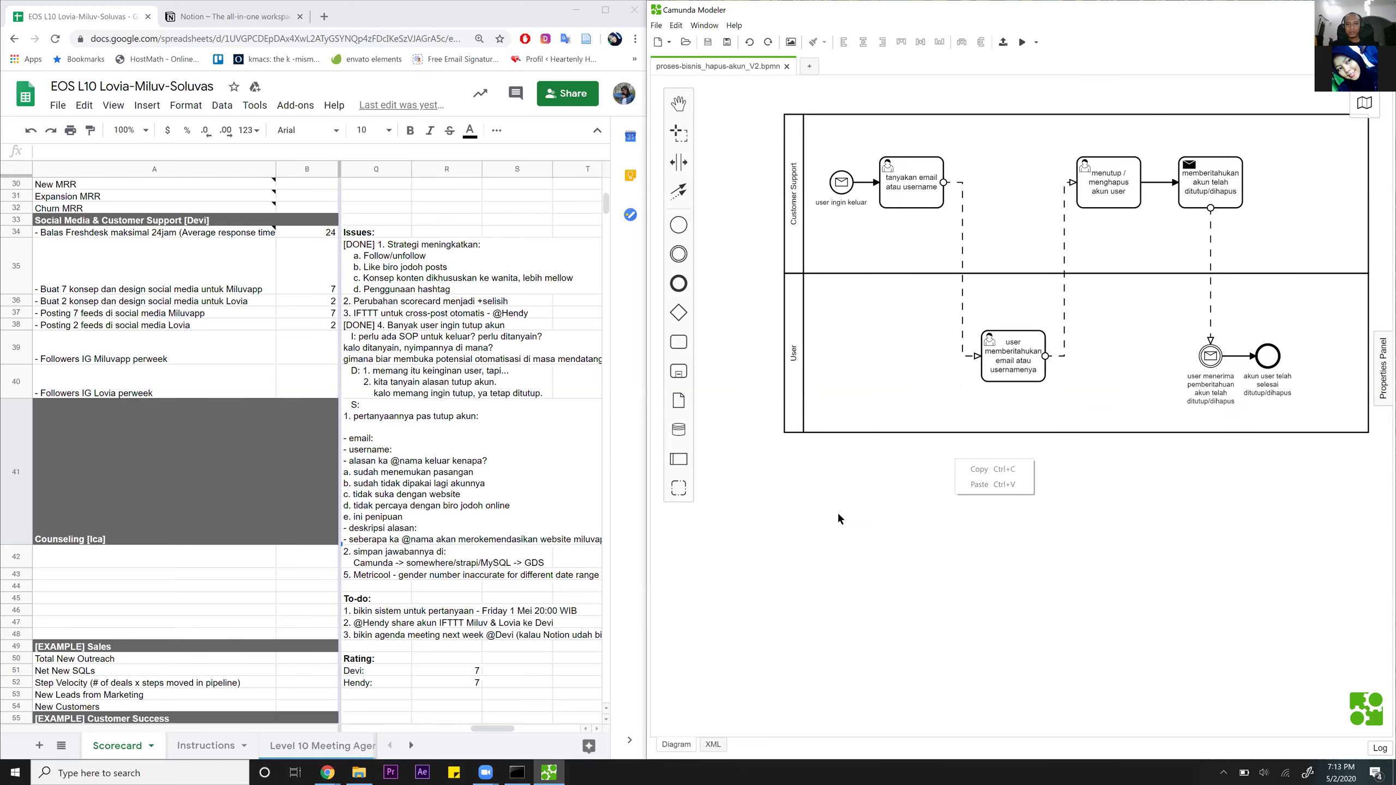
{"action": "left_click", "coordinate": [839, 516]}
{"action": "scroll", "coordinate": [846, 523], "scroll_direction": "up", "scroll_amount": 2}
{"action": "scroll", "coordinate": [846, 522], "scroll_direction": "right", "scroll_amount": 2}
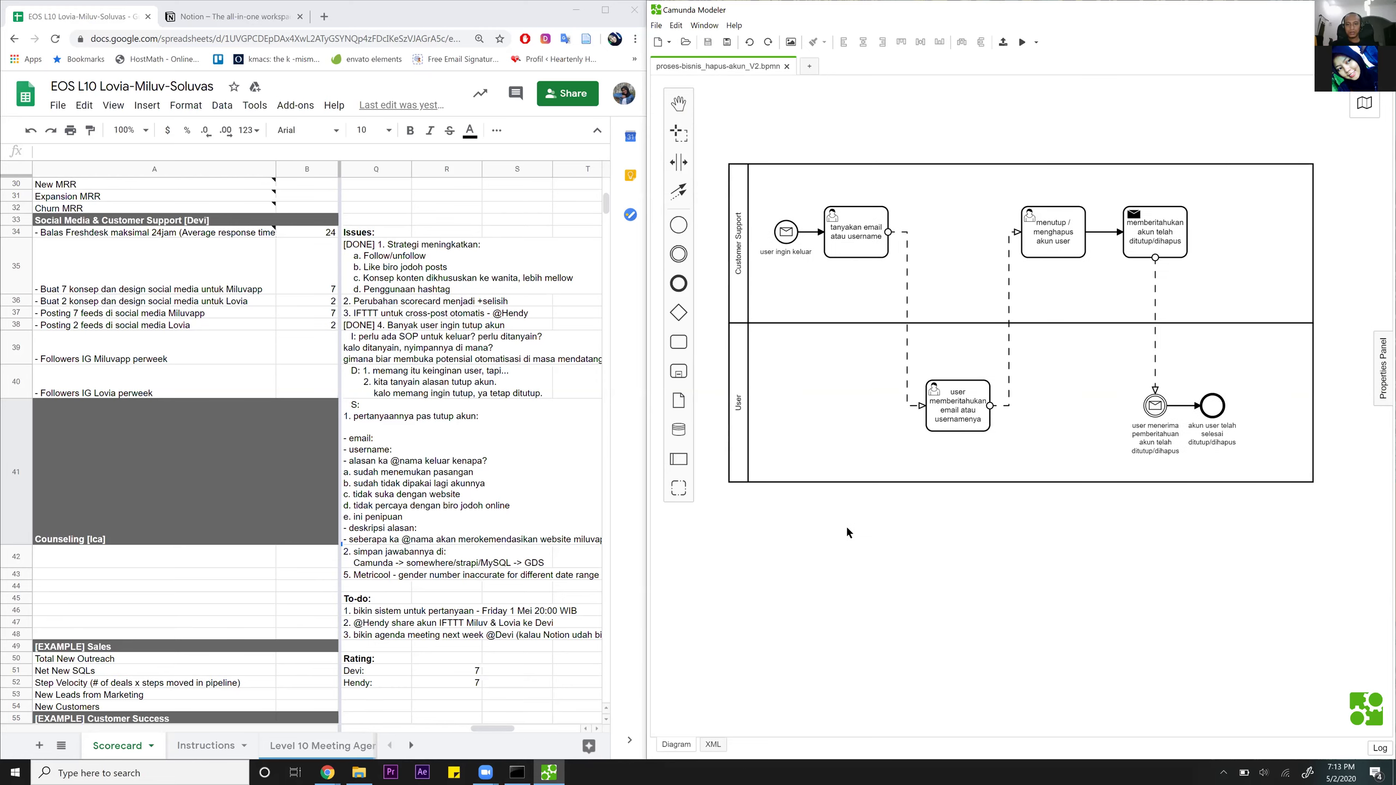
{"action": "scroll", "coordinate": [846, 532], "scroll_direction": "up", "scroll_amount": 1}
{"action": "scroll", "coordinate": [847, 533], "scroll_direction": "left", "scroll_amount": 1}
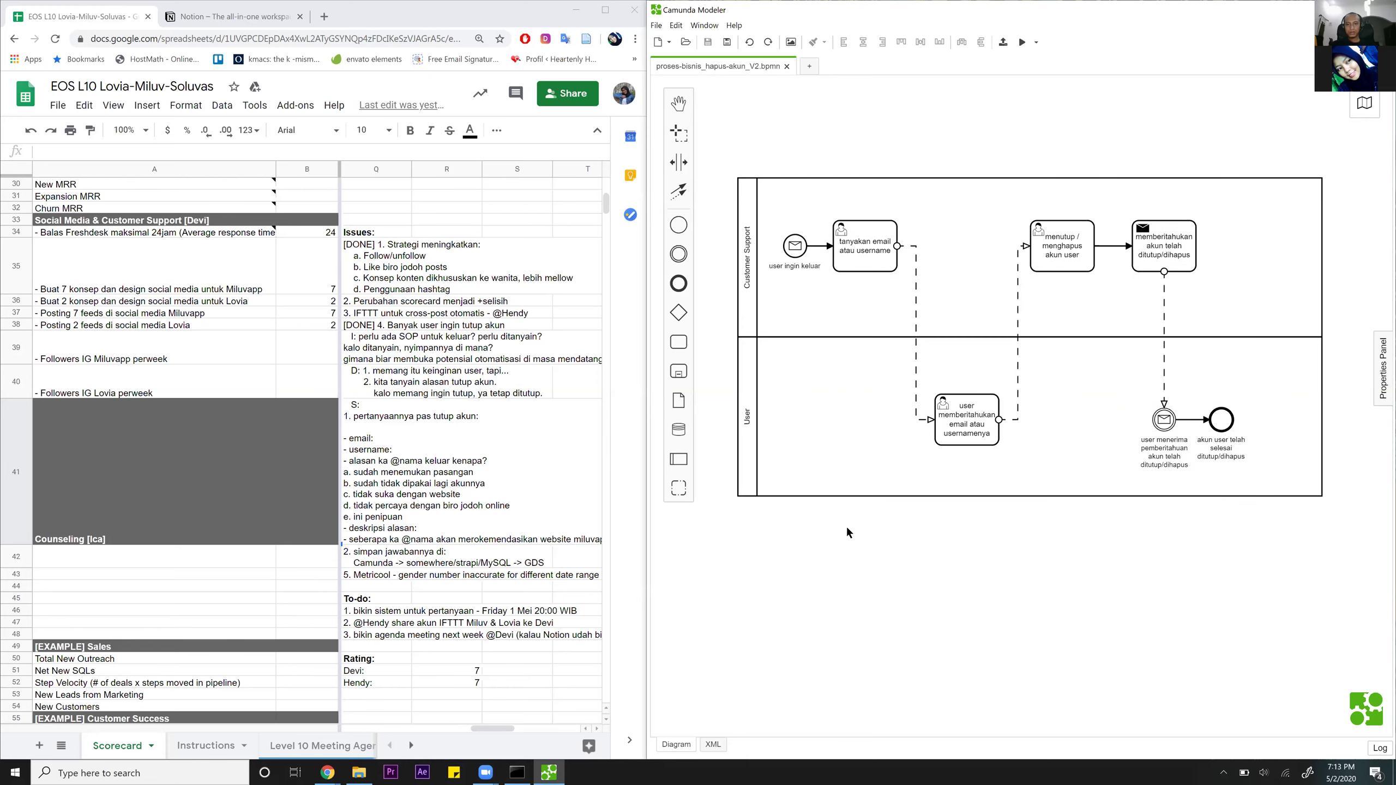
Close the current diagram and reopen proses-bisnis_hapus-akun_V2.bpmn from the Heartenly folder.
{"action": "left_click", "coordinate": [786, 66]}
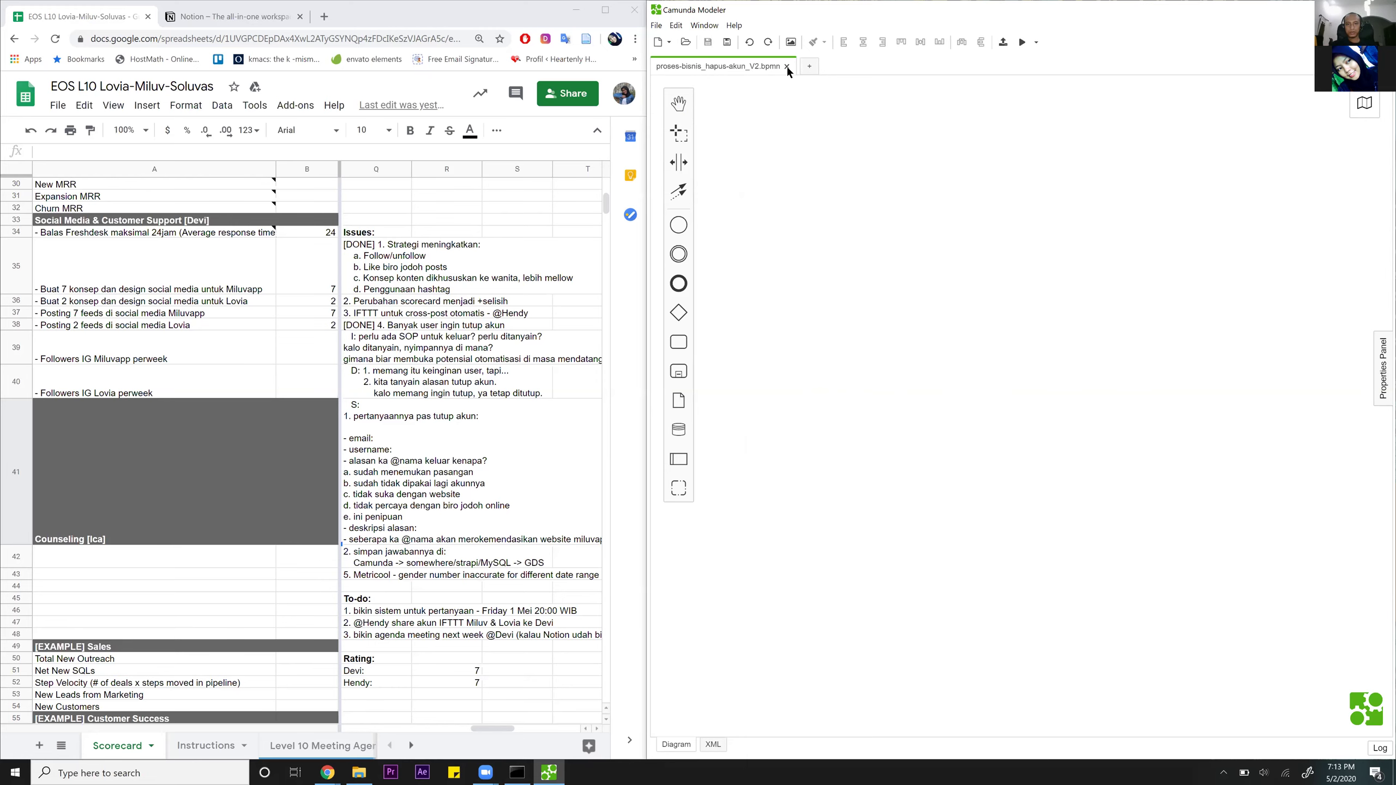
{"action": "left_click", "coordinate": [657, 26]}
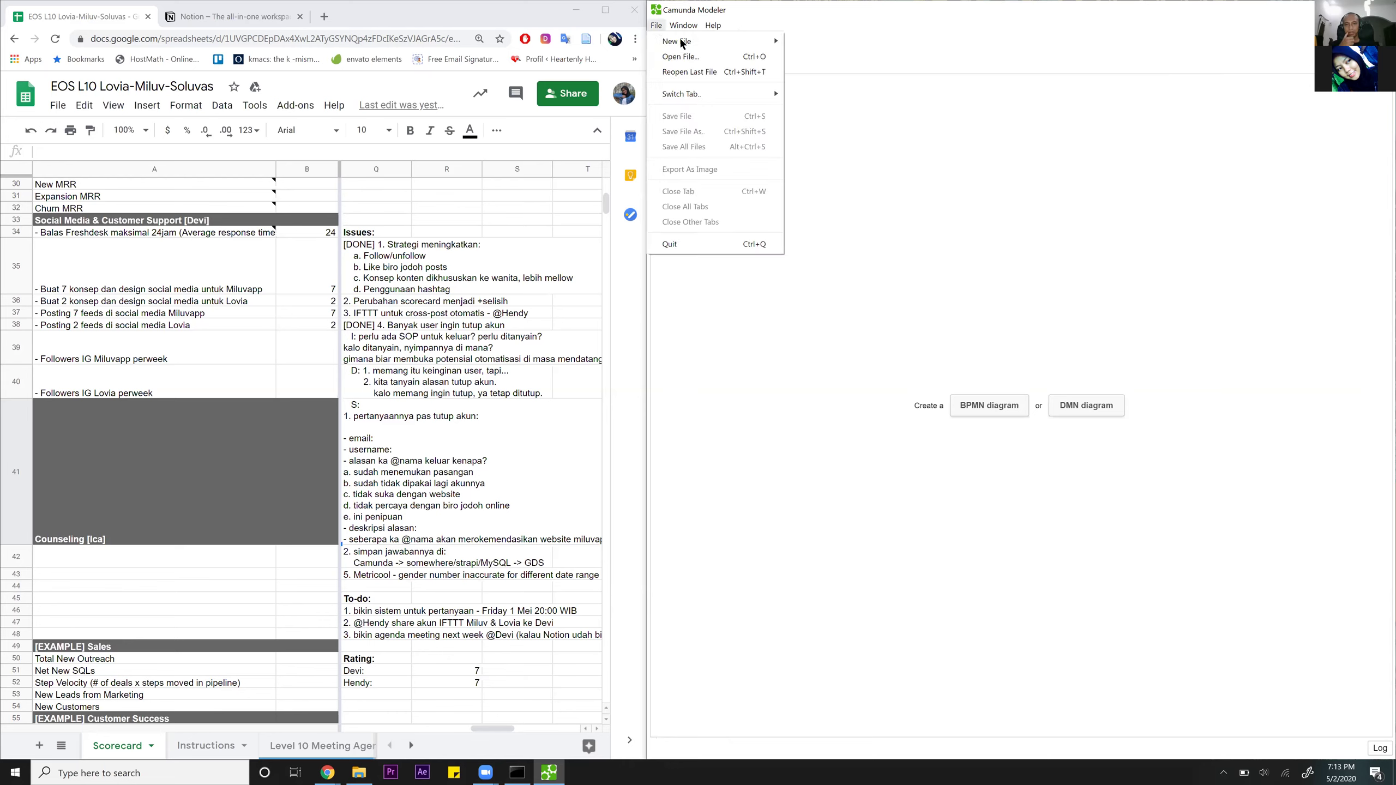
{"action": "left_click", "coordinate": [731, 59]}
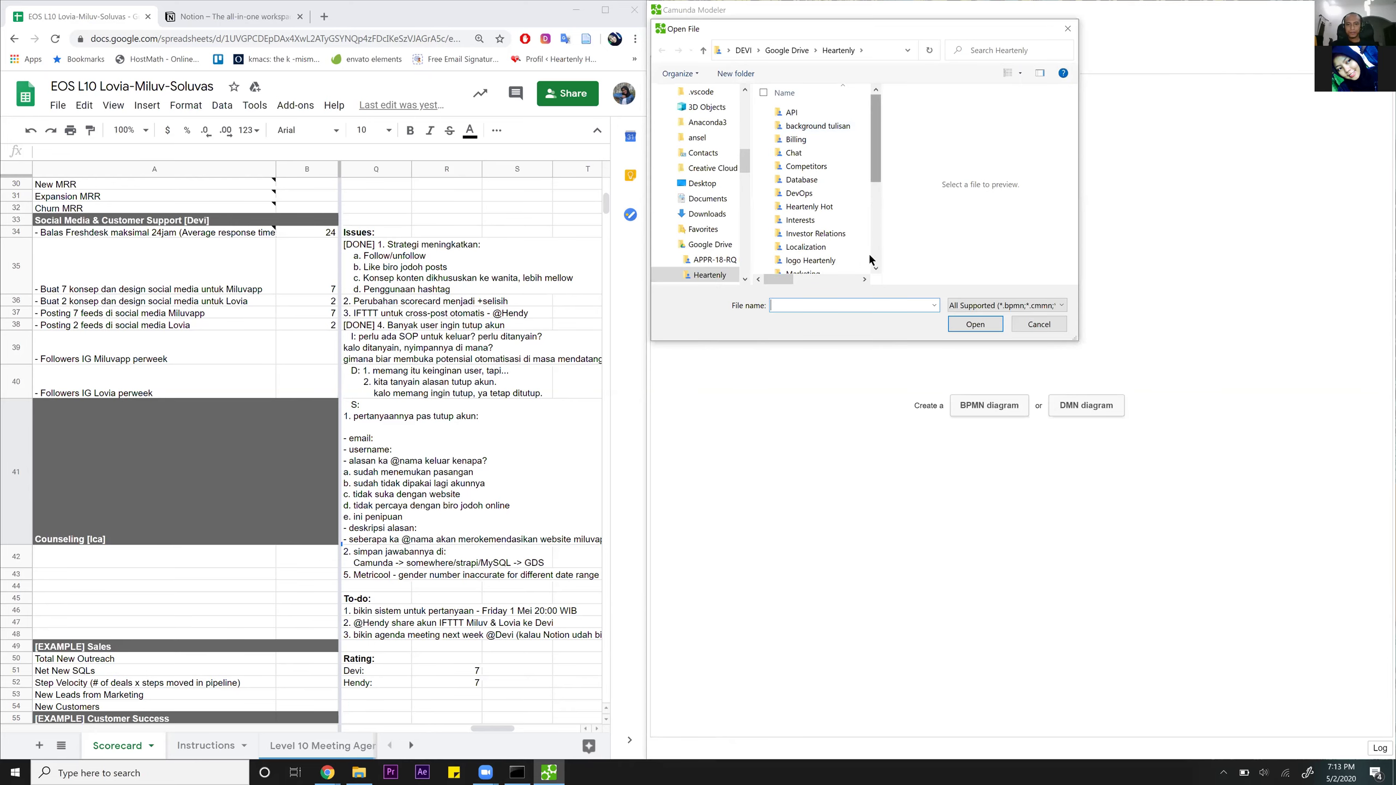
{"action": "scroll", "coordinate": [857, 264], "scroll_direction": "down", "scroll_amount": 4}
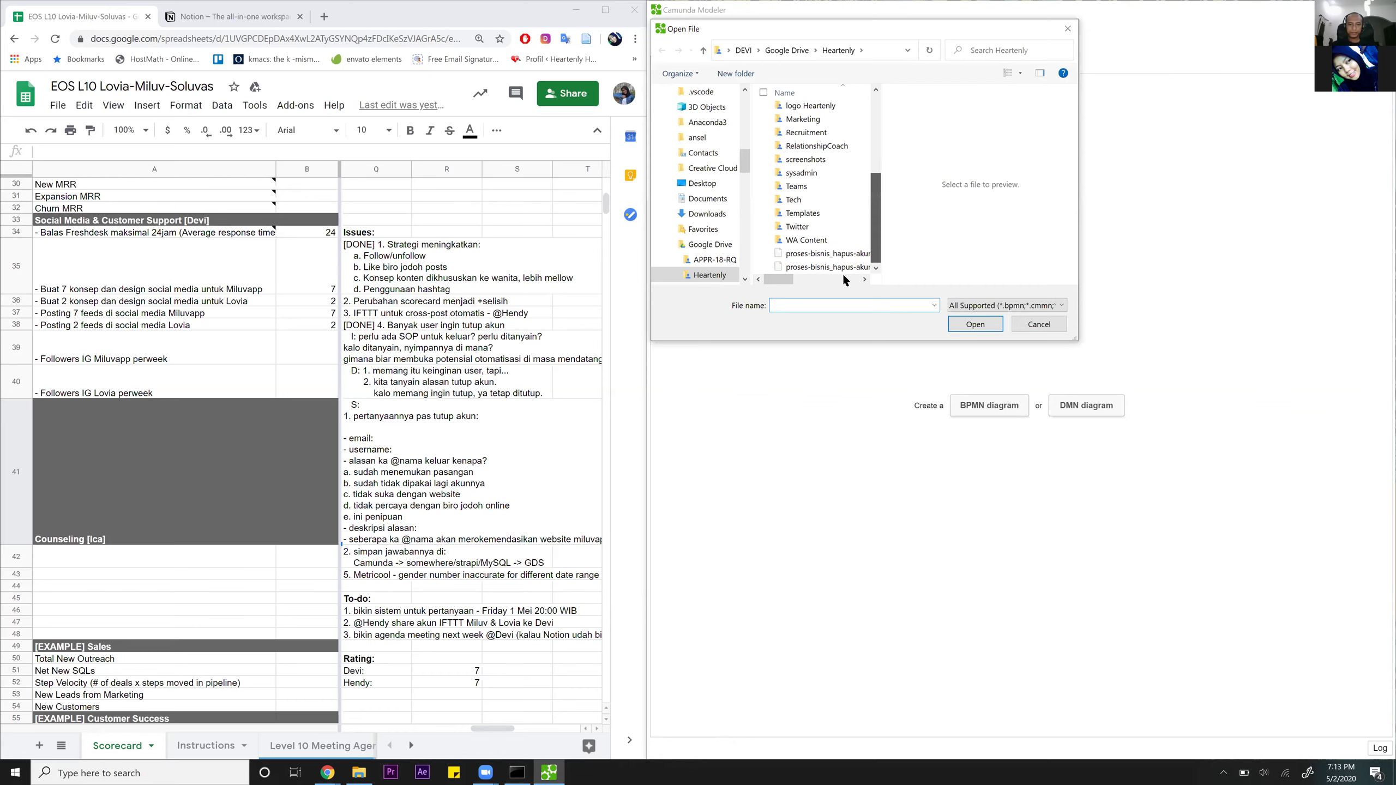
{"action": "left_click_drag", "start_coordinate": [791, 281], "coordinate": [808, 282]}
{"action": "left_click", "coordinate": [794, 266]}
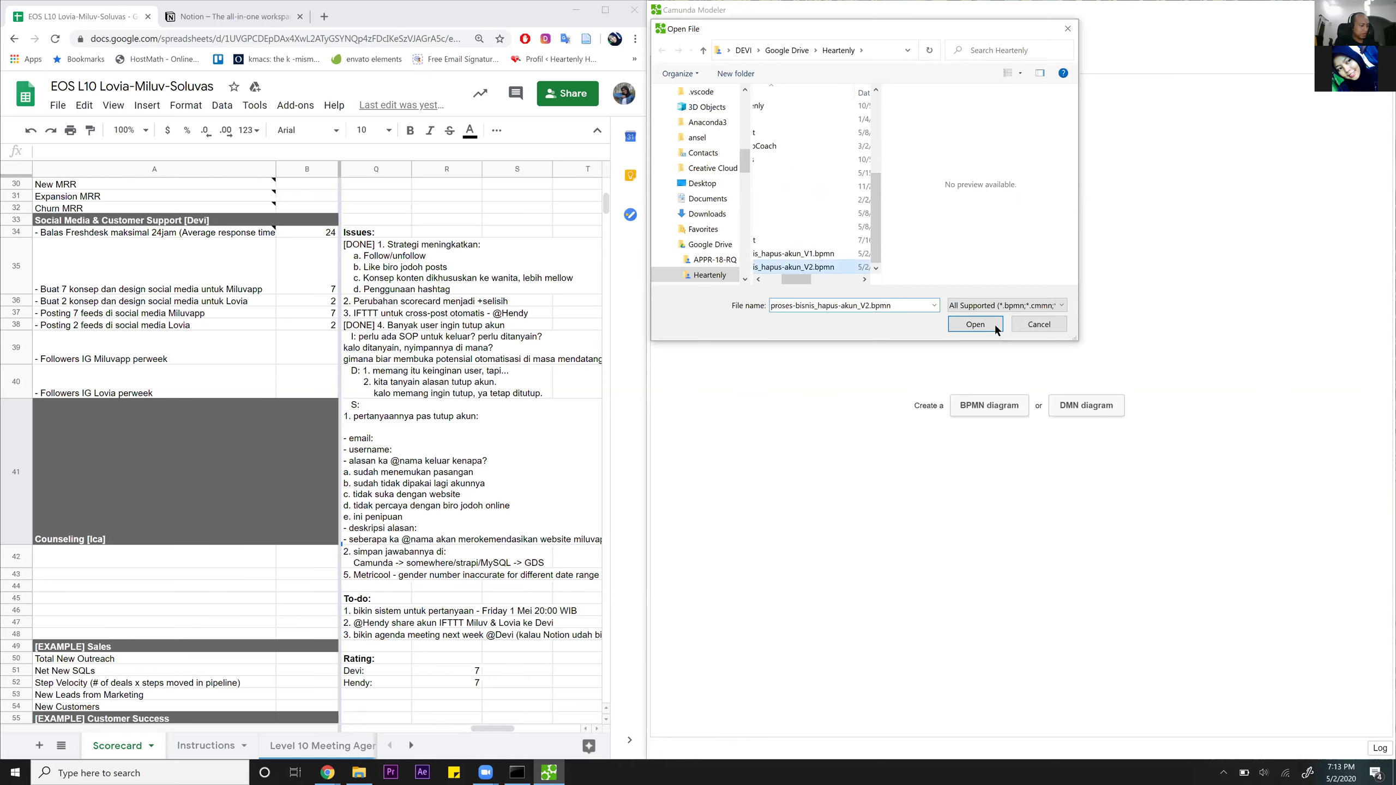
{"action": "left_click", "coordinate": [982, 319]}
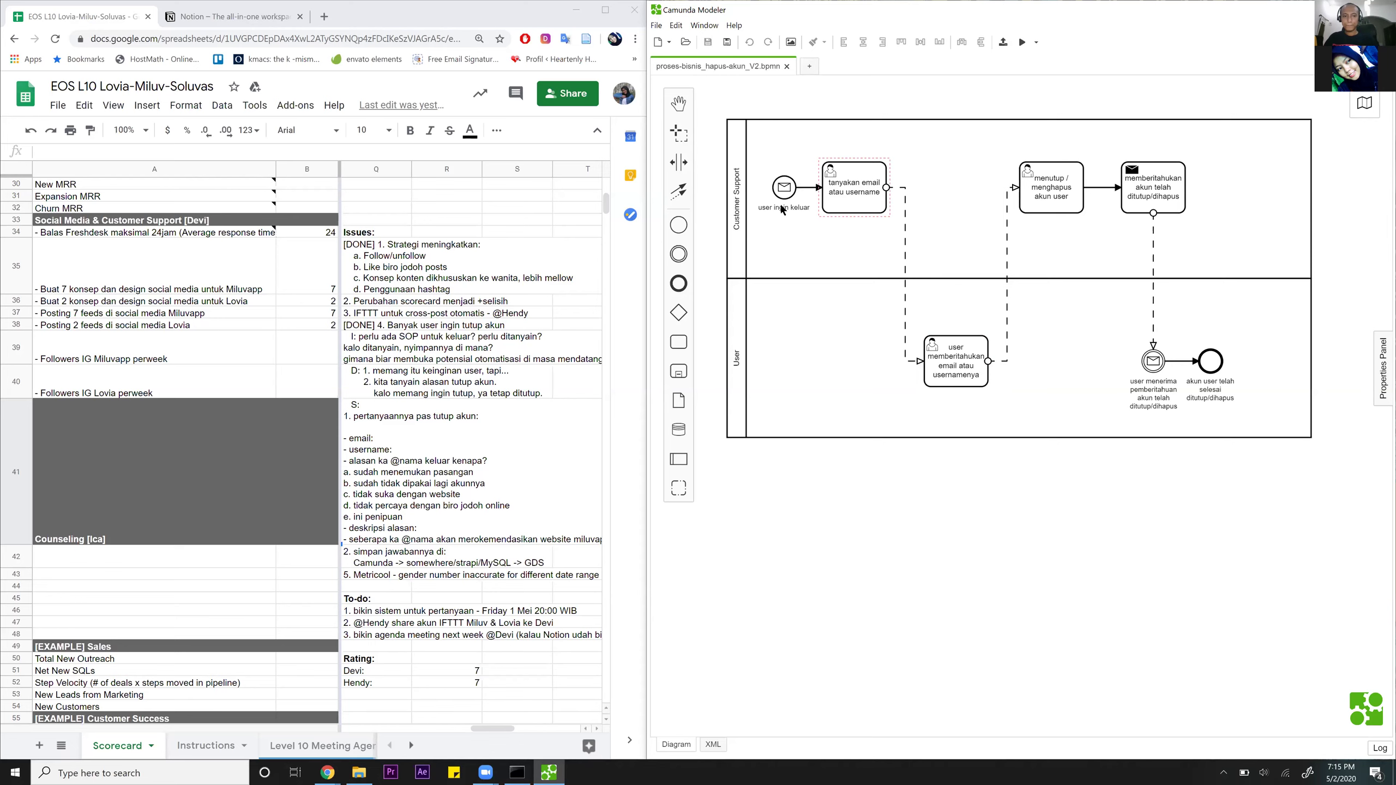
Relabel the first Customer Support task, right after the start event, as "berikan form".
{"action": "left_click", "coordinate": [858, 190]}
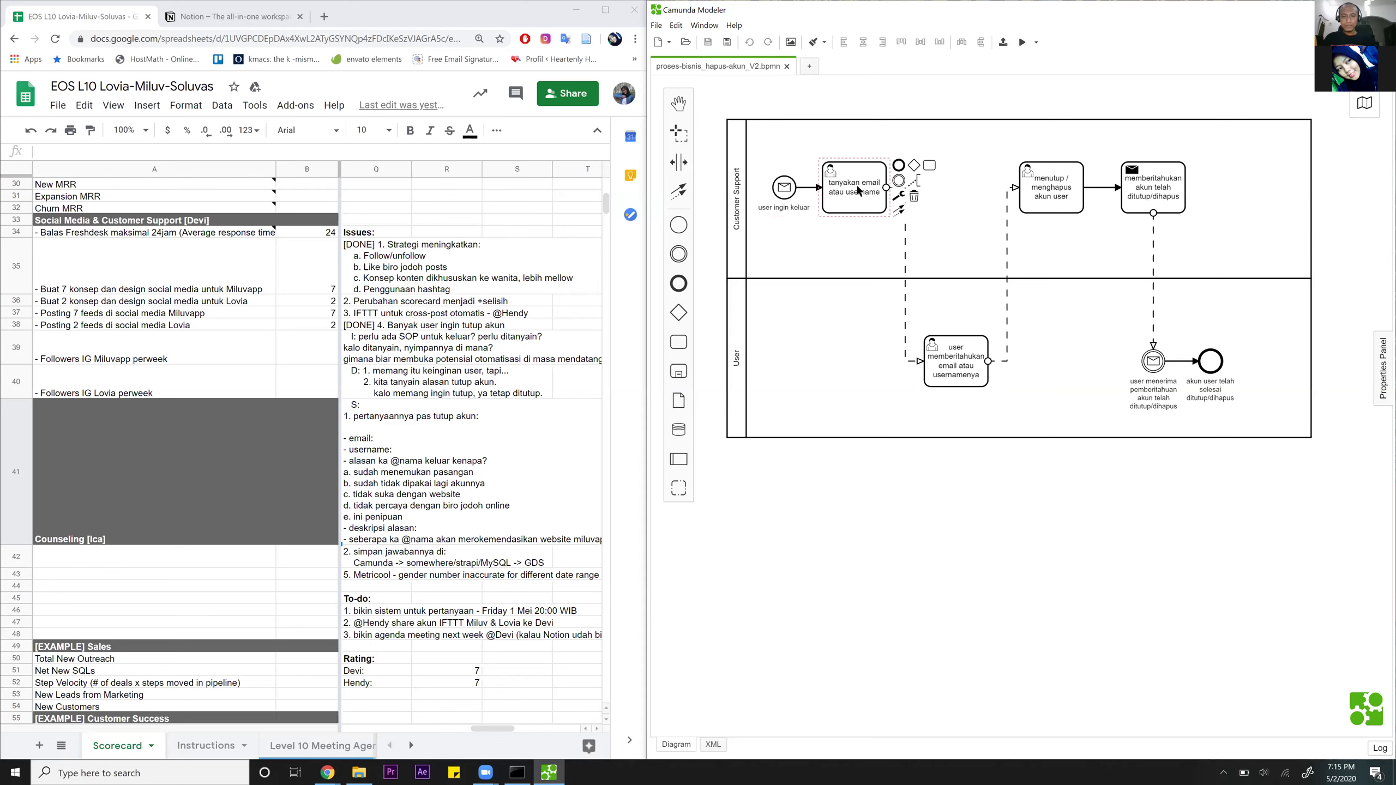
{"action": "double_click", "coordinate": [847, 187]}
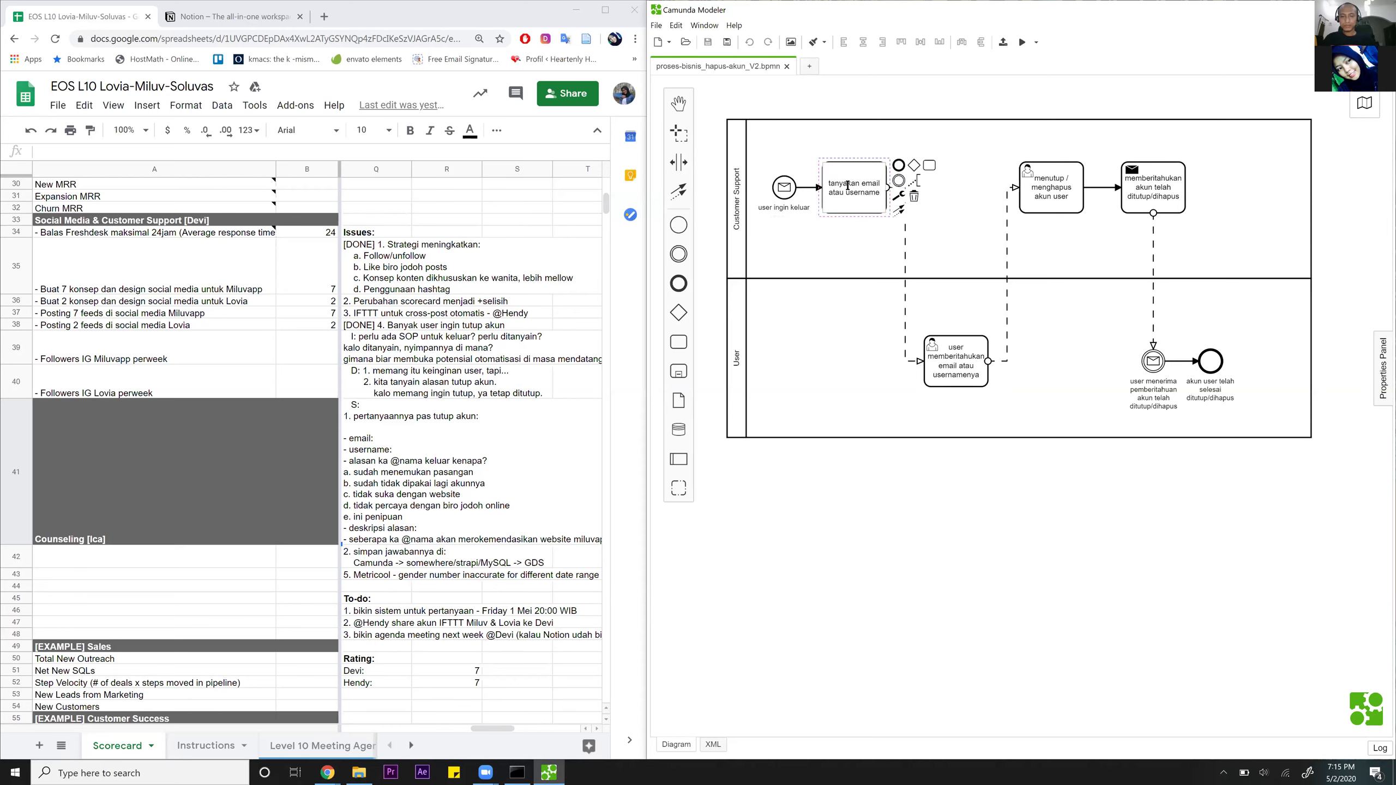
{"action": "key", "text": "ctrl+a"}
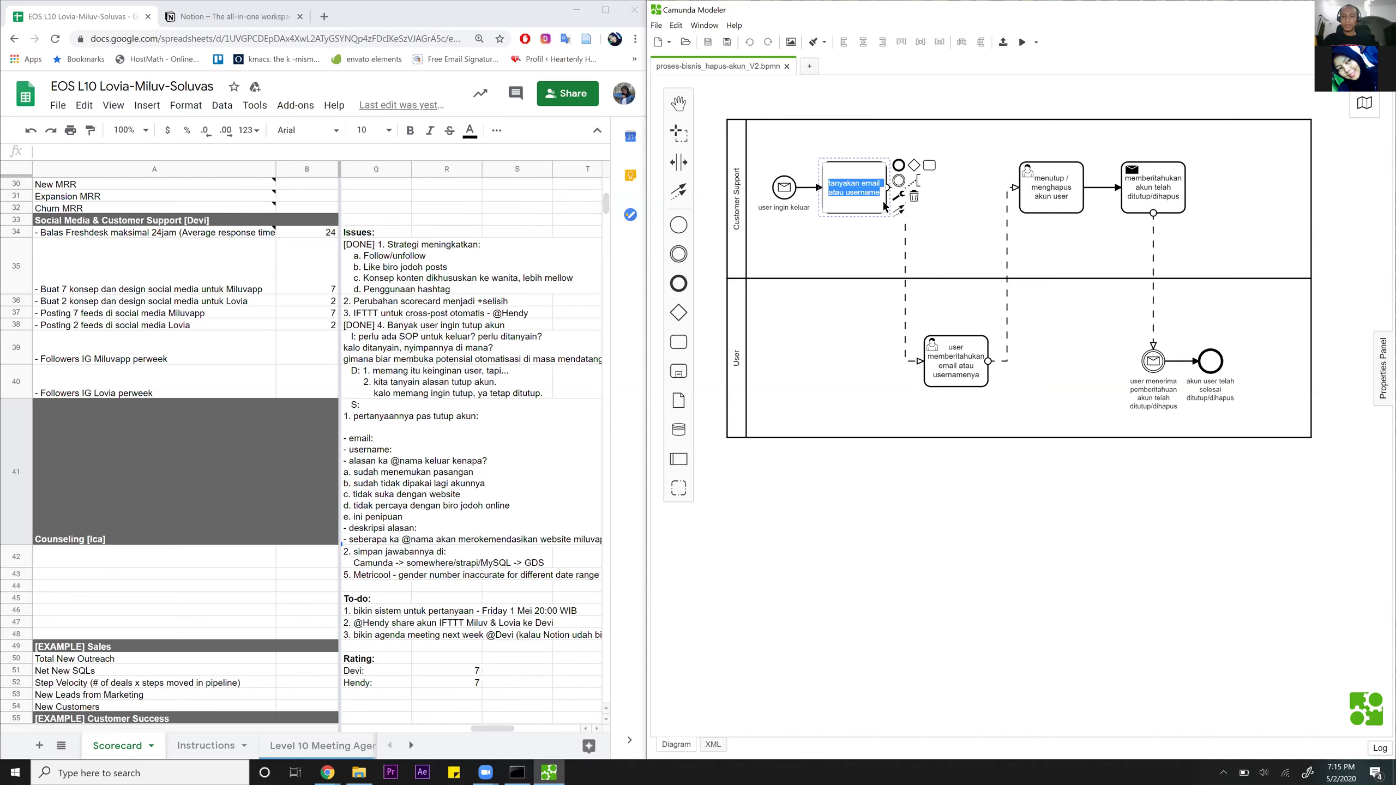
{"action": "left_click", "coordinate": [865, 186]}
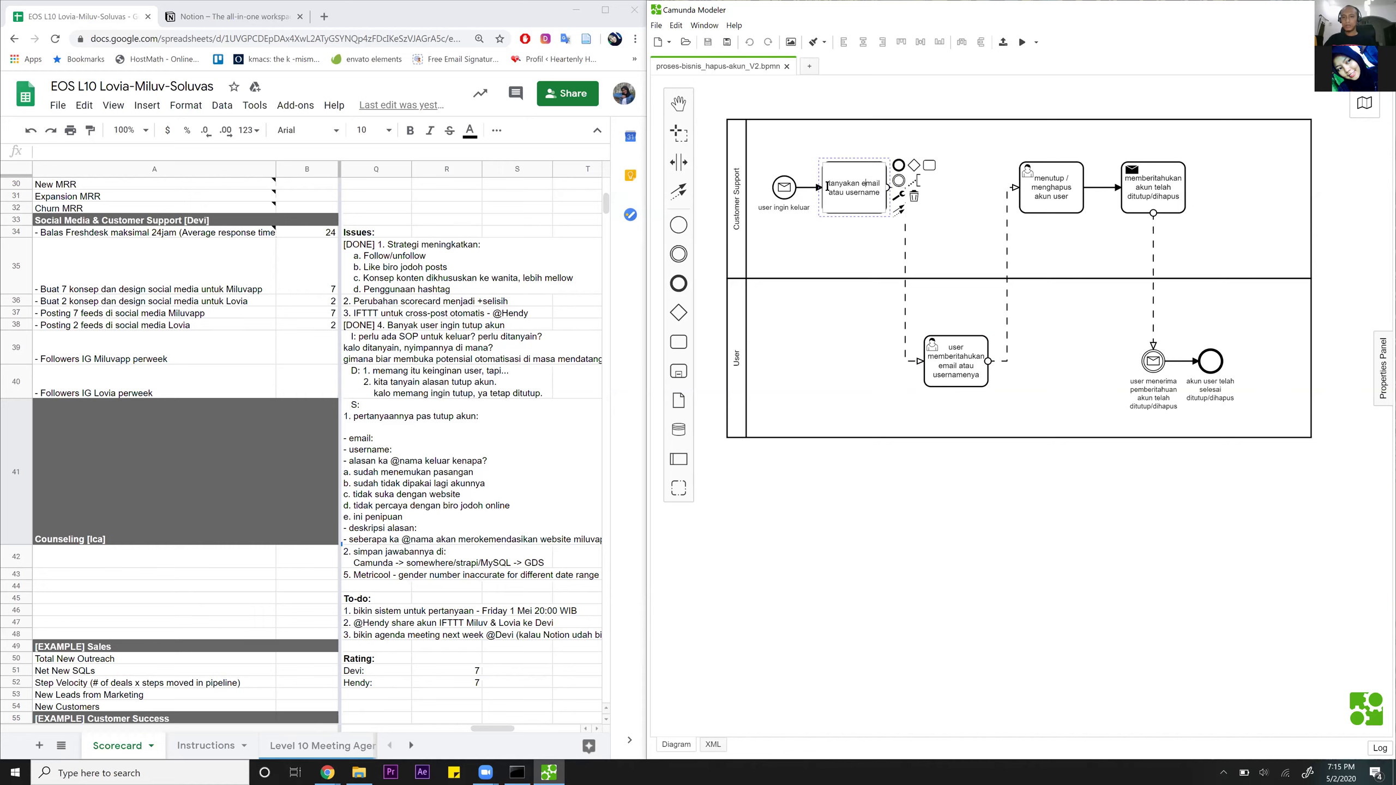
{"action": "triple_click", "coordinate": [884, 204]}
{"action": "type", "text": "berikan "}
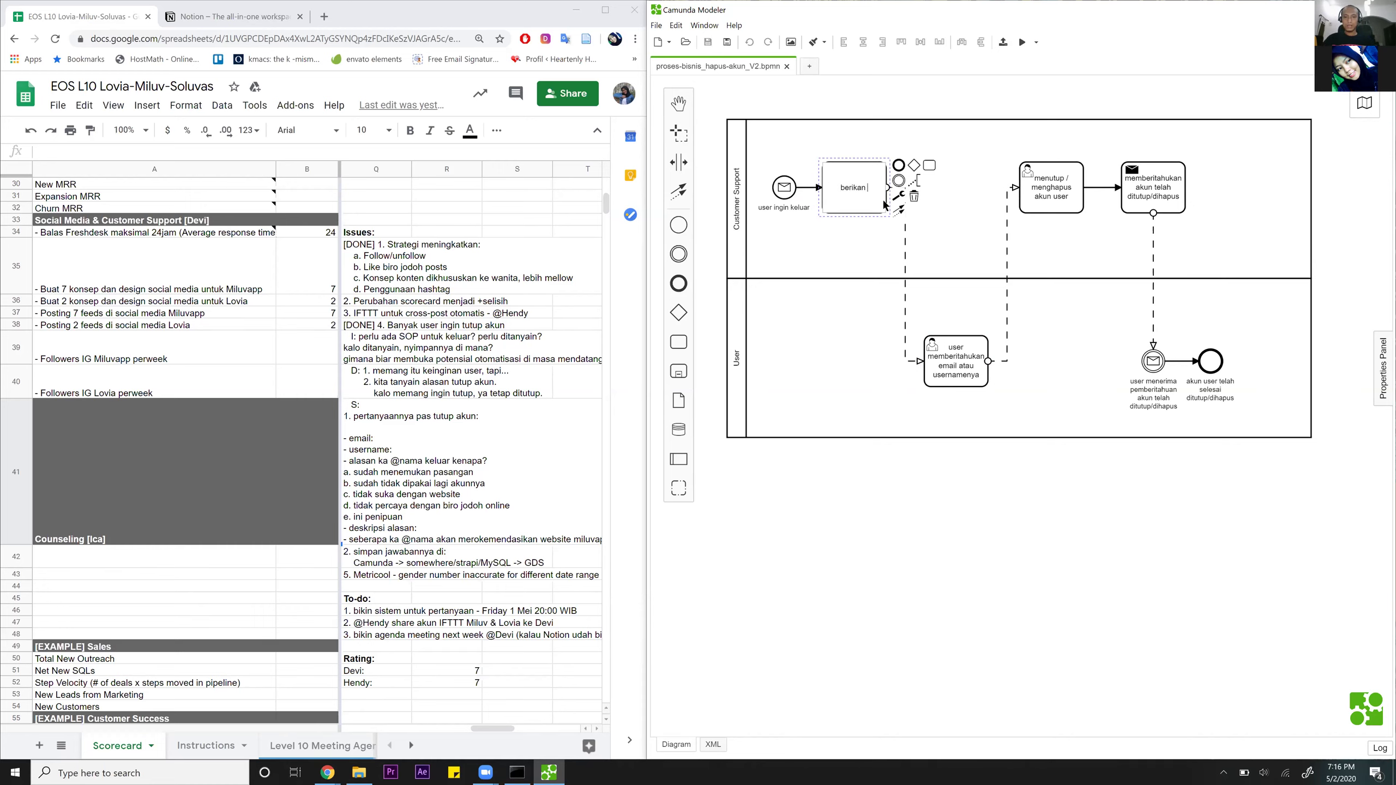
{"action": "type", "text": "form"}
{"action": "left_click", "coordinate": [945, 627]}
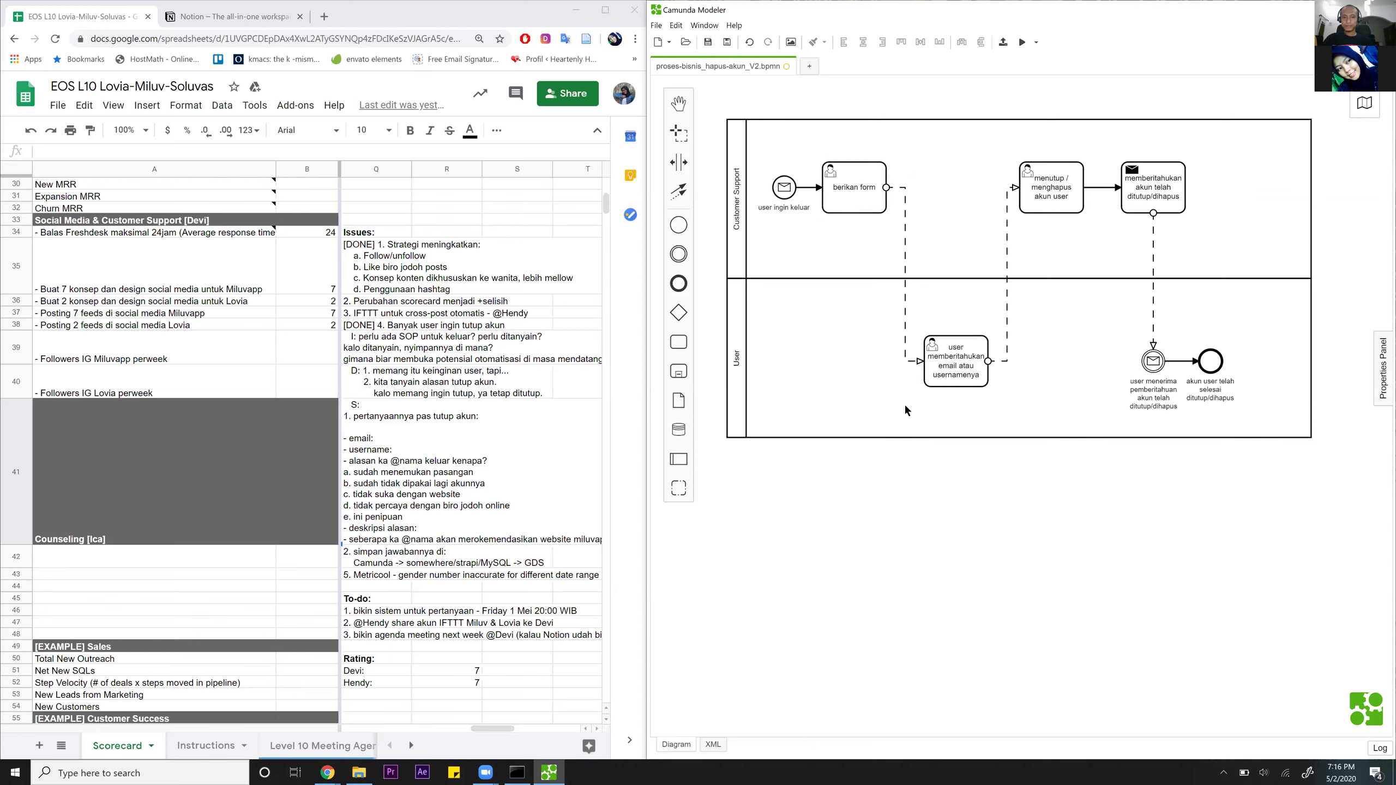
Extend the first Customer Support task's label to "berikan form tutup/hapus akun".
{"action": "double_click", "coordinate": [852, 188]}
{"action": "type", "text": "h"}
{"action": "key", "text": "BackSpace"}
{"action": "type", "text": "tutup/hapus akun"}
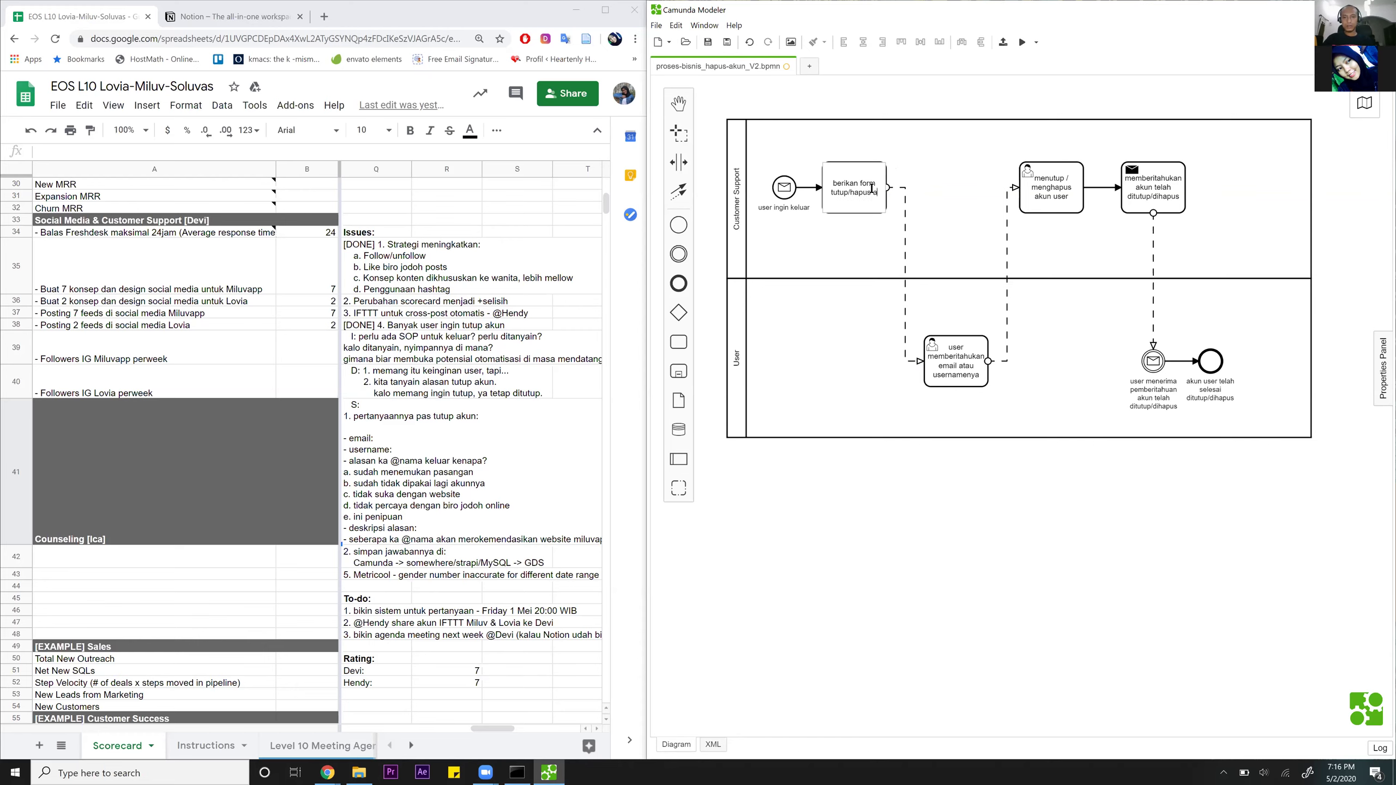
{"action": "left_click", "coordinate": [907, 468]}
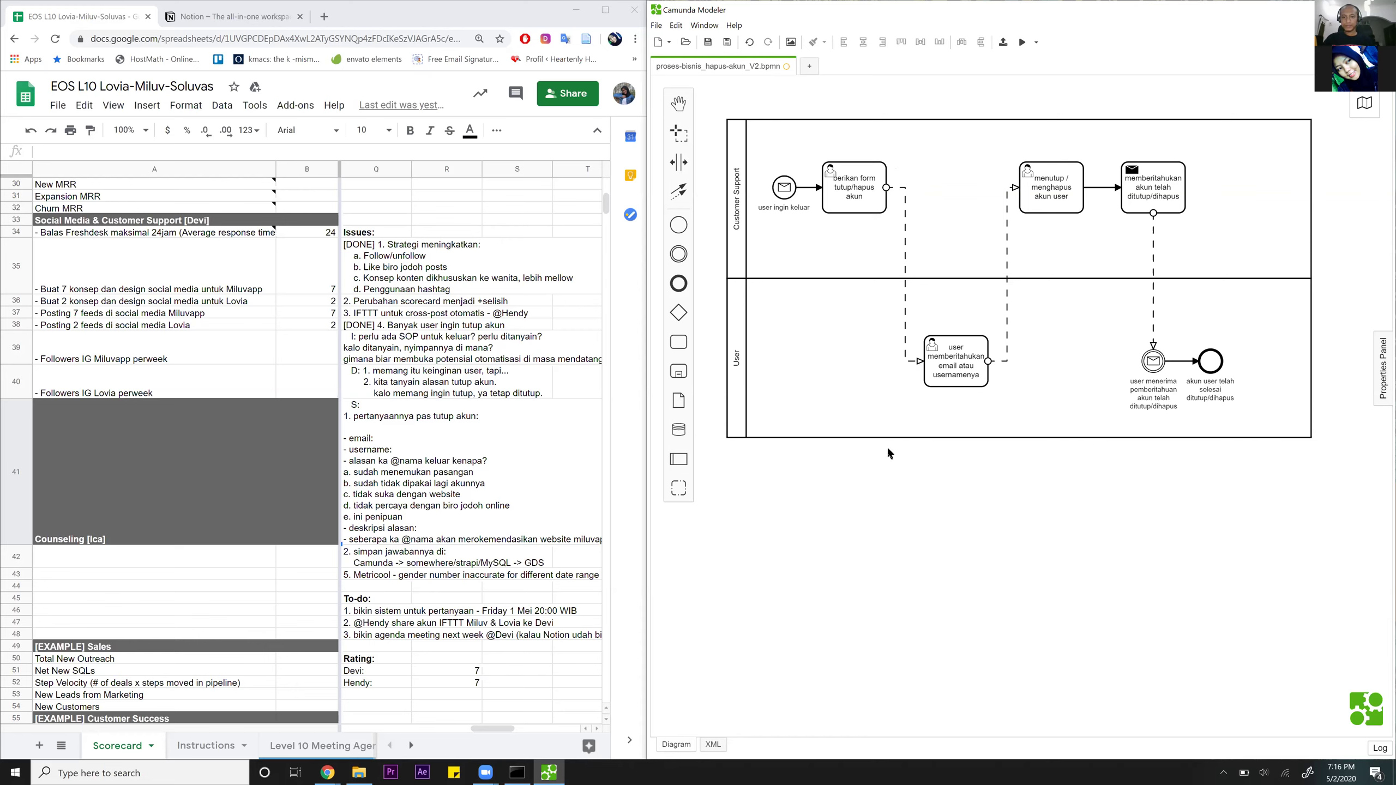
Relabel the task in the User pool as "user mengisi form".
{"action": "double_click", "coordinate": [952, 346]}
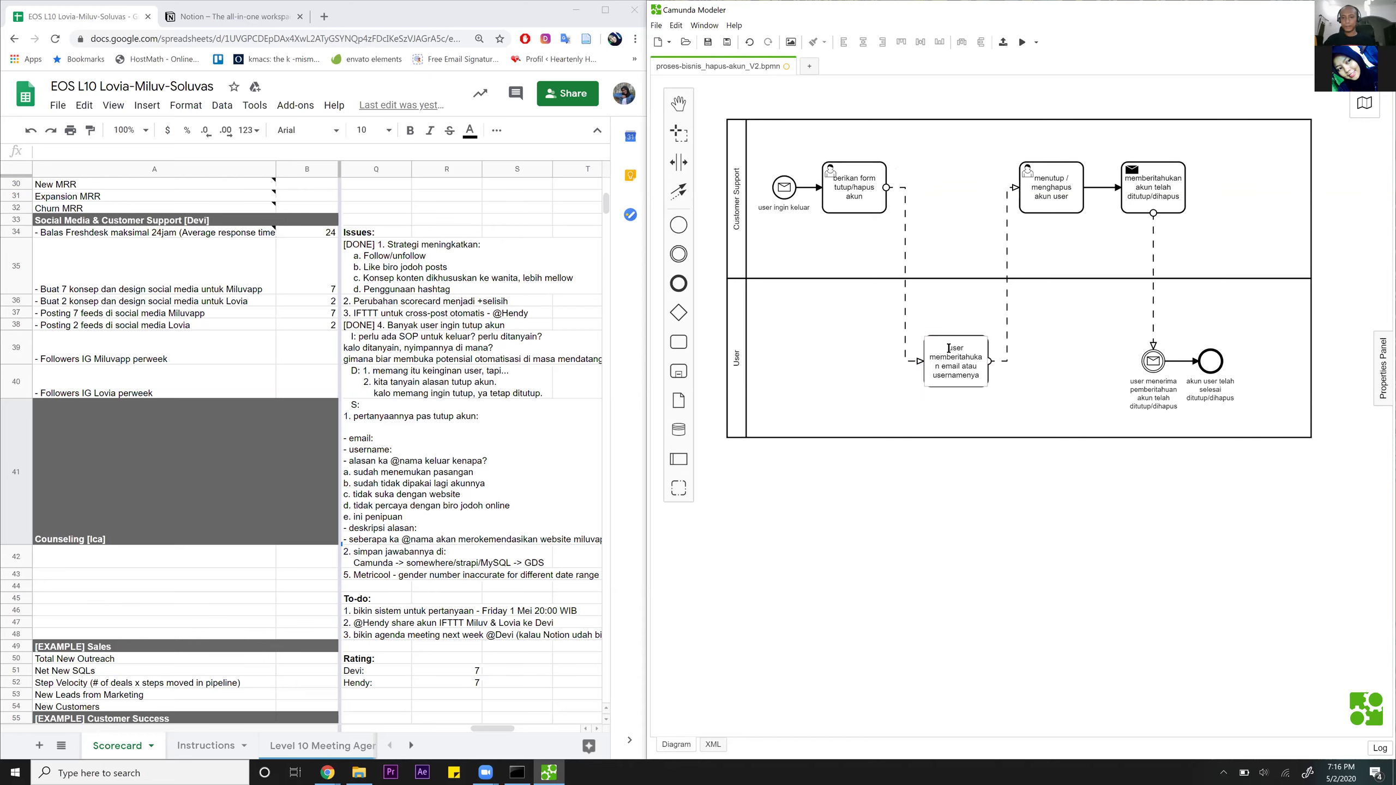
{"action": "left_click_drag", "start_coordinate": [969, 378], "coordinate": [990, 383]}
{"action": "key", "text": "BackSpace"}
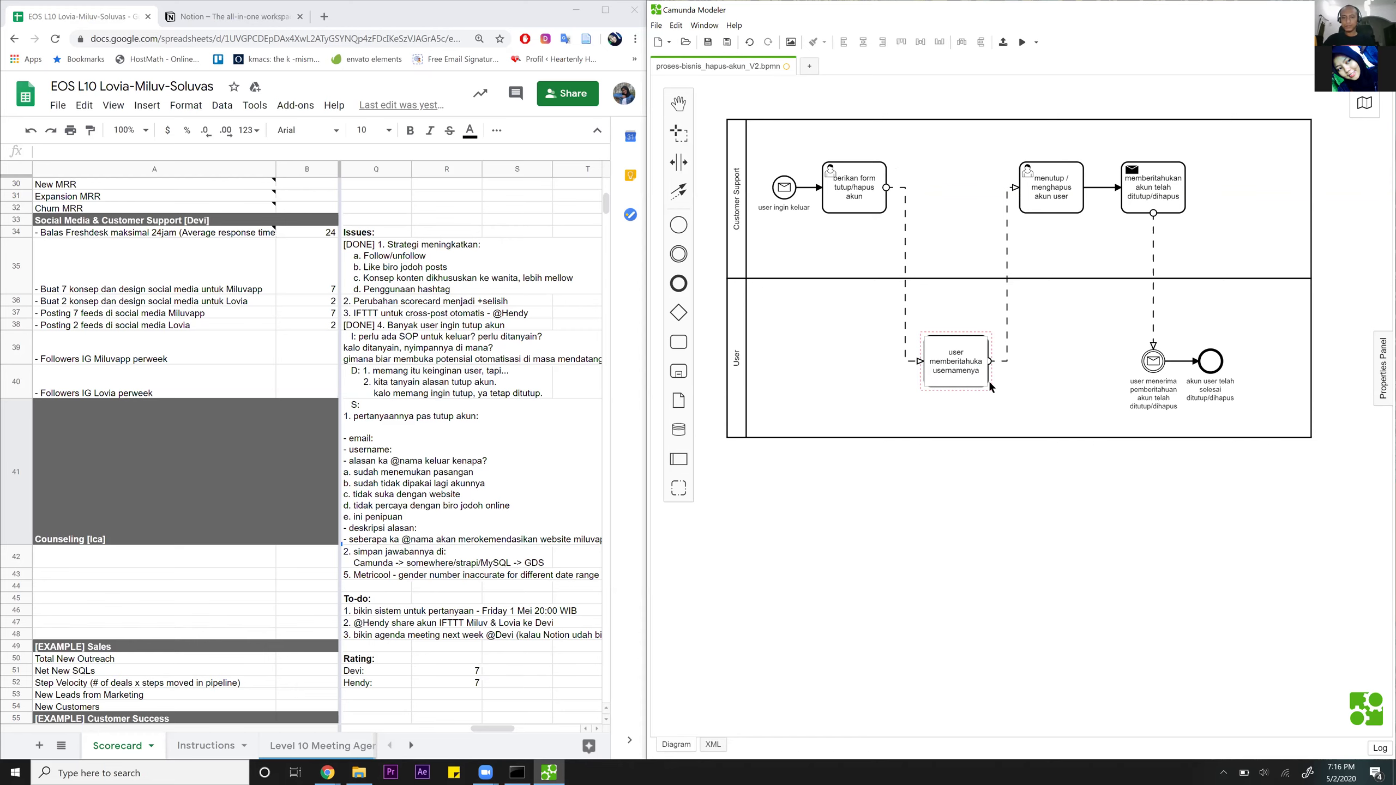
{"action": "key", "text": "shift+Up"}
{"action": "type", "text": "engisi form"}
{"action": "left_click", "coordinate": [1061, 507]}
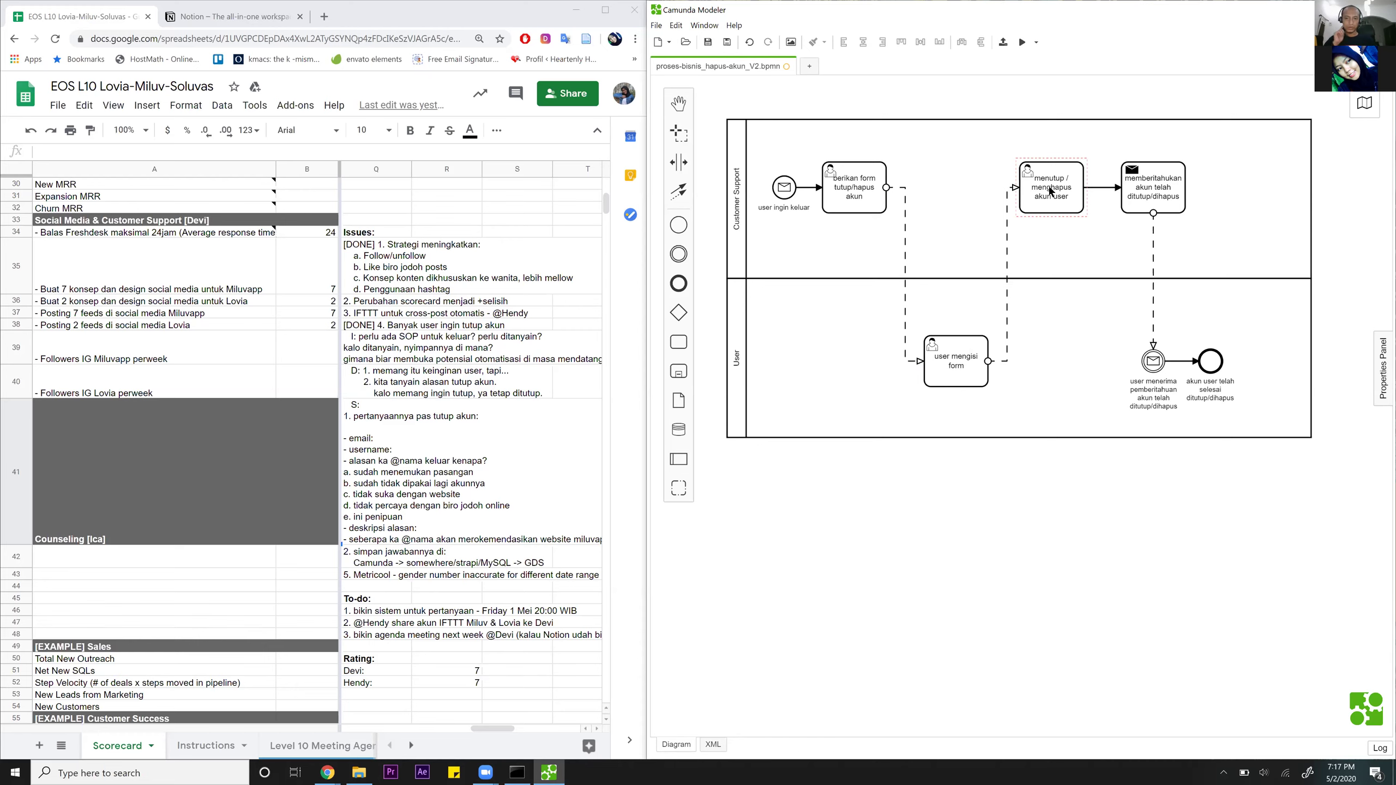
Relabel the "menutup / menghapus akun user" task in the Customer Support pool as "memvalidasi form yang telah dikirim".
{"action": "double_click", "coordinate": [1049, 191]}
{"action": "double_click", "coordinate": [1050, 190]}
{"action": "left_click", "coordinate": [1067, 199]}
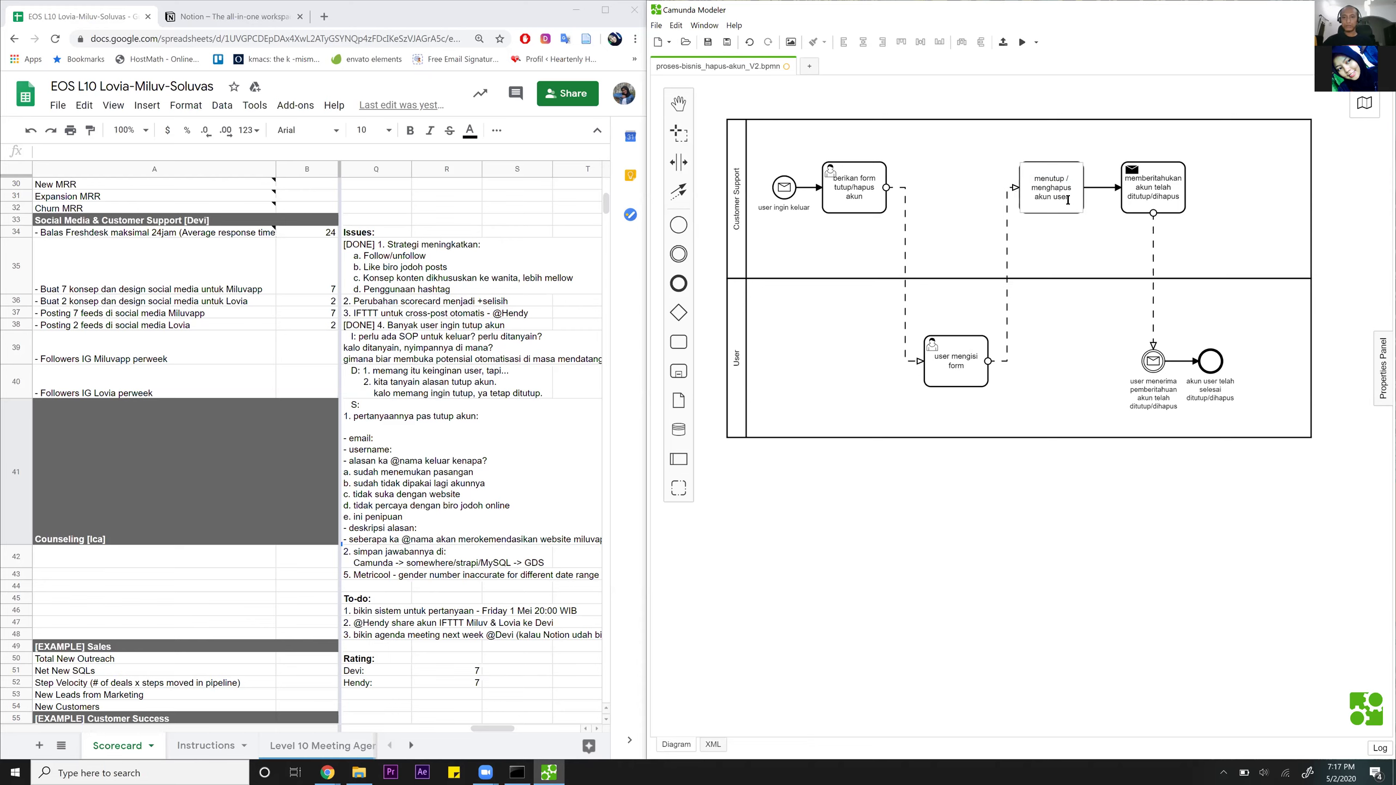
{"action": "triple_click", "coordinate": [1066, 199]}
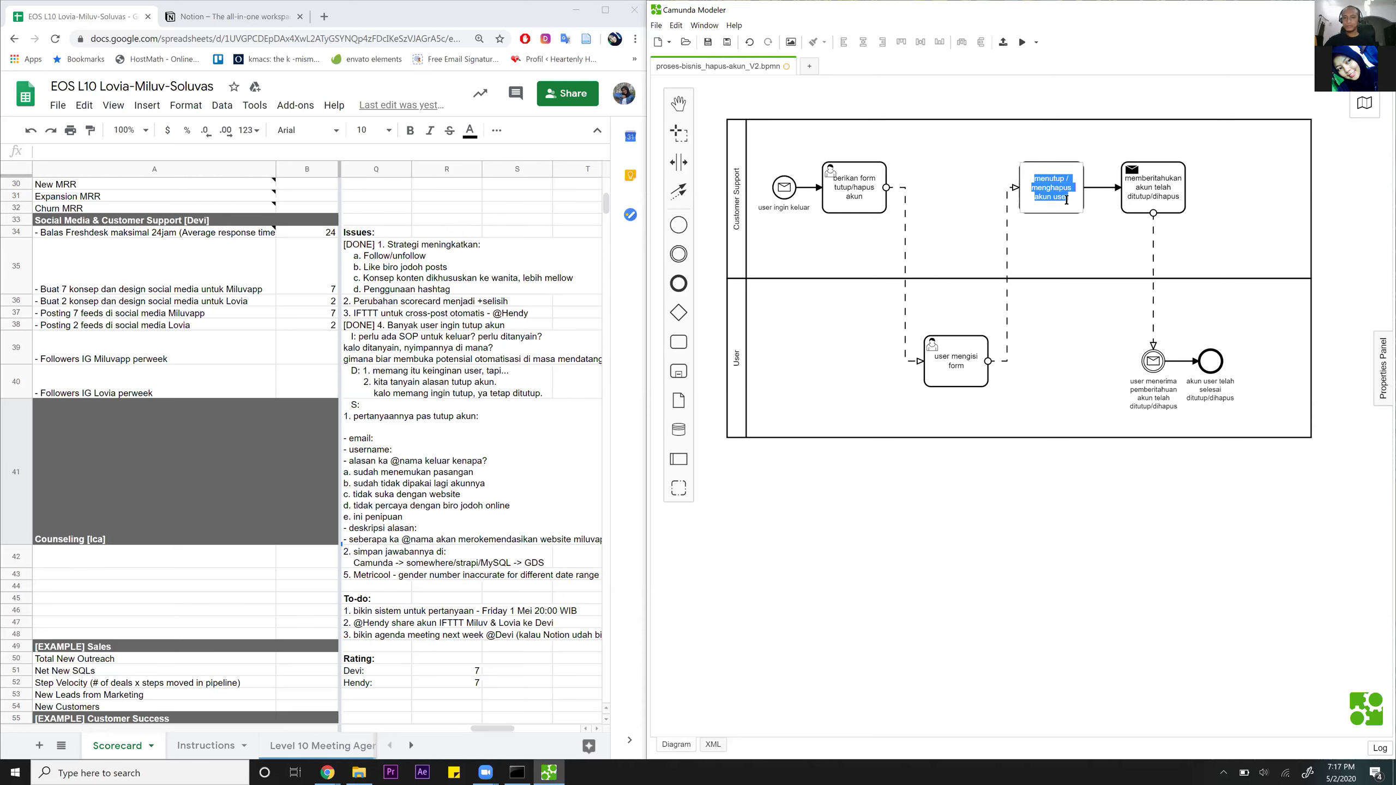
{"action": "type", "text": "men"}
{"action": "type", "text": "mvalid"}
{"action": "type", "text": "asi form"}
{"action": "type", "text": " yang telah"}
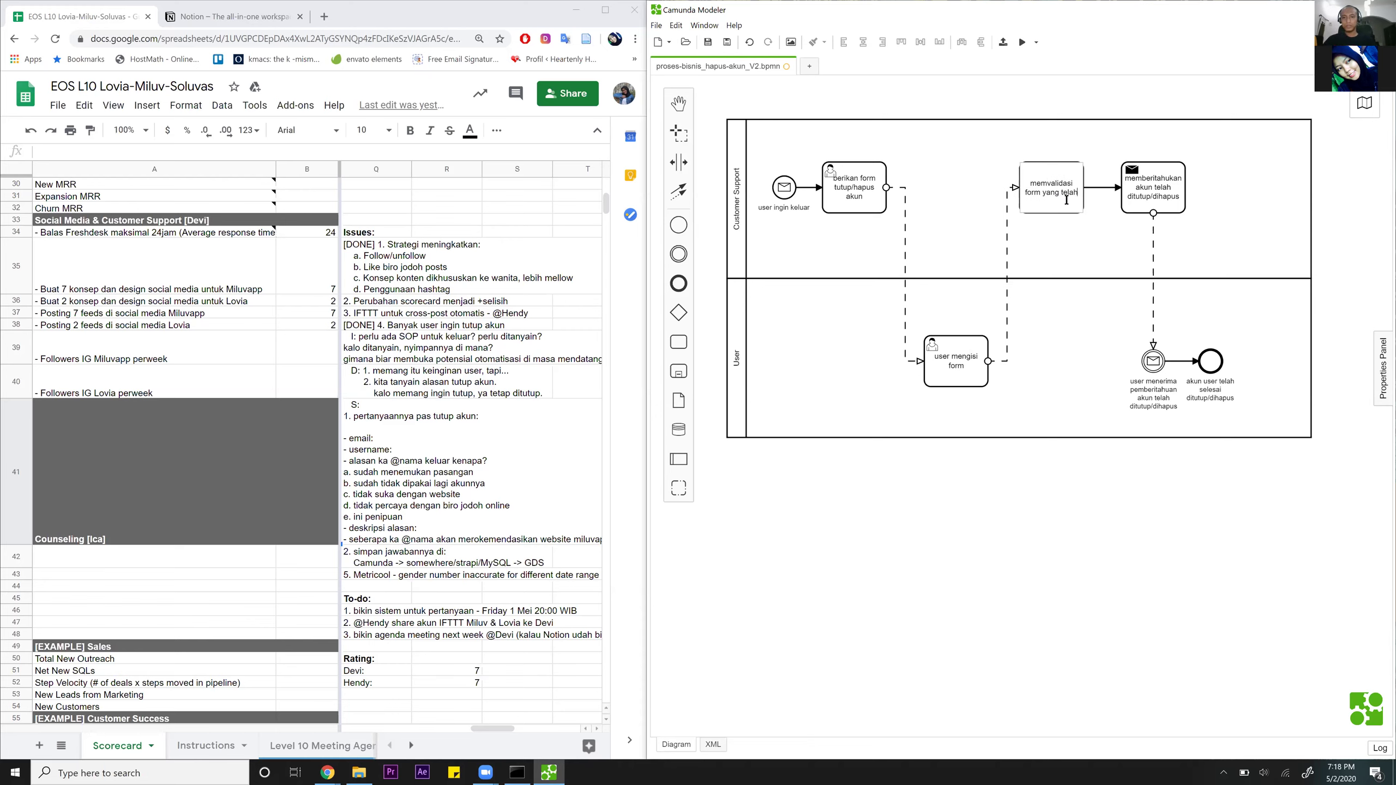
{"action": "type", "text": " dikirim"}
{"action": "left_click", "coordinate": [1014, 536]}
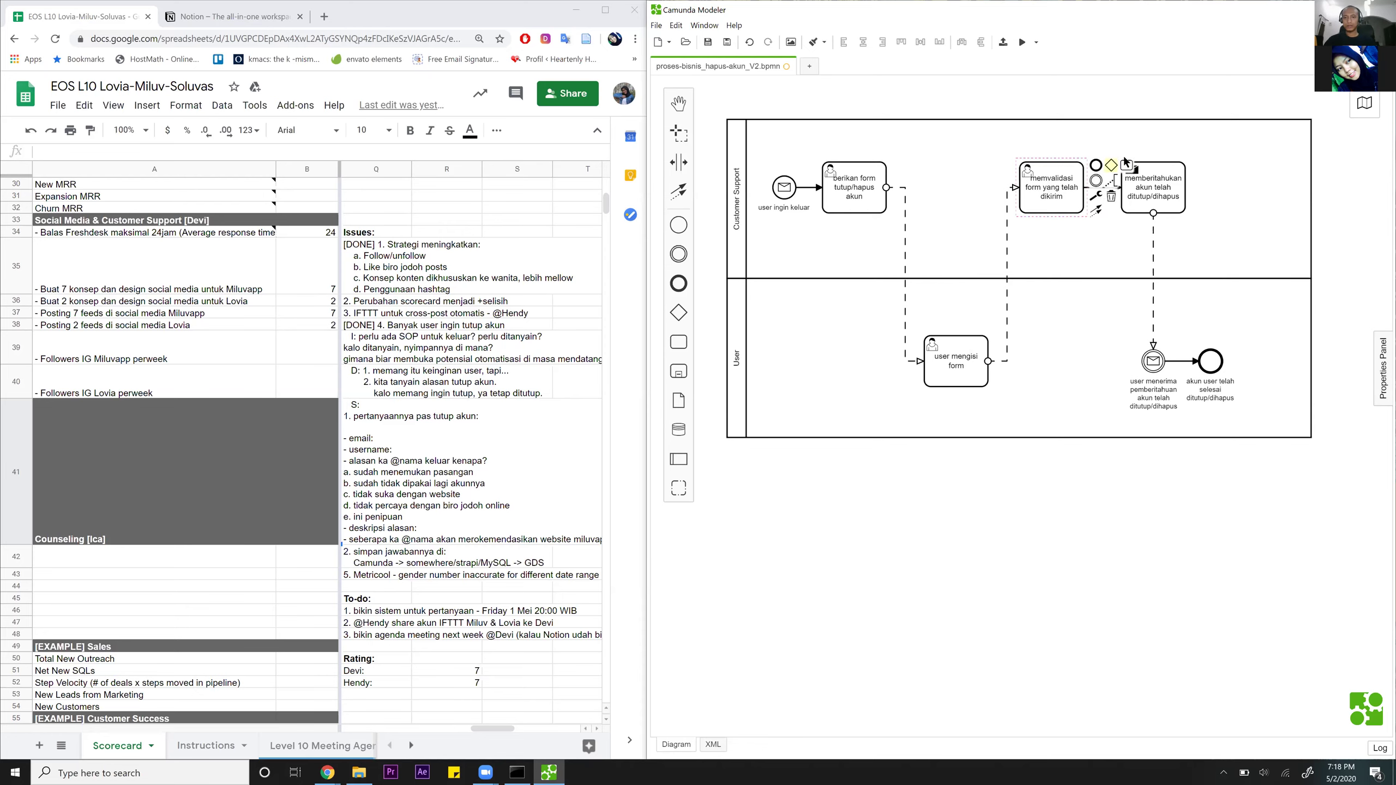
Append a new task to the form validation task and label it "menutup/menghapus akun".
{"action": "left_click", "coordinate": [1127, 165]}
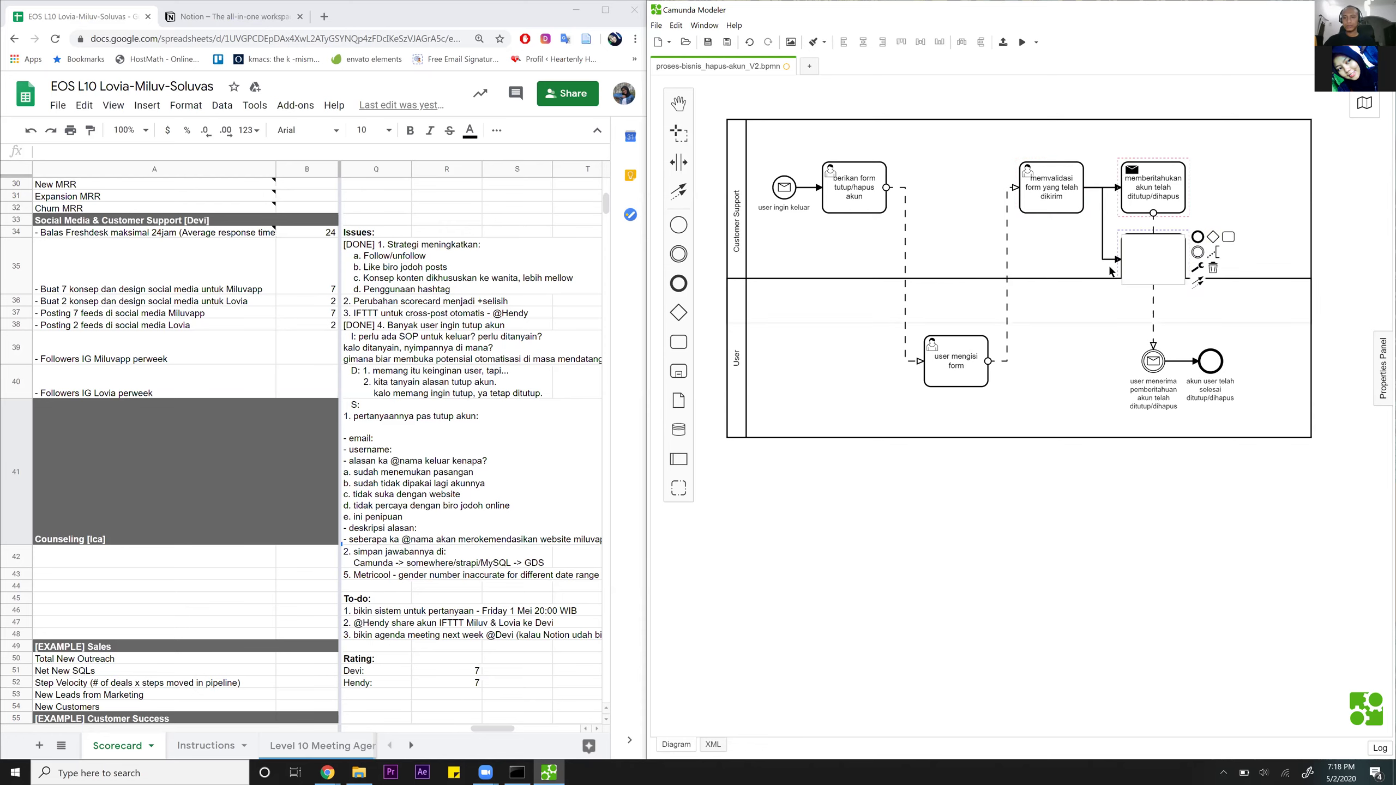
{"action": "left_click_drag", "start_coordinate": [1137, 190], "coordinate": [1140, 193]}
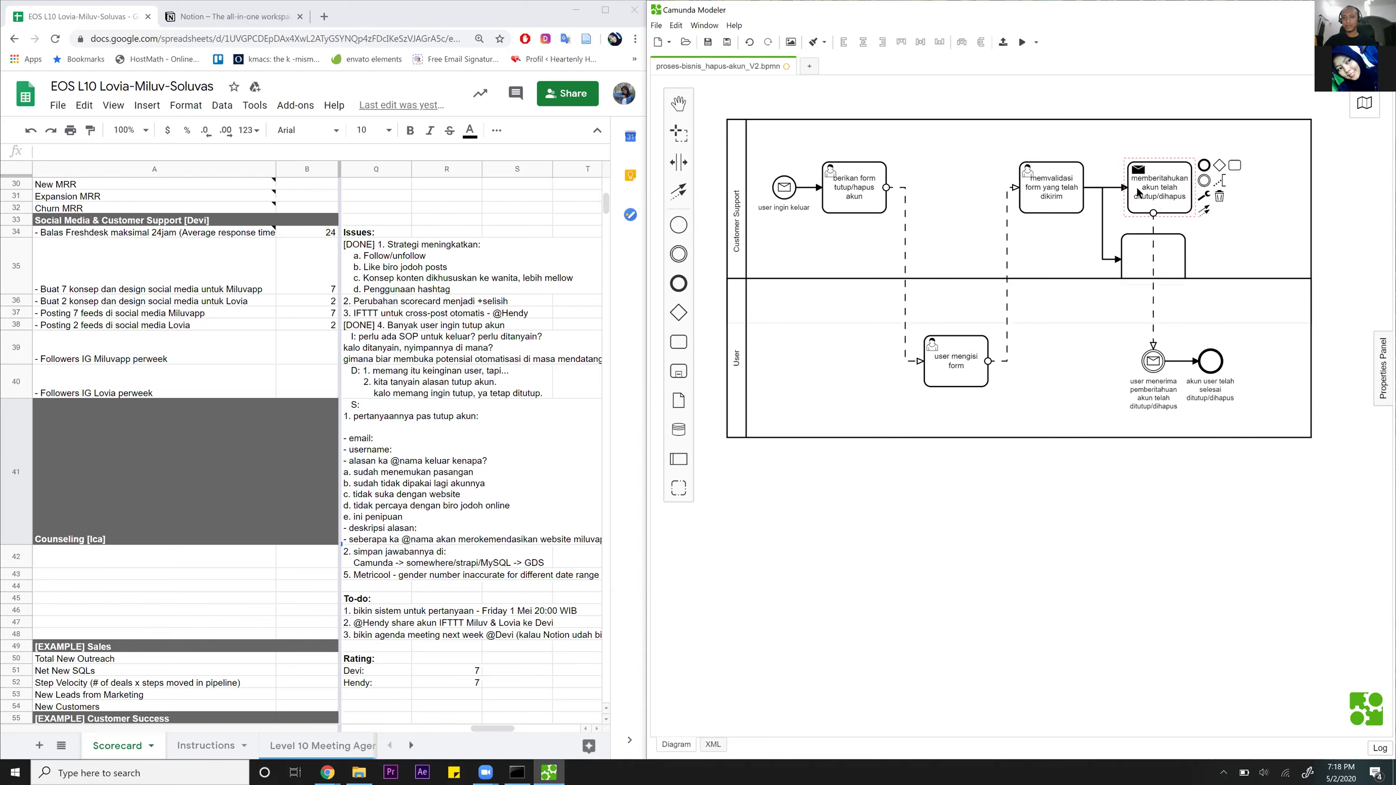
{"action": "key", "text": "ctrl+z"}
{"action": "double_click", "coordinate": [1133, 260]}
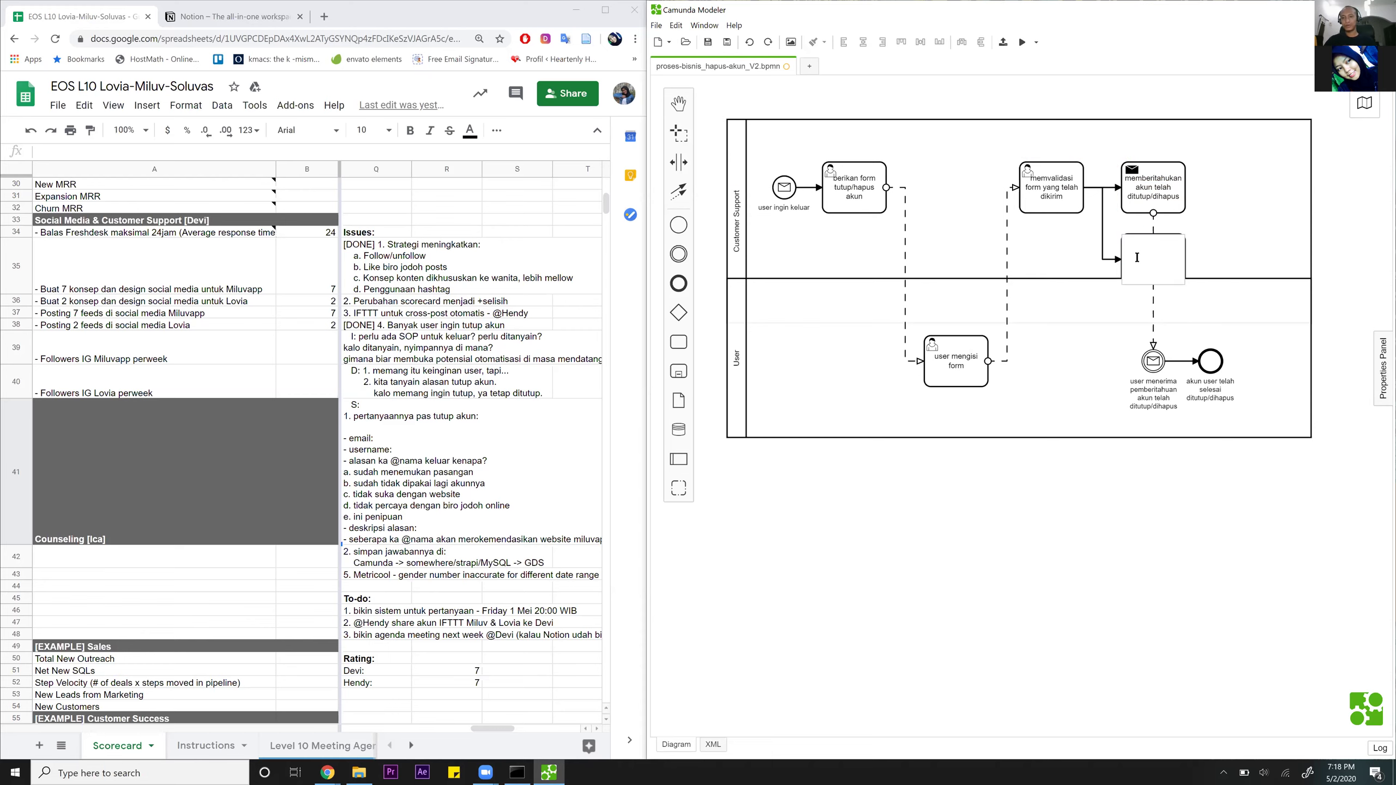
{"action": "type", "text": "menutup/menghapus akun"}
Arrange the account-closing task in line between the validation and notification tasks, with sequence flows connecting the three in order.
{"action": "left_click", "coordinate": [1155, 191]}
{"action": "mouse_move", "coordinate": [1155, 192]}
{"action": "left_mouse_down"}
{"action": "mouse_move", "coordinate": [1241, 222]}
{"action": "mouse_move", "coordinate": [1257, 256]}
{"action": "mouse_move", "coordinate": [1186, 261]}
{"action": "mouse_move", "coordinate": [1153, 231]}
{"action": "mouse_move", "coordinate": [1155, 188]}
{"action": "left_mouse_up"}
{"action": "left_click_drag", "start_coordinate": [1269, 265], "coordinate": [1259, 201]}
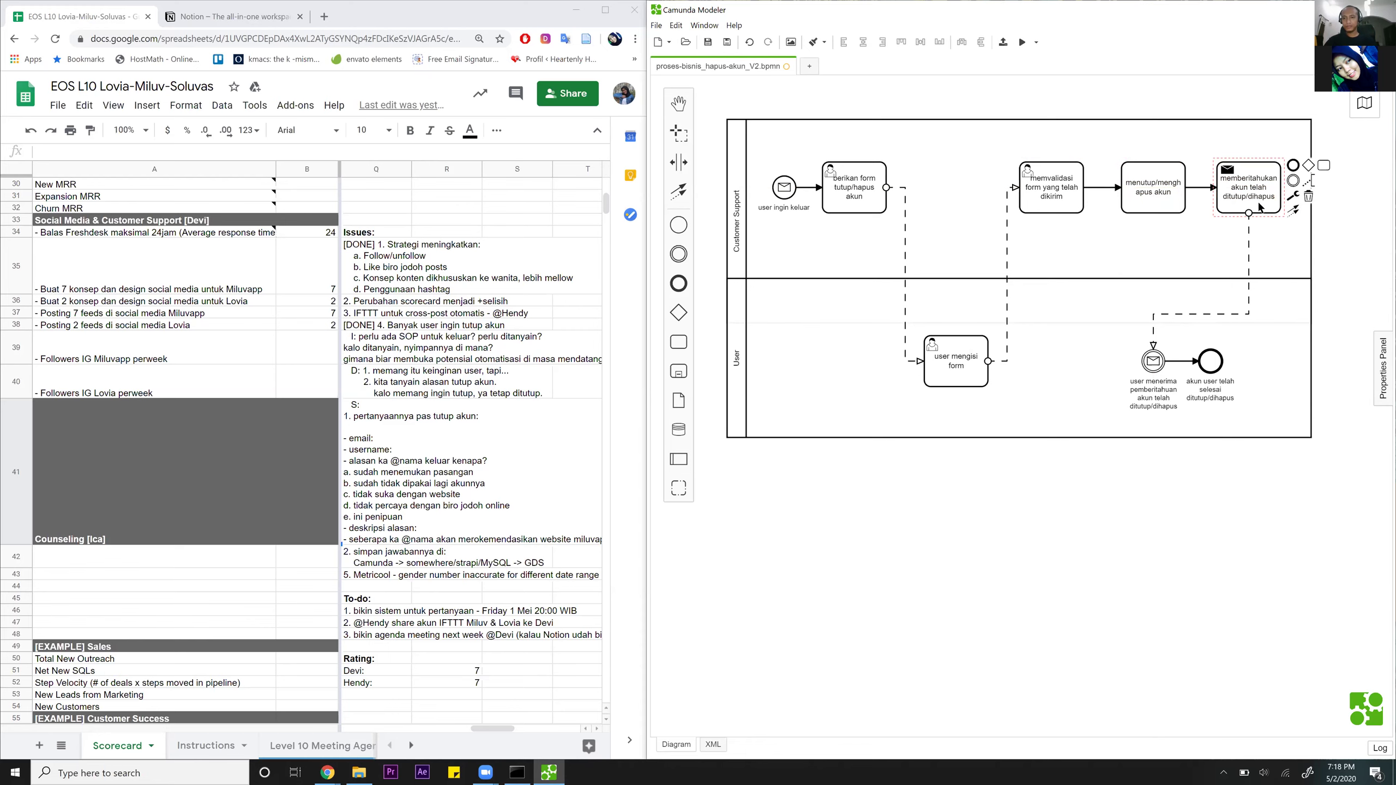
{"action": "left_click", "coordinate": [1273, 495]}
Move the end event further right and widen the User and Customer Support pools to the same width.
{"action": "left_click_drag", "start_coordinate": [1218, 367], "coordinate": [1293, 362]}
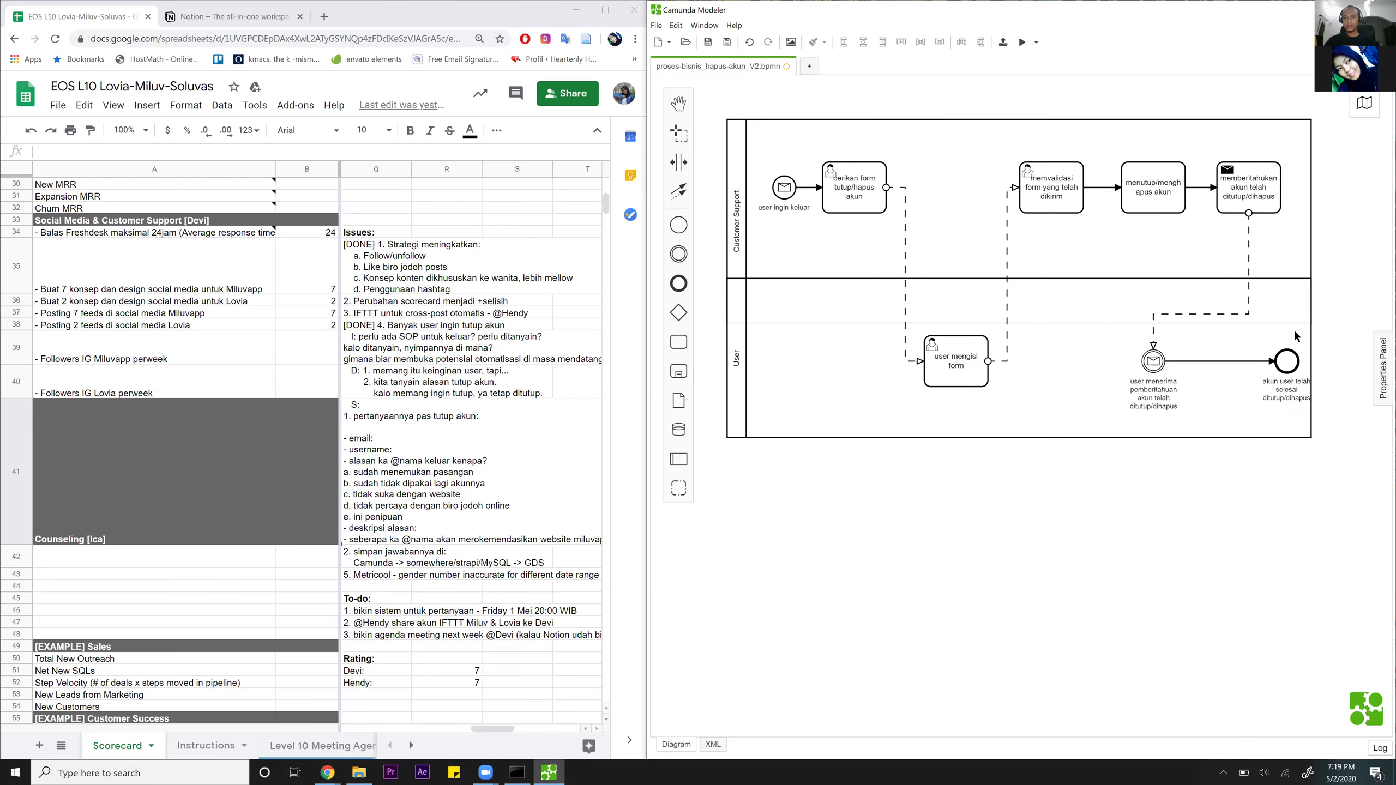
{"action": "left_click", "coordinate": [1310, 351]}
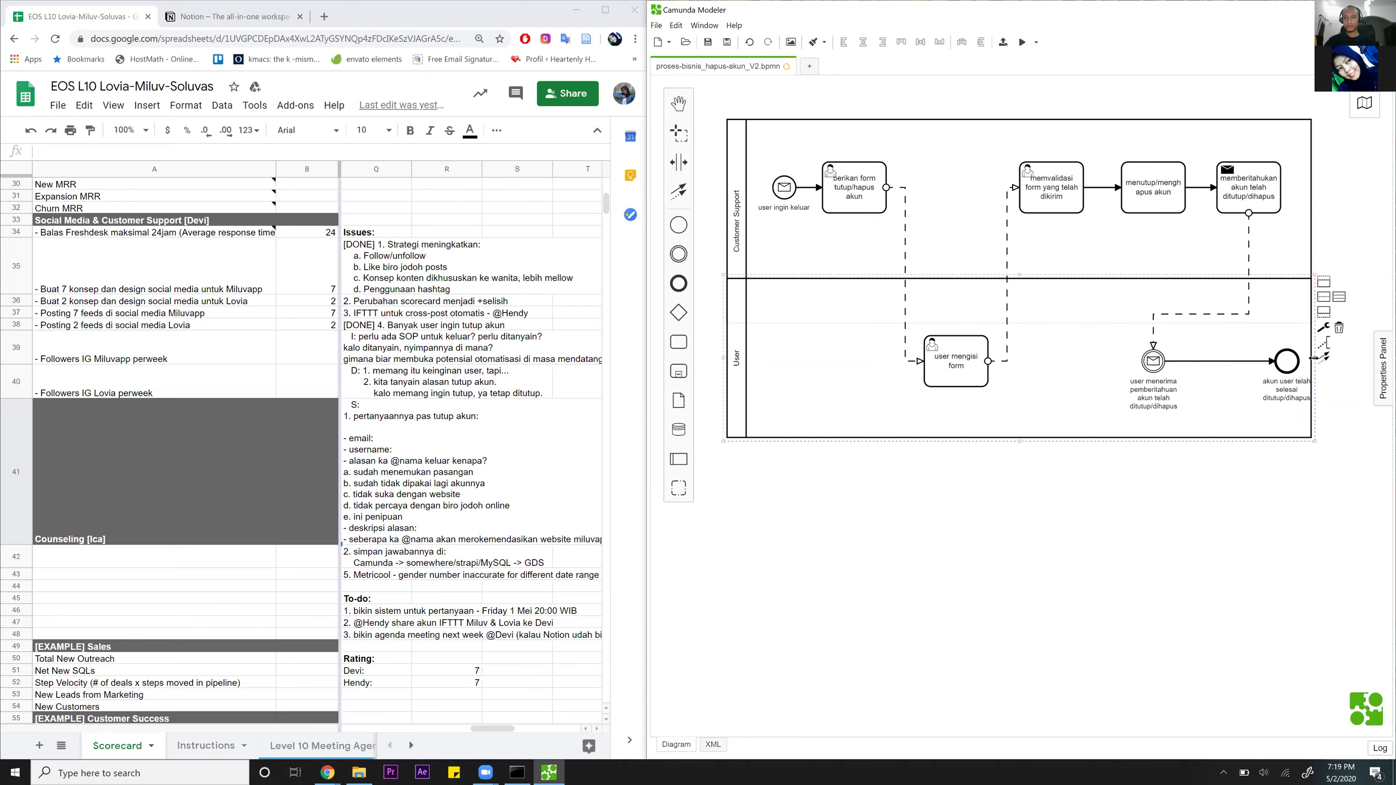
{"action": "mouse_move", "coordinate": [1313, 358]}
{"action": "left_mouse_down"}
{"action": "mouse_move", "coordinate": [1381, 372]}
{"action": "mouse_move", "coordinate": [1319, 366]}
{"action": "left_mouse_up"}
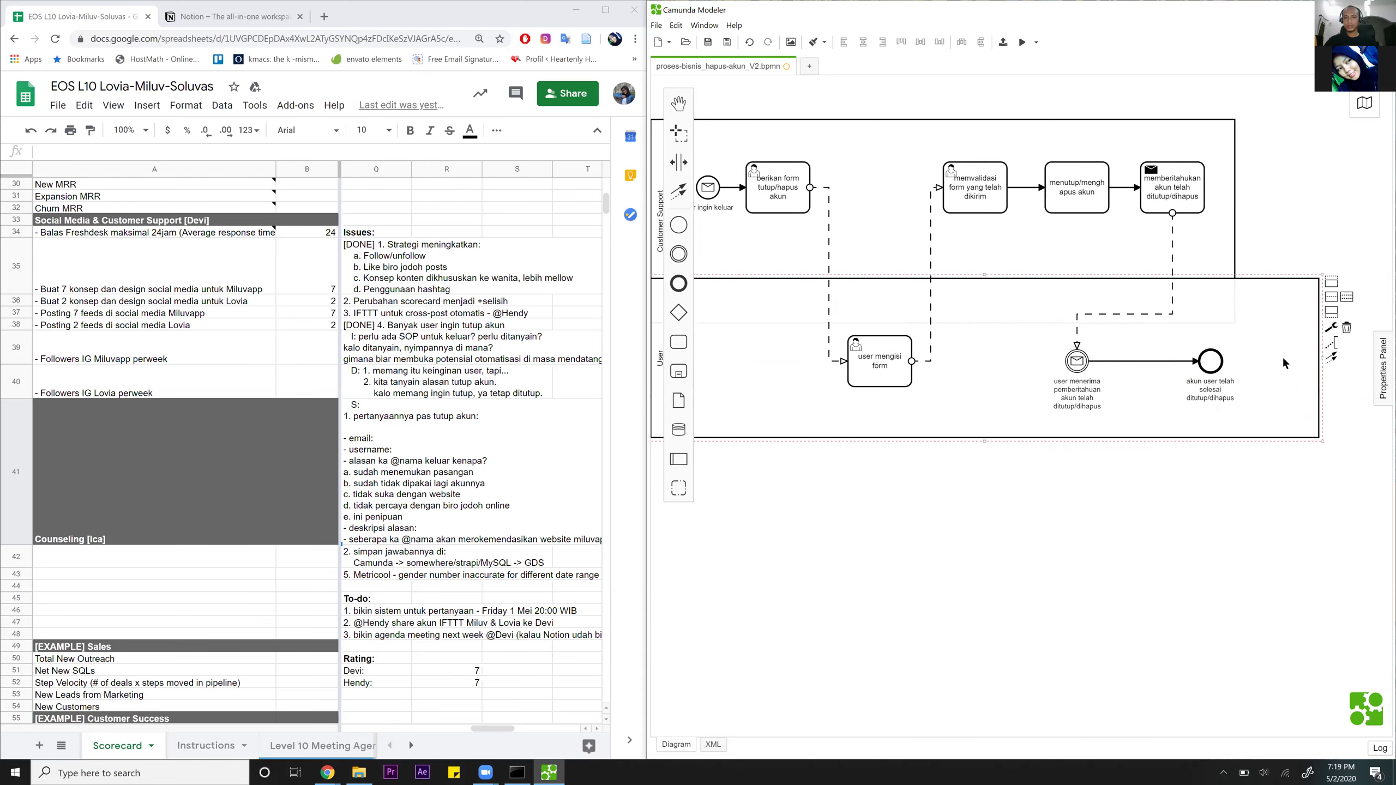
{"action": "left_click", "coordinate": [1240, 217]}
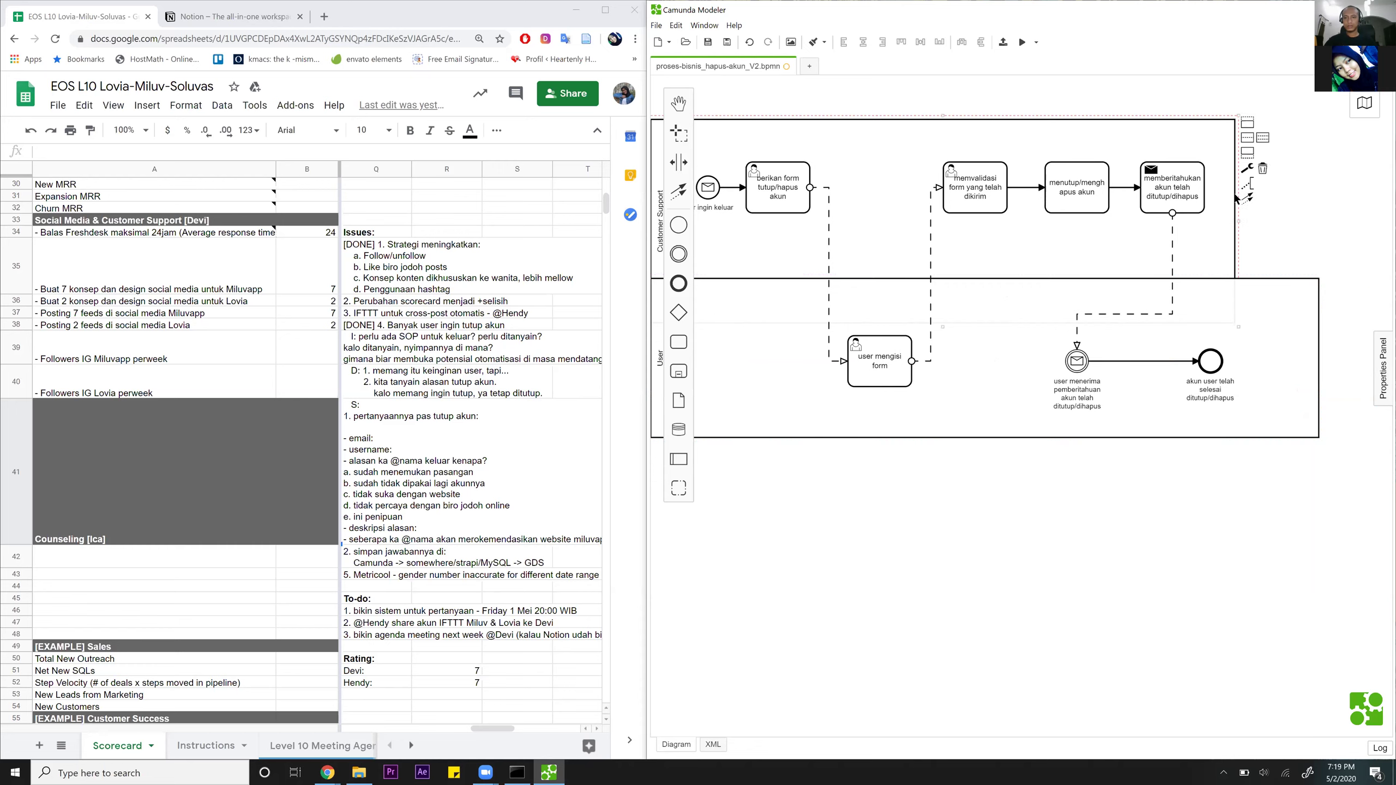
{"action": "left_click_drag", "start_coordinate": [1243, 221], "coordinate": [1324, 237]}
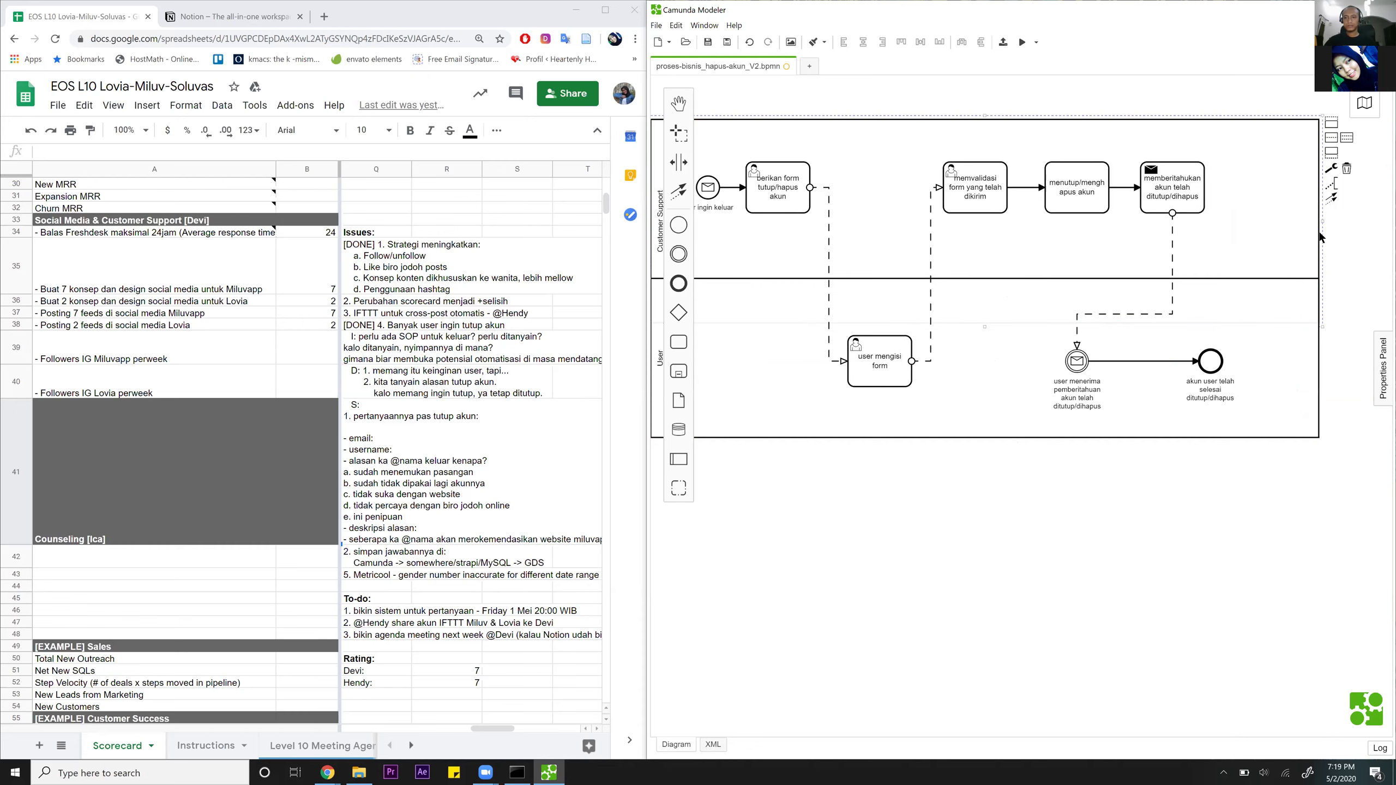
{"action": "left_click", "coordinate": [1297, 492]}
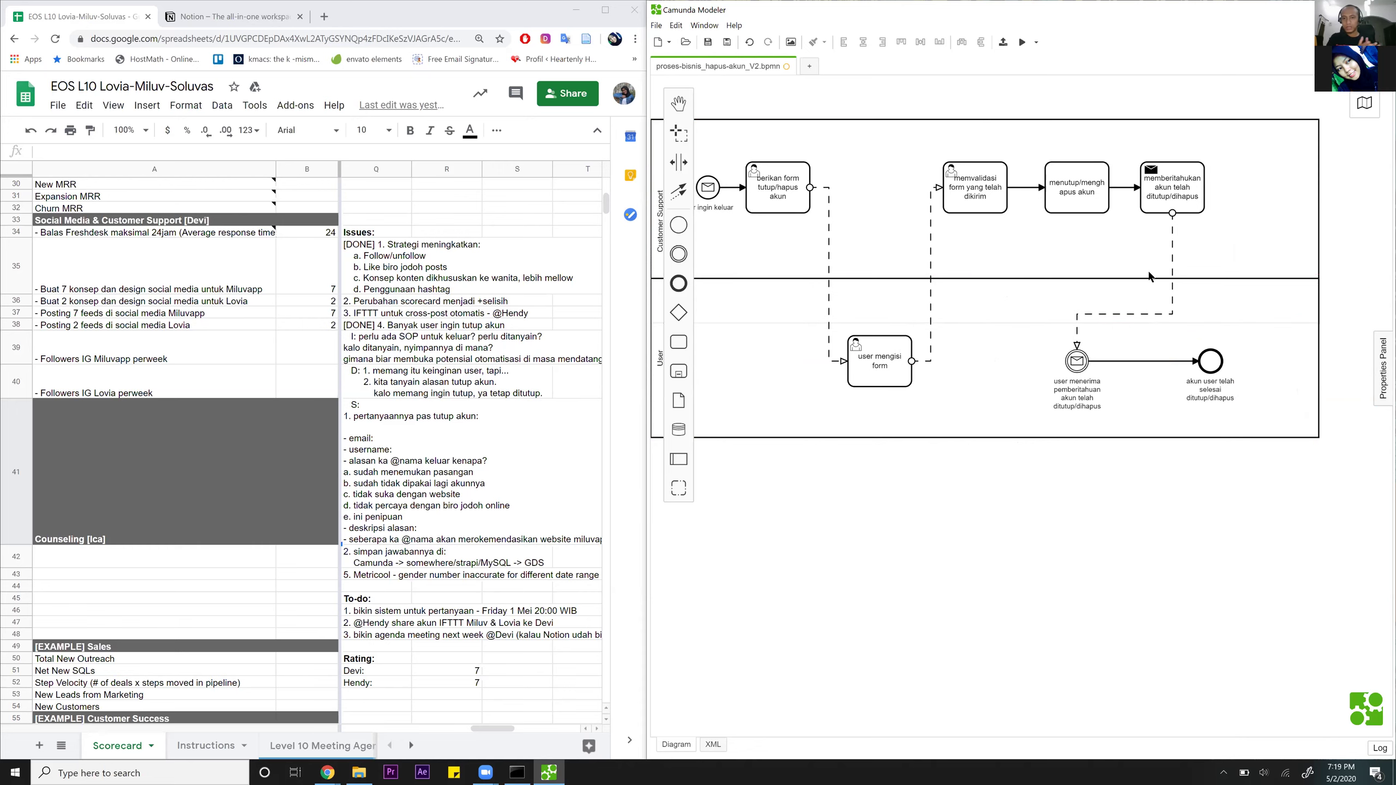
Align the message catch event directly below the notification task and place the end event just to its right.
{"action": "left_click_drag", "start_coordinate": [1215, 363], "coordinate": [1293, 363]}
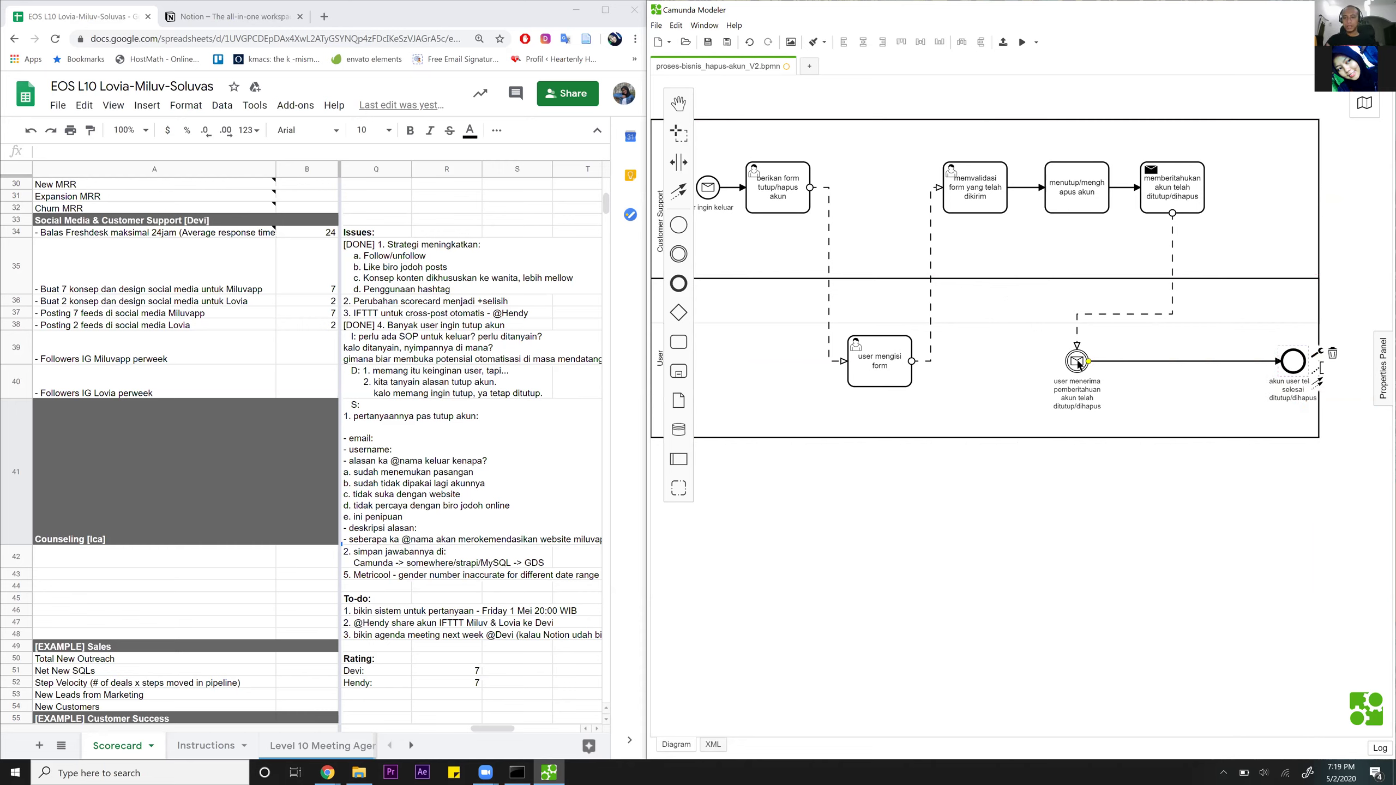
{"action": "left_click_drag", "start_coordinate": [1078, 363], "coordinate": [1172, 363]}
{"action": "left_click_drag", "start_coordinate": [1293, 364], "coordinate": [1243, 362]}
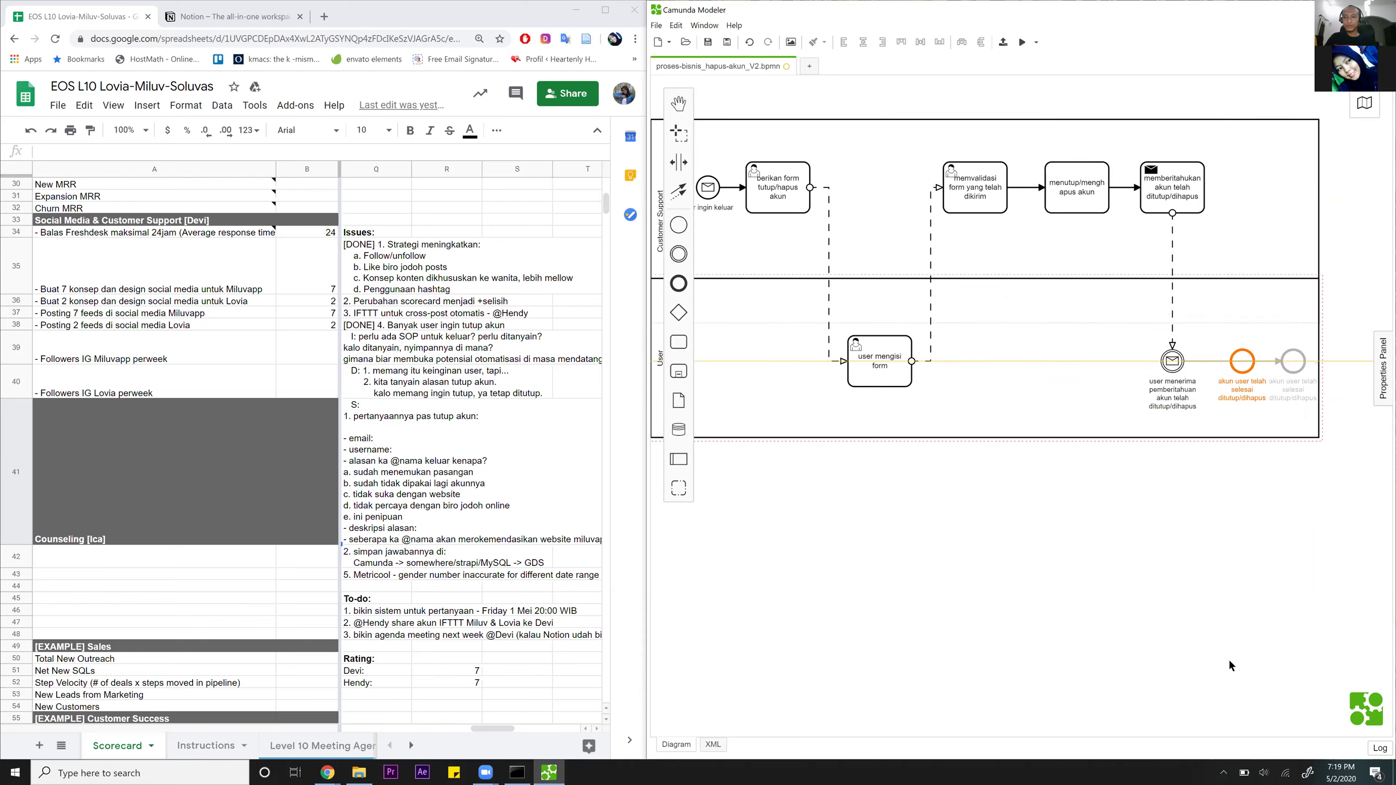
{"action": "left_click", "coordinate": [800, 559]}
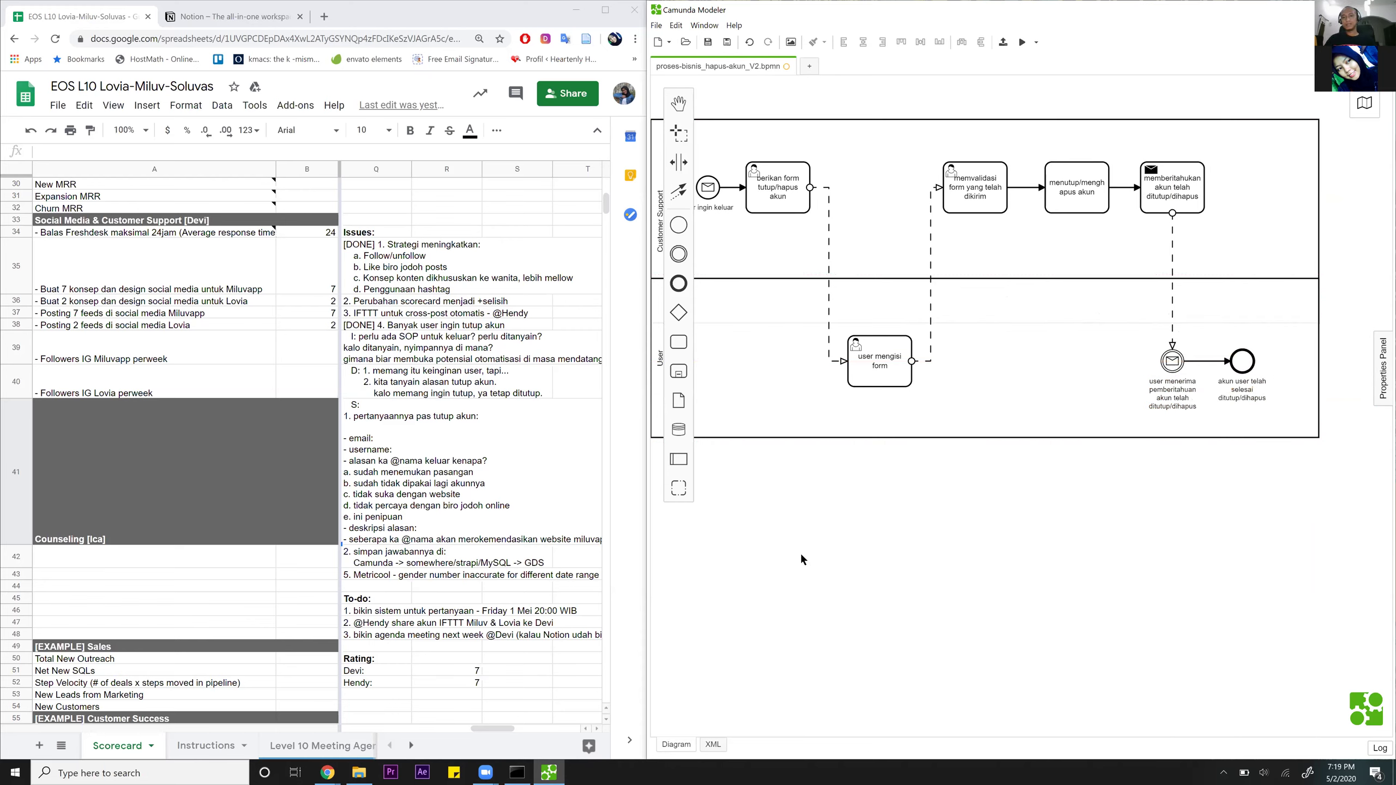
{"action": "scroll", "coordinate": [906, 530], "scroll_direction": "left", "scroll_amount": 5}
{"action": "scroll", "coordinate": [931, 527], "scroll_direction": "right", "scroll_amount": 2}
{"action": "scroll", "coordinate": [950, 389], "scroll_direction": "right", "scroll_amount": 2}
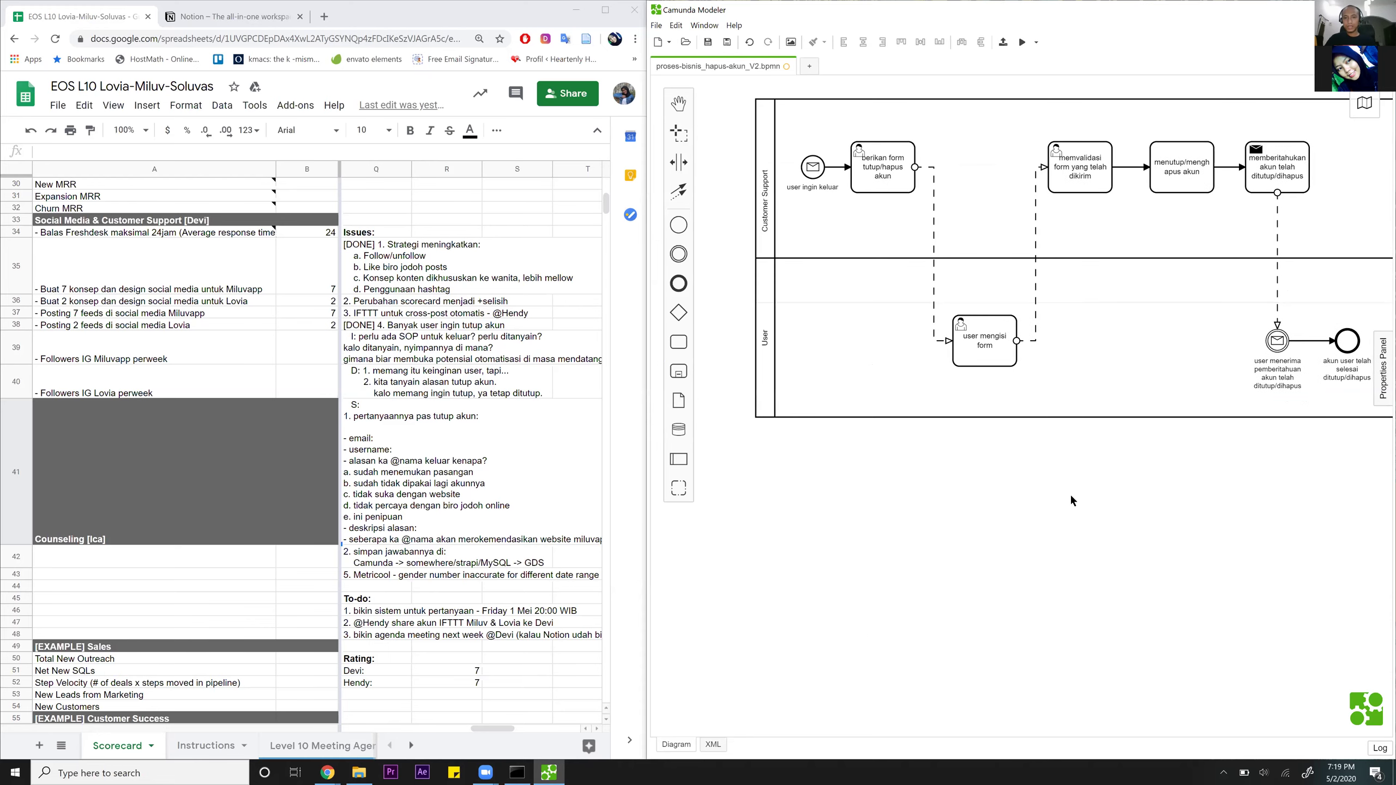
Move the "user mengisi form" task directly below the form-giving task so the message flow between them runs straight down.
{"action": "scroll", "coordinate": [1066, 497], "scroll_direction": "right", "scroll_amount": 2}
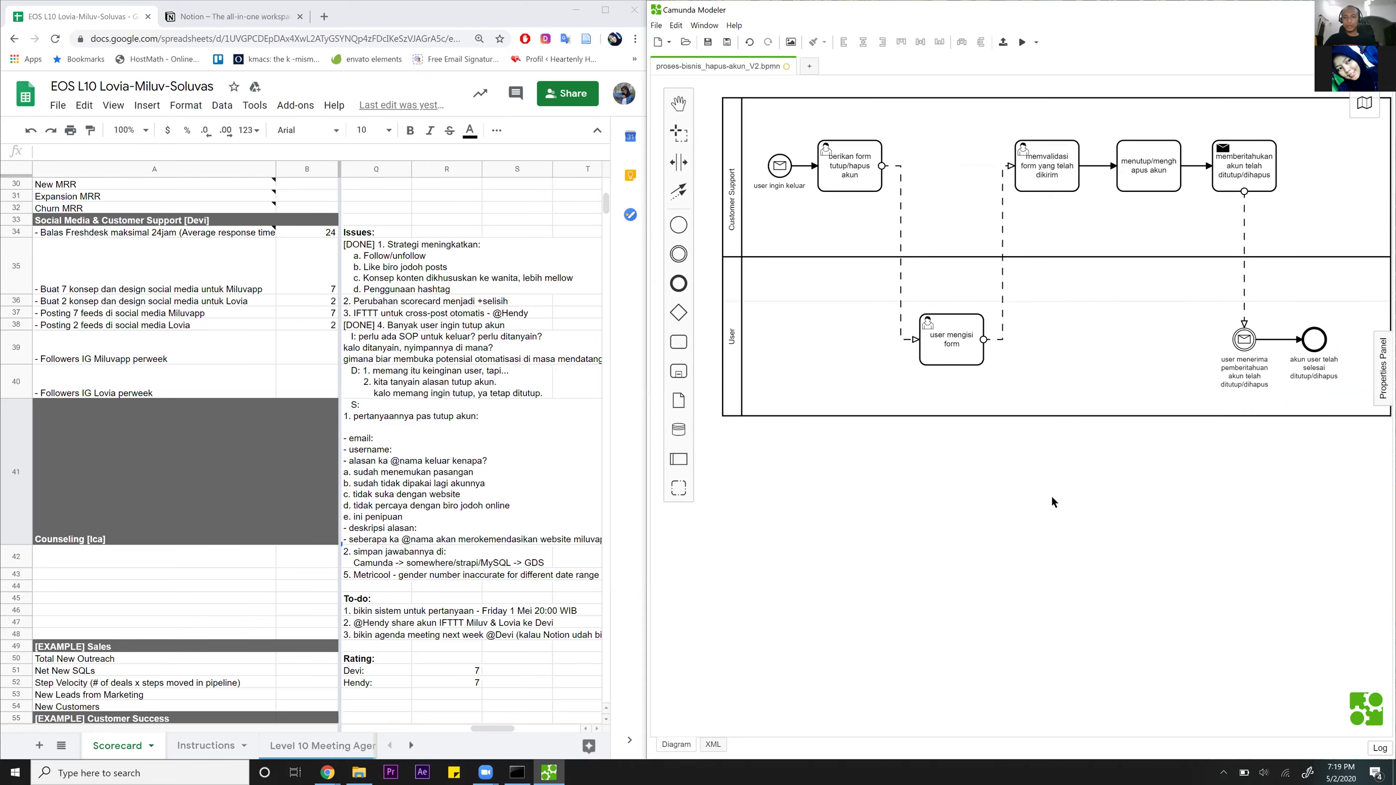
{"action": "scroll", "coordinate": [1052, 496], "scroll_direction": "up", "scroll_amount": 2}
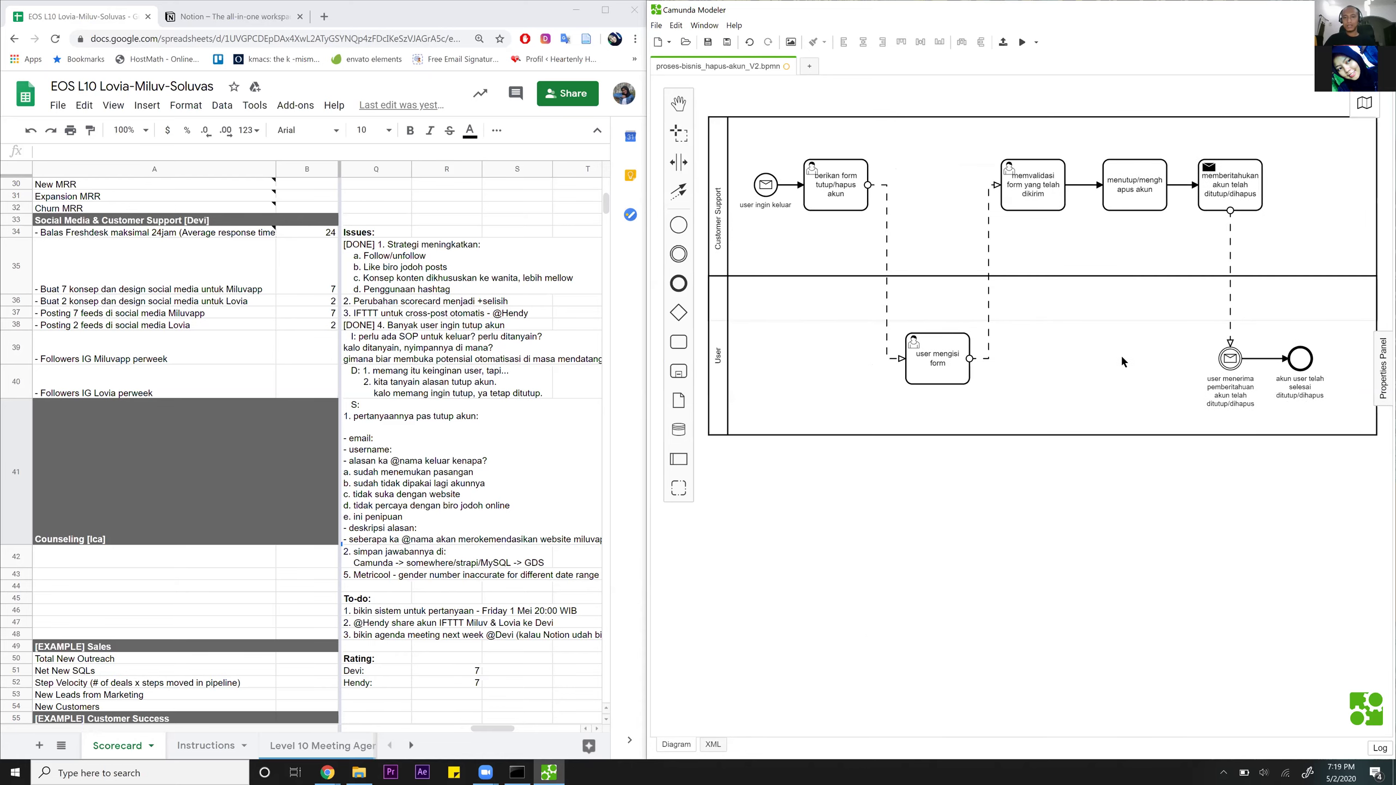
{"action": "left_click", "coordinate": [1129, 312]}
{"action": "left_click_drag", "start_coordinate": [825, 187], "coordinate": [835, 179]}
{"action": "key", "text": "ctrl+z"}
{"action": "left_click_drag", "start_coordinate": [936, 357], "coordinate": [834, 350]}
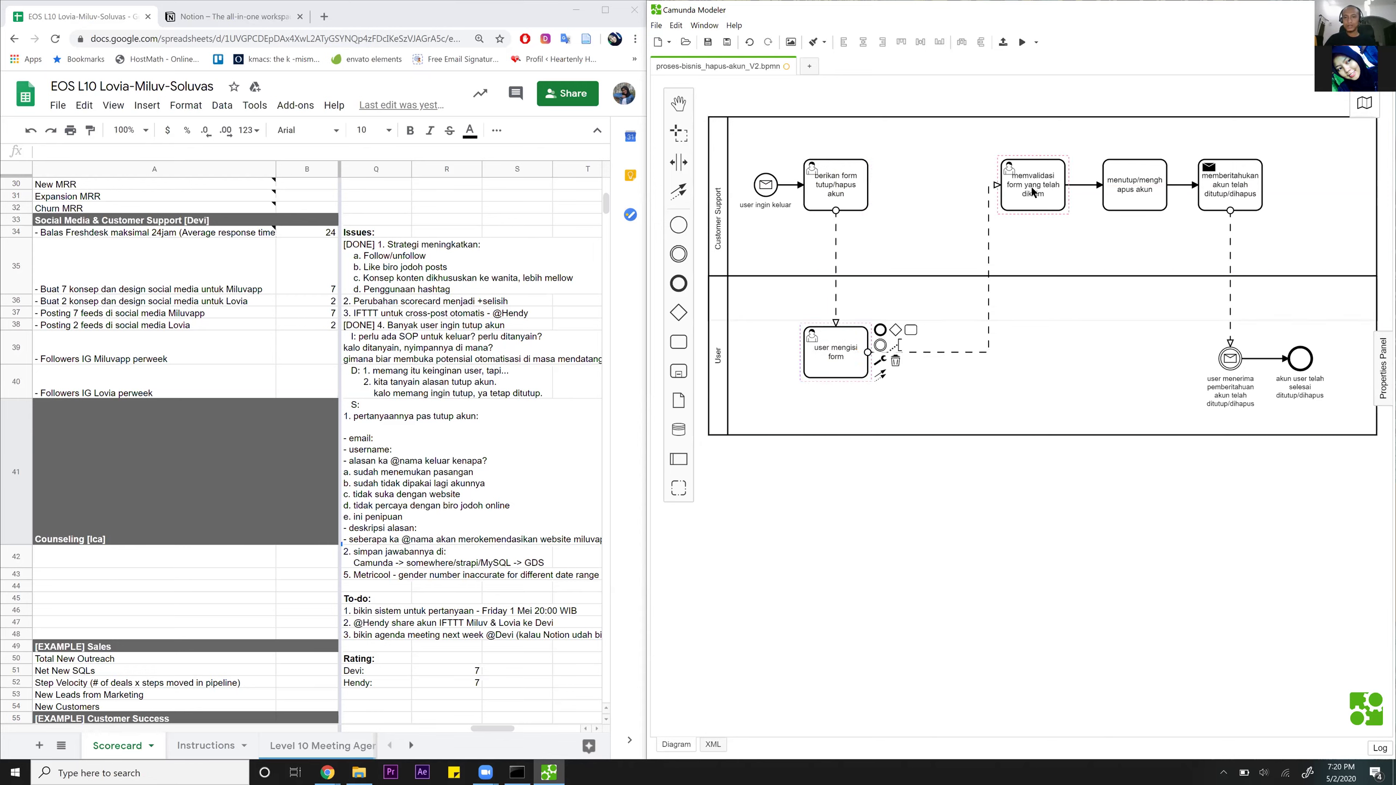
Bring the validation and account-closing tasks closer to the form-giving task and route the user's message flow into the validation task from below.
{"action": "left_click_drag", "start_coordinate": [1032, 193], "coordinate": [1006, 180]}
{"action": "left_click_drag", "start_coordinate": [988, 233], "coordinate": [925, 245]}
{"action": "left_click_drag", "start_coordinate": [987, 353], "coordinate": [925, 355]}
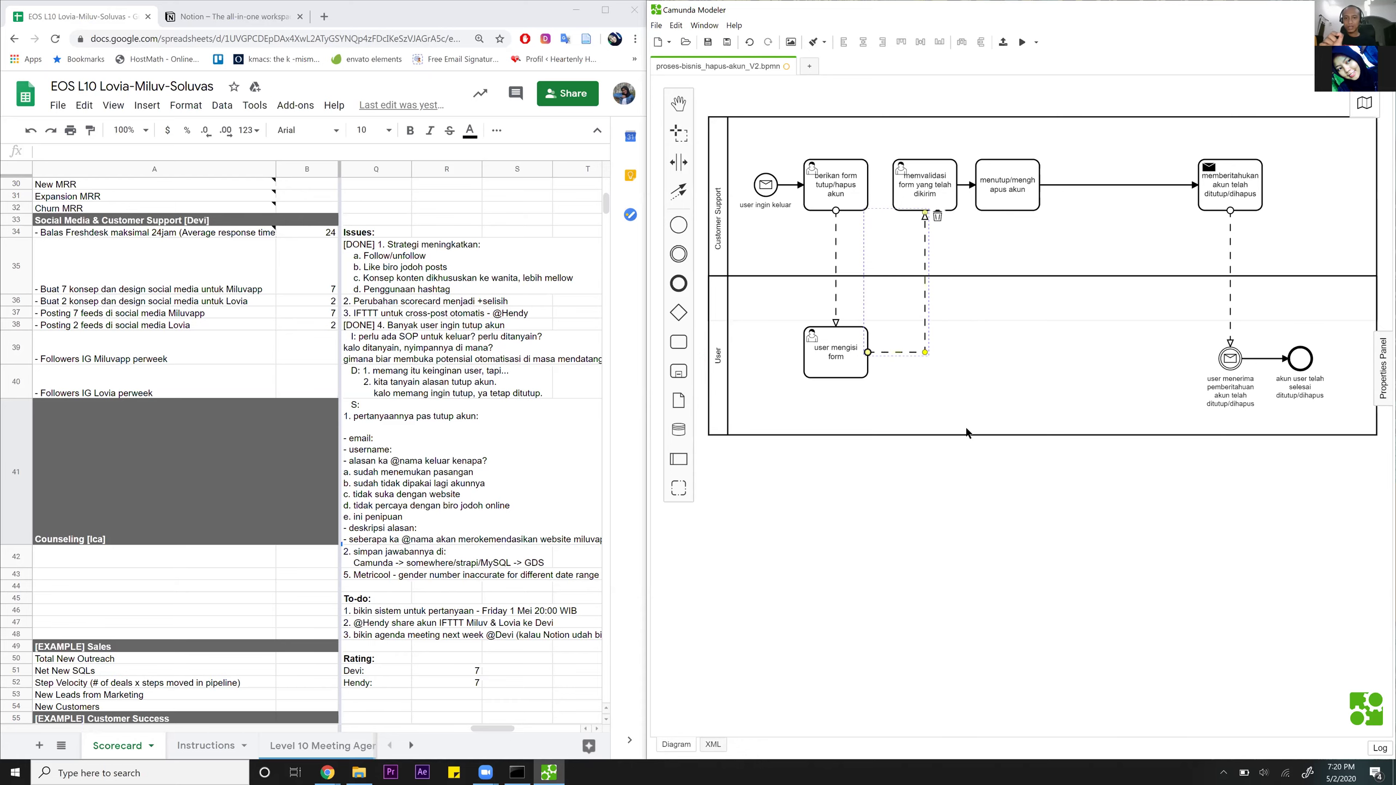
Shift the "menutup/menghapus akun" task slightly further from the validation task, keeping it in line with the other tasks.
{"action": "left_click", "coordinate": [998, 498]}
{"action": "left_click_drag", "start_coordinate": [1063, 279], "coordinate": [1062, 279]}
{"action": "key", "text": "ctrl+z"}
{"action": "left_click_drag", "start_coordinate": [1017, 188], "coordinate": [1019, 186]}
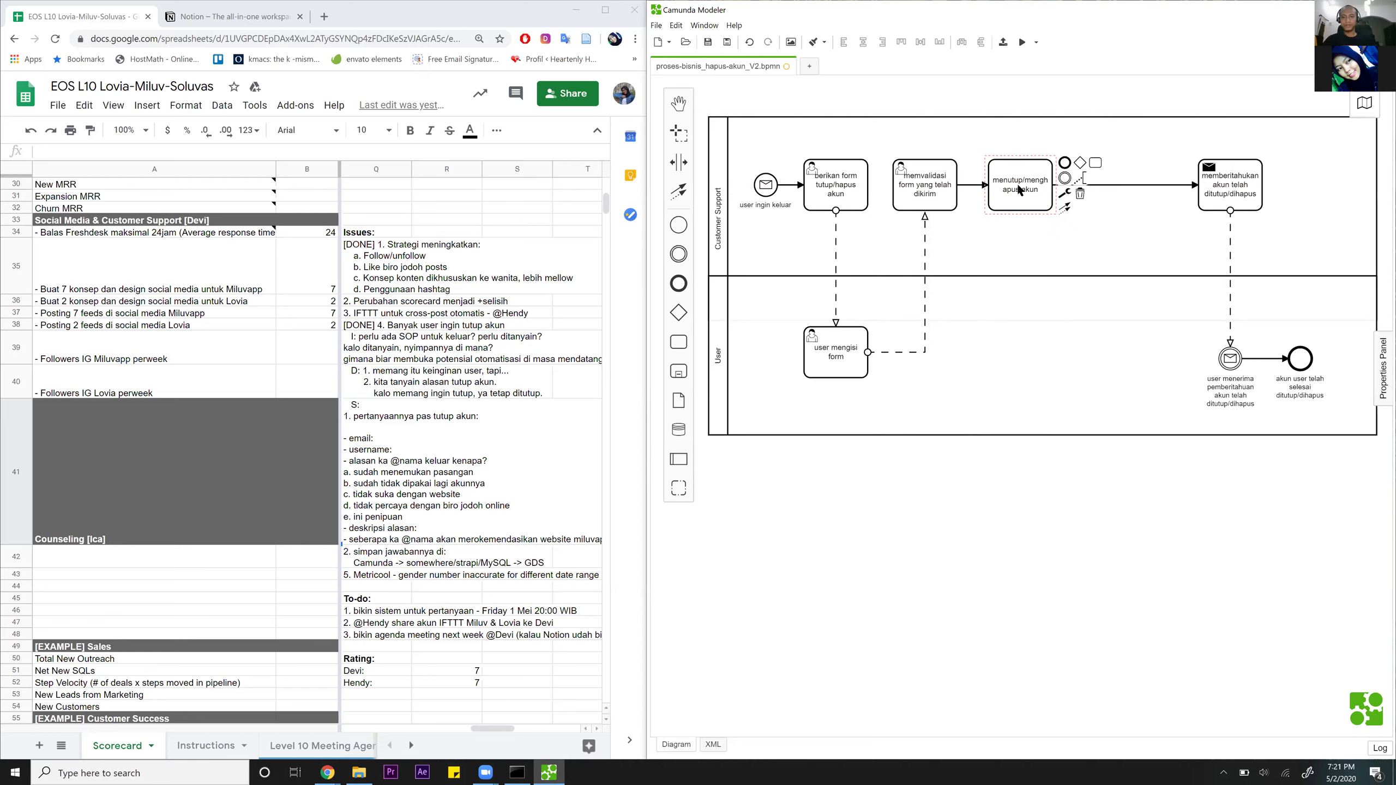
Move the notification task closer to the account-closing task, with the message catch event directly below it and the end event beside that.
{"action": "left_click", "coordinate": [1145, 190]}
{"action": "left_click_drag", "start_coordinate": [1231, 187], "coordinate": [1118, 187]}
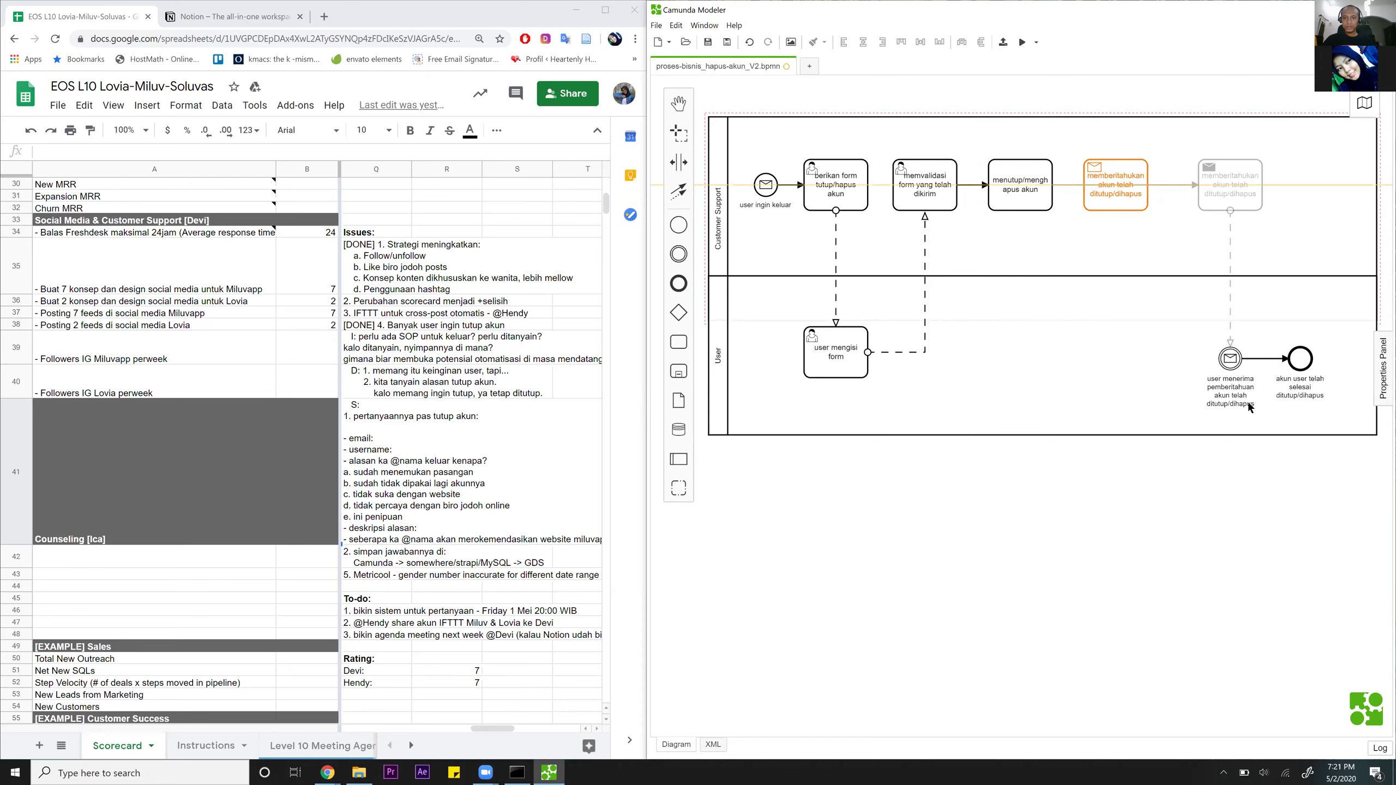
{"action": "left_click_drag", "start_coordinate": [1231, 358], "coordinate": [1116, 357]}
{"action": "left_click_drag", "start_coordinate": [1300, 358], "coordinate": [1180, 358]}
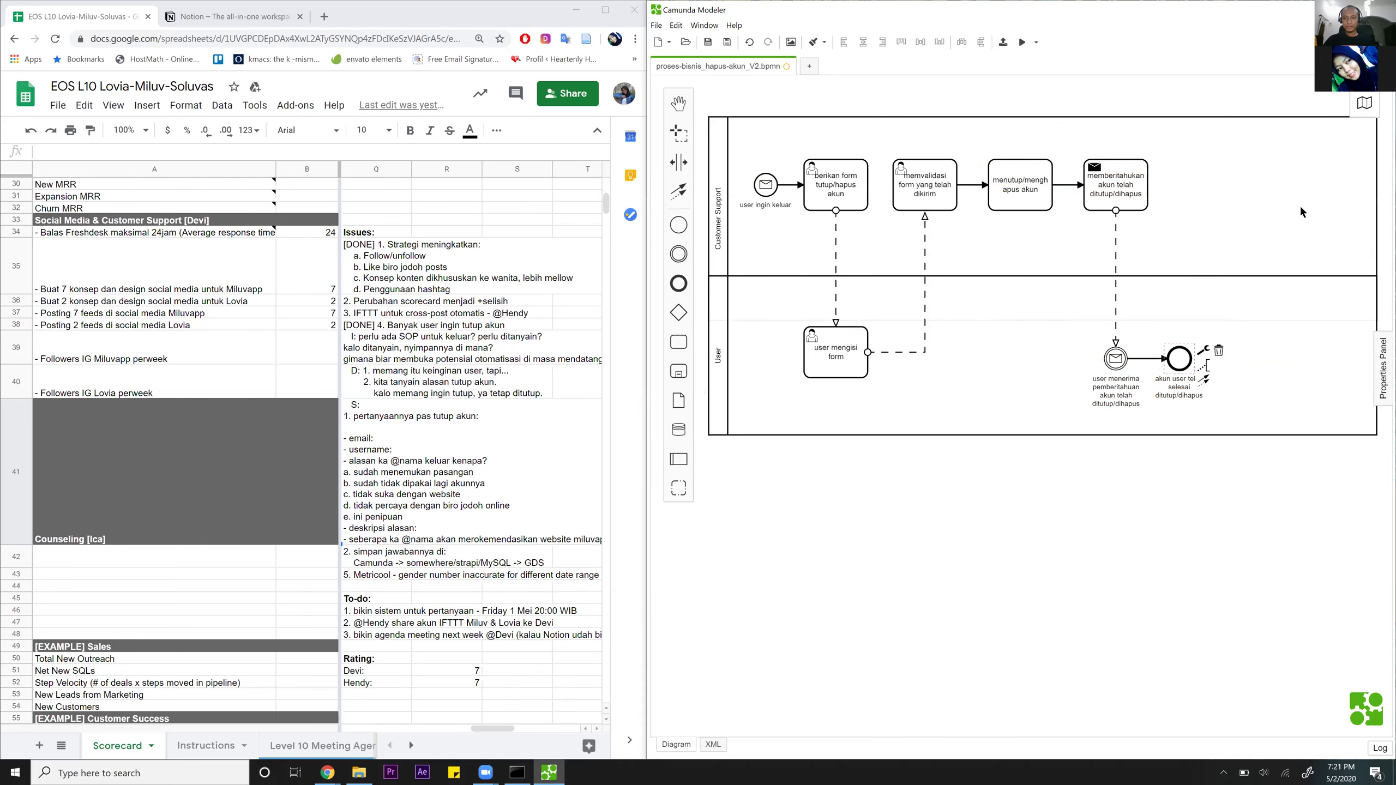
Narrow the Customer Support and User pools to the same width, ending just past the end event.
{"action": "left_click", "coordinate": [1378, 202]}
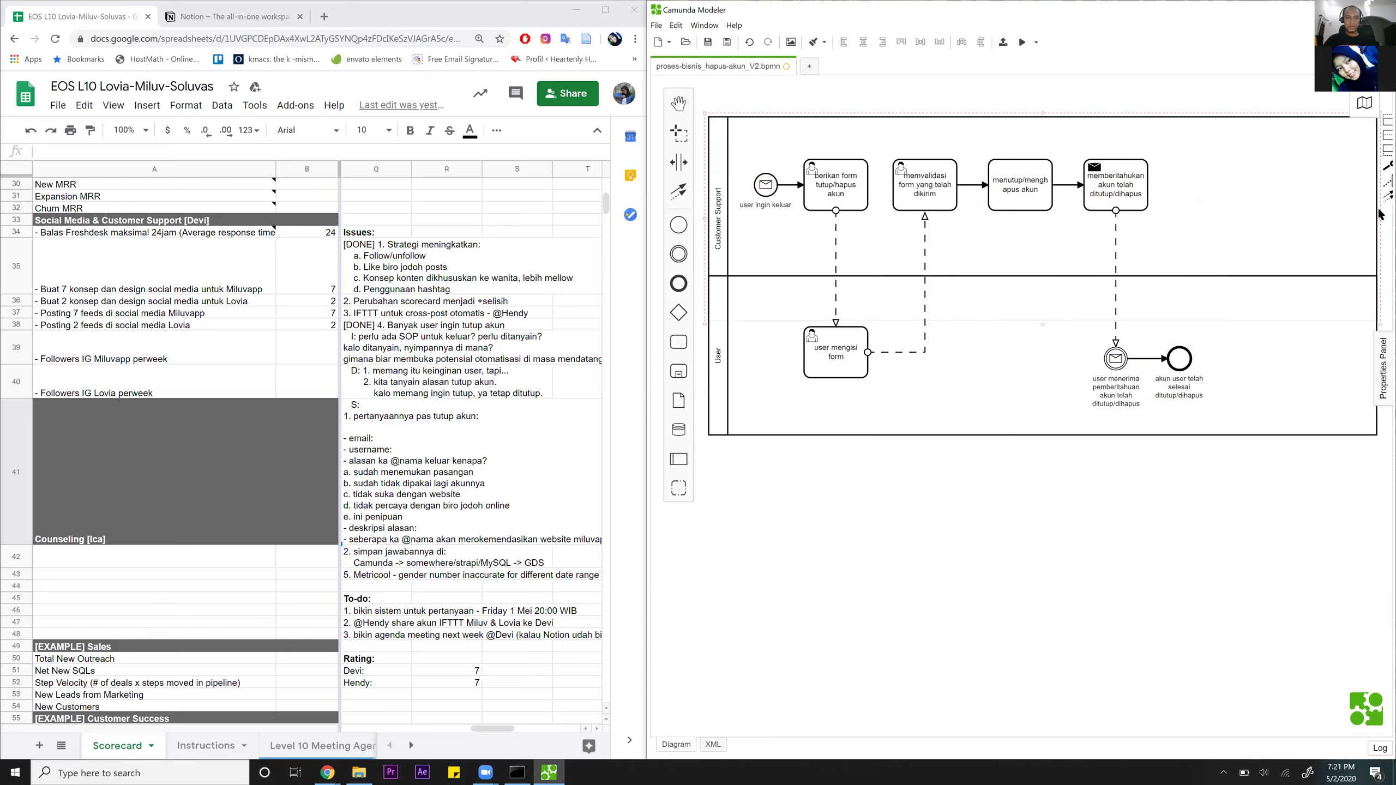
{"action": "mouse_move", "coordinate": [1246, 218]}
{"action": "left_mouse_down"}
{"action": "mouse_move", "coordinate": [1187, 218]}
{"action": "mouse_move", "coordinate": [1218, 218]}
{"action": "left_mouse_up"}
{"action": "left_click_drag", "start_coordinate": [1321, 365], "coordinate": [1370, 356]}
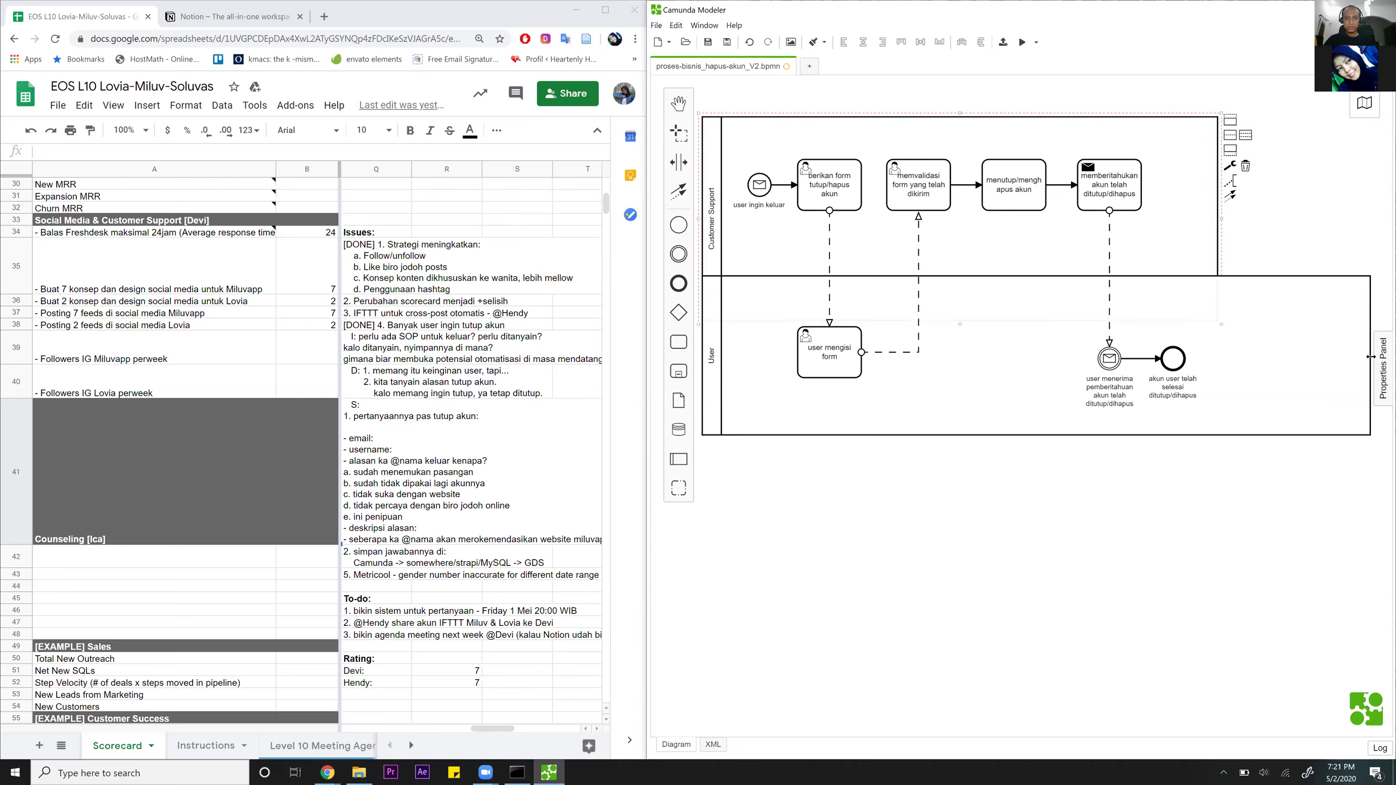
{"action": "left_click_drag", "start_coordinate": [1264, 345], "coordinate": [1216, 341]}
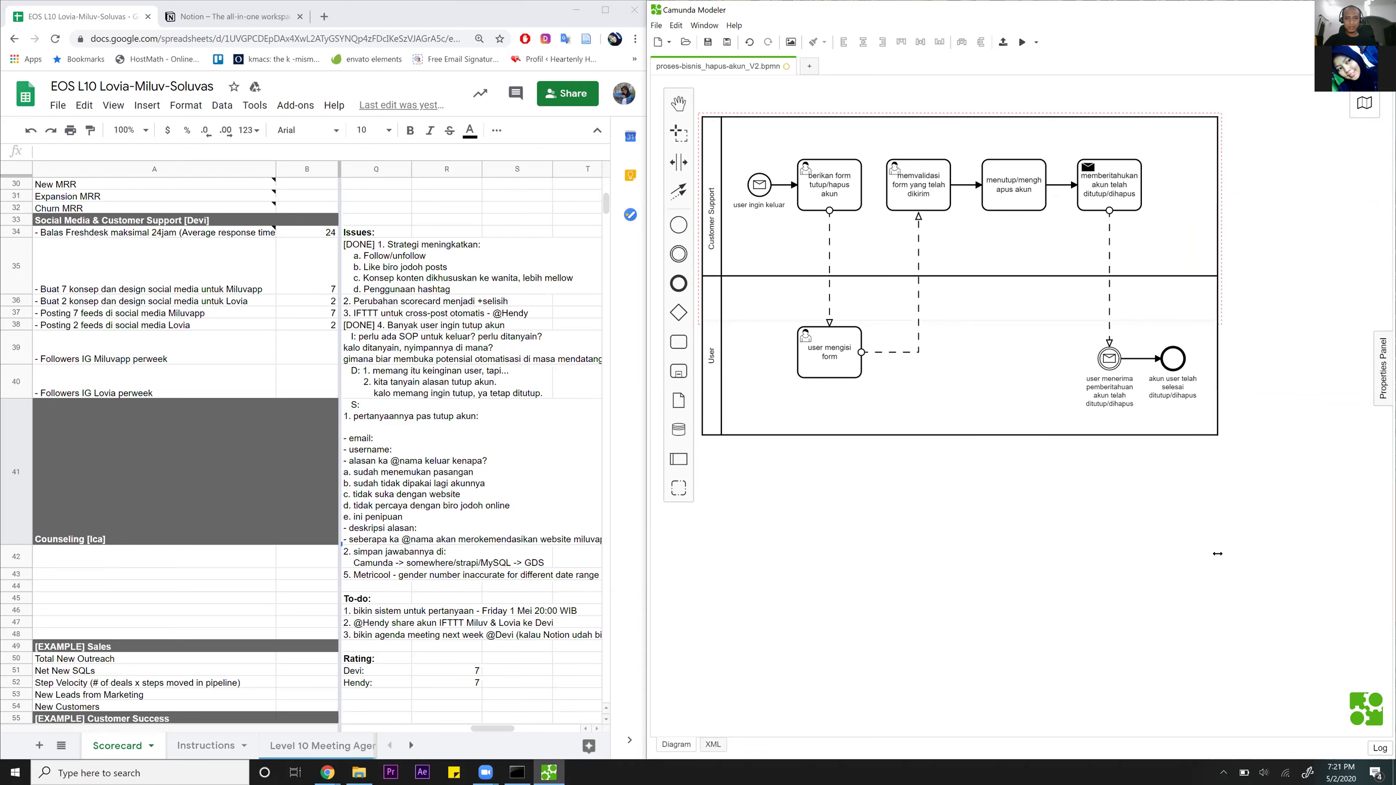
{"action": "left_click", "coordinate": [432, 400]}
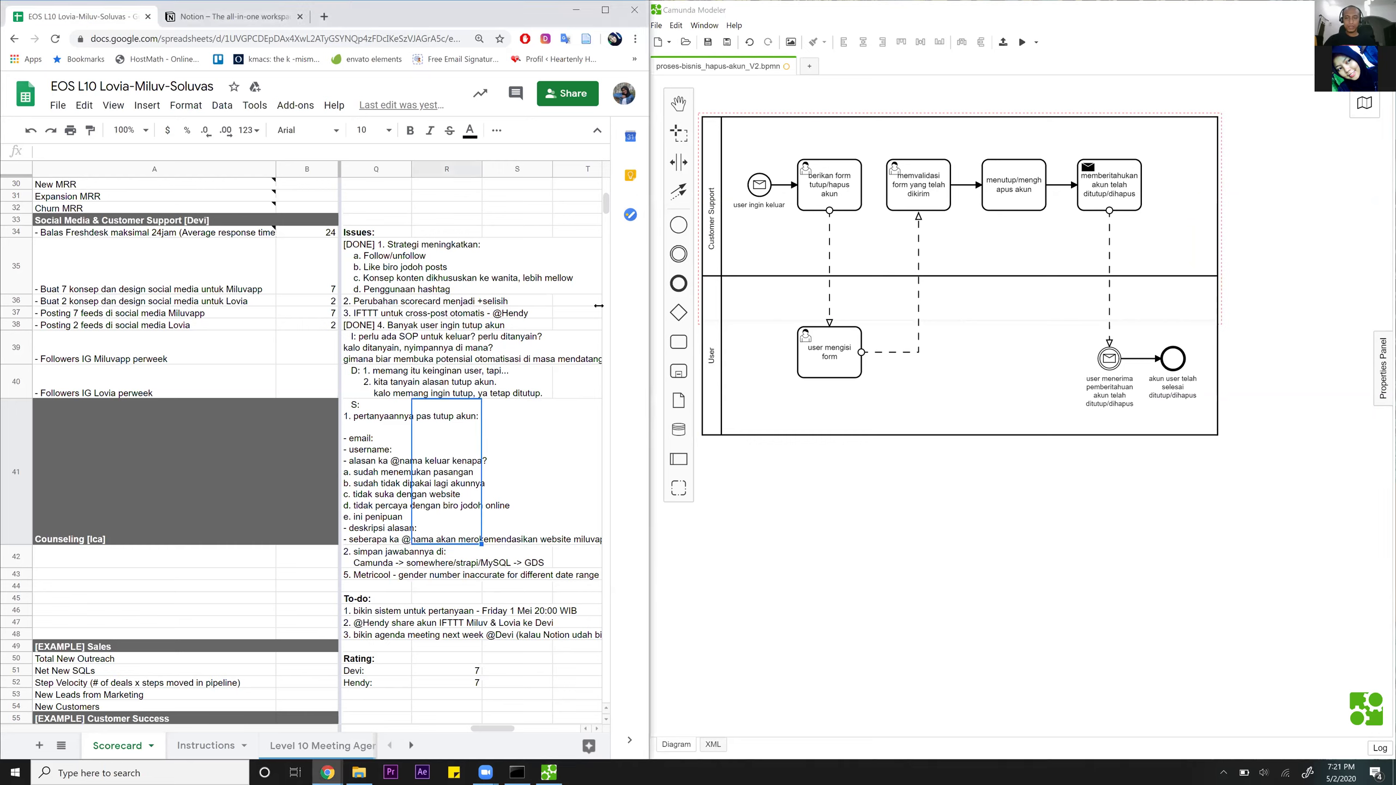
{"action": "left_click", "coordinate": [733, 31]}
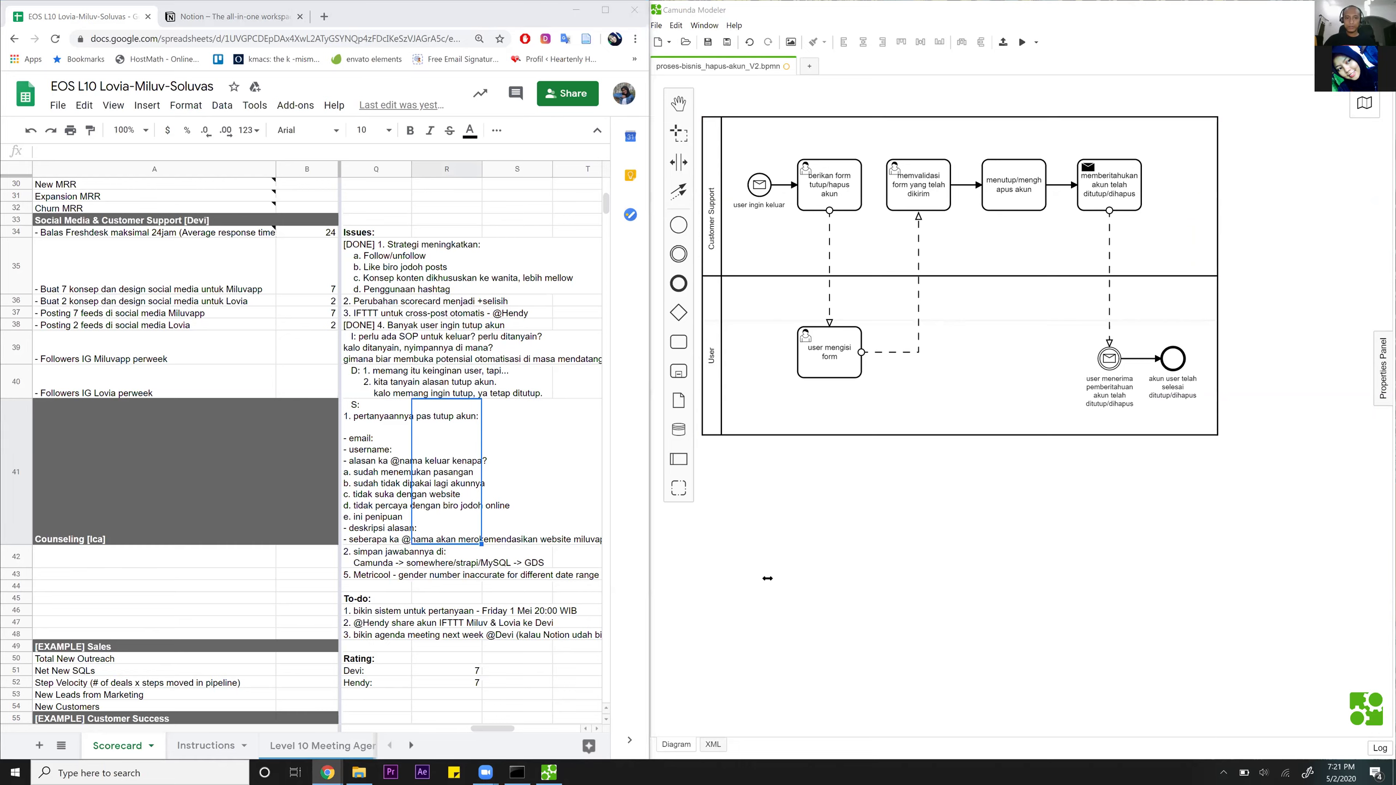
{"action": "left_click", "coordinate": [951, 741]}
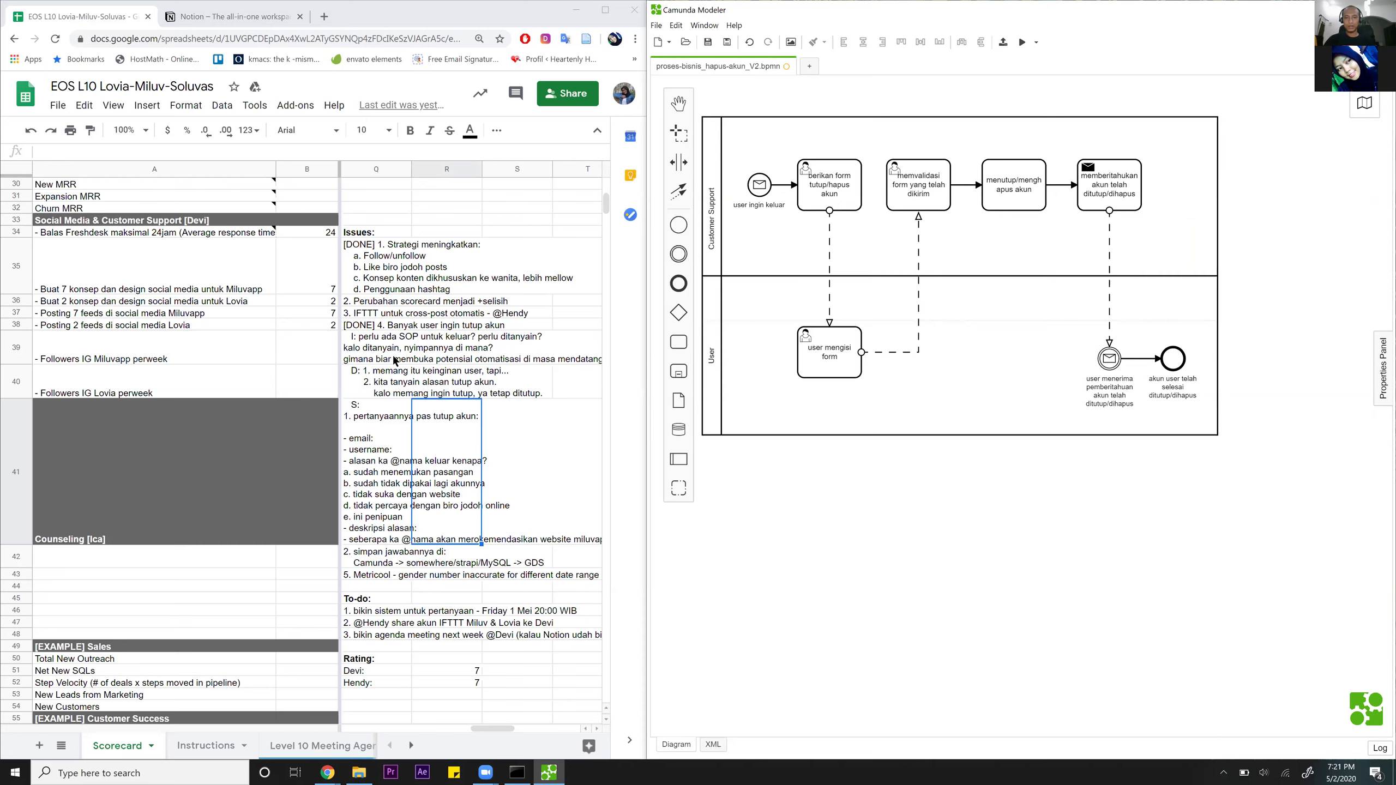
{"action": "left_click", "coordinate": [392, 376]}
{"action": "left_click", "coordinate": [373, 455]}
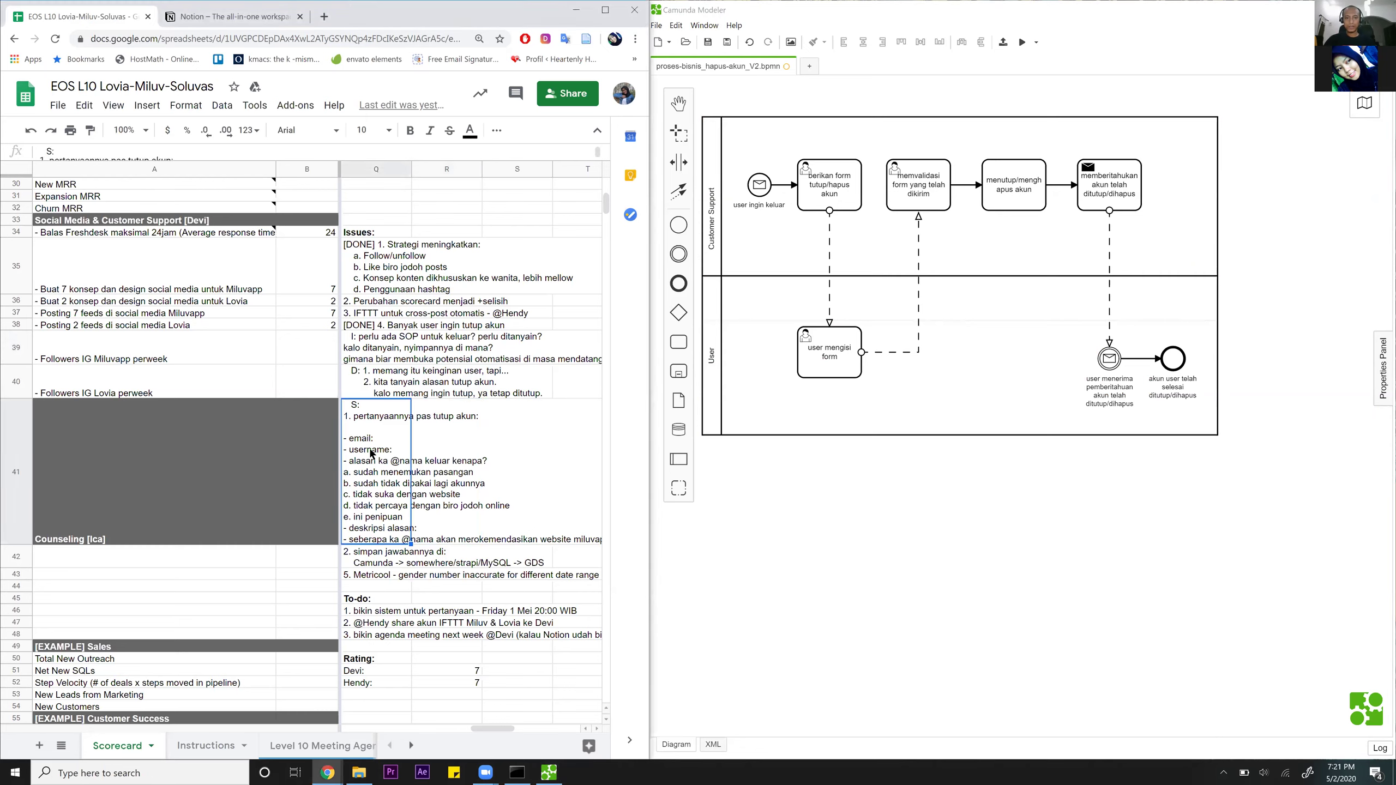
{"action": "left_click", "coordinate": [855, 363]}
{"action": "right_click", "coordinate": [829, 189]}
{"action": "key", "text": "Escape"}
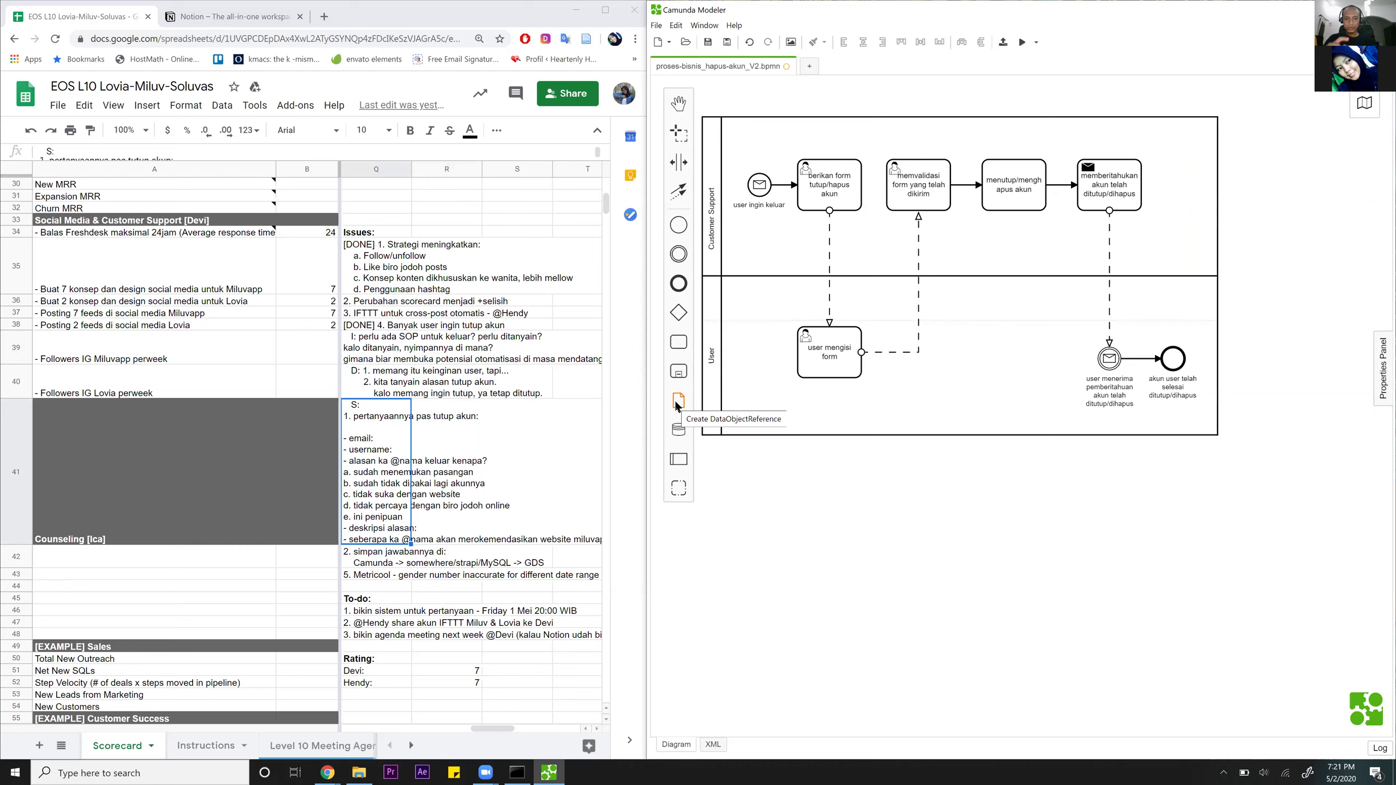
Append an empty text annotation to the form-giving task in the Customer Support pool.
{"action": "left_click", "coordinate": [819, 186]}
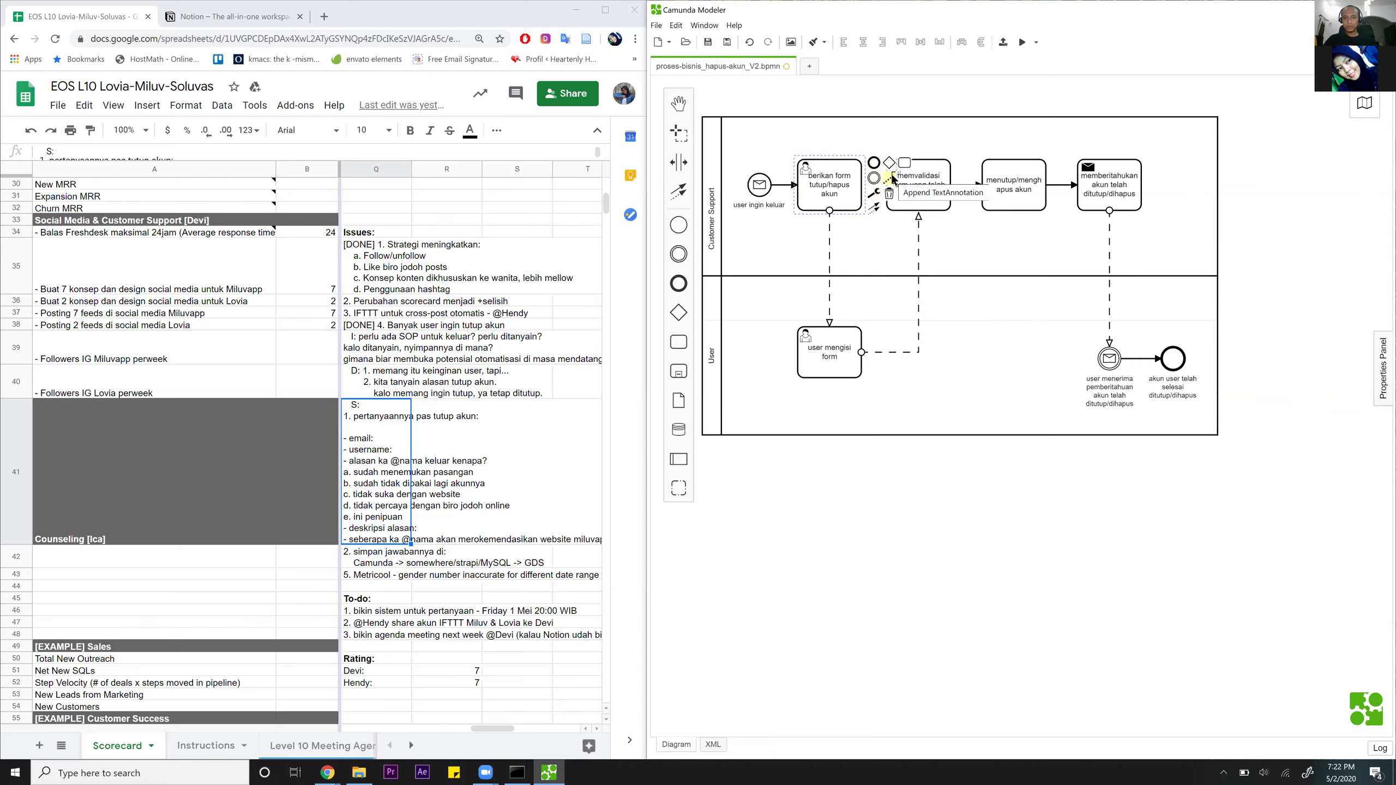
{"action": "left_click", "coordinate": [892, 180]}
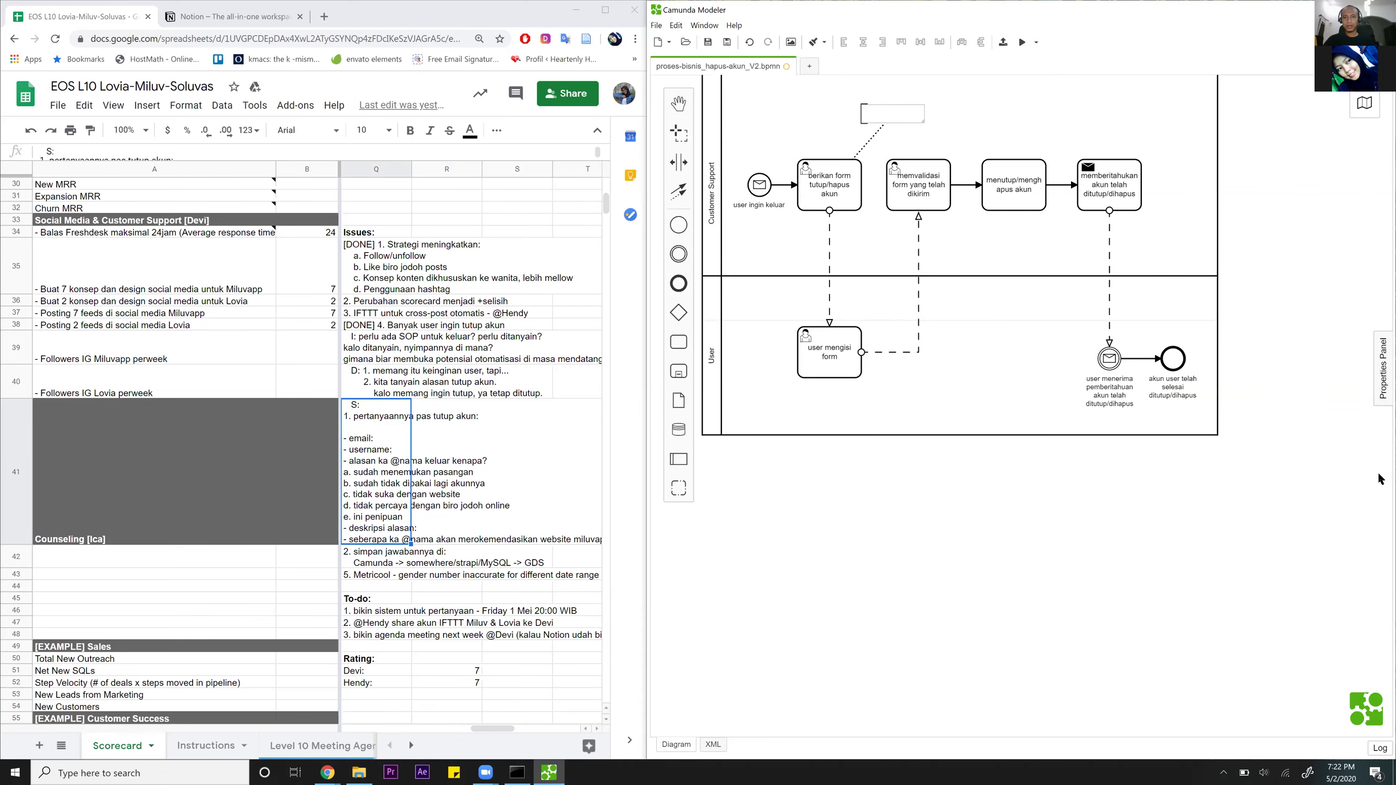
{"action": "scroll", "coordinate": [1076, 341], "scroll_direction": "up", "scroll_amount": 1}
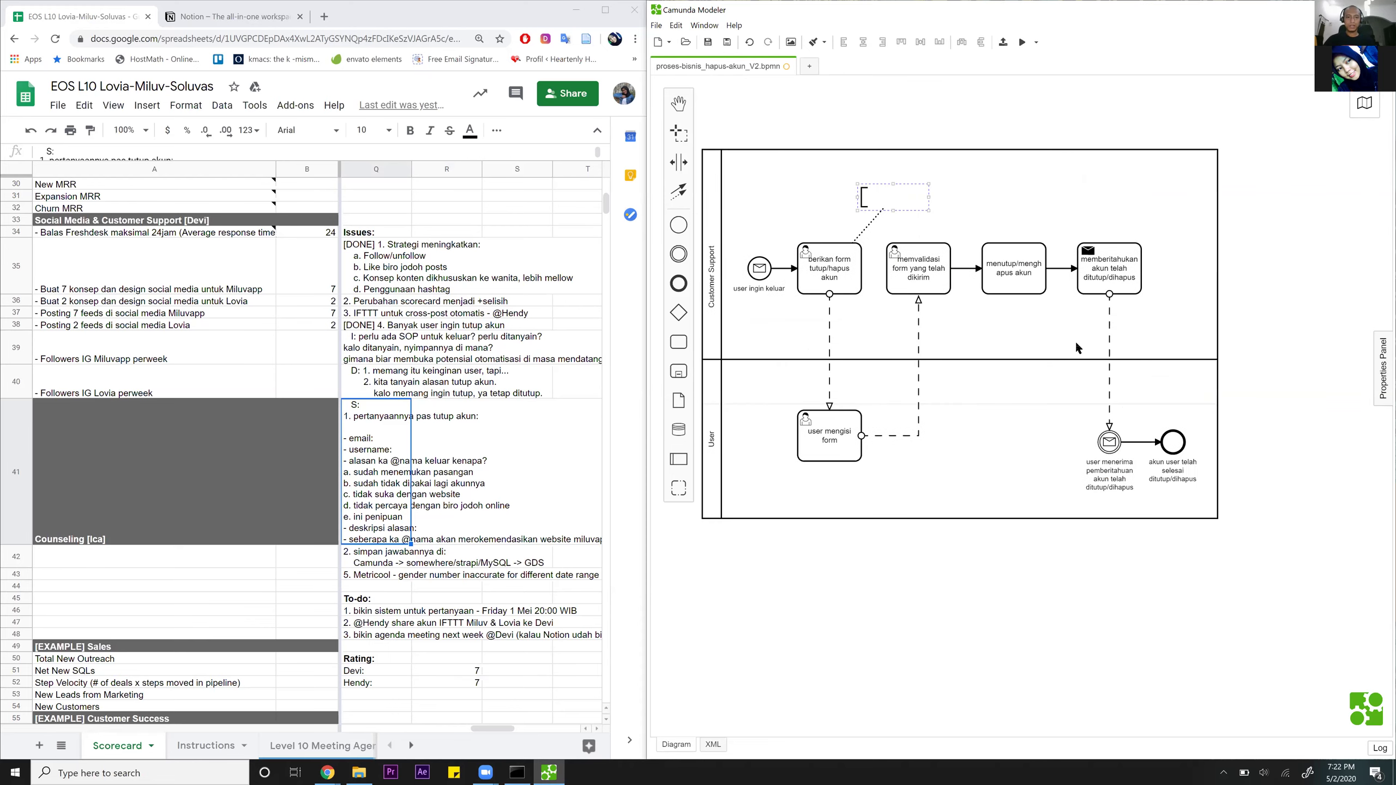
{"action": "scroll", "coordinate": [882, 281], "scroll_direction": "up", "scroll_amount": 2}
{"action": "scroll", "coordinate": [881, 282], "scroll_direction": "down", "scroll_amount": 1}
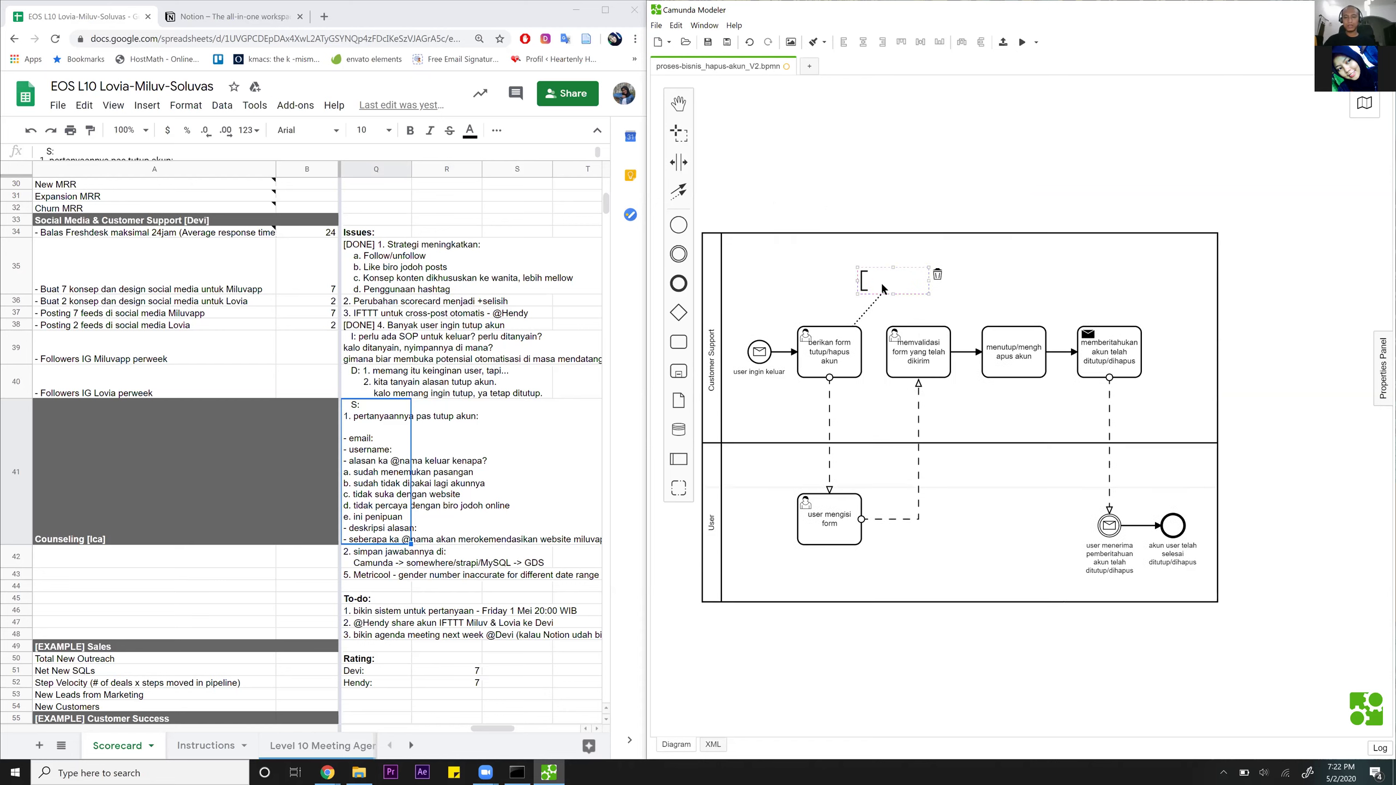
Copy the spreadsheet's closure questions, from "- email:" through the 1-10 recommendation rating, into the form-giving task's annotation.
{"action": "left_click", "coordinate": [352, 443]}
{"action": "double_click", "coordinate": [351, 437]}
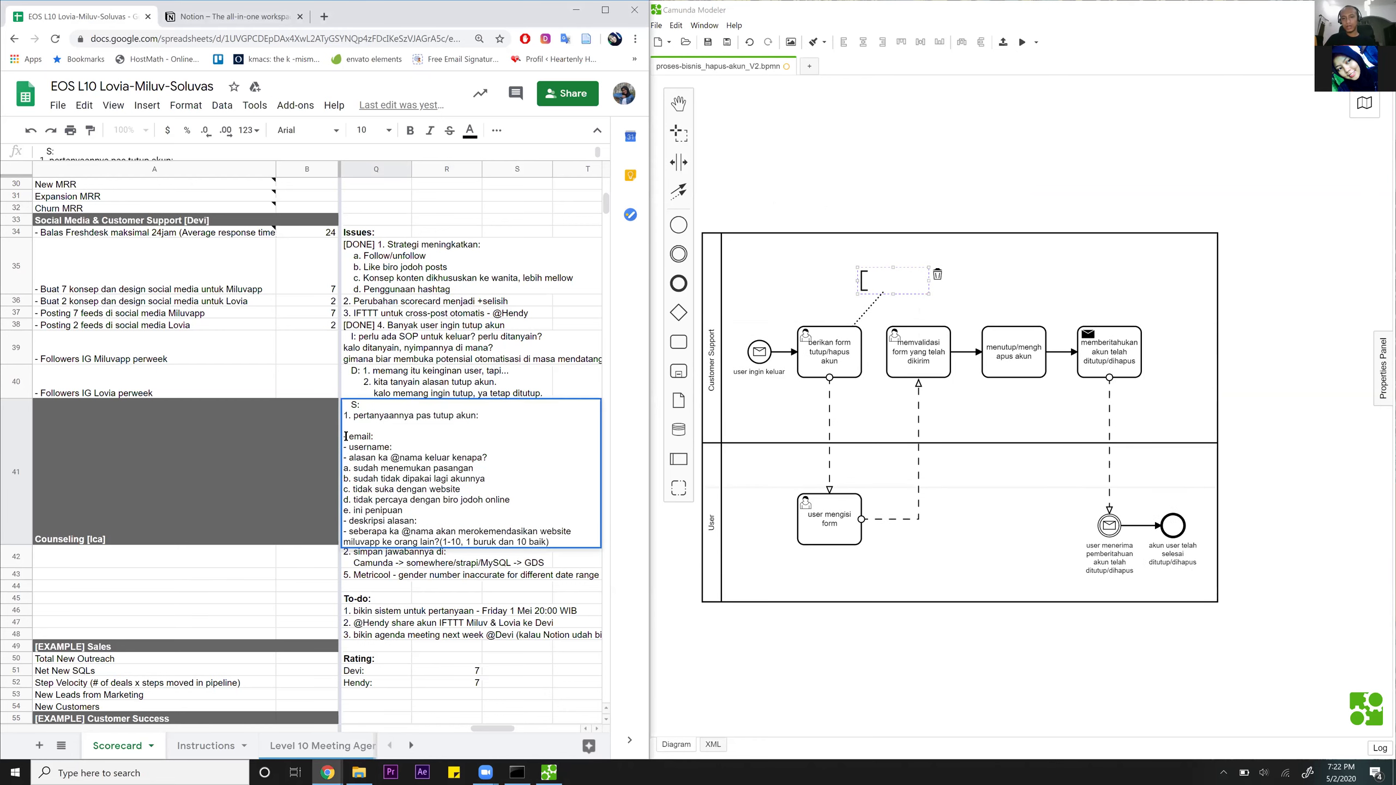
{"action": "left_click_drag", "start_coordinate": [344, 436], "coordinate": [561, 538]}
{"action": "key", "text": "ctrl+c"}
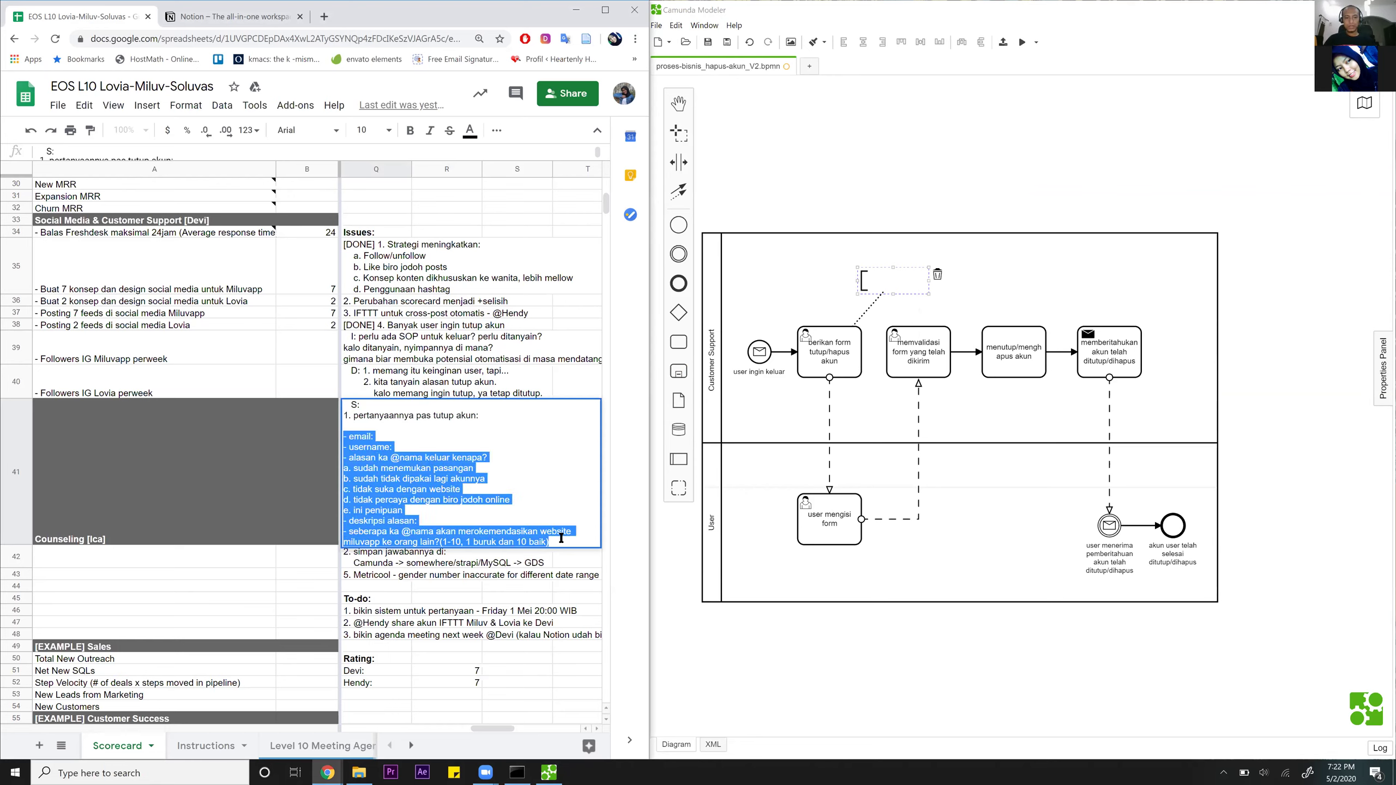
{"action": "left_click", "coordinate": [888, 283]}
{"action": "double_click", "coordinate": [883, 277]}
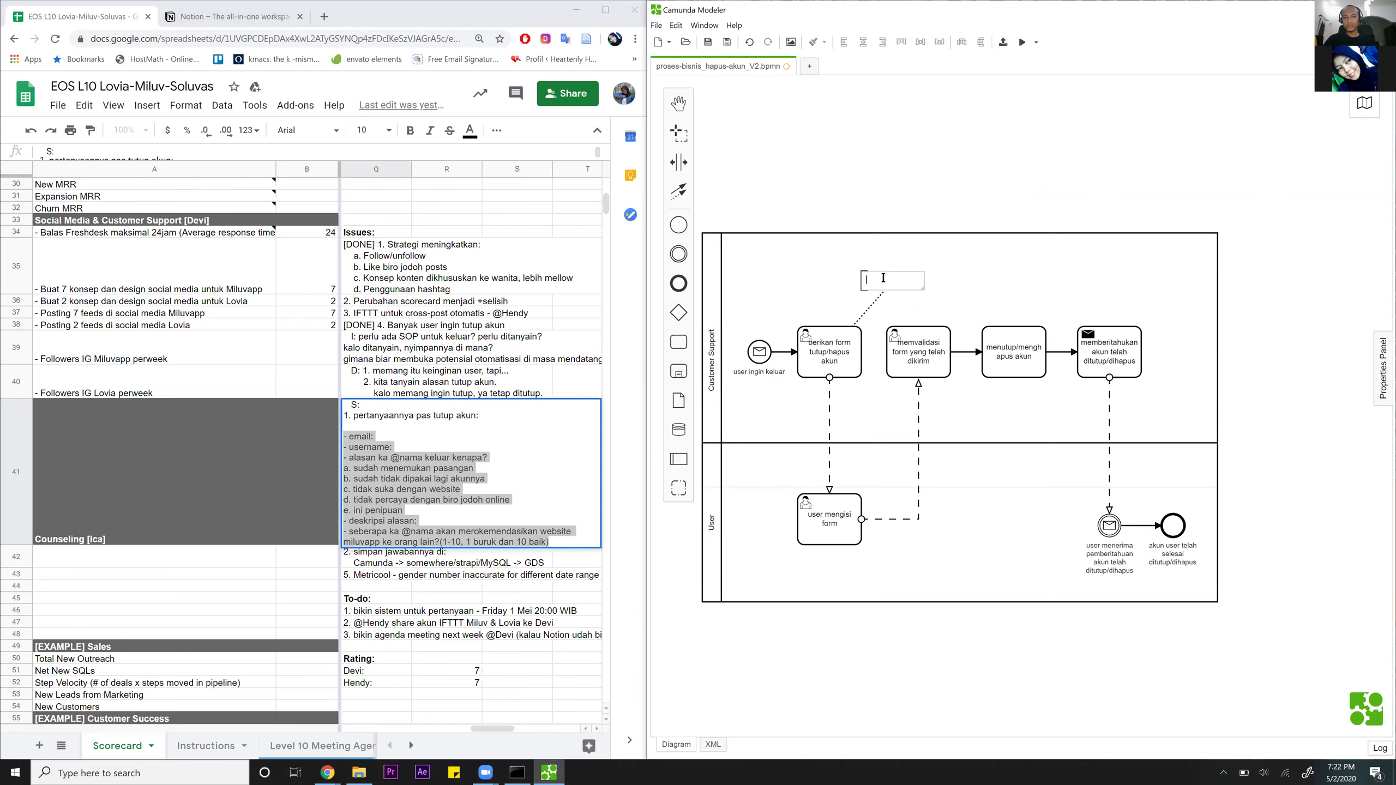
{"action": "key", "text": "ctrl+v"}
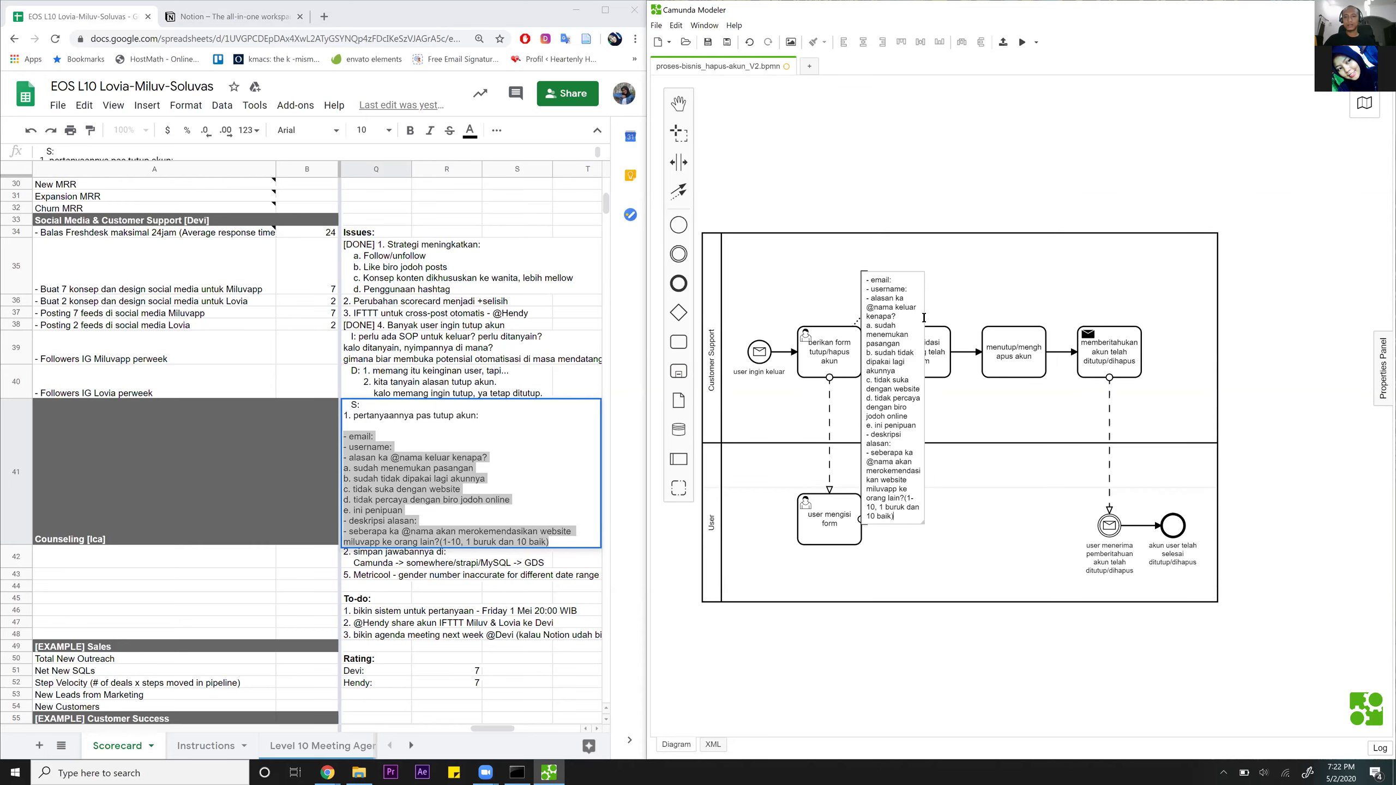
{"action": "left_click", "coordinate": [1004, 661]}
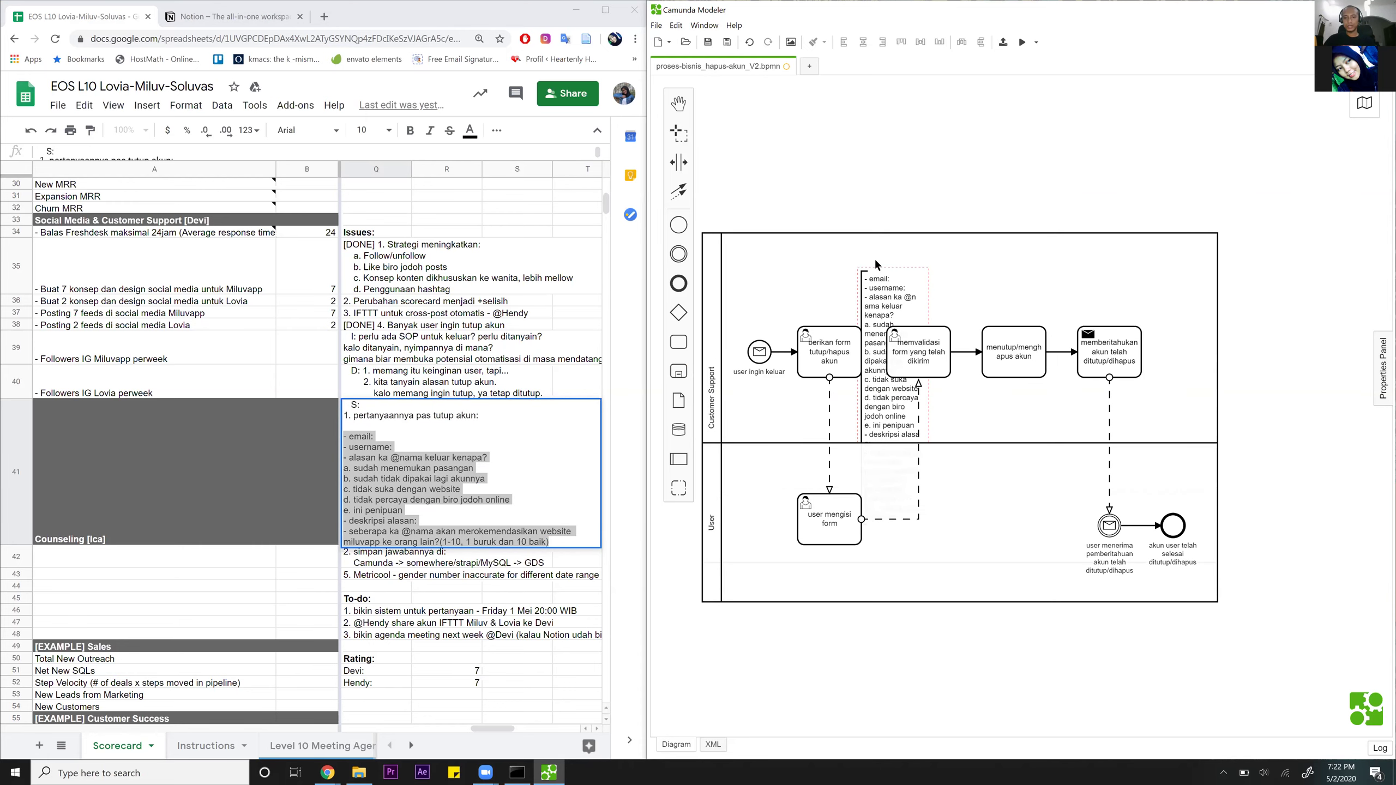
Move the question annotation upward, away from the tasks it overlaps.
{"action": "left_click_drag", "start_coordinate": [883, 157], "coordinate": [884, 160]}
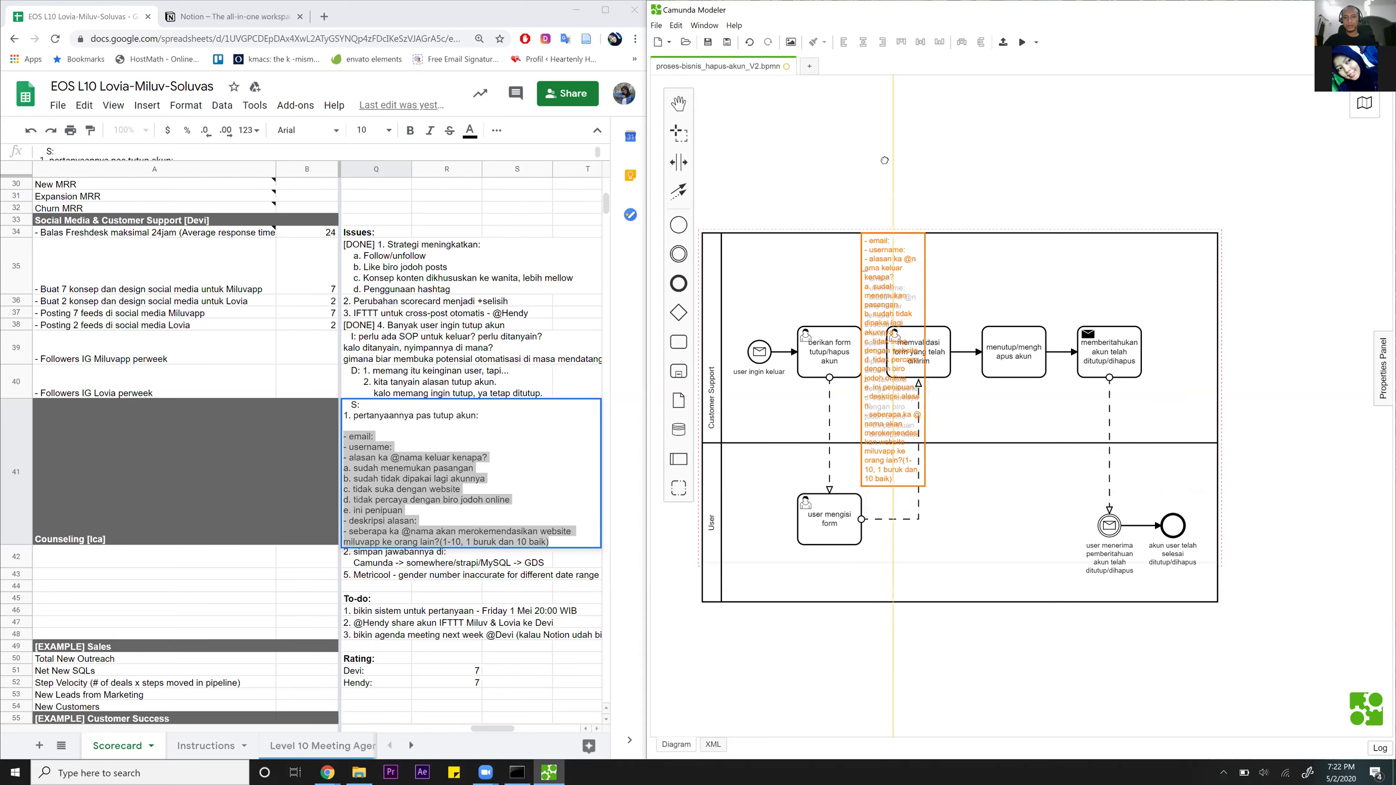
{"action": "left_click_drag", "start_coordinate": [959, 251], "coordinate": [1155, 245]}
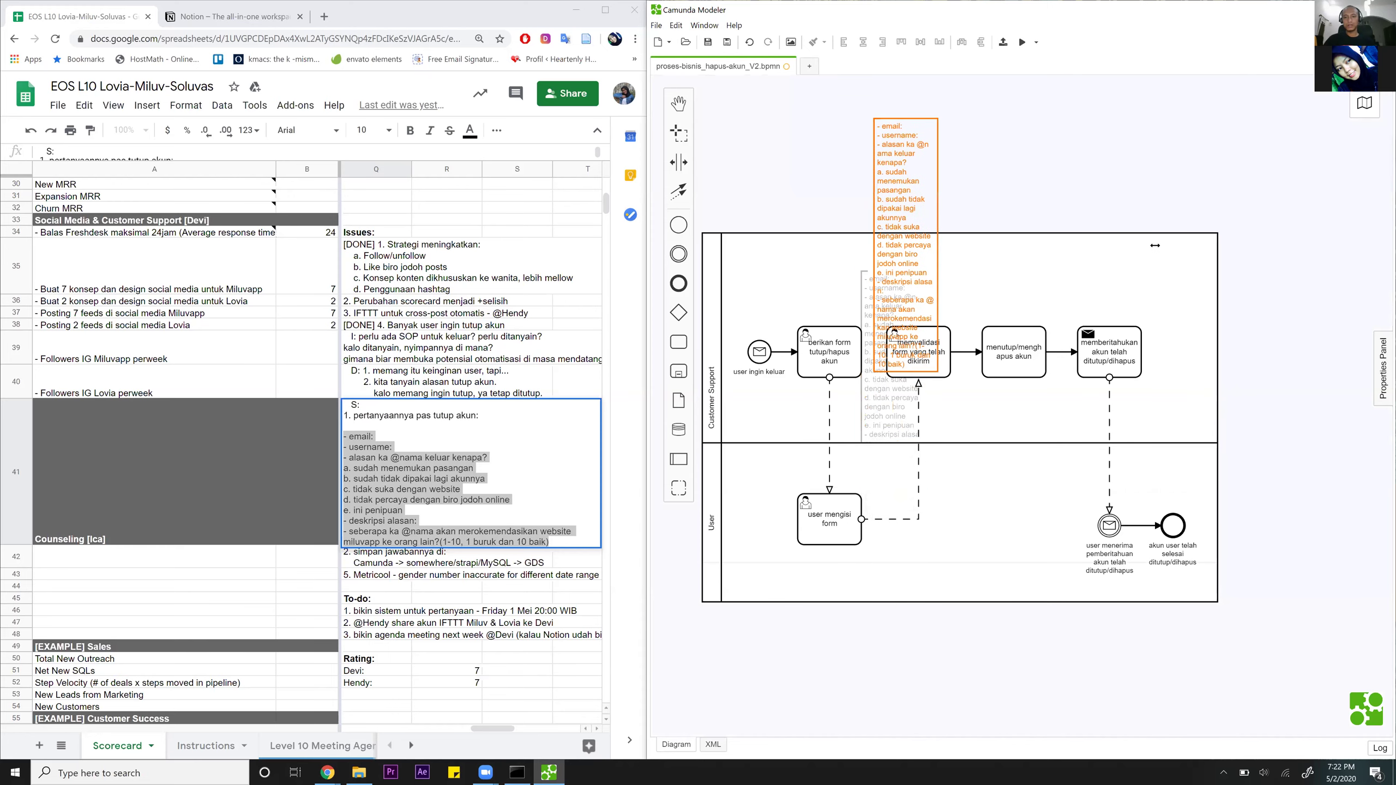
Widen the question-list annotation and place it above the row of tasks, overlapping the upper edge of the Customer Support pool.
{"action": "mouse_move", "coordinate": [1007, 115]}
{"action": "left_mouse_down"}
{"action": "mouse_move", "coordinate": [1010, 275]}
{"action": "mouse_move", "coordinate": [1008, 248]}
{"action": "left_mouse_up"}
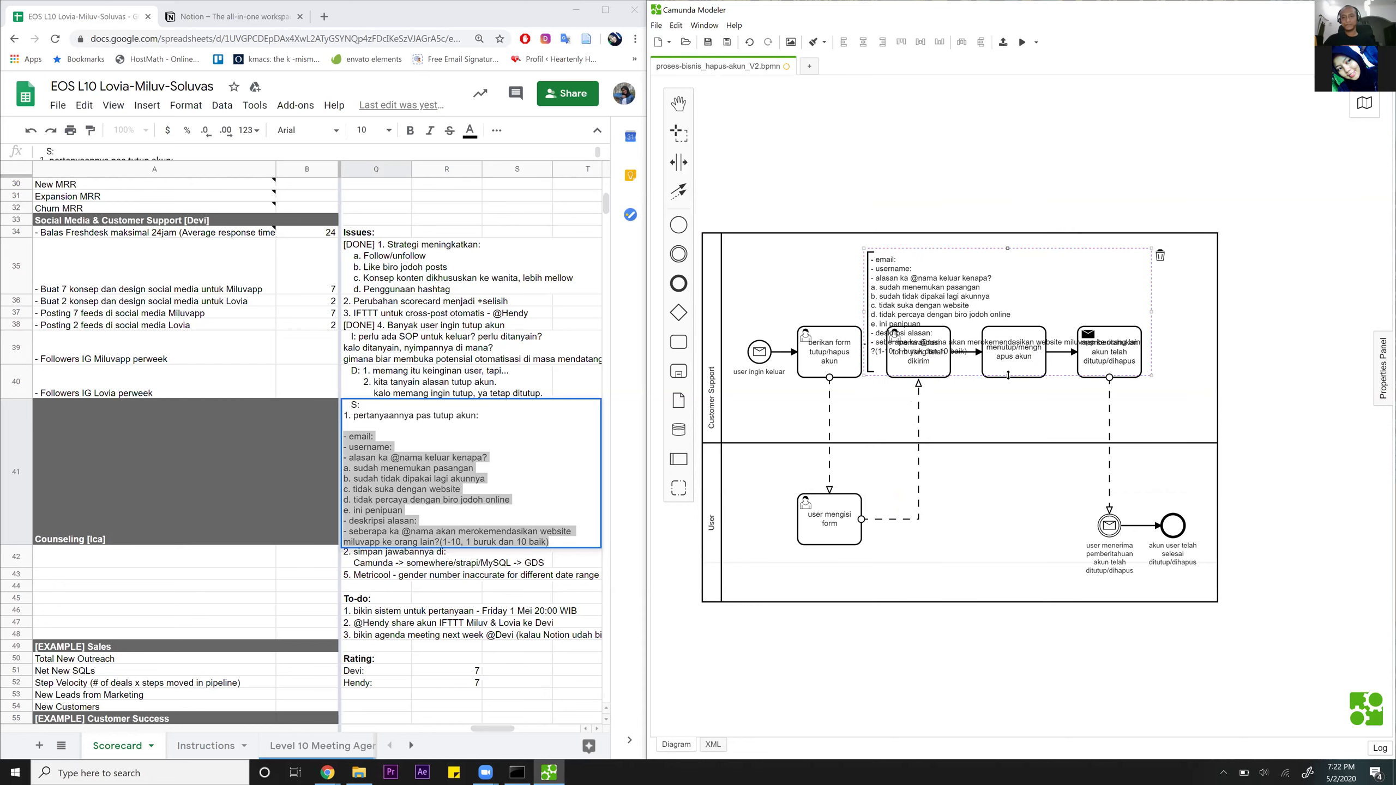
{"action": "left_click_drag", "start_coordinate": [1000, 318], "coordinate": [998, 313]}
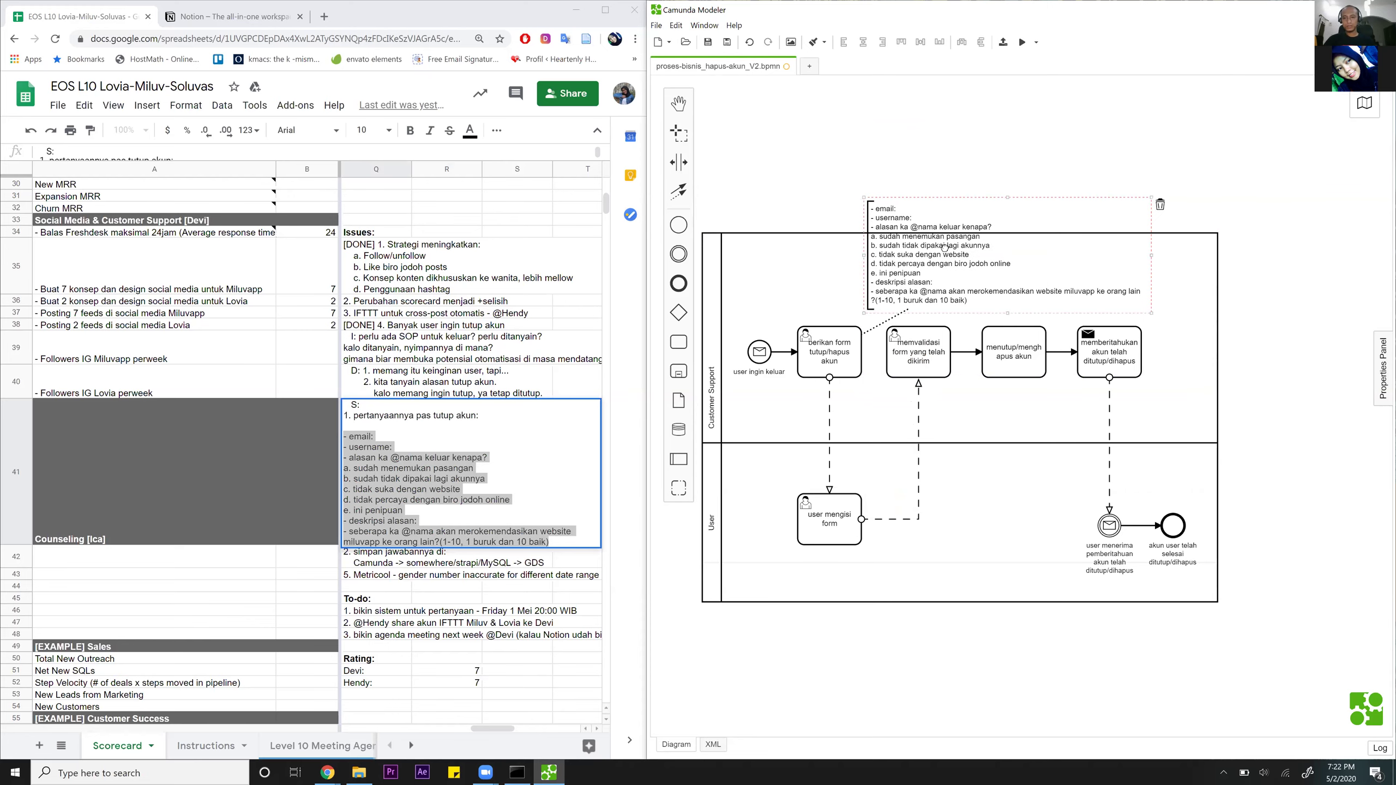
Try to fit the annotation inside the Customer Support pool by extending the pool upward, then undo these changes.
{"action": "left_click_drag", "start_coordinate": [945, 247], "coordinate": [969, 220]}
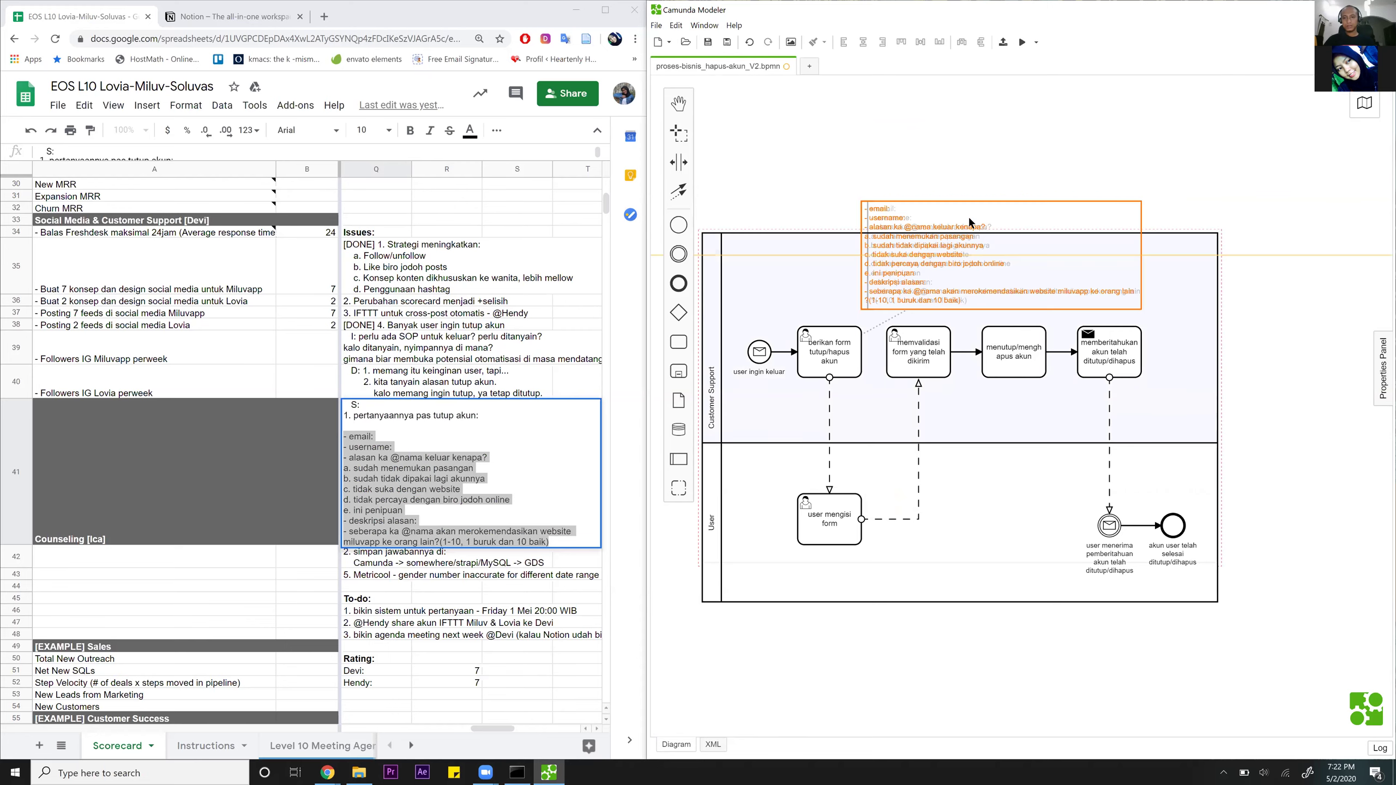
{"action": "left_click_drag", "start_coordinate": [1265, 153], "coordinate": [1264, 157]}
{"action": "left_click", "coordinate": [1263, 156]}
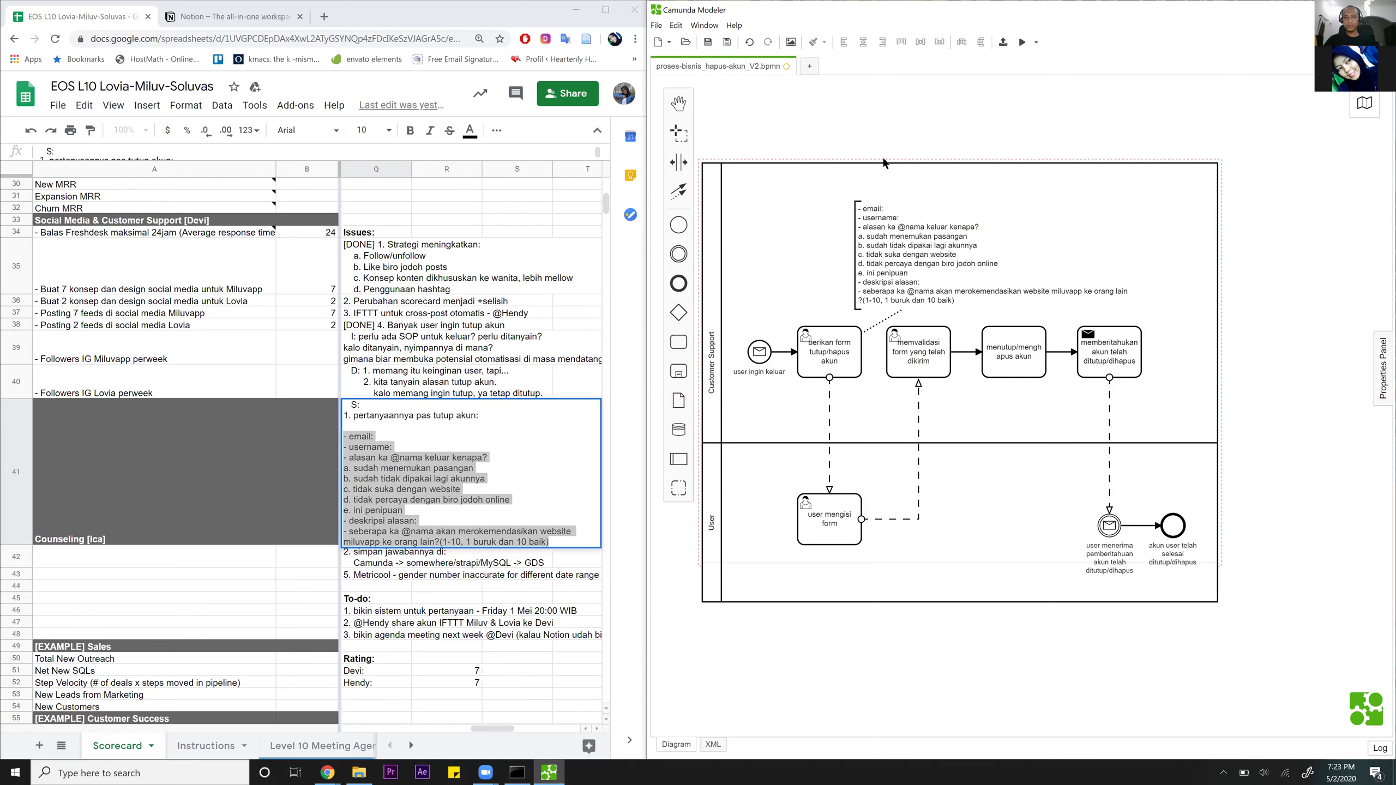
{"action": "left_click", "coordinate": [961, 160]}
{"action": "key", "text": "ctrl+z"}
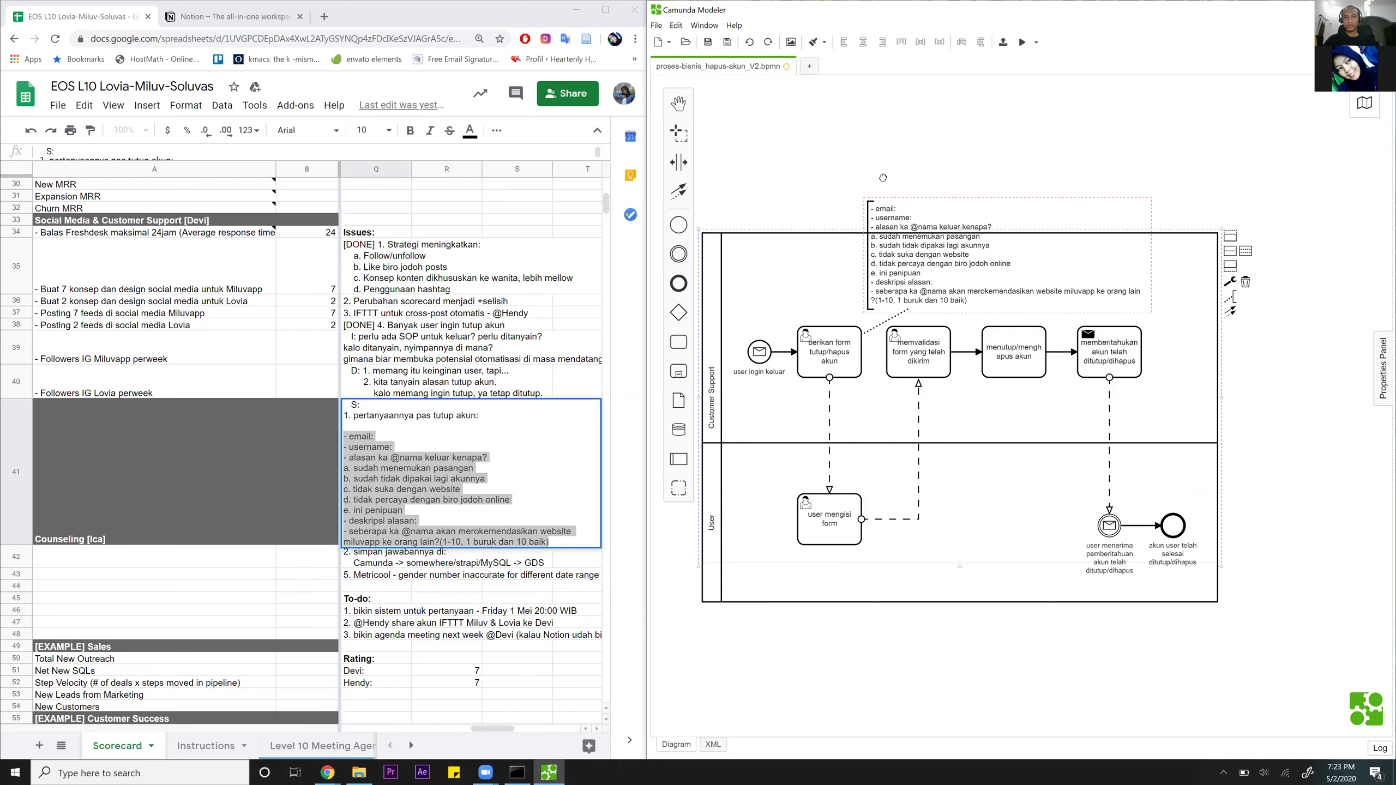
Move the question-list annotation completely above the Customer Support pool.
{"action": "mouse_move", "coordinate": [883, 178]}
{"action": "left_mouse_down"}
{"action": "mouse_move", "coordinate": [905, 176]}
{"action": "mouse_move", "coordinate": [894, 170]}
{"action": "left_mouse_up"}
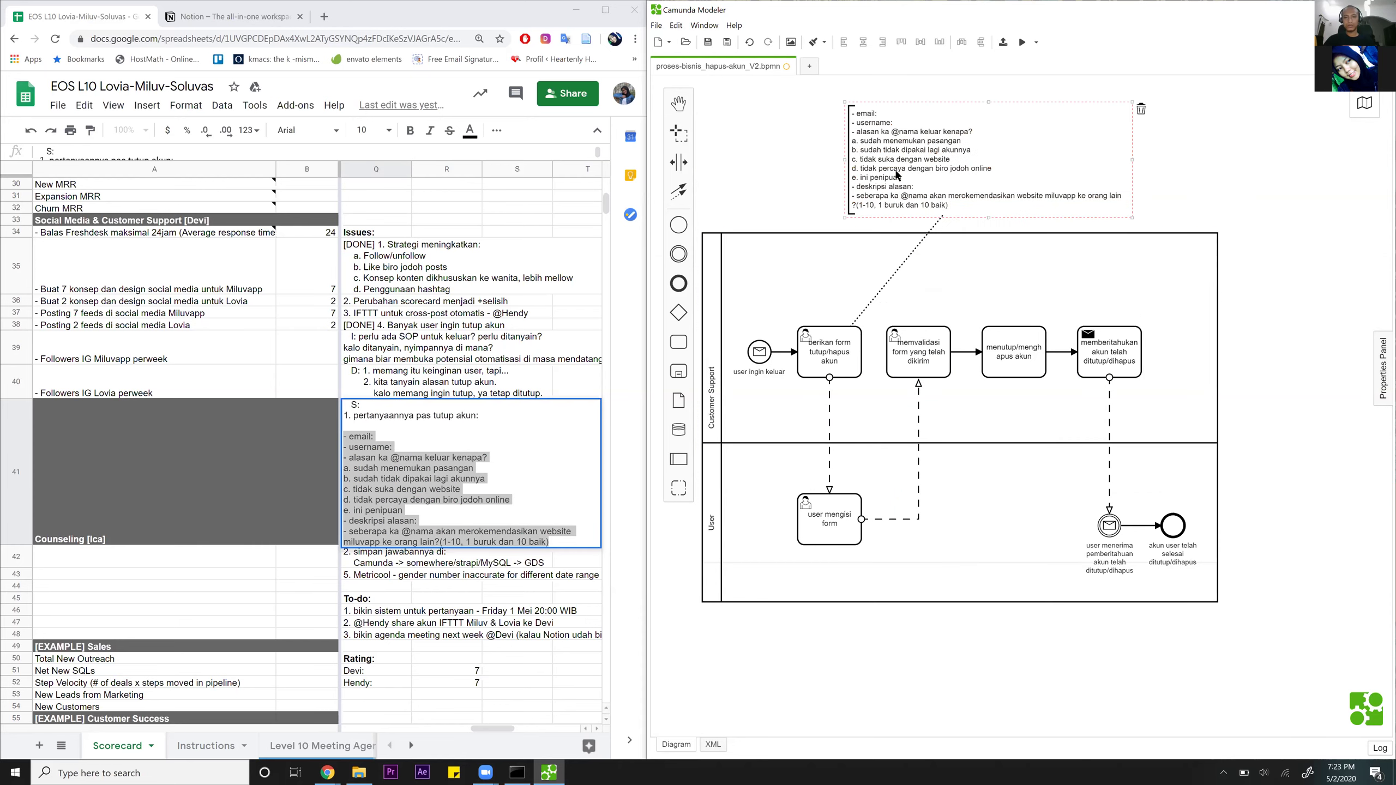
{"action": "left_click", "coordinate": [1260, 269]}
{"action": "key", "text": "alt+Tab"}
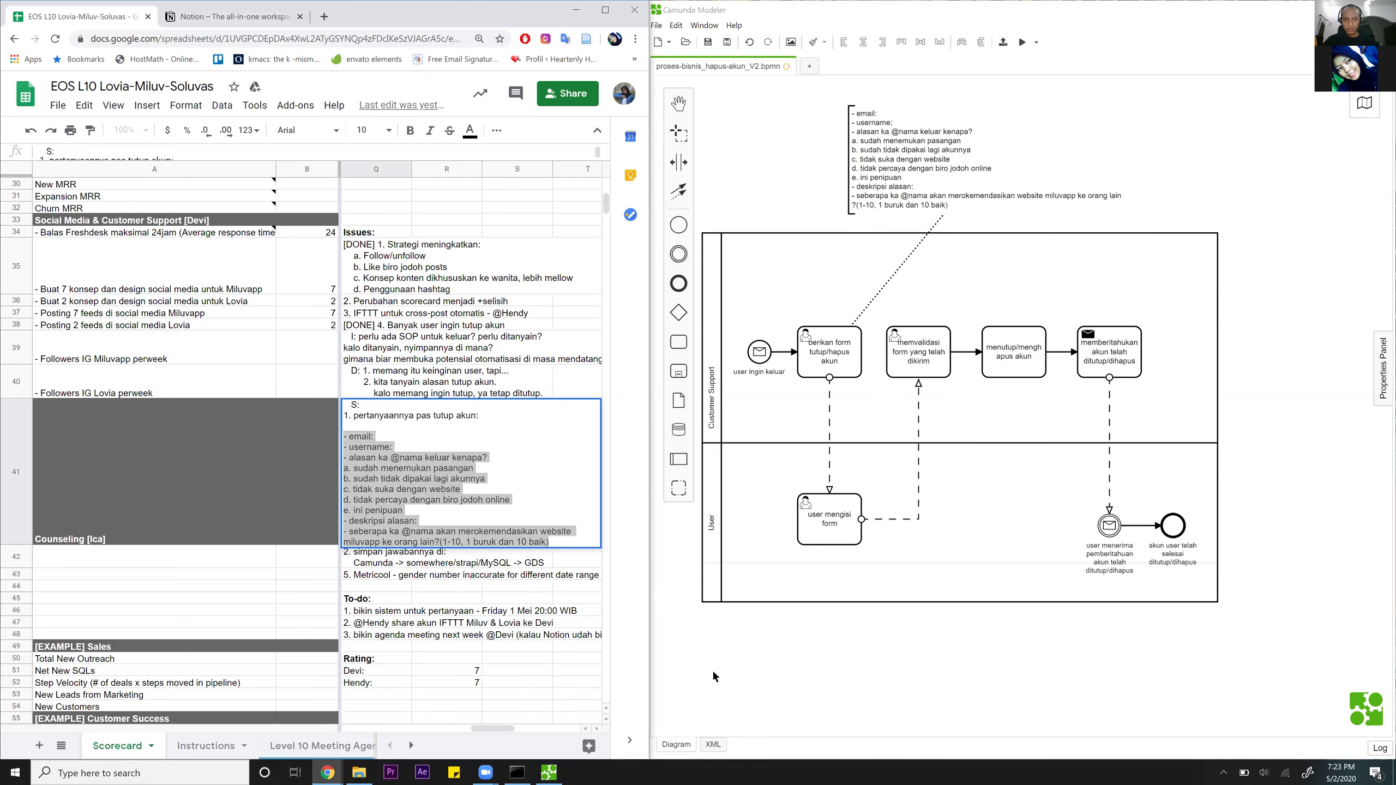
{"action": "left_click", "coordinate": [794, 648]}
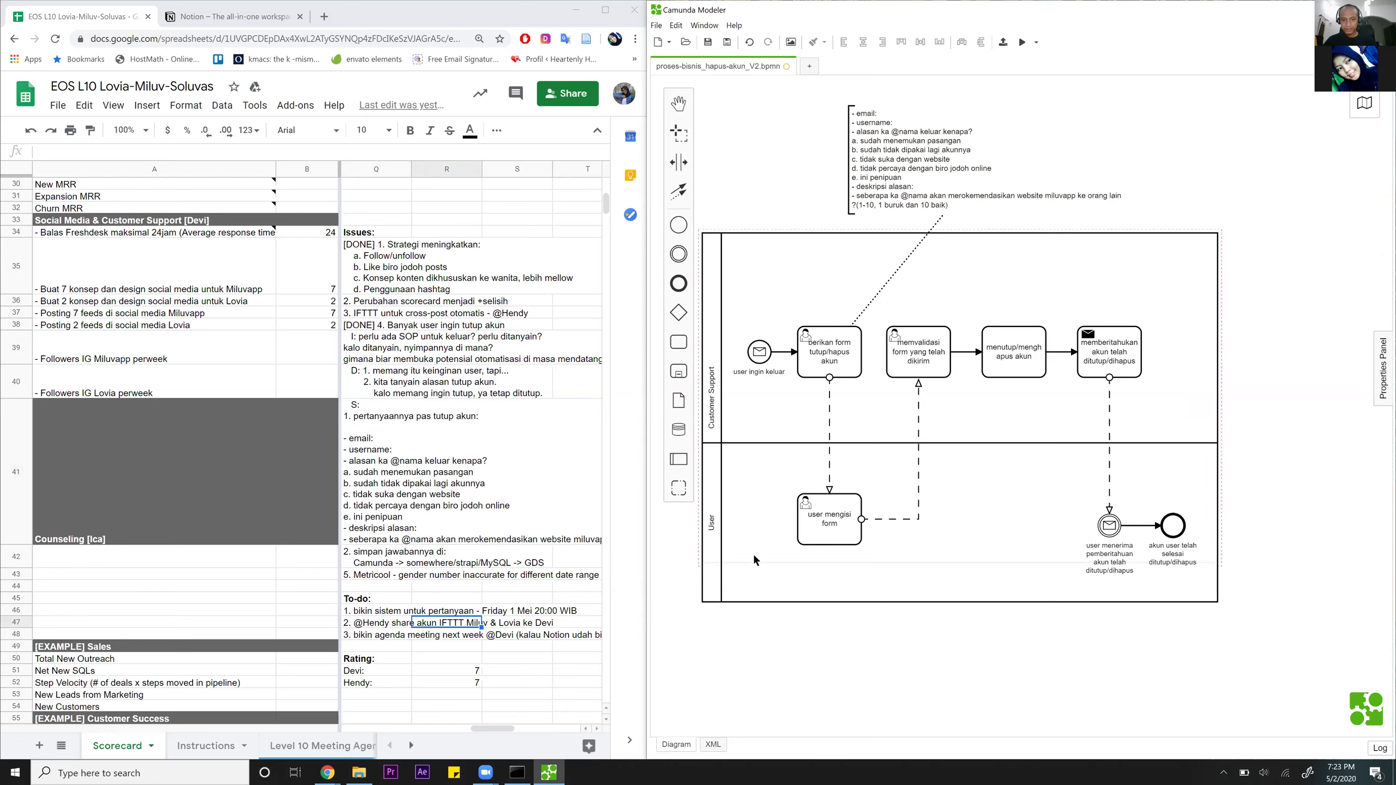
{"action": "left_click", "coordinate": [960, 565]}
{"action": "left_click_drag", "start_coordinate": [949, 443], "coordinate": [1136, 435]}
{"action": "left_click", "coordinate": [1238, 416]}
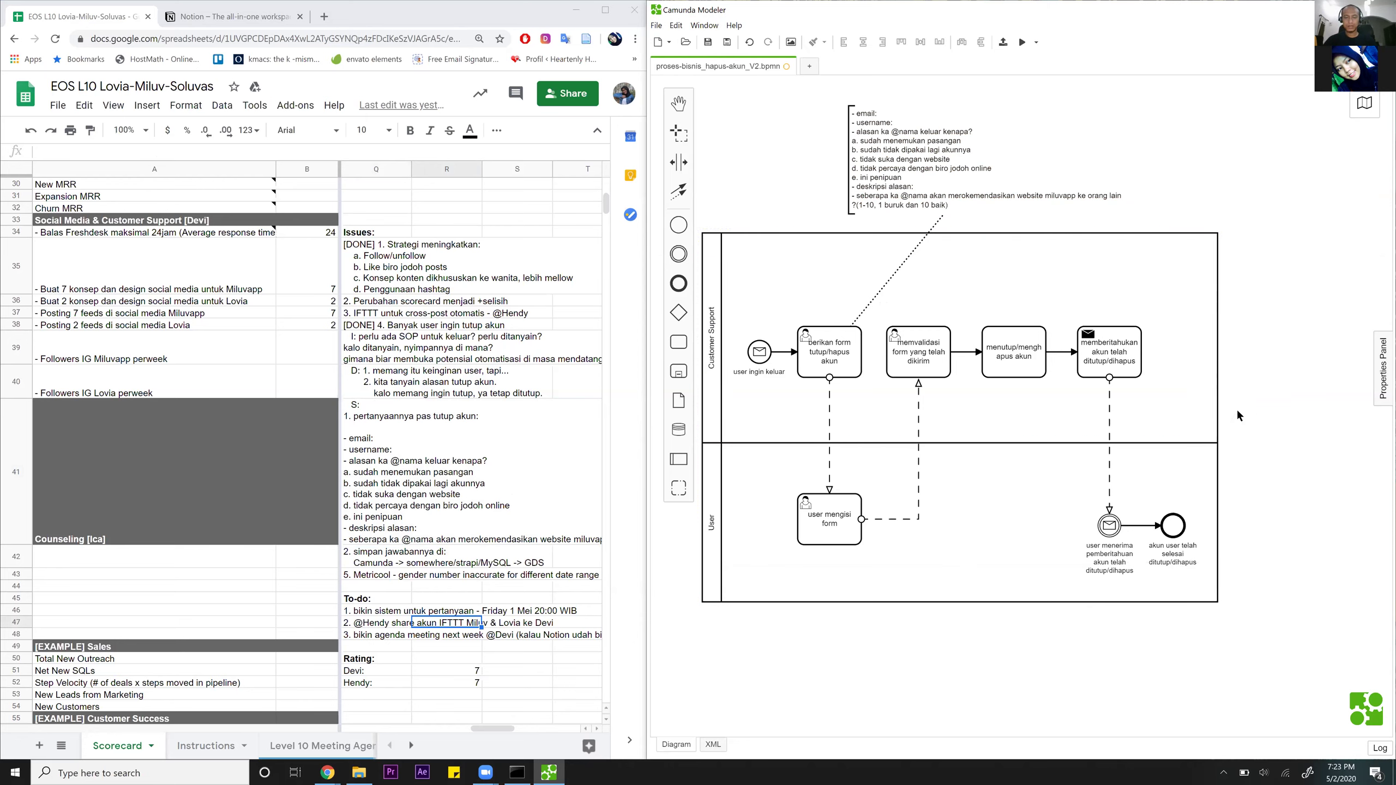
Lower the upper edge of the Customer Support pool and move the annotation down closer to it.
{"action": "left_click", "coordinate": [715, 408]}
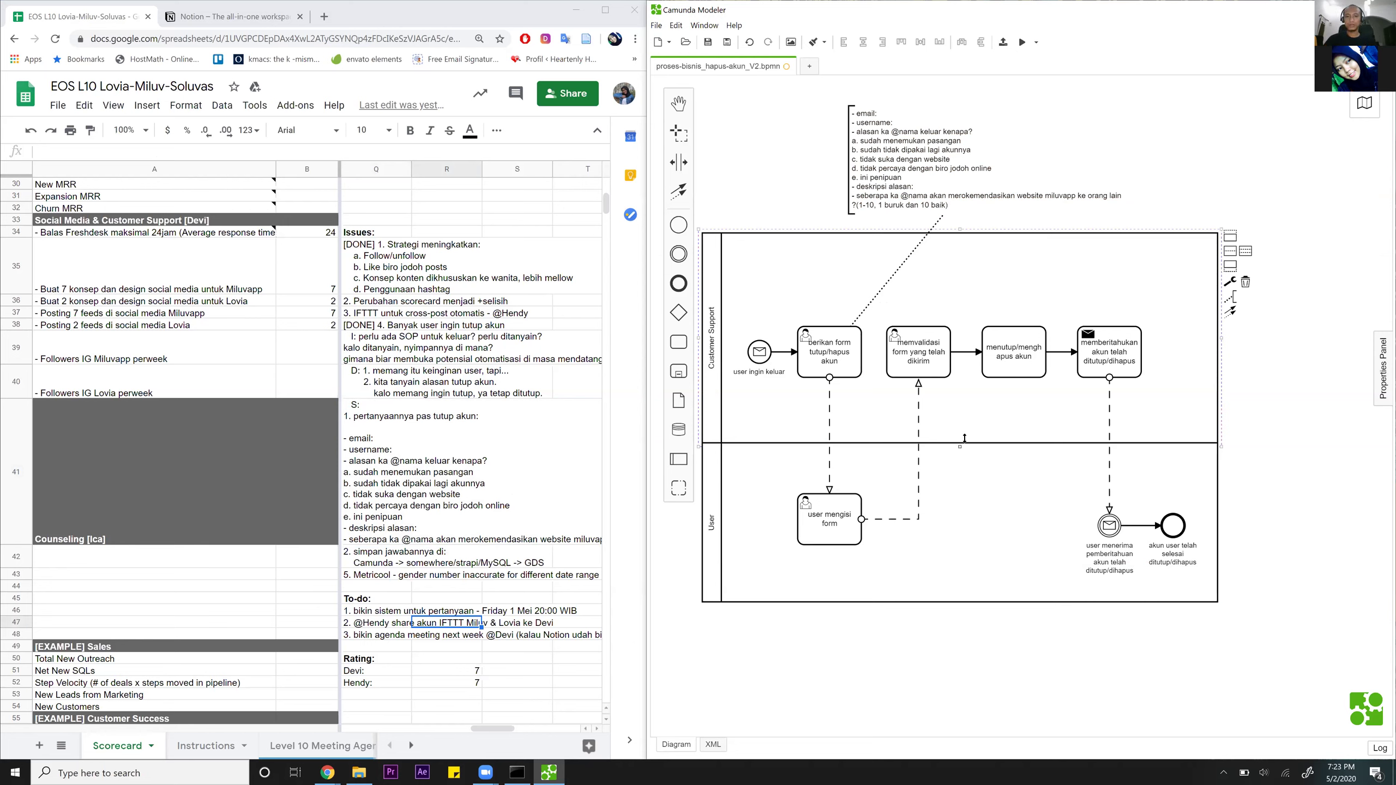
{"action": "left_click_drag", "start_coordinate": [962, 437], "coordinate": [960, 443]}
{"action": "left_click", "coordinate": [1300, 419]}
{"action": "left_click_drag", "start_coordinate": [961, 237], "coordinate": [962, 255]}
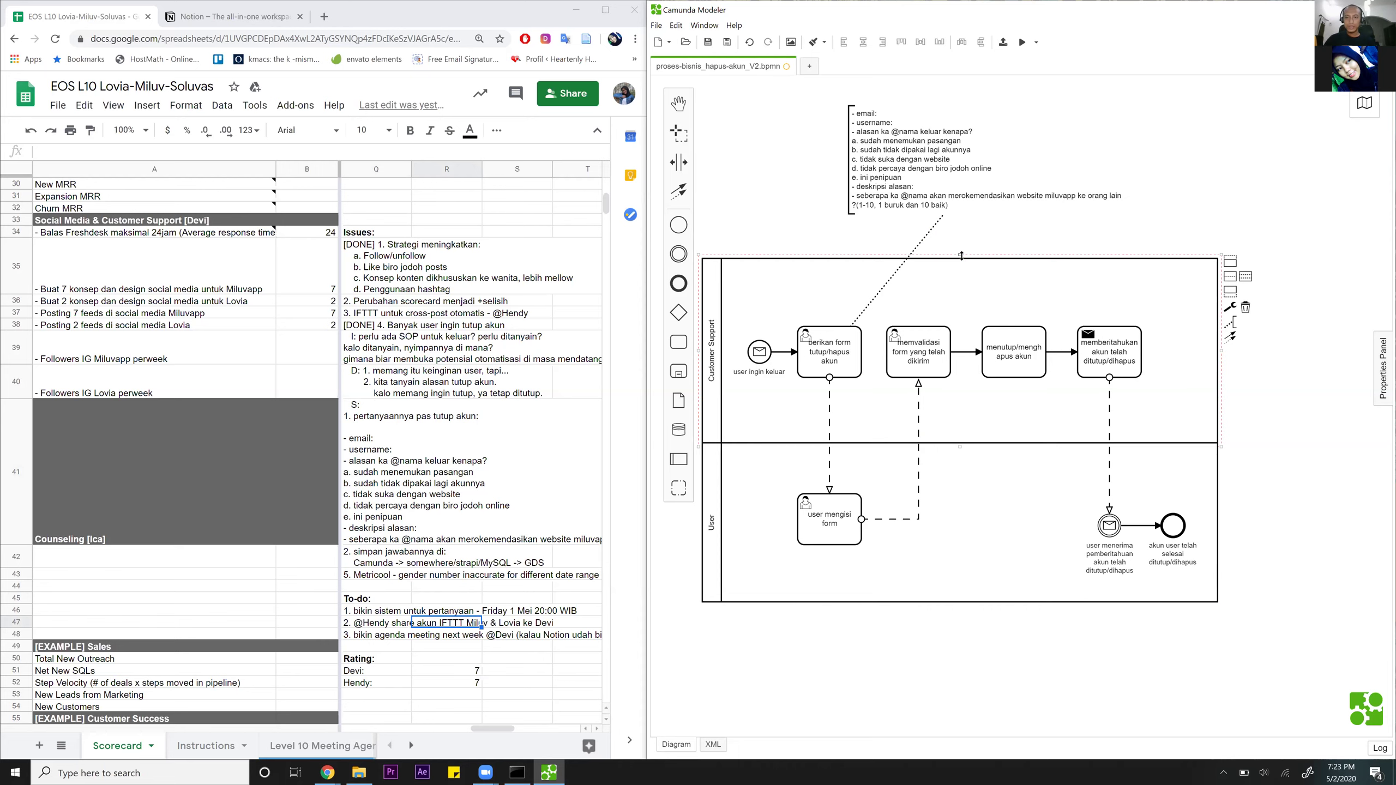
{"action": "left_click_drag", "start_coordinate": [930, 164], "coordinate": [1265, 188]}
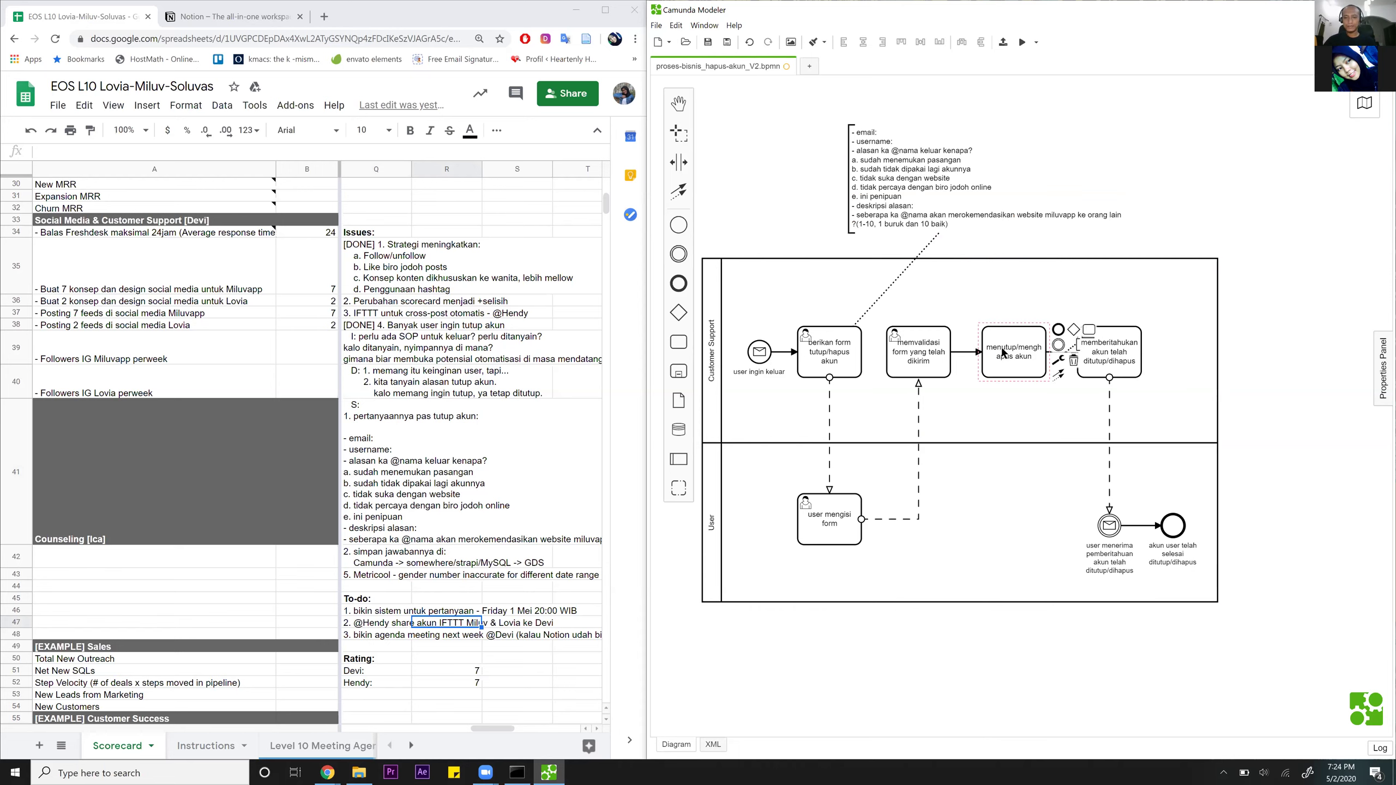
Change the "menutup/menghapus akun" task into a Service Task.
{"action": "left_click", "coordinate": [1016, 352]}
{"action": "left_click", "coordinate": [1059, 361]}
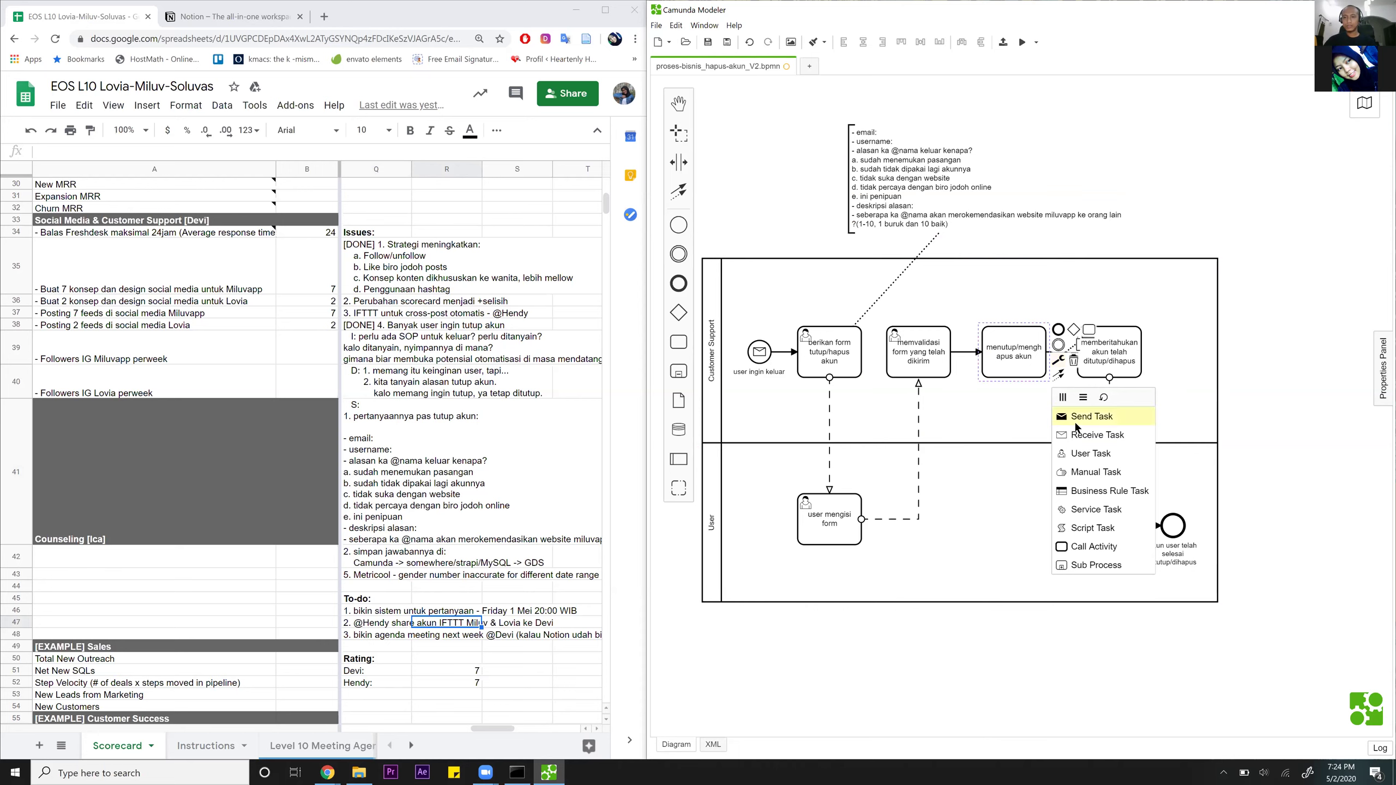
{"action": "left_click", "coordinate": [1078, 512]}
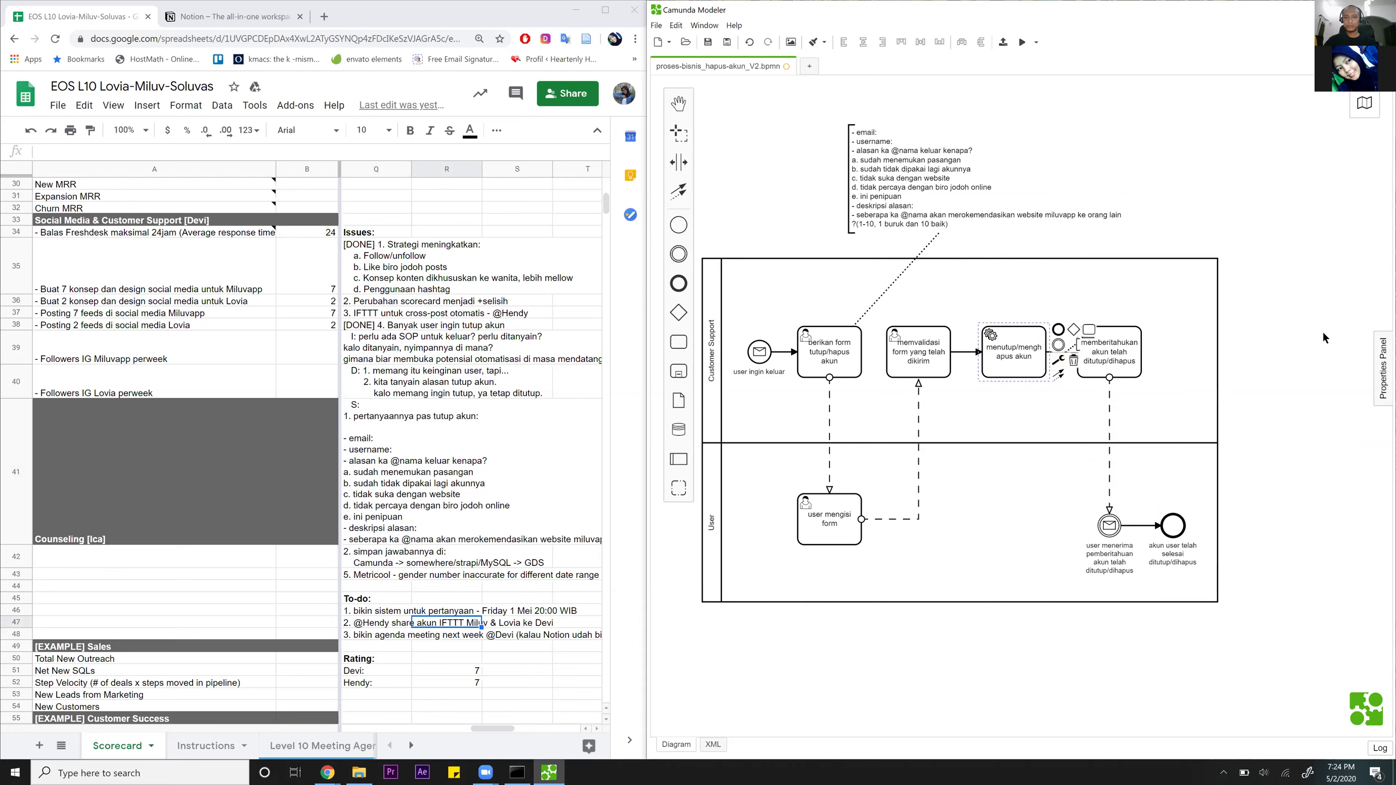
{"action": "left_click", "coordinate": [1257, 329]}
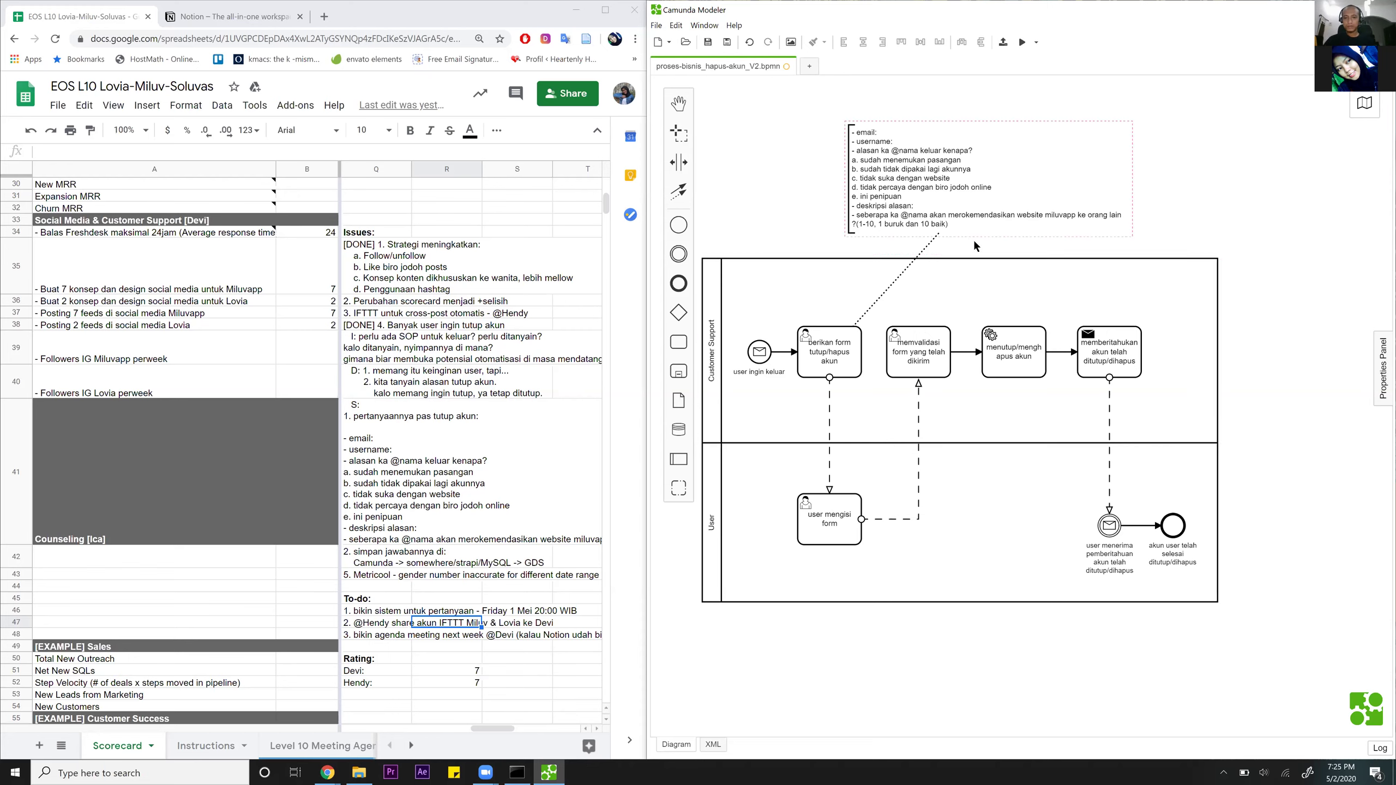
Move the question-list annotation higher to make room for another pool above Customer Support.
{"action": "scroll", "coordinate": [973, 238], "scroll_direction": "up", "scroll_amount": 3}
{"action": "mouse_move", "coordinate": [848, 165]}
{"action": "left_mouse_down"}
{"action": "mouse_move", "coordinate": [849, 149]}
{"action": "mouse_move", "coordinate": [907, 240]}
{"action": "mouse_move", "coordinate": [884, 305]}
{"action": "mouse_move", "coordinate": [881, 215]}
{"action": "left_mouse_up"}
{"action": "scroll", "coordinate": [881, 216], "scroll_direction": "up", "scroll_amount": 6}
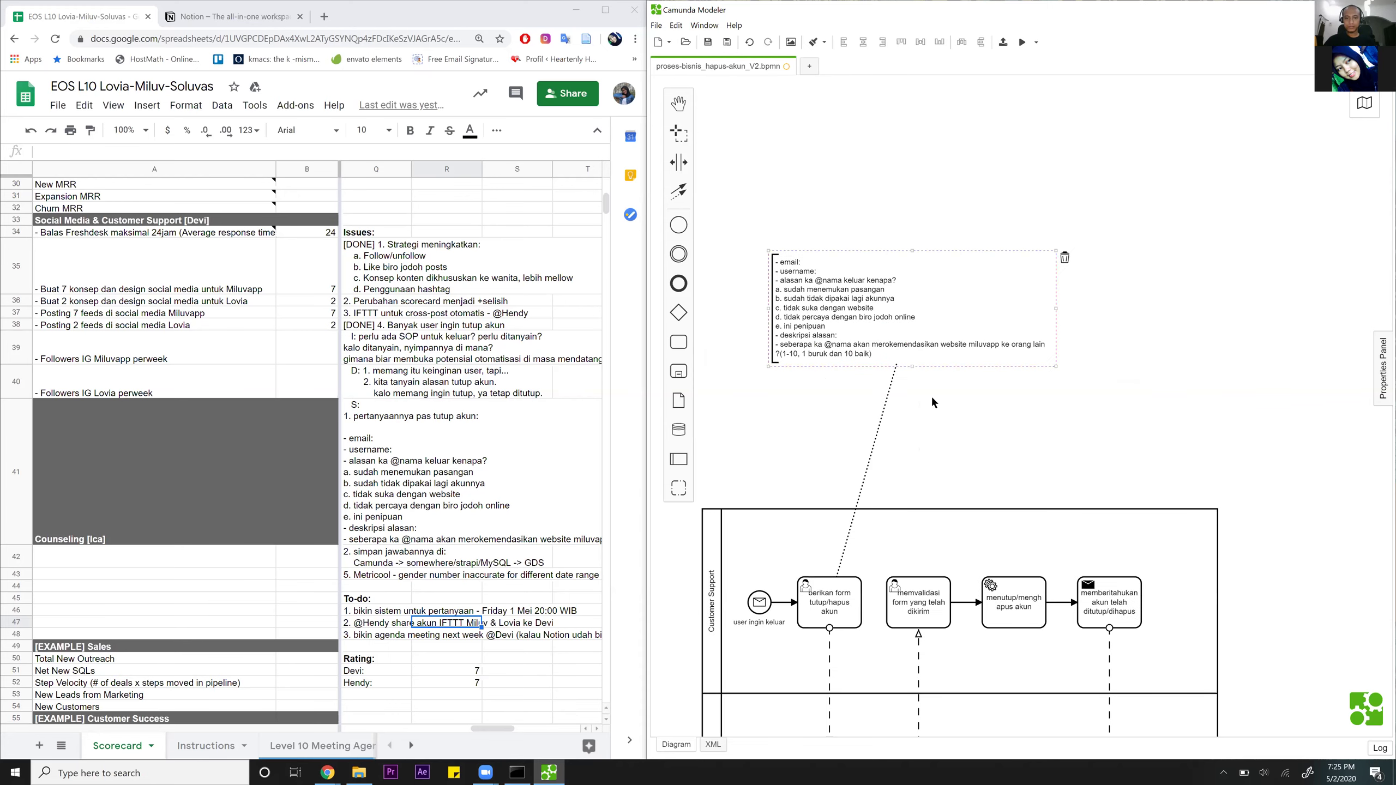
{"action": "left_click_drag", "start_coordinate": [913, 330], "coordinate": [919, 241]}
{"action": "left_click", "coordinate": [1253, 367]}
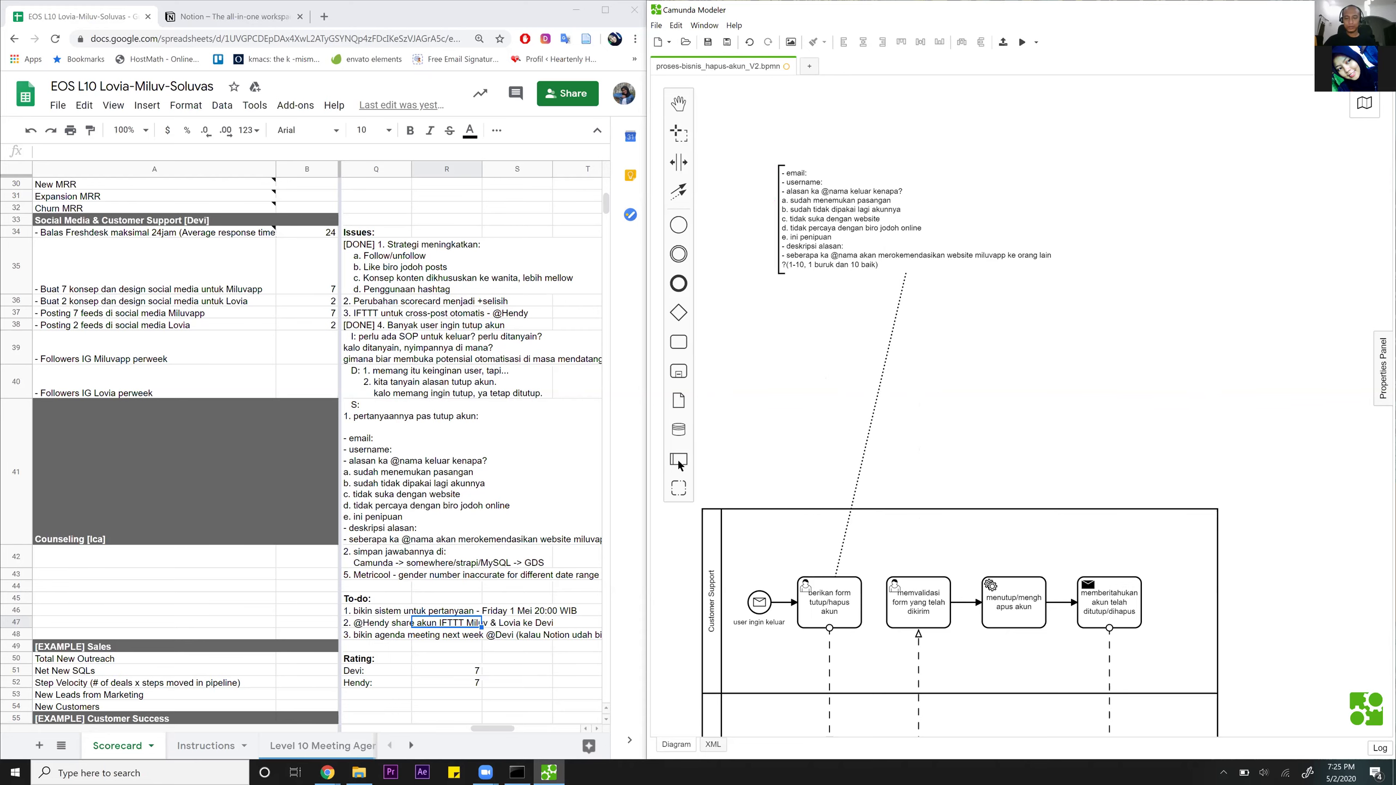
Add a pool named "sistem" directly above the Customer Support pool and widen it to match the pool below.
{"action": "scroll", "coordinate": [913, 330], "scroll_direction": "down", "scroll_amount": 3}
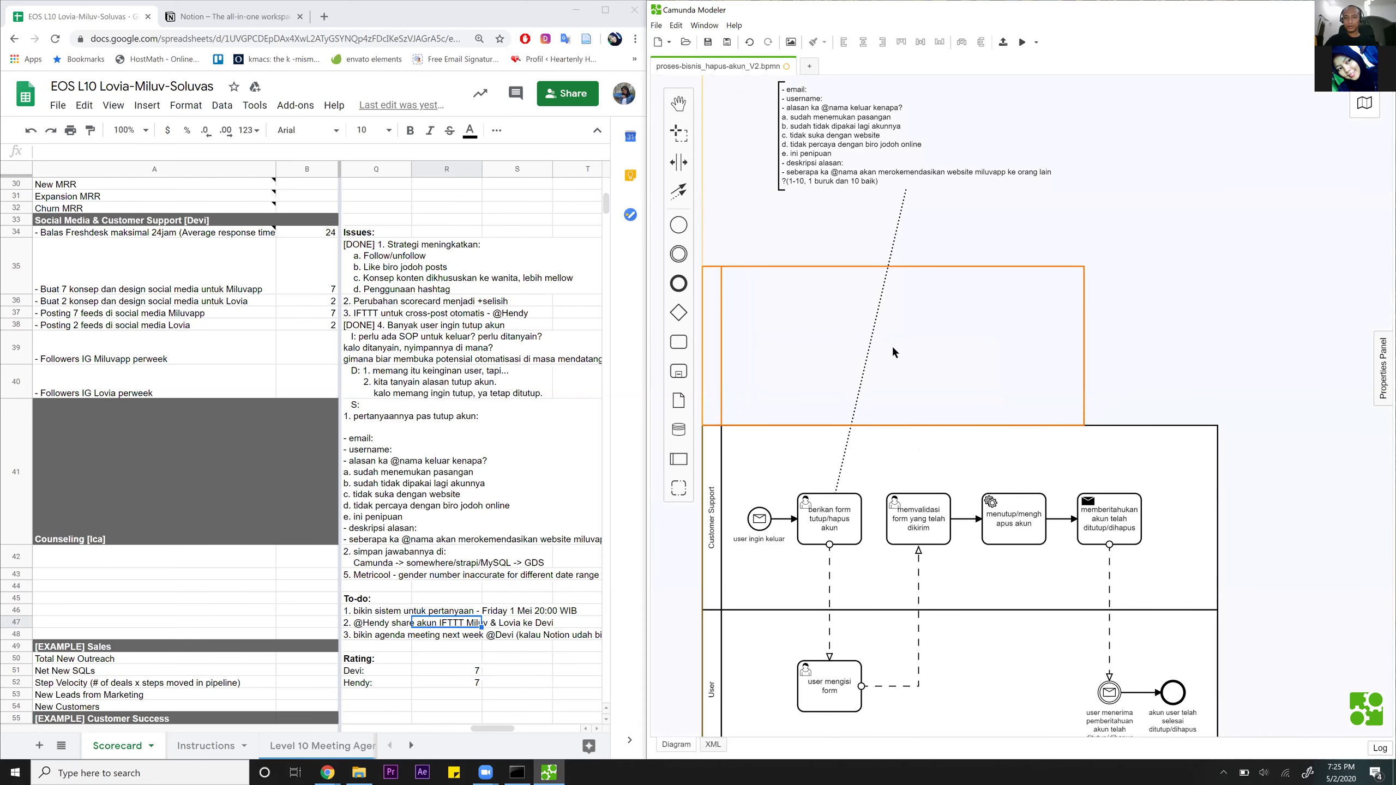
{"action": "left_click", "coordinate": [1036, 338]}
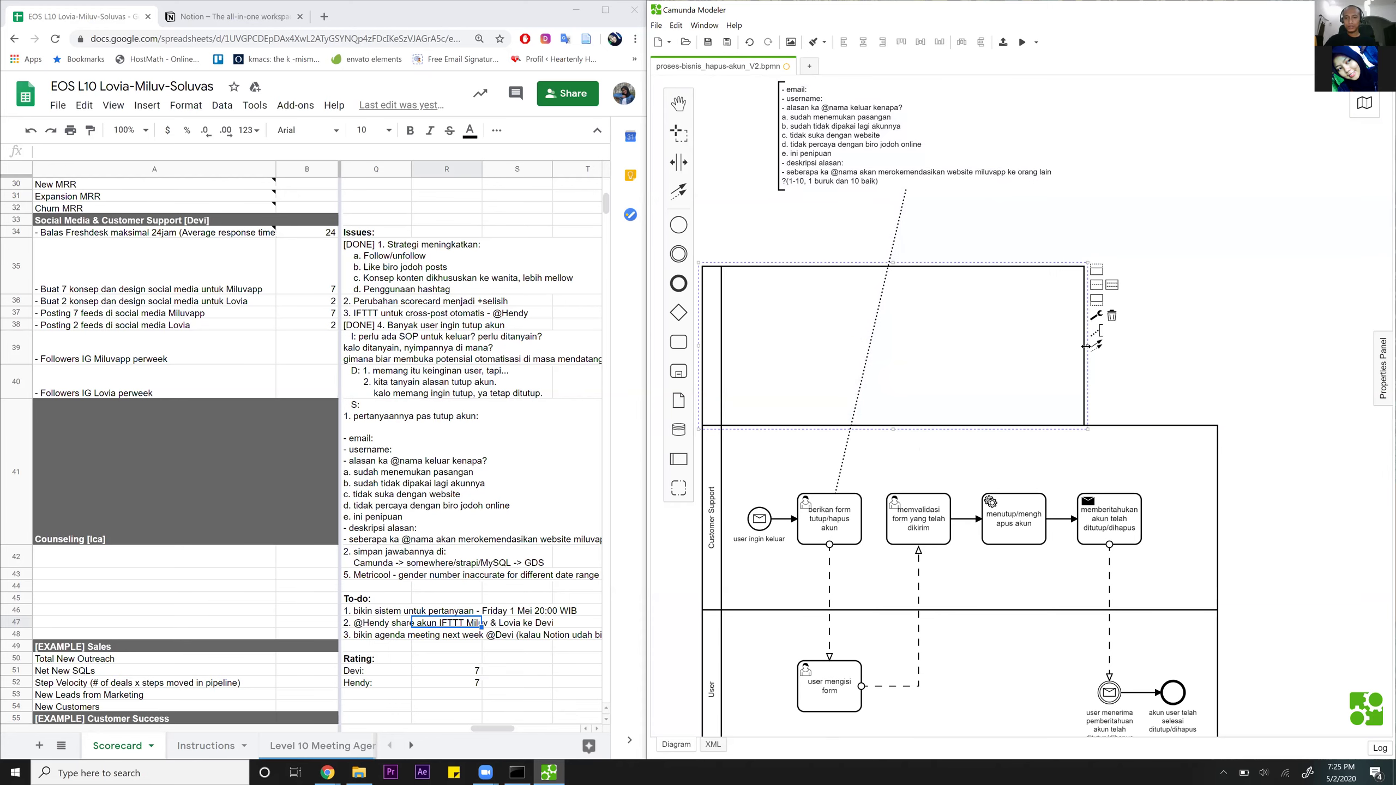
{"action": "left_click_drag", "start_coordinate": [1190, 362], "coordinate": [1338, 460]}
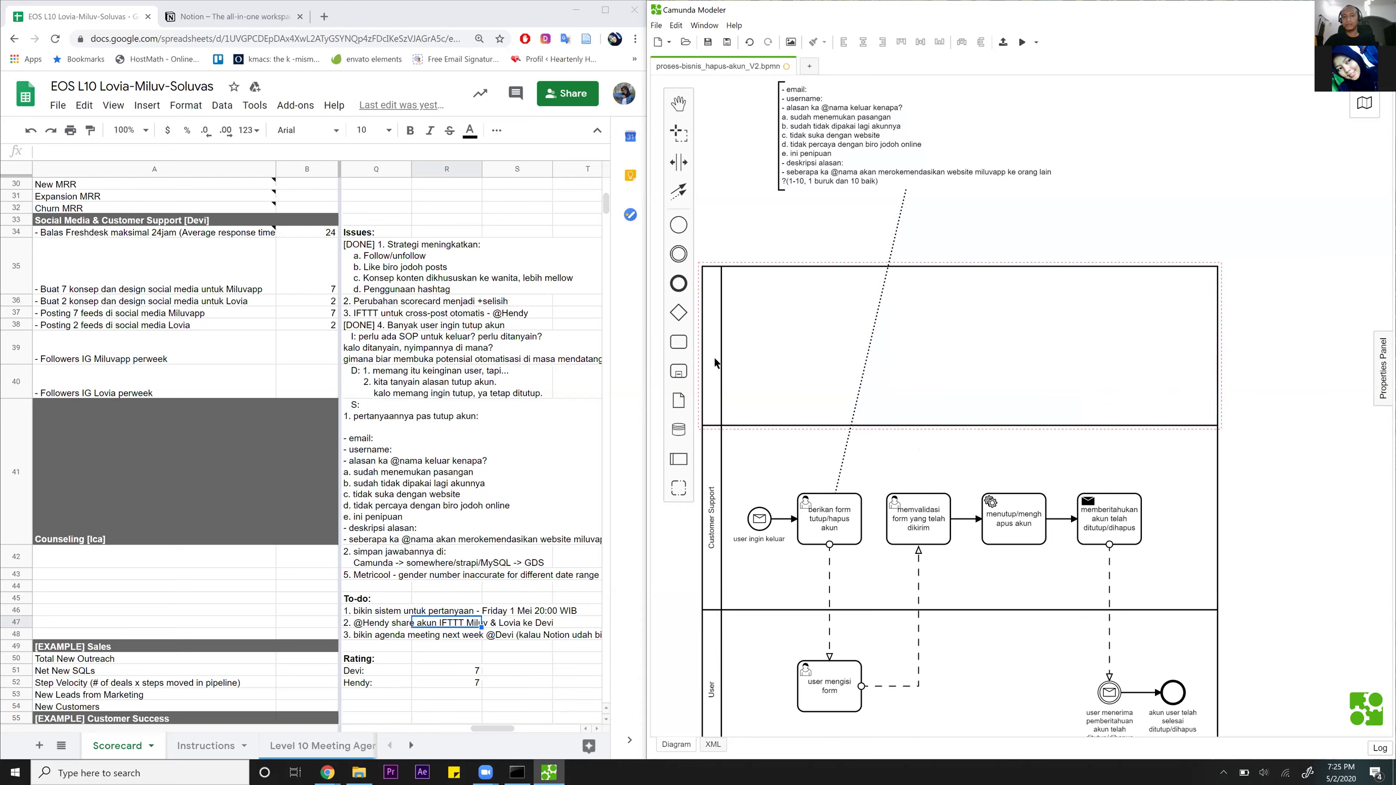
{"action": "type", "text": "siste"}
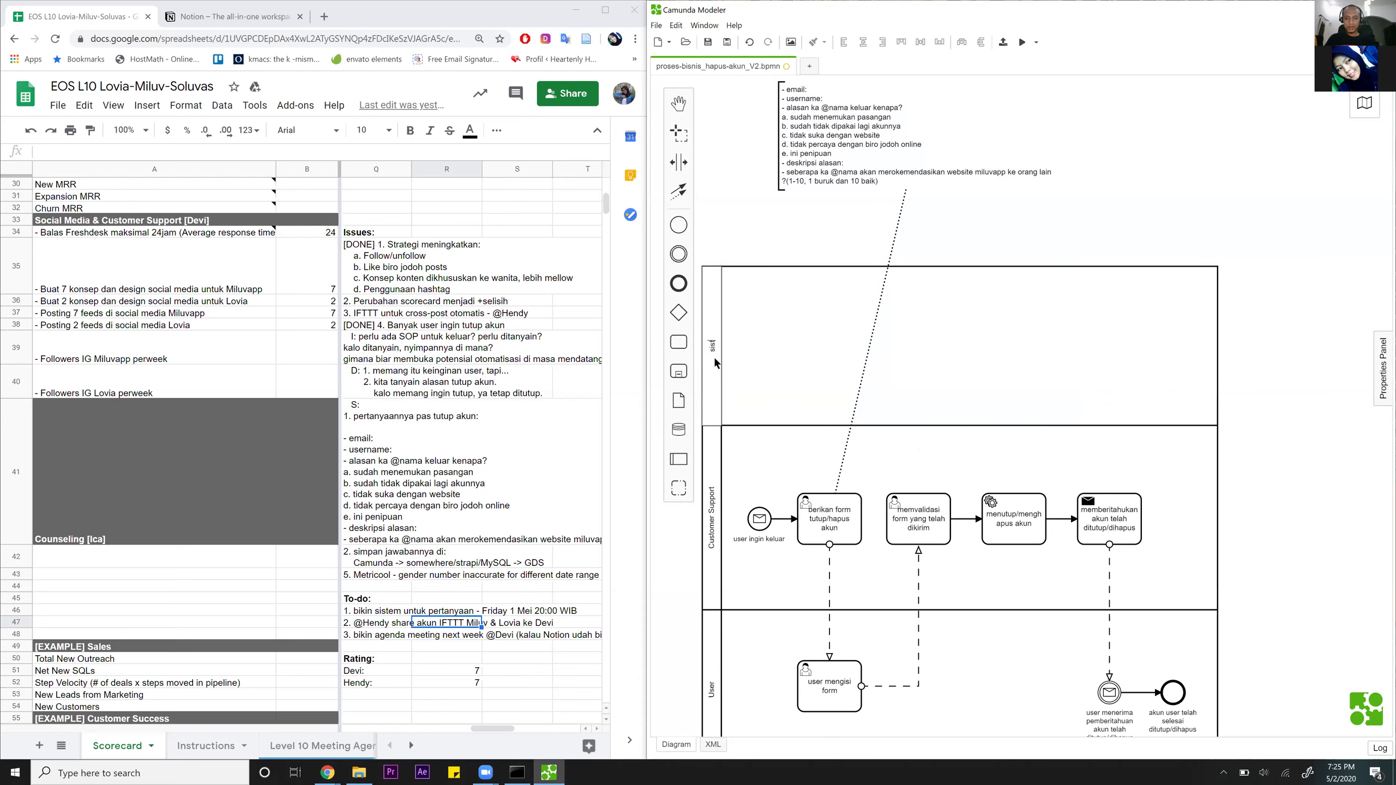
{"action": "type", "text": "m"}
Move the "menutup/menghapus akun" service task up into the sistem pool.
{"action": "left_click_drag", "start_coordinate": [1018, 525], "coordinate": [1020, 355]}
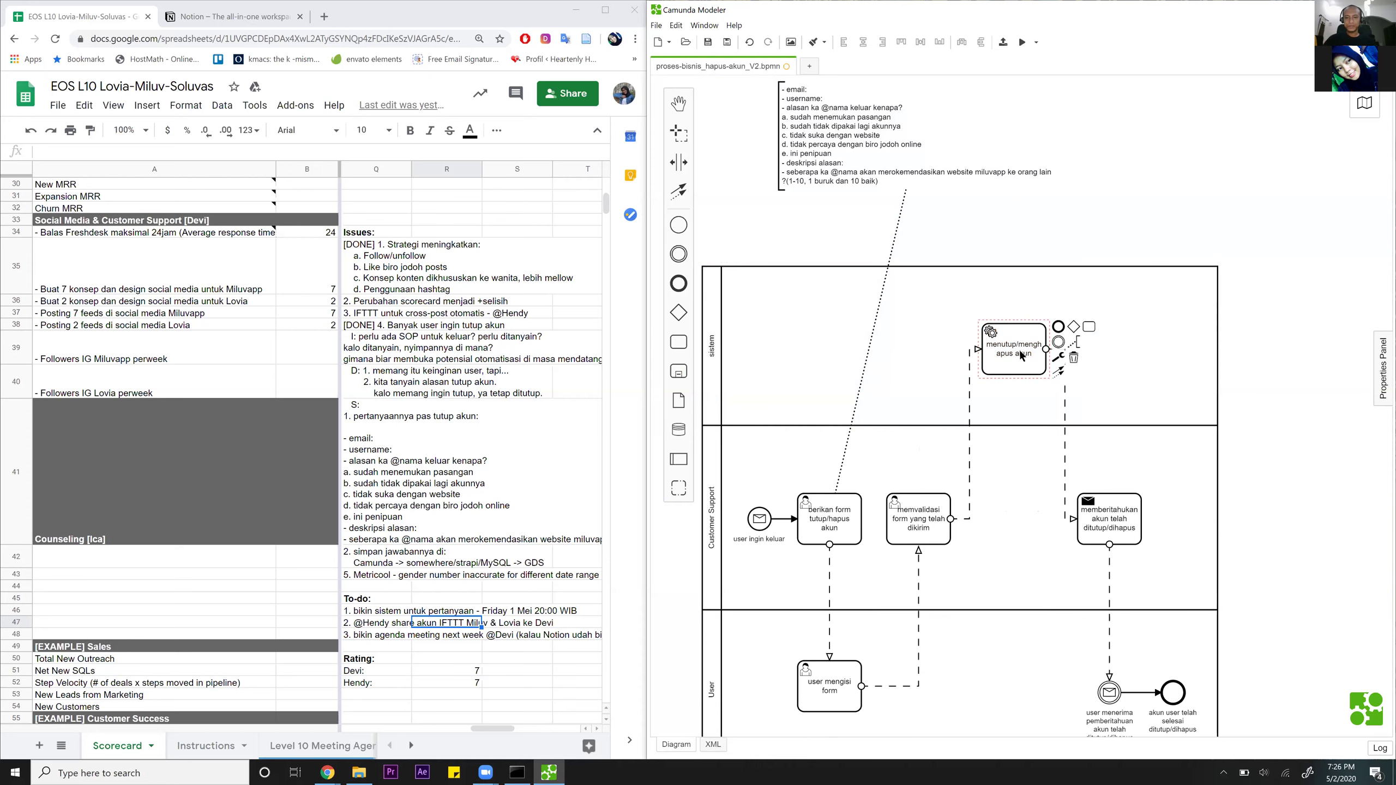
{"action": "left_click", "coordinate": [1311, 394]}
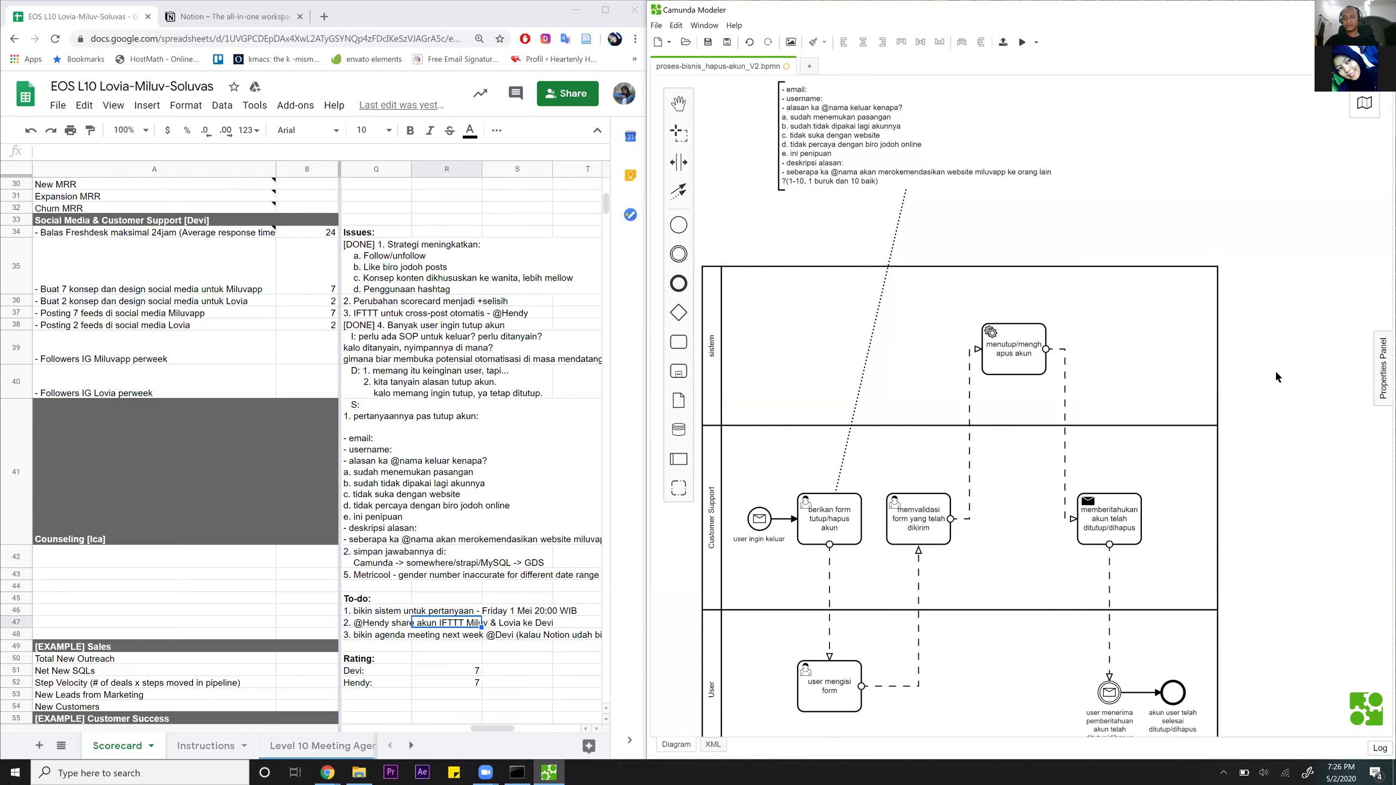
Move the question-list annotation into the sistem pool and resize it to fit beside the "menutup/menghapus akun" task.
{"action": "left_click_drag", "start_coordinate": [895, 101], "coordinate": [857, 316]}
{"action": "left_click_drag", "start_coordinate": [955, 346], "coordinate": [845, 346]}
{"action": "left_click", "coordinate": [941, 190]}
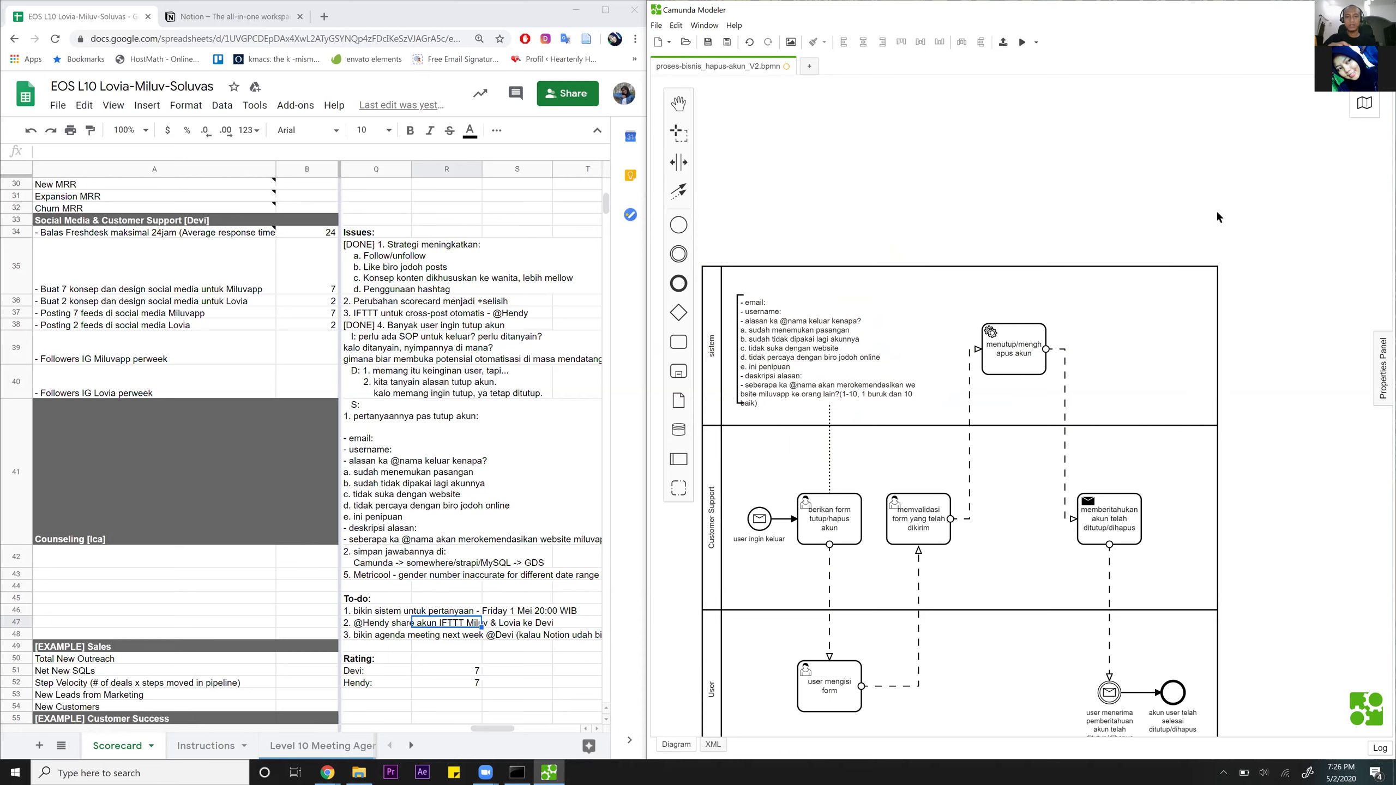
{"action": "scroll", "coordinate": [1209, 242], "scroll_direction": "down", "scroll_amount": 2}
{"action": "scroll", "coordinate": [855, 220], "scroll_direction": "down", "scroll_amount": 2}
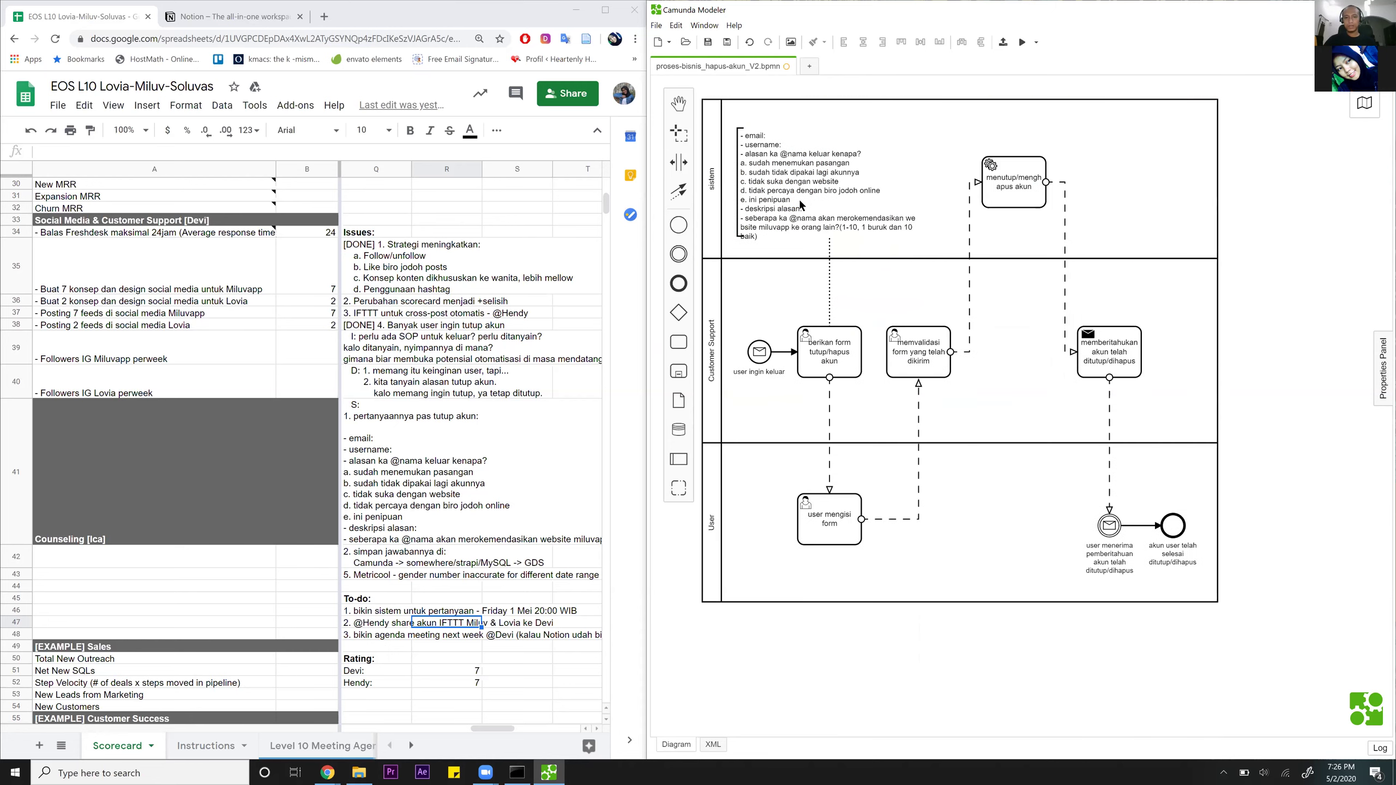
{"action": "left_click", "coordinate": [831, 238]}
{"action": "left_click_drag", "start_coordinate": [829, 125], "coordinate": [829, 117]}
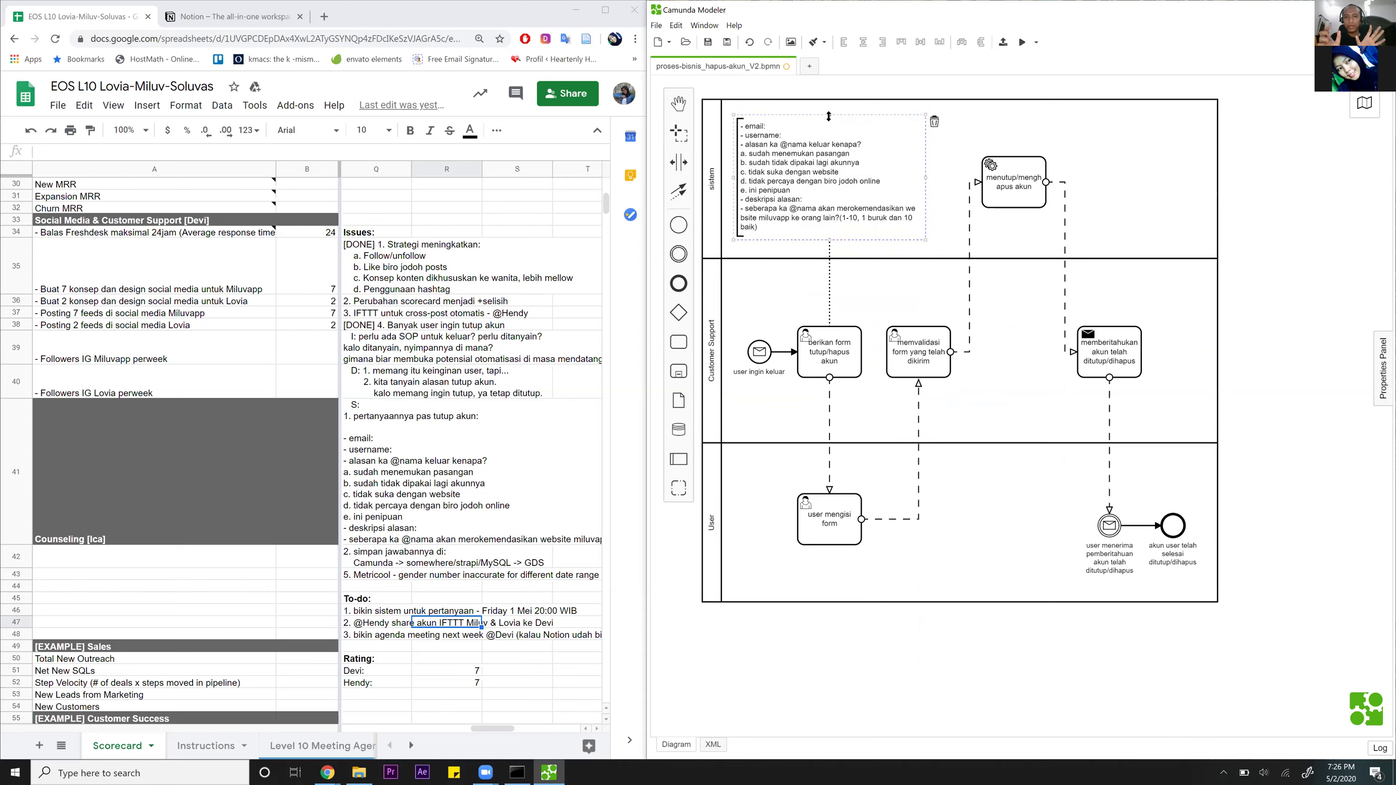
{"action": "left_click", "coordinate": [709, 174]}
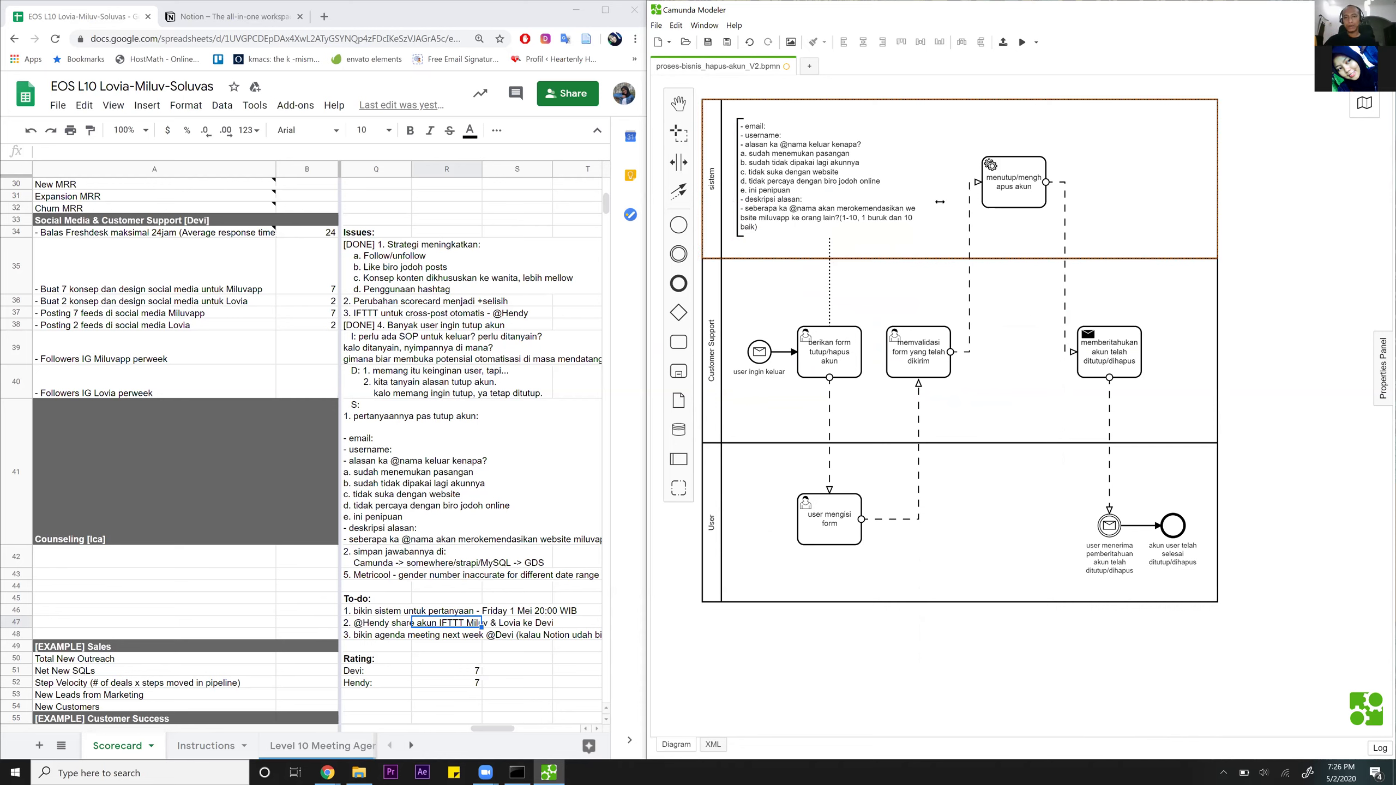
{"action": "left_click", "coordinate": [957, 226]}
{"action": "left_click", "coordinate": [952, 209]}
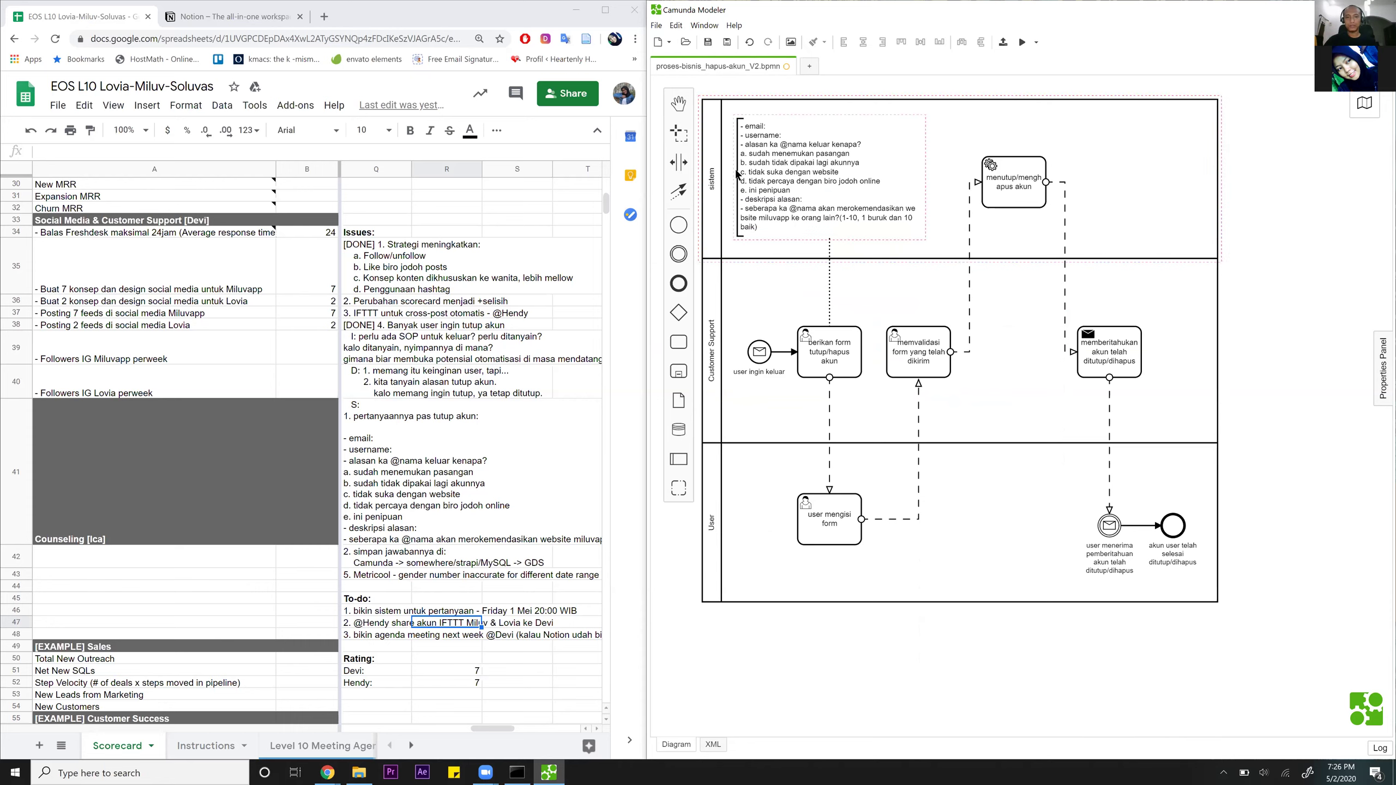
{"action": "left_click", "coordinate": [703, 182]}
{"action": "left_click", "coordinate": [880, 187]}
{"action": "left_click", "coordinate": [955, 206]}
{"action": "left_click", "coordinate": [1234, 175]}
{"action": "scroll", "coordinate": [1204, 185], "scroll_direction": "left", "scroll_amount": 1}
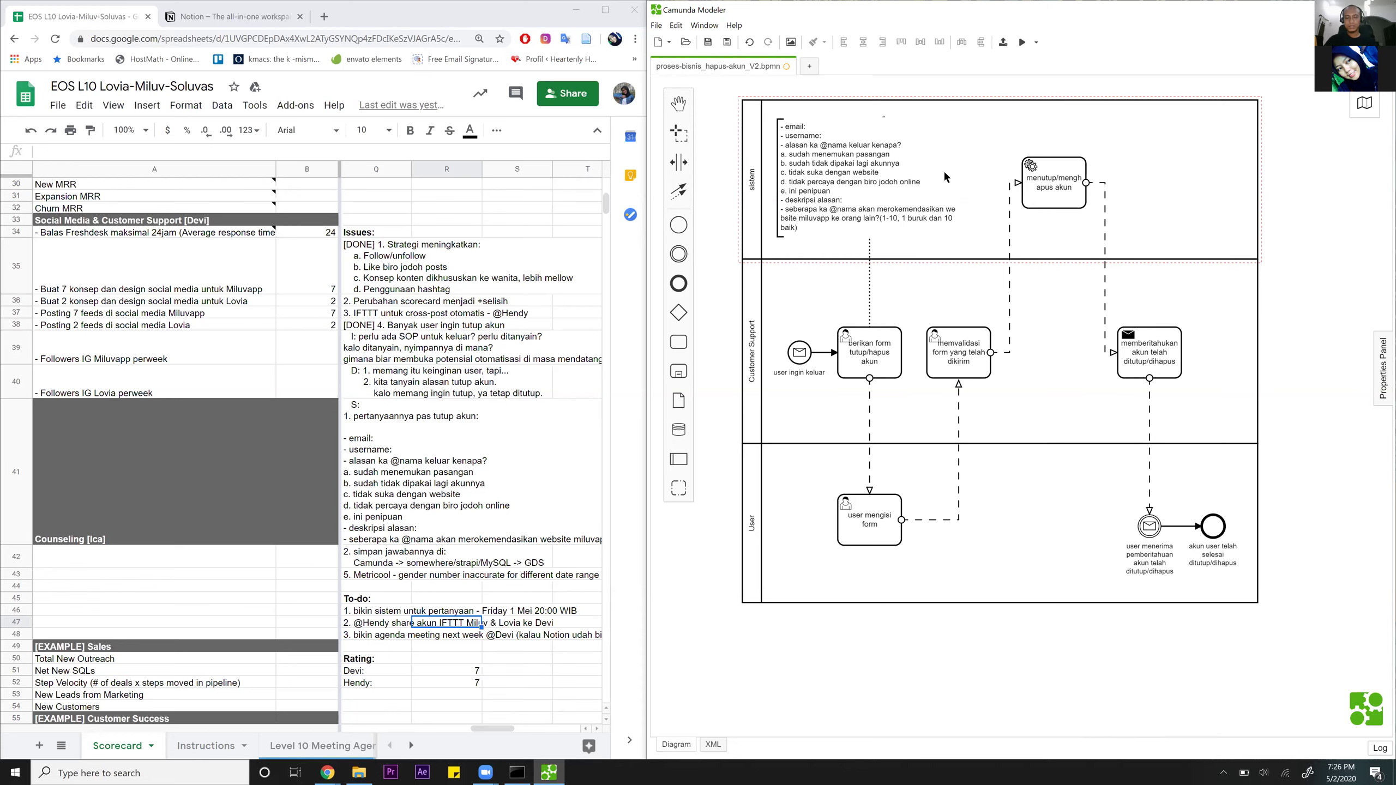
Move the sistem pool up, leaving a small gap above the Customer Support pool.
{"action": "left_click_drag", "start_coordinate": [740, 162], "coordinate": [740, 139]}
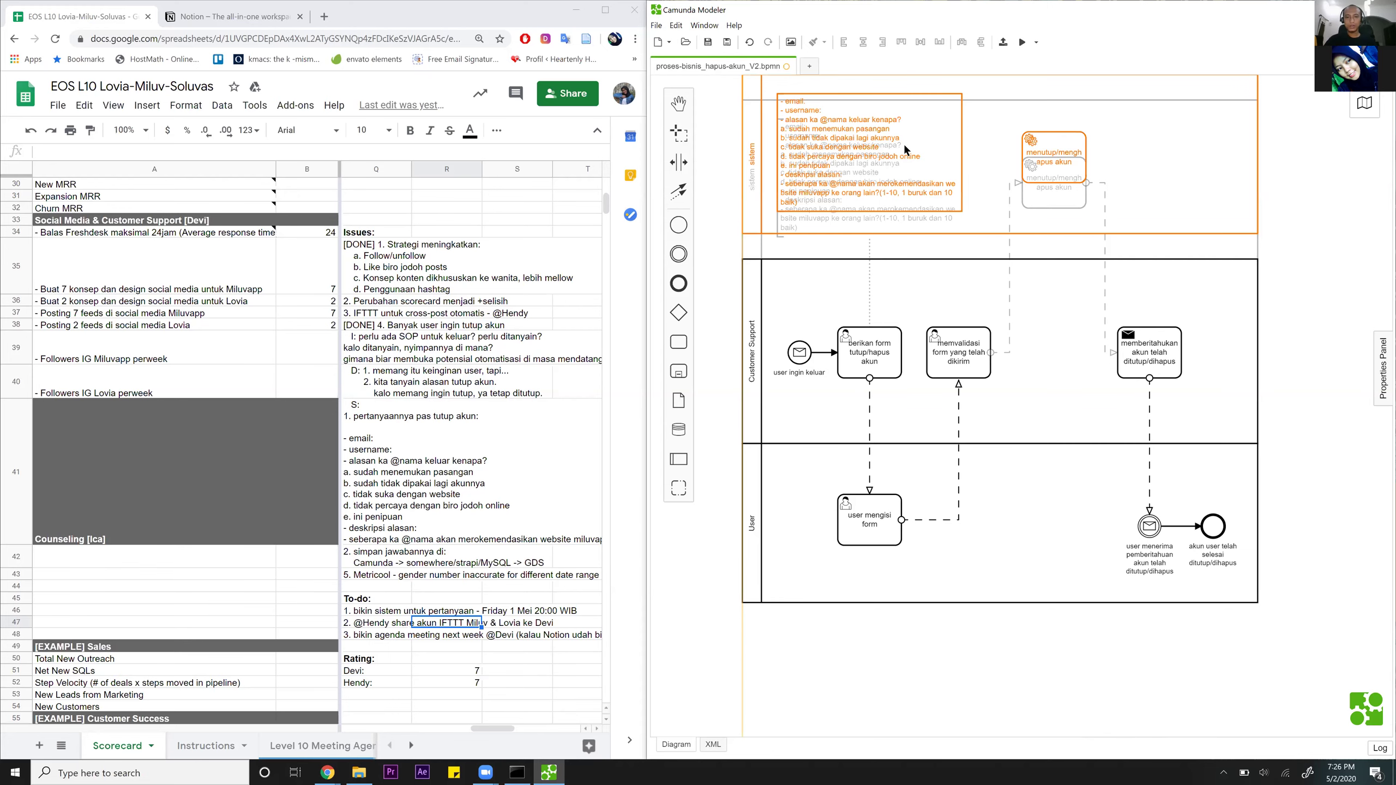
{"action": "left_click_drag", "start_coordinate": [903, 142], "coordinate": [903, 142]}
Move the annotation down into the Customer Support pool and narrow the sistem pool around the "menutup/menghapus akun" task.
{"action": "left_click_drag", "start_coordinate": [1262, 154], "coordinate": [1052, 135]}
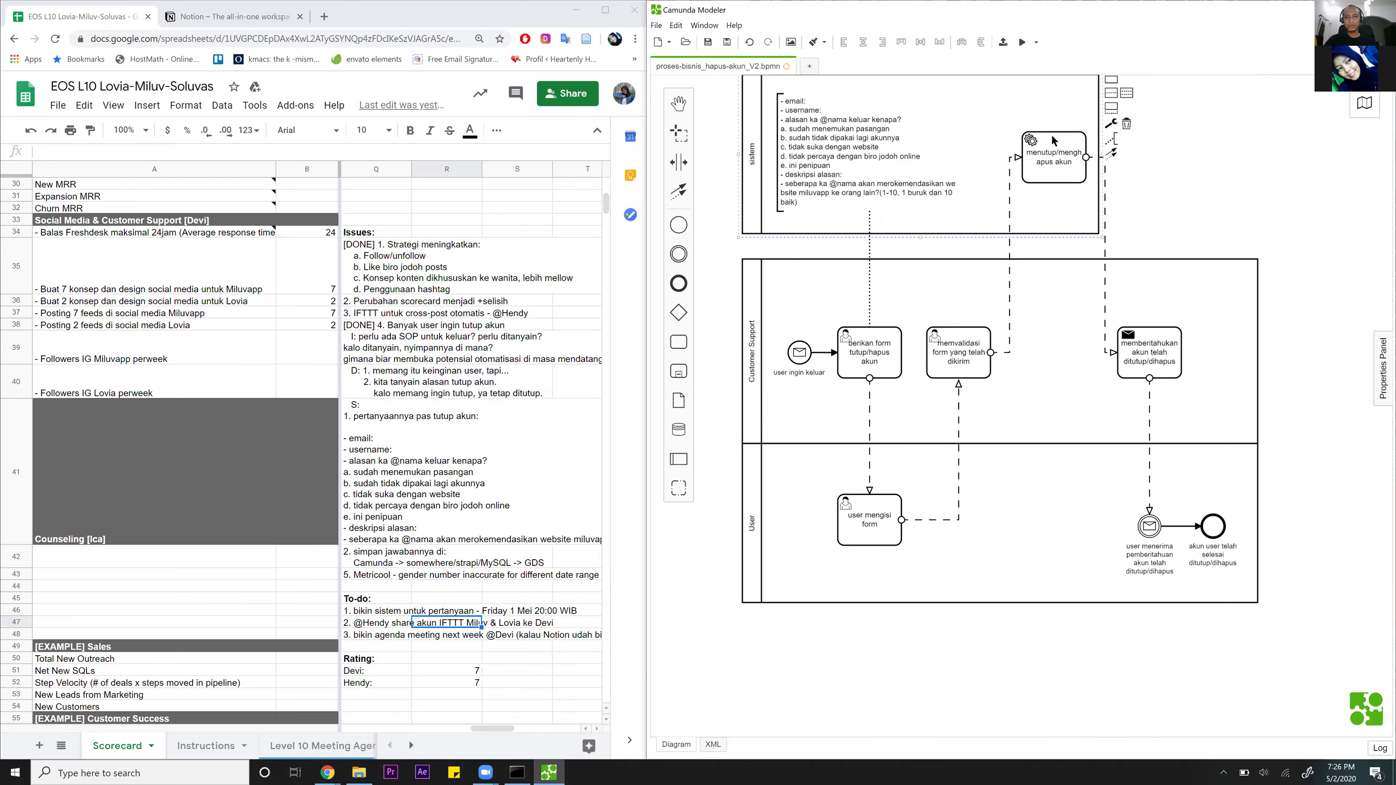
{"action": "scroll", "coordinate": [948, 114], "scroll_direction": "left", "scroll_amount": 3}
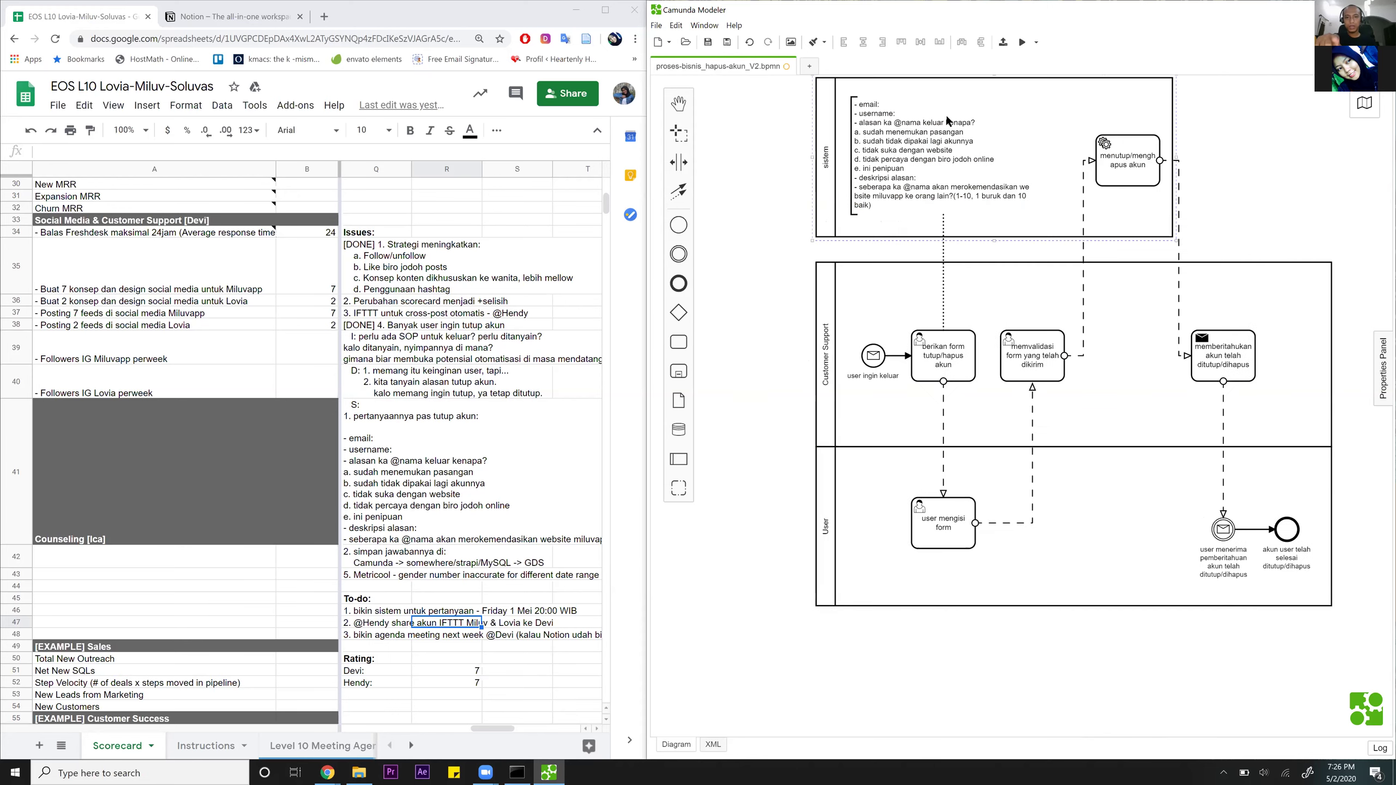
{"action": "scroll", "coordinate": [1024, 159], "scroll_direction": "right", "scroll_amount": 3}
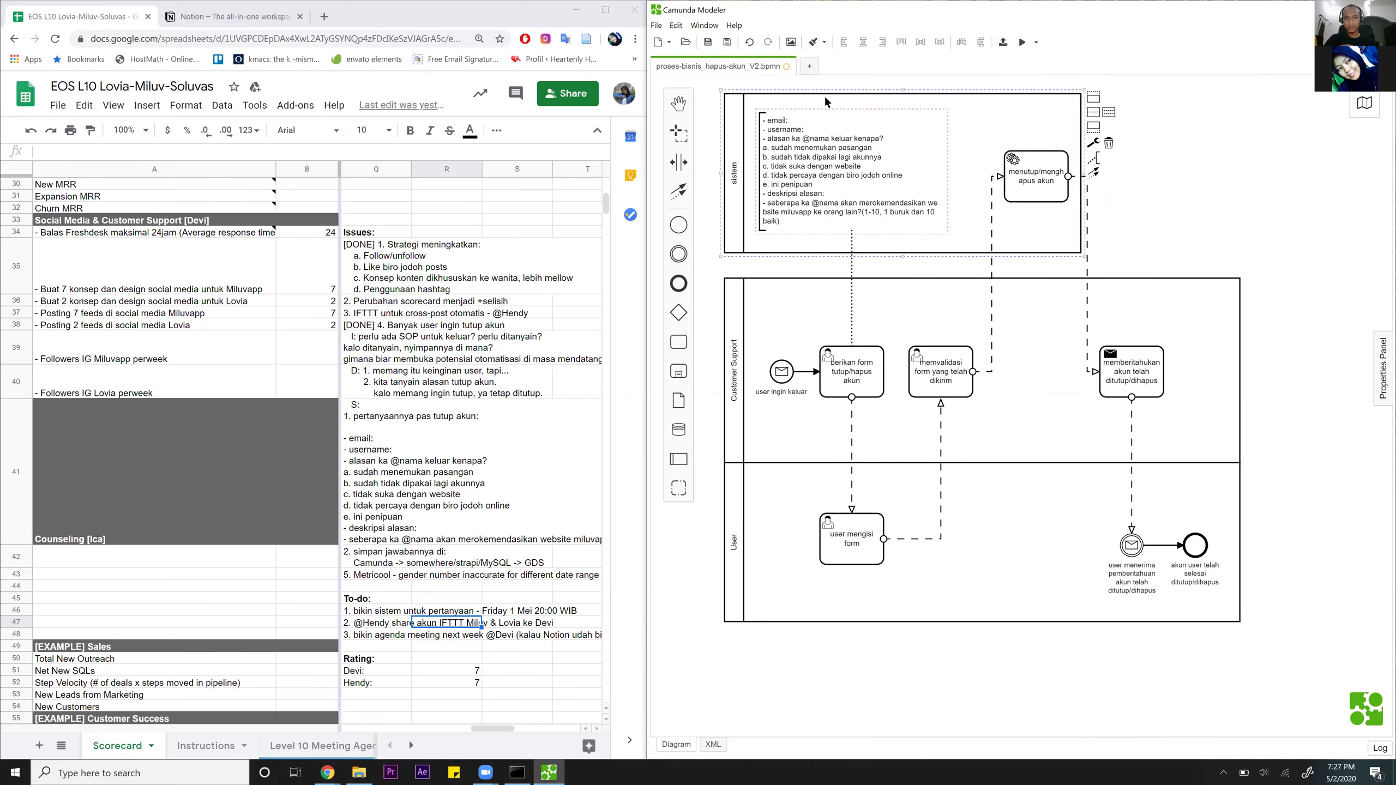
{"action": "mouse_move", "coordinate": [791, 223]}
{"action": "left_mouse_down"}
{"action": "mouse_move", "coordinate": [809, 328]}
{"action": "mouse_move", "coordinate": [843, 273]}
{"action": "mouse_move", "coordinate": [858, 166]}
{"action": "mouse_move", "coordinate": [717, 165]}
{"action": "mouse_move", "coordinate": [926, 182]}
{"action": "mouse_move", "coordinate": [938, 172]}
{"action": "left_mouse_up"}
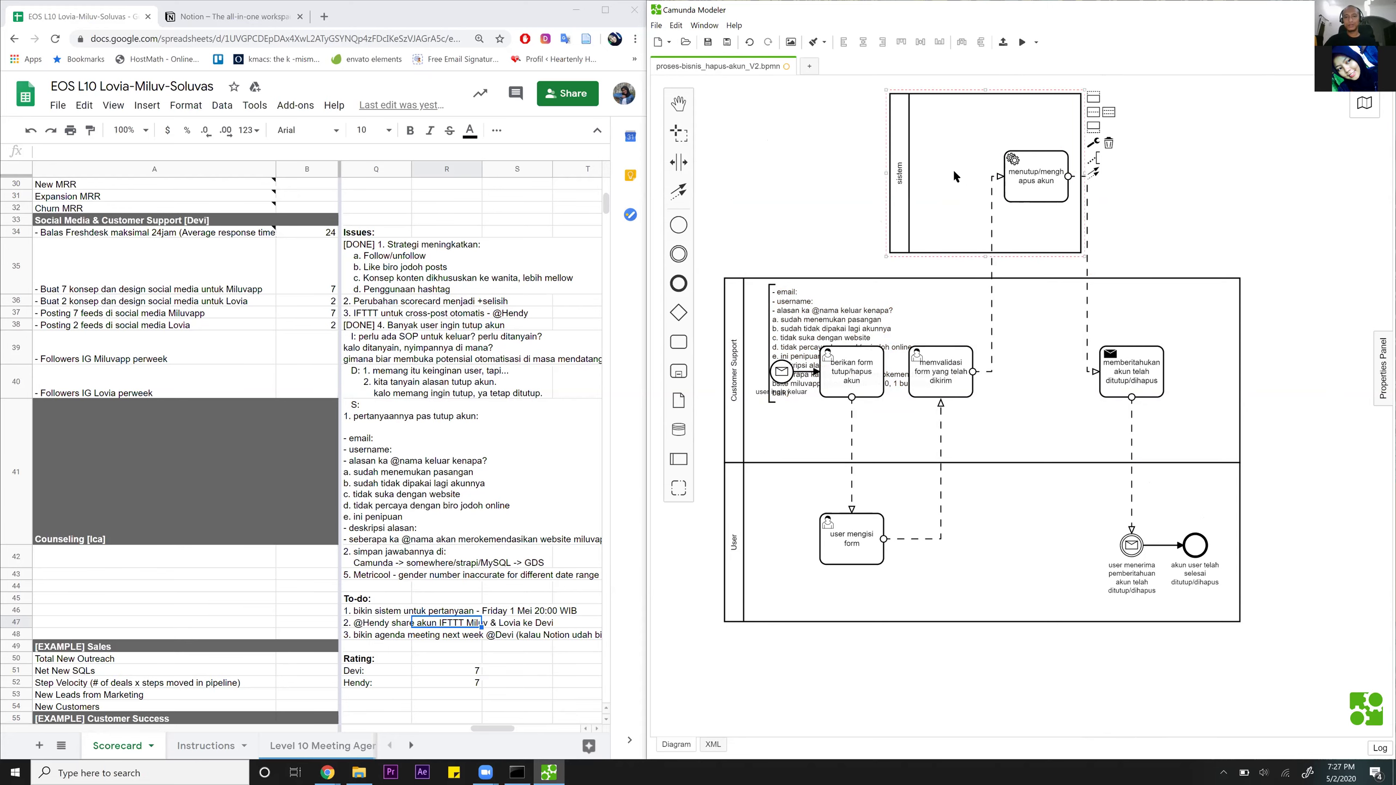
{"action": "scroll", "coordinate": [1075, 156], "scroll_direction": "left", "scroll_amount": 1}
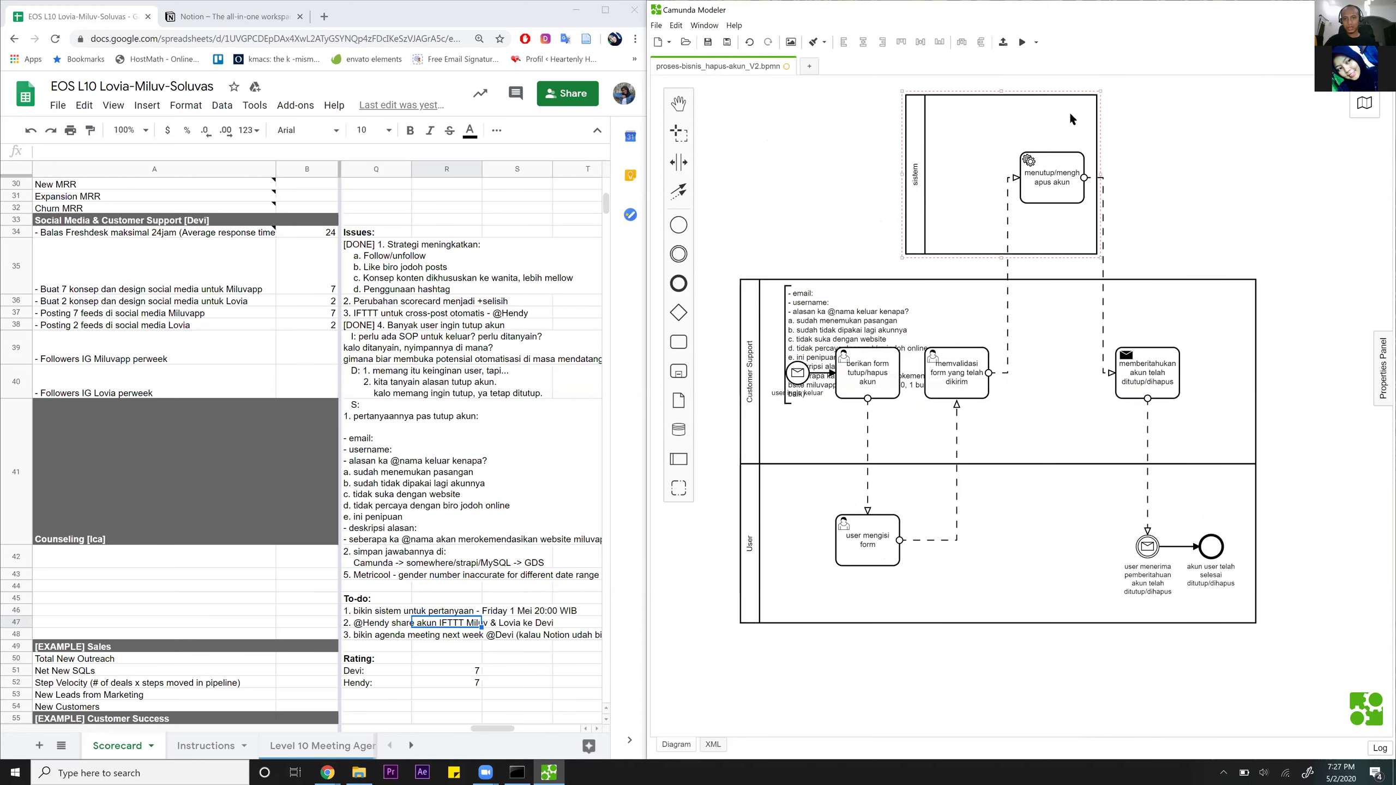
Extend the right edge of the sistem pool outward and pull its left edge in closer to the "menutup/menghapus akun" task.
{"action": "scroll", "coordinate": [1077, 145], "scroll_direction": "right", "scroll_amount": 1}
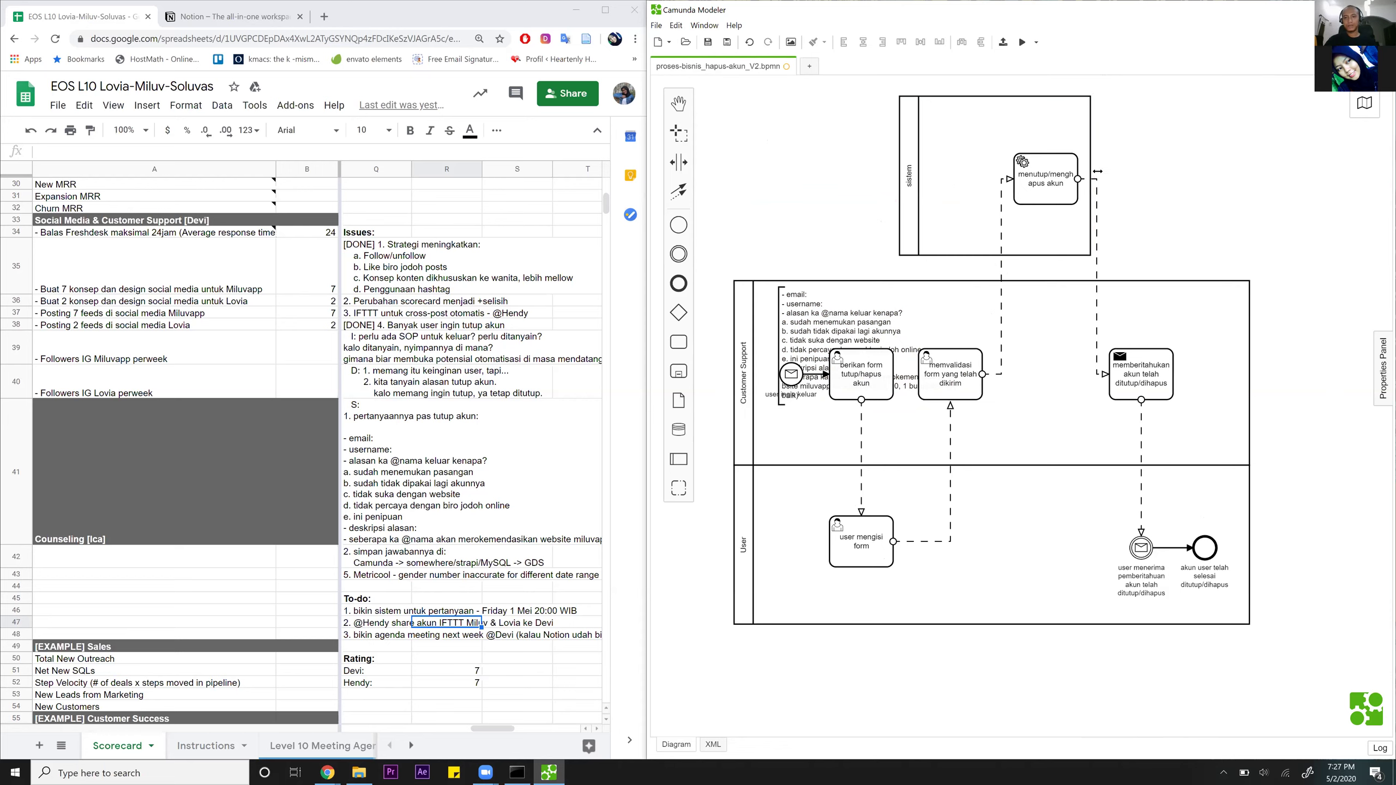
{"action": "left_click_drag", "start_coordinate": [1091, 171], "coordinate": [1149, 172]}
{"action": "left_click_drag", "start_coordinate": [923, 180], "coordinate": [964, 177]}
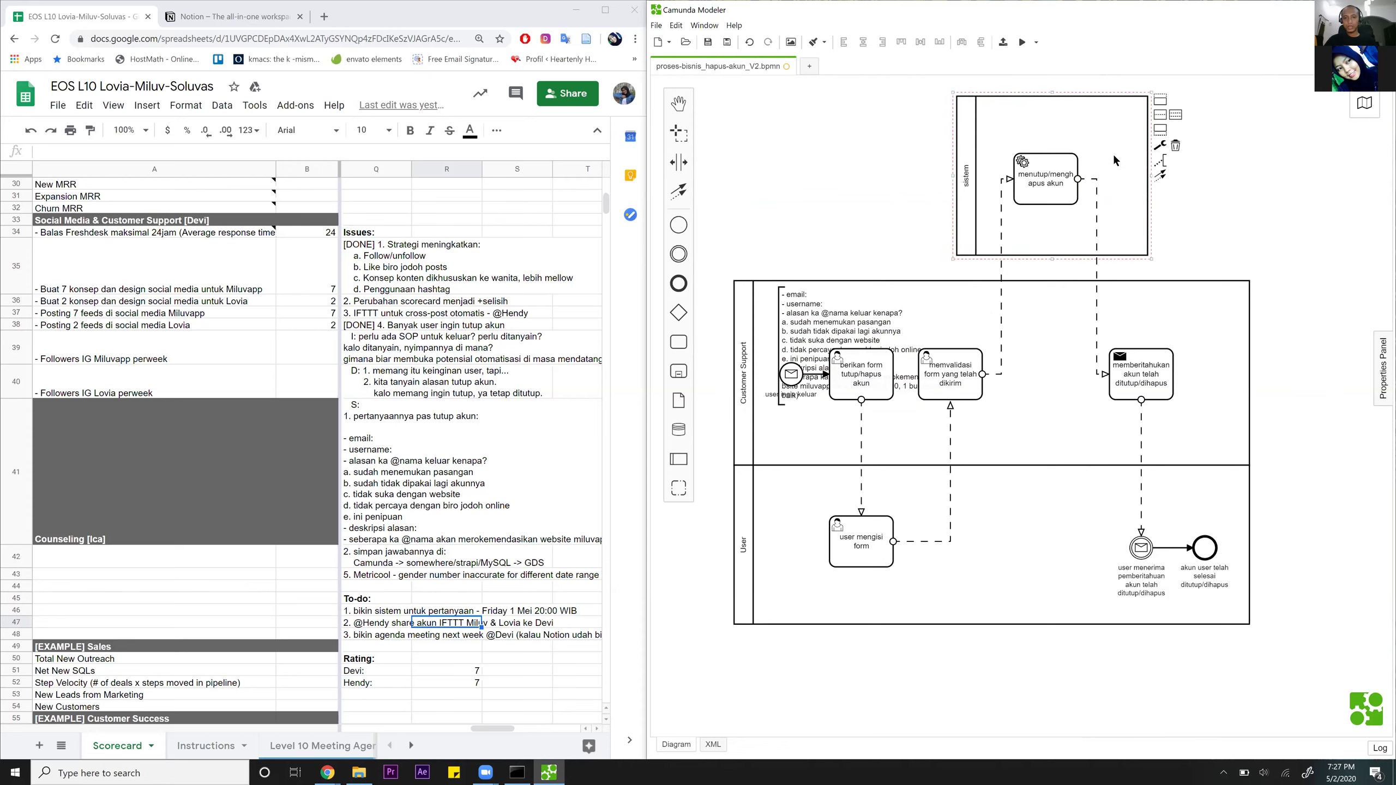
{"action": "left_click_drag", "start_coordinate": [1132, 176], "coordinate": [1132, 176]}
Move the question-list annotation out above the Customer Support pool beside the sistem pool, narrow it, and align it over the "berikan form tutup/hapus akun" task.
{"action": "left_click_drag", "start_coordinate": [808, 331], "coordinate": [791, 161]}
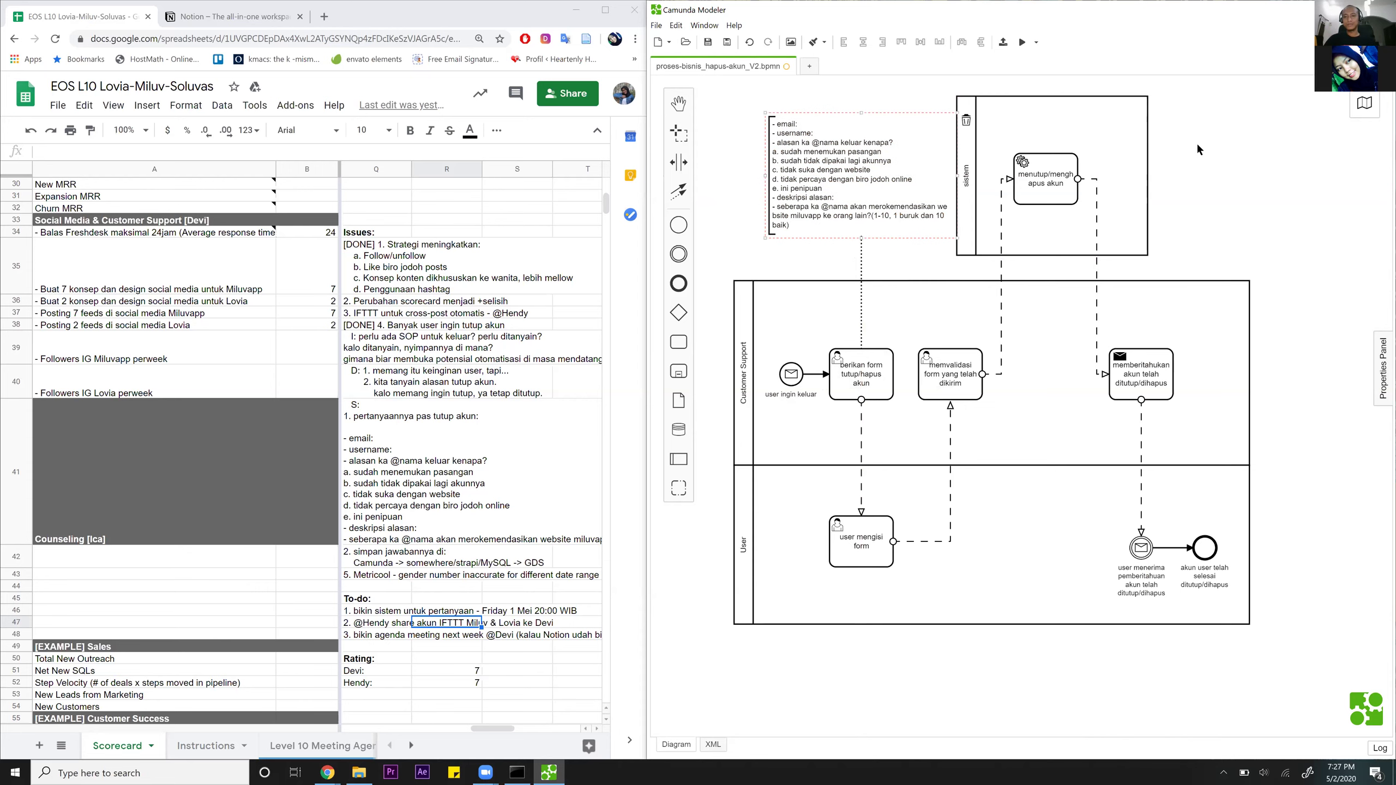
{"action": "left_click", "coordinate": [1234, 168]}
{"action": "left_click", "coordinate": [946, 194]}
{"action": "left_click_drag", "start_coordinate": [952, 174], "coordinate": [925, 177]}
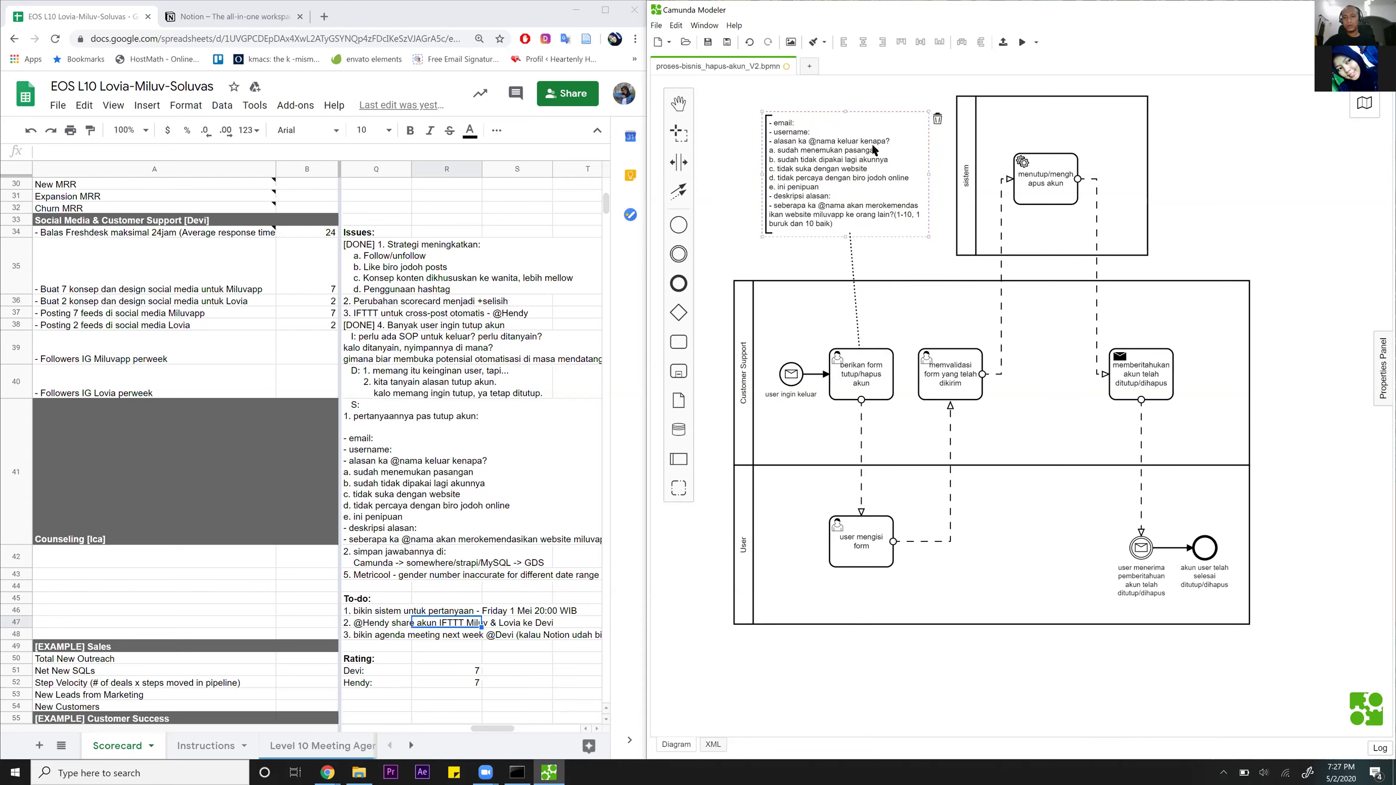
{"action": "mouse_move", "coordinate": [848, 114]}
{"action": "left_mouse_down"}
{"action": "mouse_move", "coordinate": [848, 97]}
{"action": "mouse_move", "coordinate": [839, 142]}
{"action": "left_mouse_up"}
{"action": "left_click", "coordinate": [1187, 147]}
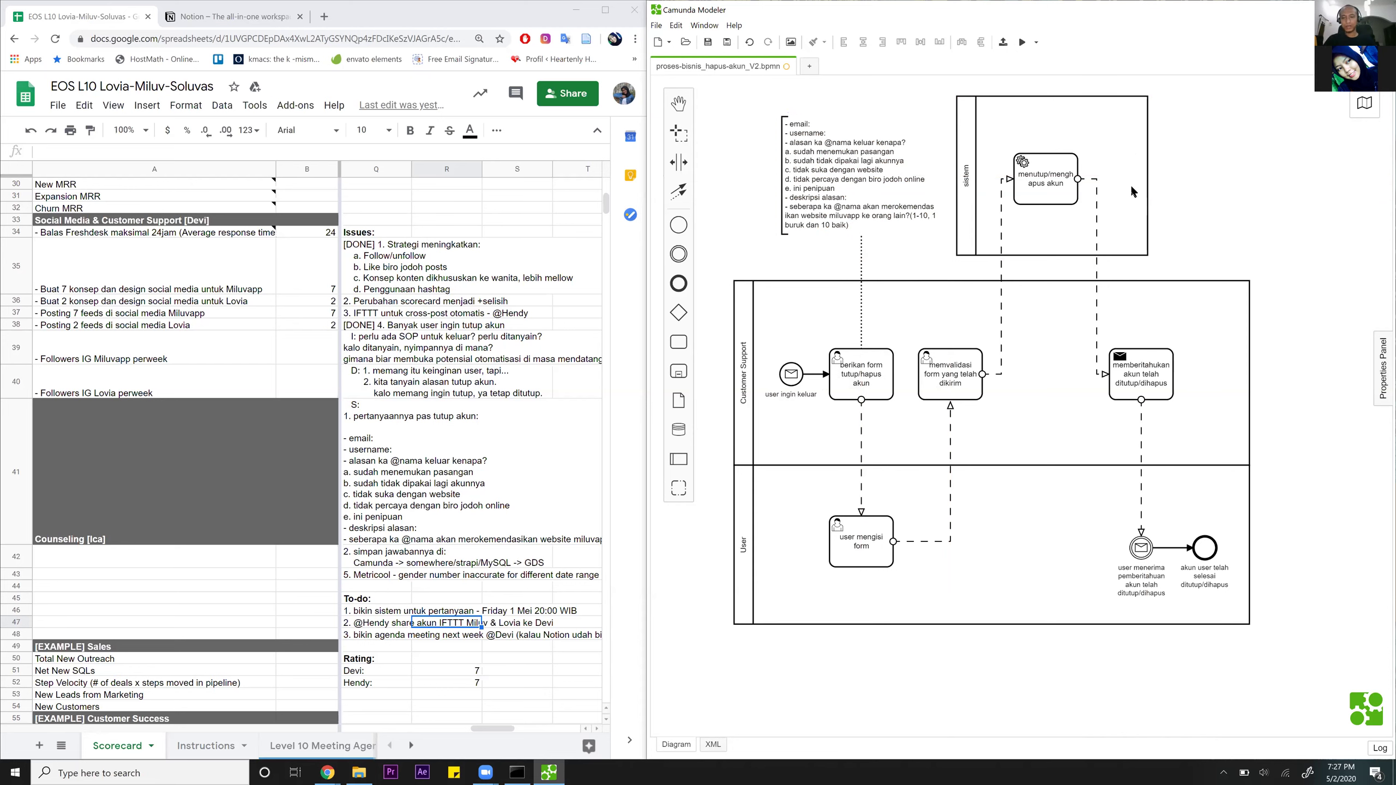
{"action": "left_click", "coordinate": [963, 177]}
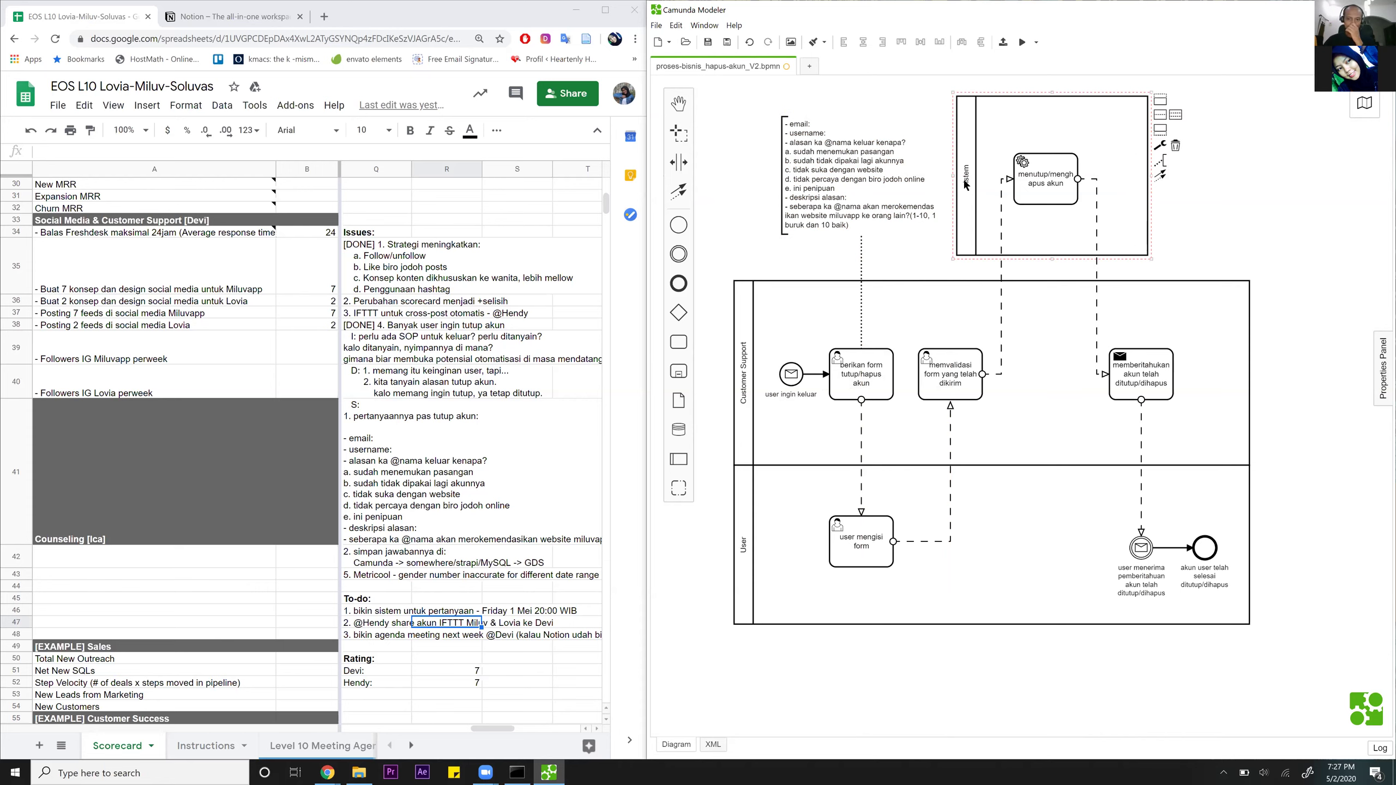
{"action": "mouse_move", "coordinate": [1148, 179]}
{"action": "left_mouse_down"}
{"action": "mouse_move", "coordinate": [1114, 182]}
{"action": "mouse_move", "coordinate": [1127, 178]}
{"action": "left_mouse_up"}
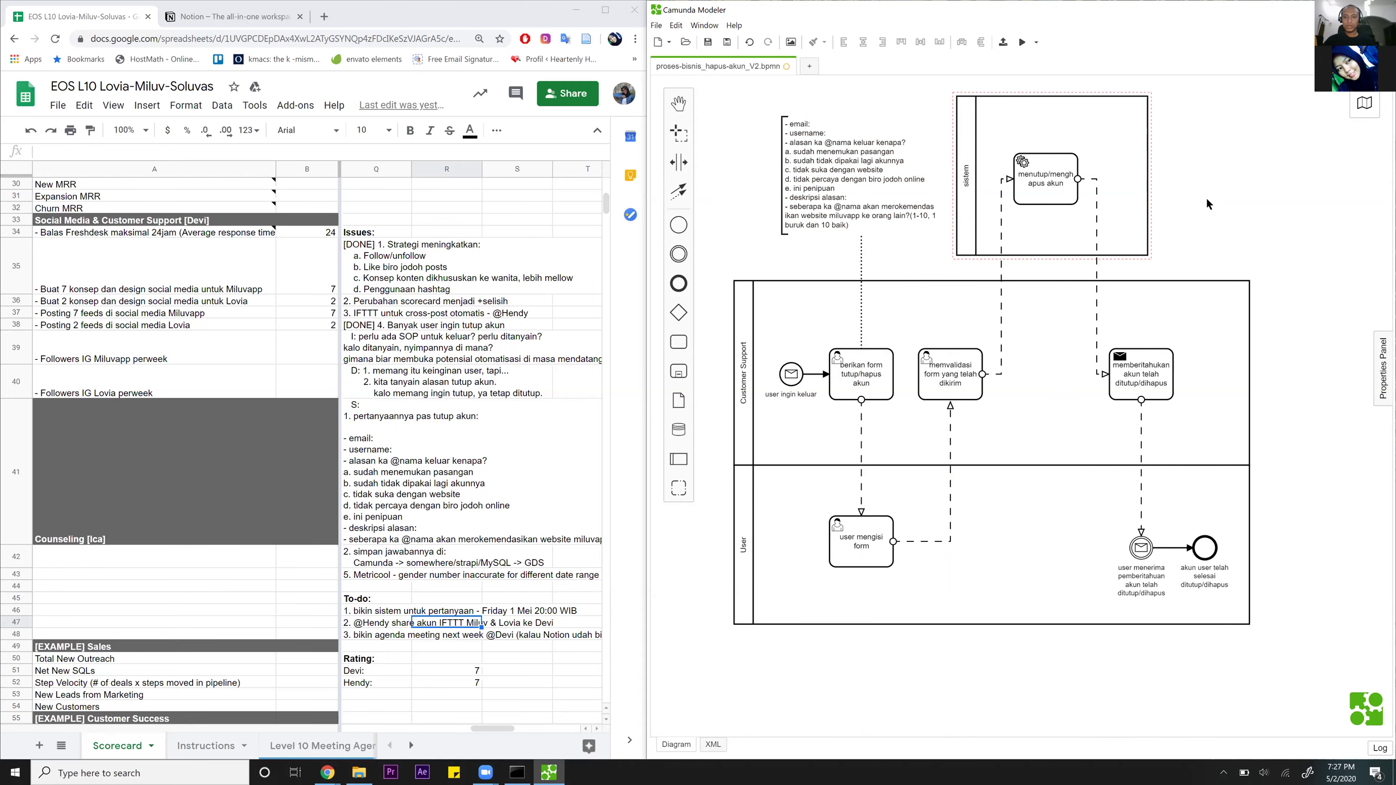
{"action": "scroll", "coordinate": [1207, 200], "scroll_direction": "up", "scroll_amount": 2}
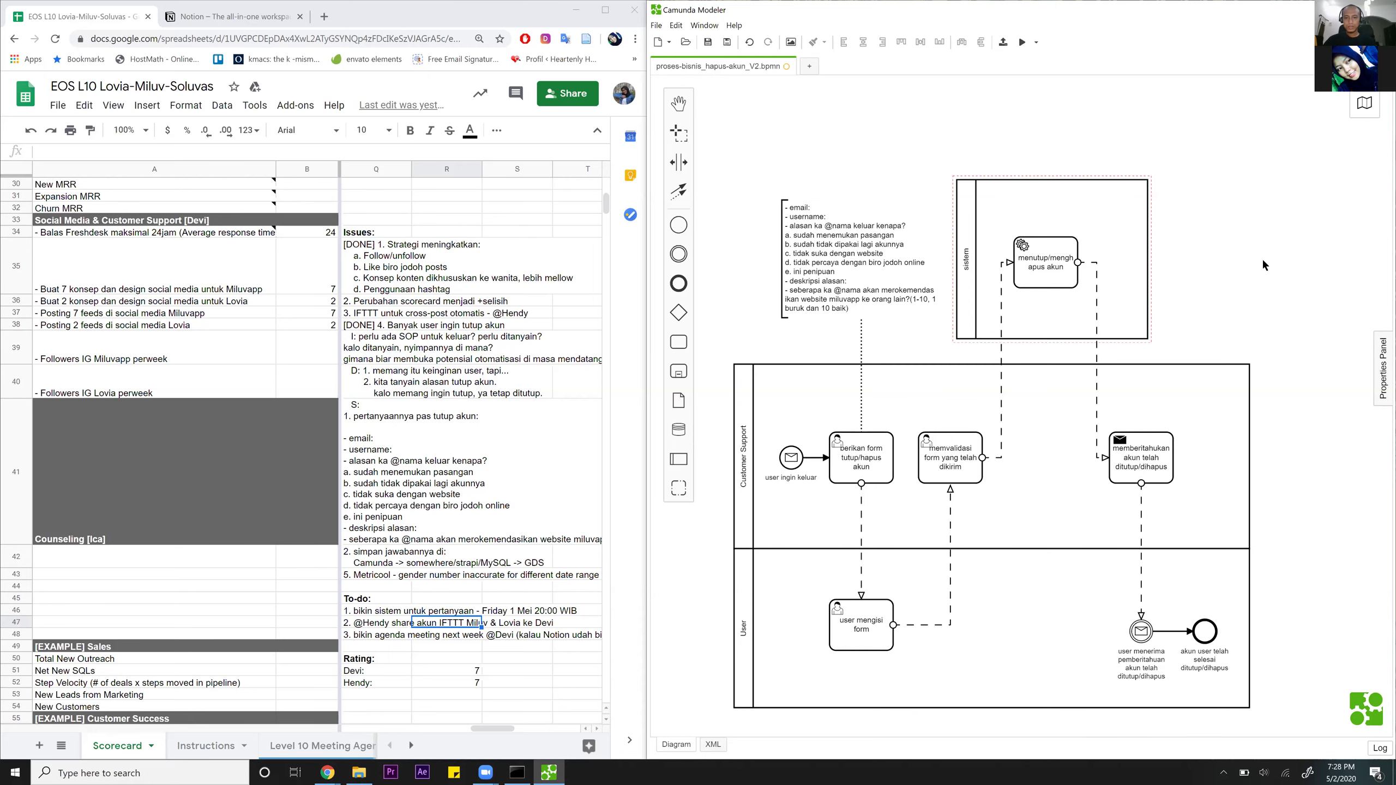
{"action": "scroll", "coordinate": [1263, 265], "scroll_direction": "down", "scroll_amount": 3}
{"action": "scroll", "coordinate": [1263, 265], "scroll_direction": "up", "scroll_amount": 3}
{"action": "left_click", "coordinate": [1037, 273]}
{"action": "left_click", "coordinate": [747, 466]}
{"action": "left_click", "coordinate": [962, 255]}
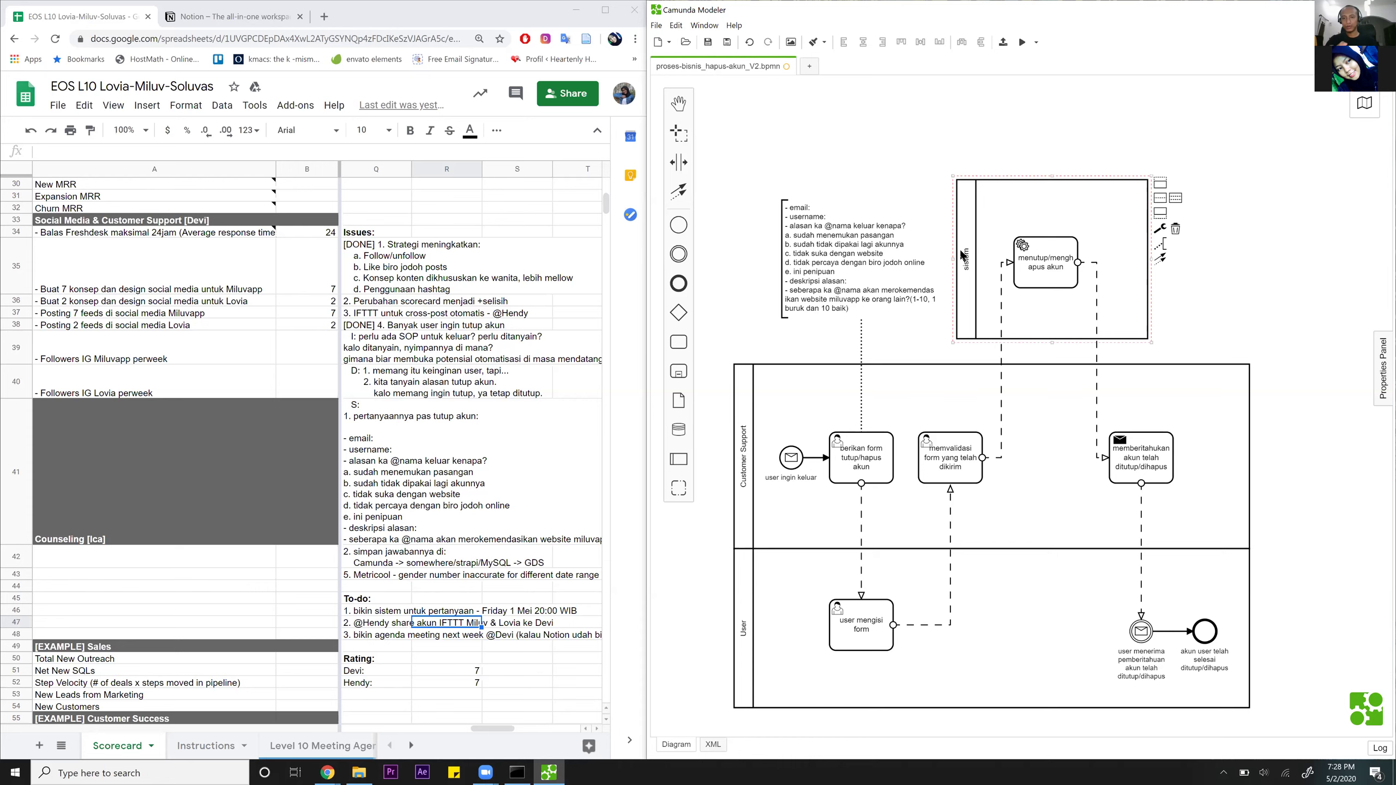
Append a task named "mengirimkan notifikasi akun berhasil ditutup/dihapus" after the "menutup/menghapus akun" task in the sistem pool.
{"action": "left_click", "coordinate": [1060, 273]}
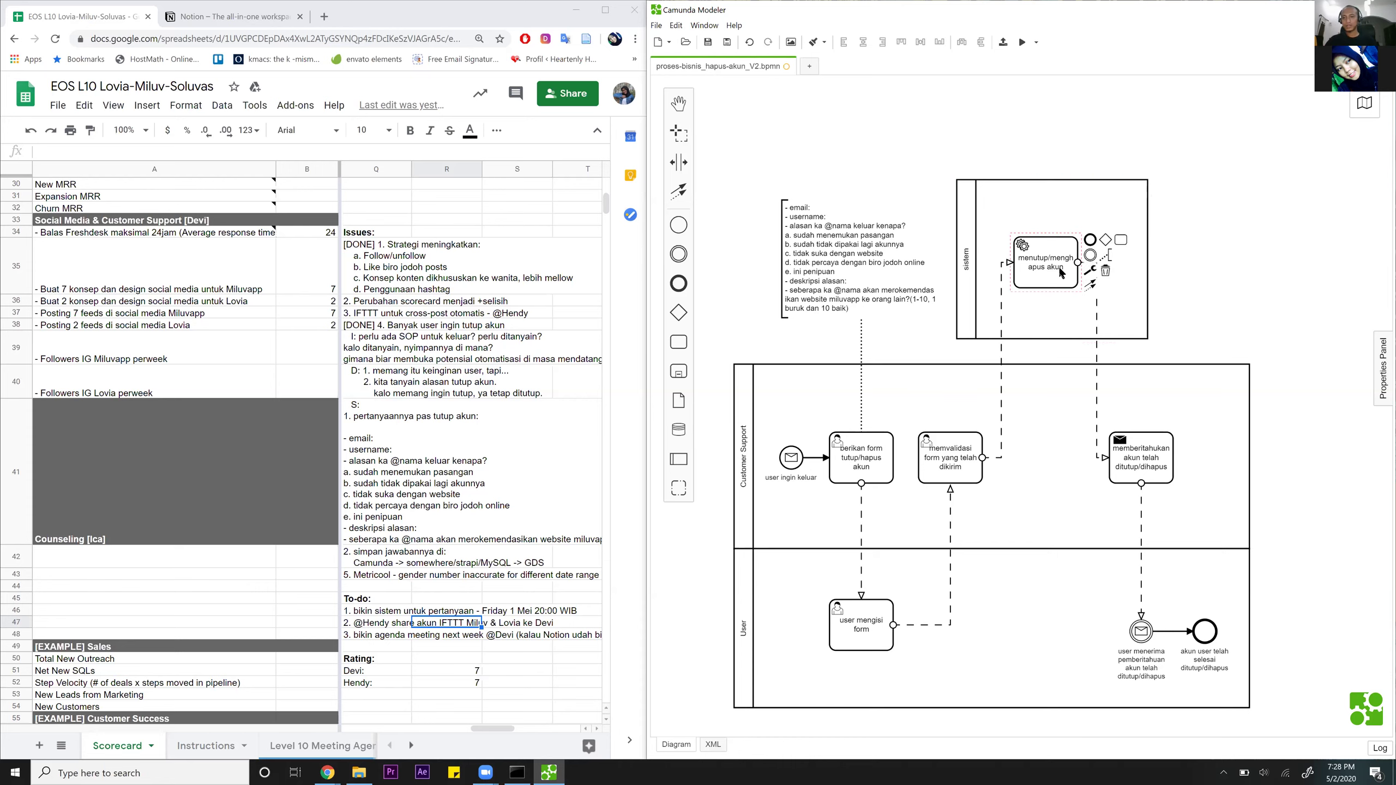
{"action": "left_click", "coordinate": [1121, 240]}
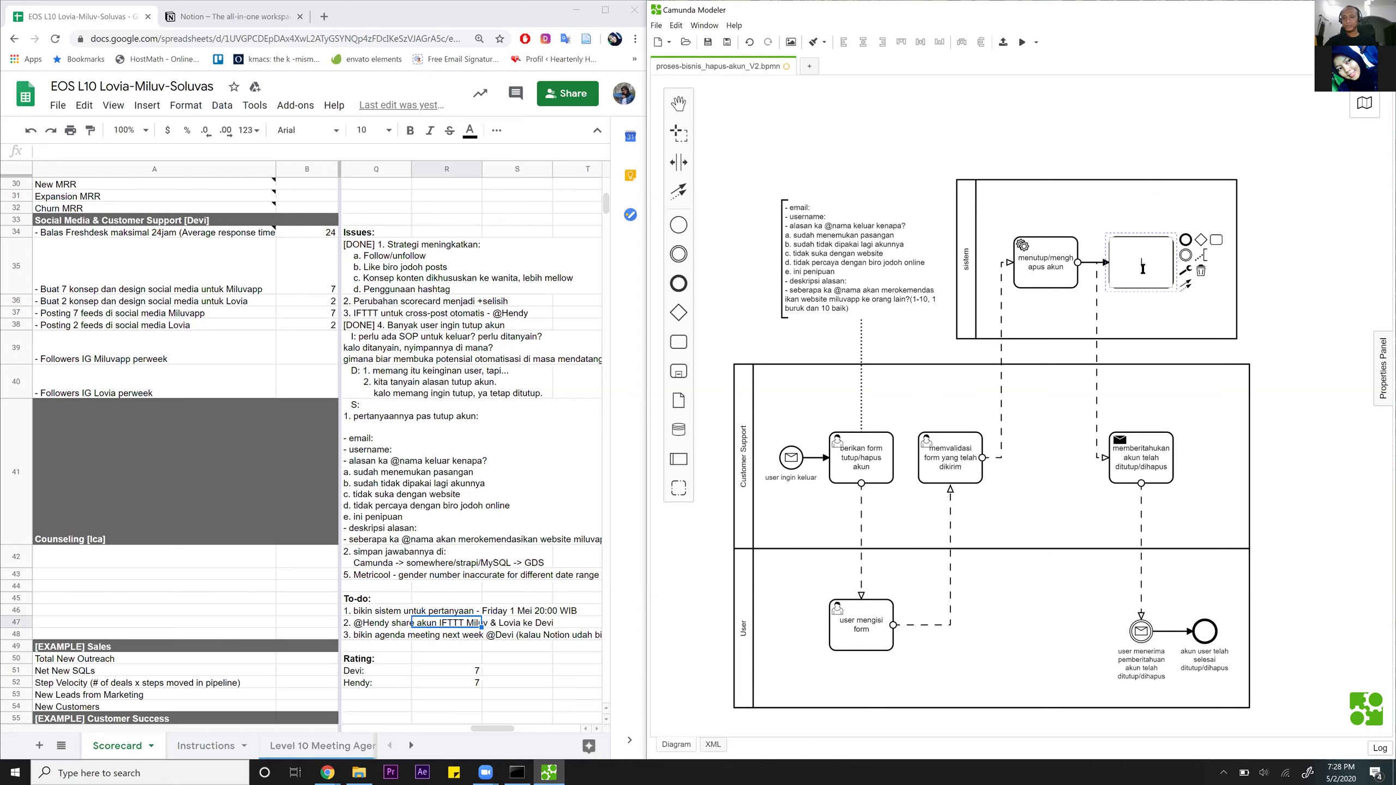
{"action": "type", "text": "mengirimkan notifikasi akun berhasil ditutup/dihapus"}
{"action": "left_click", "coordinate": [1286, 295]}
Reroute the message flow to the "memberitahukan akun telah ditutup/dihapus" task so it starts from the new notification task and runs straight down.
{"action": "left_click", "coordinate": [1096, 297]}
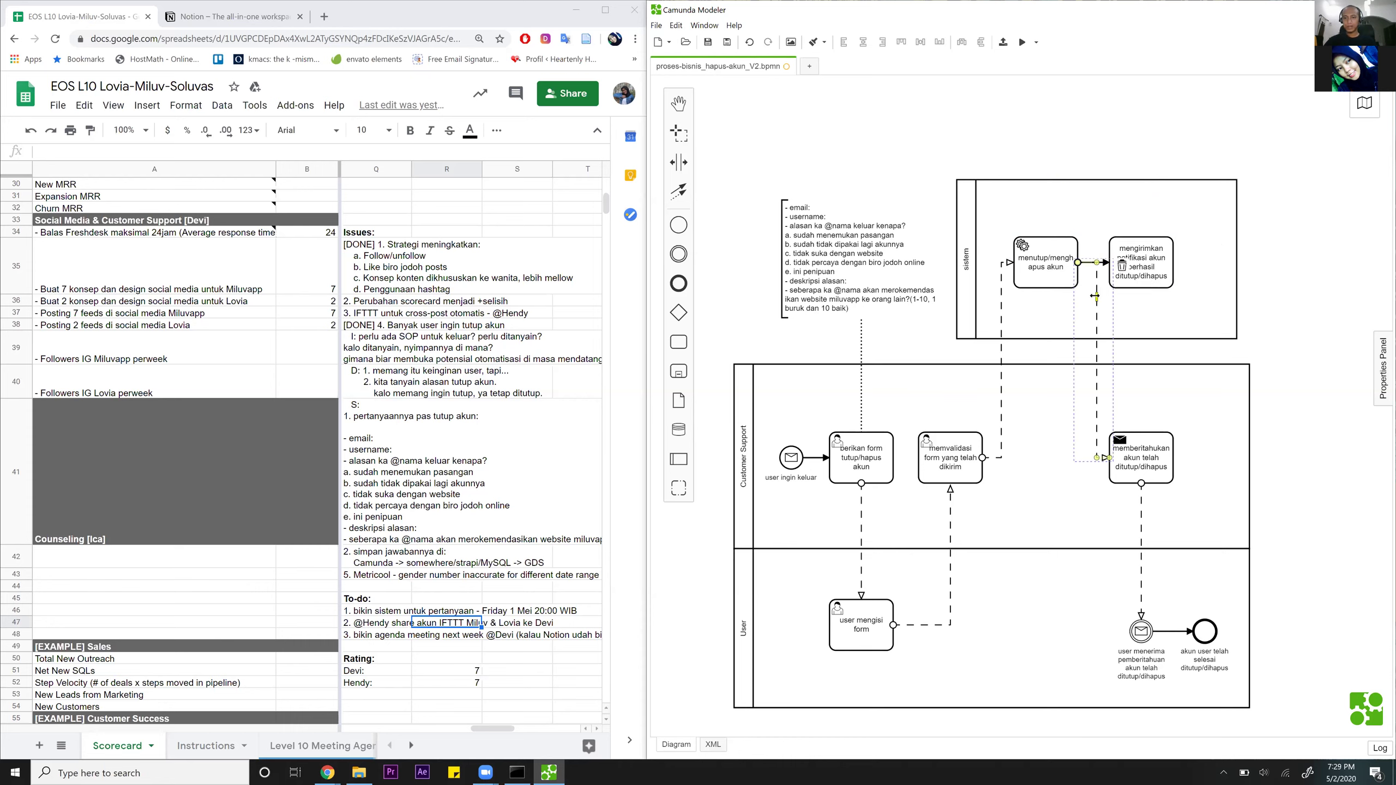
{"action": "left_click_drag", "start_coordinate": [1100, 304], "coordinate": [1141, 307]}
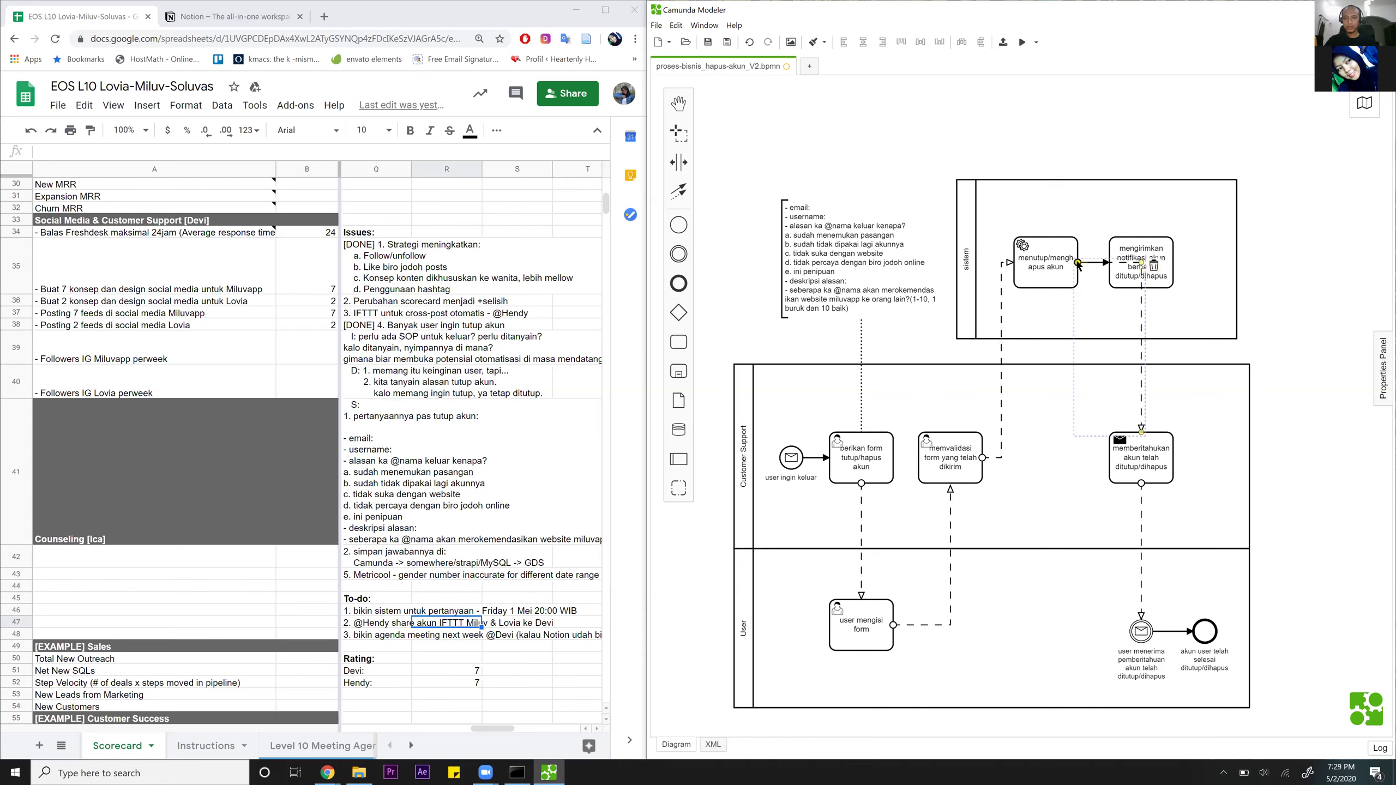
{"action": "left_click_drag", "start_coordinate": [1078, 265], "coordinate": [1143, 288]}
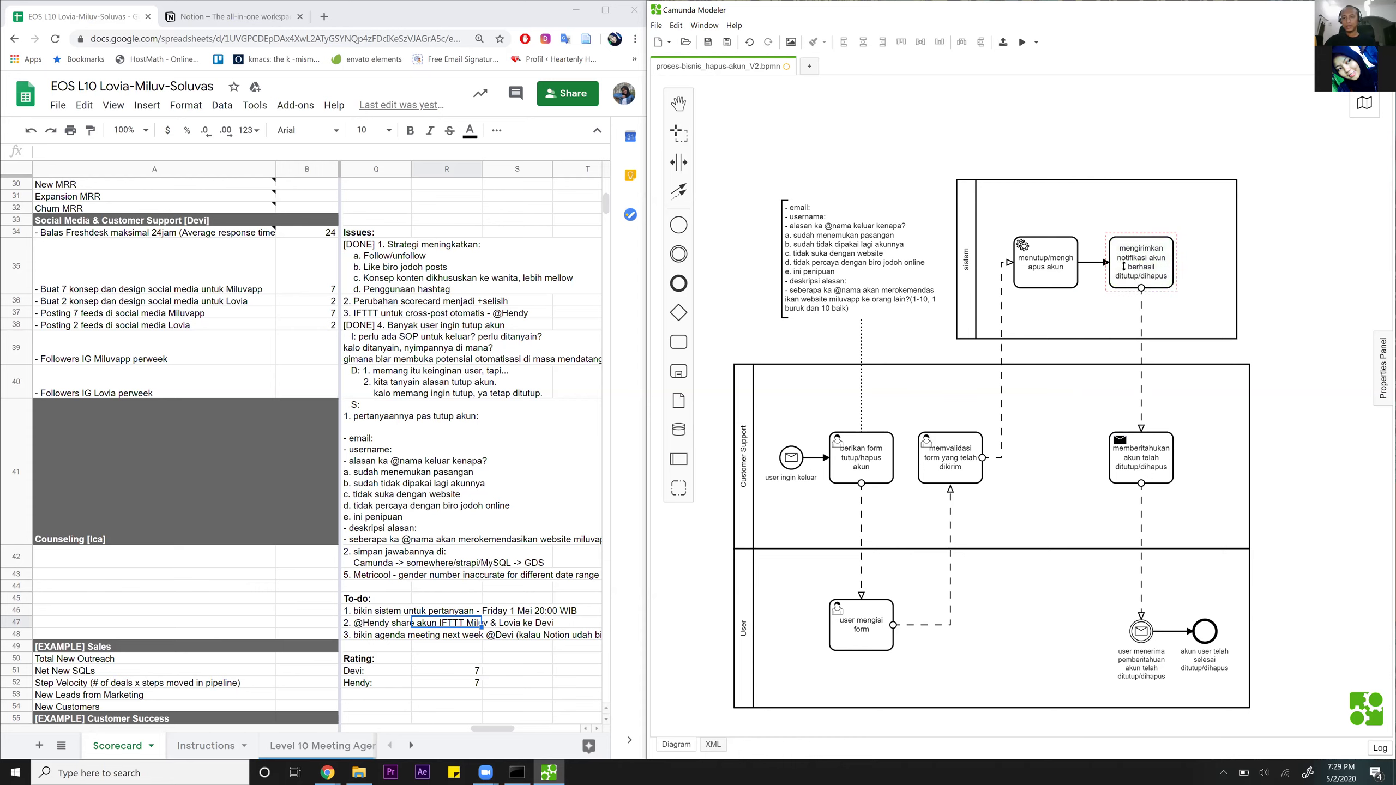
Change the "mengirimkan notifikasi akun berhasil ditutup/dihapus" task into a Service Task.
{"action": "left_click", "coordinate": [1147, 267]}
{"action": "left_click", "coordinate": [1186, 271]}
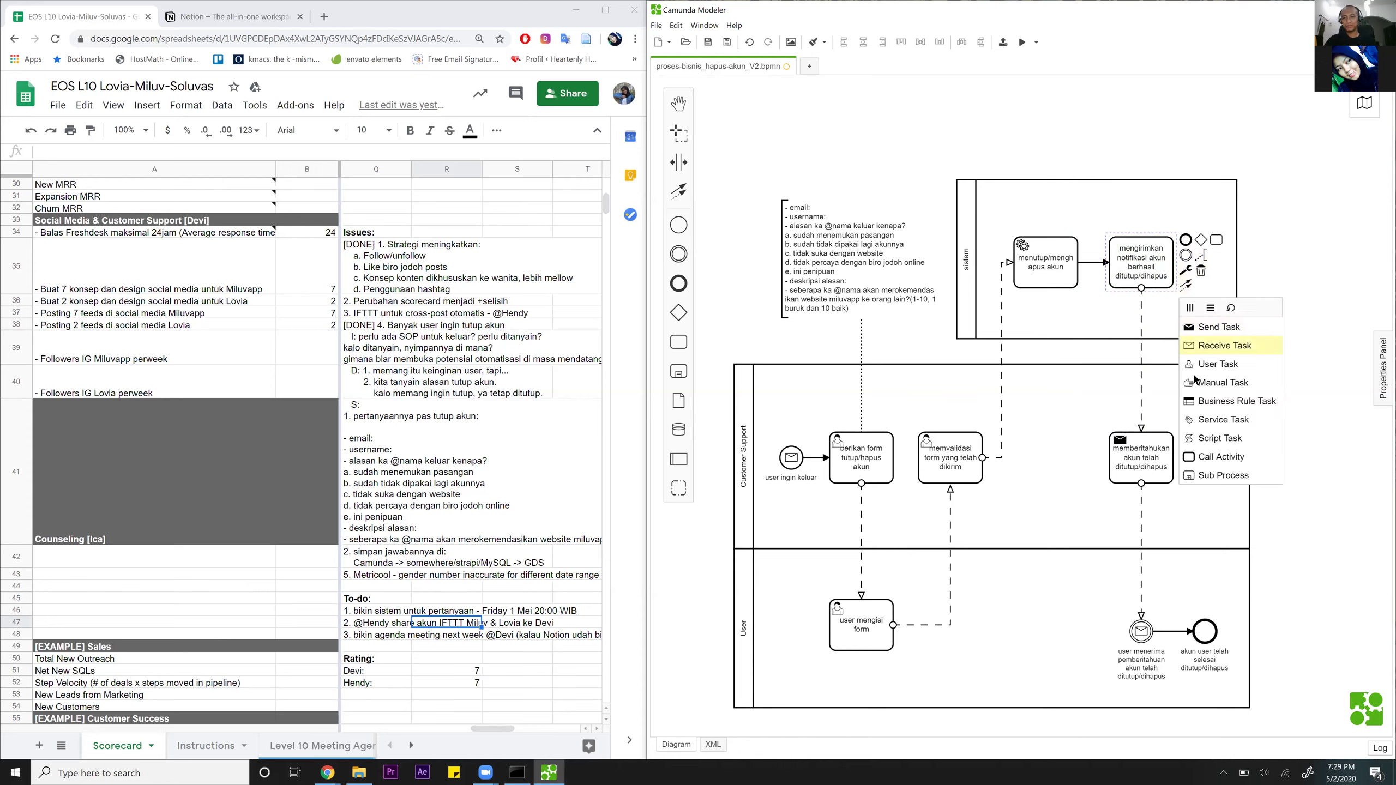
{"action": "left_click", "coordinate": [1191, 422]}
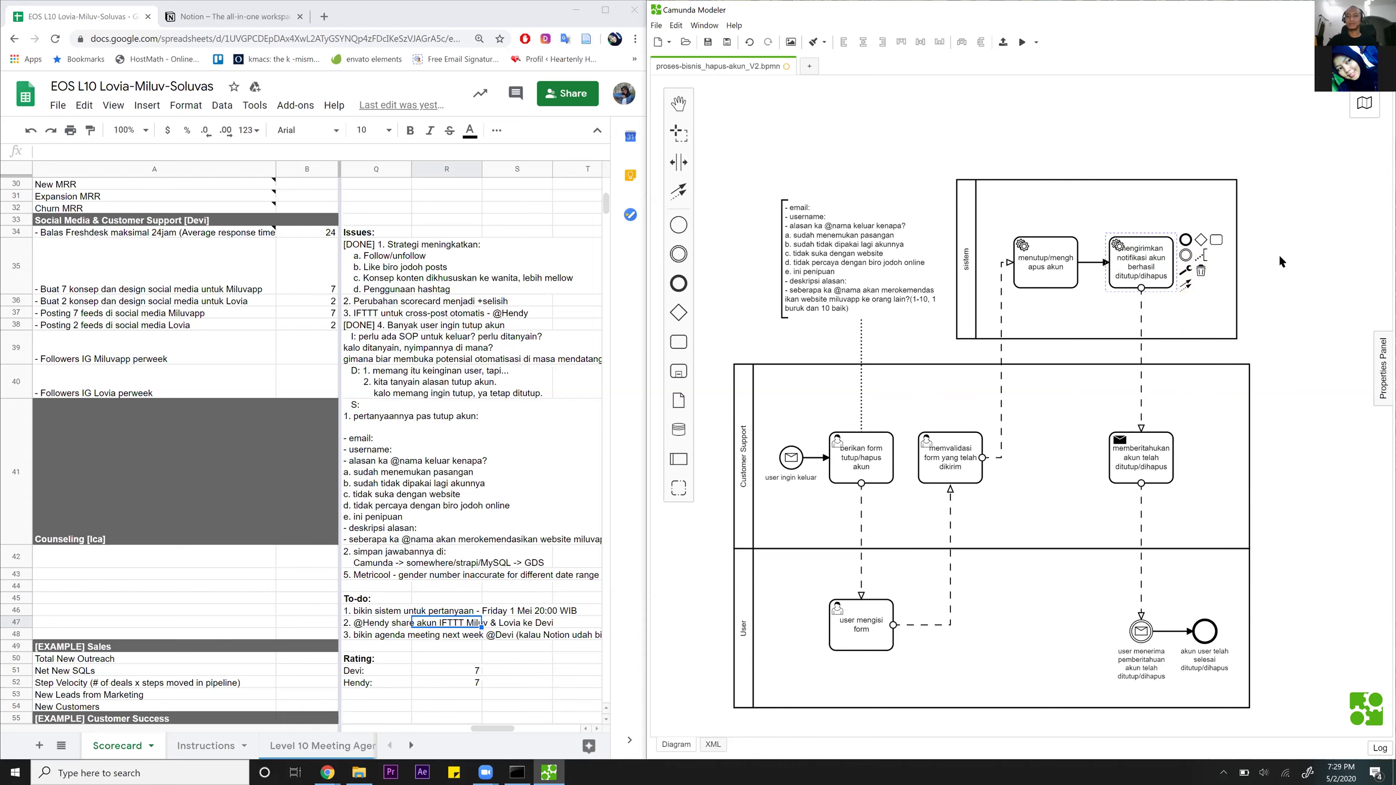
{"action": "left_click", "coordinate": [1278, 253]}
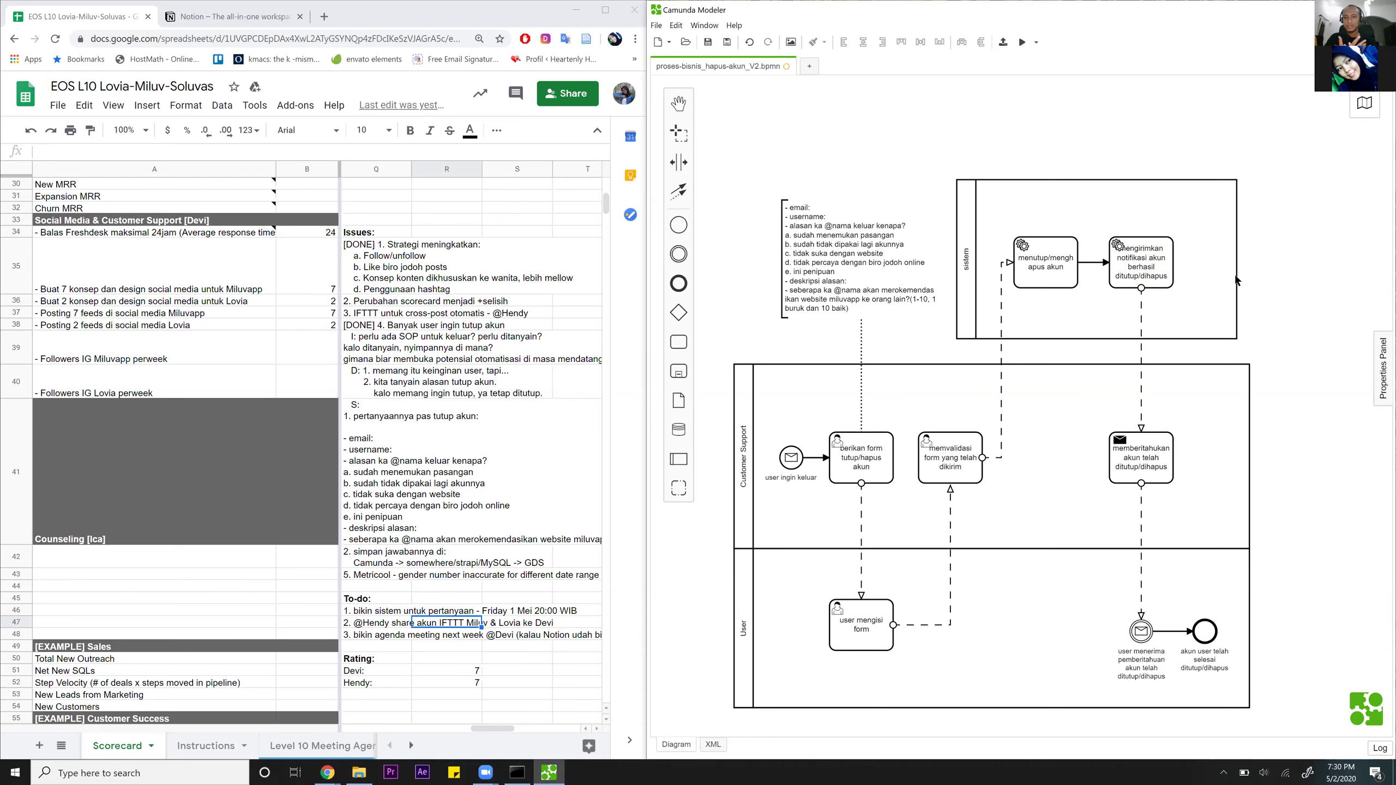
Resize the sistem pool so its right edge ends just past the notification service task.
{"action": "left_click", "coordinate": [1237, 268]}
{"action": "left_click_drag", "start_coordinate": [1237, 259], "coordinate": [1249, 259]}
{"action": "left_click", "coordinate": [1301, 264]}
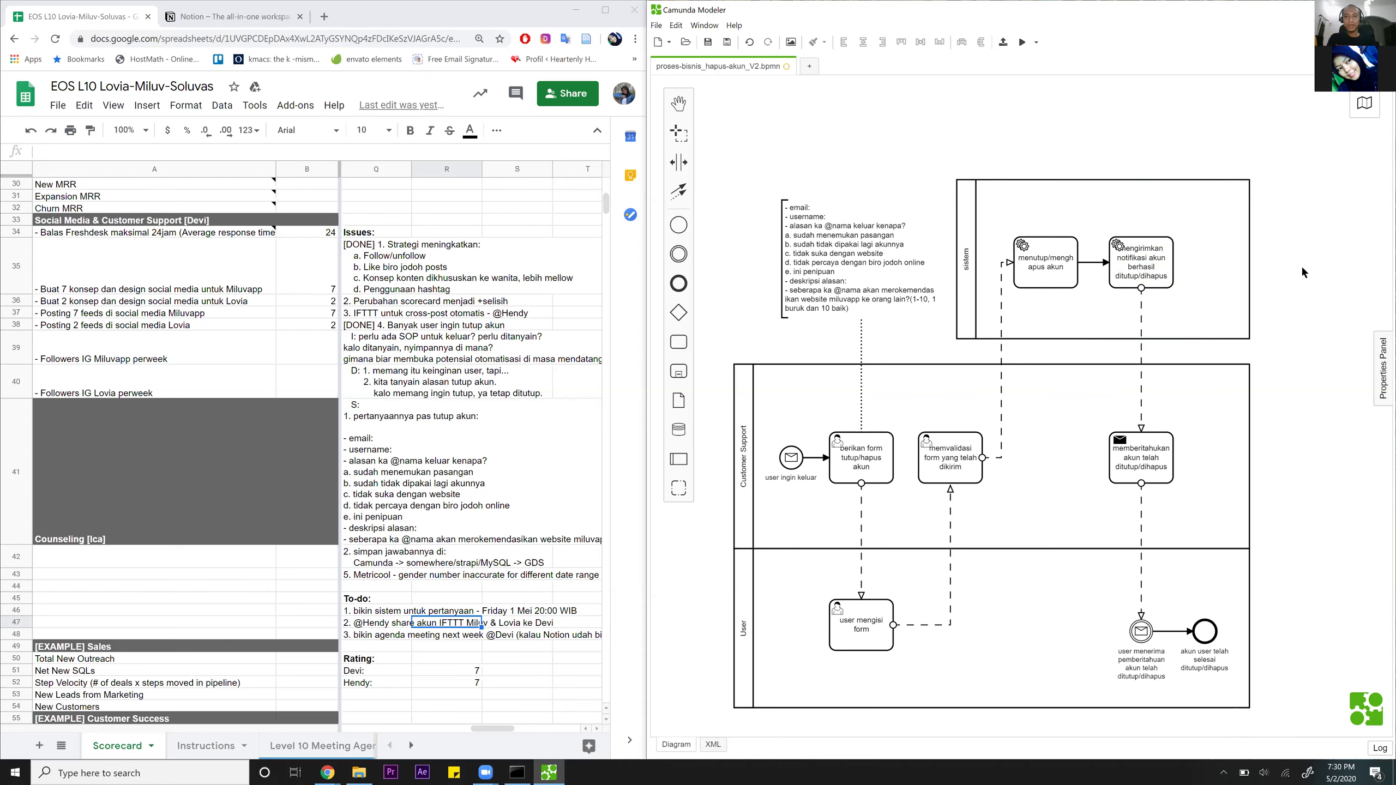
{"action": "left_click", "coordinate": [1252, 260]}
{"action": "left_click_drag", "start_coordinate": [1252, 260], "coordinate": [1203, 267]}
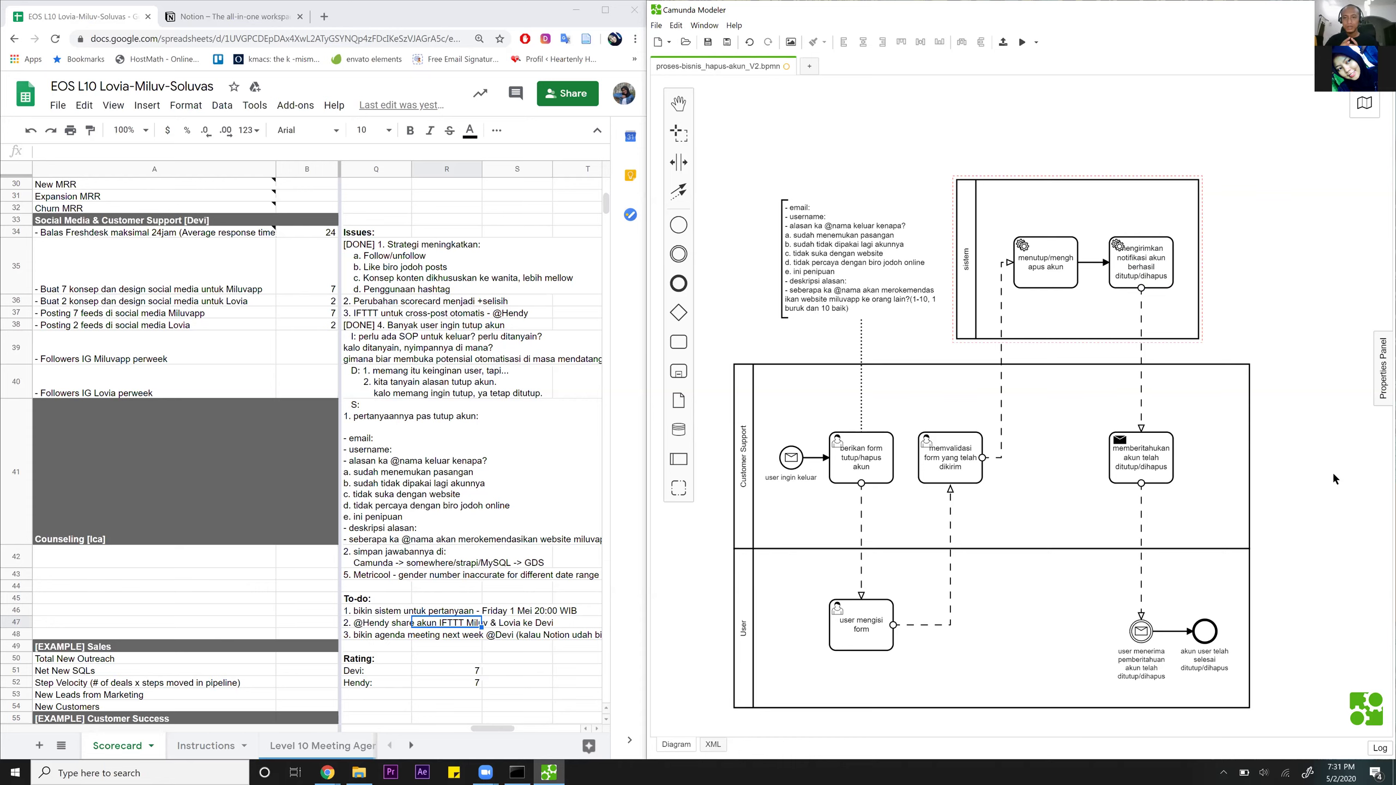
Review the whole diagram and save the file.
{"action": "scroll", "coordinate": [1333, 474], "scroll_direction": "down", "scroll_amount": 2}
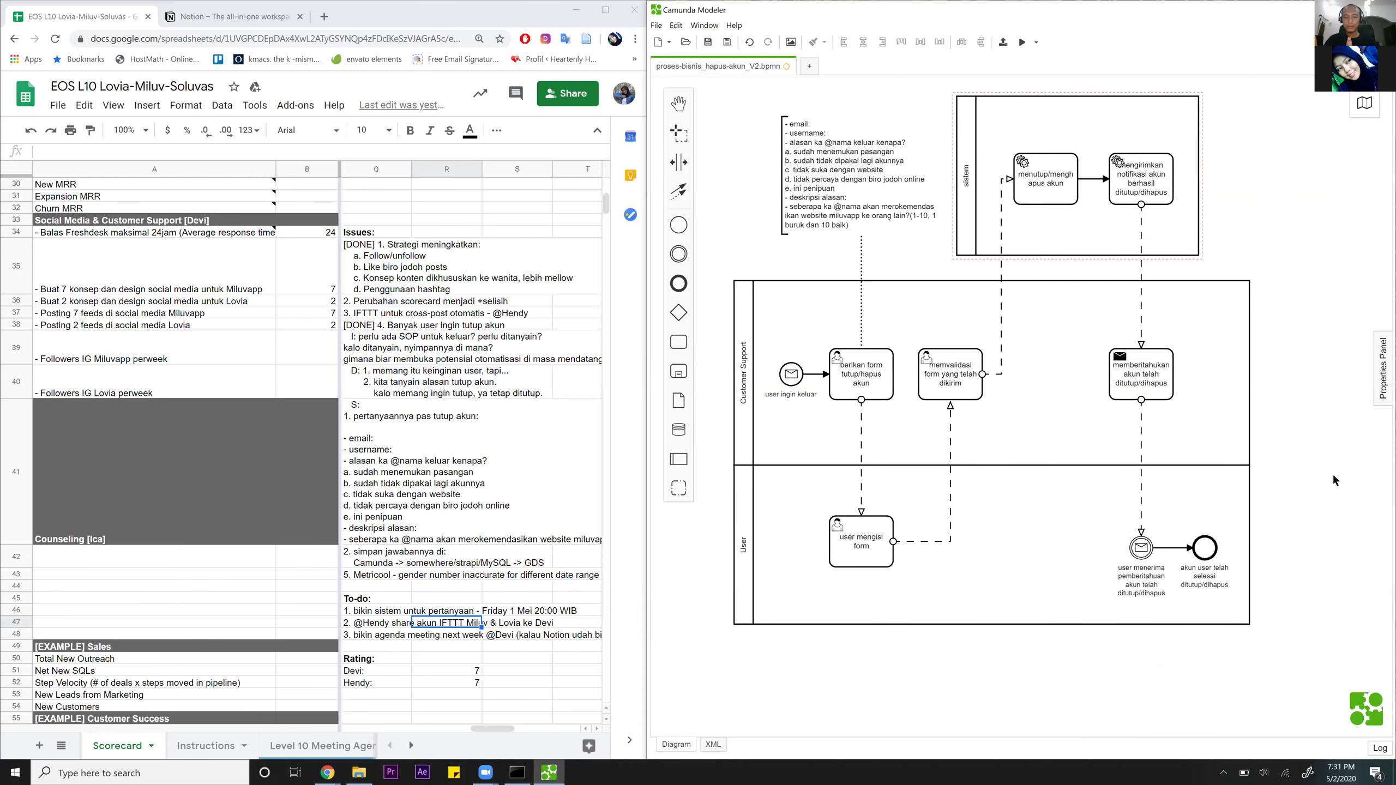
{"action": "scroll", "coordinate": [1333, 473], "scroll_direction": "up", "scroll_amount": 2}
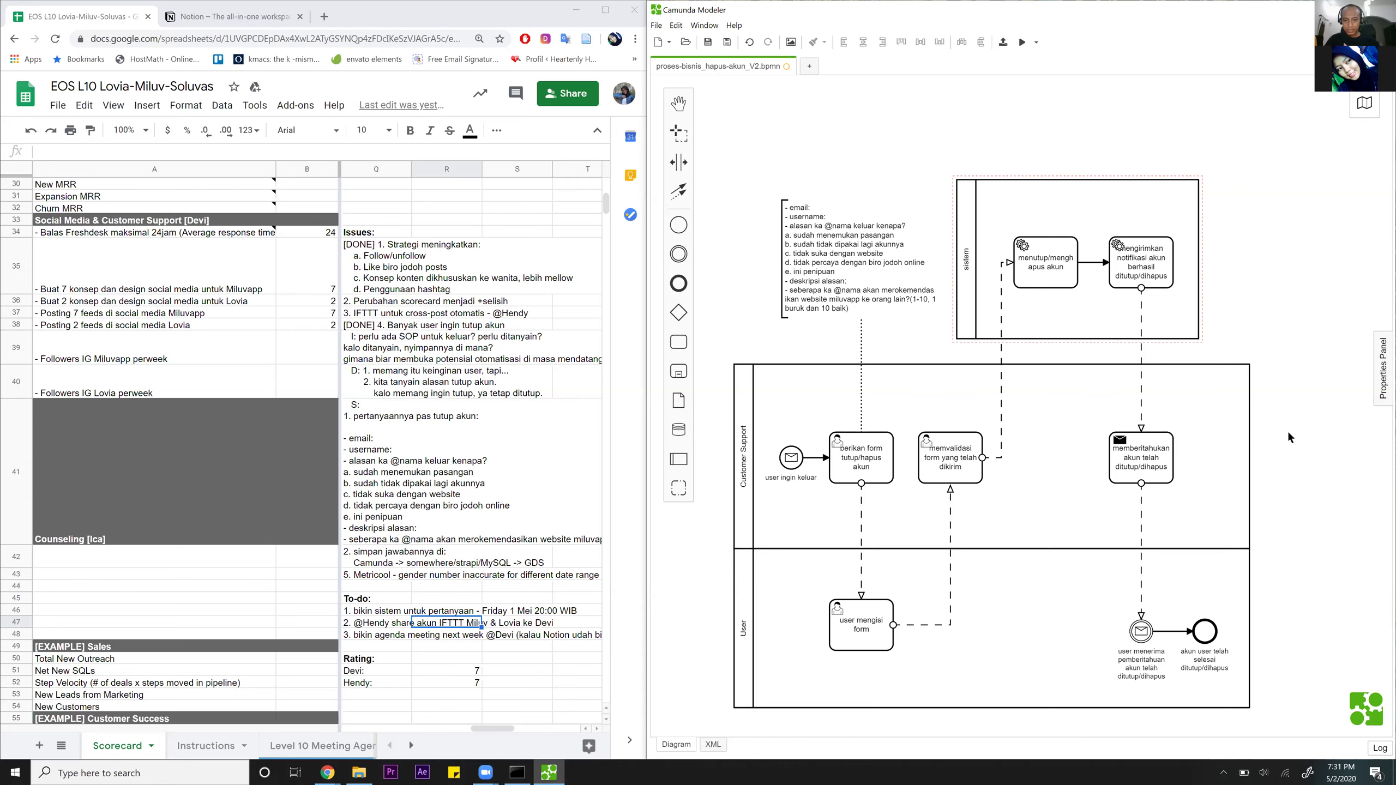
{"action": "key", "text": "ctrl+s"}
Open the form settings in the properties of the "berikan form tutup/hapus akun" user task.
{"action": "scroll", "coordinate": [1281, 479], "scroll_direction": "down", "scroll_amount": 3}
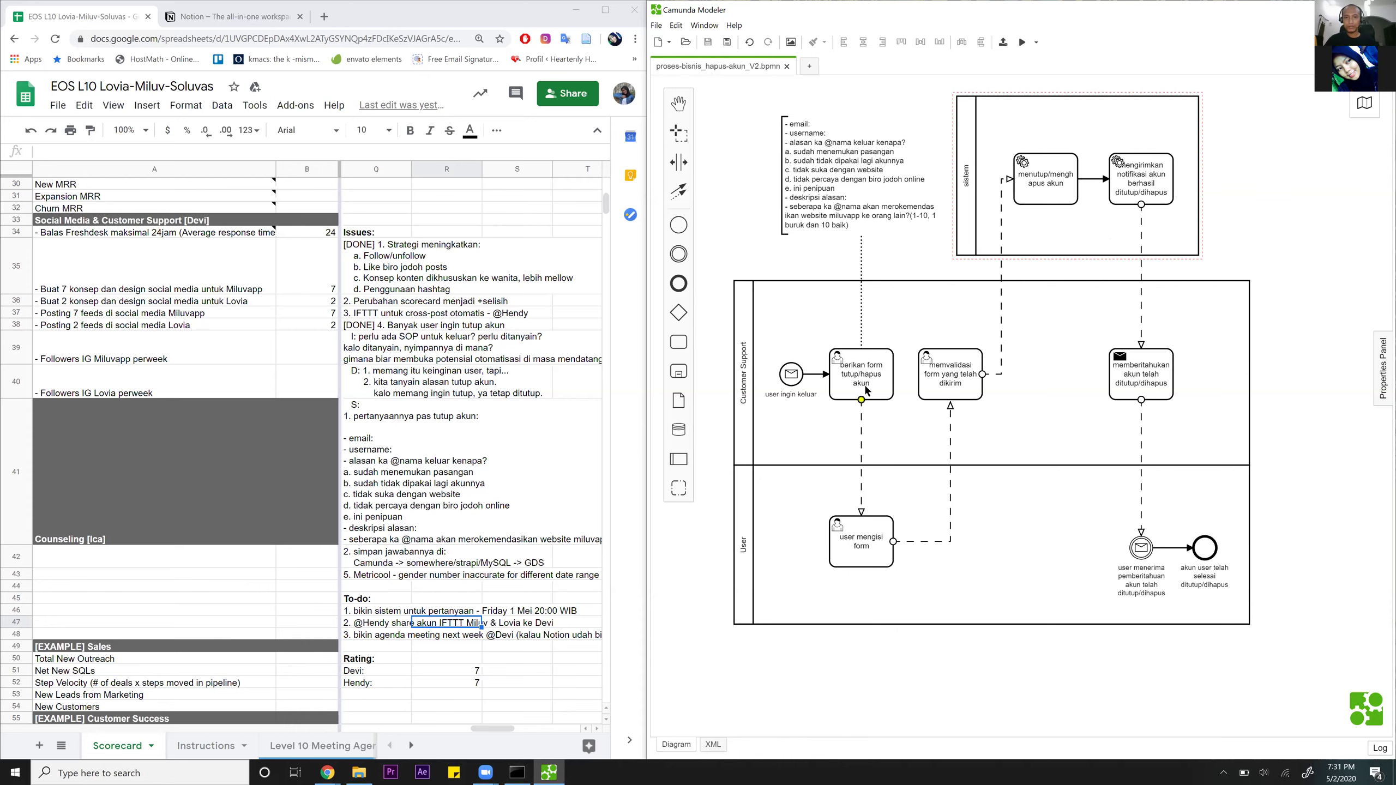
{"action": "left_click", "coordinate": [878, 377]}
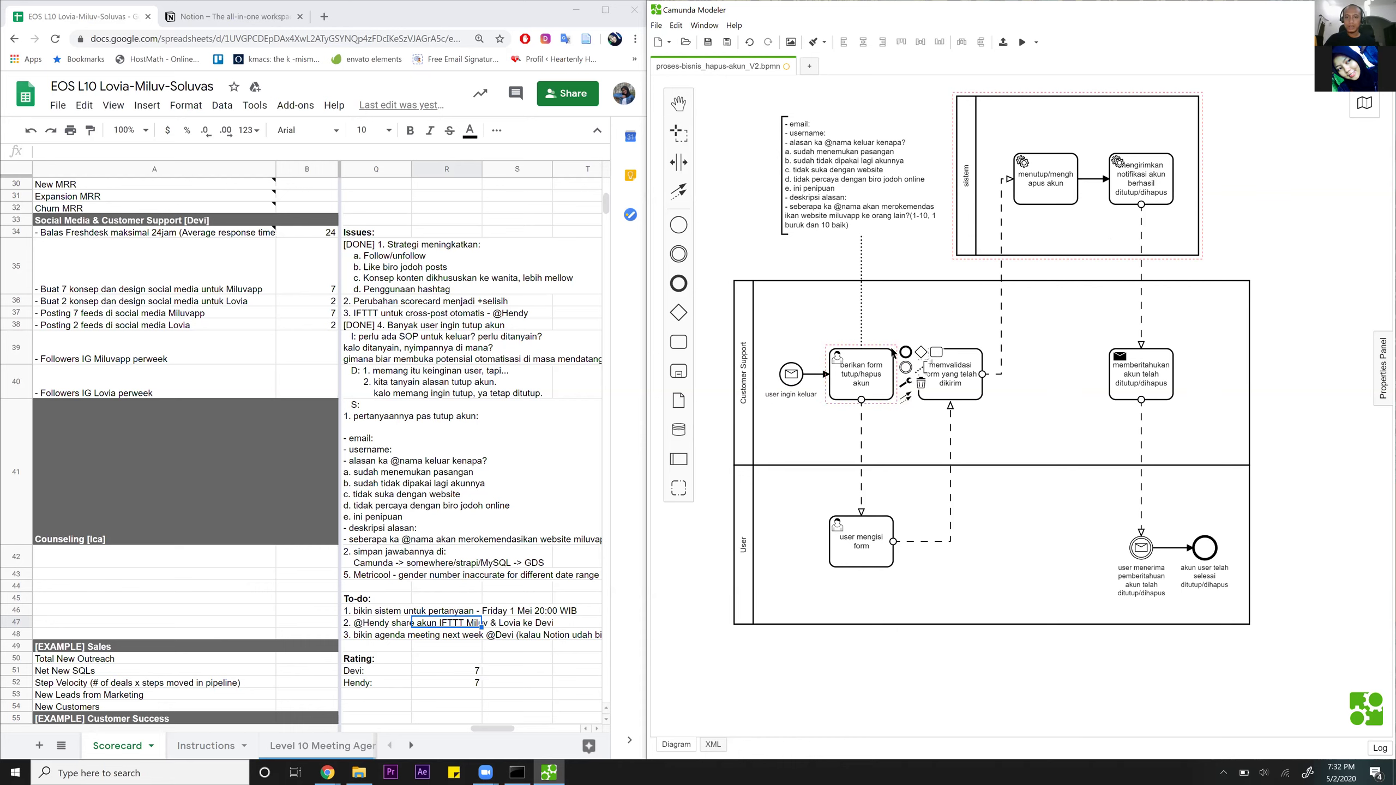
{"action": "left_click", "coordinate": [1035, 45]}
{"action": "left_click", "coordinate": [1035, 45]}
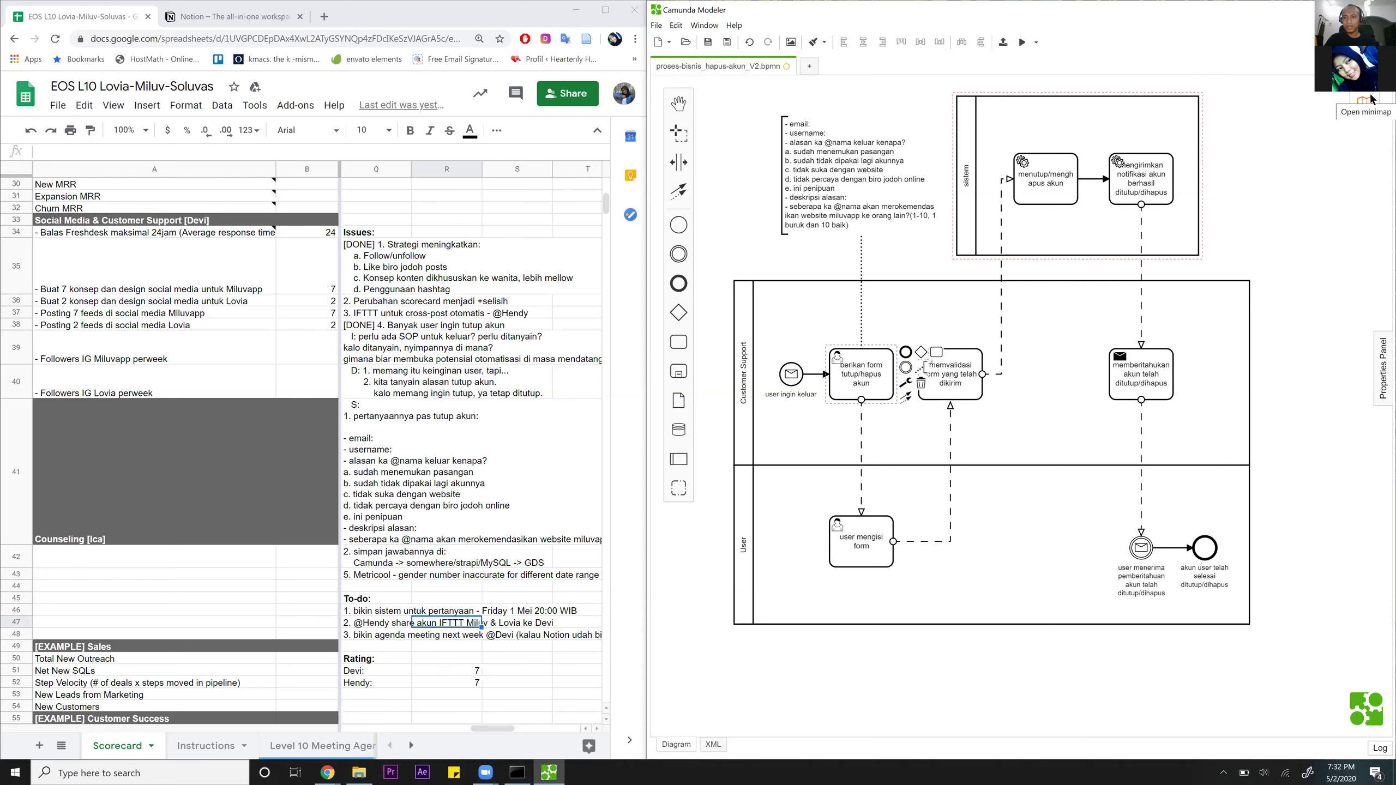
{"action": "left_click", "coordinate": [1383, 370]}
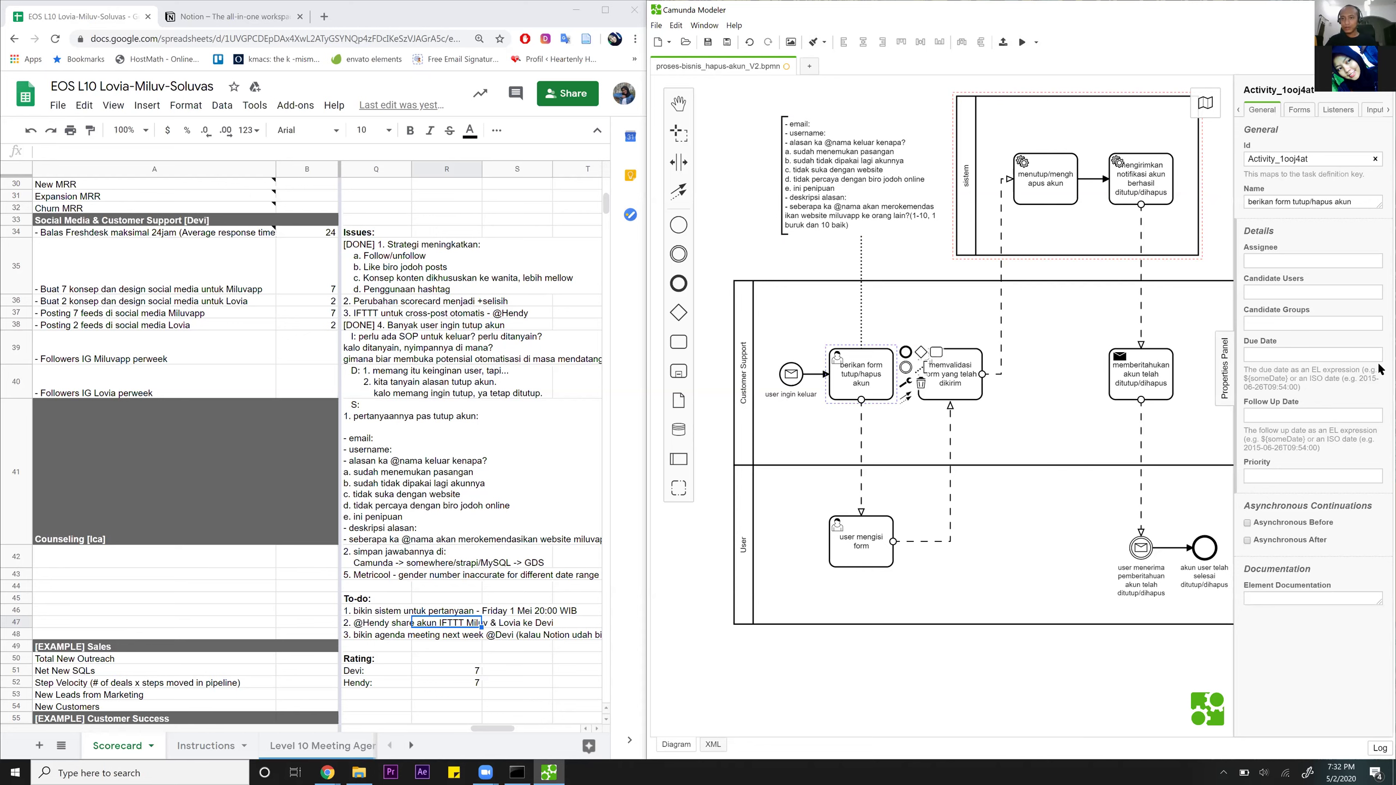
{"action": "left_click", "coordinate": [1304, 111]}
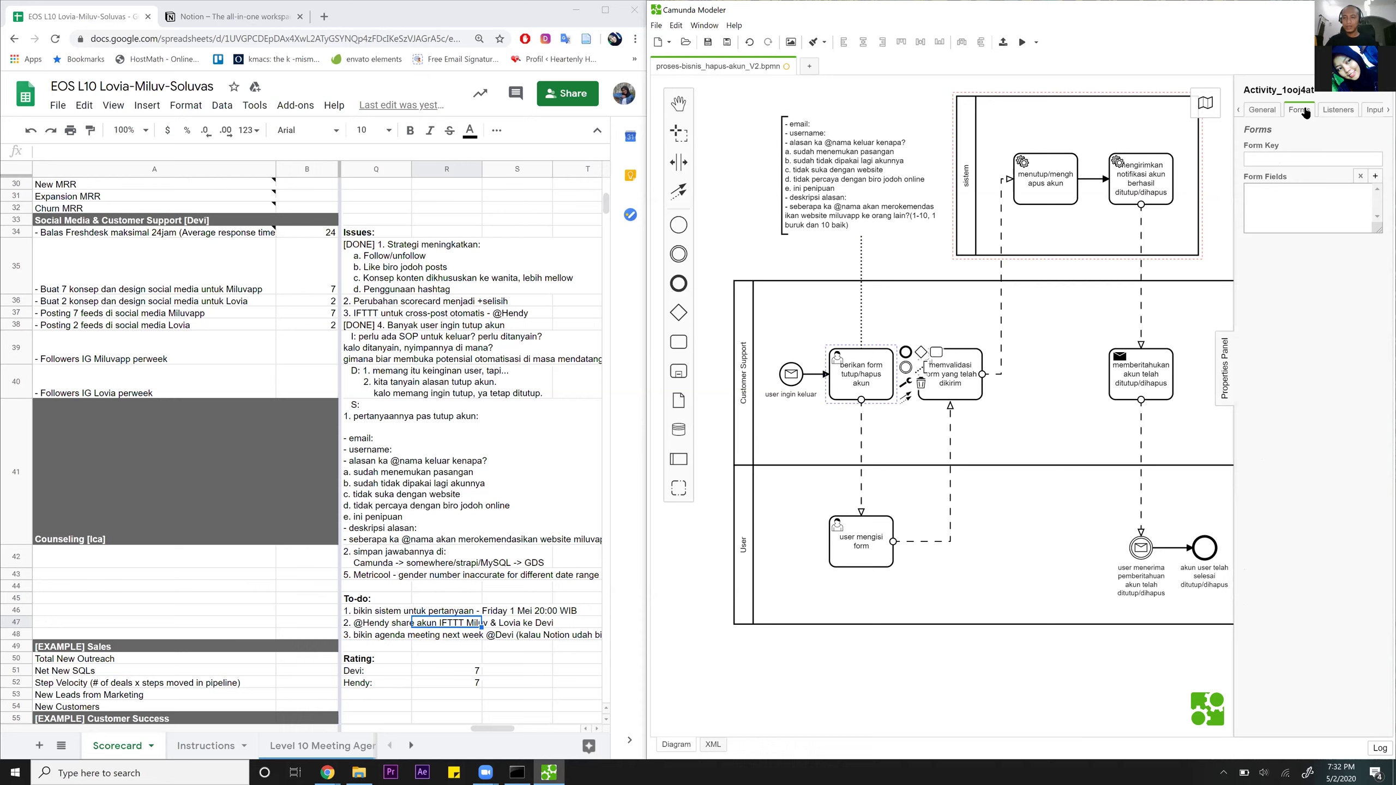
{"action": "left_click", "coordinate": [1280, 160]}
{"action": "left_click", "coordinate": [1278, 202]}
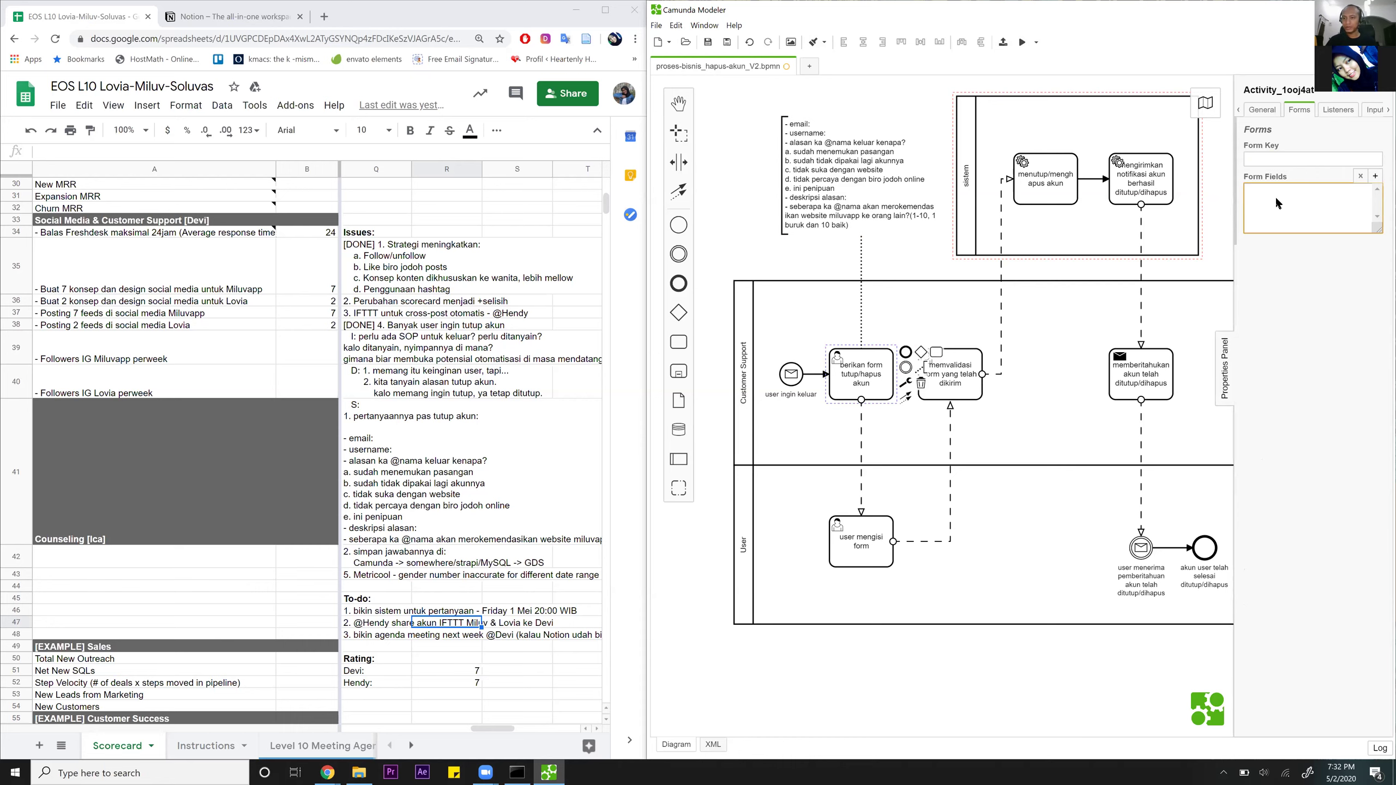
Add a form field to the "berikan form tutup/hapus akun" task and set its ID to "email".
{"action": "left_click", "coordinate": [1375, 176]}
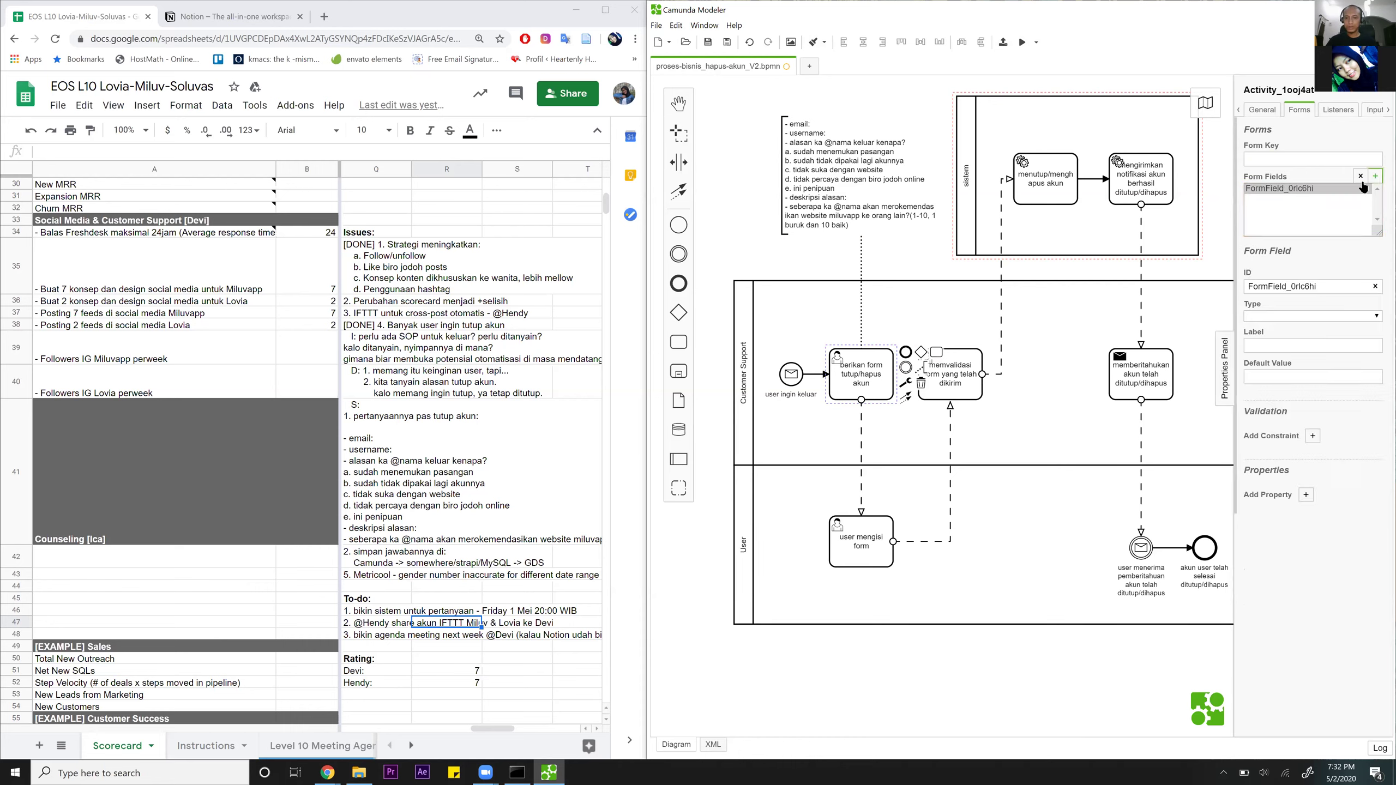
{"action": "left_click", "coordinate": [1326, 283]}
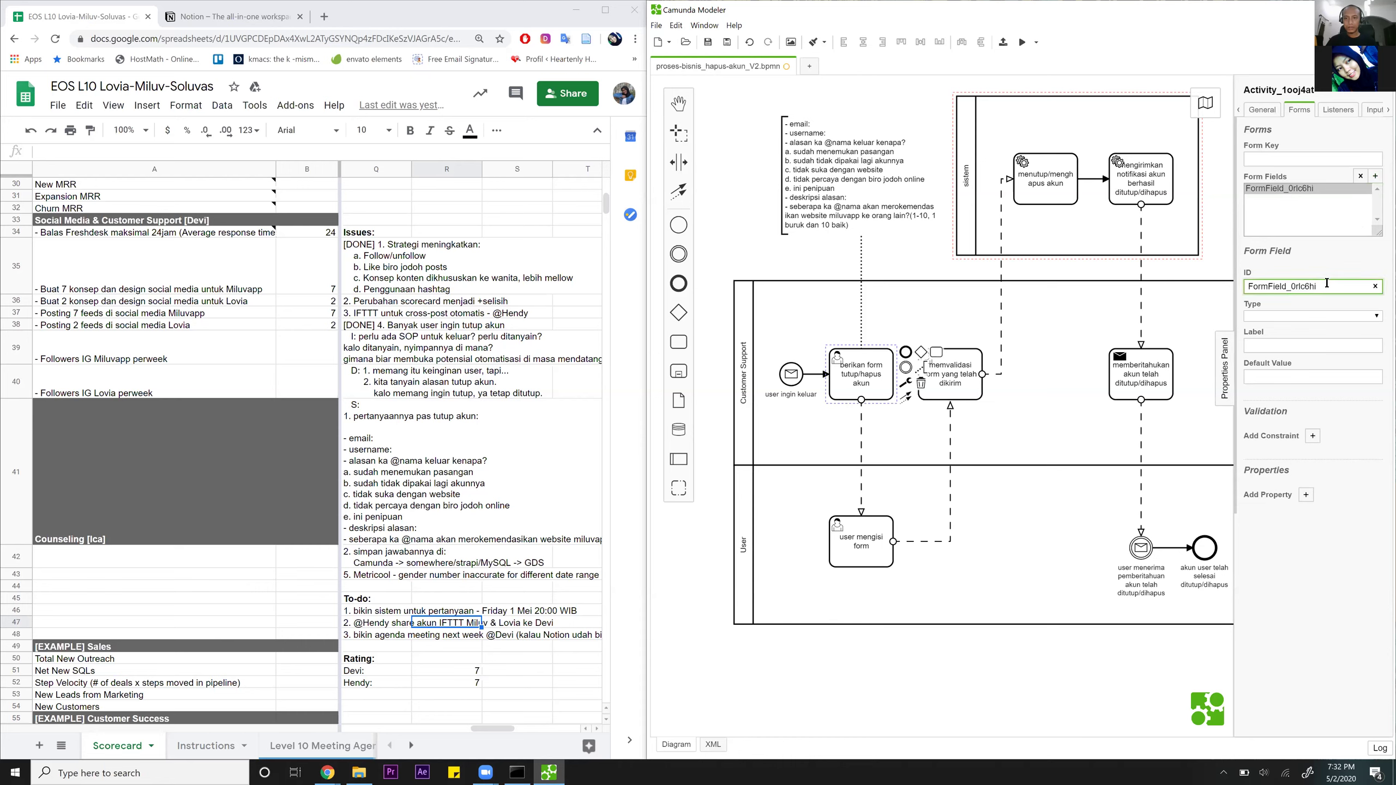
{"action": "double_click", "coordinate": [1295, 284]}
{"action": "type", "text": "email"}
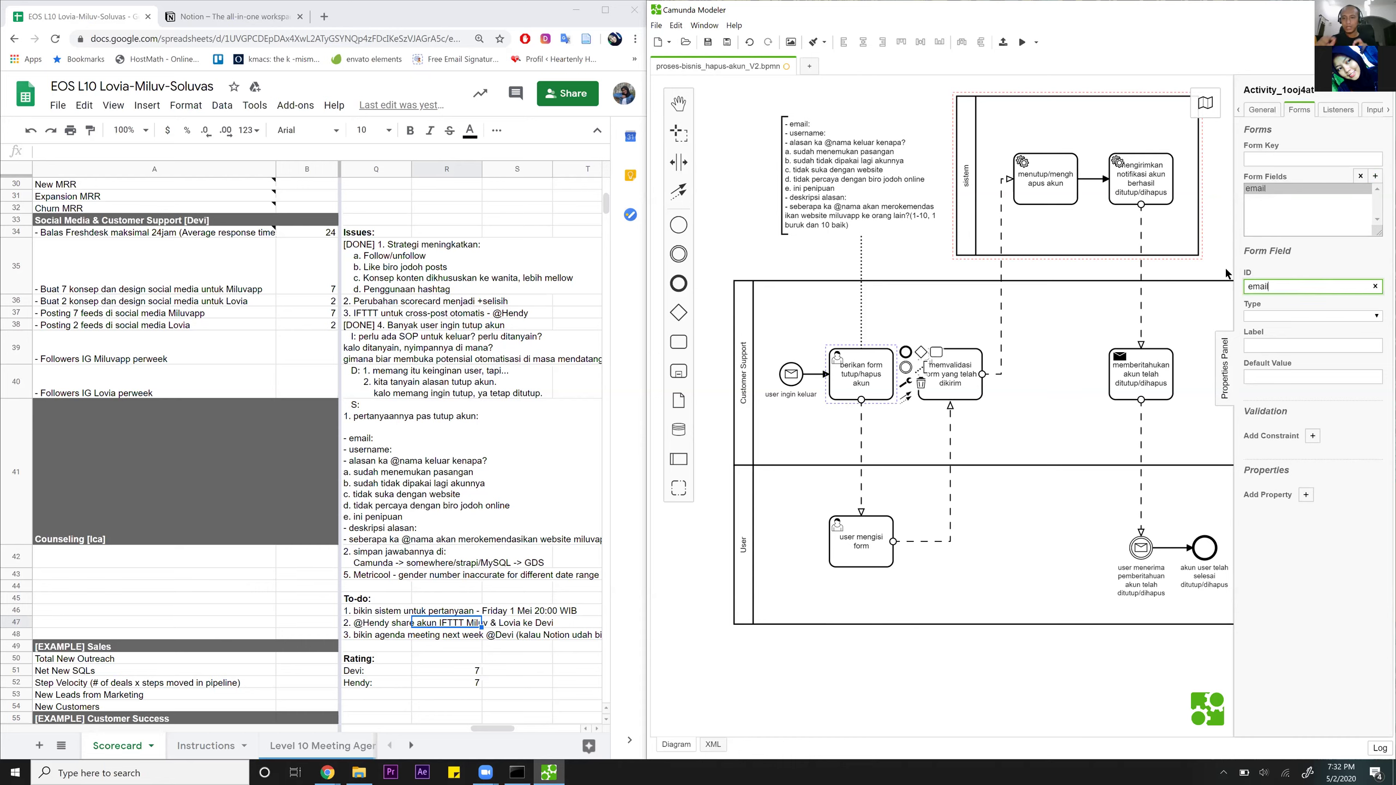
Set the email form field's type to string and its label to "Email", leaving the default value empty.
{"action": "left_click", "coordinate": [1259, 314]}
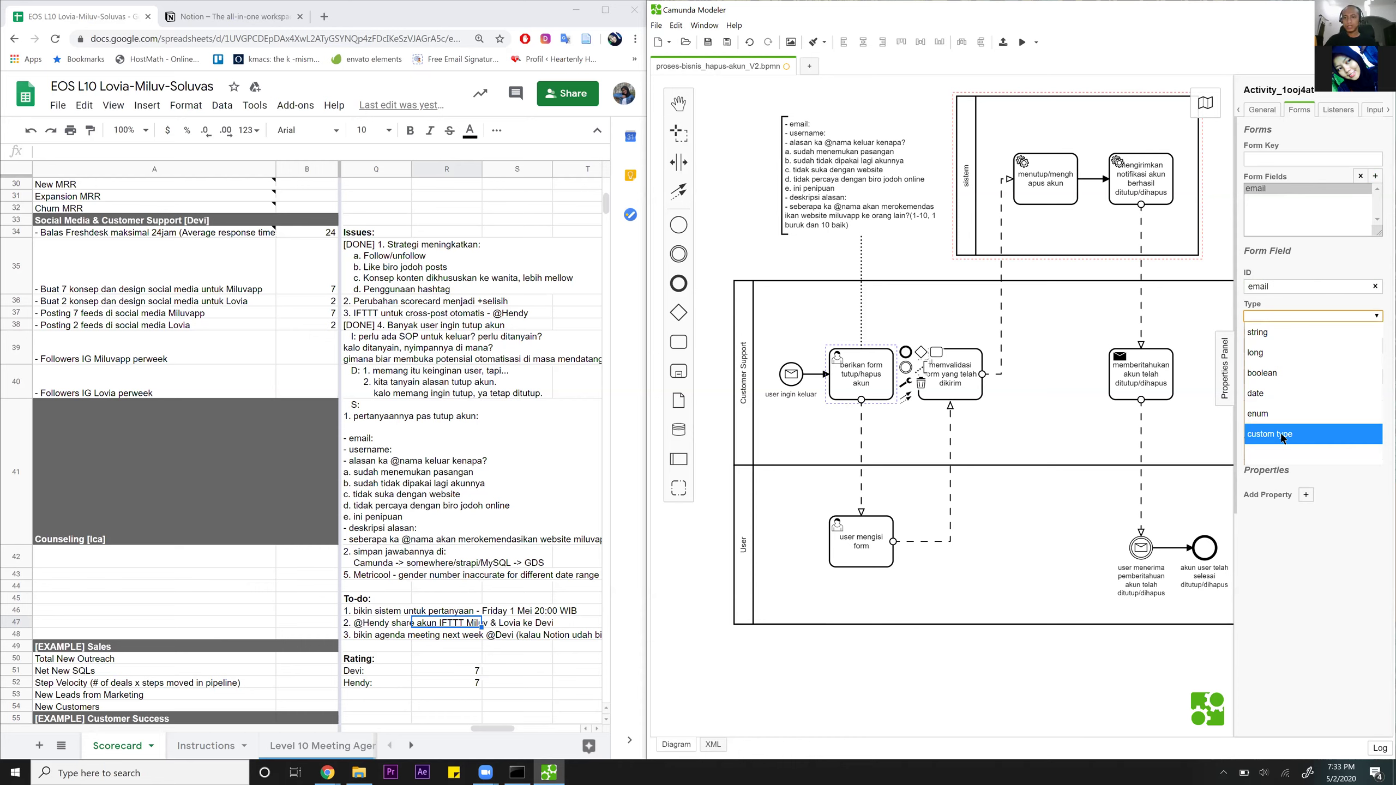
{"action": "left_click", "coordinate": [1261, 333]}
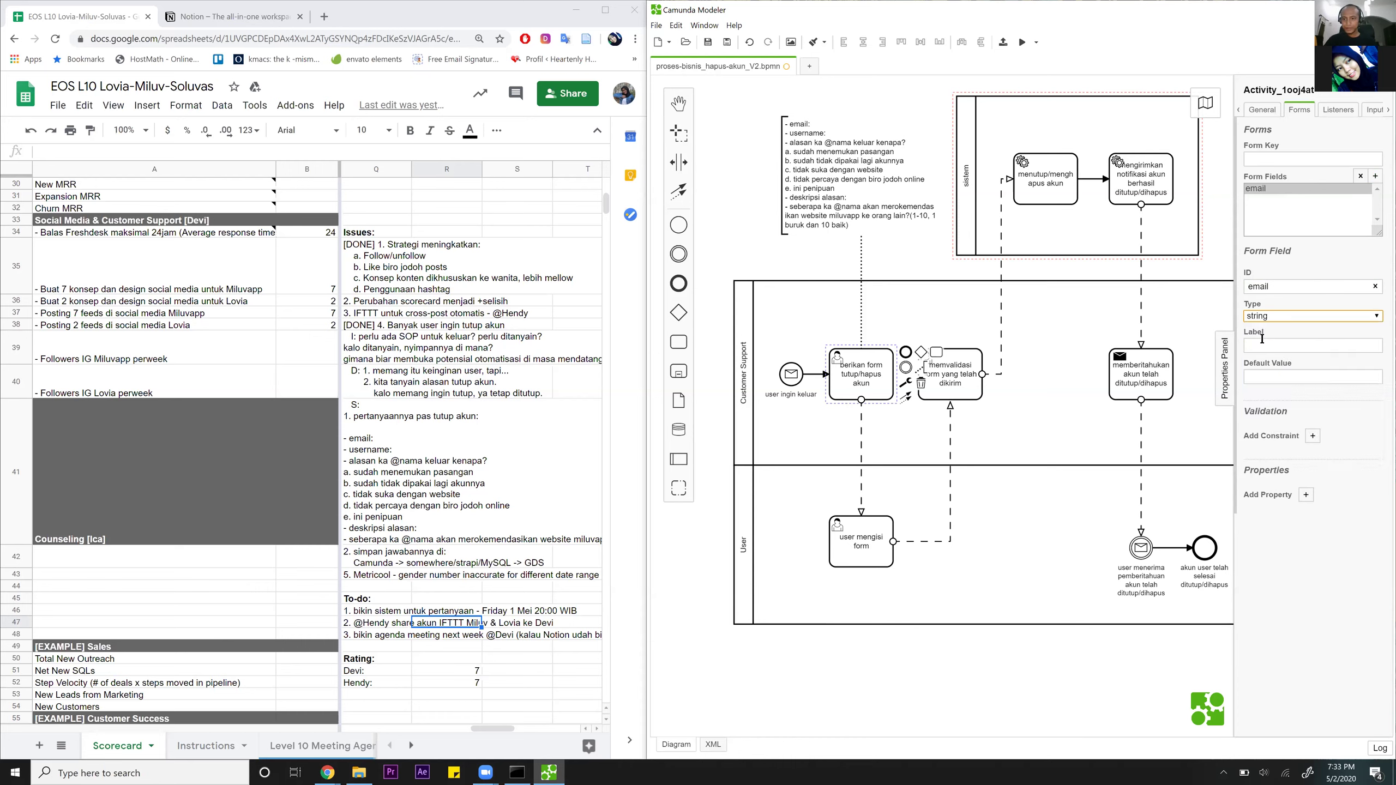
{"action": "left_click", "coordinate": [1295, 343]}
{"action": "type", "text": "email"}
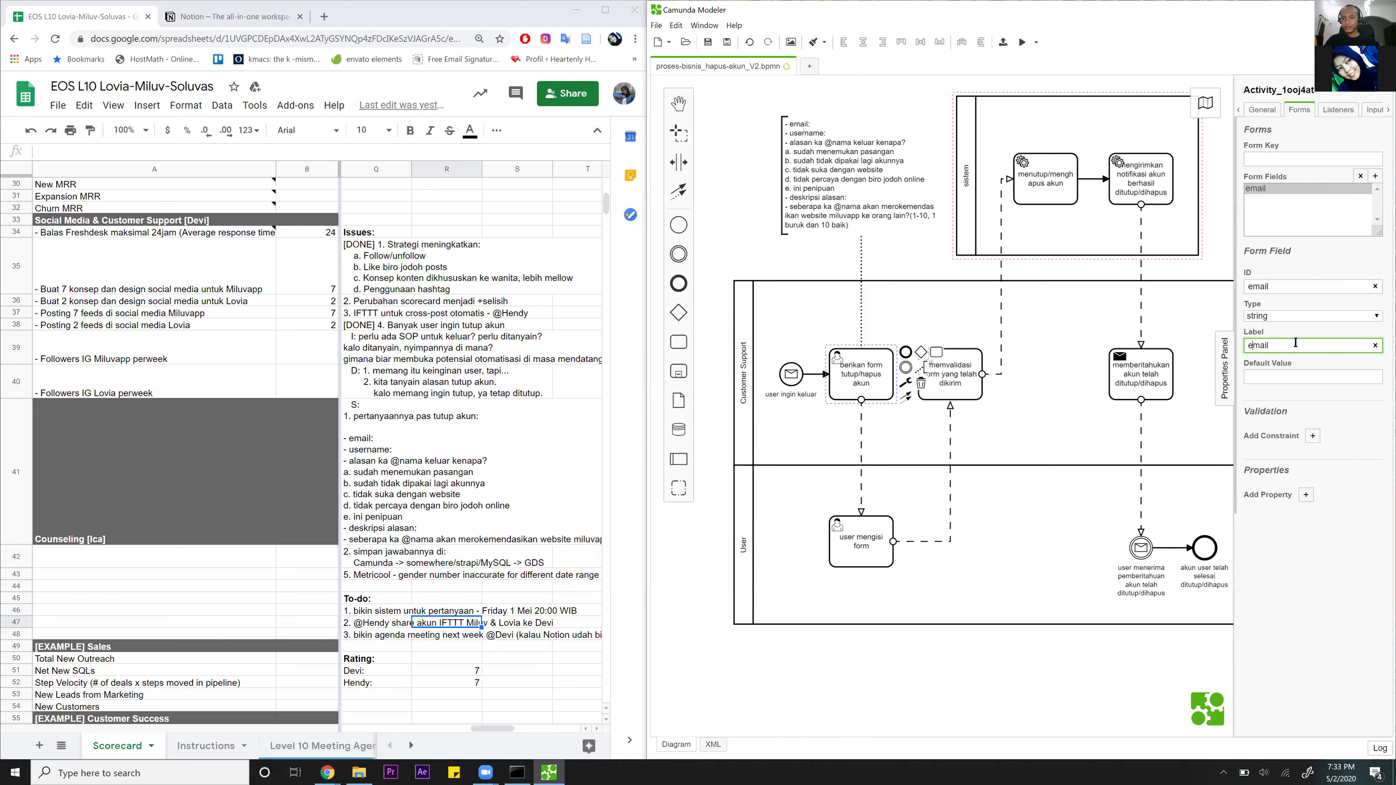
{"action": "type", "text": "E"}
{"action": "left_click", "coordinate": [1303, 374]}
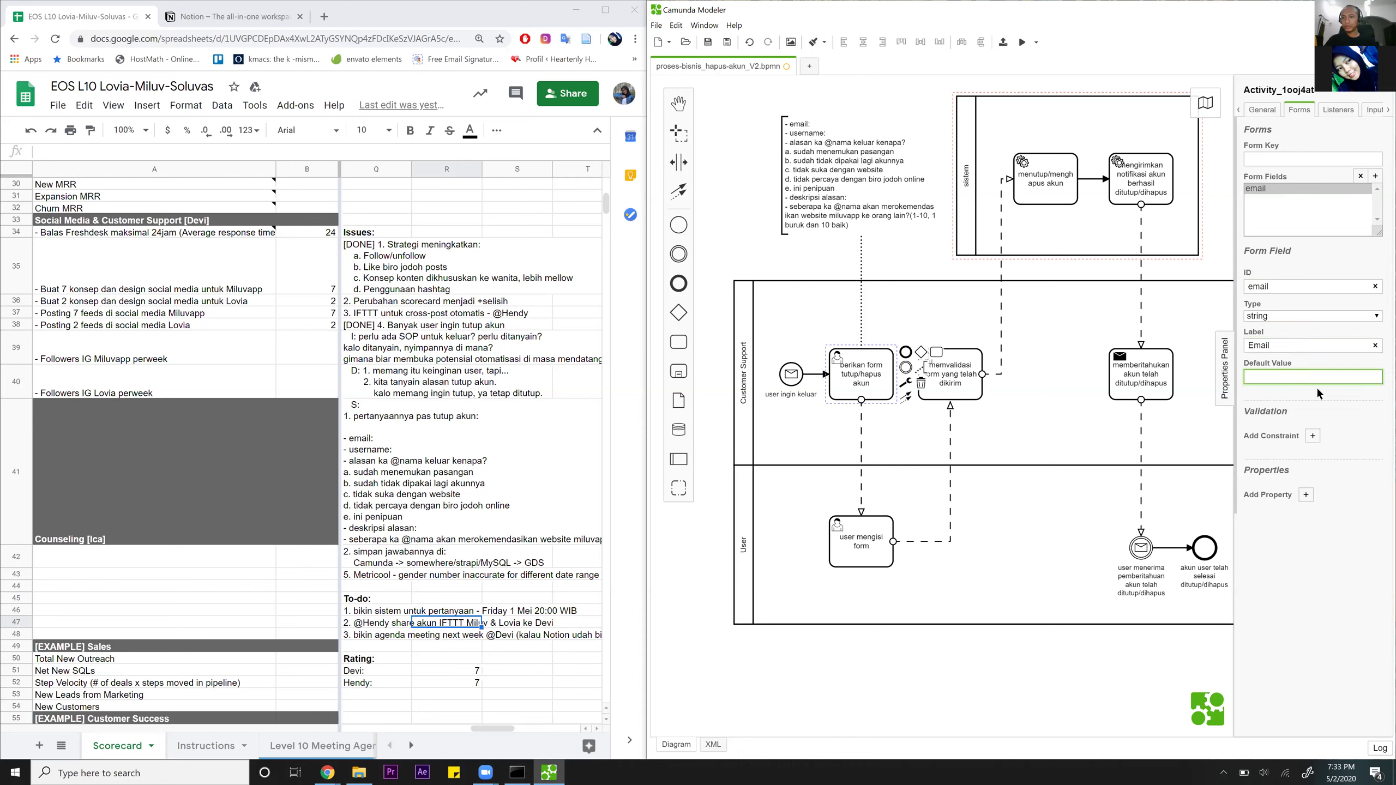
{"action": "left_click", "coordinate": [1330, 406]}
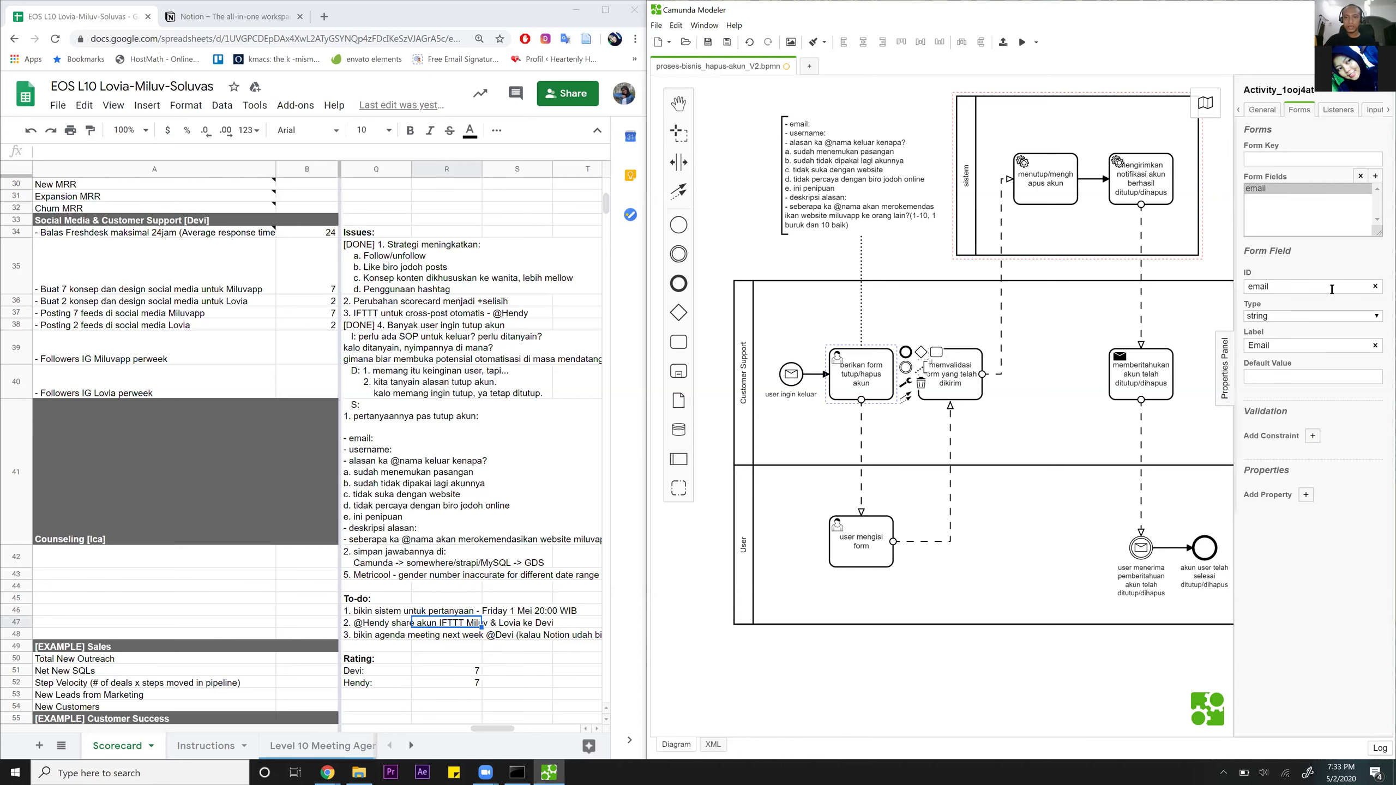
Add a second form field to the "berikan form tutup/hapus akun" task and set its ID to "username".
{"action": "left_click", "coordinate": [1376, 177]}
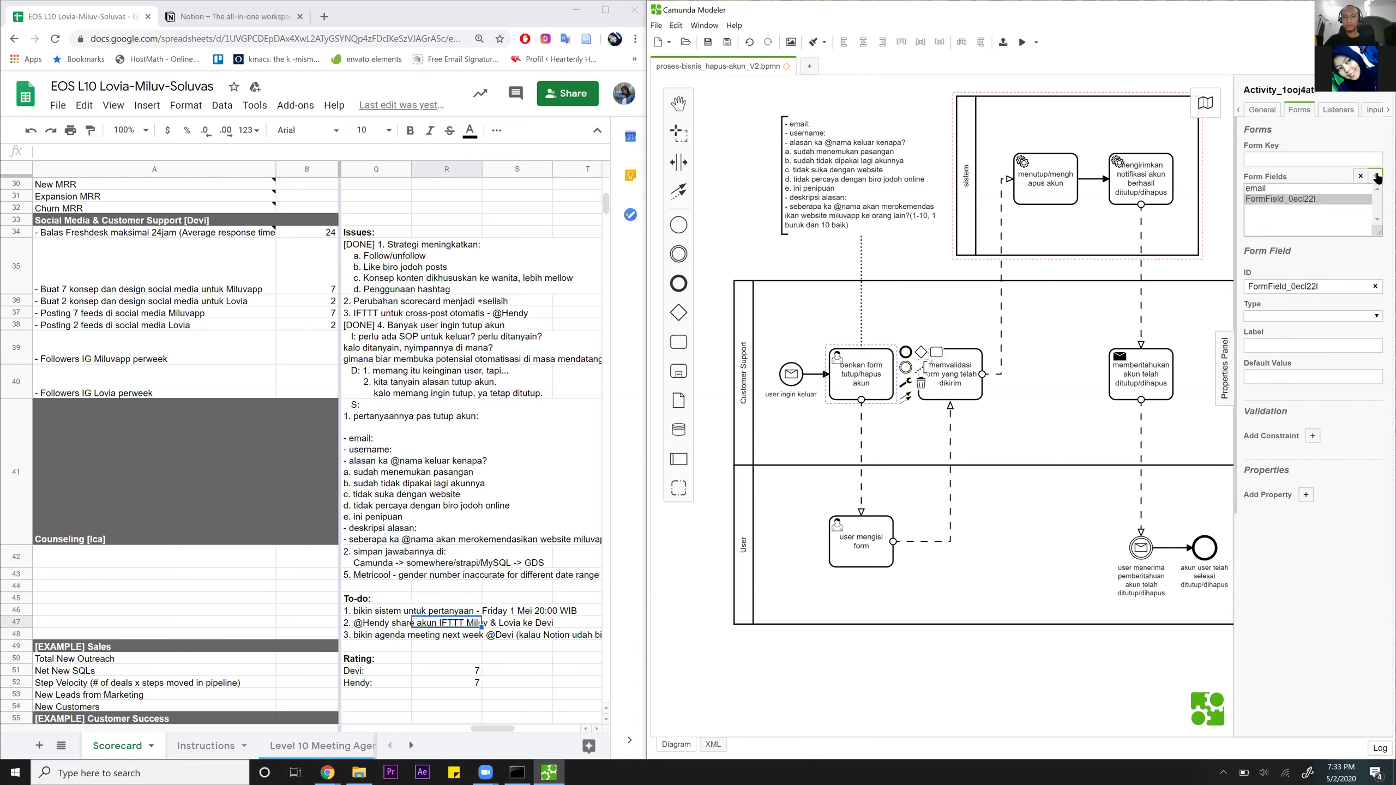
{"action": "double_click", "coordinate": [1331, 287]}
{"action": "type", "text": "s"}
{"action": "key", "text": "BackSpace"}
{"action": "type", "text": "ue"}
{"action": "type", "text": "ername"}
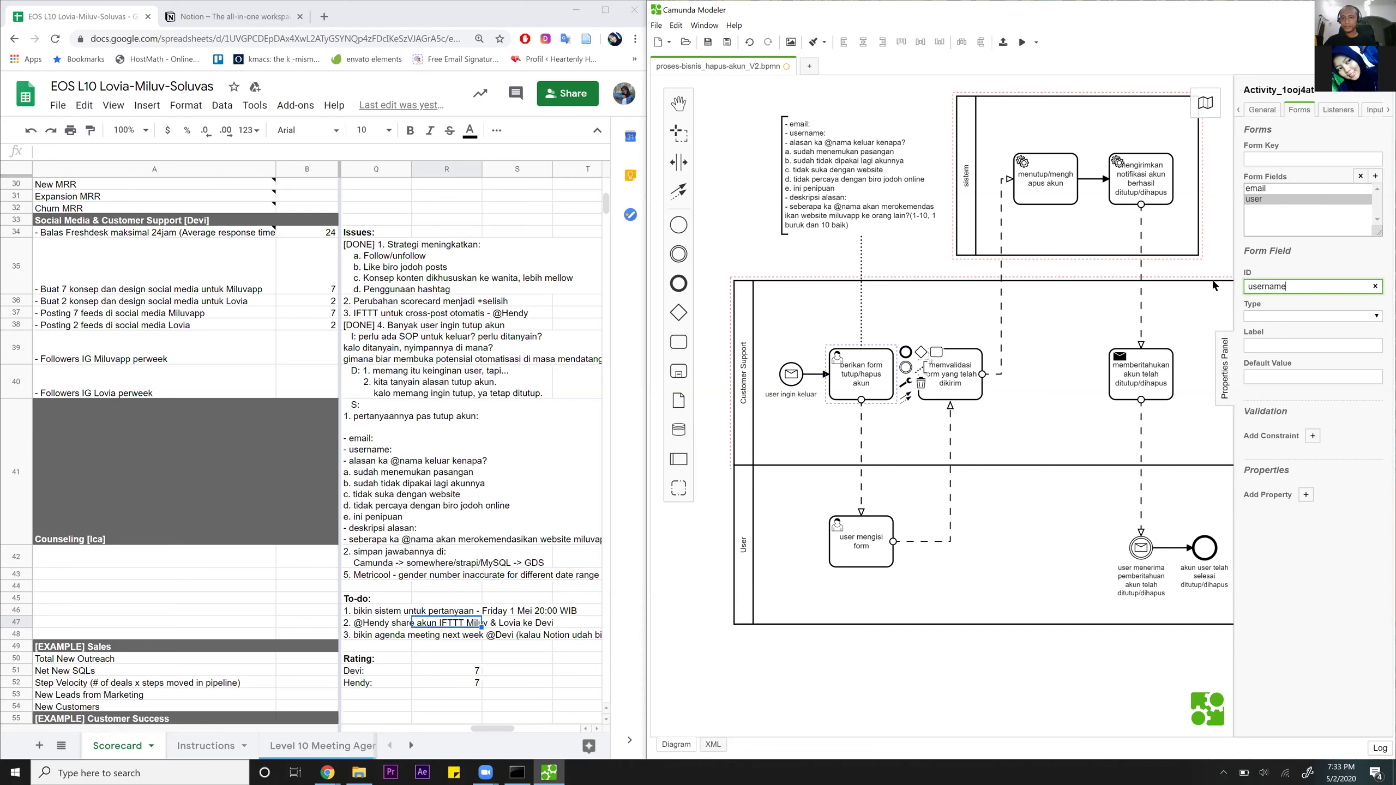
Set the second form field's type to string and its label to "Username".
{"action": "left_click", "coordinate": [1329, 312]}
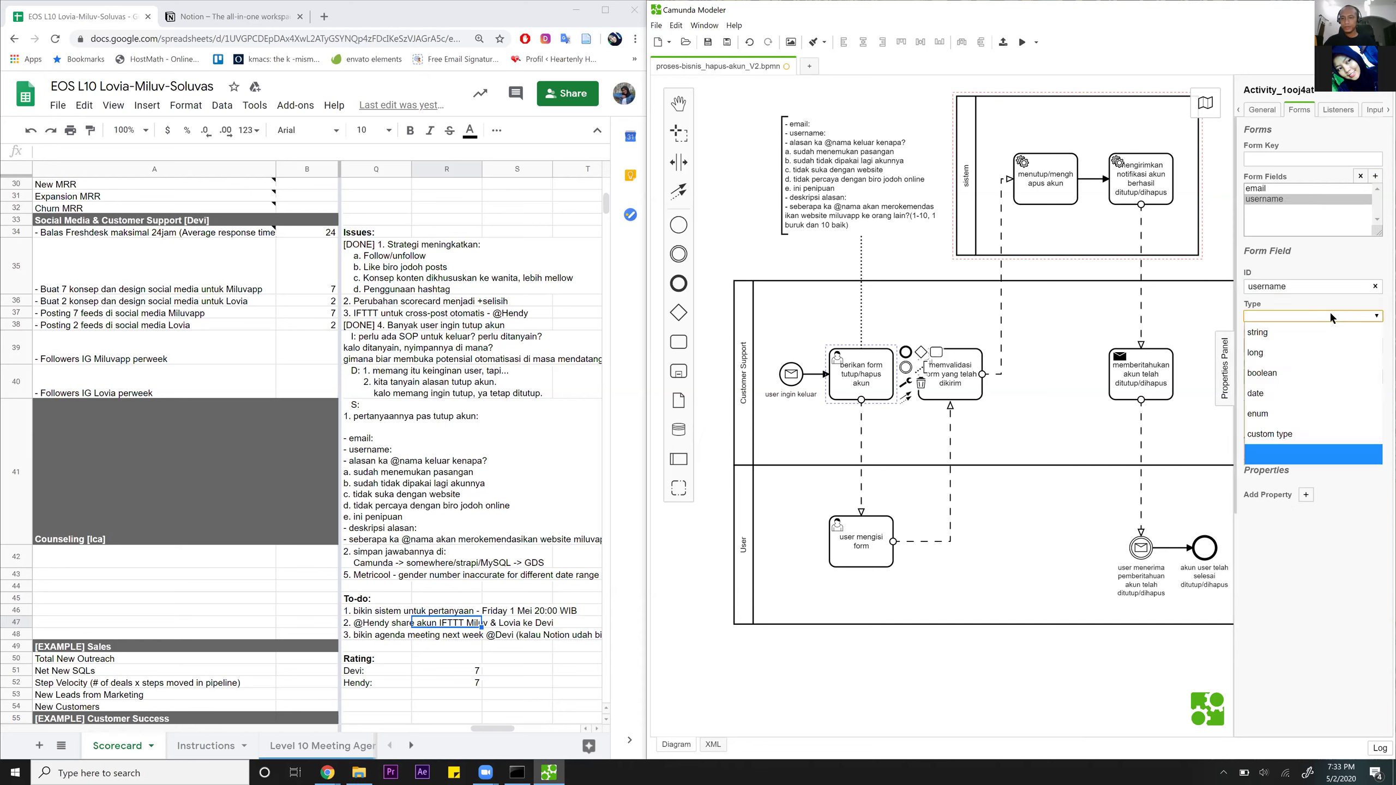
{"action": "left_click", "coordinate": [1314, 335]}
{"action": "left_click", "coordinate": [1308, 344]}
{"action": "type", "text": "Username"}
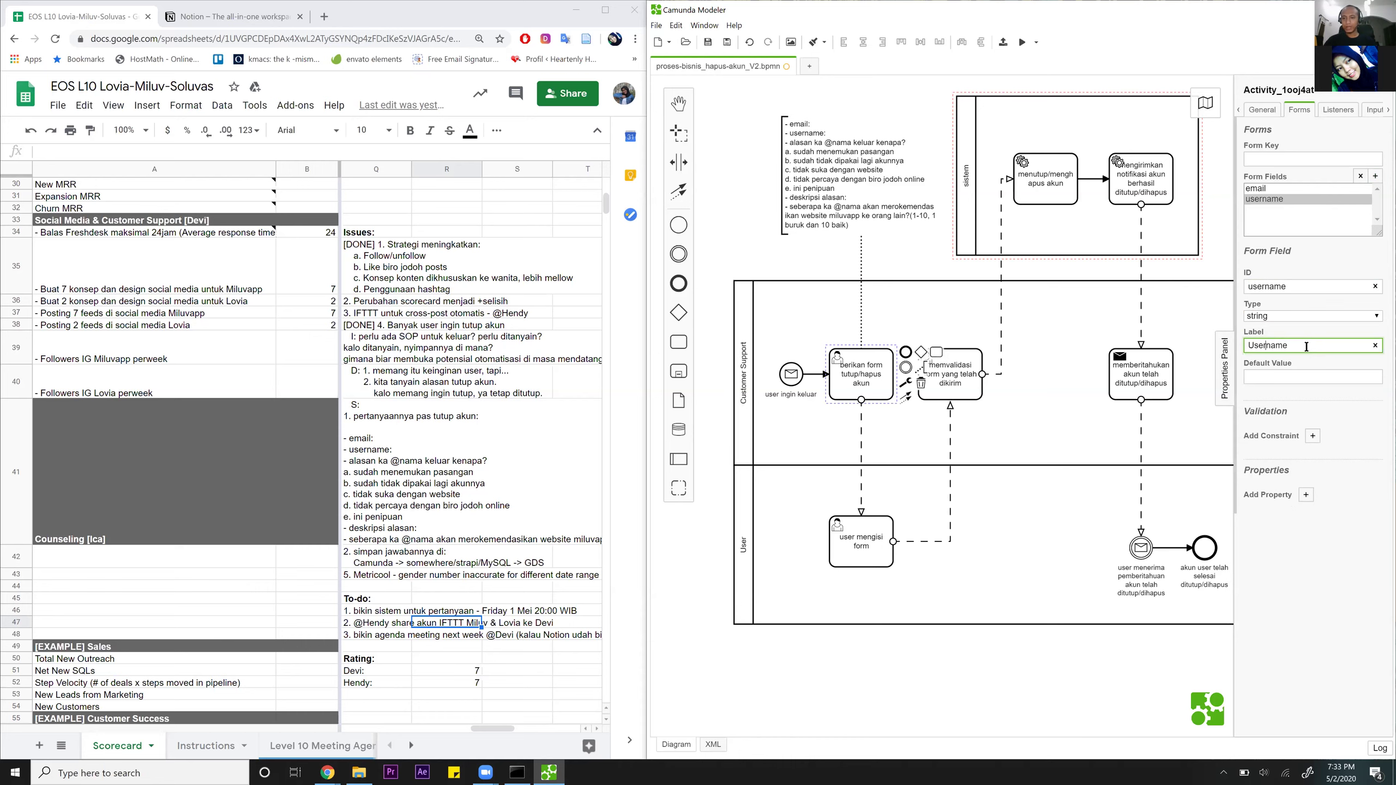
Change the ID of the form field labelled "Username" to "slug".
{"action": "left_click_drag", "start_coordinate": [1245, 344], "coordinate": [1330, 349]}
{"action": "key", "text": "shift+Tab"}
{"action": "type", "text": "s"}
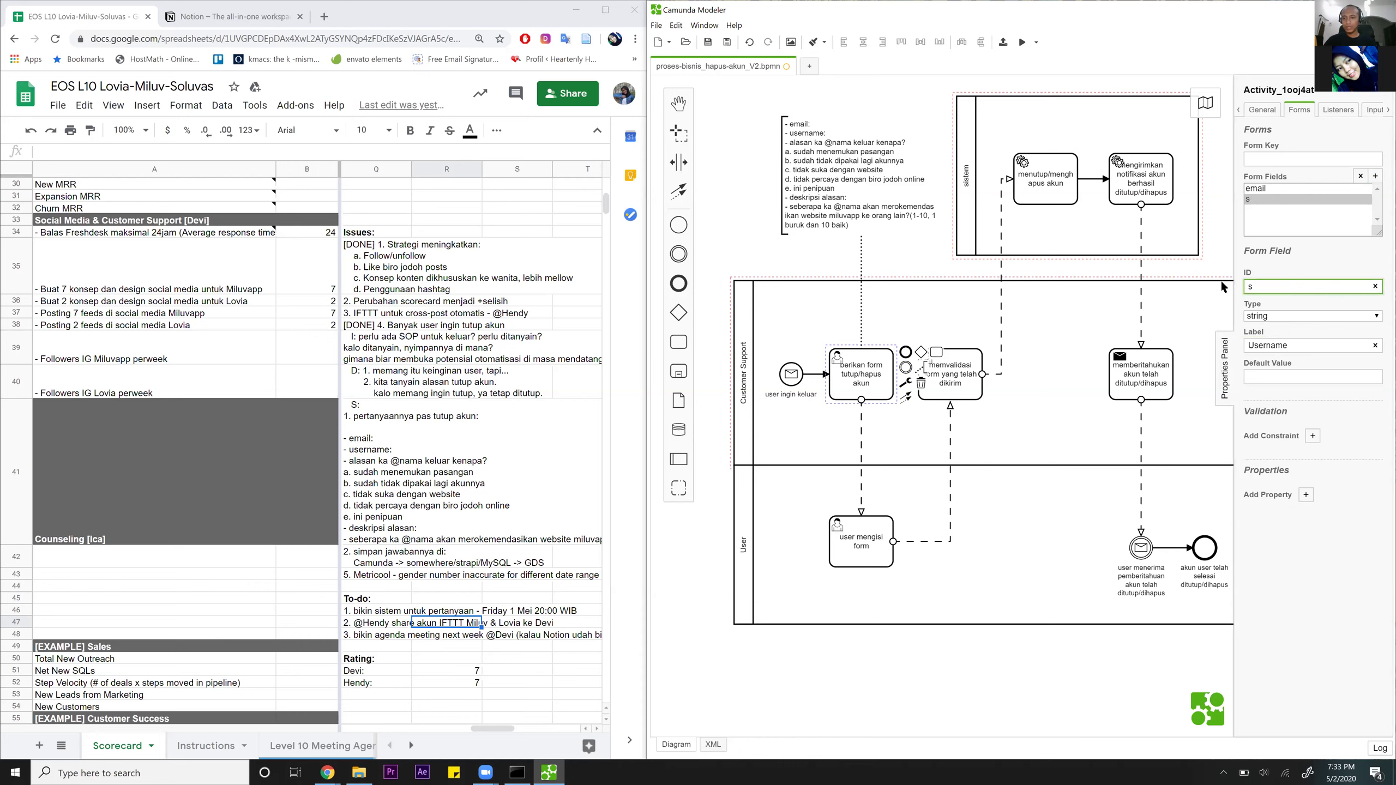
{"action": "type", "text": "lug"}
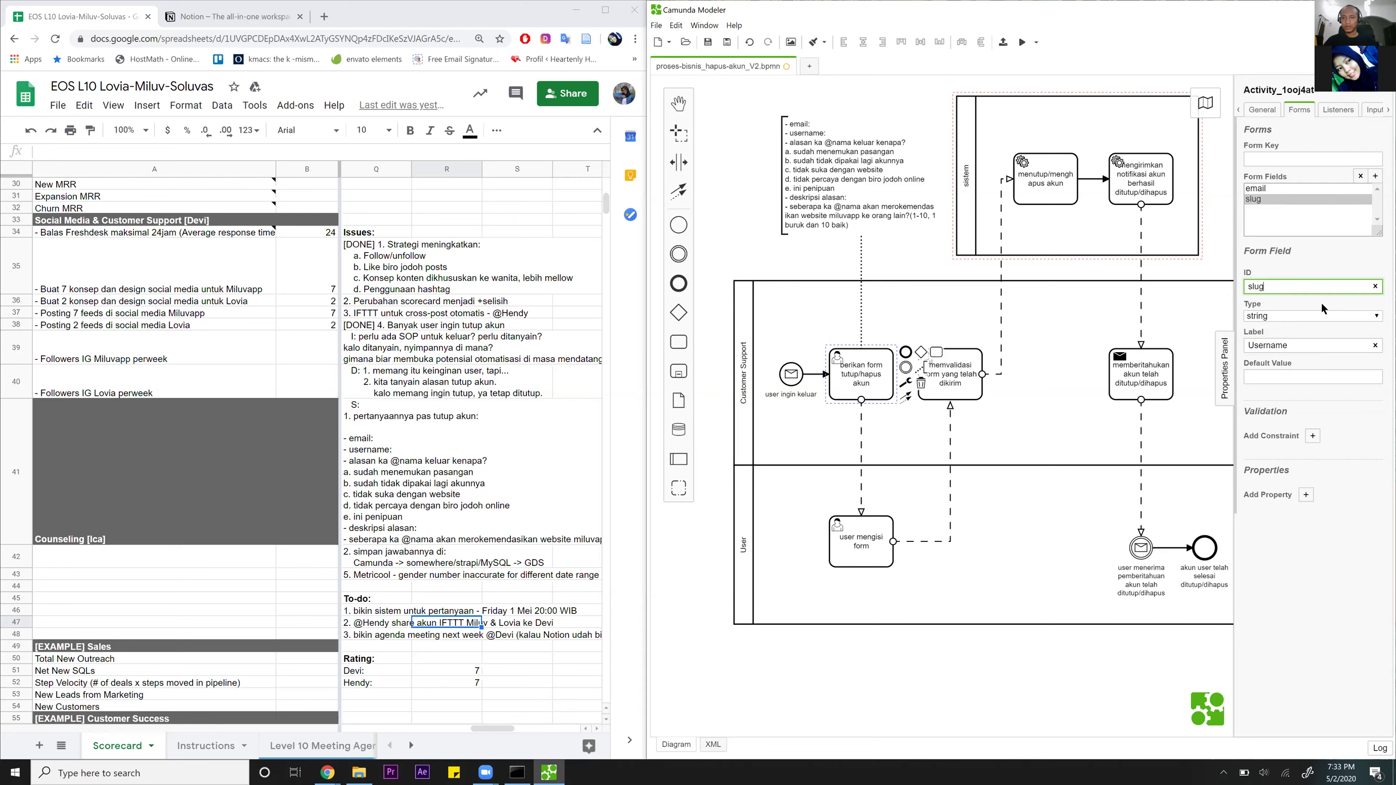
Add a third form field to the task and set its ID to "reason".
{"action": "left_click", "coordinate": [1375, 177]}
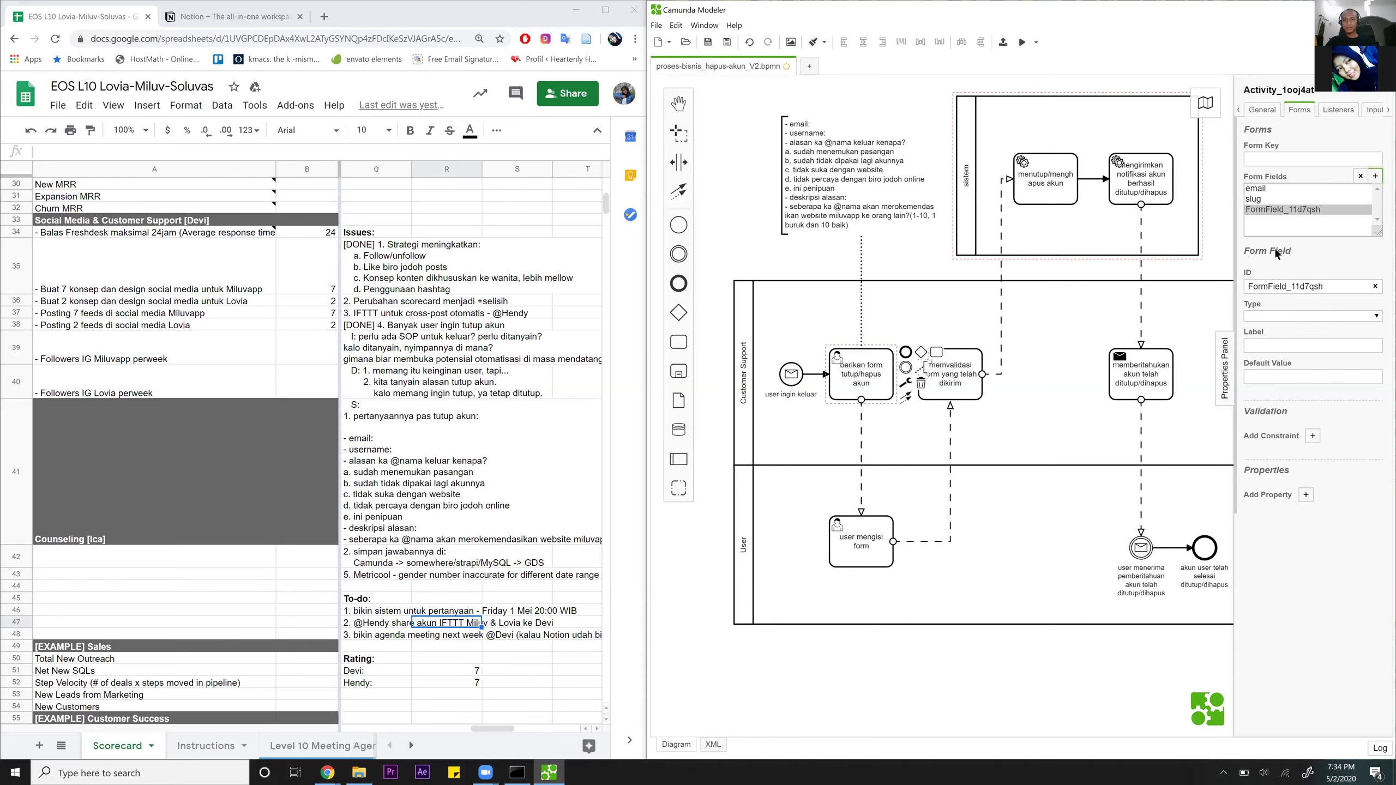
{"action": "left_click_drag", "start_coordinate": [1345, 283], "coordinate": [1234, 287]}
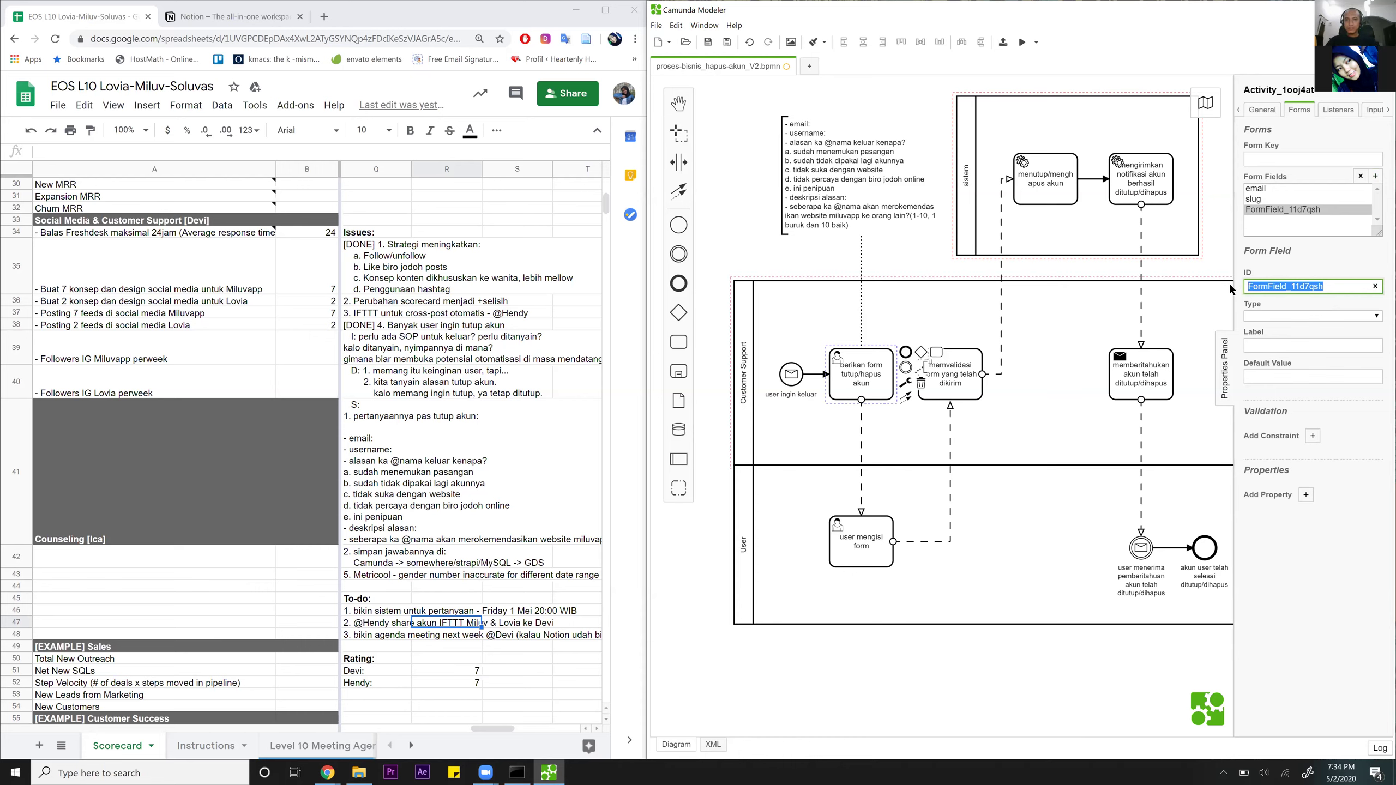
{"action": "type", "text": "alas"}
{"action": "key", "text": "BackSpace"}
{"action": "key", "text": "BackSpace"}
{"action": "key", "text": "BackSpace"}
{"action": "key", "text": "BackSpace"}
{"action": "type", "text": "de"}
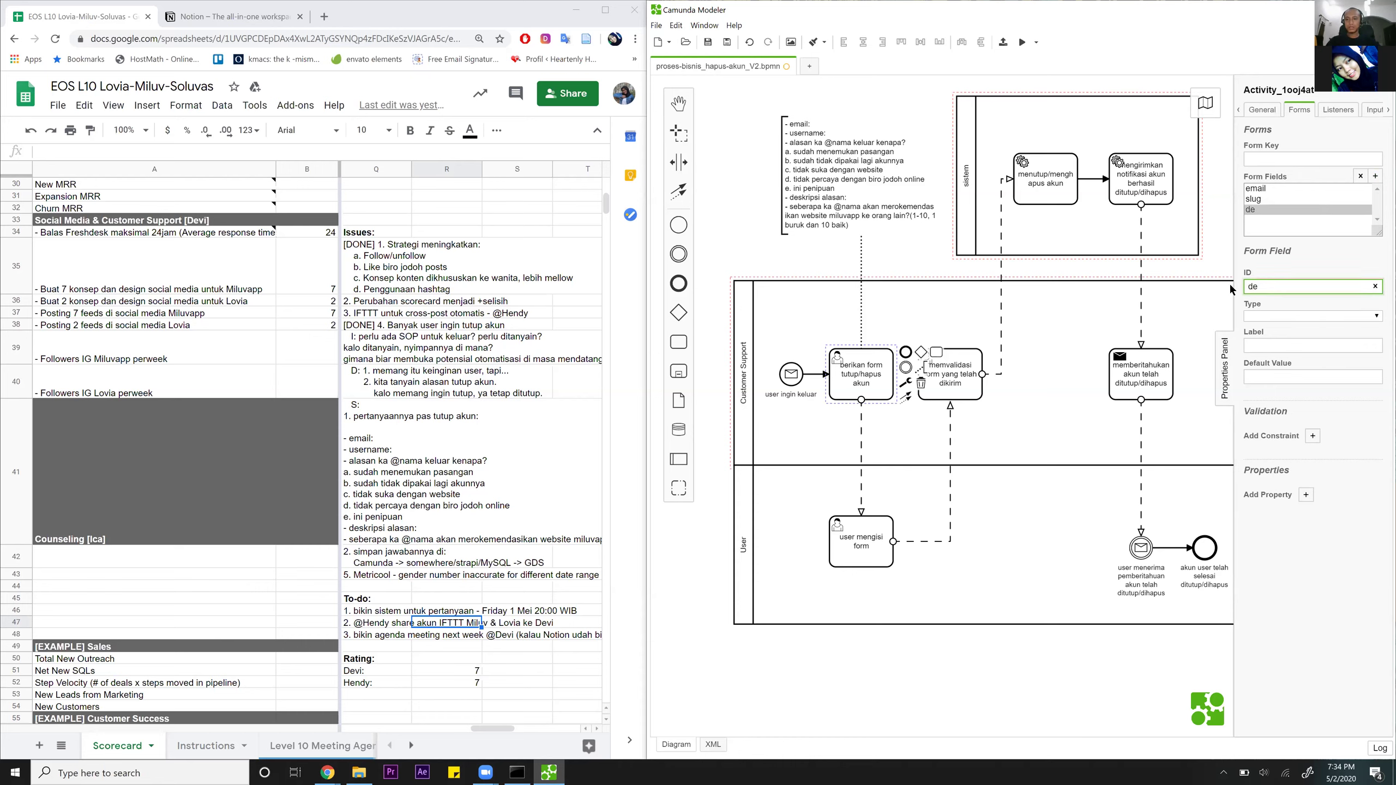
{"action": "type", "text": "scription"}
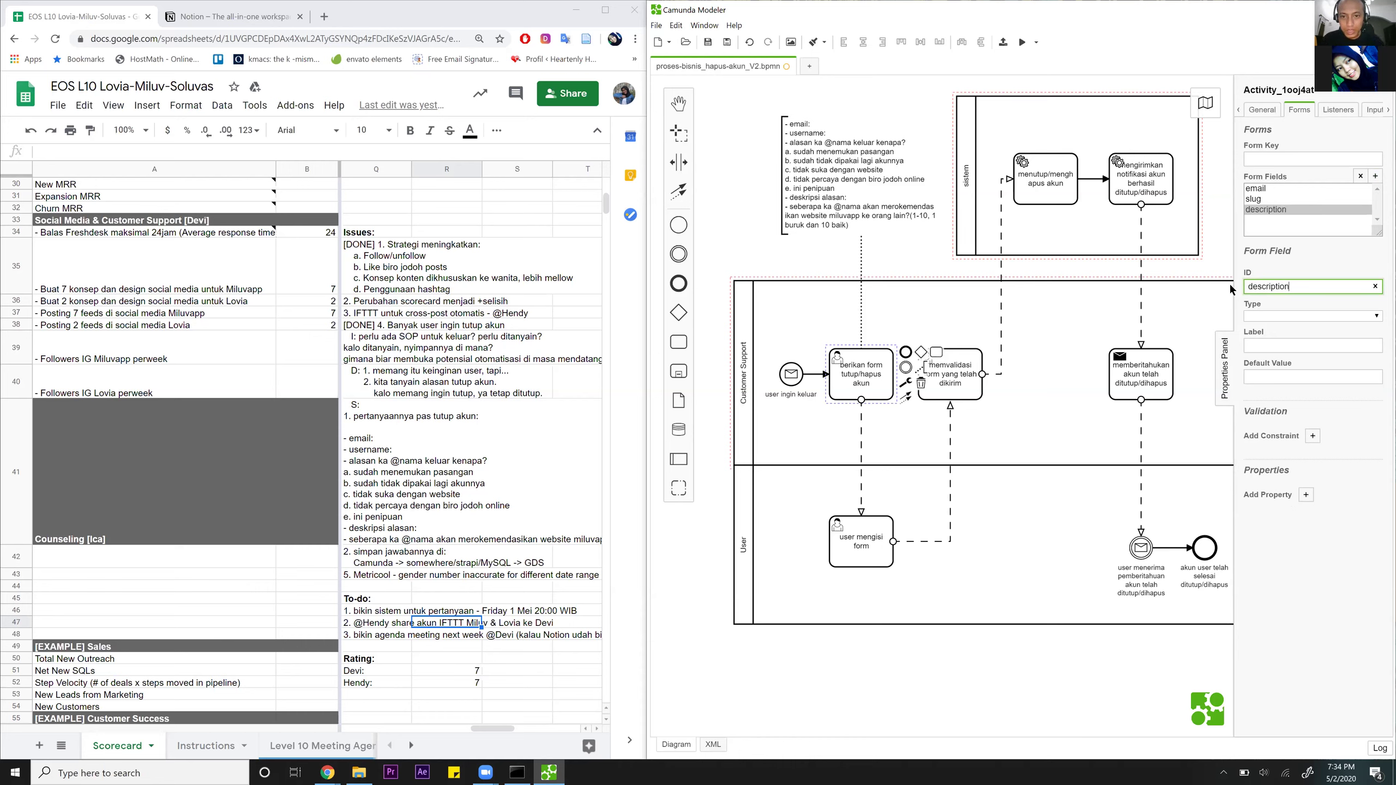
{"action": "key", "text": "ctrl+a"}
{"action": "type", "text": "reason"}
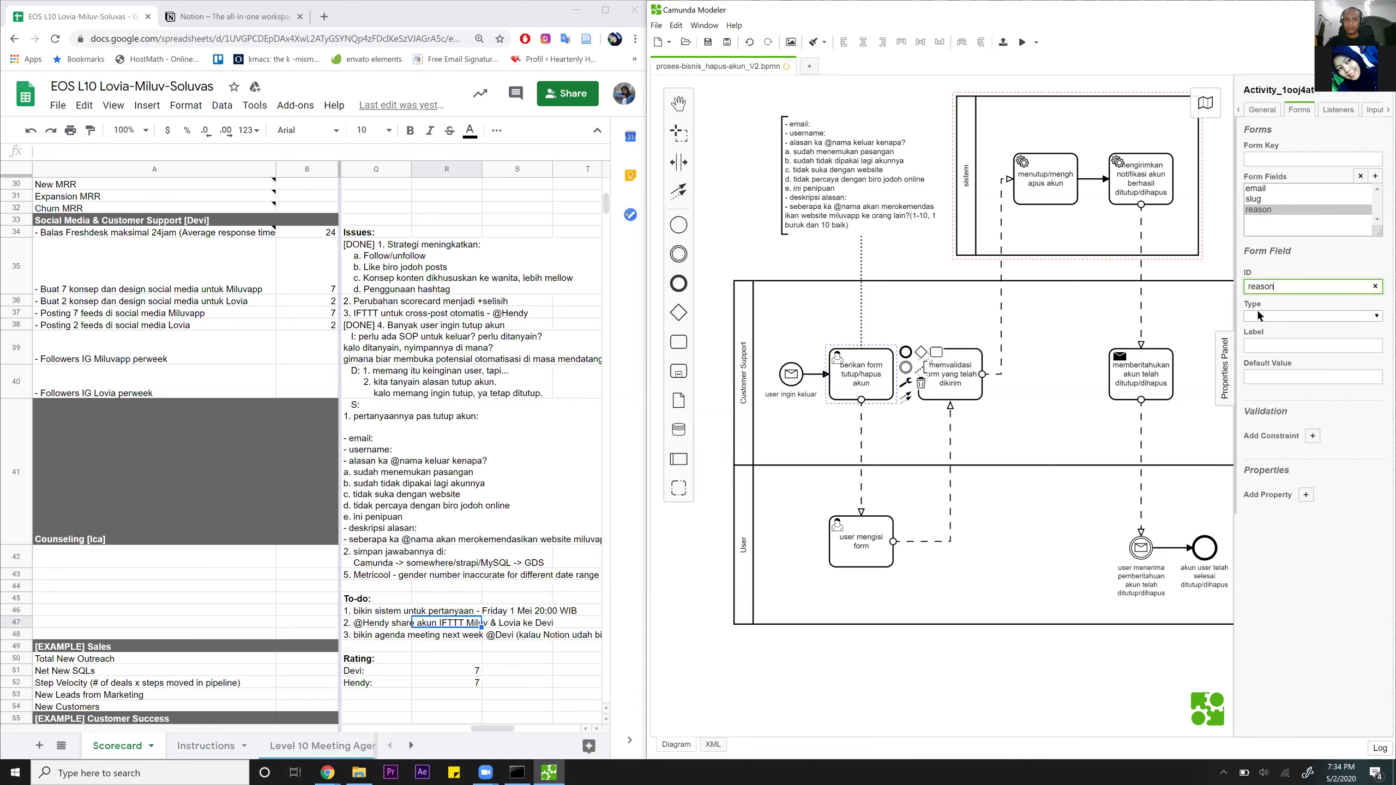
Set the reason form field's type to enum and its label to "Alasan".
{"action": "left_click", "coordinate": [1263, 315]}
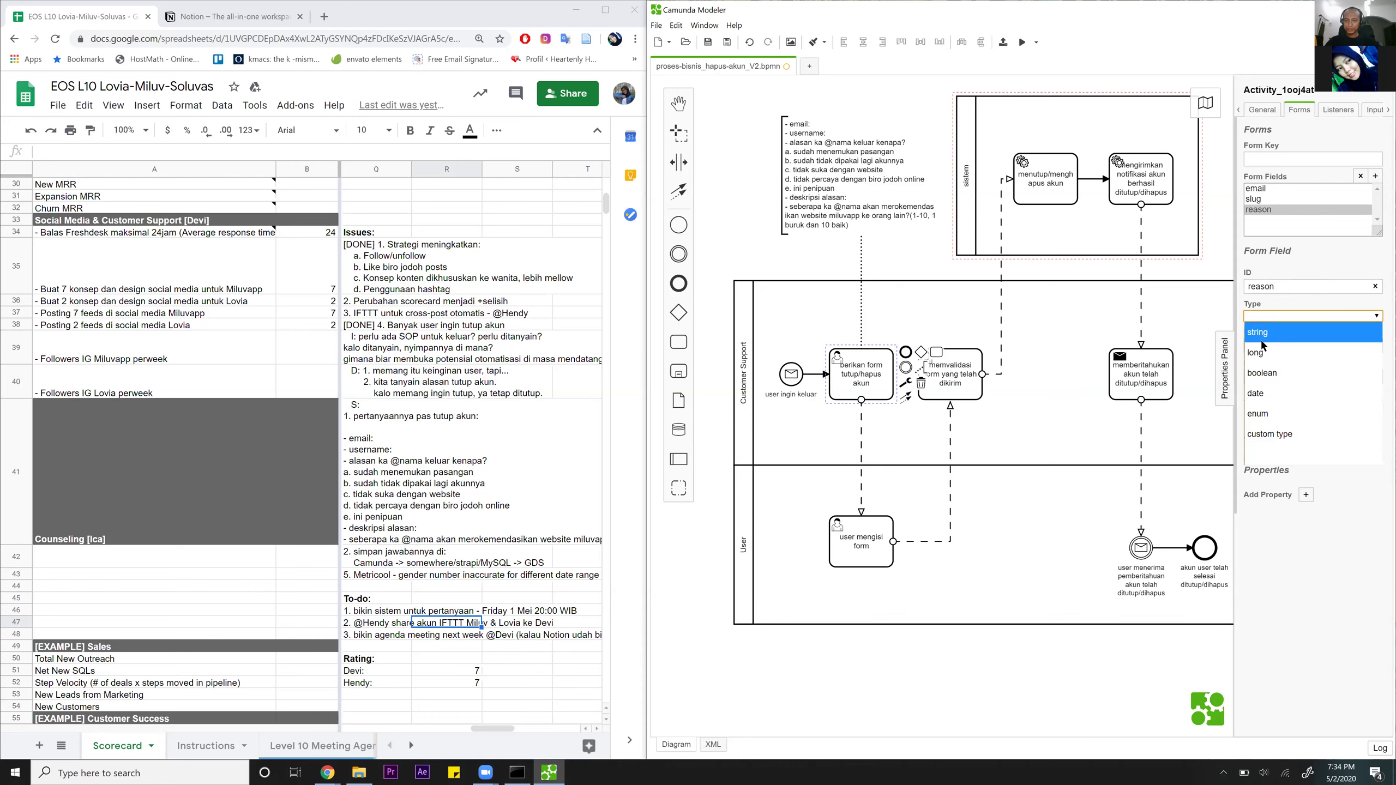
{"action": "left_click", "coordinate": [1287, 432]}
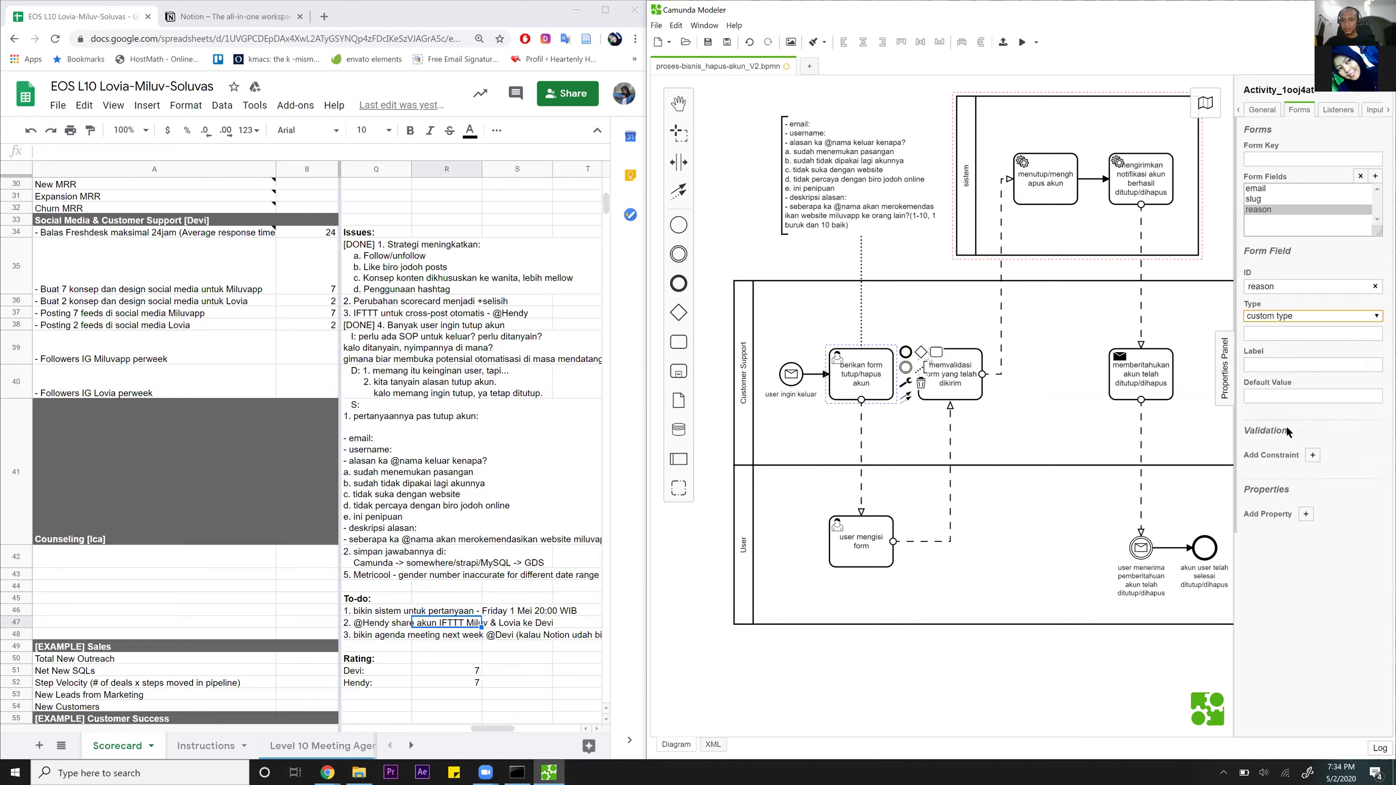
{"action": "left_click", "coordinate": [1311, 316]}
{"action": "left_click", "coordinate": [1280, 412]}
{"action": "left_click", "coordinate": [1267, 350]}
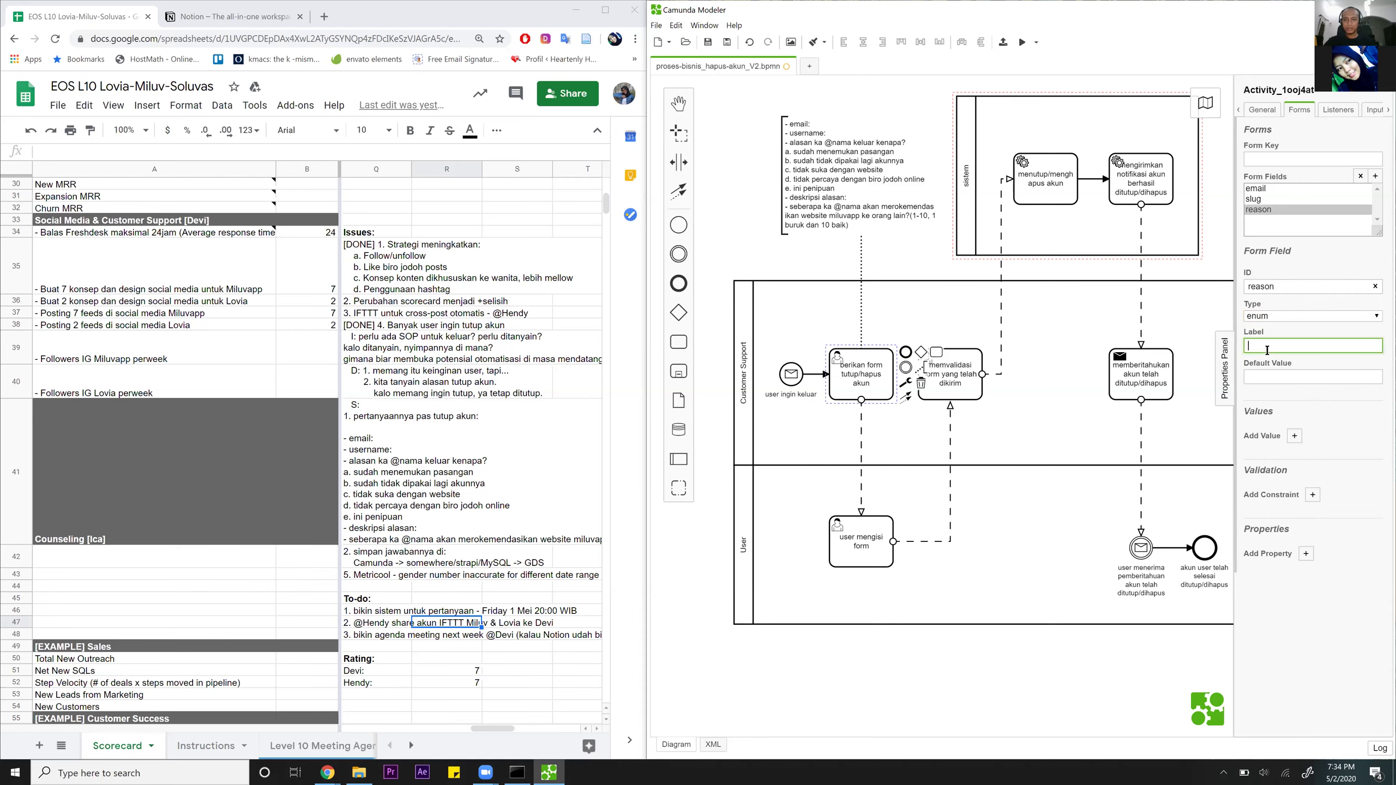
{"action": "type", "text": "Reason"}
{"action": "left_click", "coordinate": [1294, 436]}
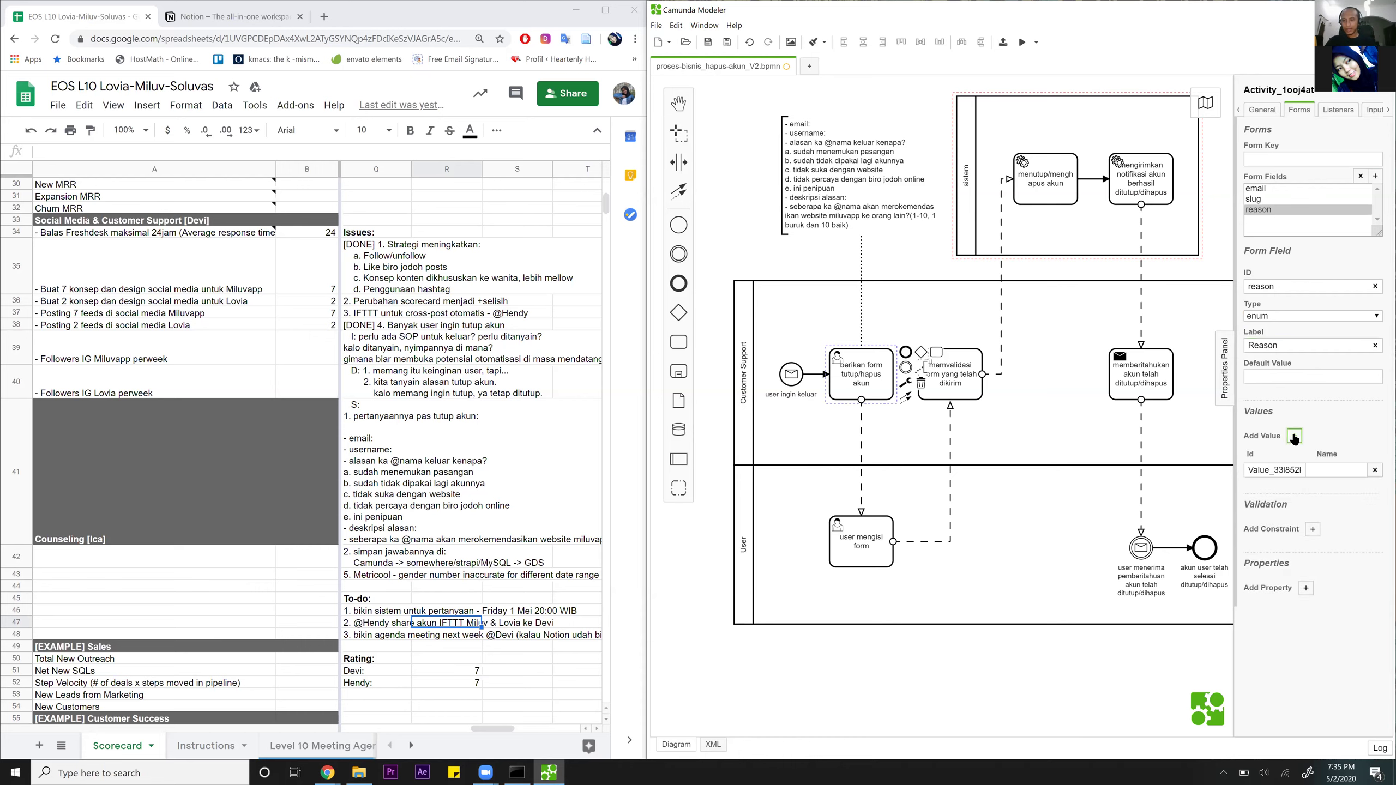
{"action": "left_click", "coordinate": [1374, 470]}
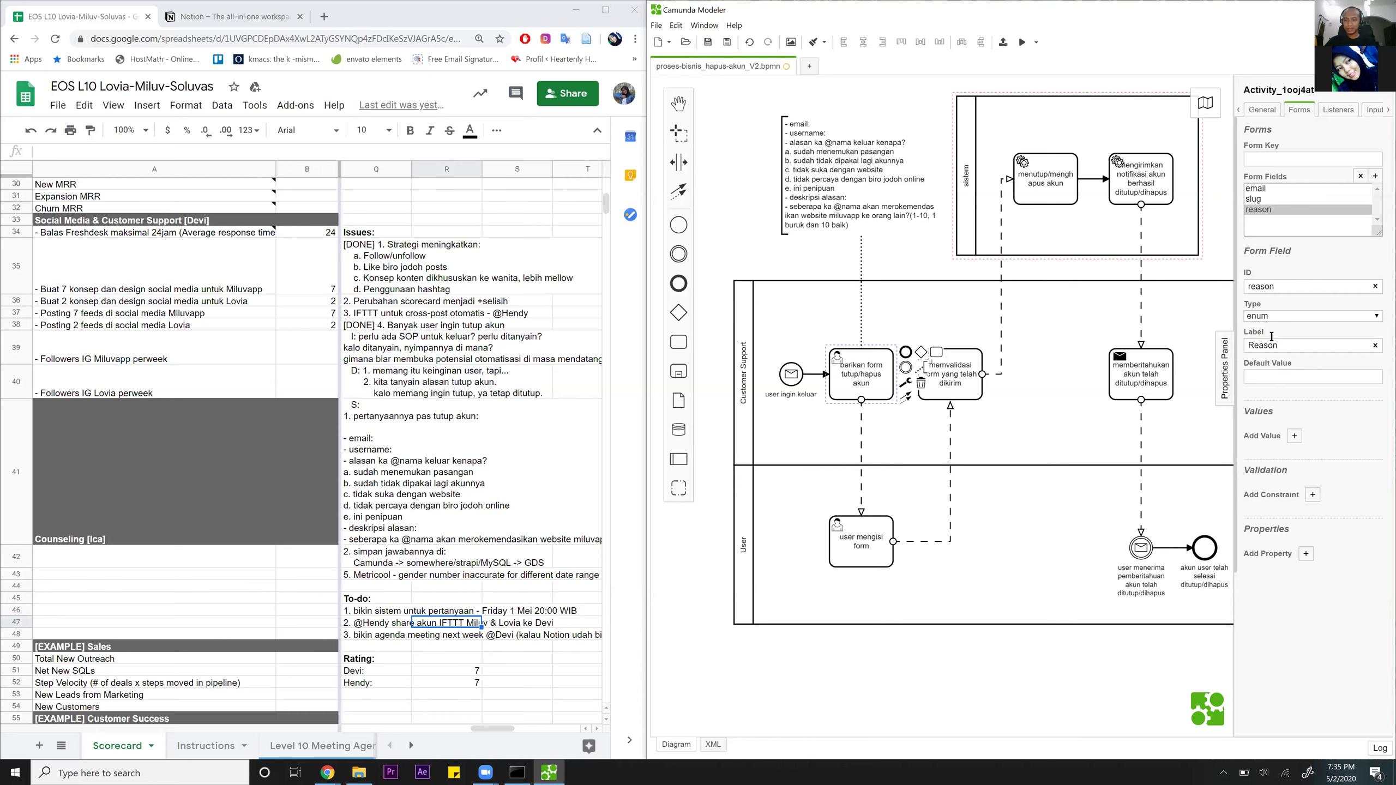
{"action": "double_click", "coordinate": [1282, 343]}
{"action": "type", "text": "Alasan"}
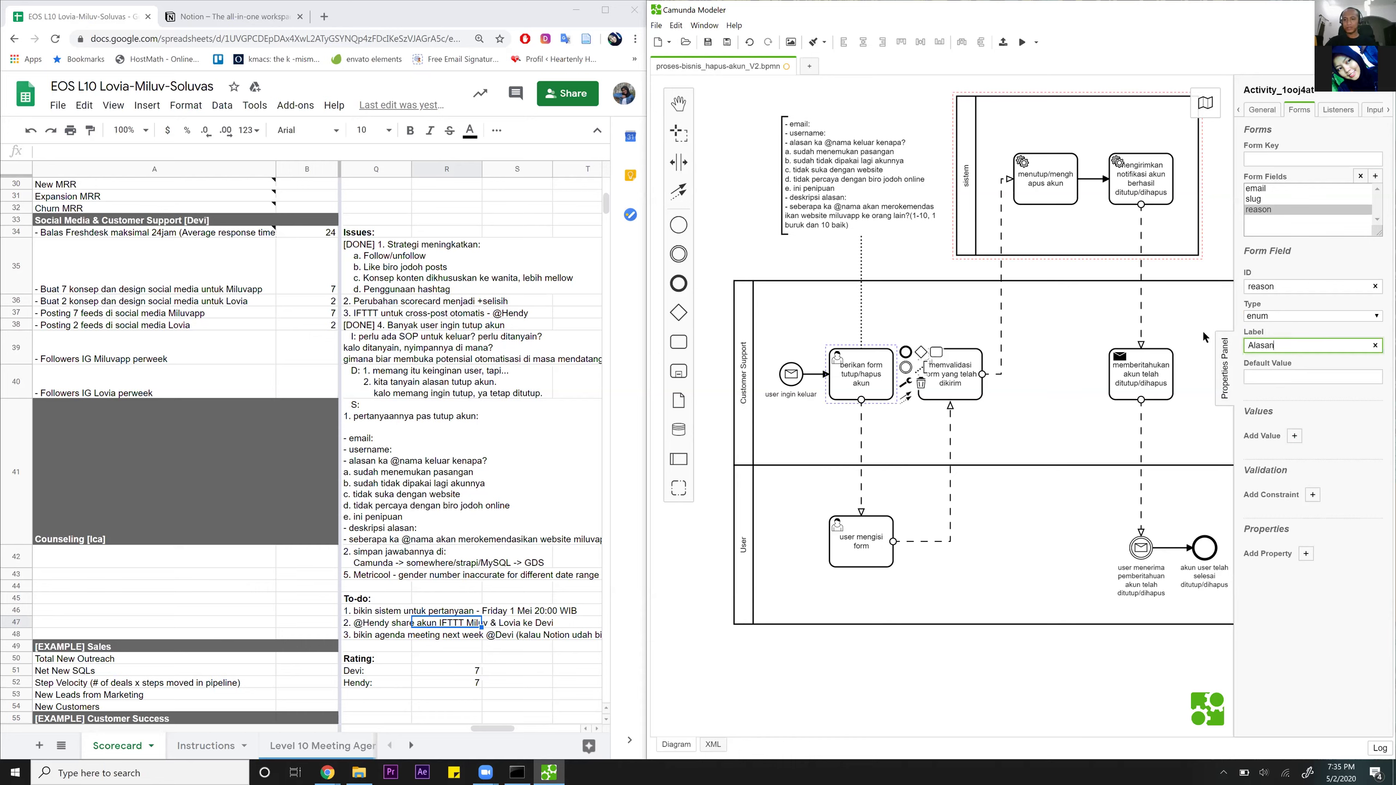
Add an enum value to the reason field and set its ID to "has_partner".
{"action": "left_click", "coordinate": [1295, 436]}
{"action": "left_click", "coordinate": [1276, 469]}
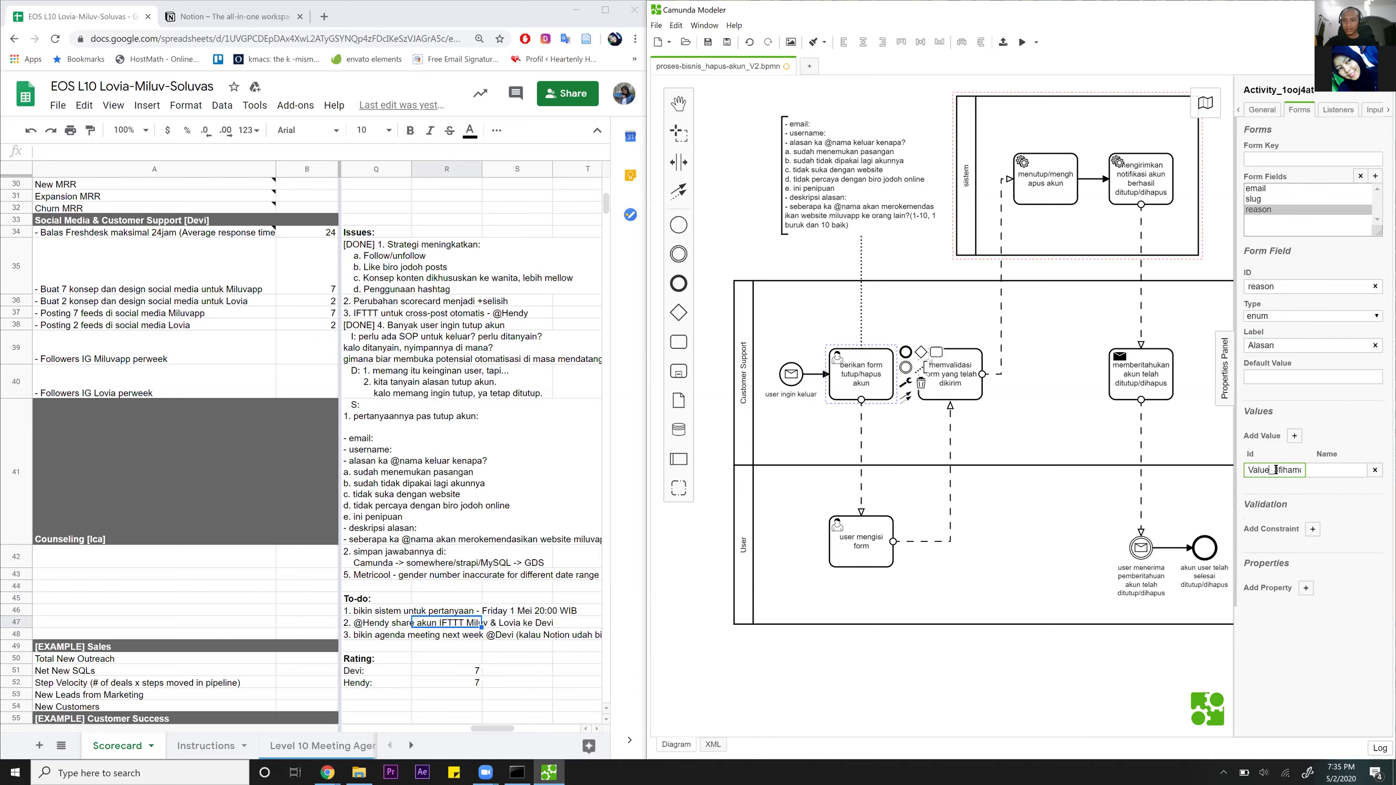
{"action": "double_click", "coordinate": [1276, 469]}
{"action": "type", "text": "reason"}
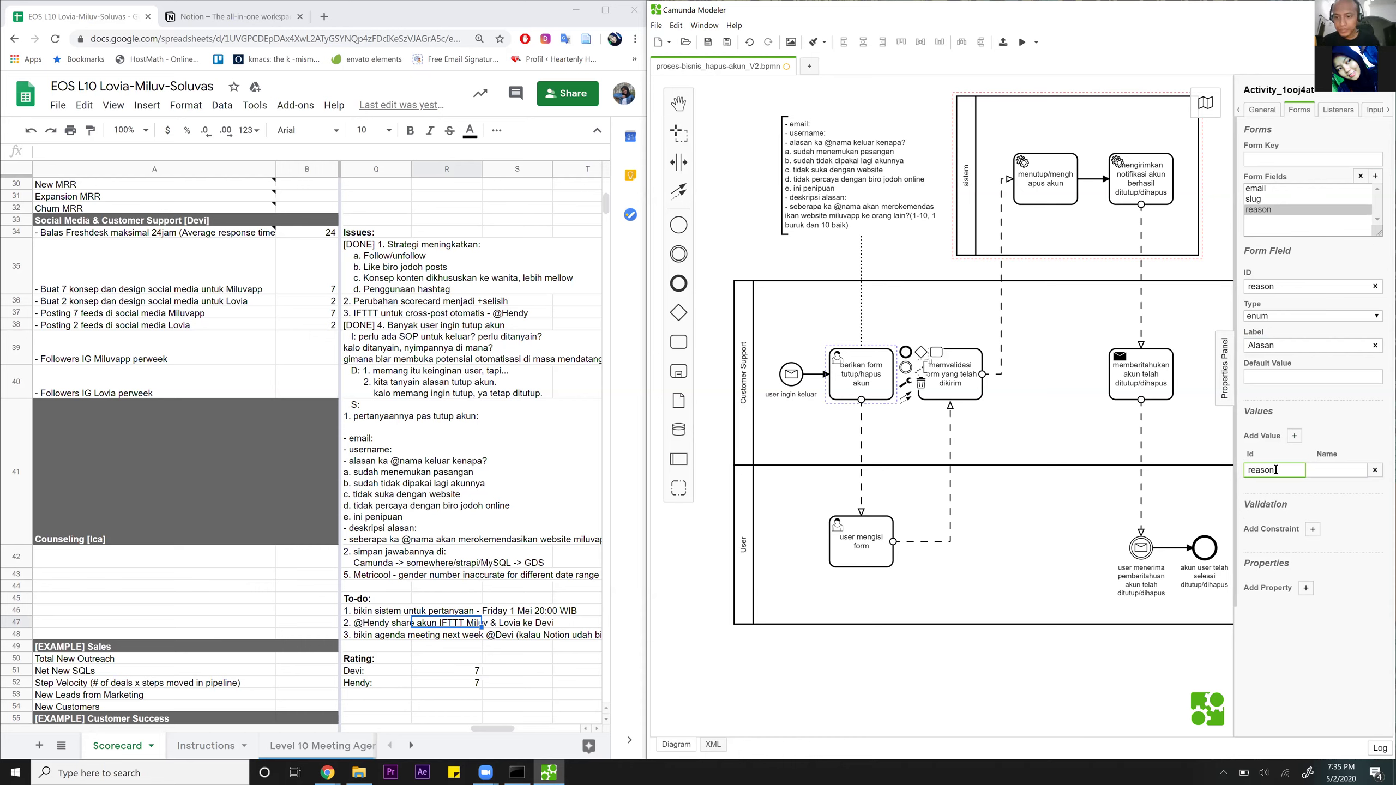
{"action": "type", "text": "-1"}
{"action": "left_click", "coordinate": [1341, 470]}
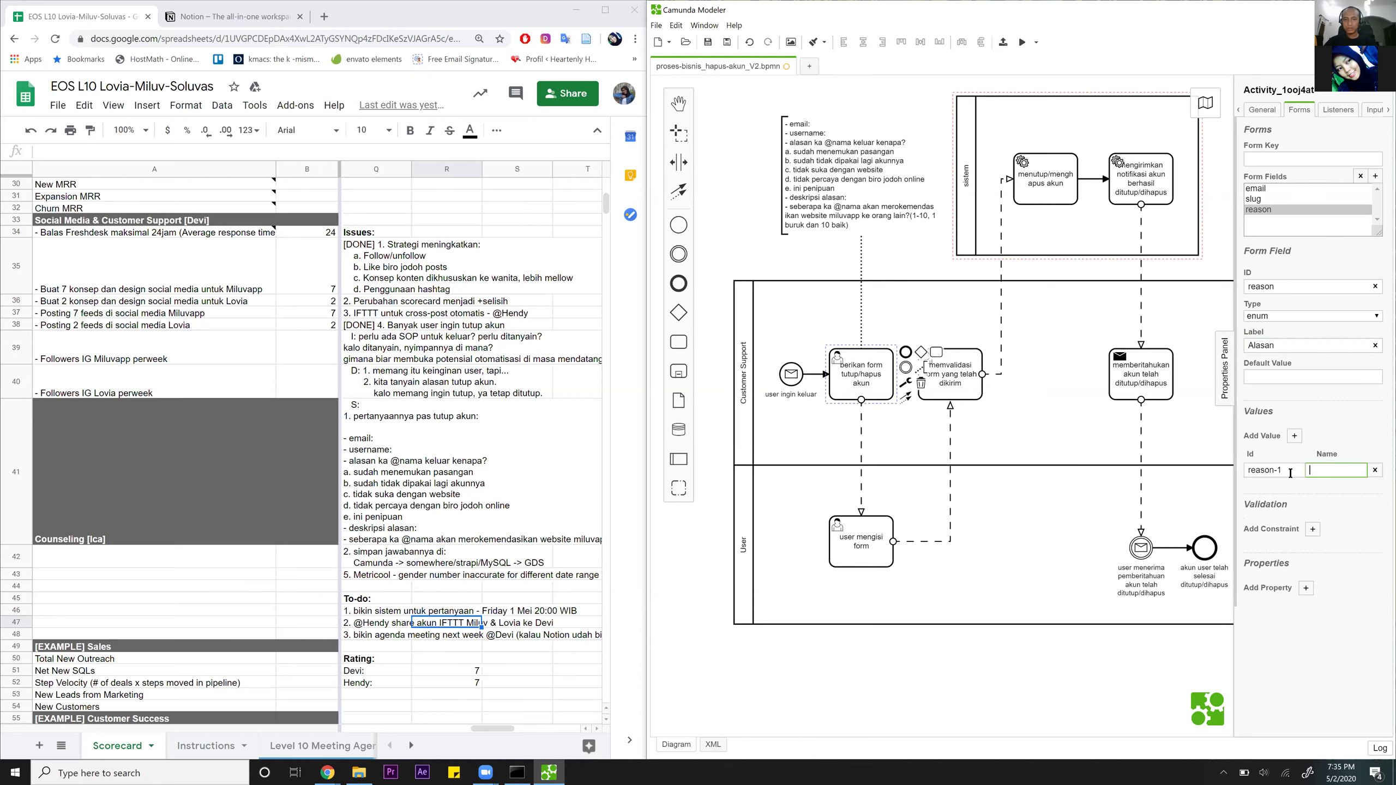
{"action": "left_click", "coordinate": [1287, 470]}
{"action": "key", "text": "ctrl+a"}
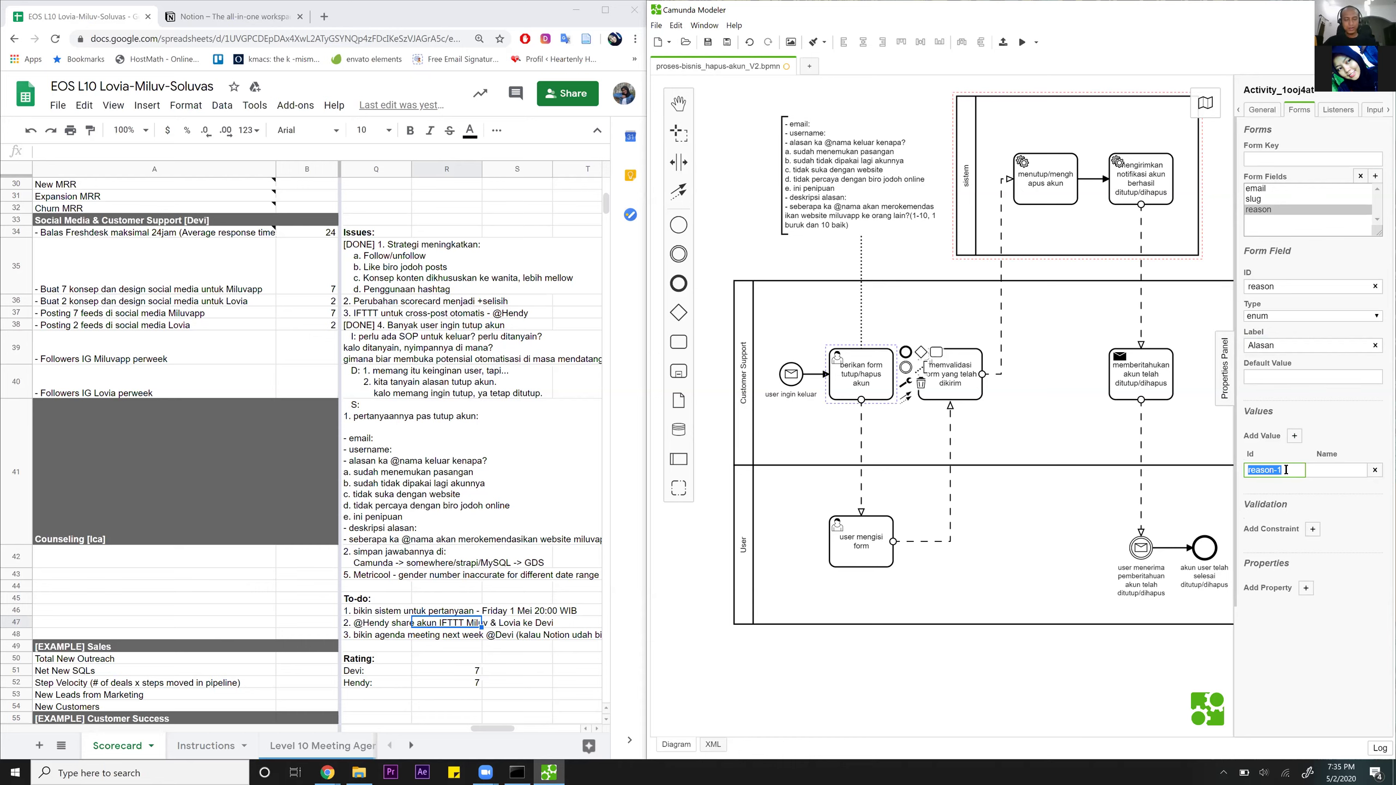
{"action": "type", "text": "have_partner"}
{"action": "left_click", "coordinate": [1325, 472]}
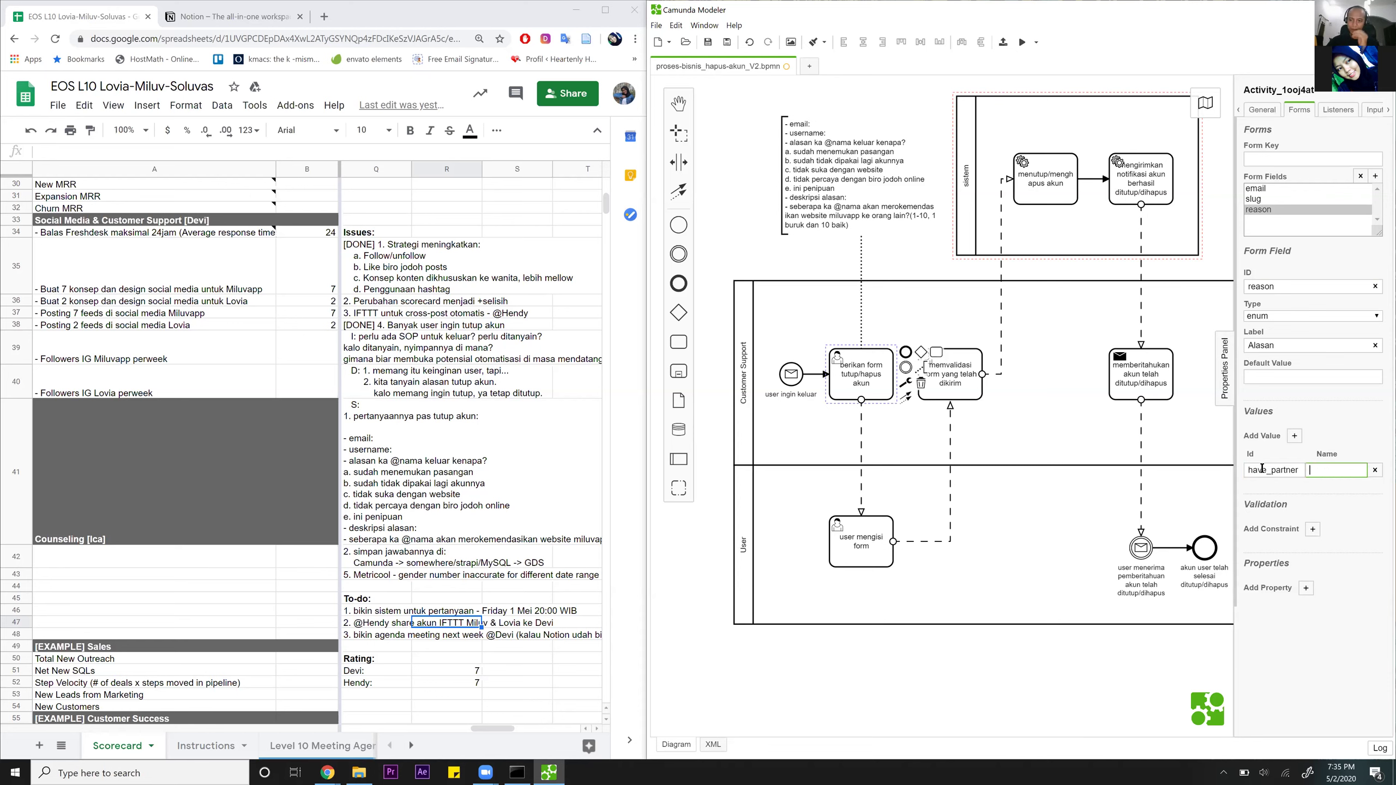
{"action": "left_click_drag", "start_coordinate": [1266, 469], "coordinate": [1257, 469]}
{"action": "type", "text": "s"}
Name the has_partner value "Sudah menemukan pasangan".
{"action": "left_click", "coordinate": [1333, 473]}
{"action": "type", "text": "Sudah"}
{"action": "type", "text": " menemukan"}
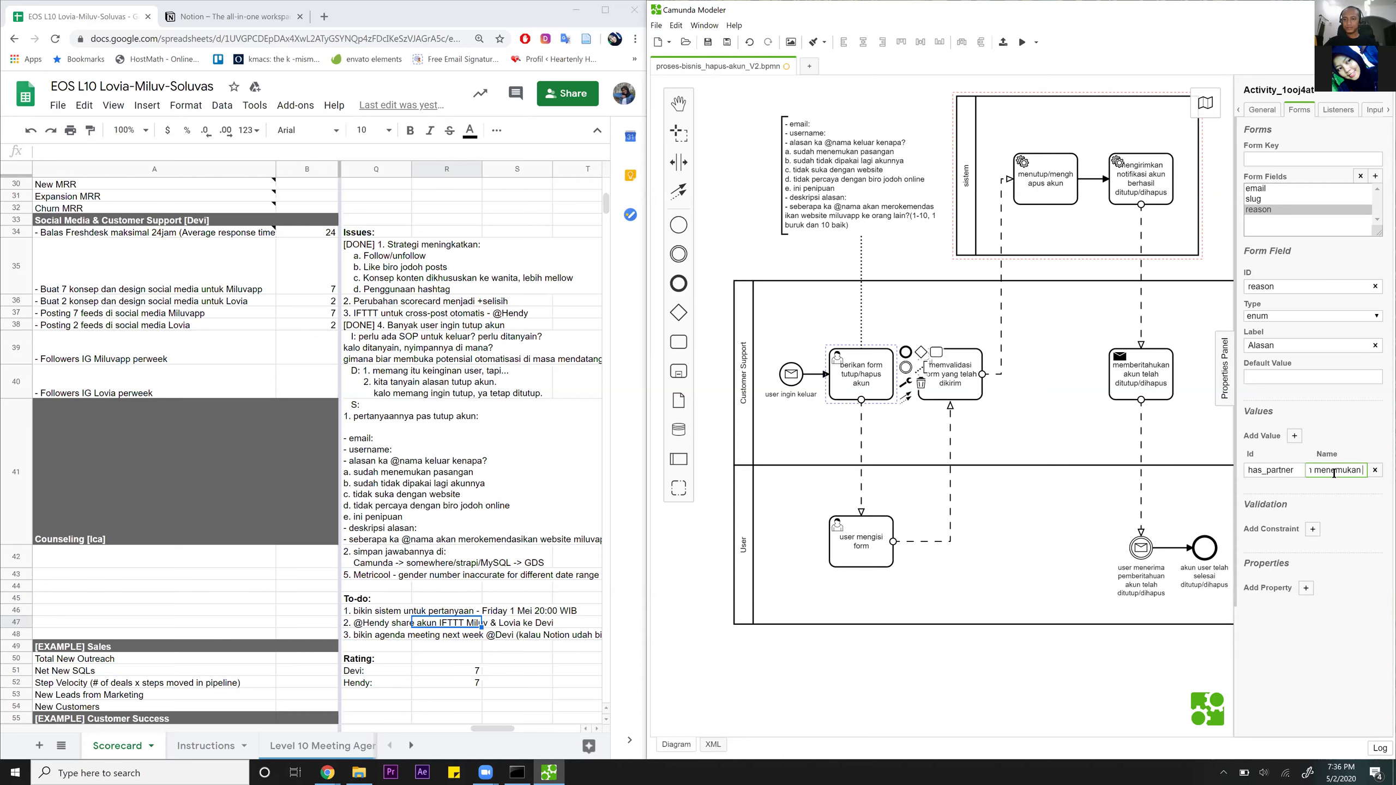
{"action": "type", "text": " pasangan"}
Add a second value to the reason field and correct the spelling of "pasangan" in the has_partner value's name.
{"action": "left_click", "coordinate": [1294, 435]}
{"action": "left_click", "coordinate": [1275, 486]}
{"action": "double_click", "coordinate": [1275, 487]}
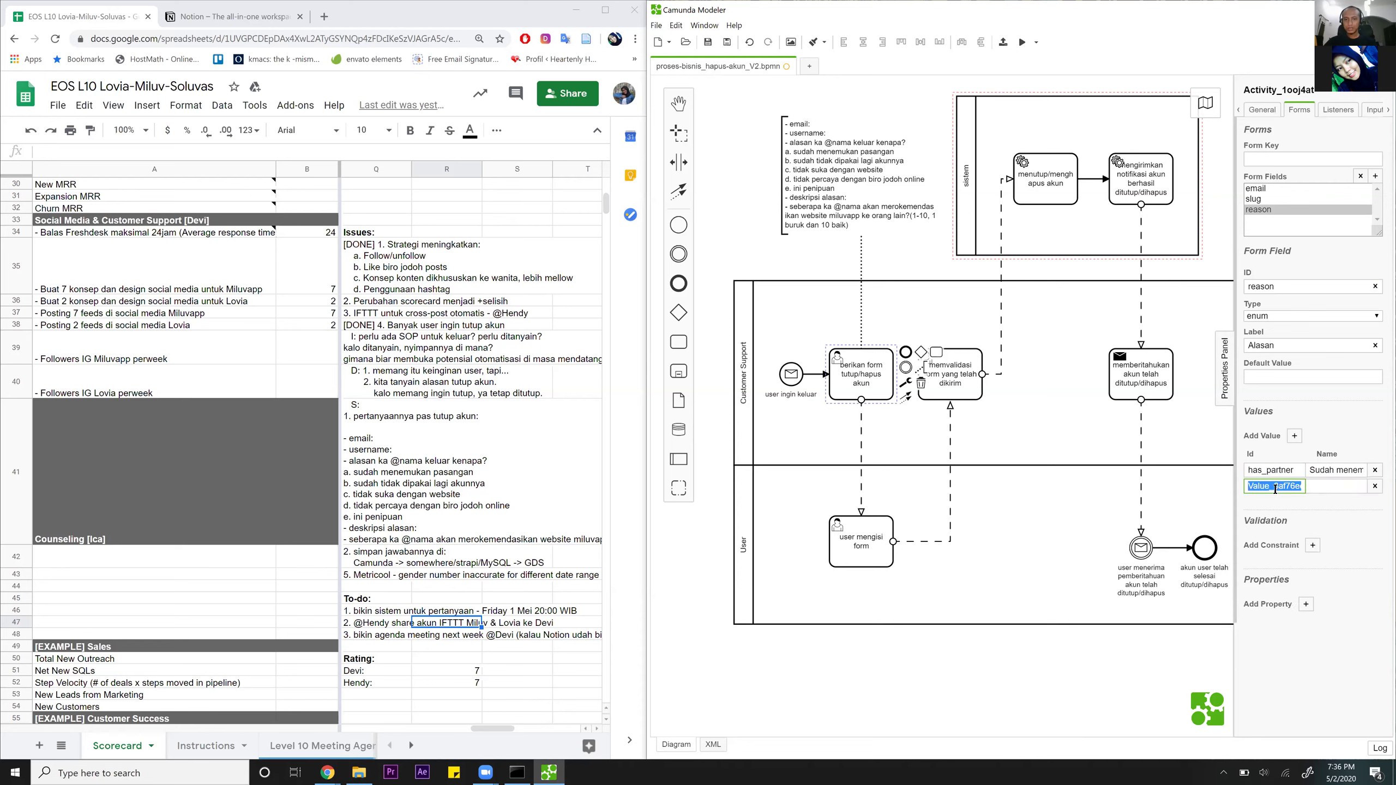
{"action": "left_click", "coordinate": [1347, 468]}
{"action": "key", "text": "Right"}
{"action": "key", "text": "Right"}
{"action": "key", "text": "Right"}
{"action": "key", "text": "Right"}
{"action": "key", "text": "Right"}
{"action": "key", "text": "Right"}
{"action": "key", "text": "Right"}
{"action": "key", "text": "Right"}
{"action": "key", "text": "Right"}
{"action": "key", "text": "Right"}
{"action": "key", "text": "Right"}
{"action": "key", "text": "Right"}
{"action": "key", "text": "Right"}
{"action": "key", "text": "Right"}
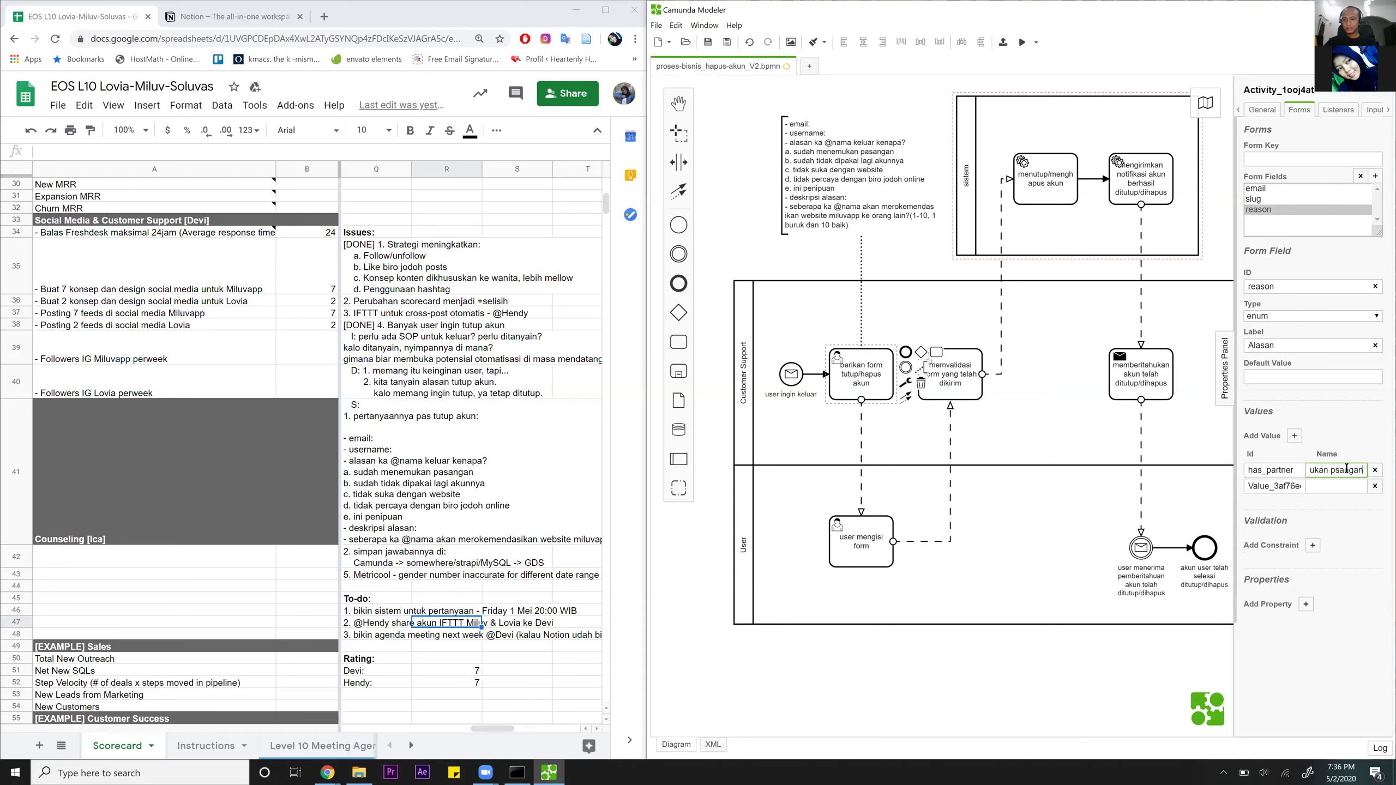
{"action": "type", "text": "a"}
Replace the second value's generated ID with one beginning "no_longer_usi".
{"action": "left_click", "coordinate": [1280, 487]}
{"action": "double_click", "coordinate": [1281, 487]}
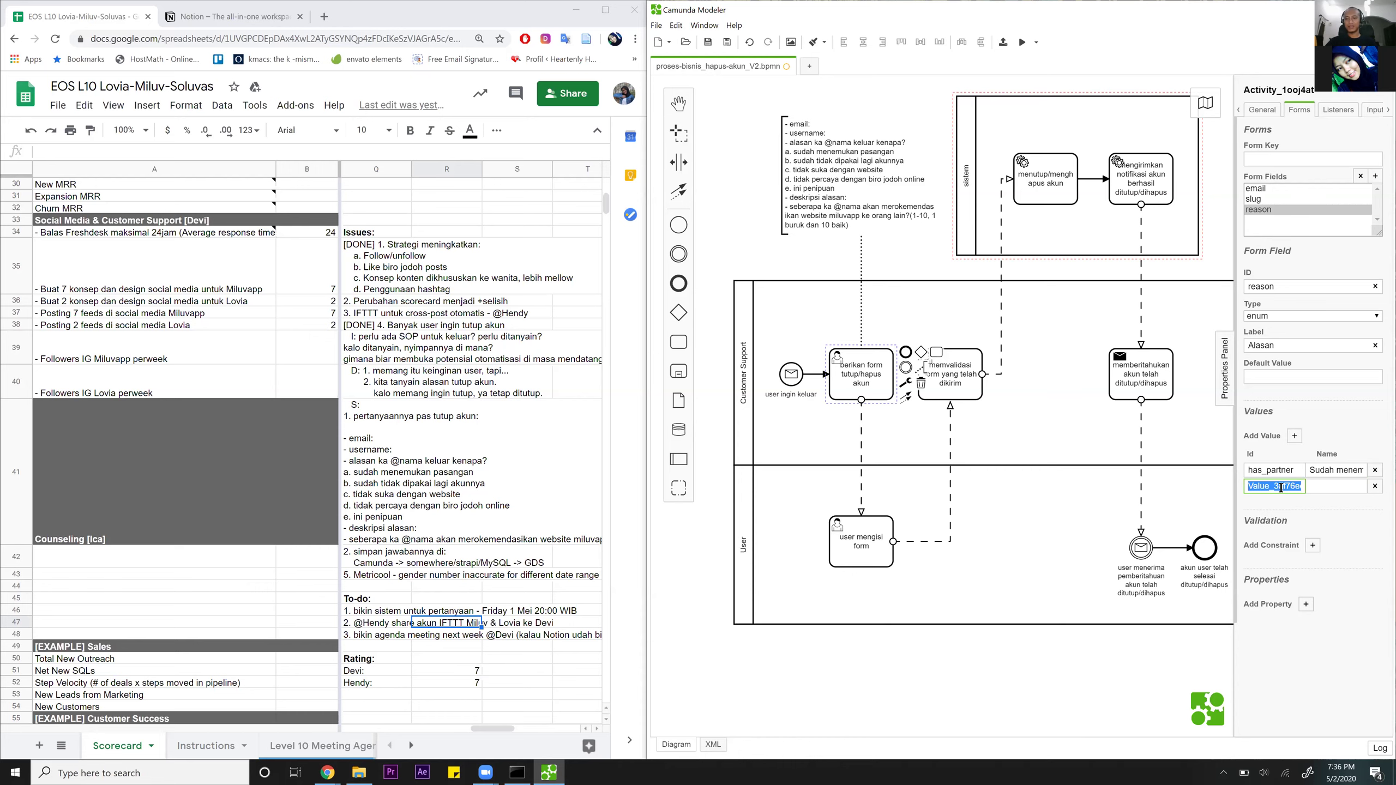
{"action": "key", "text": "BackSpace"}
{"action": "type", "text": "no_loner"}
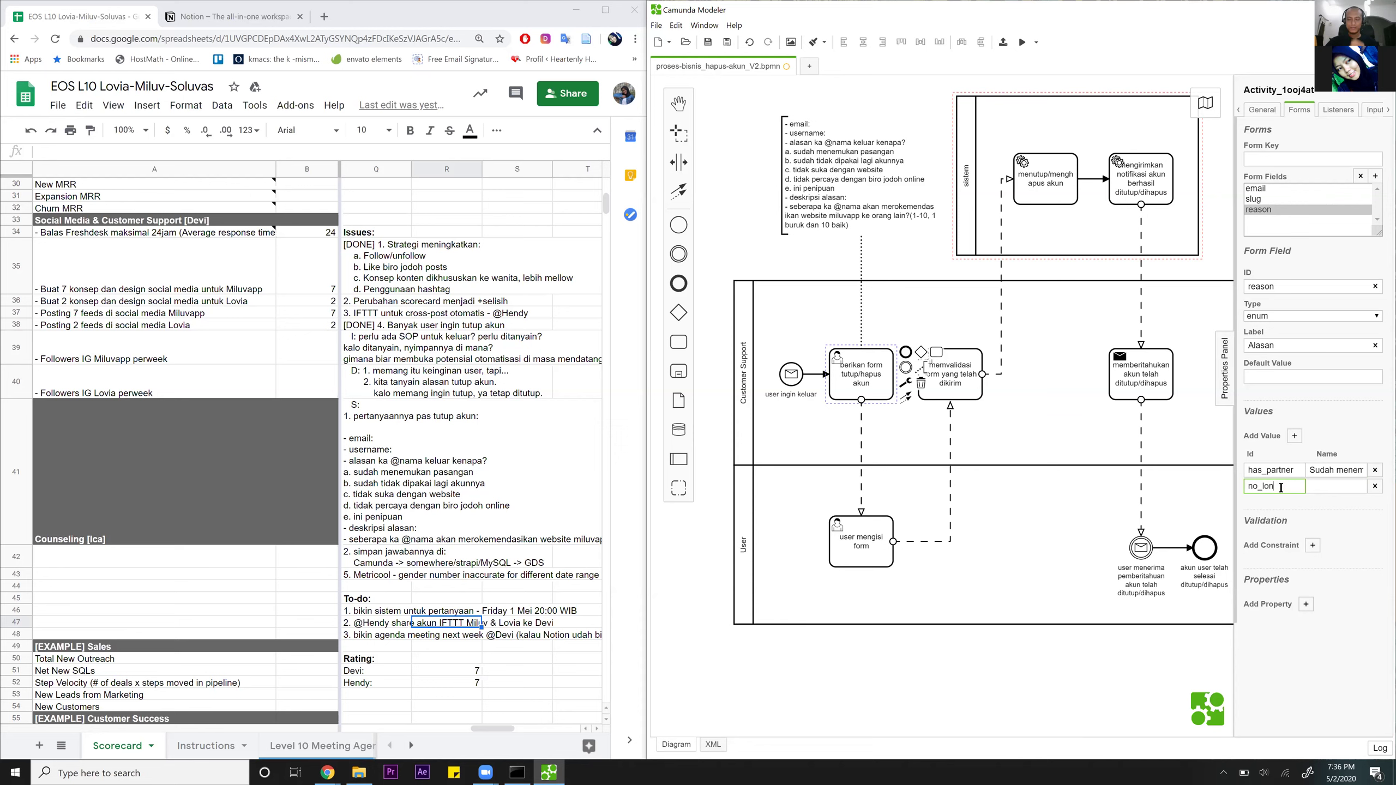
{"action": "key", "text": "Left"}
{"action": "key", "text": "Left"}
{"action": "type", "text": "g"}
{"action": "left_click", "coordinate": [1339, 486]}
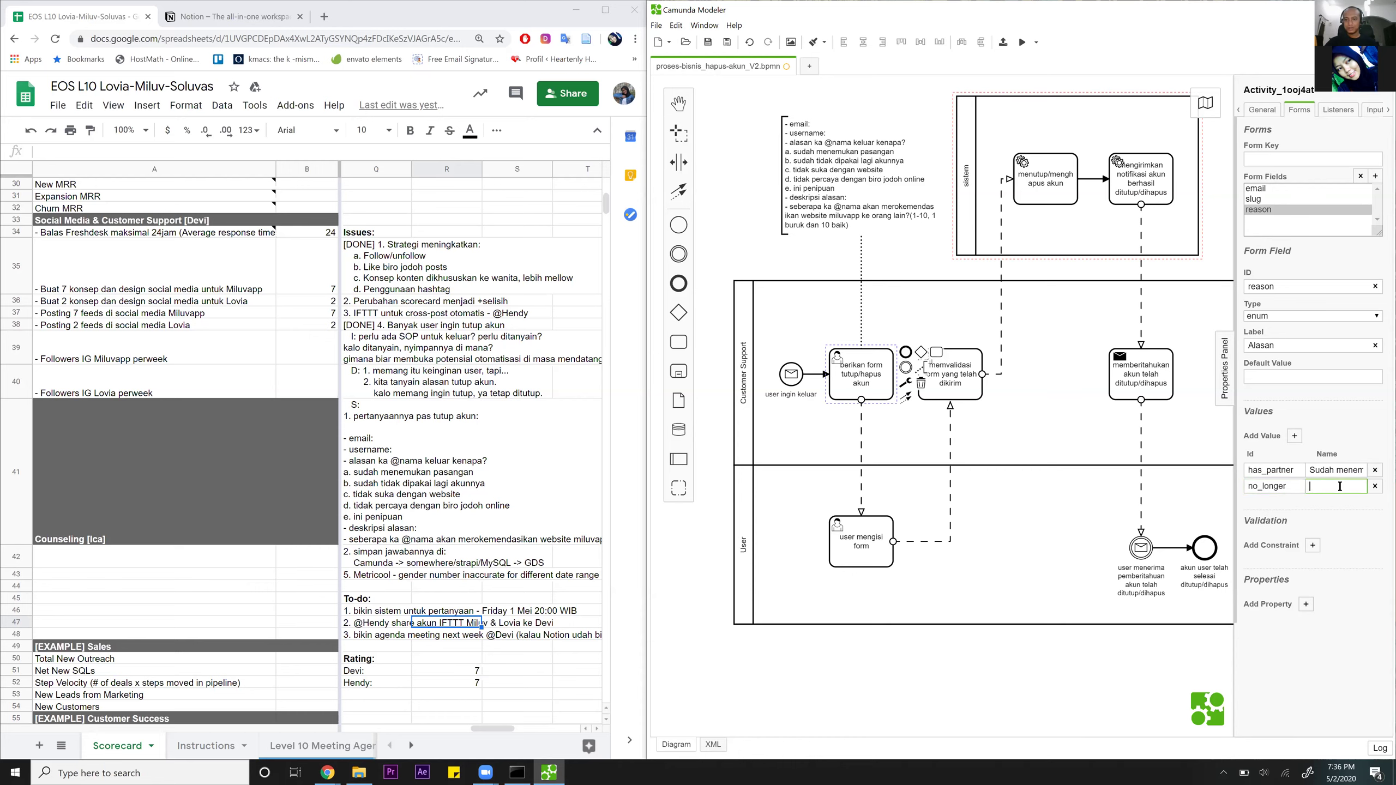
{"action": "left_click", "coordinate": [1297, 493]}
Name the second value of the reason field "Sudah tidak dipakai lagi akunnya".
{"action": "left_click", "coordinate": [1326, 486]}
{"action": "type", "text": "Sud"}
{"action": "type", "text": "ah tidak"}
{"action": "type", "text": "menggun"}
{"action": "type", "text": "akan ak"}
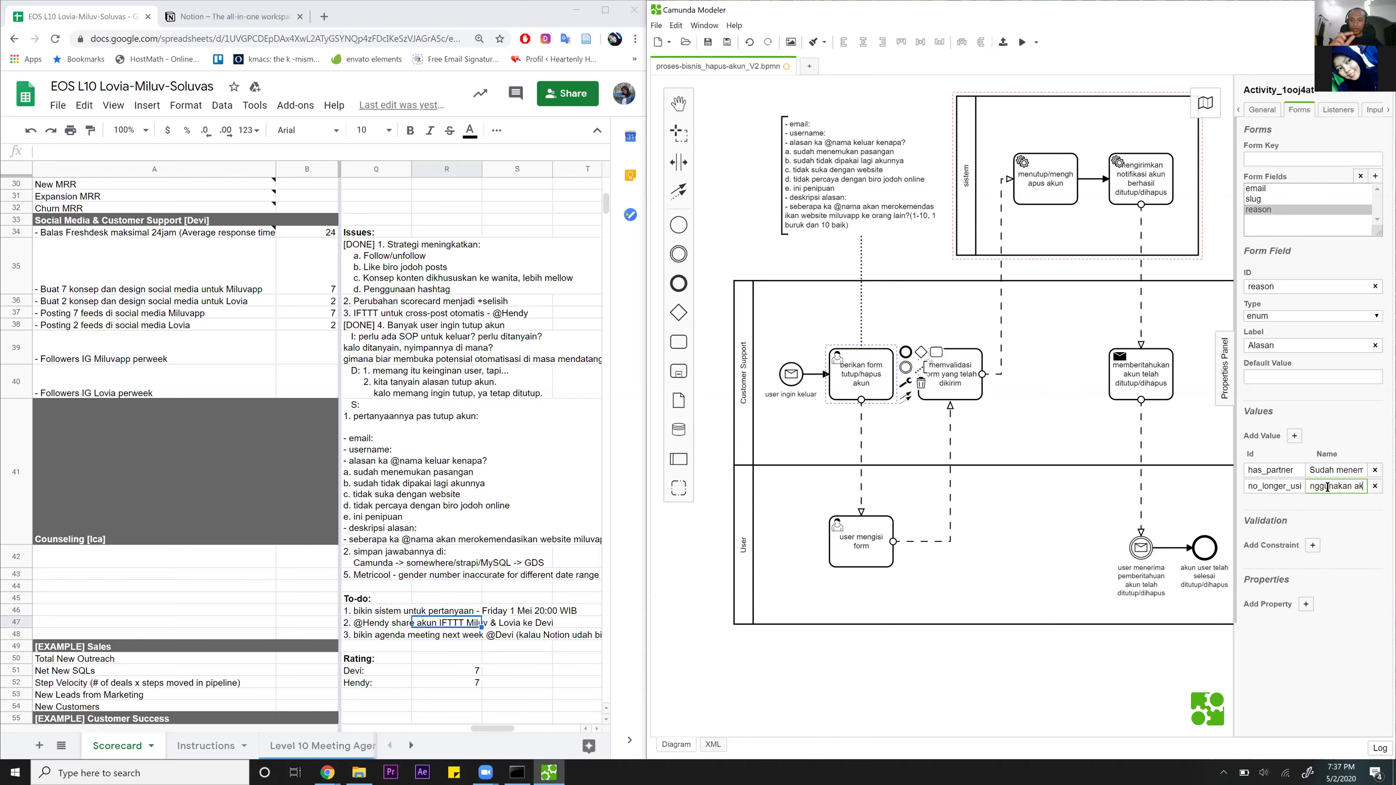
{"action": "key", "text": "shift+Left"}
{"action": "key", "text": "shift+Left"}
{"action": "key", "text": "shift+Left"}
{"action": "key", "text": "shift+Left"}
{"action": "key", "text": "shift+Left"}
{"action": "key", "text": "shift+Left"}
{"action": "key", "text": "shift+Left"}
{"action": "key", "text": "shift+Left"}
{"action": "key", "text": "shift+Left"}
{"action": "key", "text": "shift+Left"}
{"action": "key", "text": "shift+Left"}
{"action": "key", "text": "shift+Left"}
{"action": "key", "text": "shift+Left"}
{"action": "key", "text": "shift+Left"}
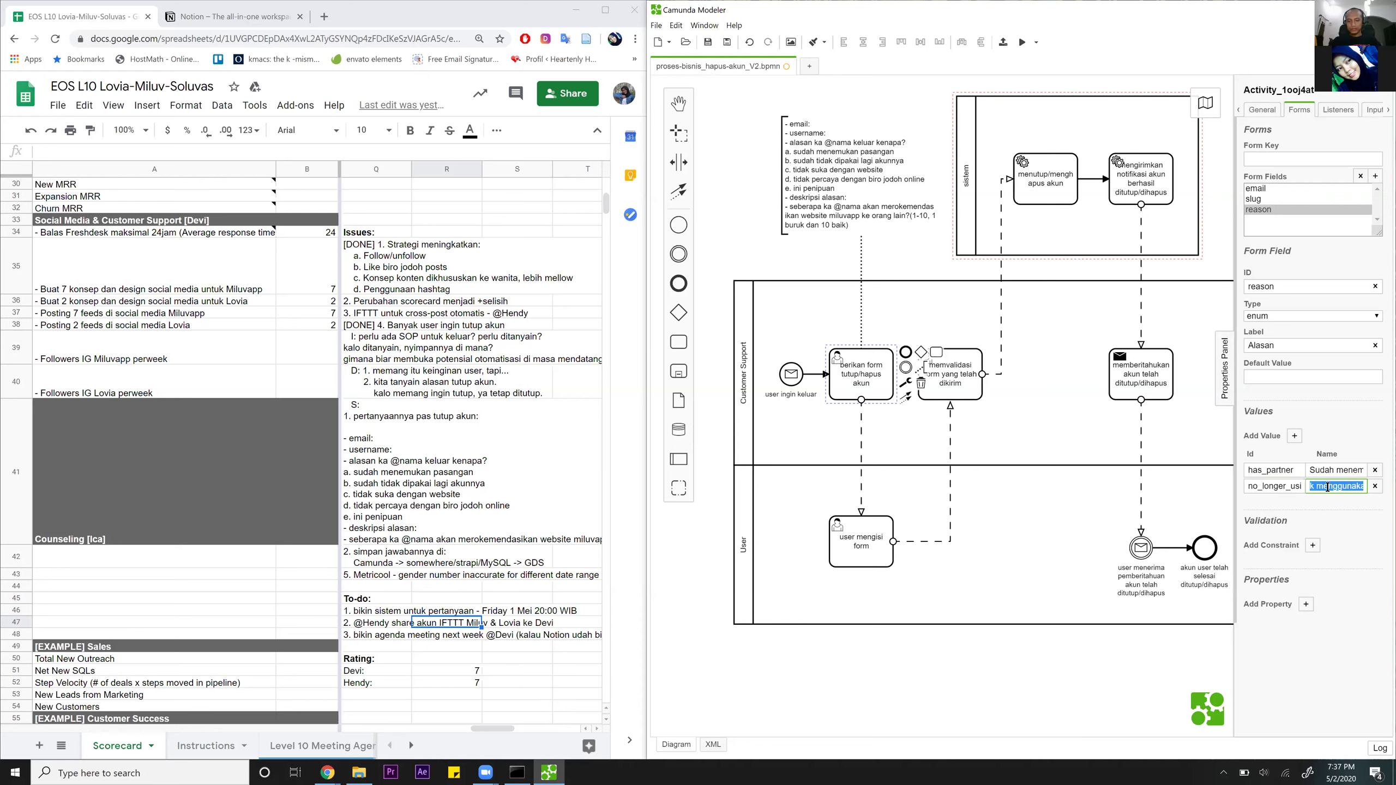
{"action": "type", "text": "dipakai lagi akunnya"}
Add a third value to the reason field with the ID "dislike" and the name "Tidak suka dengan websitenya".
{"action": "left_click", "coordinate": [1296, 436]}
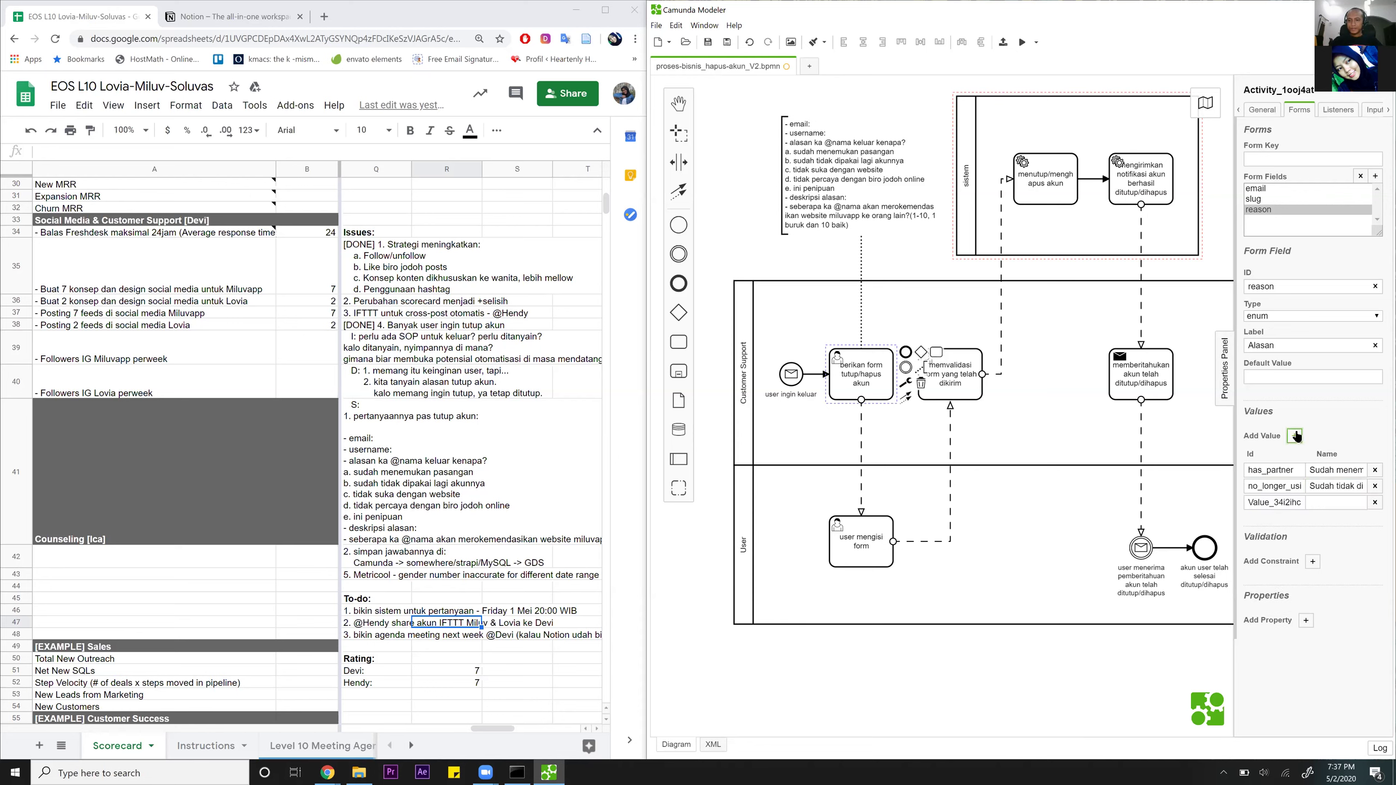
{"action": "left_click", "coordinate": [1294, 503]}
{"action": "double_click", "coordinate": [1296, 504]}
{"action": "type", "text": "n"}
{"action": "type", "text": "o"}
{"action": "type", "text": "_like"}
{"action": "key", "text": "Home"}
{"action": "key", "text": "shift+Right"}
{"action": "key", "text": "shift+Right"}
{"action": "type", "text": "dis"}
{"action": "left_click", "coordinate": [1320, 503]}
{"action": "type", "text": "Tidak suda dengan websitenya"}
Add a fourth value to the reason field and extend the third value's ID to "dislike_website".
{"action": "left_click", "coordinate": [1304, 436]}
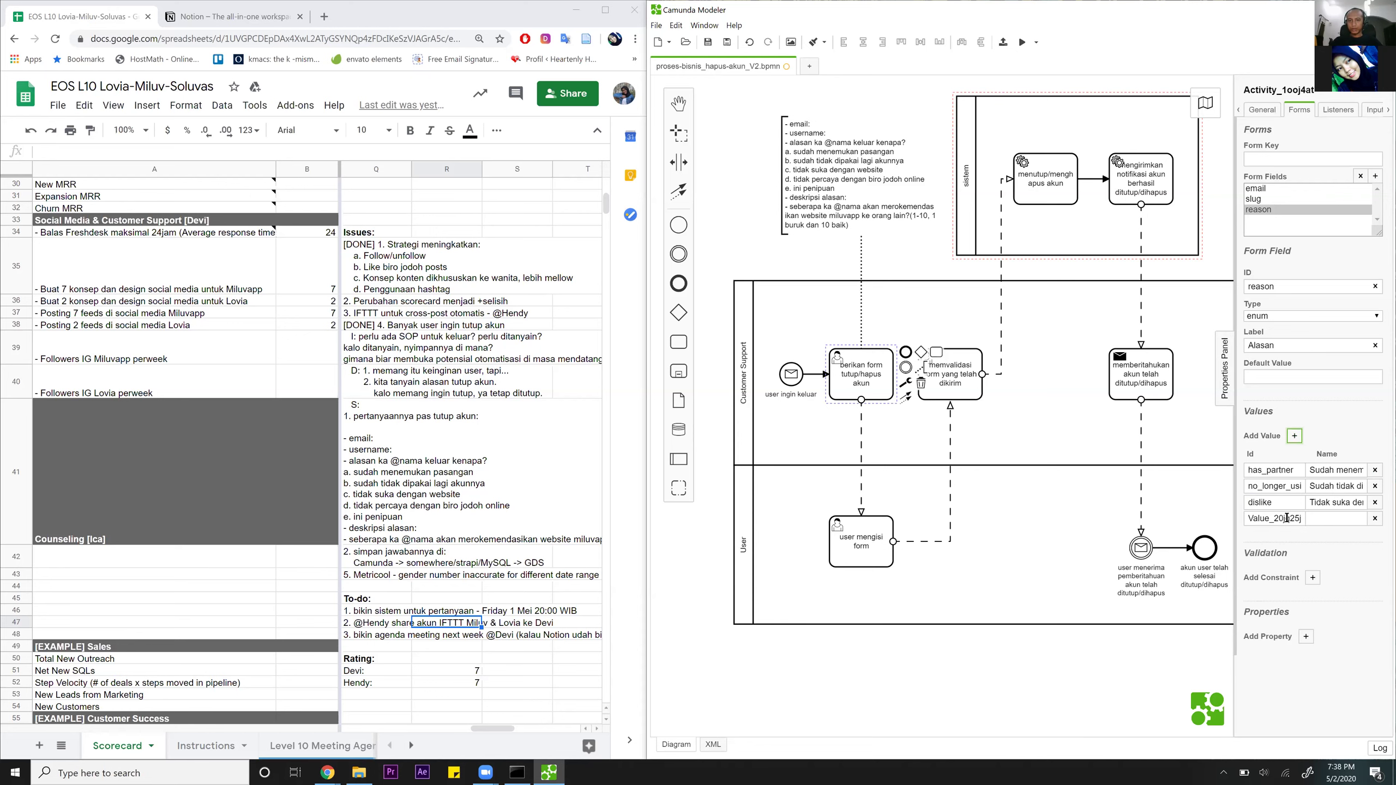
{"action": "left_click", "coordinate": [1285, 503]}
{"action": "type", "text": "_website"}
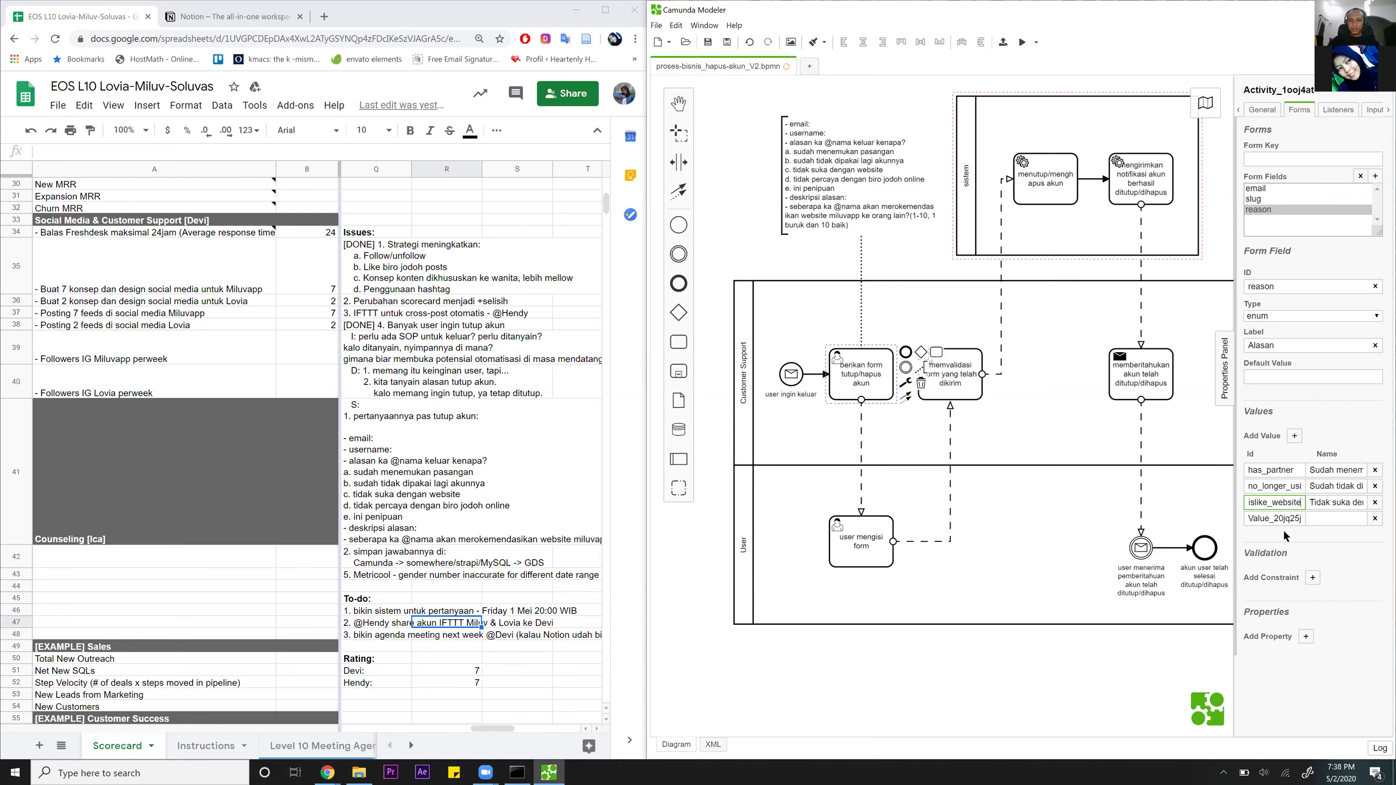
Replace the generated ID of the reason field's fourth value with "not_believe".
{"action": "left_click", "coordinate": [1279, 519]}
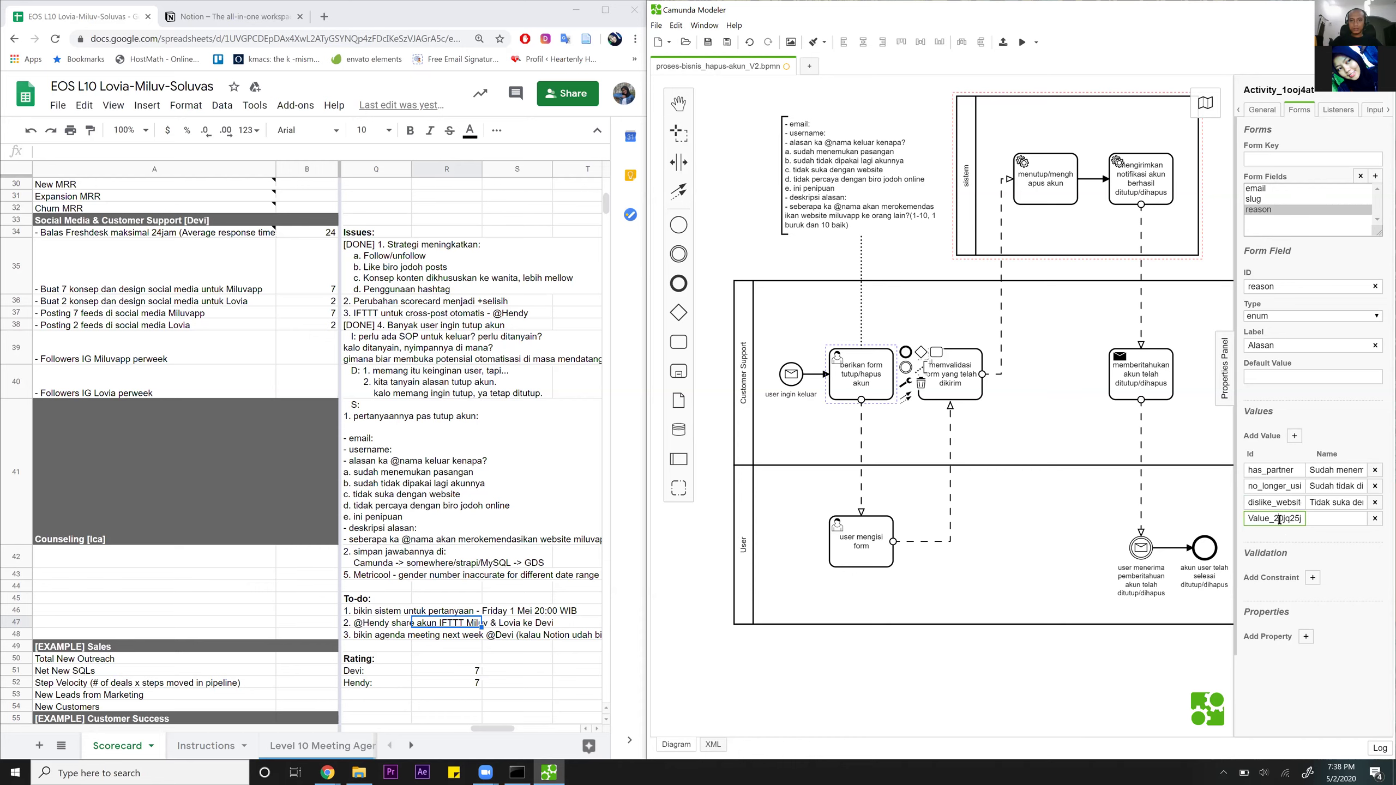
{"action": "double_click", "coordinate": [1279, 519]}
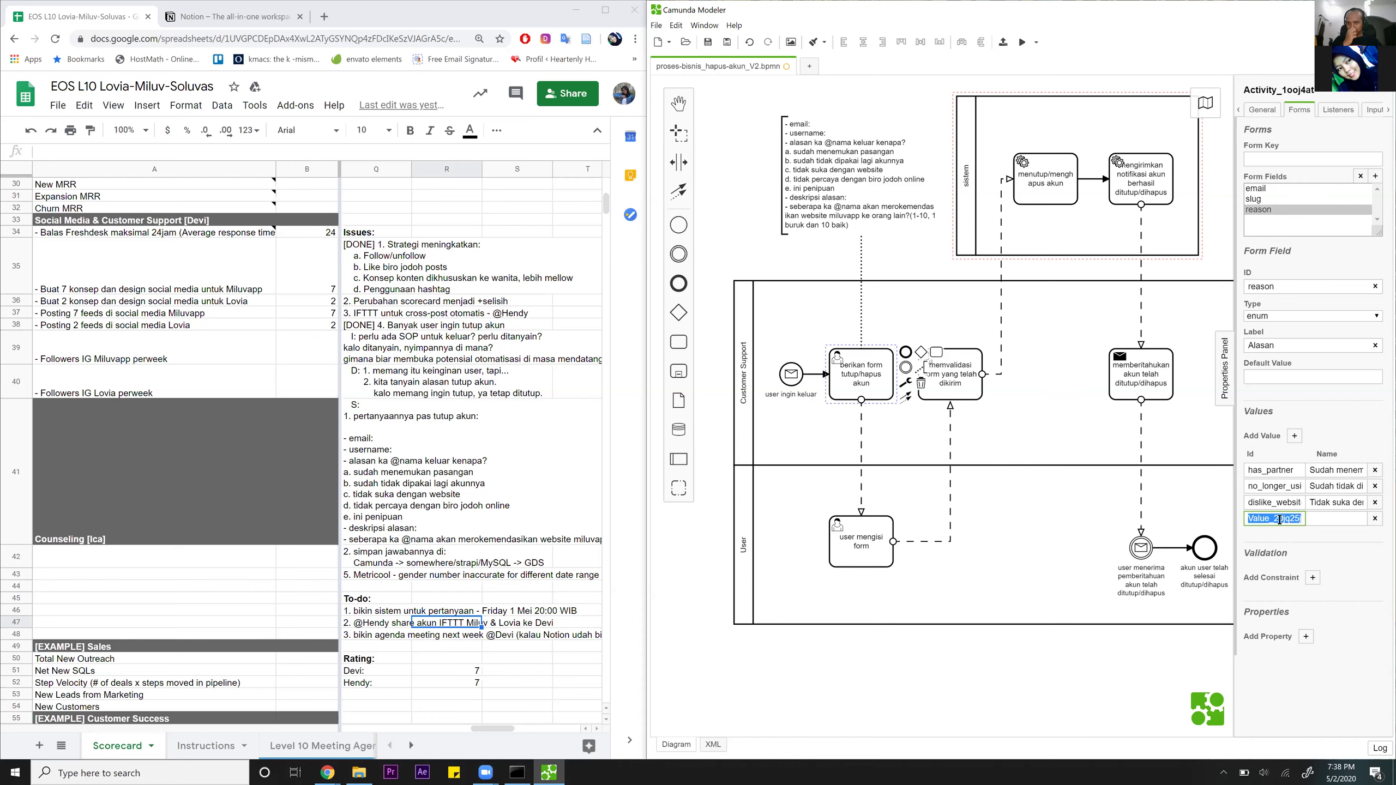
{"action": "type", "text": "not_b"}
{"action": "type", "text": "eli"}
{"action": "type", "text": "eve"}
Name the fourth value of the reason field "Tidak percaya dengan biro jodoh online".
{"action": "left_click", "coordinate": [1343, 522]}
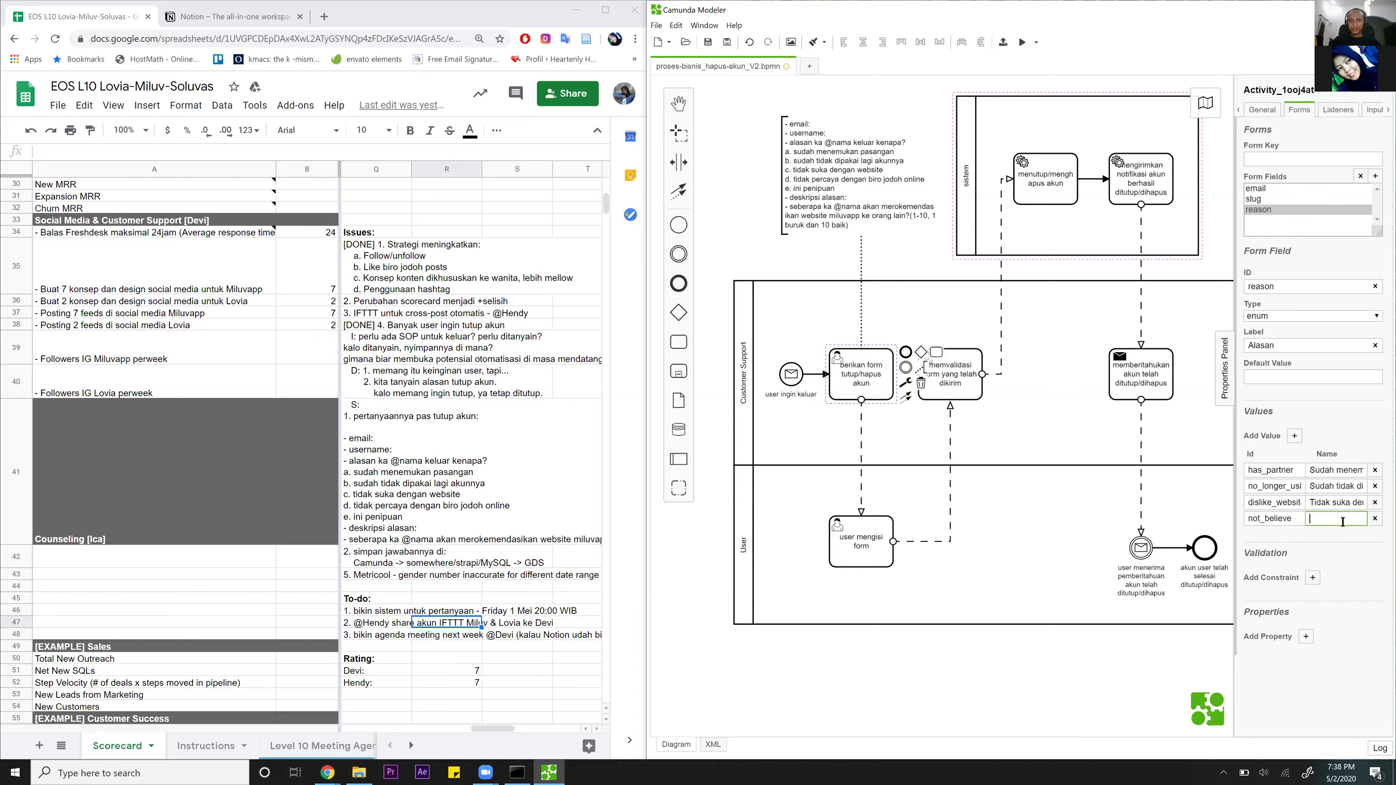
{"action": "type", "text": "Tidak pe"}
{"action": "type", "text": "rcaya"}
{"action": "type", "text": " dengan b"}
{"action": "type", "text": "iro jod"}
{"action": "type", "text": "oh online"}
Add a fifth value to the reason field with the ID "scam" and the name "Ini penipuan".
{"action": "left_click", "coordinate": [1294, 436]}
{"action": "left_click", "coordinate": [1279, 536]}
{"action": "double_click", "coordinate": [1278, 536]}
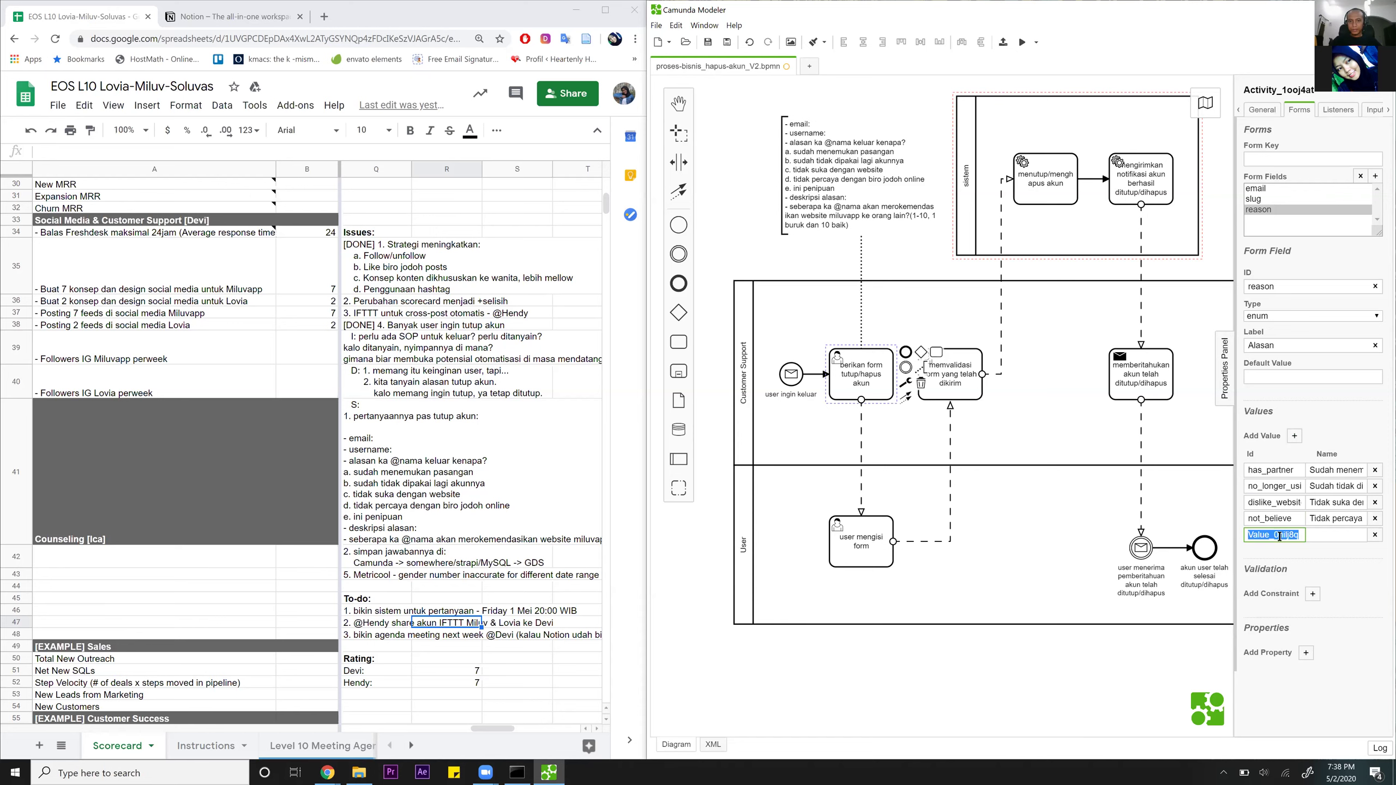
{"action": "key", "text": "BackSpace"}
{"action": "type", "text": "fr"}
{"action": "type", "text": "came"}
{"action": "left_click", "coordinate": [1317, 529]}
{"action": "type", "text": "Ini peni"}
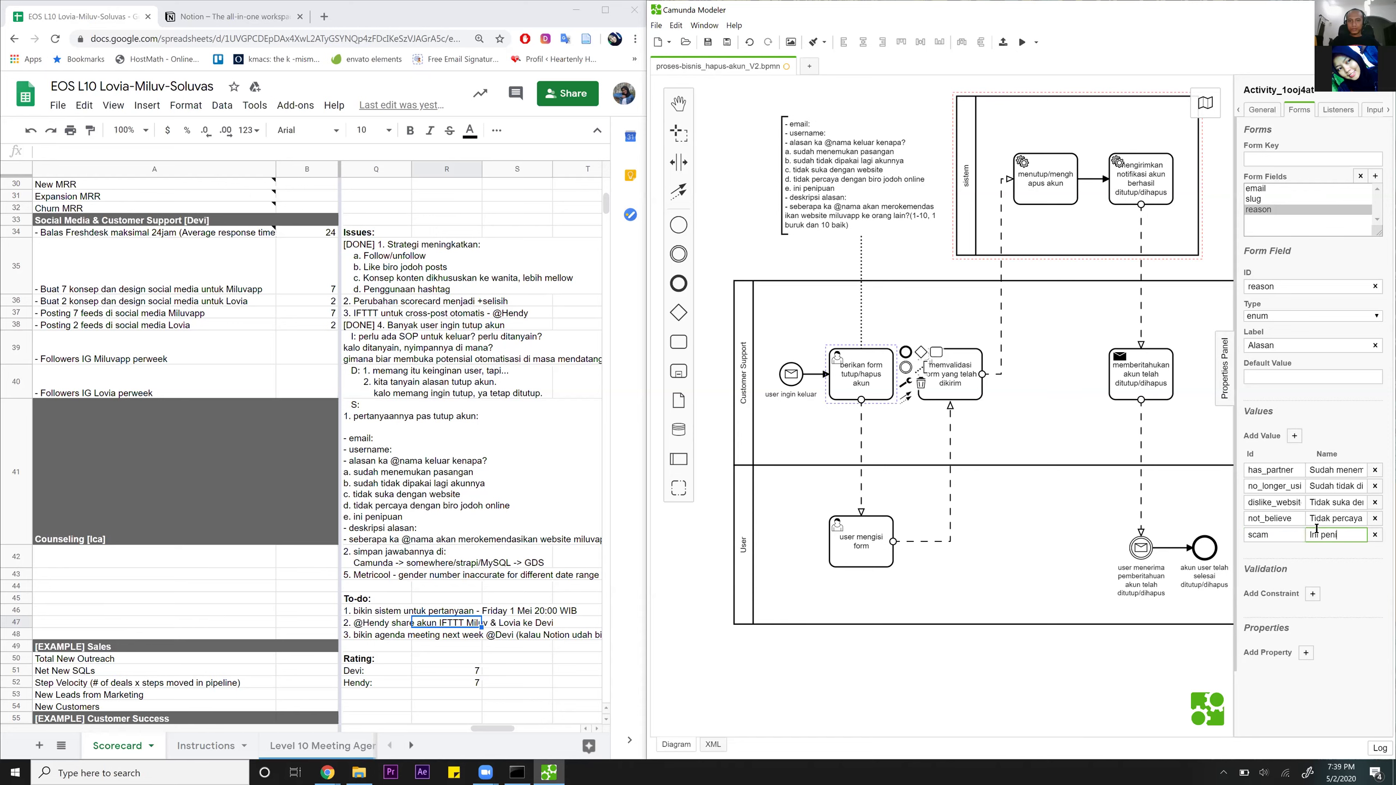
{"action": "type", "text": "puan"}
Extend the fourth value's ID to "not_believe_online_app".
{"action": "left_click_drag", "start_coordinate": [1275, 518], "coordinate": [1289, 514]}
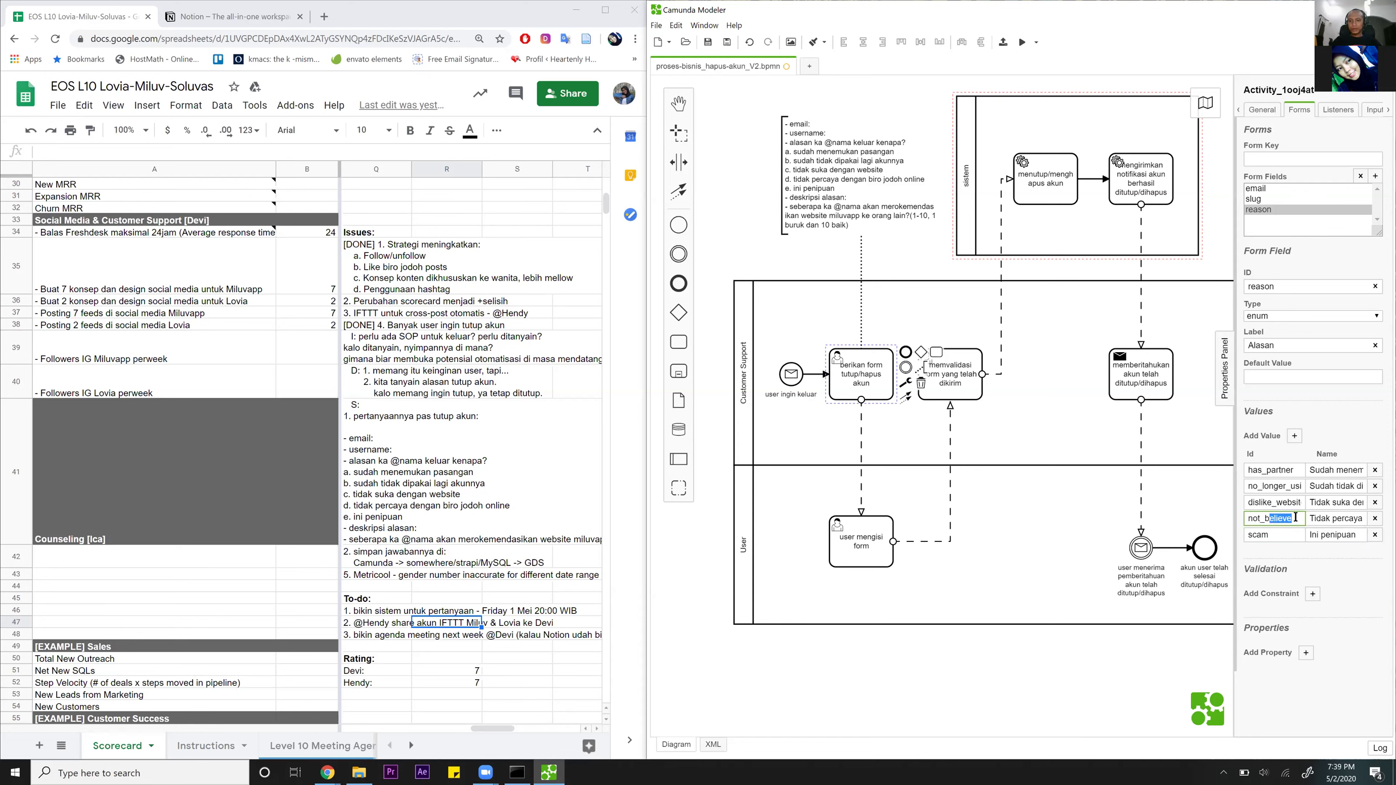
{"action": "left_click", "coordinate": [1297, 518]}
{"action": "type", "text": "online_app"}
{"action": "left_click", "coordinate": [1350, 554]}
Add a sixth value to the reason field with the ID "other" and the name "Lainnya".
{"action": "left_click", "coordinate": [1294, 435]}
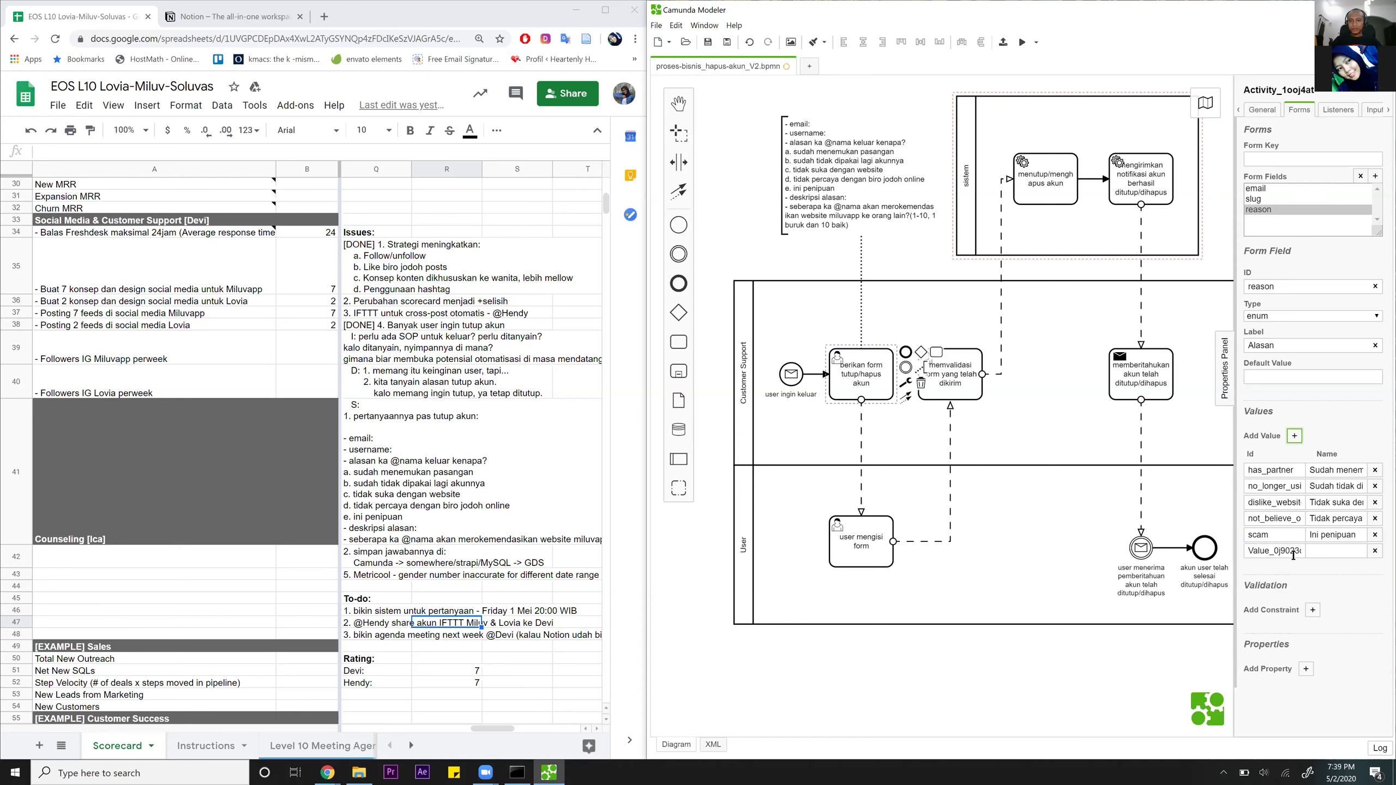
{"action": "left_click", "coordinate": [1277, 550]}
{"action": "double_click", "coordinate": [1277, 550]}
{"action": "type", "text": "other"}
{"action": "left_click", "coordinate": [1321, 551]}
{"action": "type", "text": "Lainnya"}
{"action": "left_click", "coordinate": [1334, 393]}
Add a form field after reason with the ID "description" and the type string.
{"action": "left_click", "coordinate": [1375, 175]}
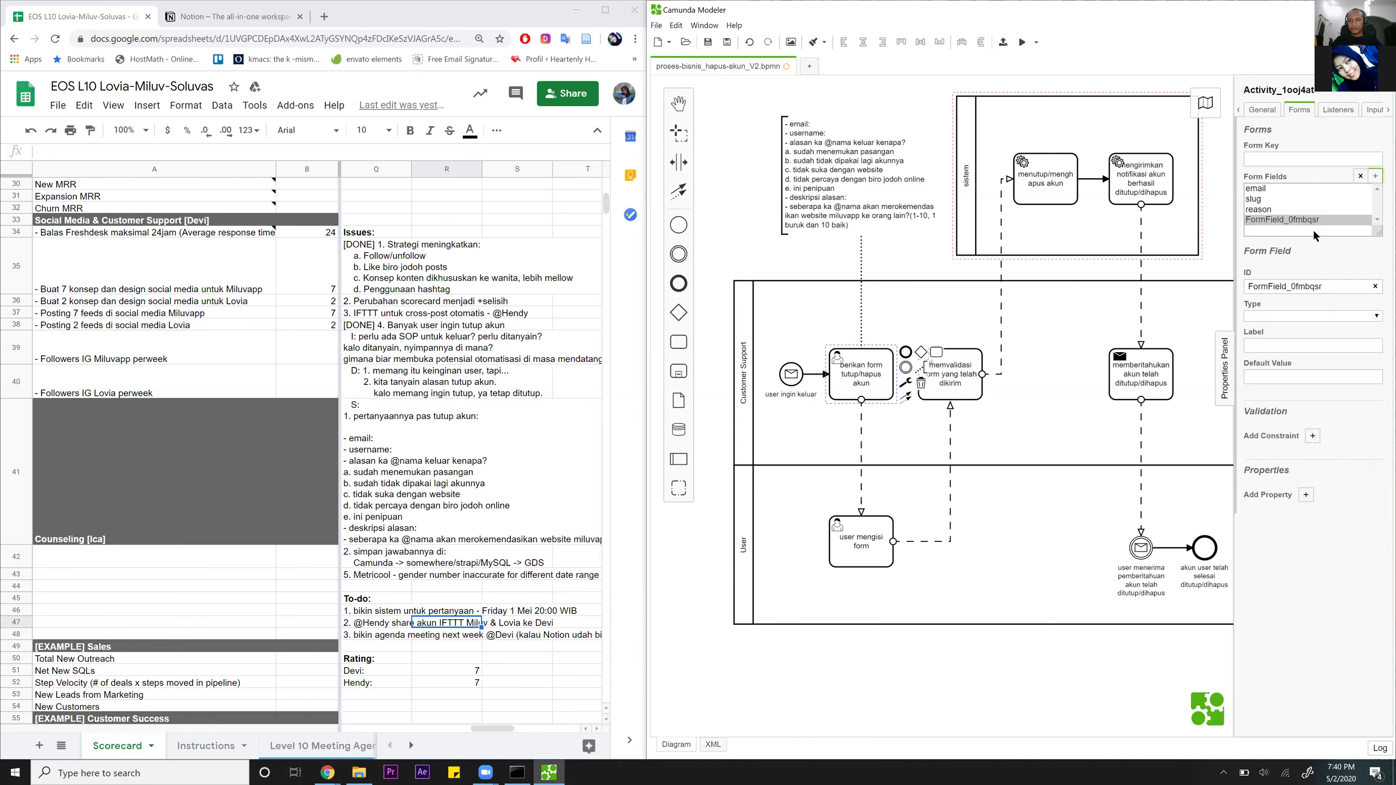
{"action": "left_click", "coordinate": [1283, 286]}
{"action": "double_click", "coordinate": [1282, 286]}
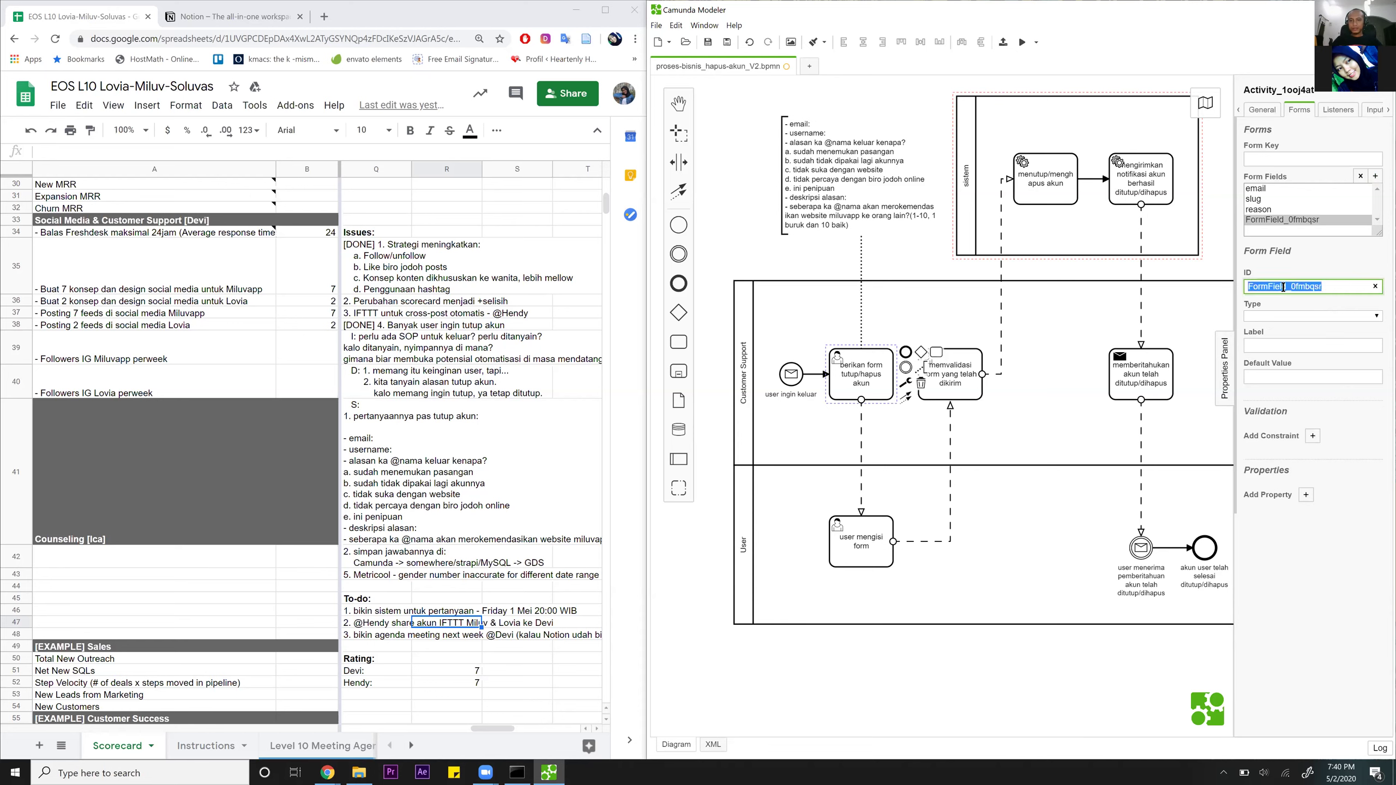
{"action": "type", "text": "De"}
{"action": "type", "text": "scri"}
{"action": "type", "text": "d"}
{"action": "left_click", "coordinate": [1283, 313]}
{"action": "left_click", "coordinate": [1273, 336]}
Label the description field "Deskripsi alasan", keeping its ID as "description".
{"action": "left_click", "coordinate": [1274, 346]}
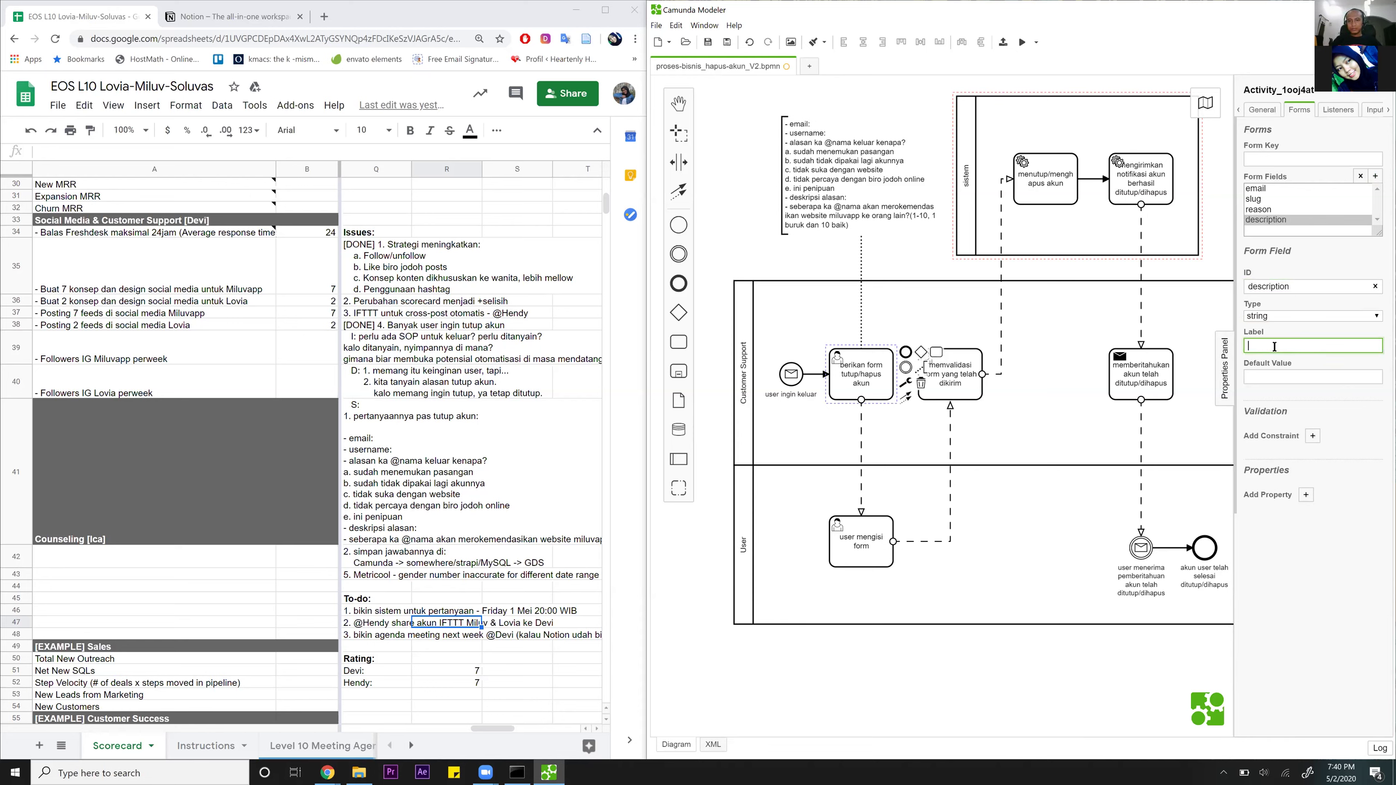
{"action": "type", "text": "De"}
{"action": "type", "text": "sk"}
{"action": "type", "text": "ri"}
{"action": "type", "text": "ri"}
{"action": "type", "text": "psi alasan"}
{"action": "left_click", "coordinate": [1322, 288]}
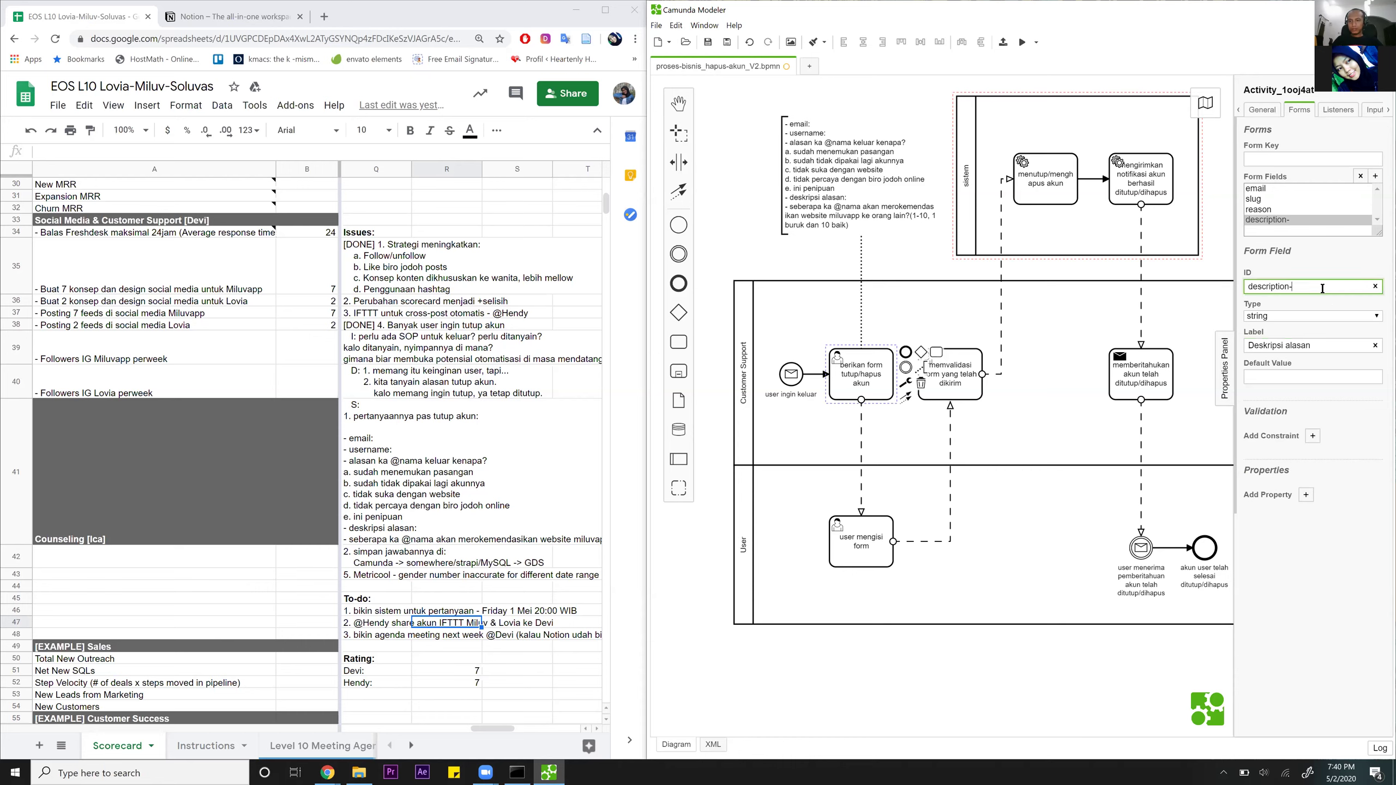
{"action": "key", "text": "BackSpace"}
Add a form field with the ID "recommendation", the type long and a label starting with "Seberapa".
{"action": "left_click", "coordinate": [1376, 176]}
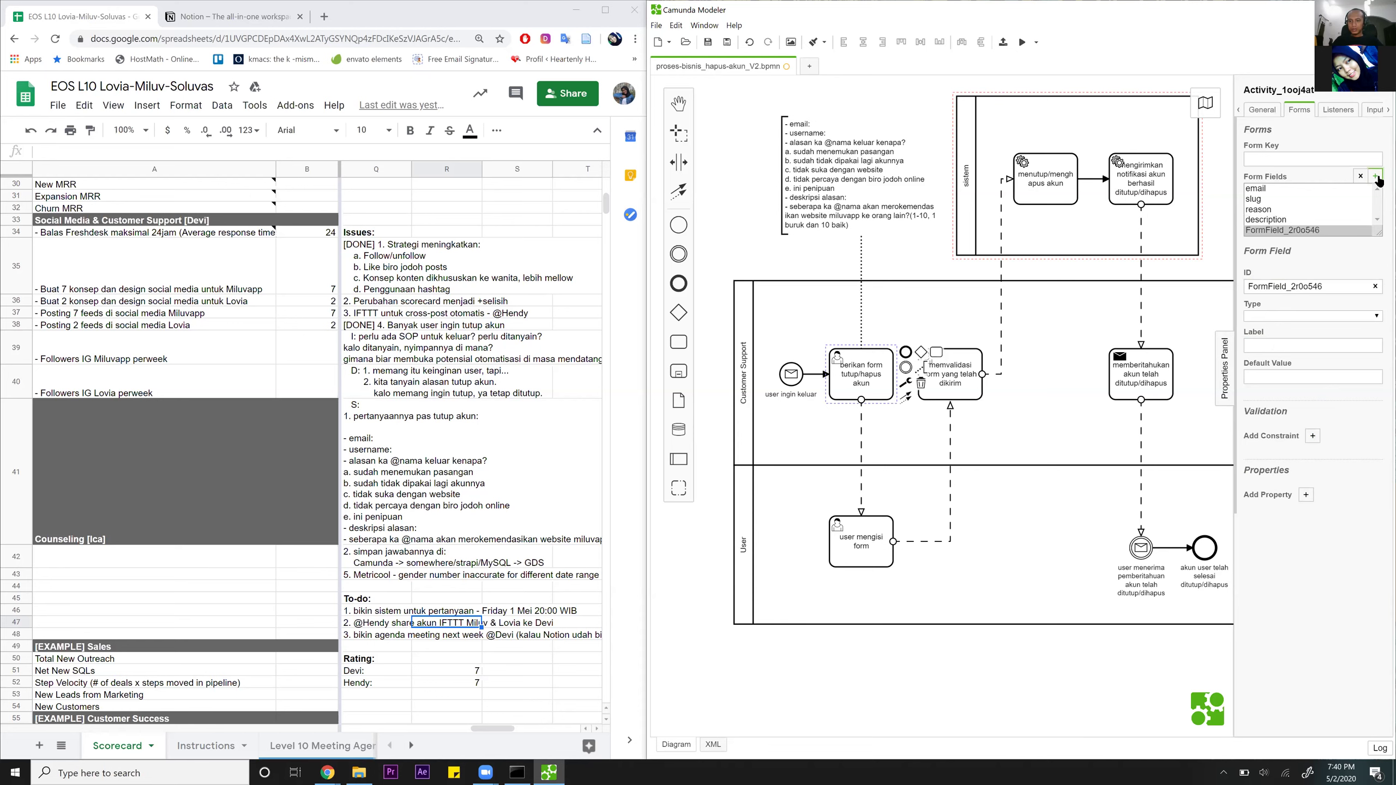
{"action": "left_click", "coordinate": [1286, 285]}
{"action": "double_click", "coordinate": [1286, 284]}
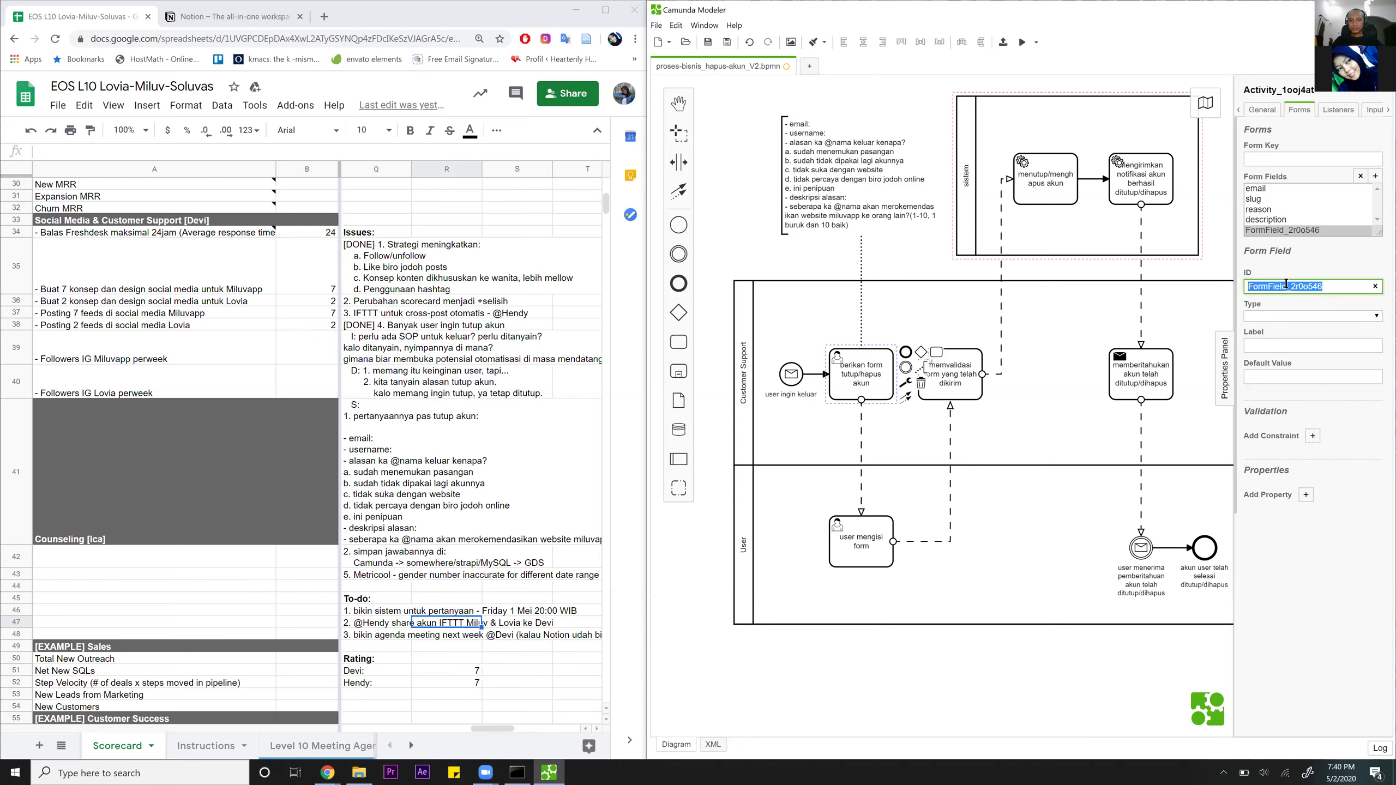
{"action": "type", "text": "recommendation"}
{"action": "left_click", "coordinate": [1267, 345]}
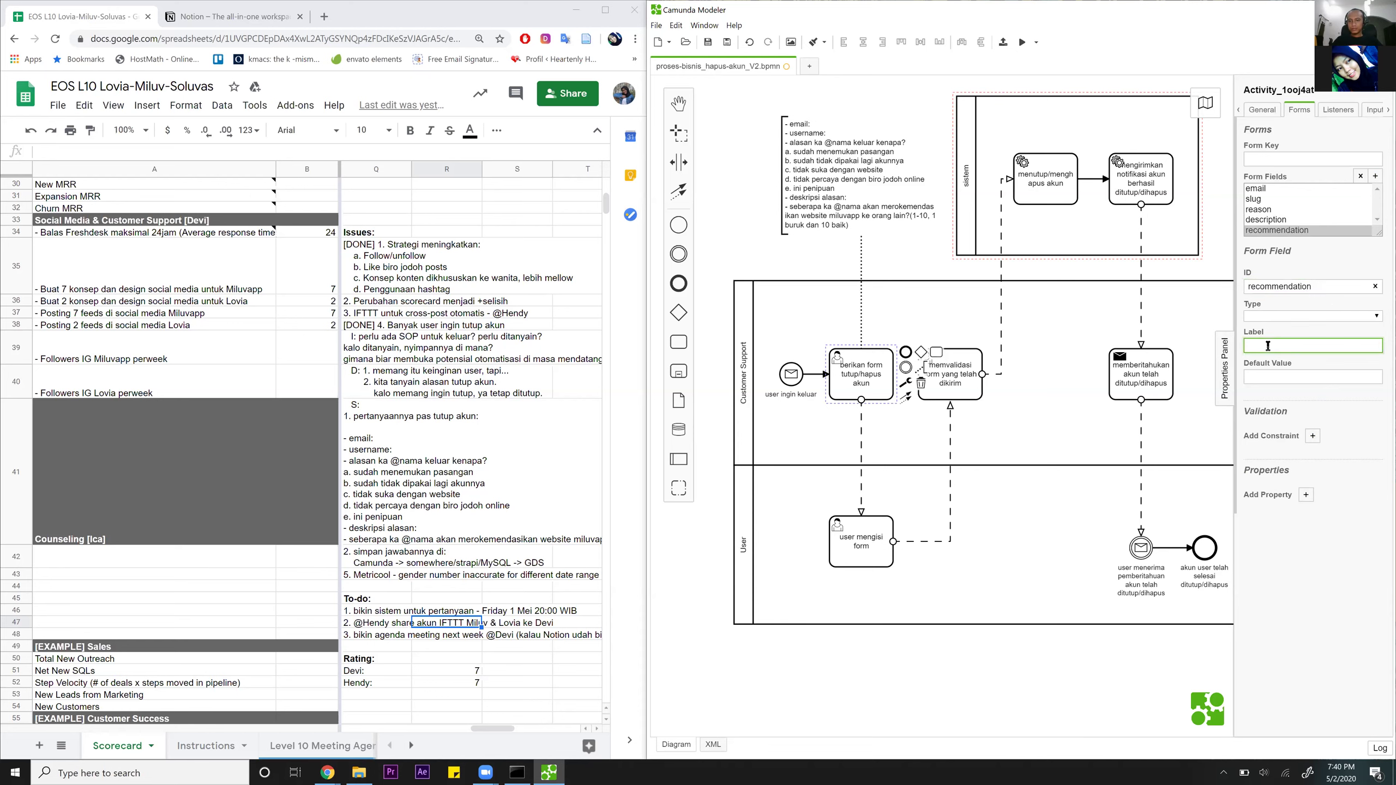
{"action": "type", "text": "Seberapa"}
{"action": "left_click", "coordinate": [1302, 315]}
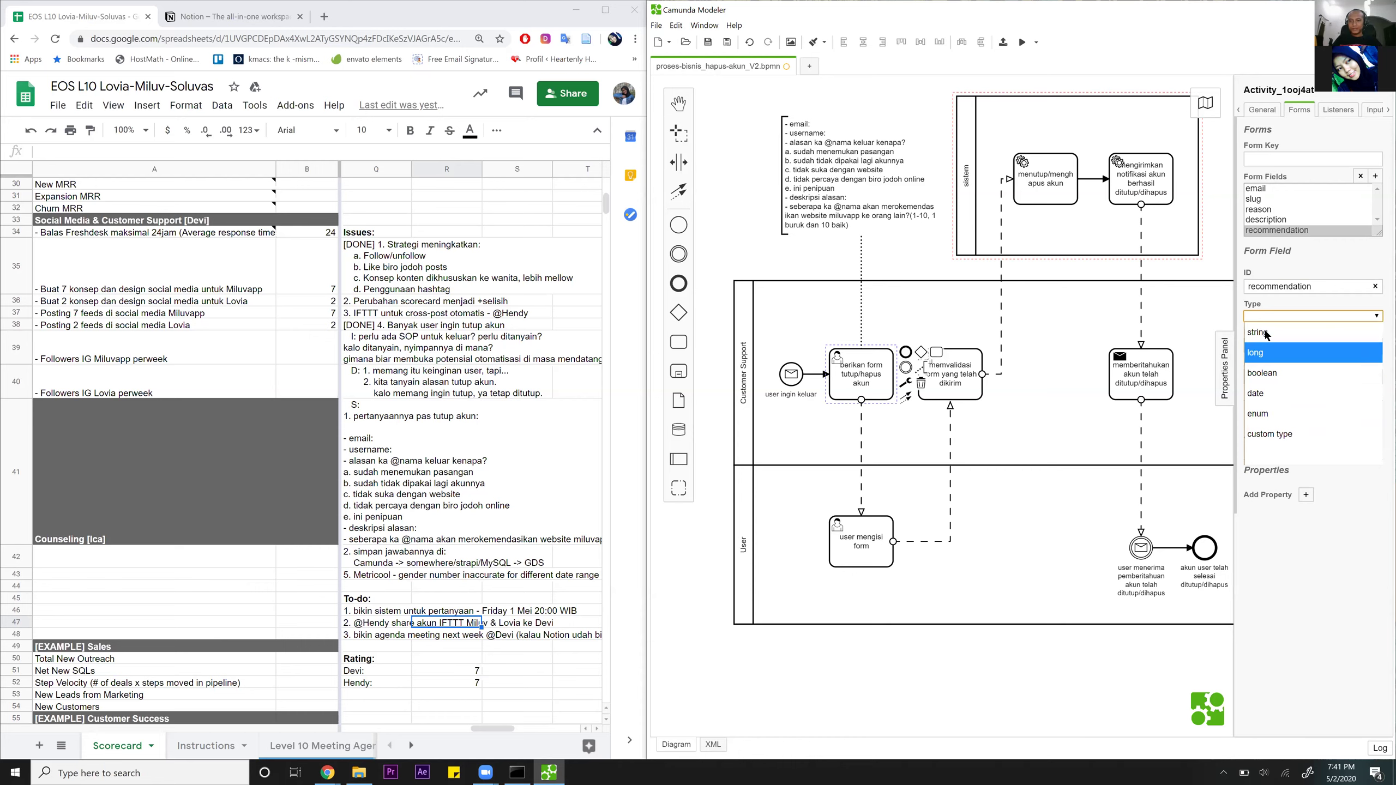
{"action": "left_click", "coordinate": [1271, 352]}
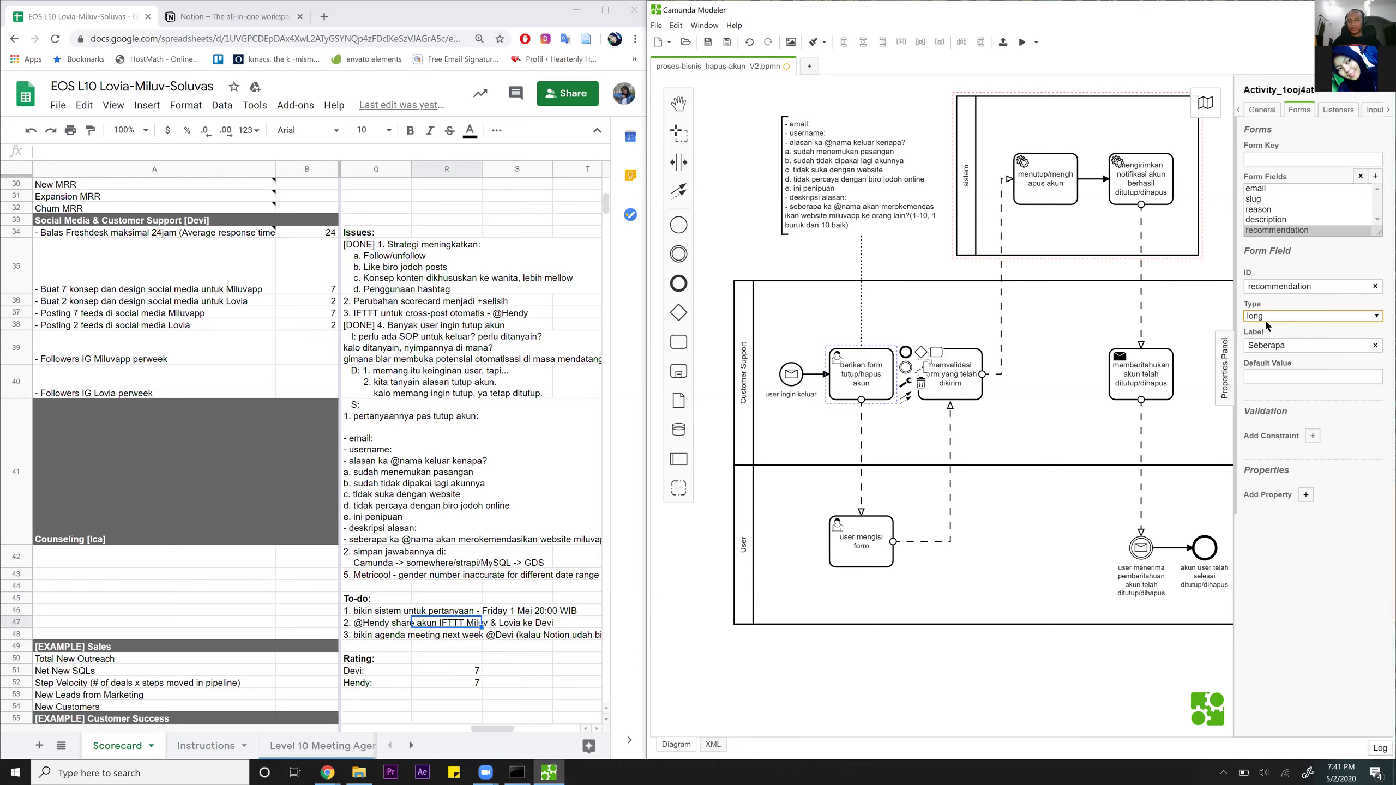
Complete the recommendation label as "Seberapa anda akan merekomendasikan website ini ke orang lain? (1 untuk buruk dan 10 untuk paling baik)".
{"action": "left_click", "coordinate": [1299, 342]}
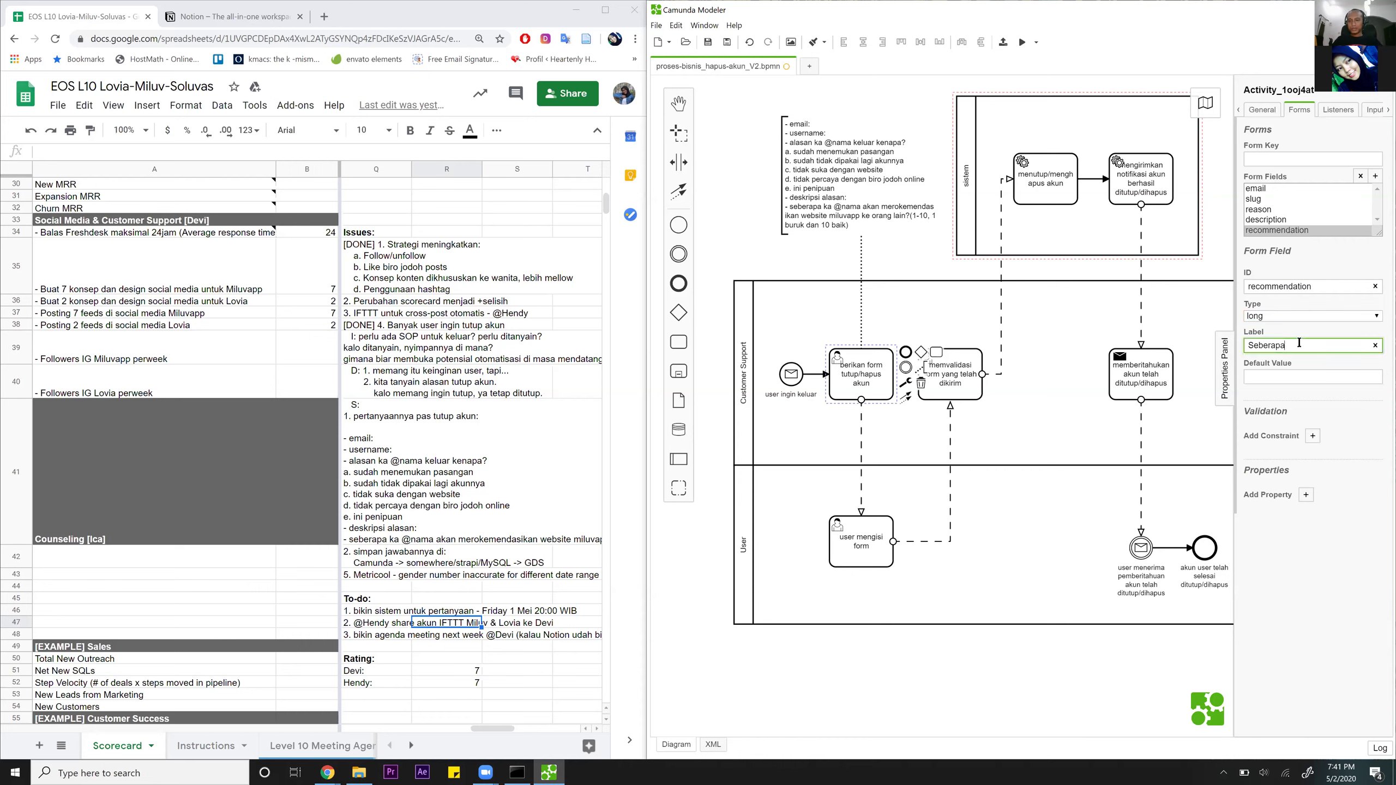
{"action": "type", "text": "anda"}
{"action": "type", "text": " akan m"}
{"action": "type", "text": "erekomendasi"}
{"action": "type", "text": "kan"}
{"action": "type", "text": "ebsite"}
{"action": "type", "text": " m"}
{"action": "key", "text": "BackSpace"}
{"action": "type", "text": "ini ke orang lain? ()1 untuk buruk dan 10 untuk paling baik)"}
Insert "paling" before "buruk" and "1-10," at the start of the parenthesised scale in the recommendation label.
{"action": "key", "text": "Left"}
{"action": "key", "text": "Left"}
{"action": "key", "text": "Left"}
{"action": "key", "text": "Left"}
{"action": "key", "text": "Left"}
{"action": "key", "text": "Left"}
{"action": "key", "text": "Left"}
{"action": "key", "text": "Left"}
{"action": "key", "text": "Left"}
{"action": "key", "text": "Left"}
{"action": "key", "text": "Left"}
{"action": "key", "text": "Left"}
{"action": "key", "text": "Left"}
{"action": "key", "text": "Left"}
{"action": "key", "text": "Left"}
{"action": "key", "text": "Left"}
{"action": "key", "text": "Left"}
{"action": "key", "text": "Left"}
{"action": "key", "text": "Left"}
{"action": "key", "text": "Left"}
{"action": "type", "text": "paling"}
{"action": "key", "text": "Left"}
{"action": "key", "text": "Left"}
{"action": "key", "text": "Left"}
{"action": "key", "text": "Left"}
{"action": "key", "text": "Left"}
{"action": "key", "text": "Left"}
{"action": "key", "text": "Left"}
{"action": "key", "text": "Left"}
{"action": "key", "text": "Left"}
{"action": "key", "text": "Left"}
{"action": "key", "text": "Left"}
{"action": "key", "text": "Left"}
{"action": "key", "text": "Left"}
{"action": "key", "text": "Left"}
{"action": "key", "text": "Left"}
{"action": "type", "text": "1-10,"}
Change the recommendation field's ID to "recommendationScore" and save the diagram.
{"action": "left_click", "coordinate": [1327, 285]}
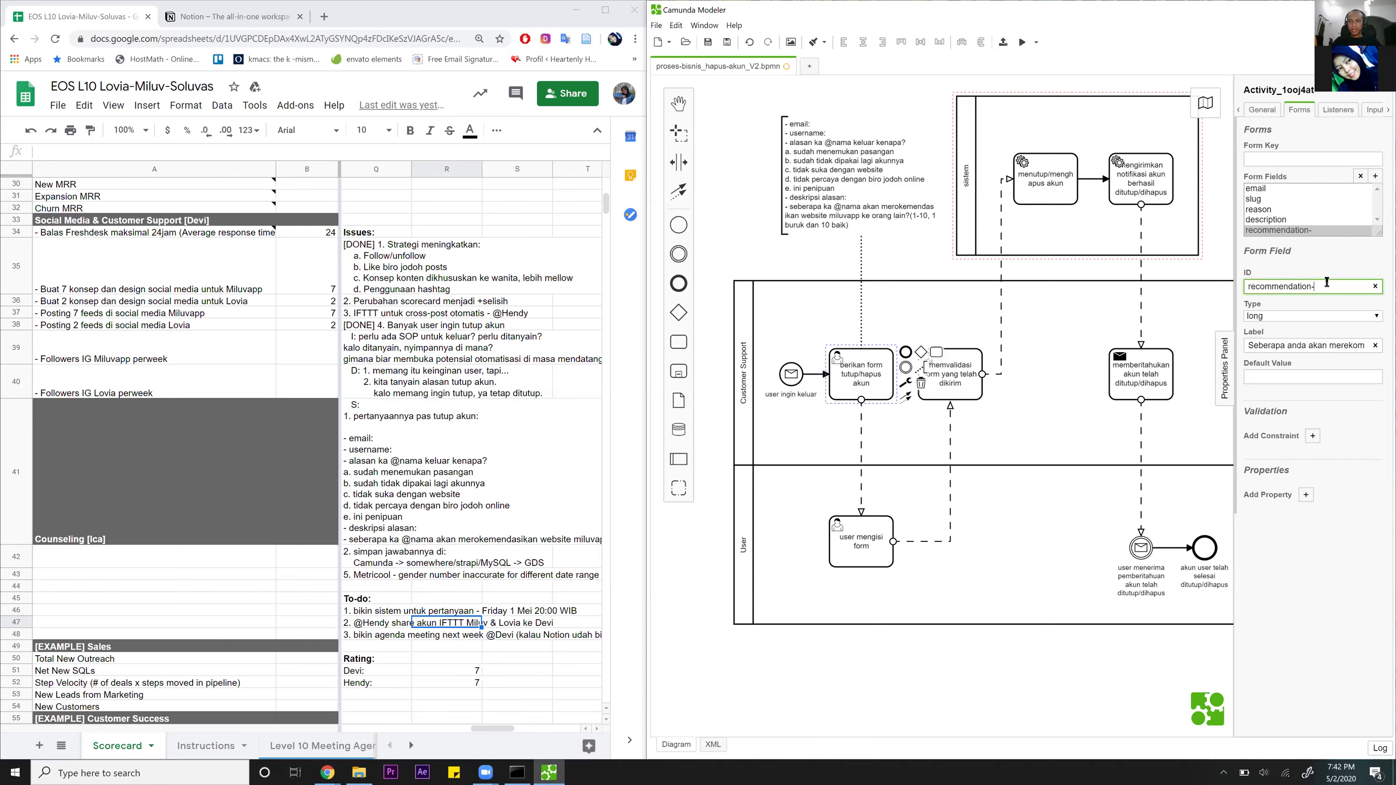
{"action": "type", "text": "s"}
{"action": "key", "text": "BackSpace"}
{"action": "type", "text": "S"}
{"action": "key", "text": "BackSpace"}
{"action": "key", "text": "BackSpace"}
{"action": "type", "text": "Score"}
{"action": "left_click", "coordinate": [1335, 251]}
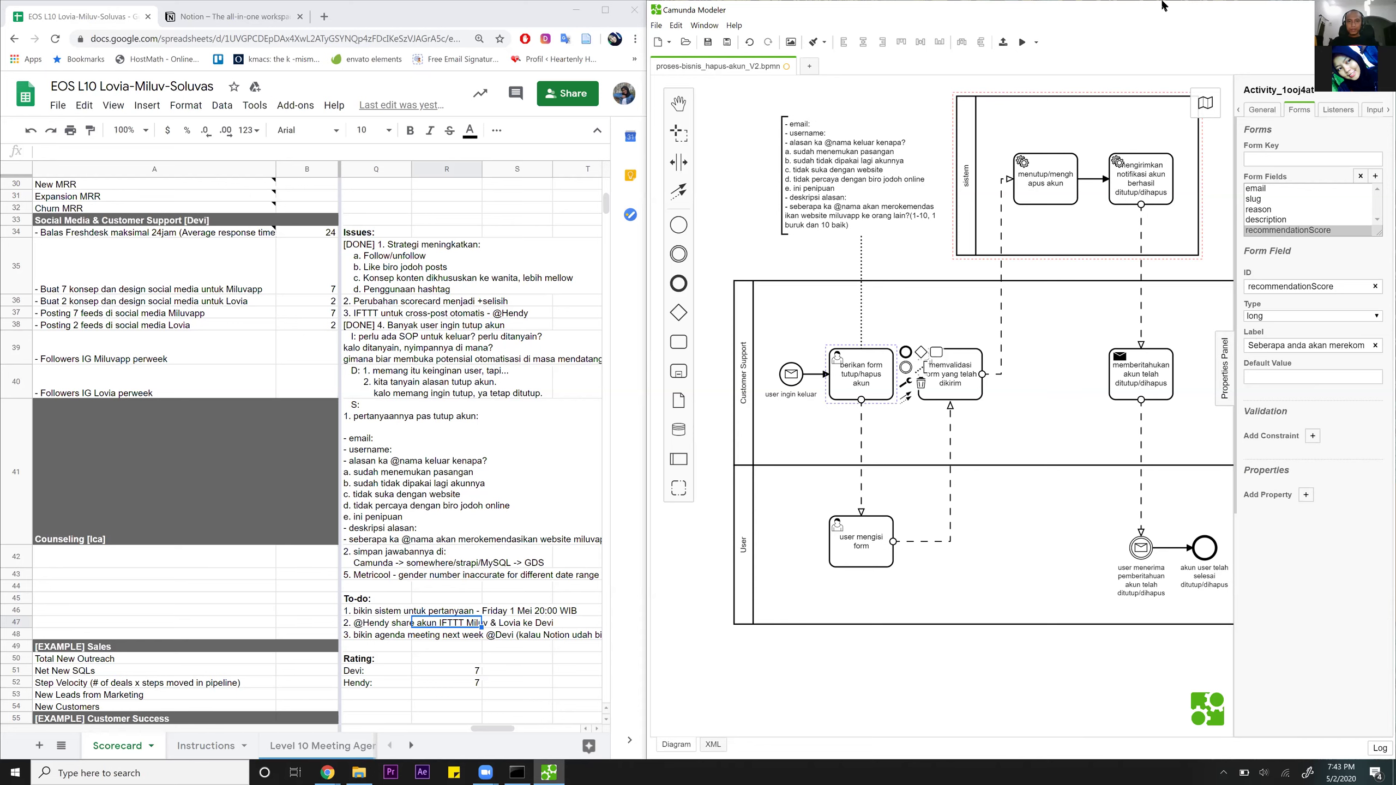
{"action": "key", "text": "ctrl+s"}
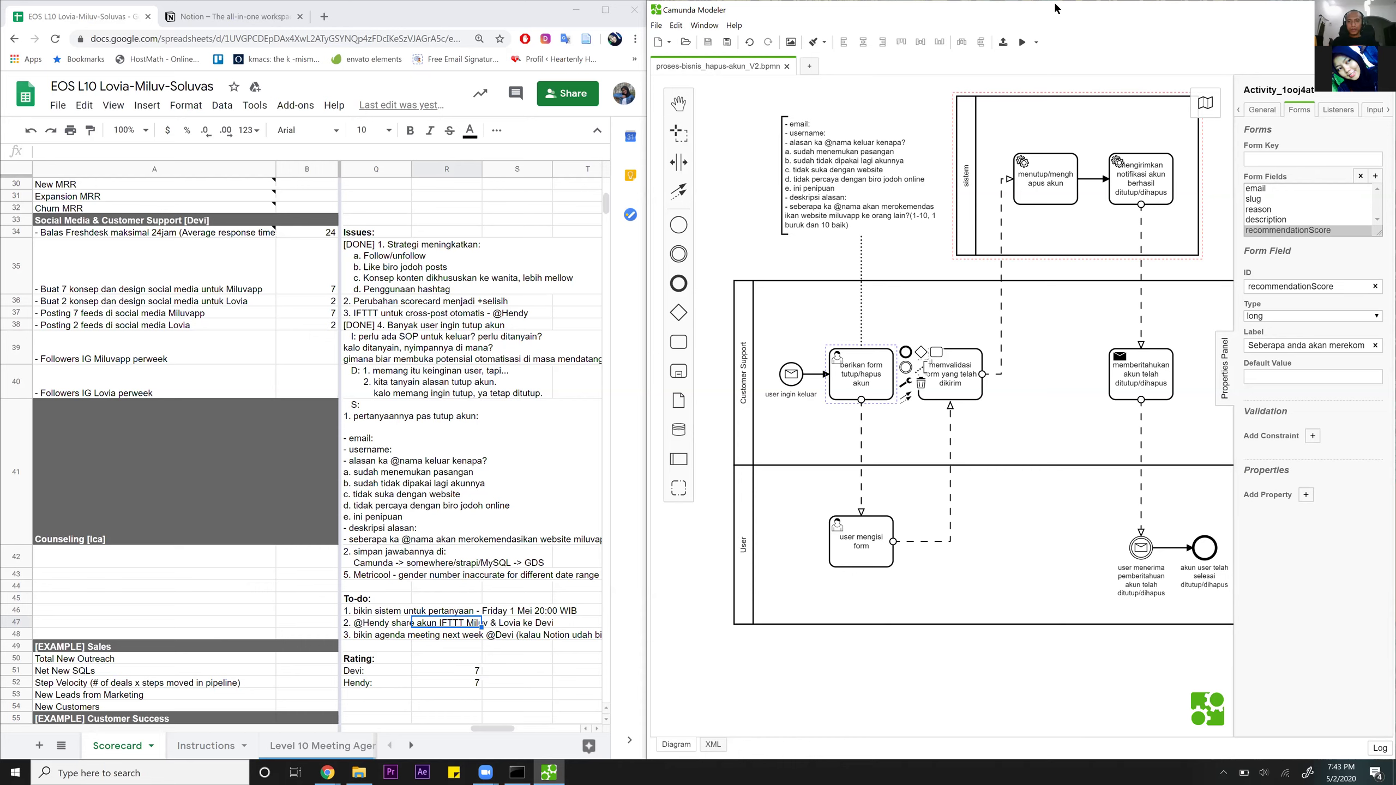
Set the ID of the whole collaboration to "marketing.user.CloseAccount".
{"action": "right_click", "coordinate": [936, 653]}
{"action": "right_click", "coordinate": [734, 207]}
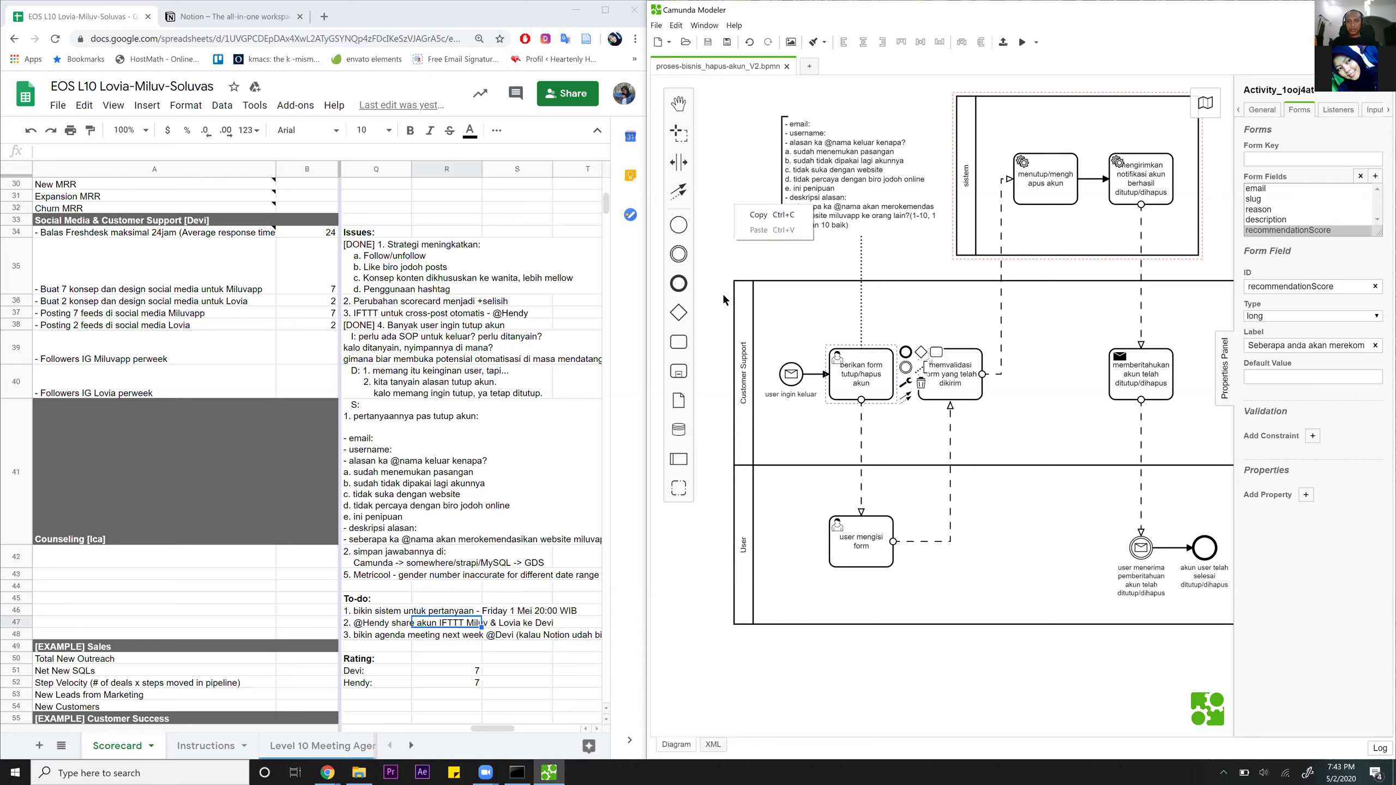
{"action": "left_click", "coordinate": [734, 169]}
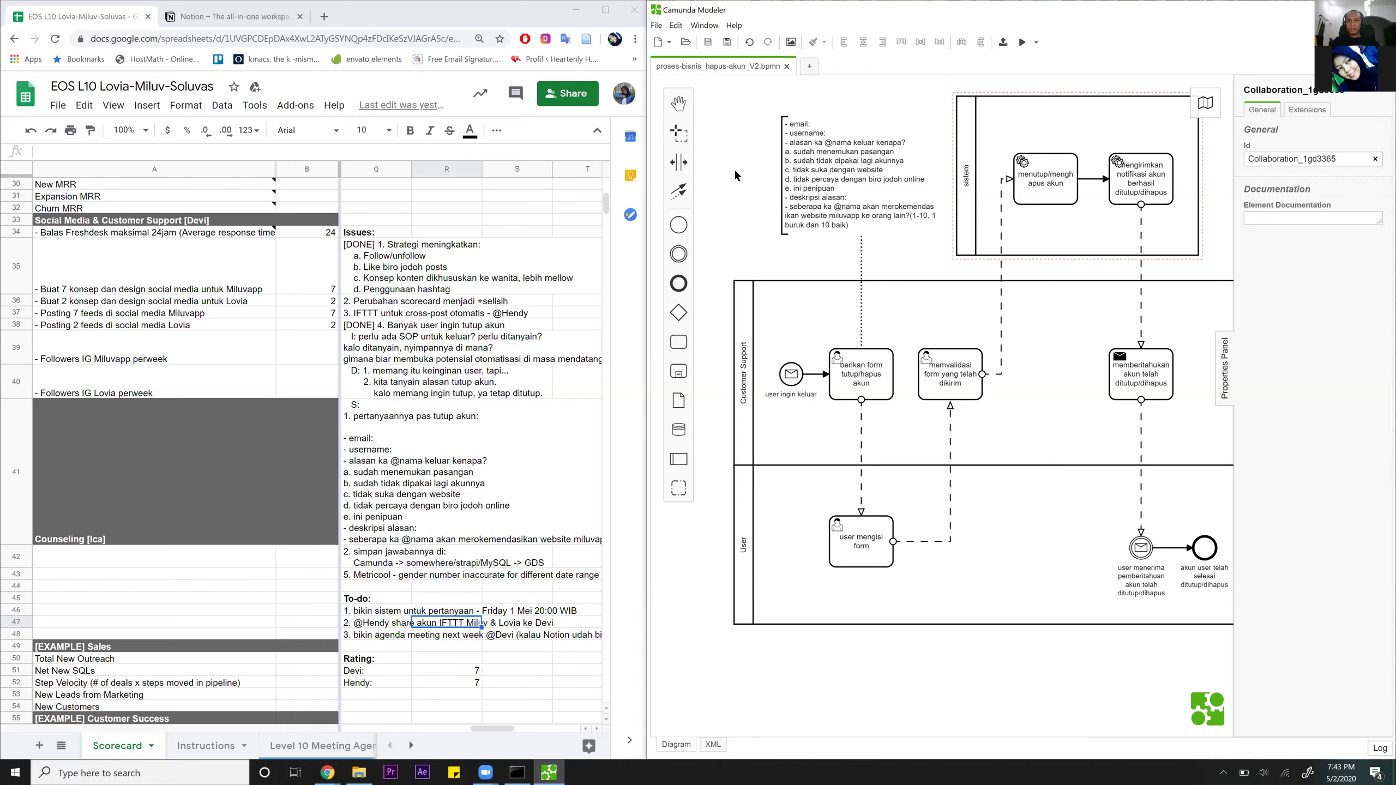
{"action": "left_click", "coordinate": [1343, 159]}
{"action": "double_click", "coordinate": [1342, 159]}
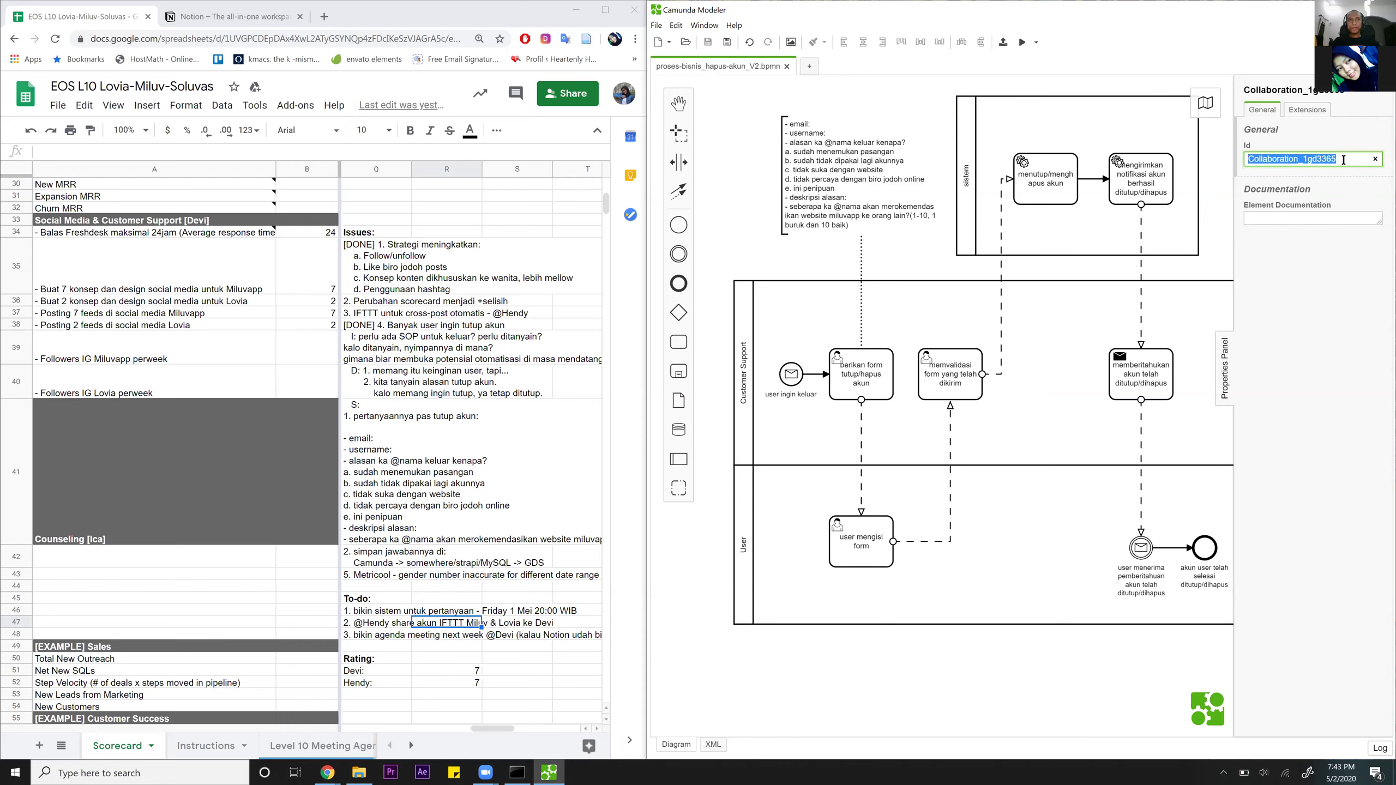
{"action": "type", "text": "mark"}
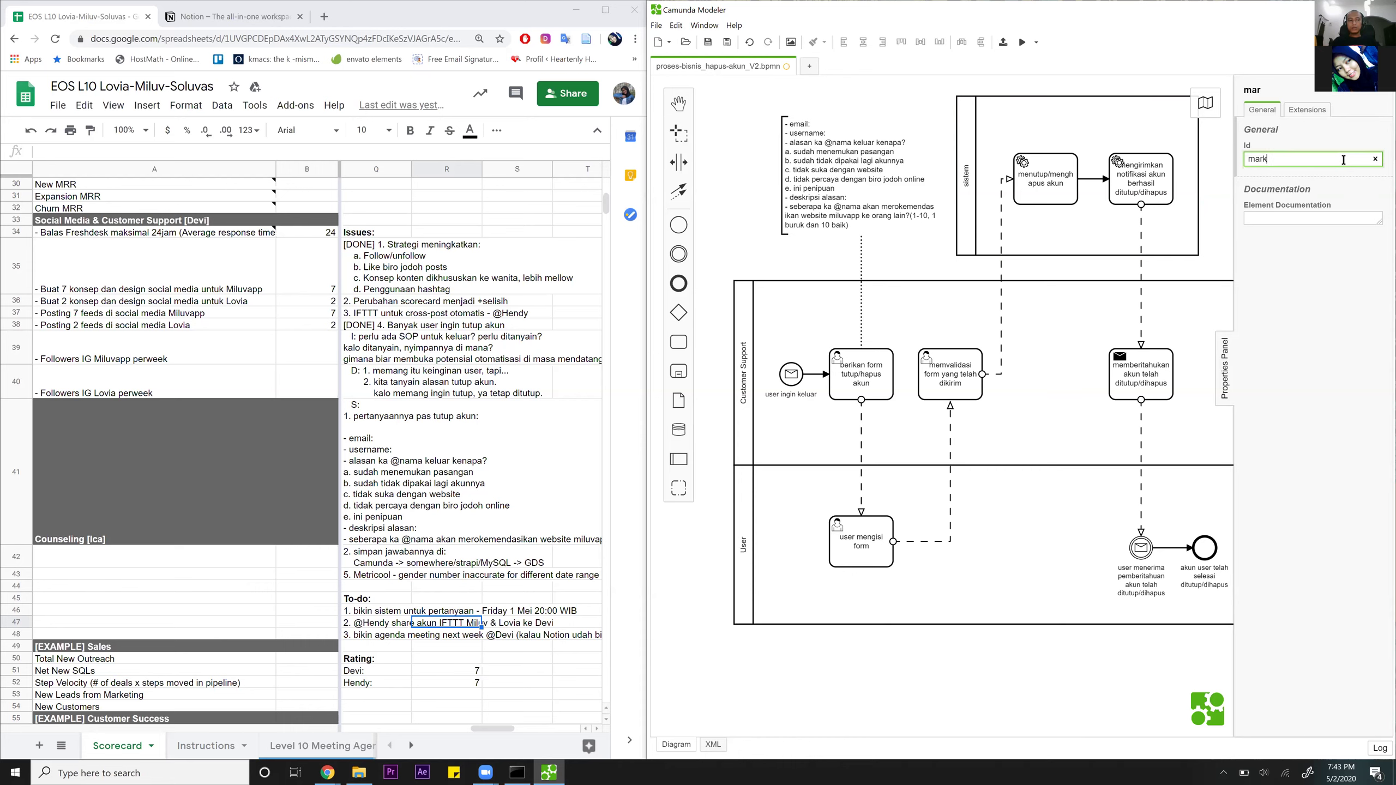
{"action": "type", "text": "eting.user.closeAccount"}
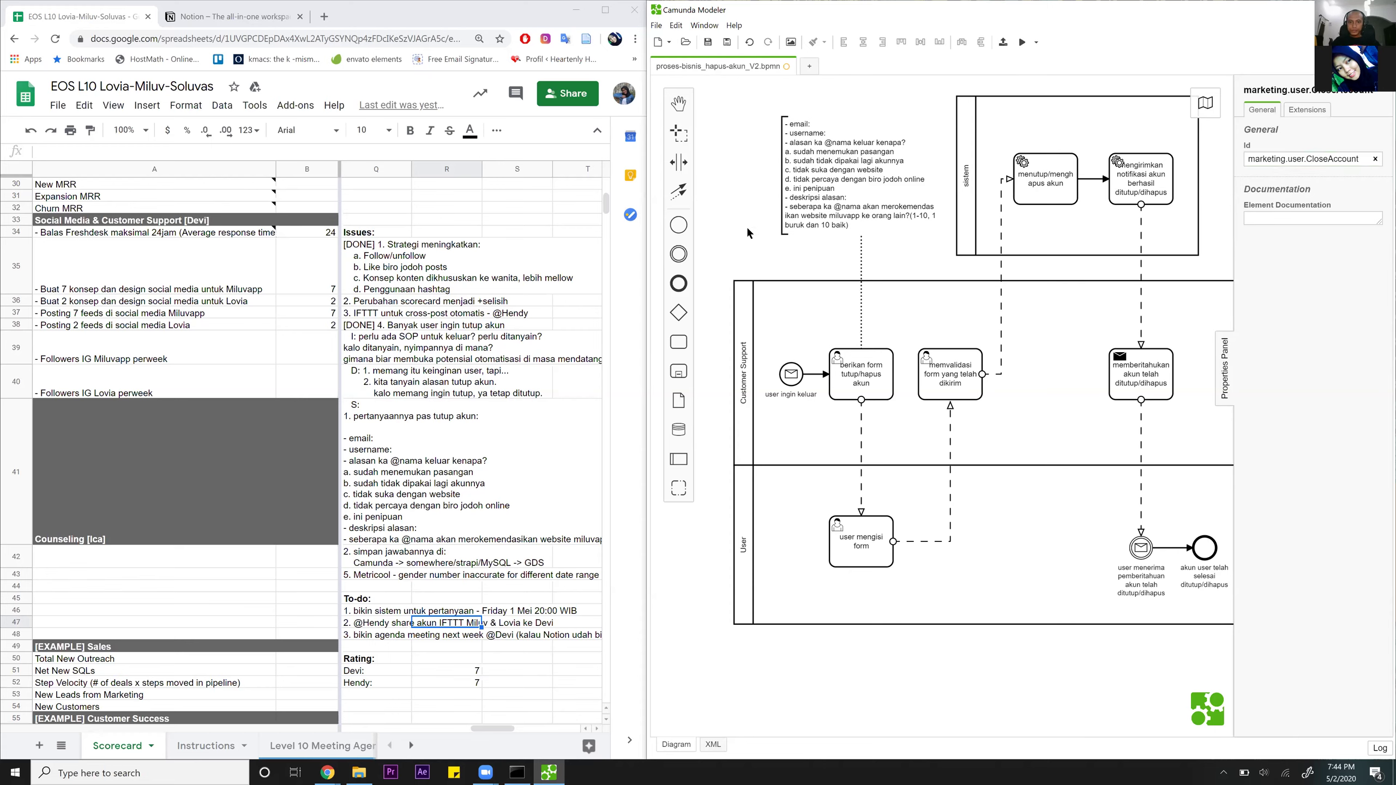
Set the Customer Support pool's ID to "marketing.user.CloseAccountStart".
{"action": "left_click", "coordinate": [747, 363]}
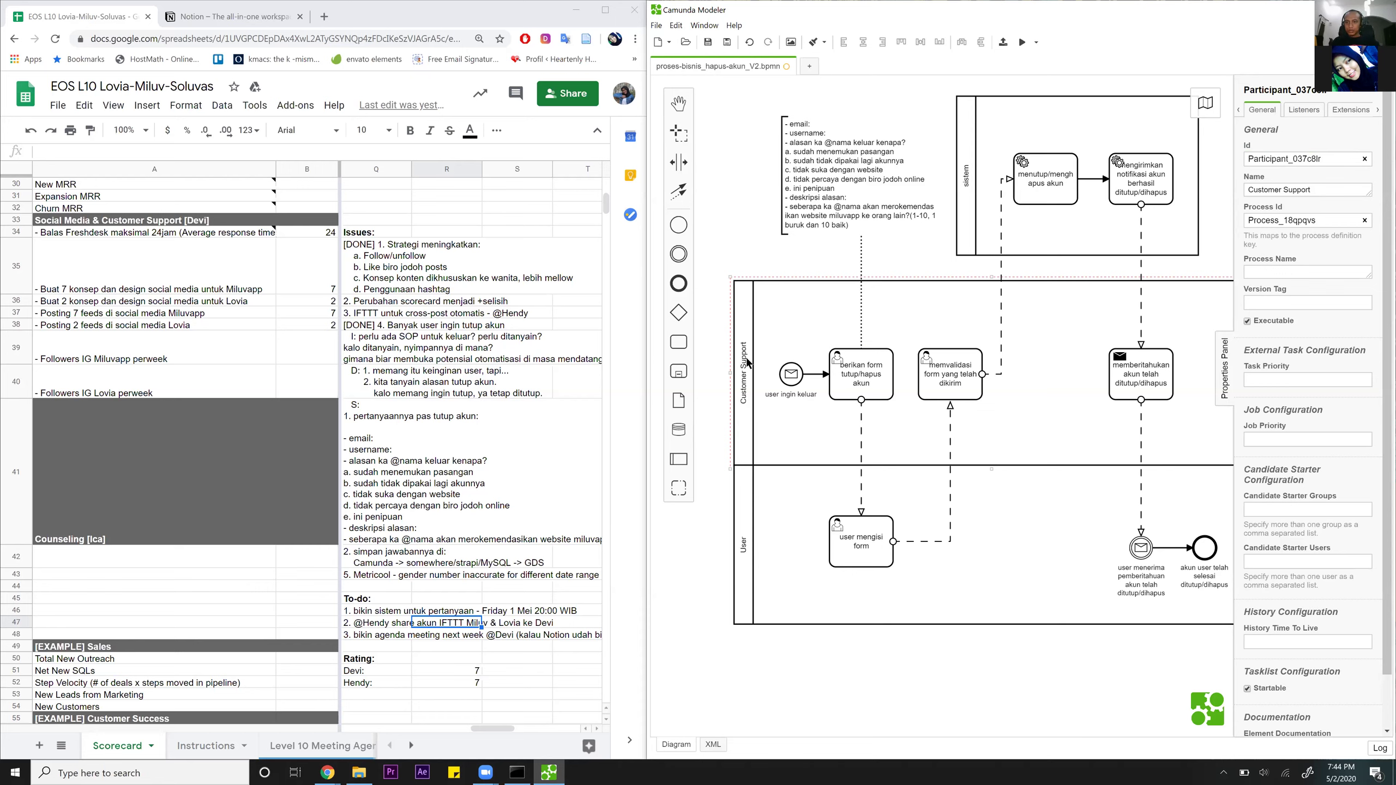
{"action": "left_click", "coordinate": [1259, 157]}
{"action": "double_click", "coordinate": [1259, 158]}
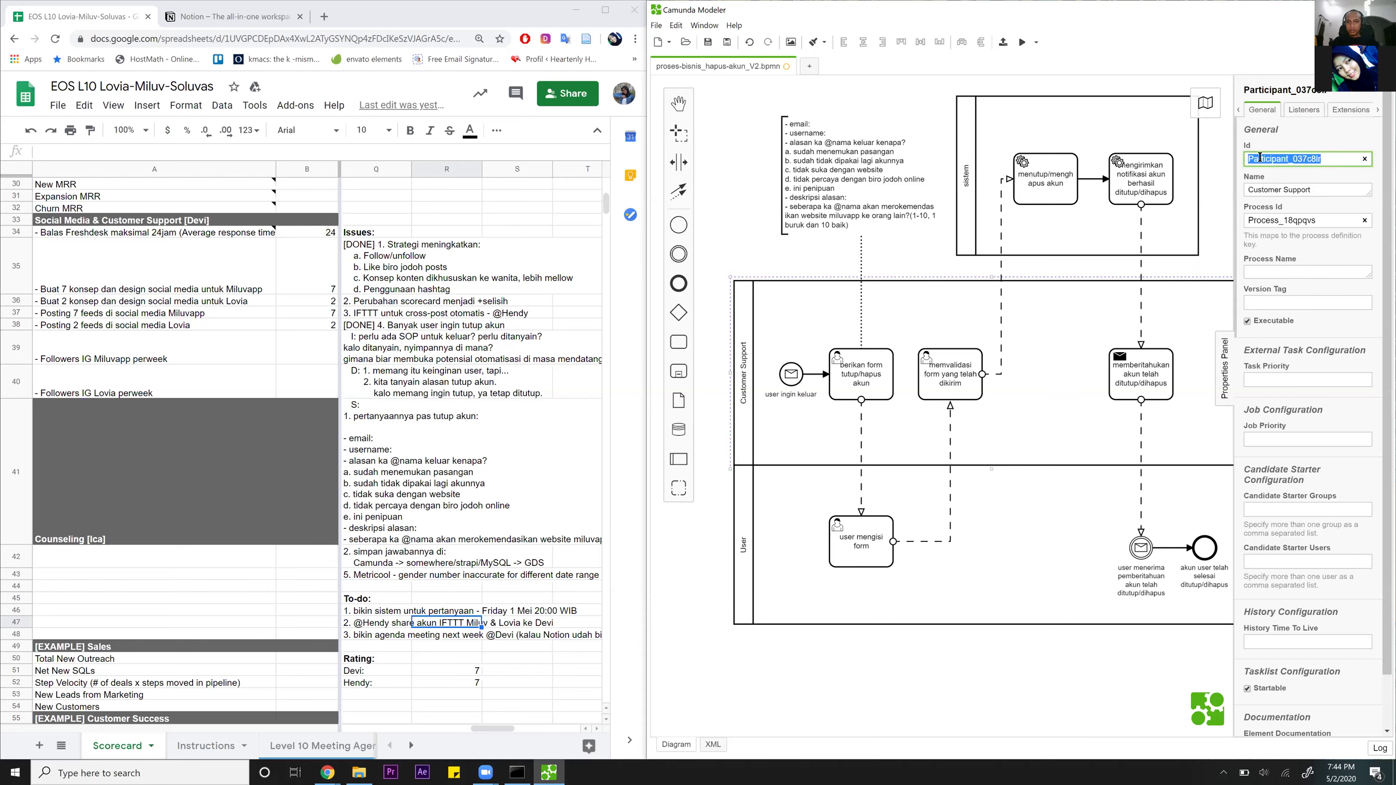
{"action": "type", "text": "marketi"}
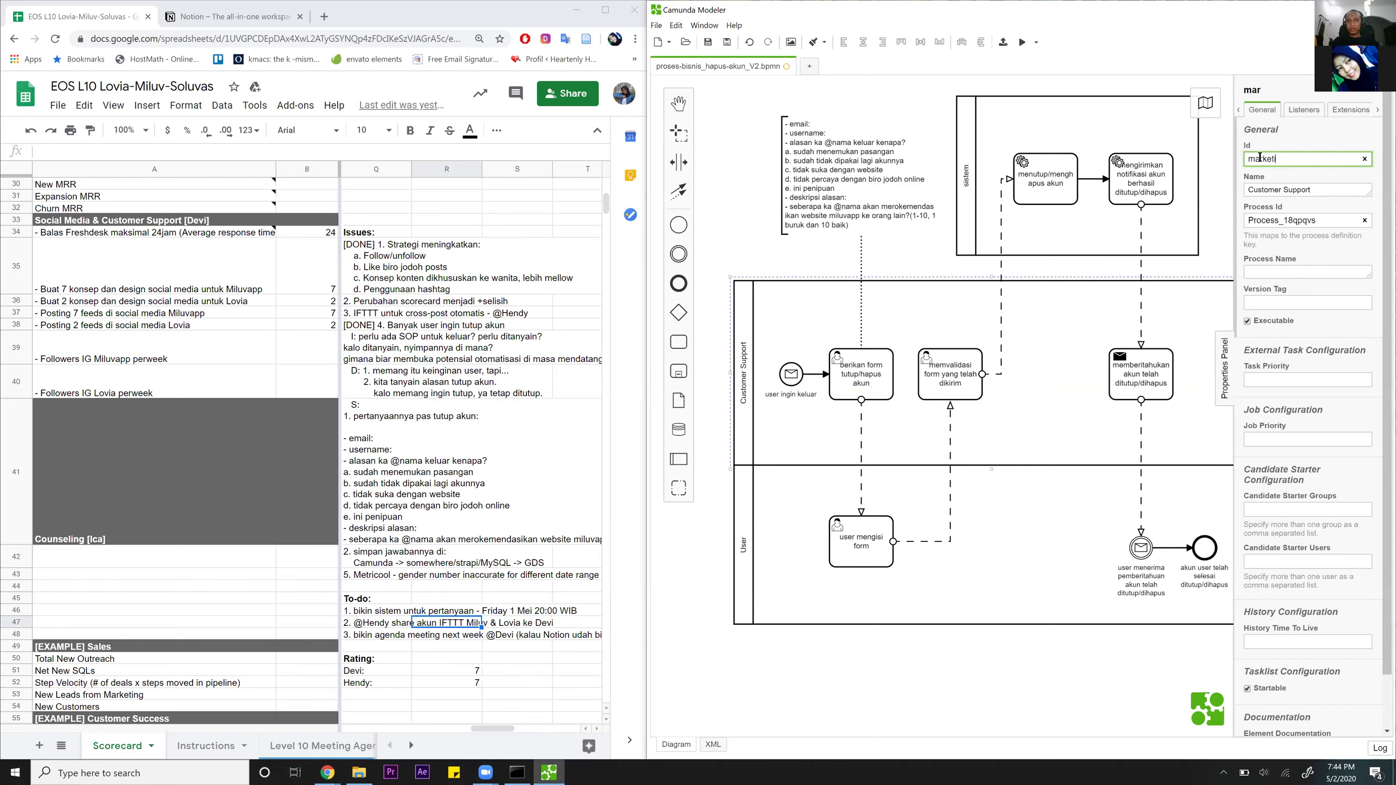
{"action": "type", "text": "ng.user.CloseAccount"}
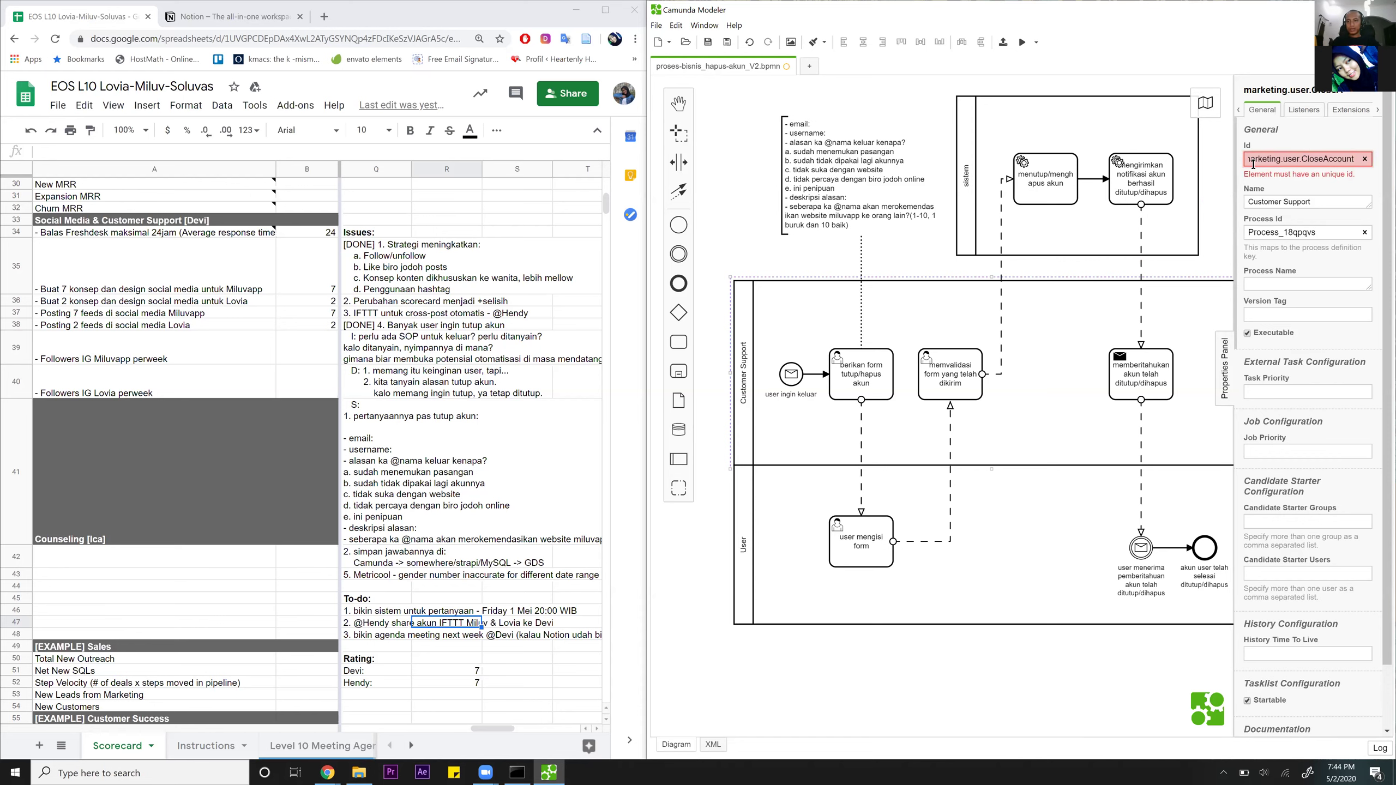
{"action": "type", "text": "Start"}
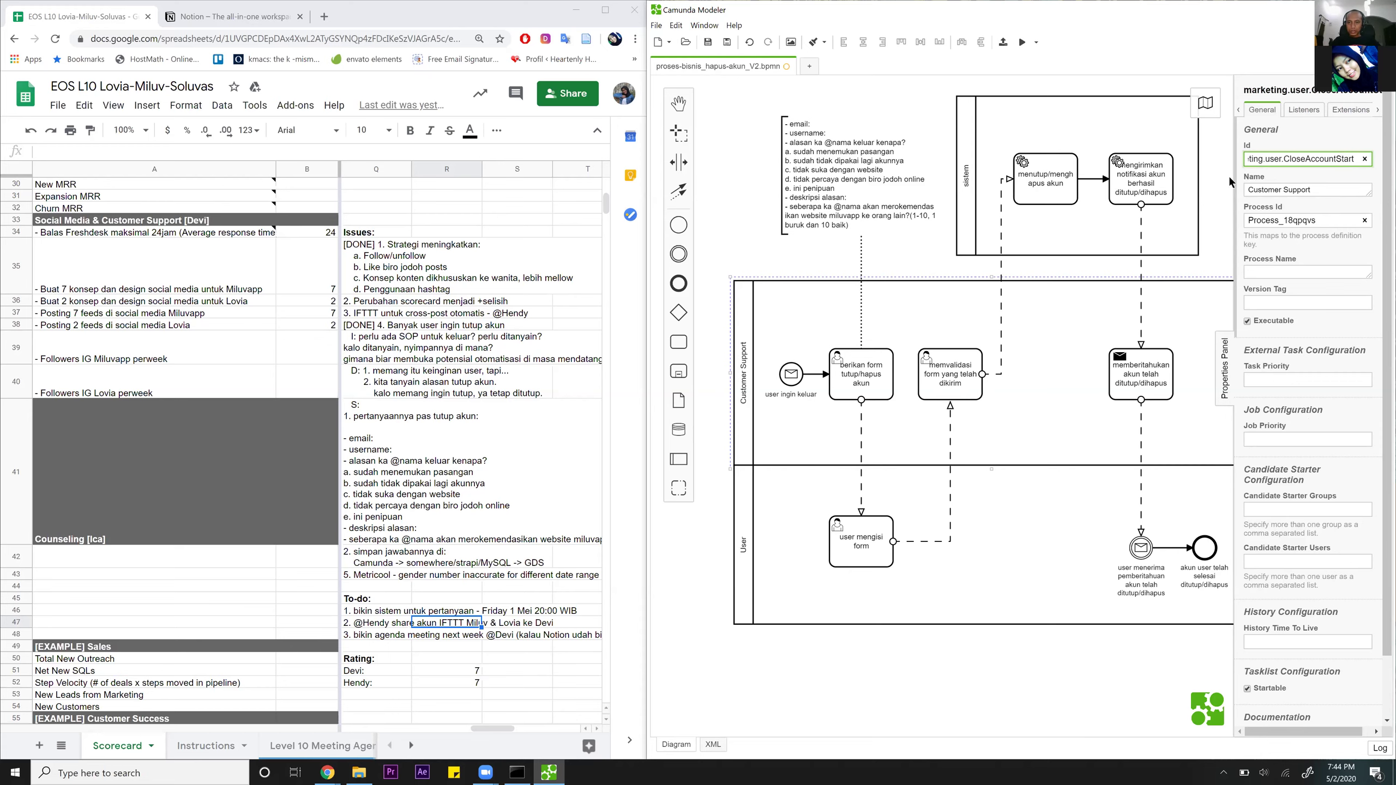
Try to set the Customer Support pool's process ID to "marketing.user.CloseAccount".
{"action": "left_click", "coordinate": [739, 527]}
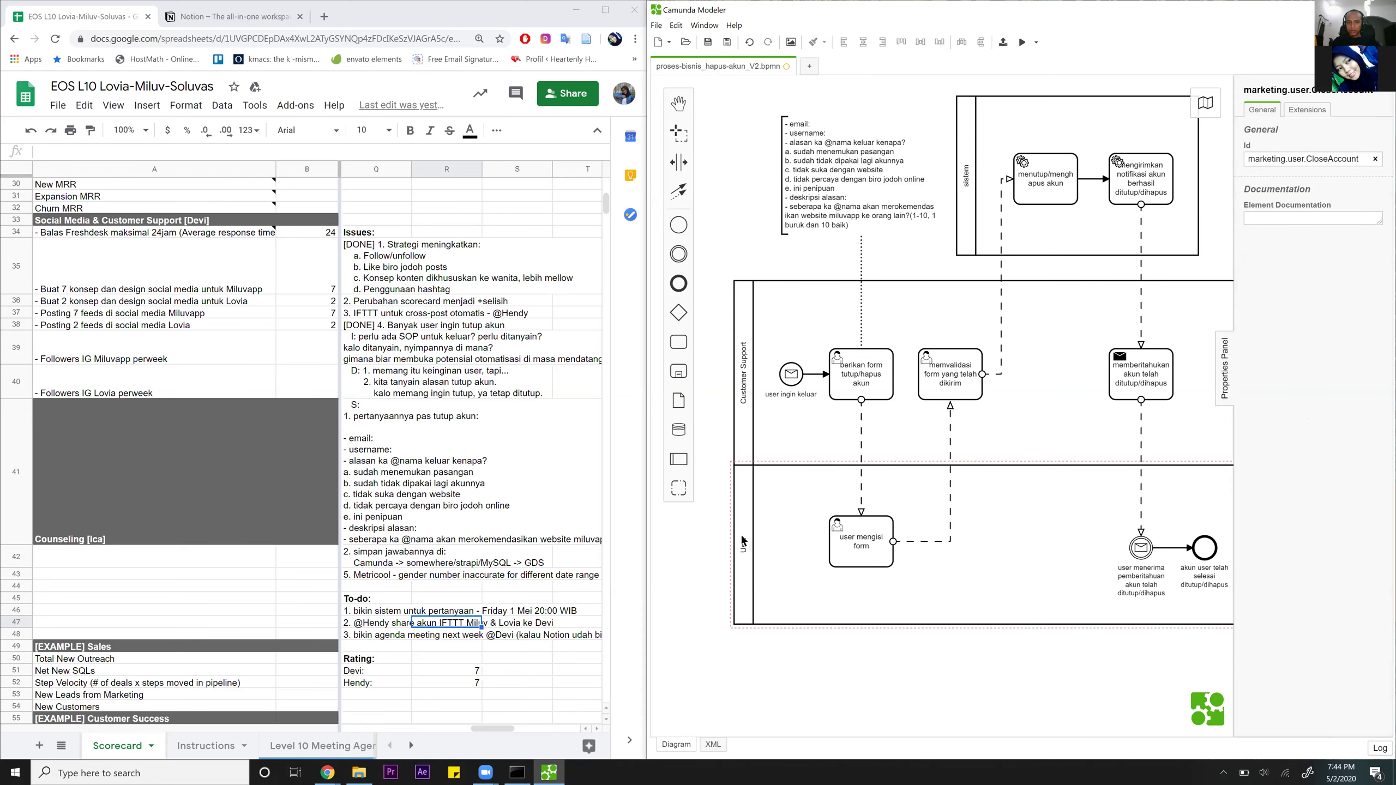
{"action": "left_click", "coordinate": [741, 532]}
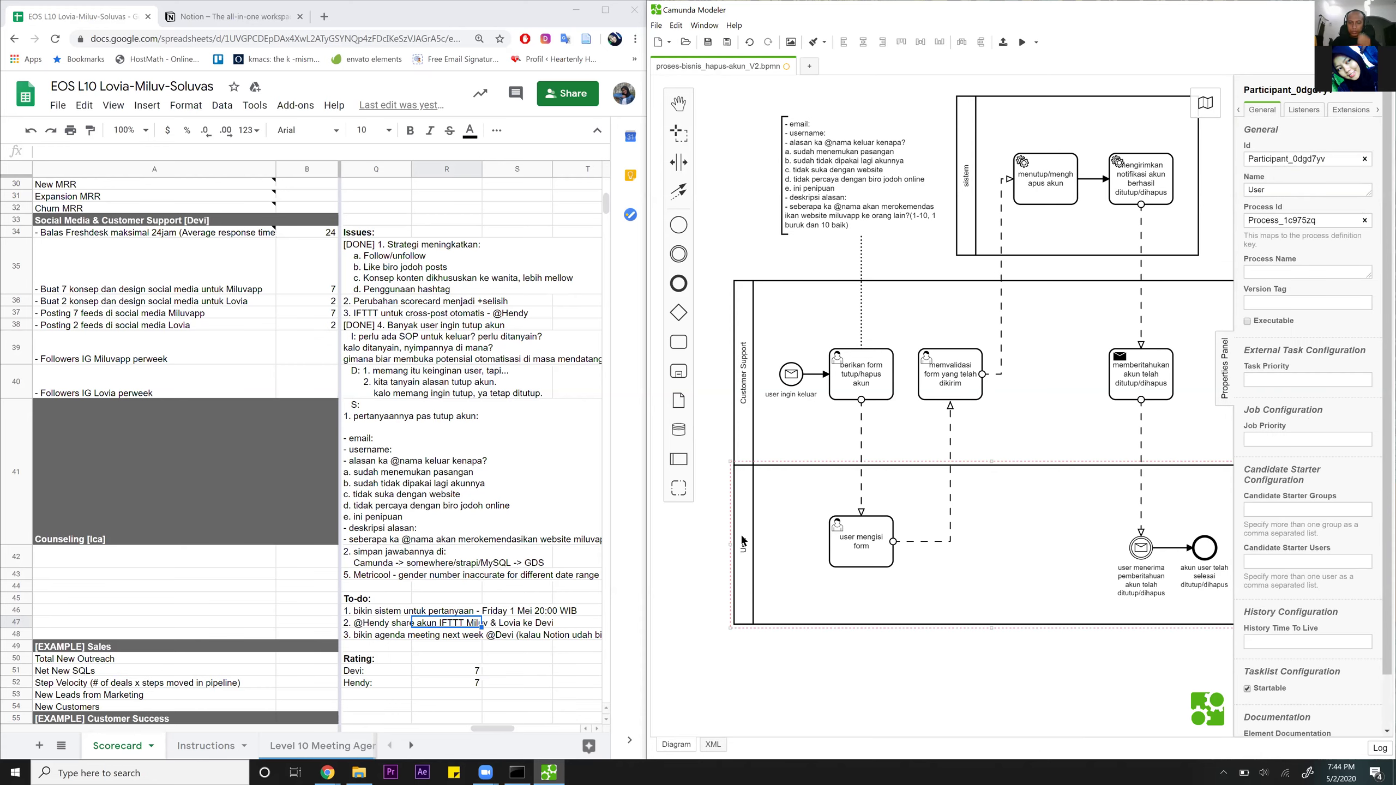
{"action": "left_click", "coordinate": [744, 390]}
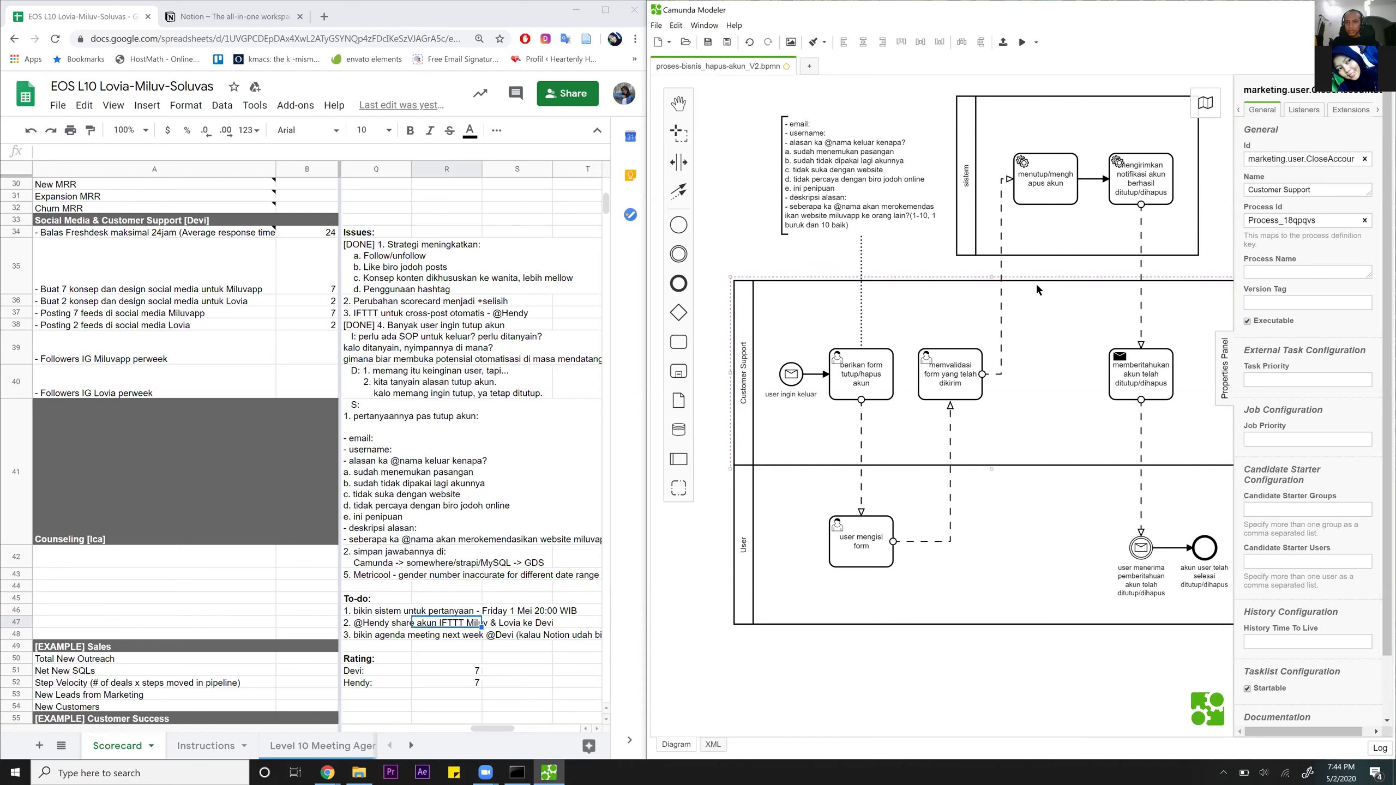
{"action": "left_click", "coordinate": [1336, 220]}
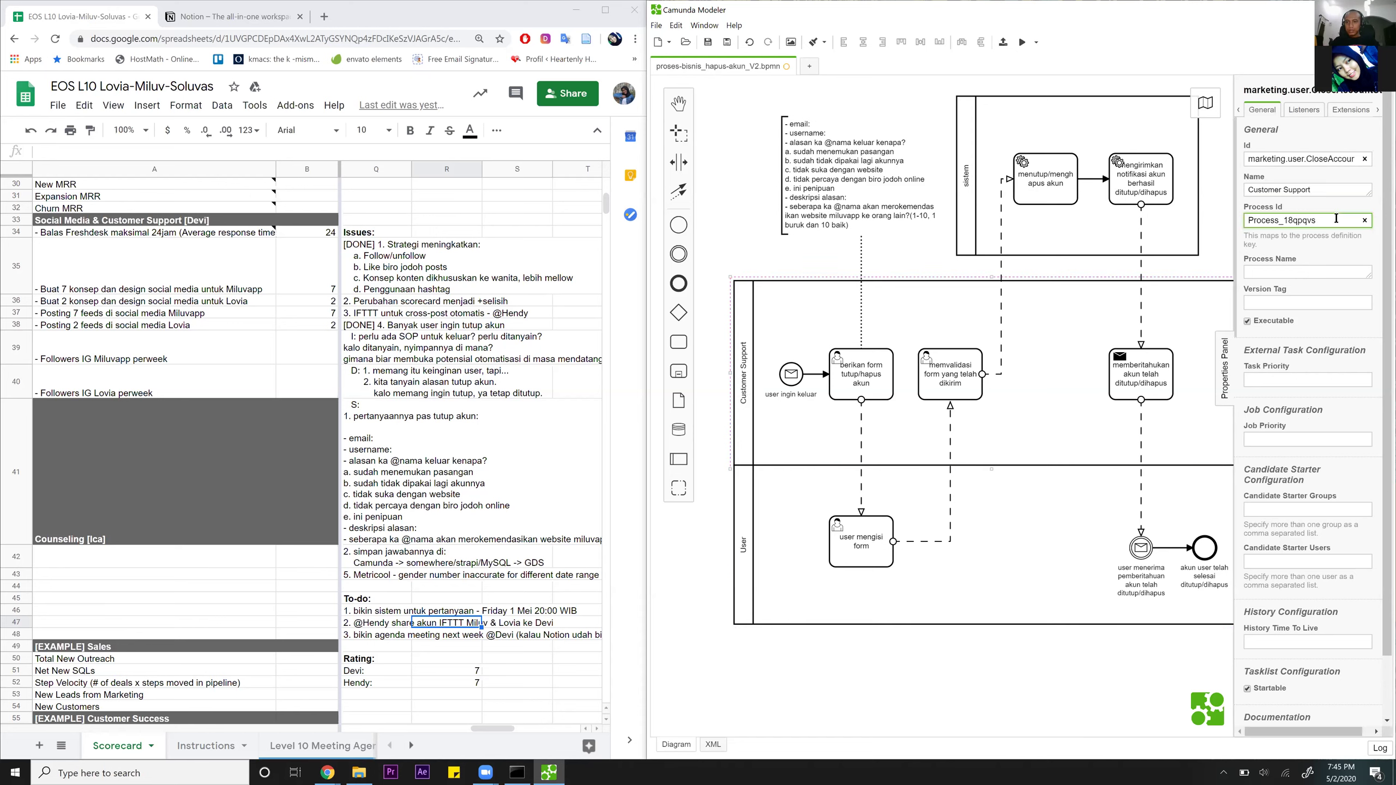
{"action": "key", "text": "ctrl+a"}
{"action": "type", "text": "marketing.user.CloseAccount"}
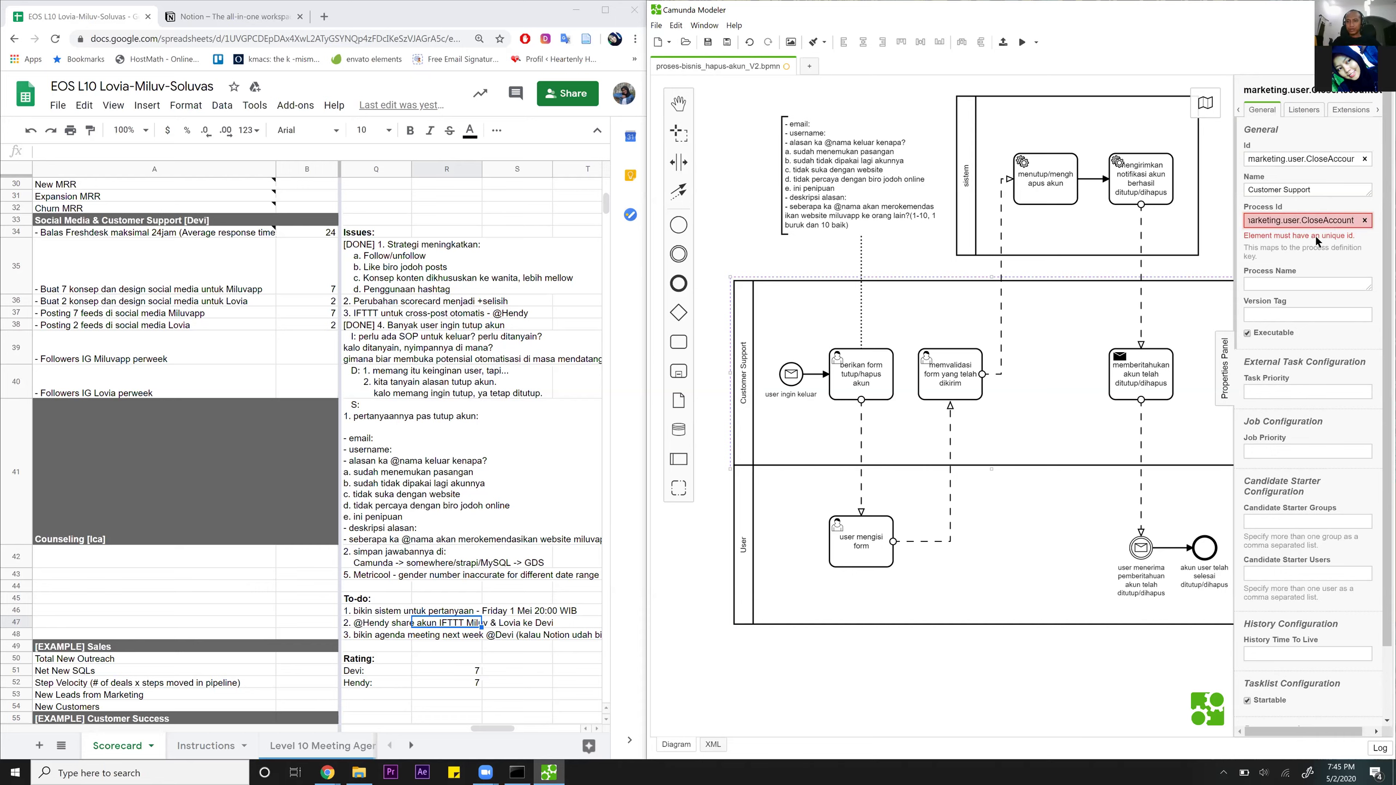
Set the Customer Support pool's process ID to "marketing.user.CloseAccountProcess" and process name to "Customer Support: Close Account", saving the diagram.
{"action": "type", "text": "P"}
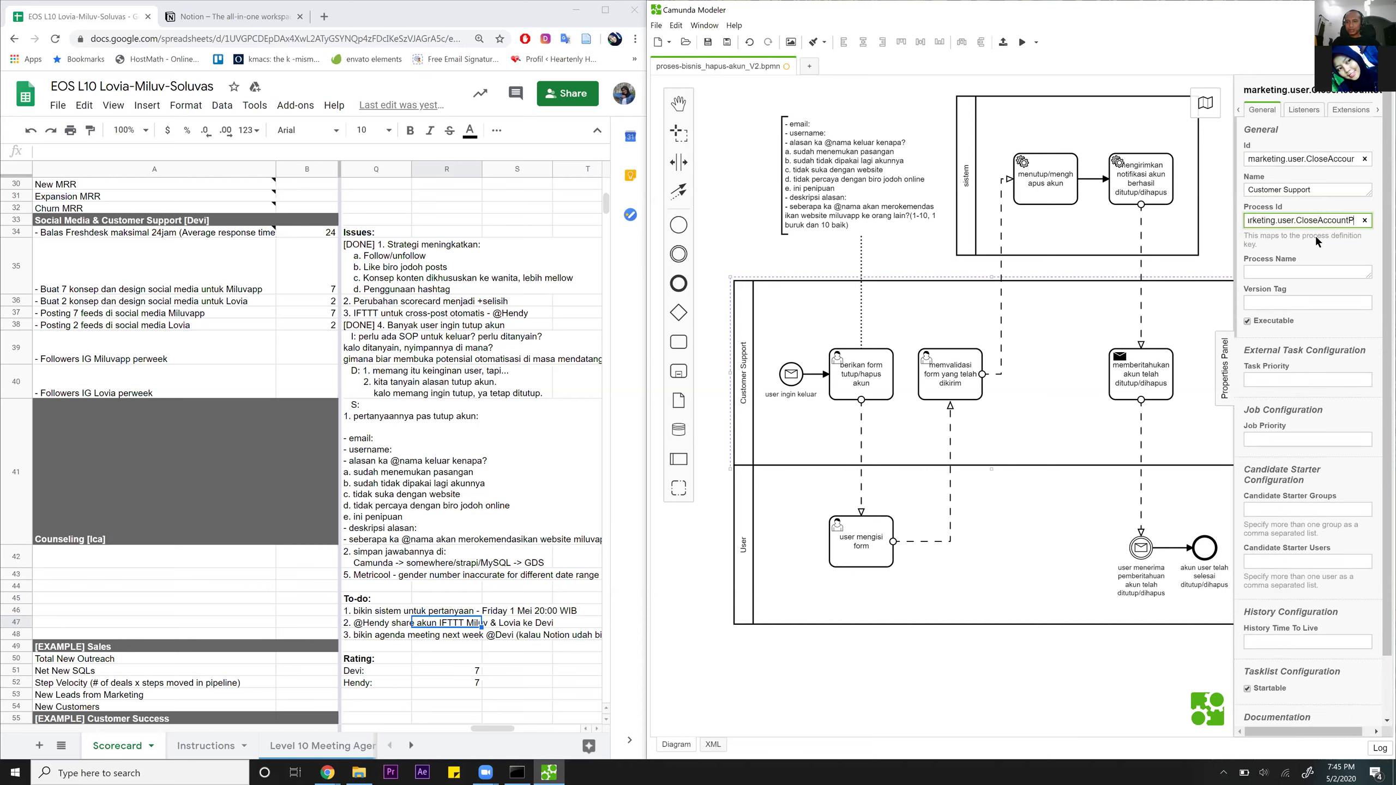
{"action": "type", "text": "rocess"}
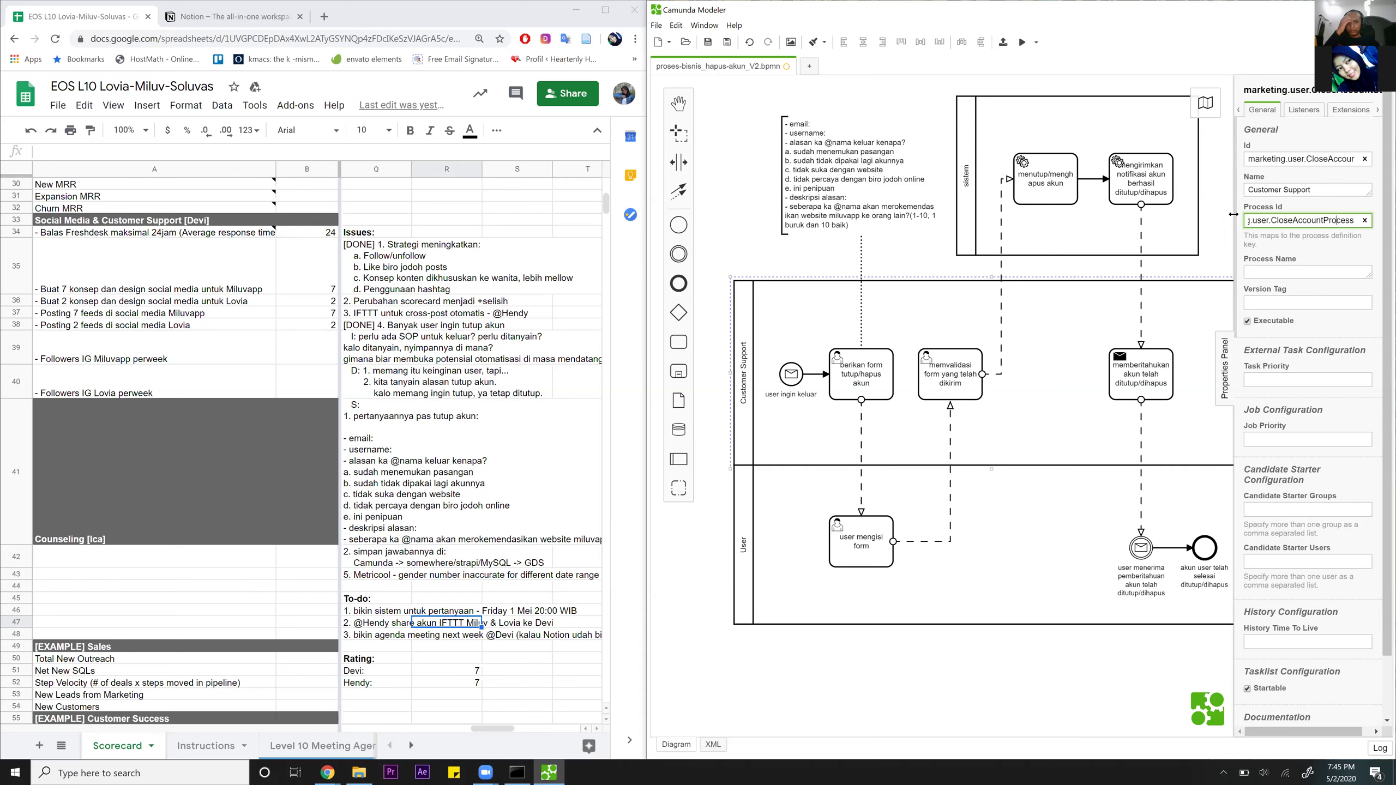
{"action": "left_click", "coordinate": [1259, 272]}
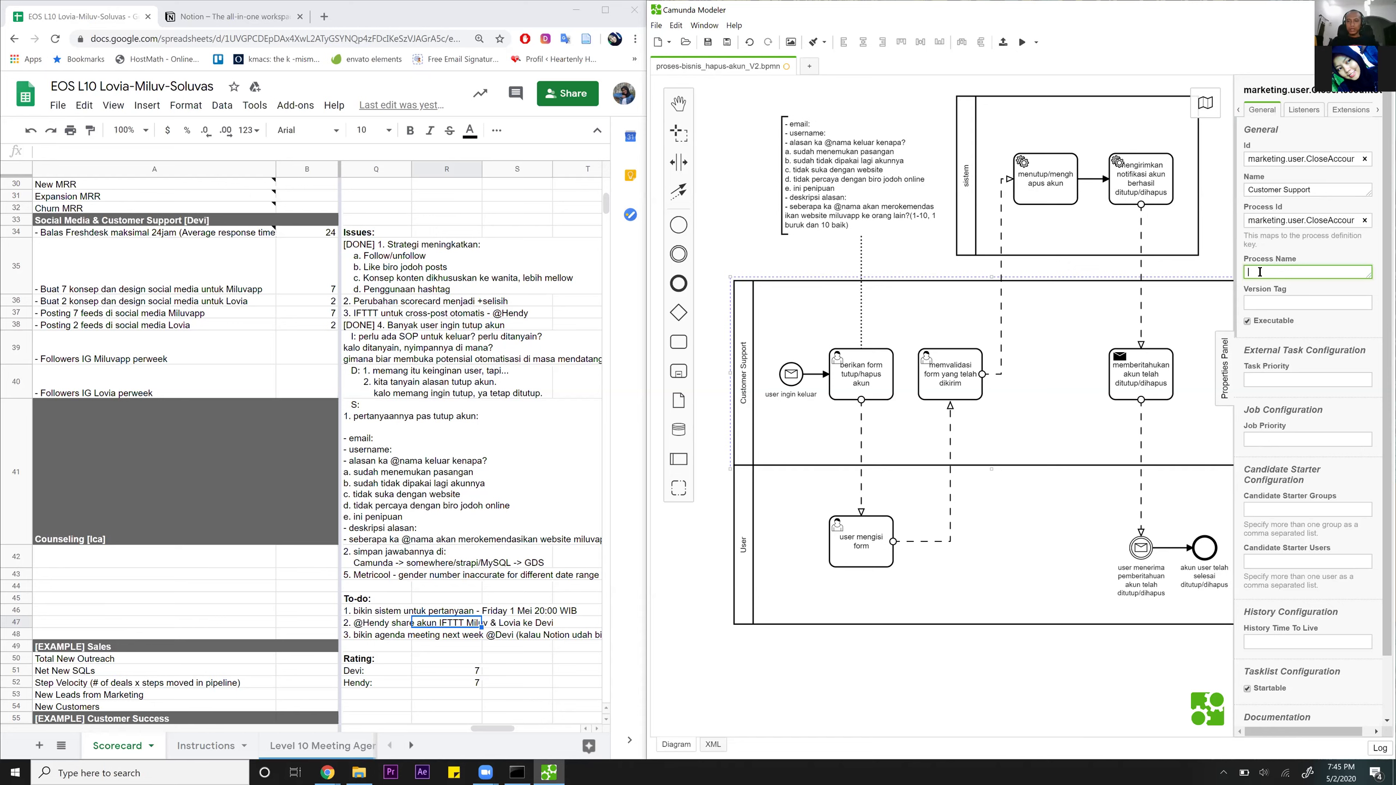
{"action": "type", "text": "Close Account"}
{"action": "left_click", "coordinate": [1250, 272]}
{"action": "type", "text": "Customersupport:"}
{"action": "key", "text": "ctrl+s"}
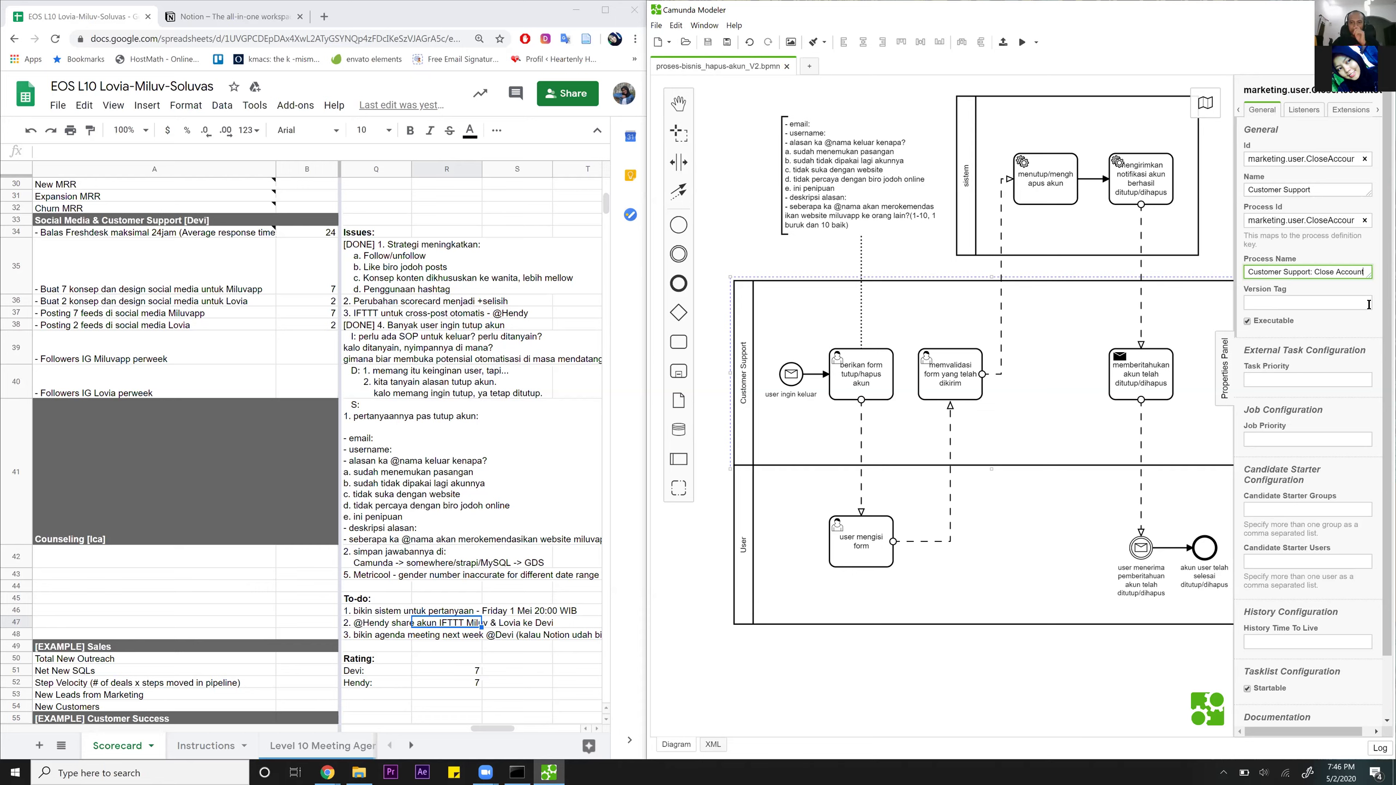
{"action": "left_click", "coordinate": [818, 253]}
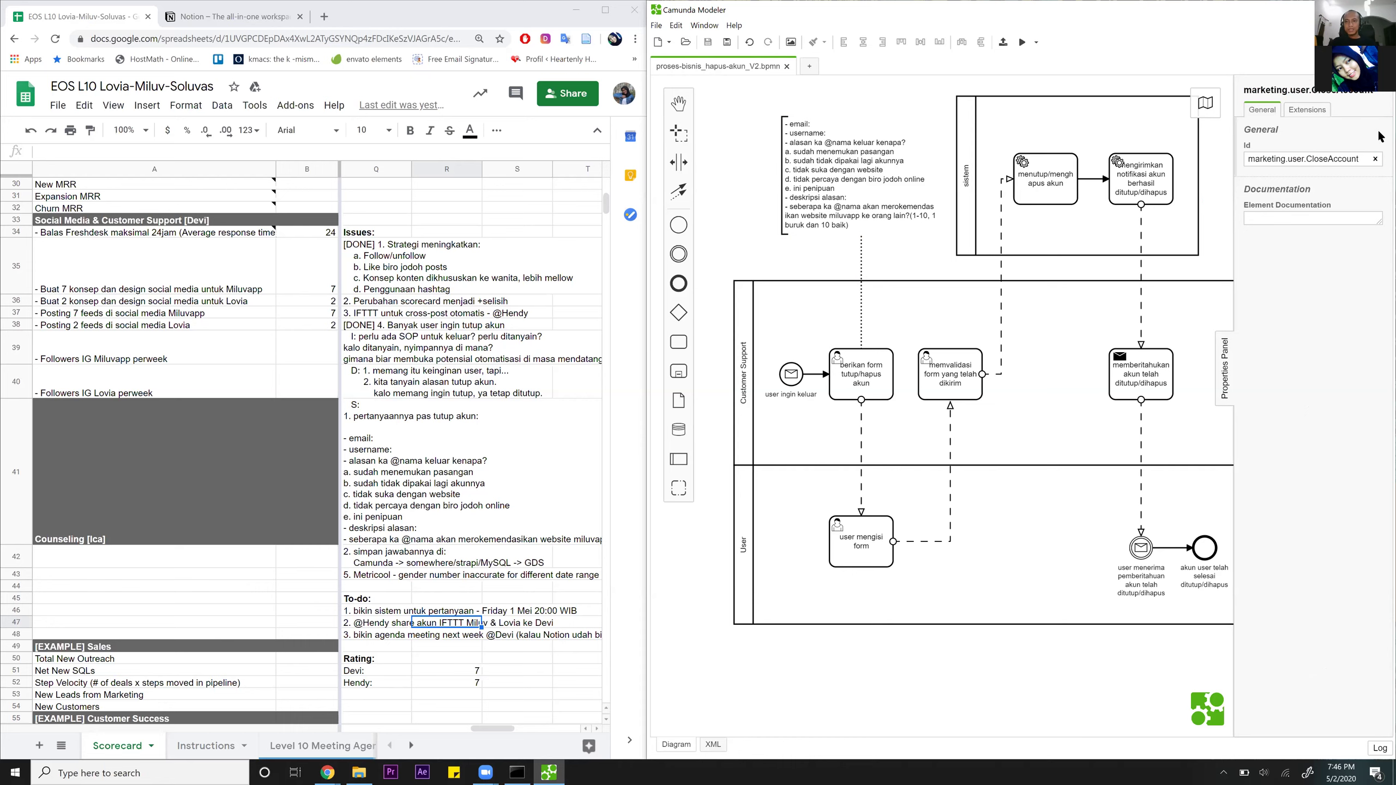
{"action": "left_click", "coordinate": [1003, 43]}
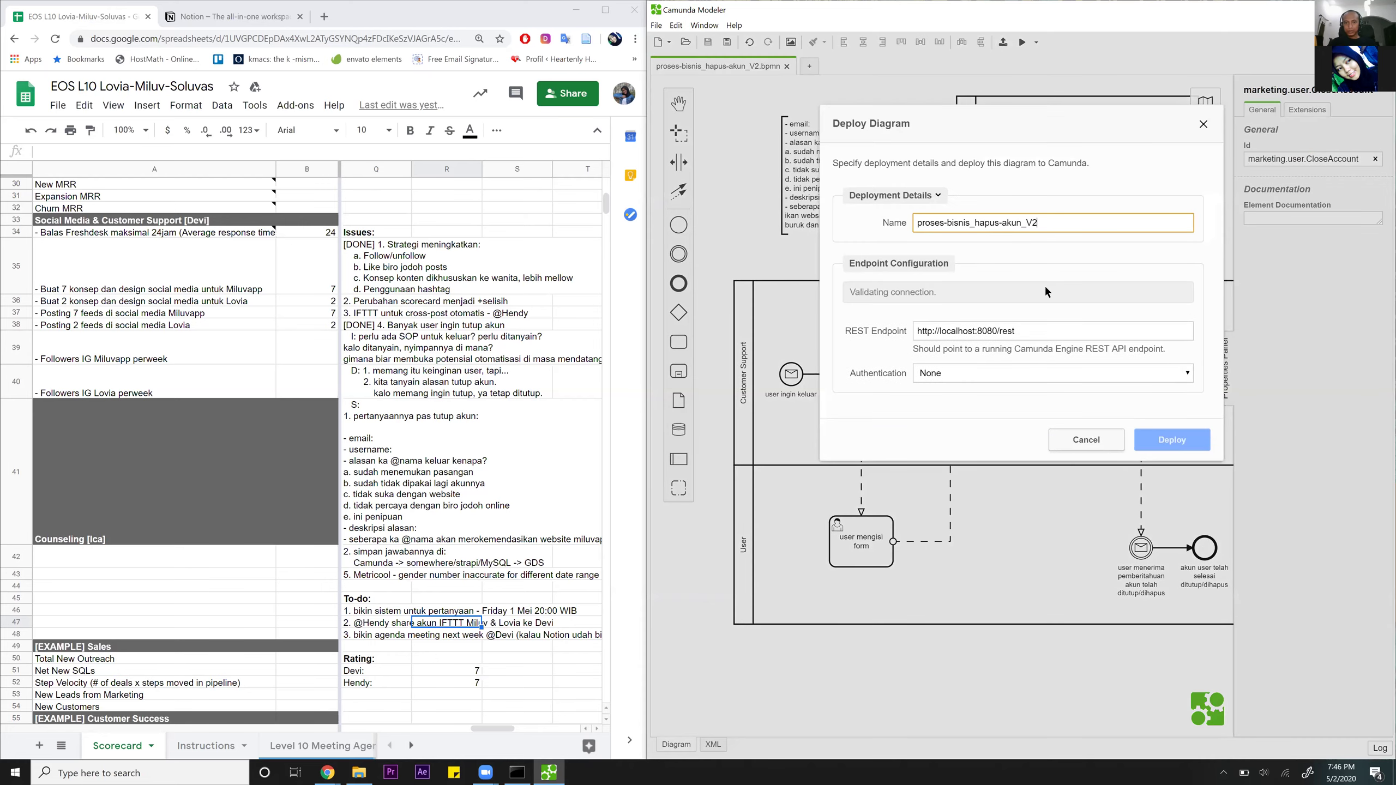
{"action": "left_click", "coordinate": [1031, 331]}
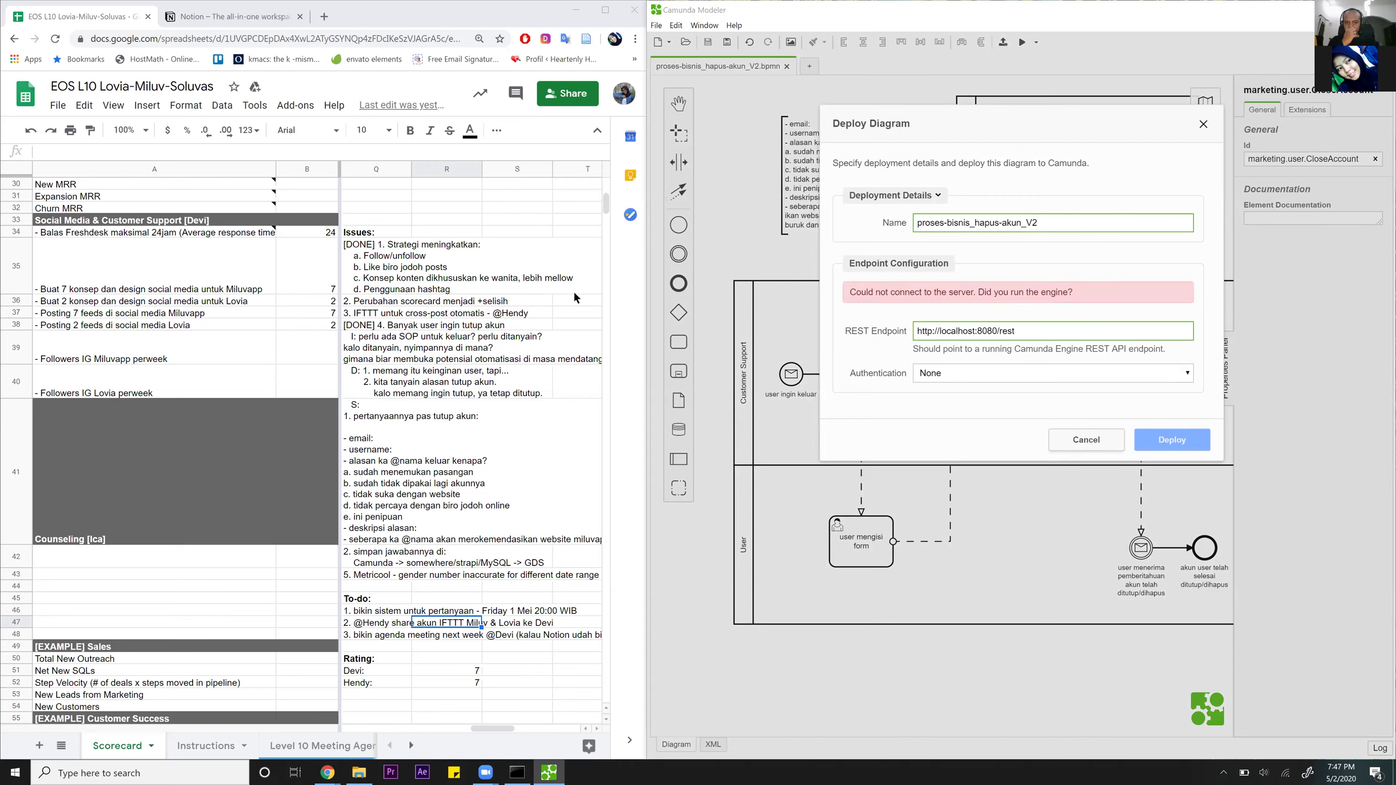
{"action": "triple_click", "coordinate": [1019, 332]}
{"action": "type", "text": "https://camunda.lovia.life/engine-rest"}
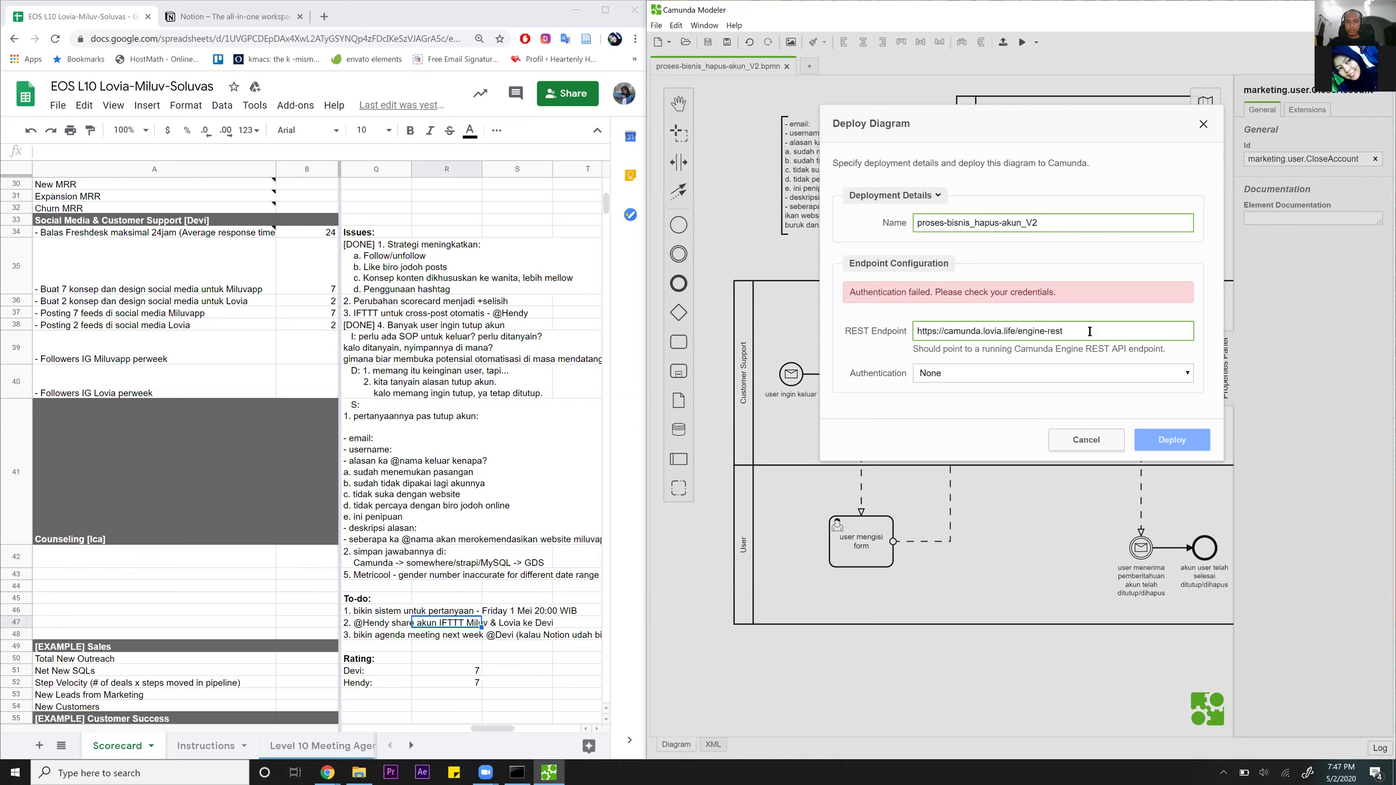
Set authentication to HTTP Basic, enter the account username and password with credentials remembered, and try to deploy the diagram.
{"action": "left_click", "coordinate": [1056, 374]}
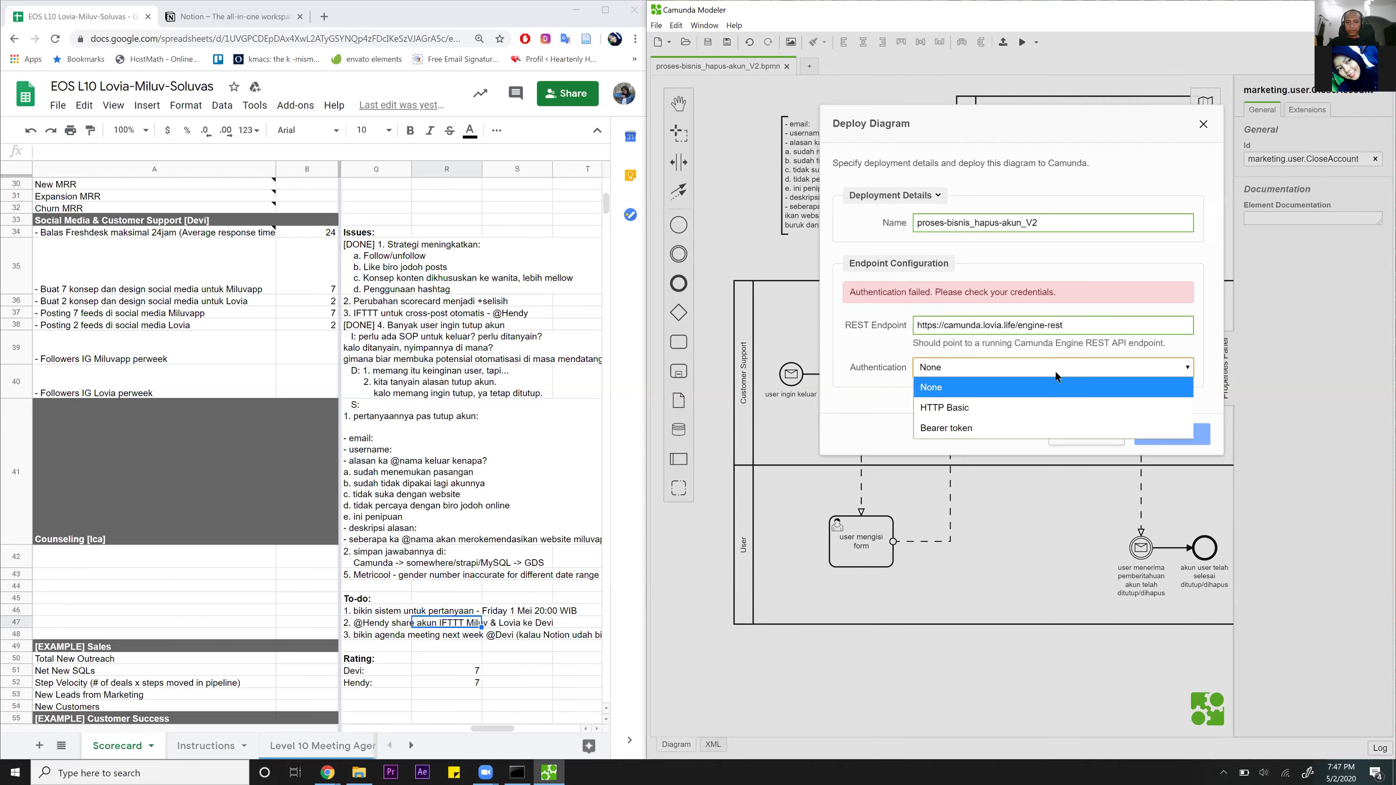
{"action": "left_click", "coordinate": [991, 407]}
{"action": "left_click", "coordinate": [990, 398]}
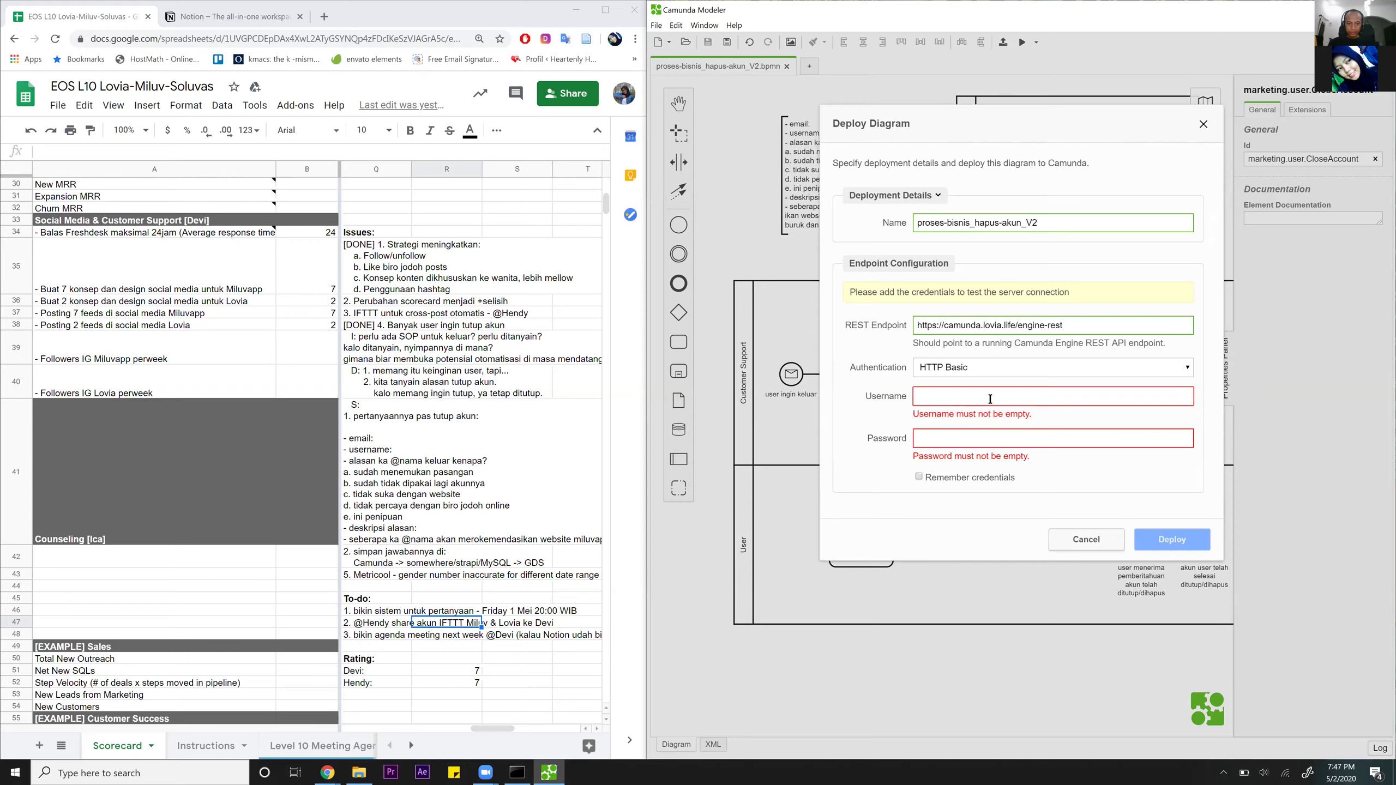
{"action": "type", "text": "devi"}
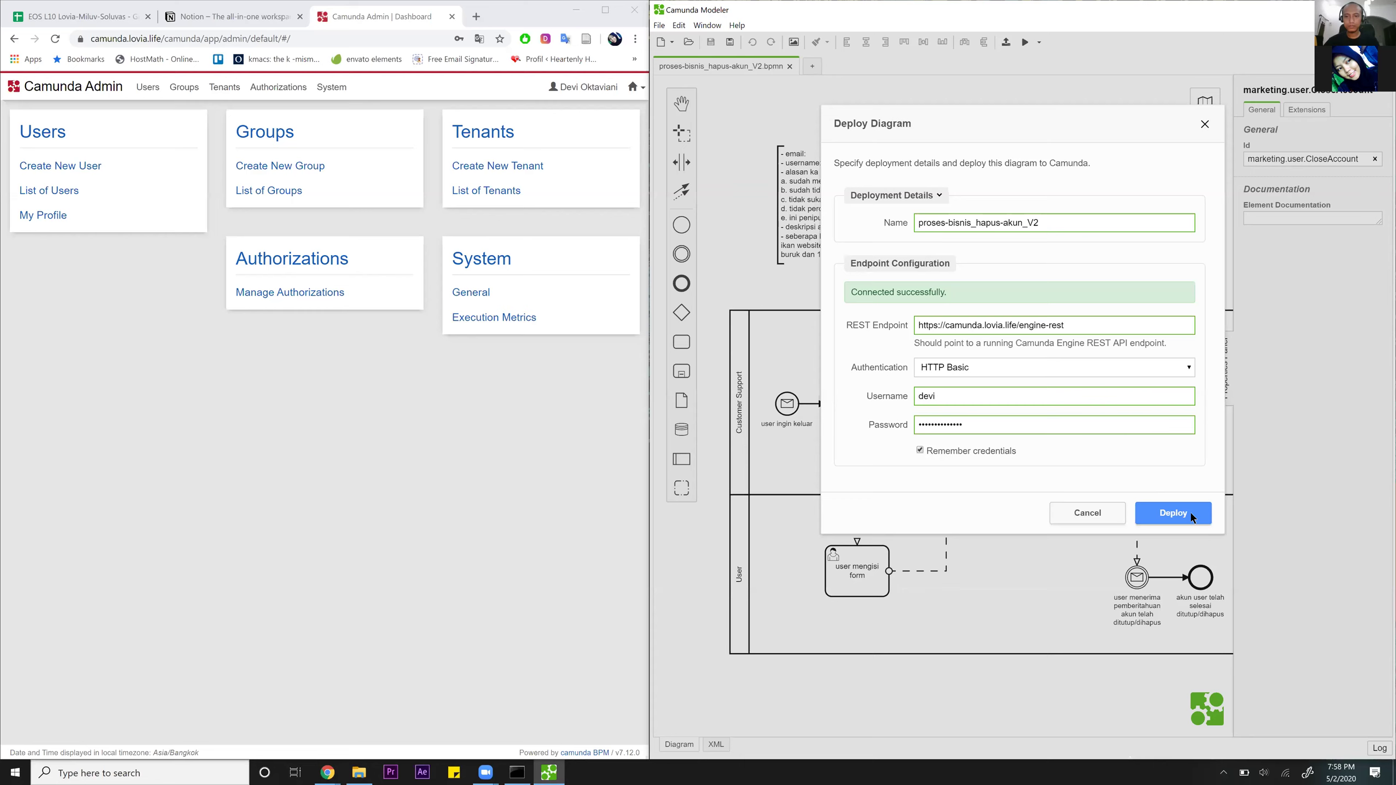
{"action": "left_click", "coordinate": [1187, 513]}
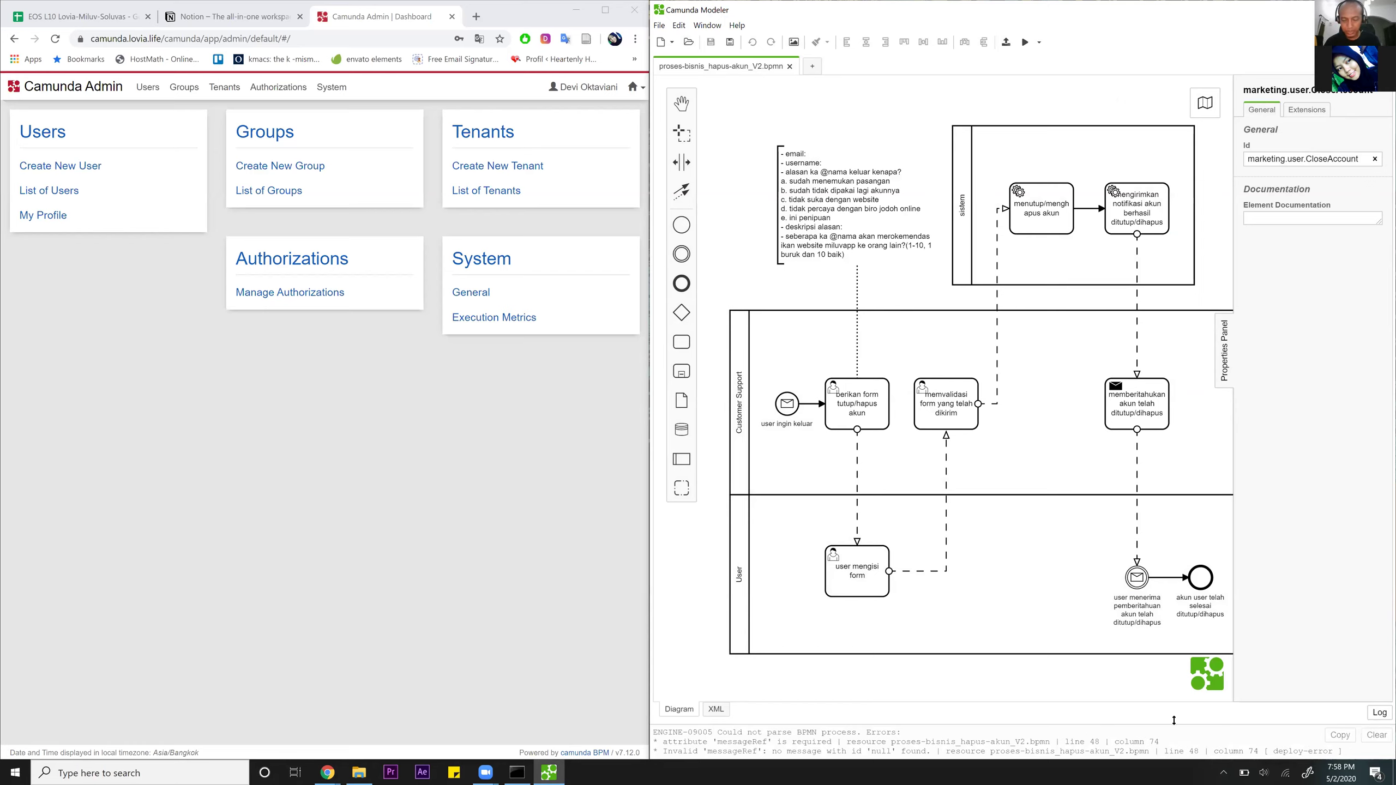
Check the deployment log and XML source, and create a new message for the "user ingin keluar" start event.
{"action": "left_click_drag", "start_coordinate": [1175, 725], "coordinate": [1150, 628]}
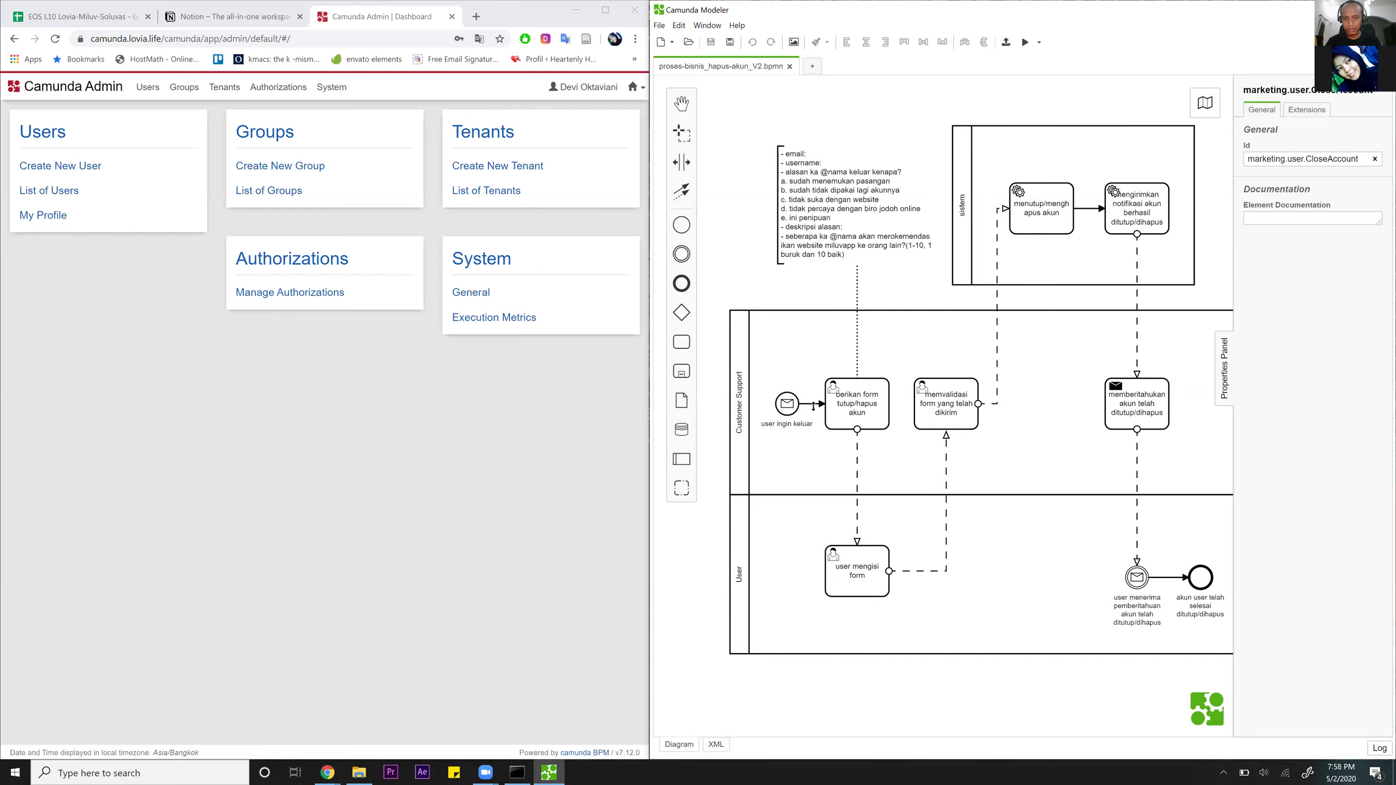
{"action": "left_click", "coordinate": [715, 744]}
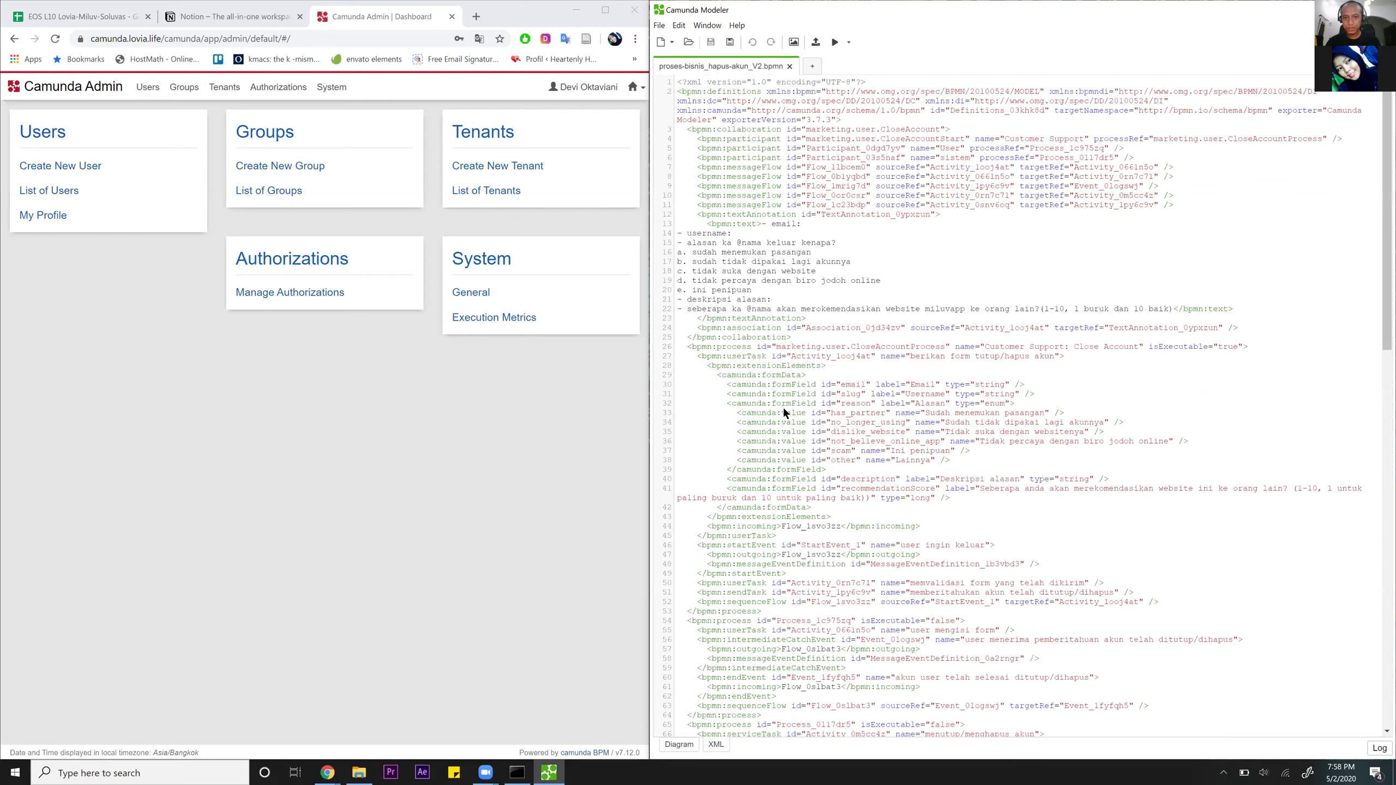
{"action": "left_click", "coordinate": [679, 744]}
{"action": "left_click", "coordinate": [786, 407]}
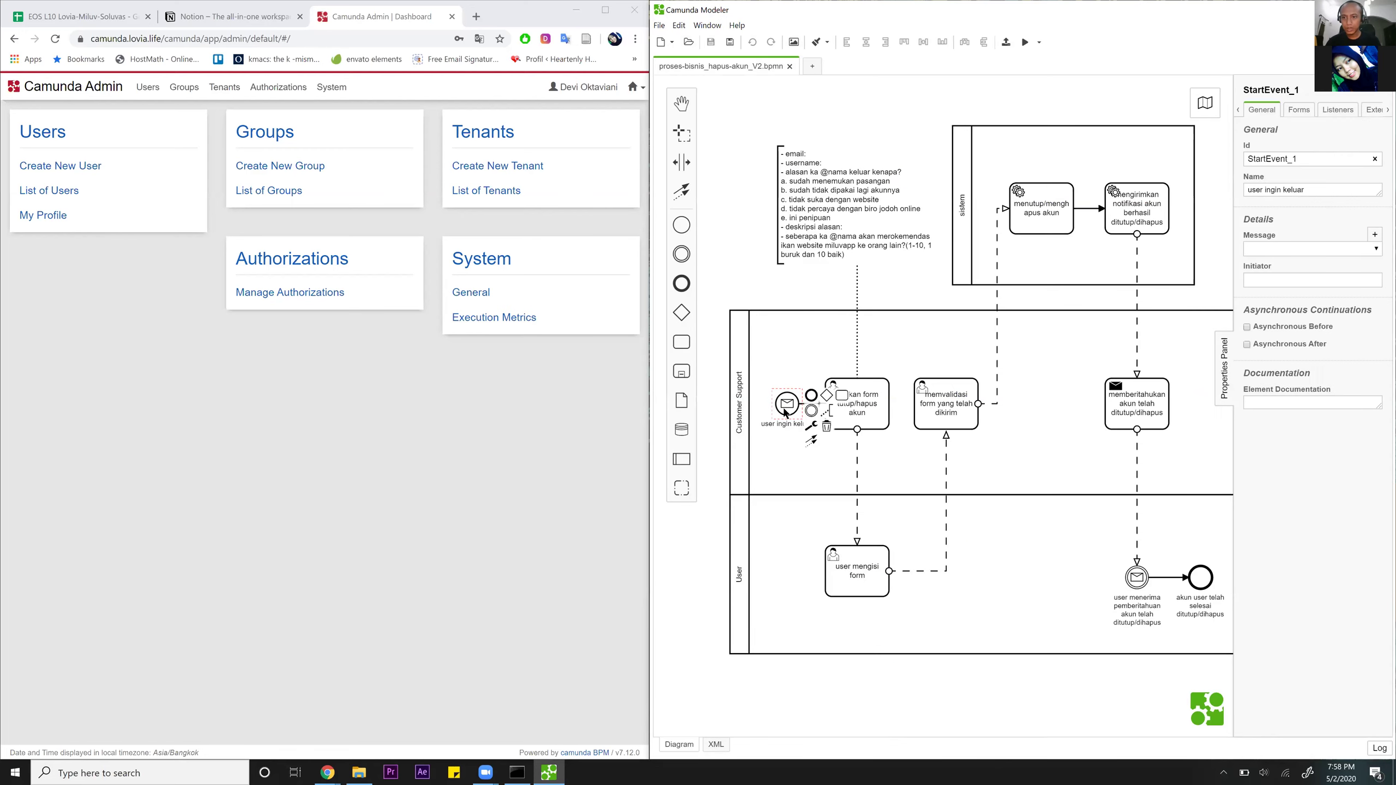
{"action": "left_click", "coordinate": [1320, 248]}
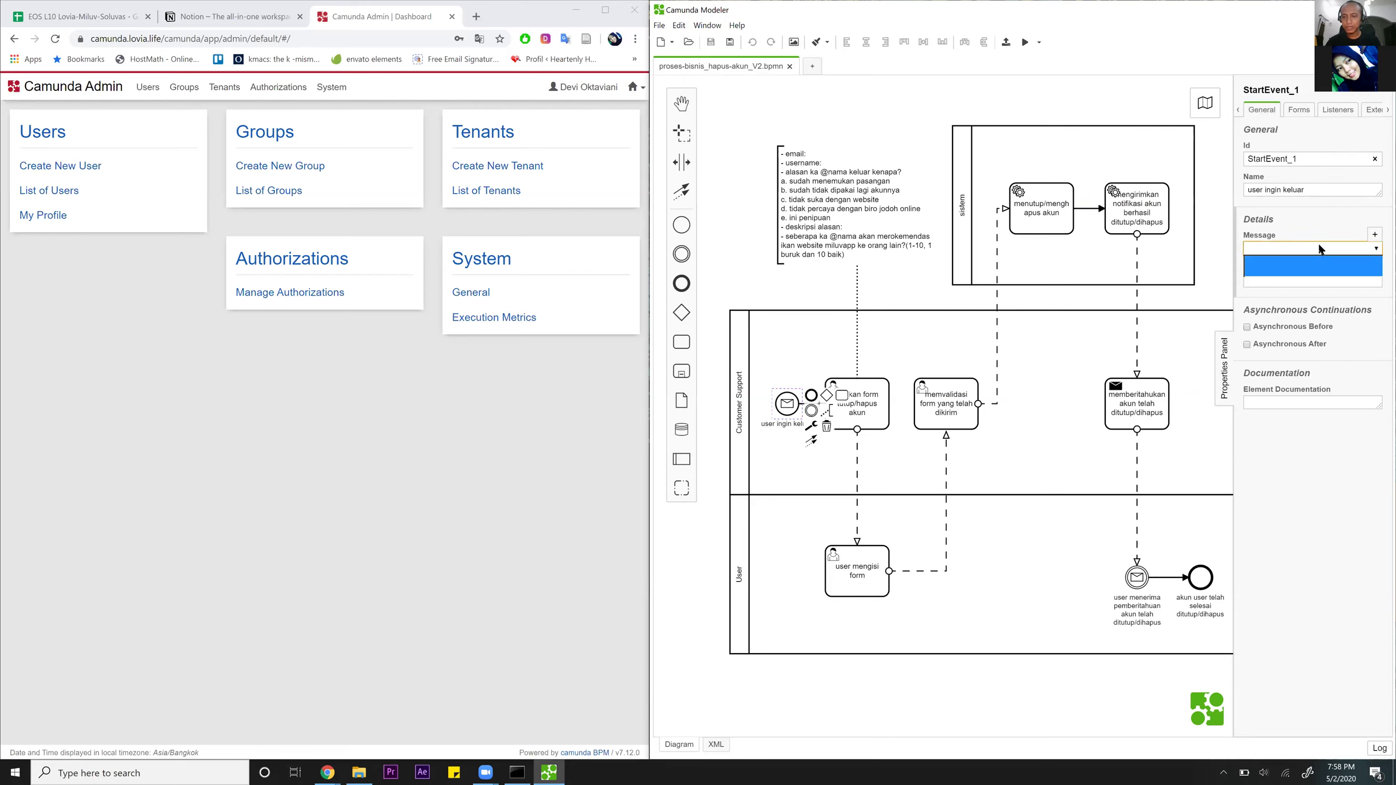
{"action": "left_click", "coordinate": [1374, 235]}
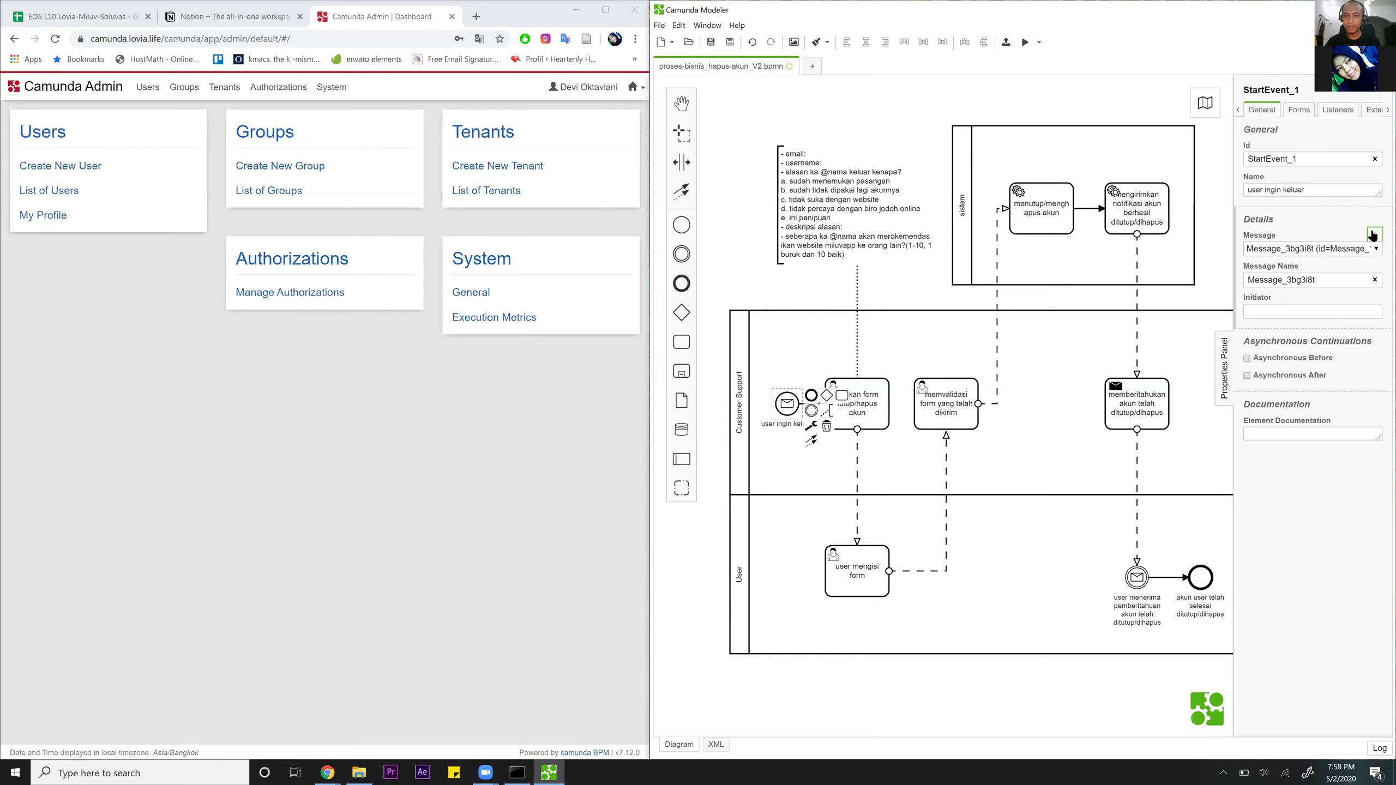
{"action": "left_click", "coordinate": [1341, 252]}
{"action": "left_click", "coordinate": [1341, 252]}
Name the start event's message "marketing.user.CloseAccountRequest".
{"action": "left_click_drag", "start_coordinate": [1316, 279], "coordinate": [1241, 281]}
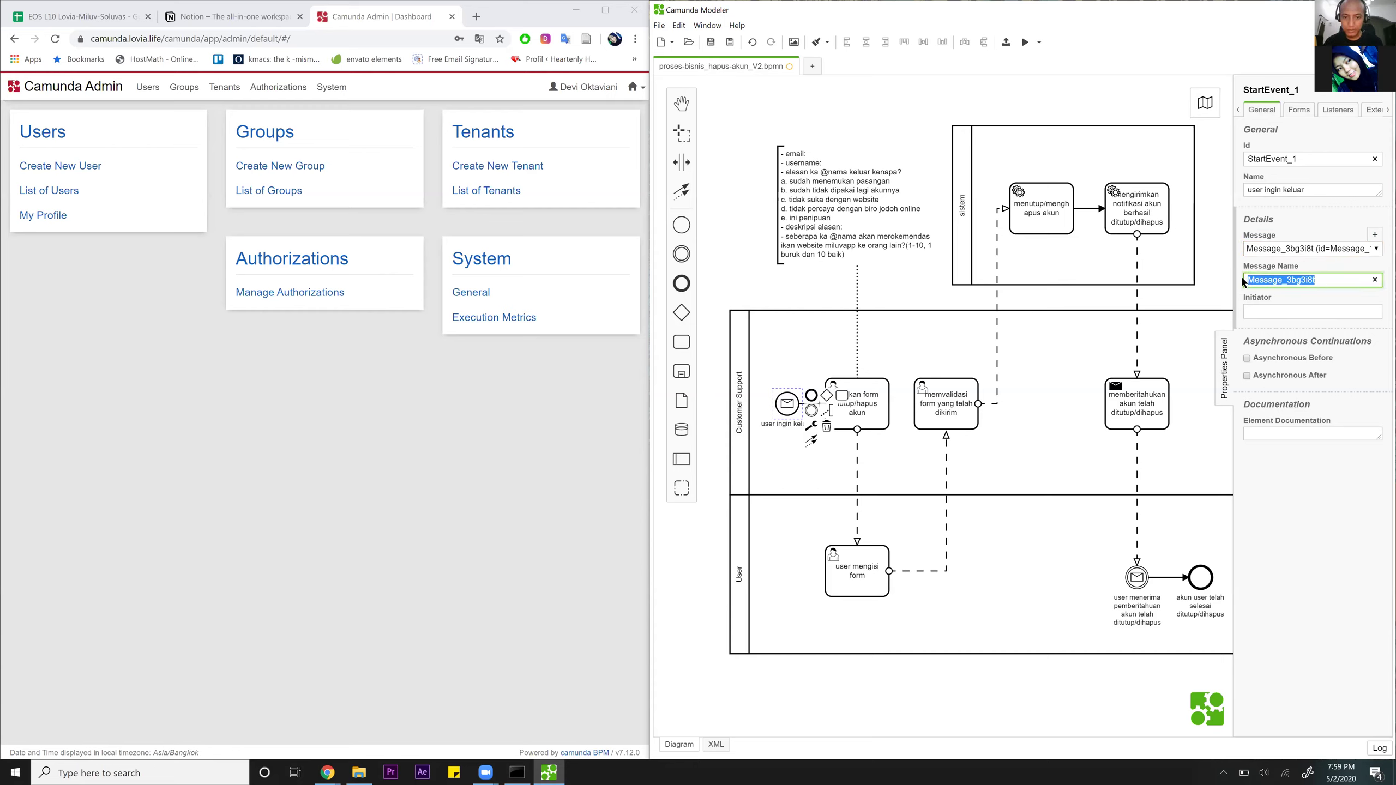
{"action": "type", "text": "n"}
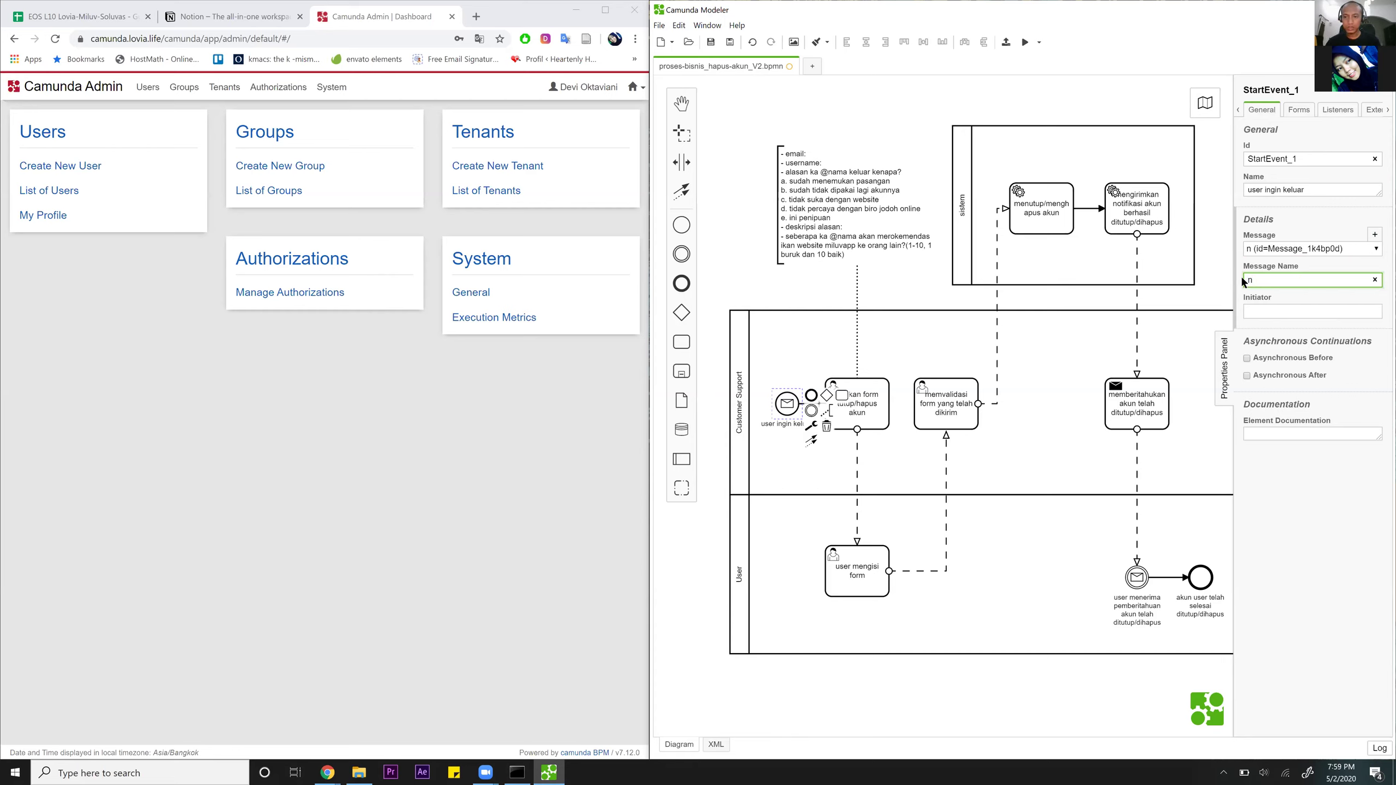
{"action": "key", "text": "BackSpace"}
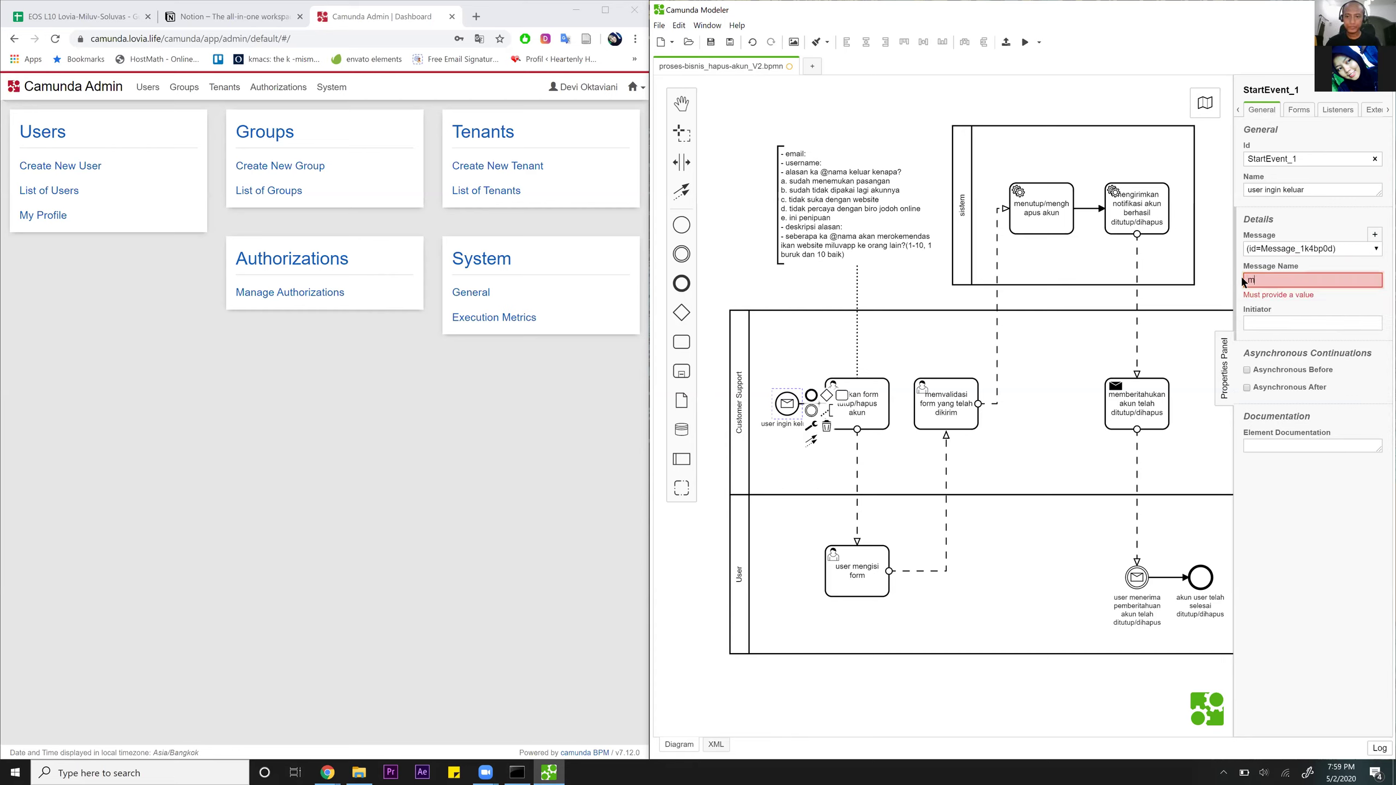
{"action": "type", "text": "marke"}
{"action": "type", "text": "ng.user.Close"}
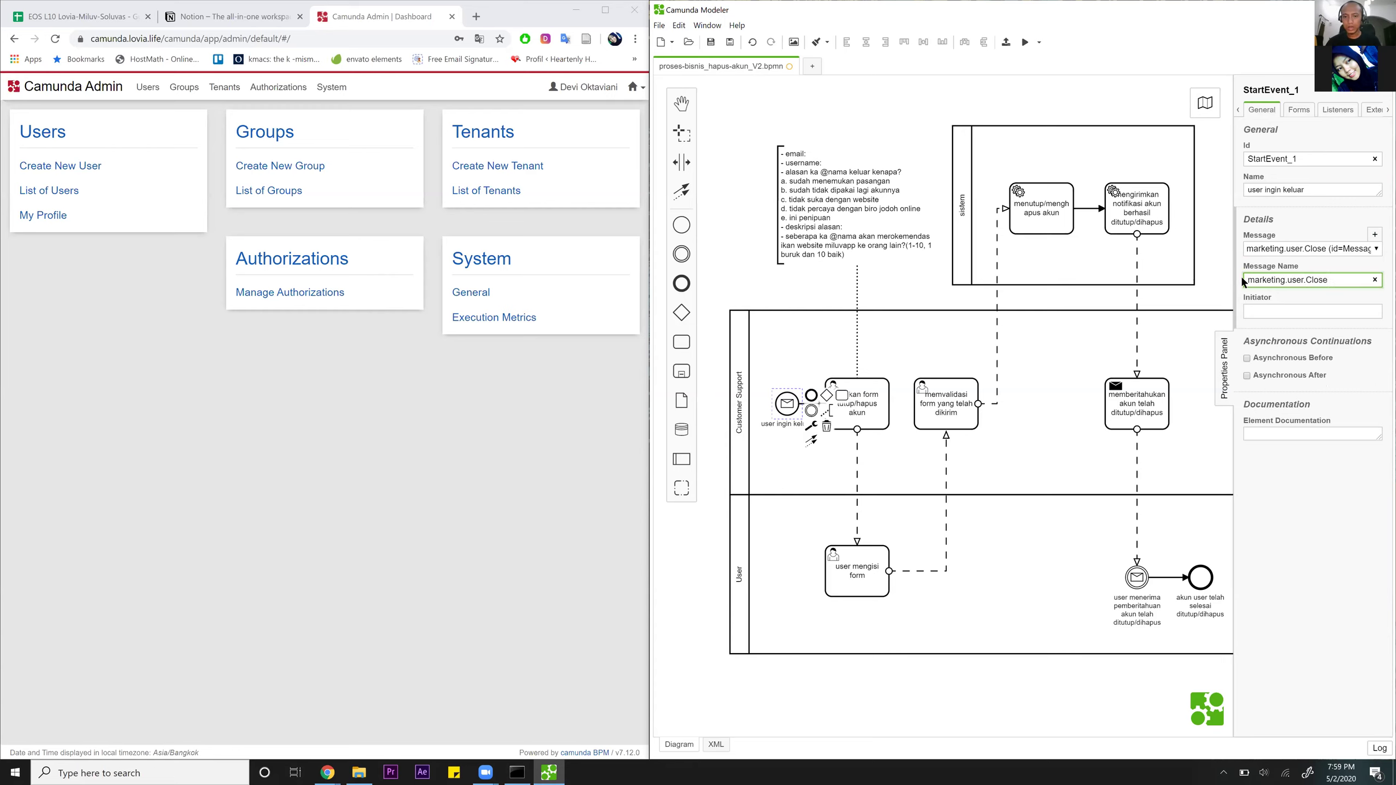
{"action": "type", "text": "AcoountRe"}
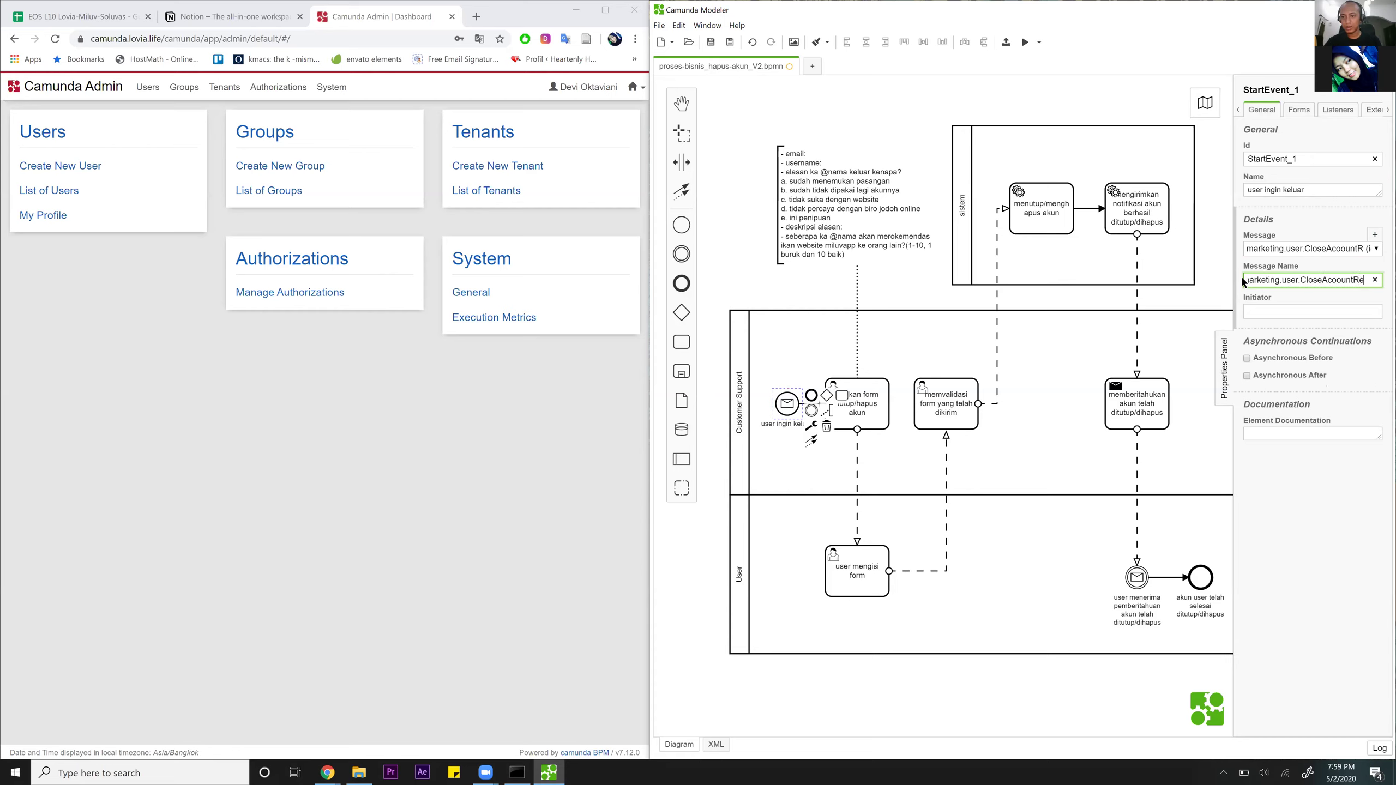
{"action": "type", "text": "quest"}
{"action": "left_click", "coordinate": [1349, 280]}
{"action": "key", "text": "Left"}
{"action": "key", "text": "Left"}
{"action": "key", "text": "Left"}
{"action": "key", "text": "Left"}
{"action": "key", "text": "Left"}
{"action": "key", "text": "Left"}
{"action": "key", "text": "Left"}
{"action": "key", "text": "BackSpace"}
{"action": "left_click", "coordinate": [1350, 289]}
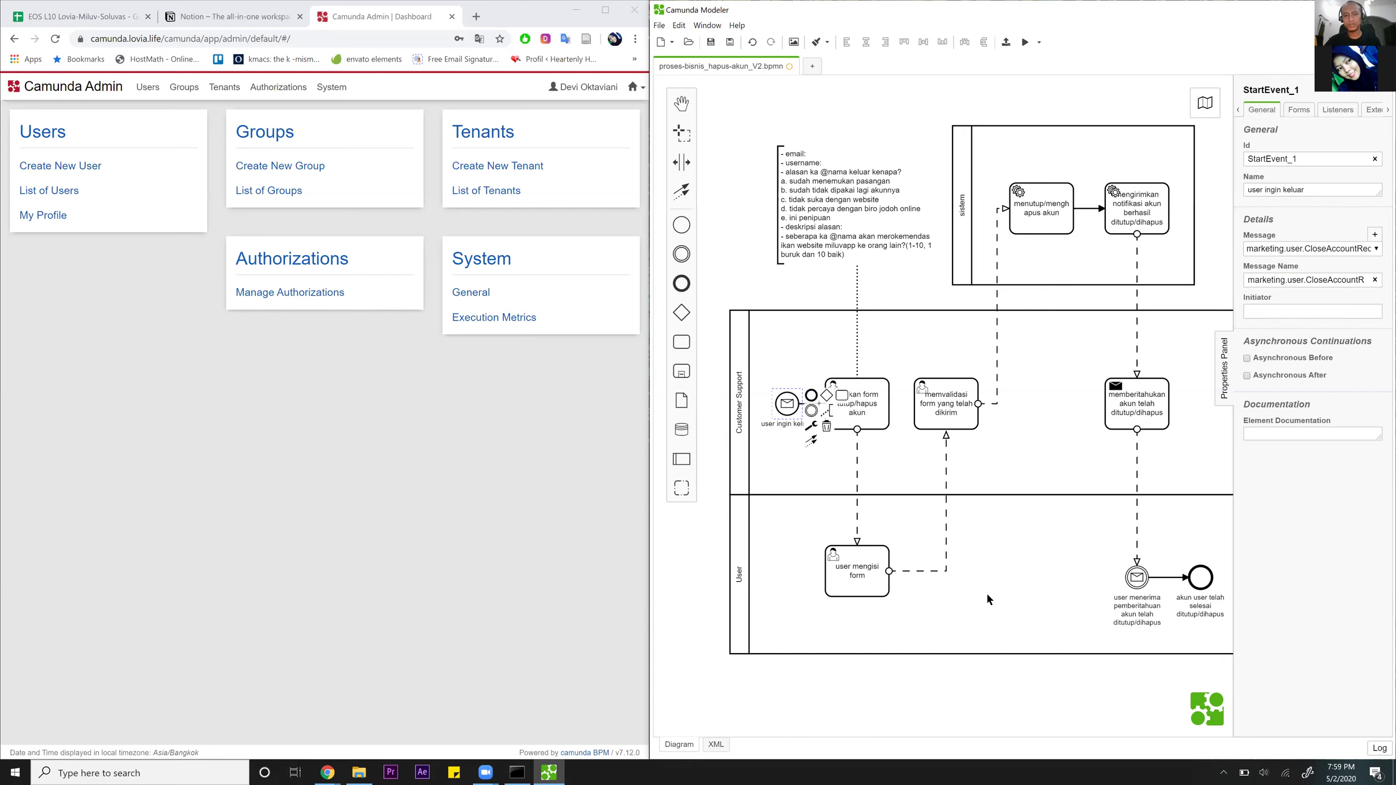
Save the diagram and try to deploy it again with the stored endpoint settings.
{"action": "left_click", "coordinate": [990, 682]}
{"action": "key", "text": "ctrl+s"}
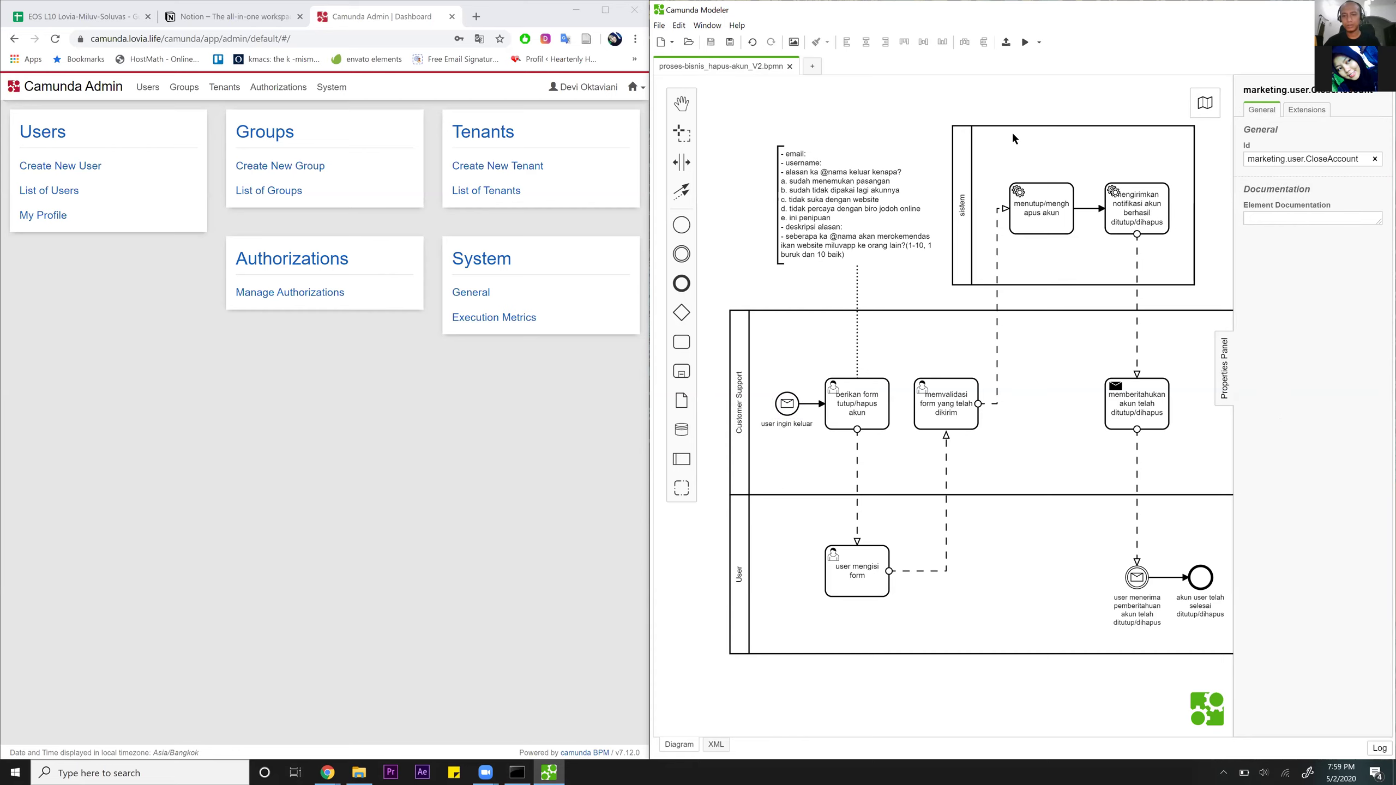
{"action": "left_click", "coordinate": [1004, 45]}
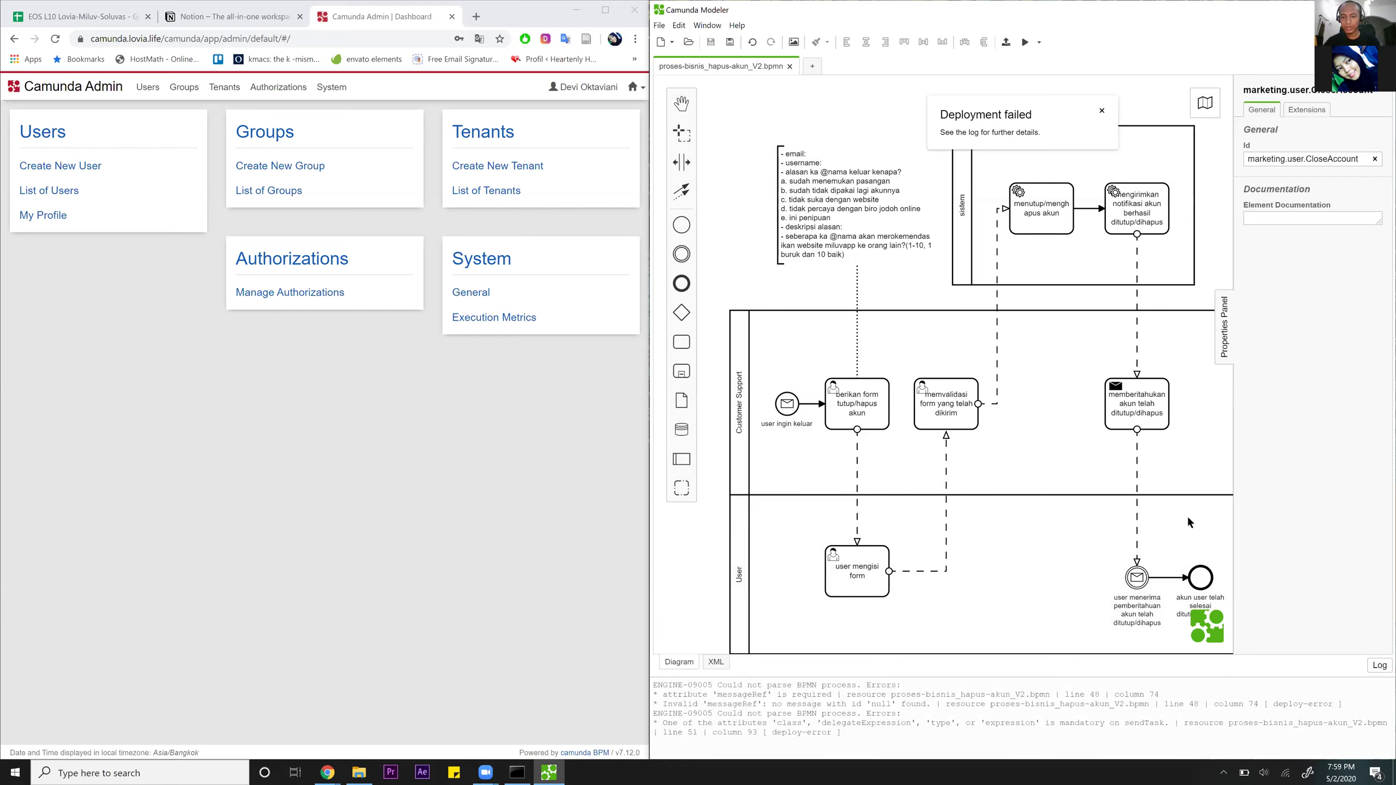
Set the "memberitahukan akun telah ditutup/dihapus" send task's implementation to External with the topic "marketing.user.CloseAccountNotification".
{"action": "left_click", "coordinate": [1142, 403]}
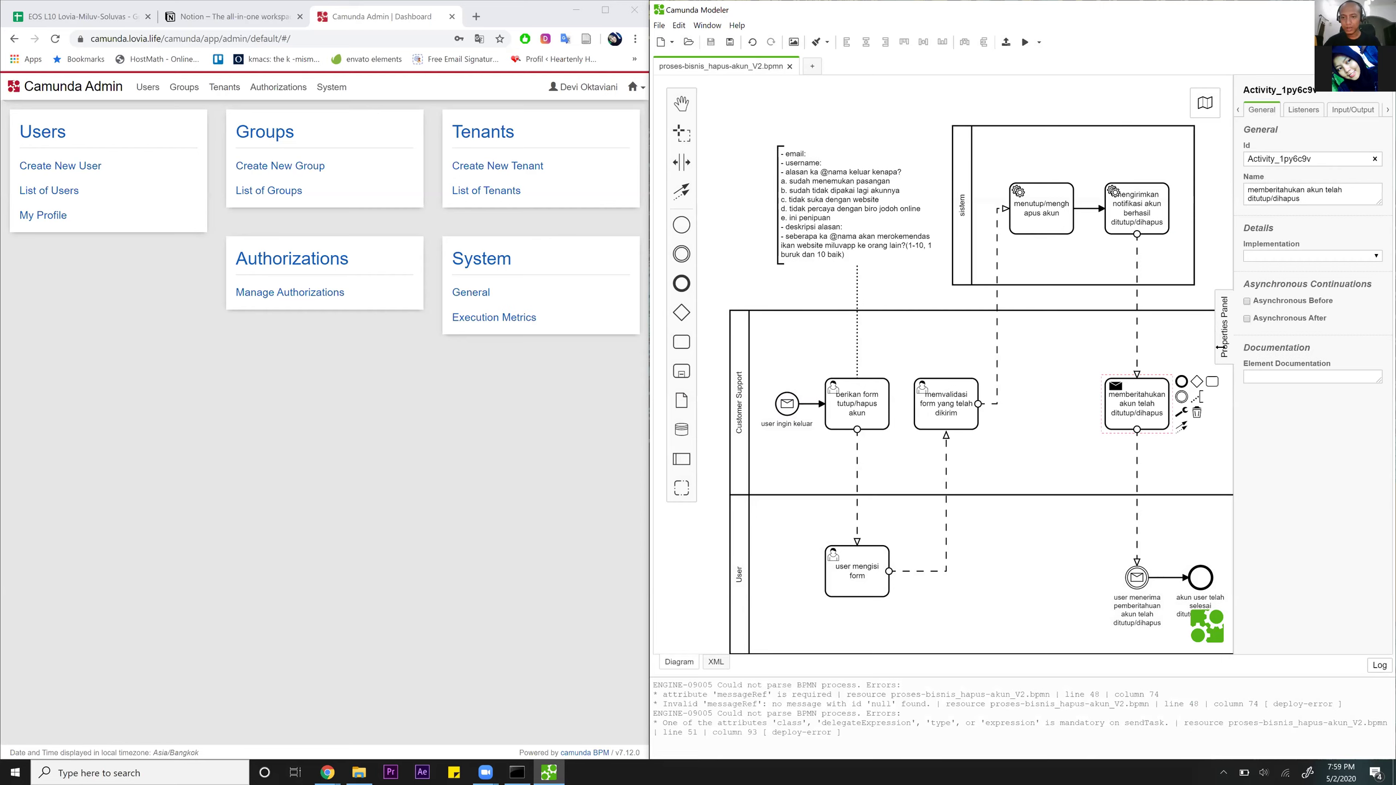
{"action": "left_click", "coordinate": [1306, 257]}
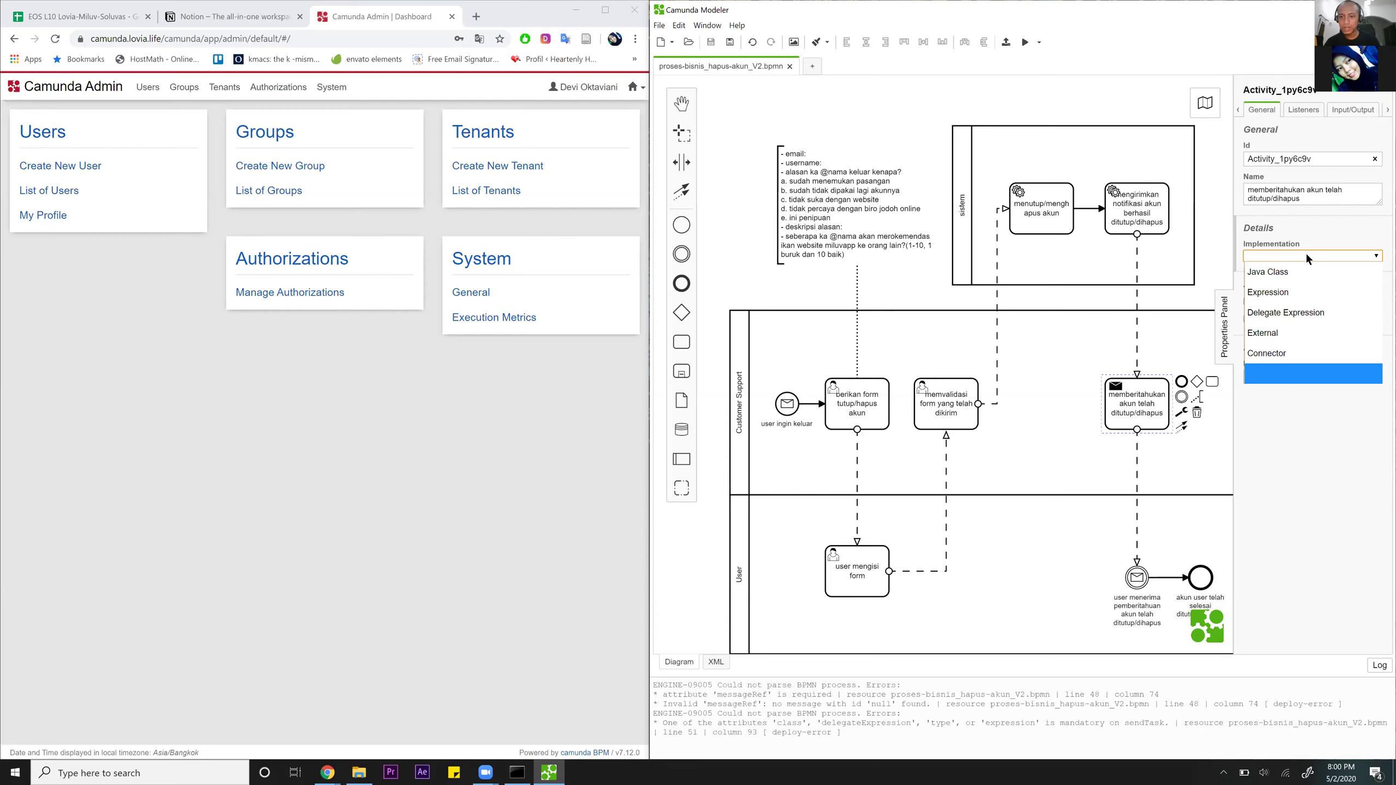
{"action": "left_click", "coordinate": [1292, 332]}
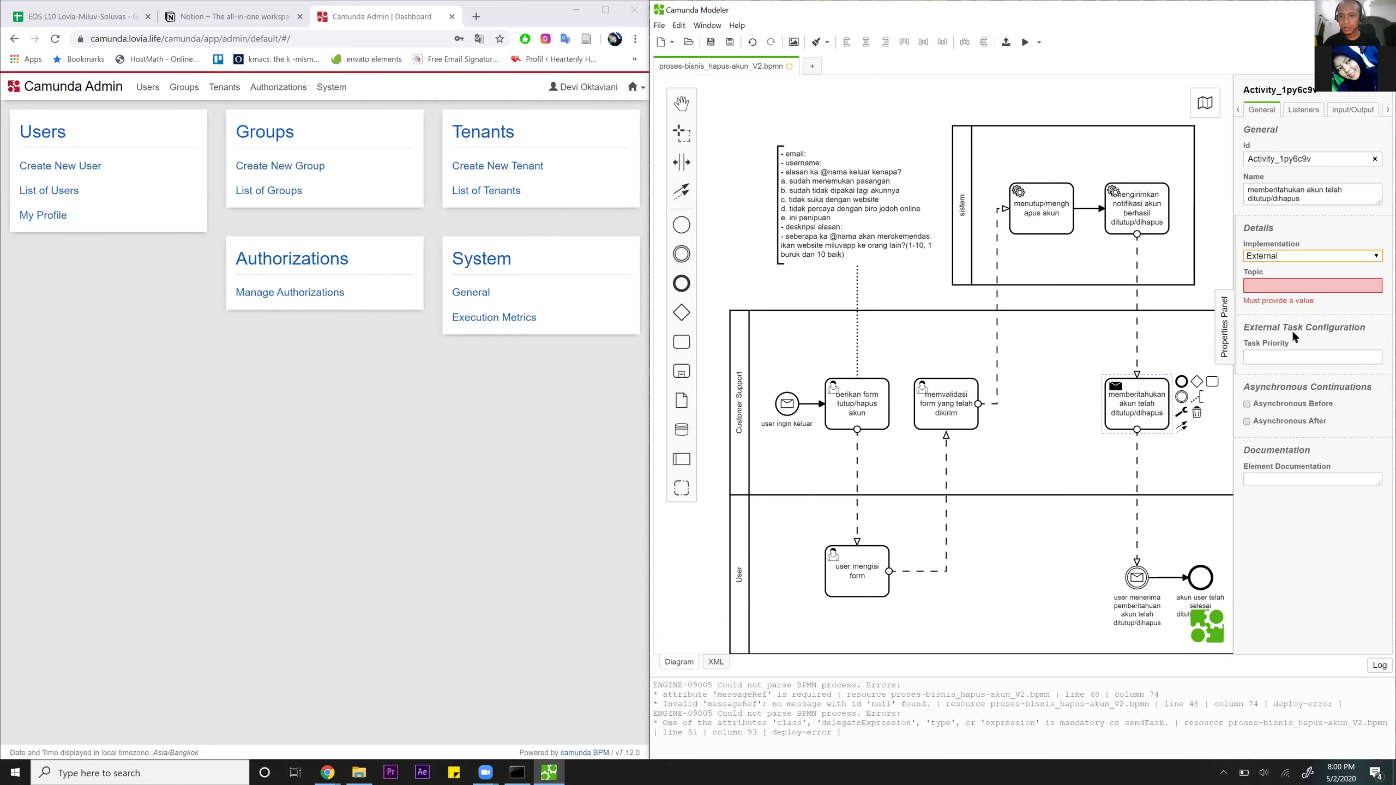
{"action": "left_click", "coordinate": [1288, 293]}
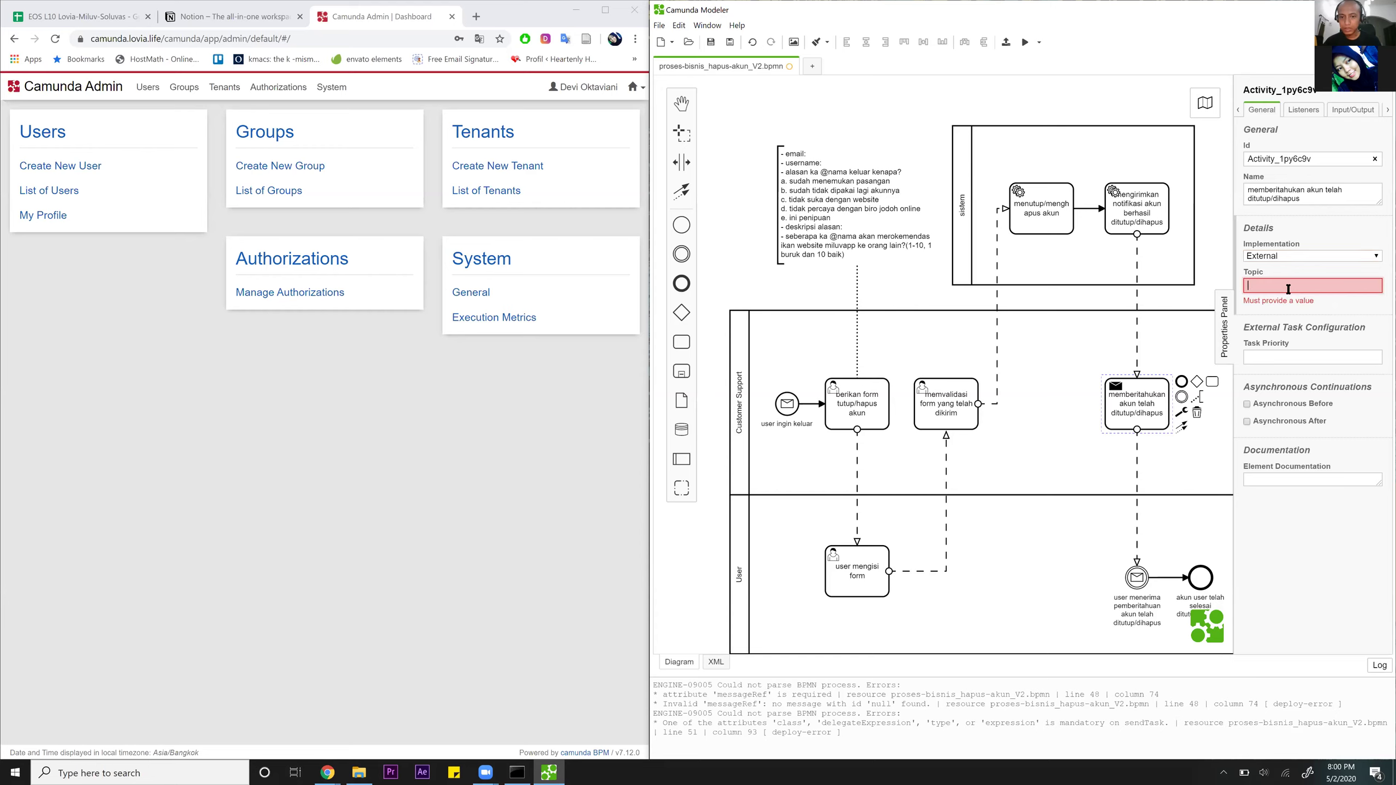
{"action": "type", "text": "marketing_user.Clos"}
{"action": "key", "text": "BackSpace"}
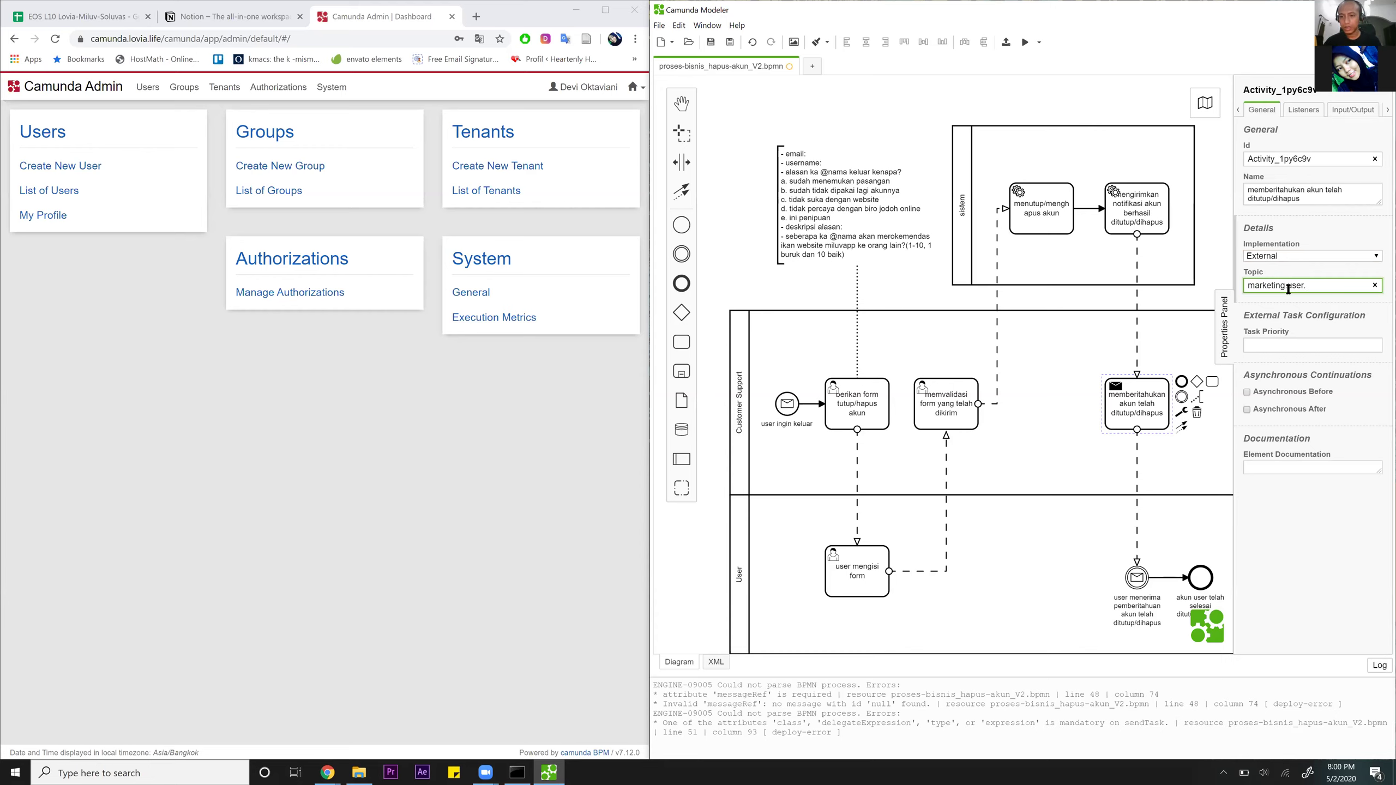
{"action": "type", "text": "CloseAccountNotificaton"}
{"action": "key", "text": "Left"}
{"action": "key", "text": "Left"}
{"action": "type", "text": "i"}
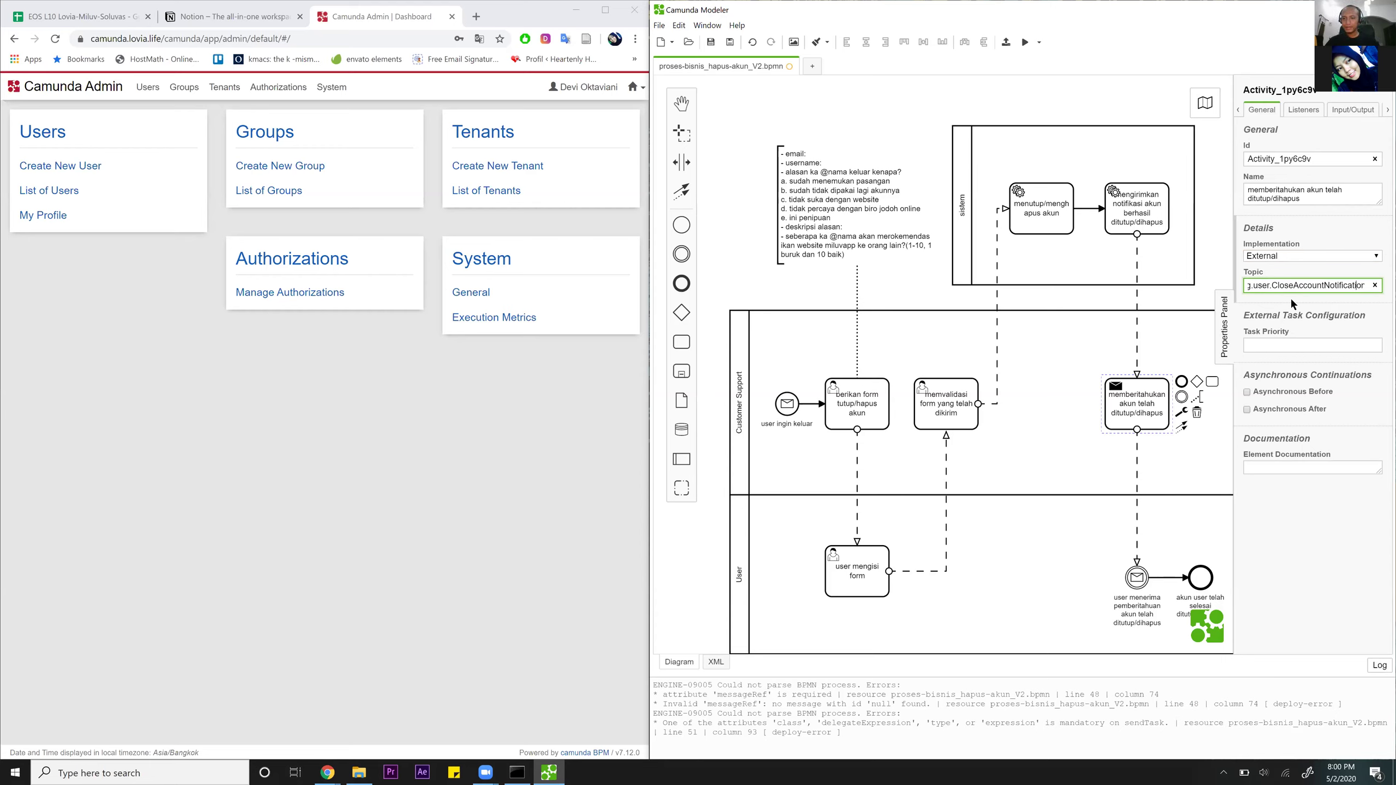
{"action": "left_click", "coordinate": [1290, 297]}
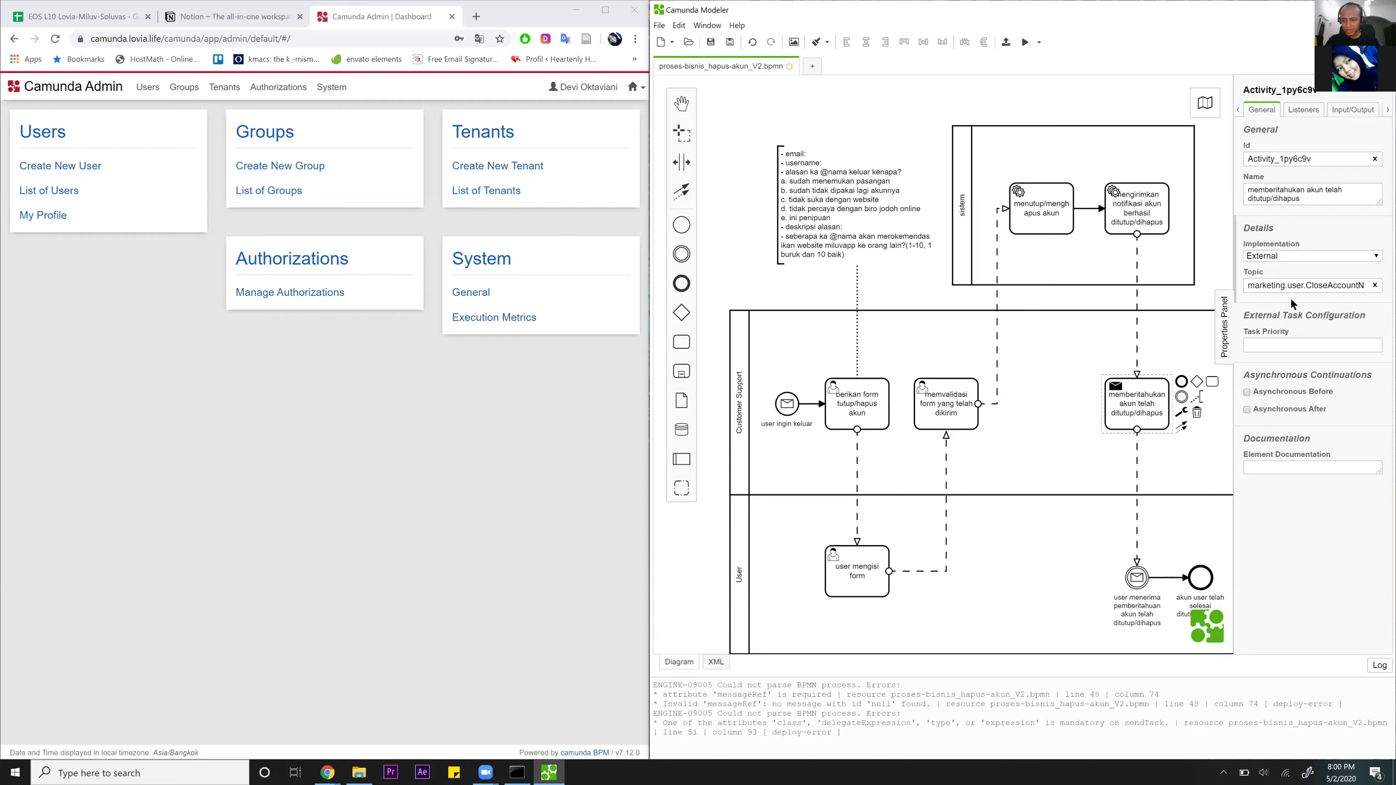
Create a new message for the "user menerima pemberitahuan akun telah ditutup/dihapus" event and name it "marketing.user.CloseAccountNotified".
{"action": "left_click", "coordinate": [1137, 579]}
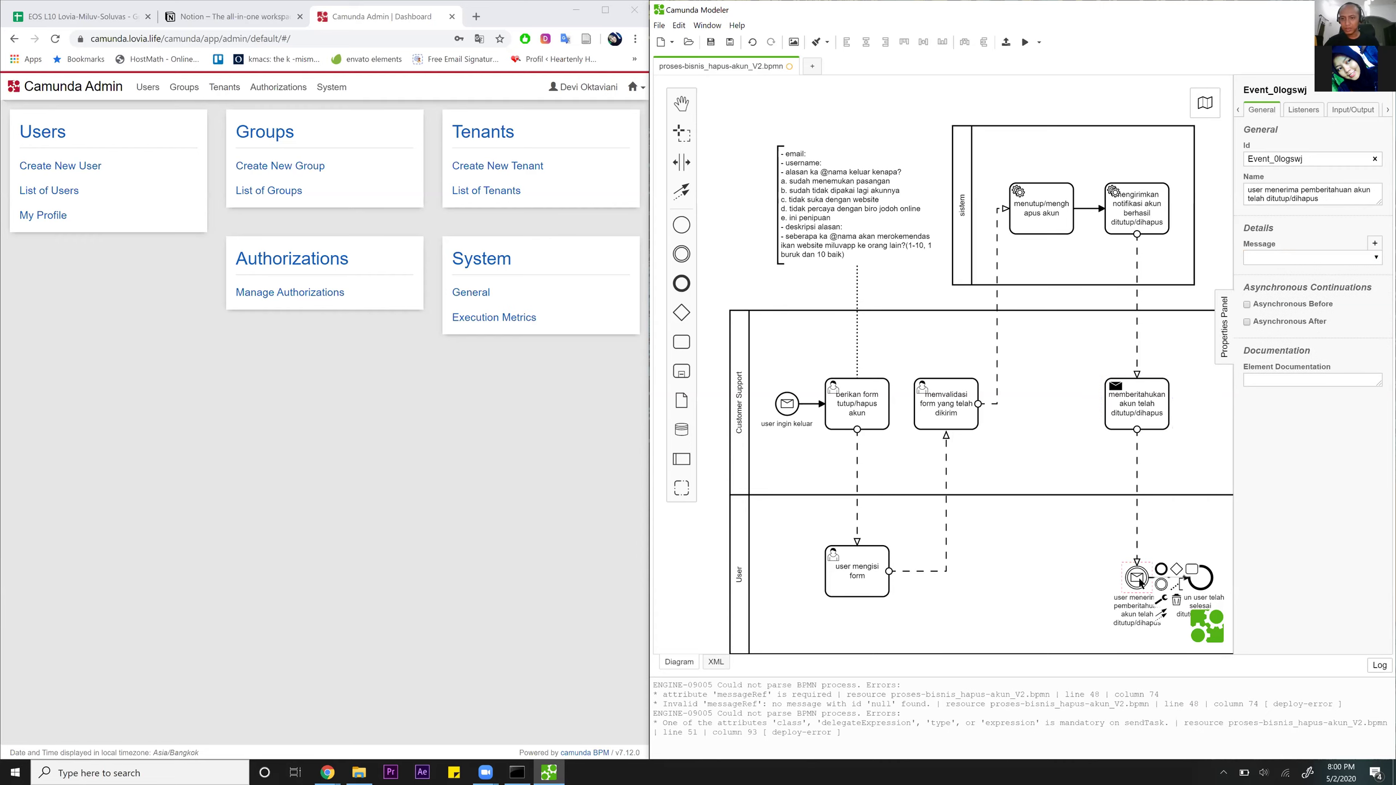
{"action": "left_click", "coordinate": [1375, 246]}
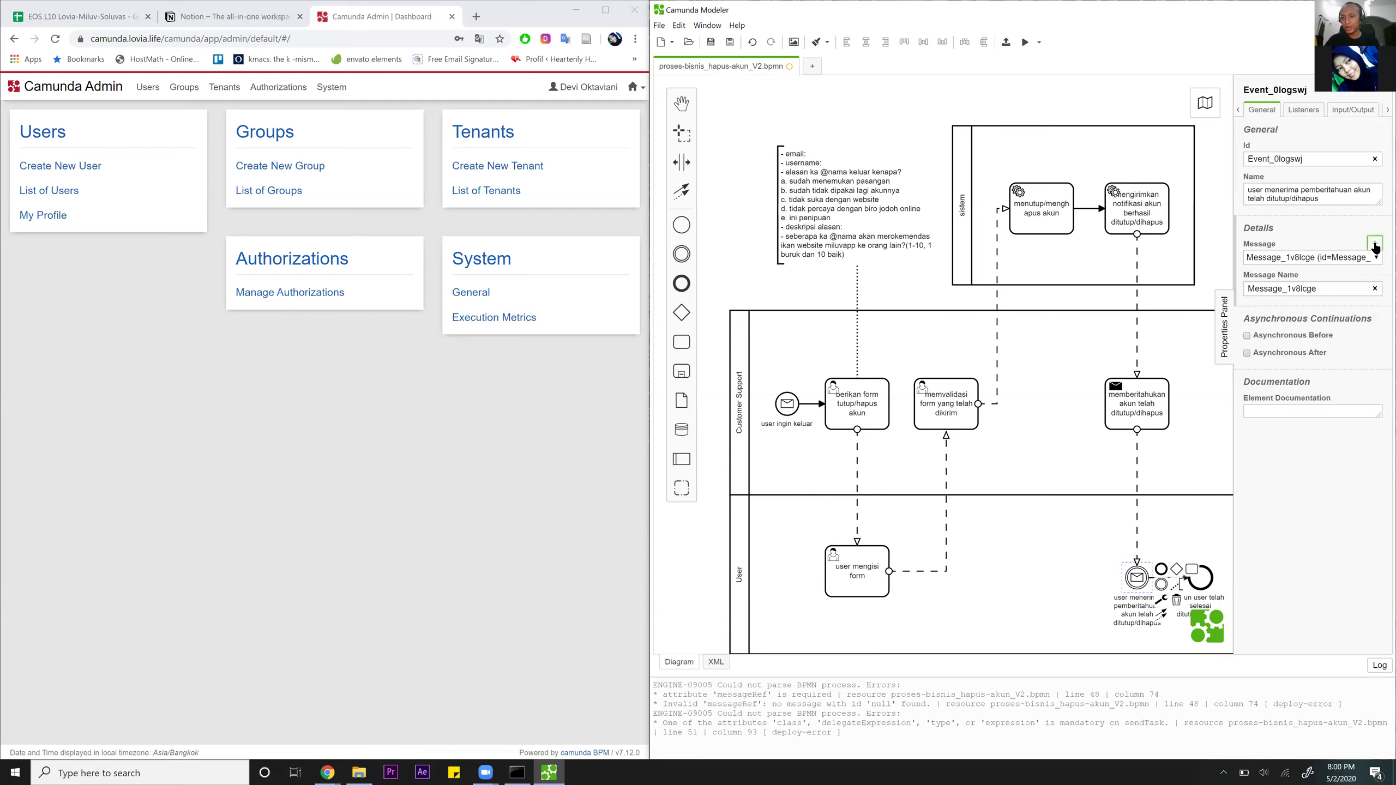
{"action": "left_click", "coordinate": [1349, 288]}
{"action": "key", "text": "ctrl+a"}
{"action": "type", "text": "marketing"}
{"action": "type", "text": ".suer"}
{"action": "key", "text": "BackSpace"}
{"action": "key", "text": "BackSpace"}
{"action": "key", "text": "BackSpace"}
{"action": "key", "text": "BackSpace"}
{"action": "type", "text": "us"}
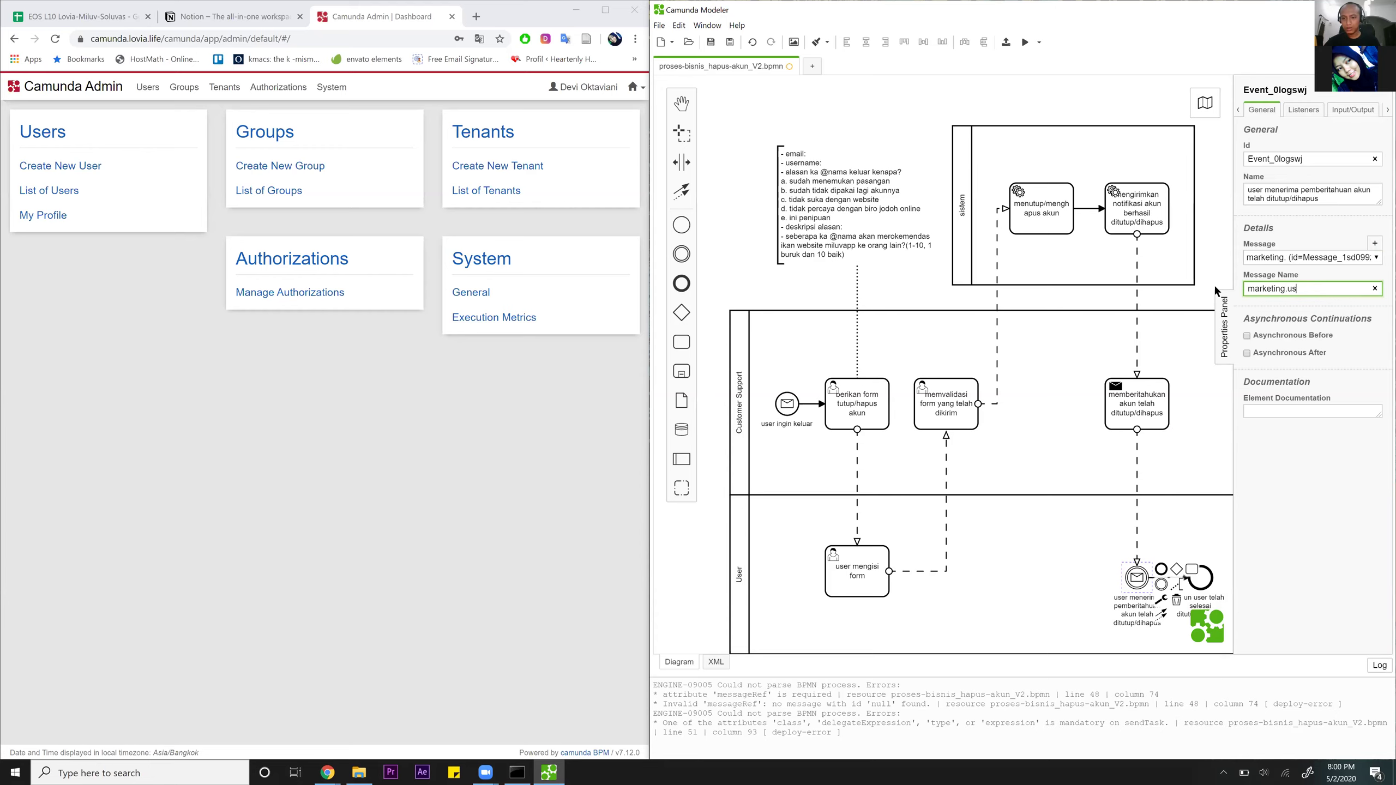
{"action": "type", "text": "er.CloseAccount"}
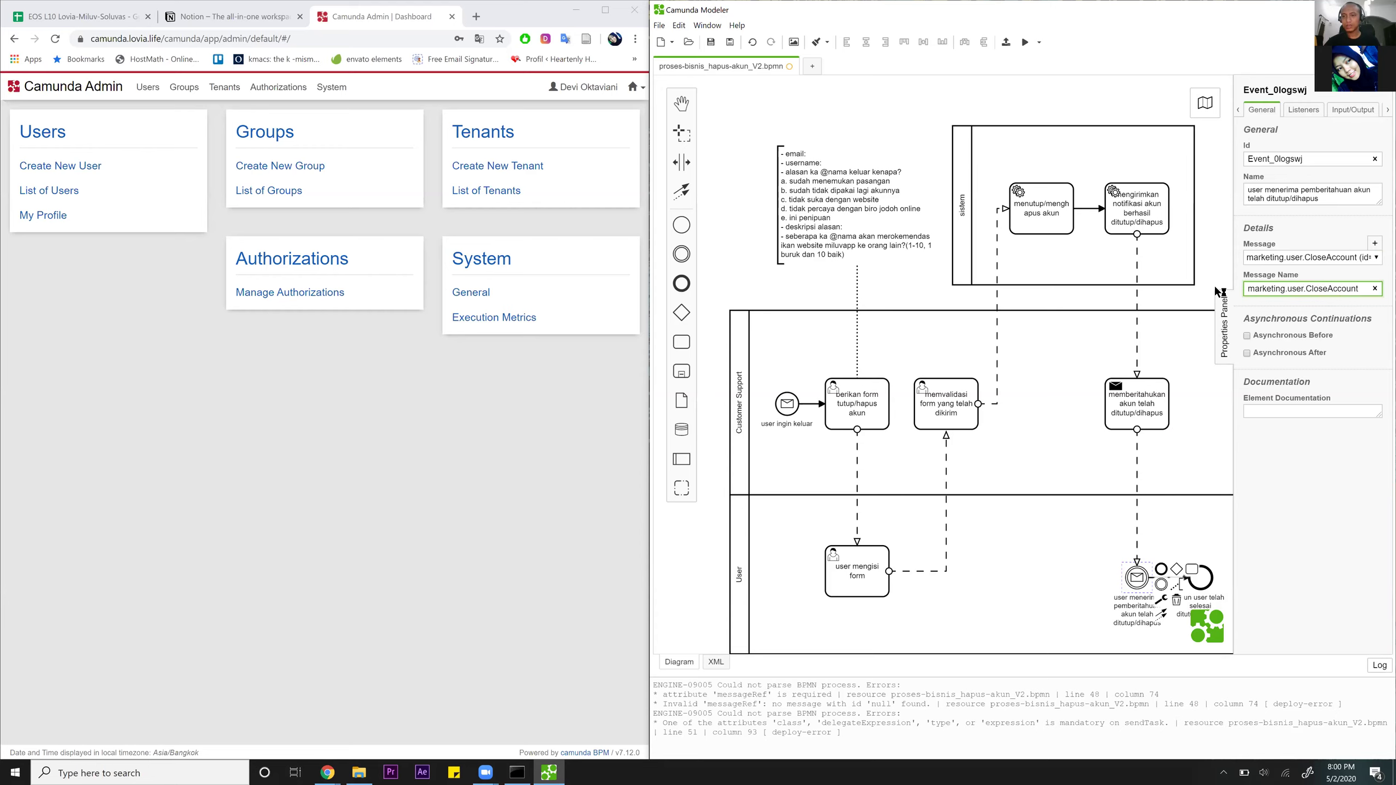
{"action": "type", "text": "Notified"}
{"action": "left_click", "coordinate": [1327, 465]}
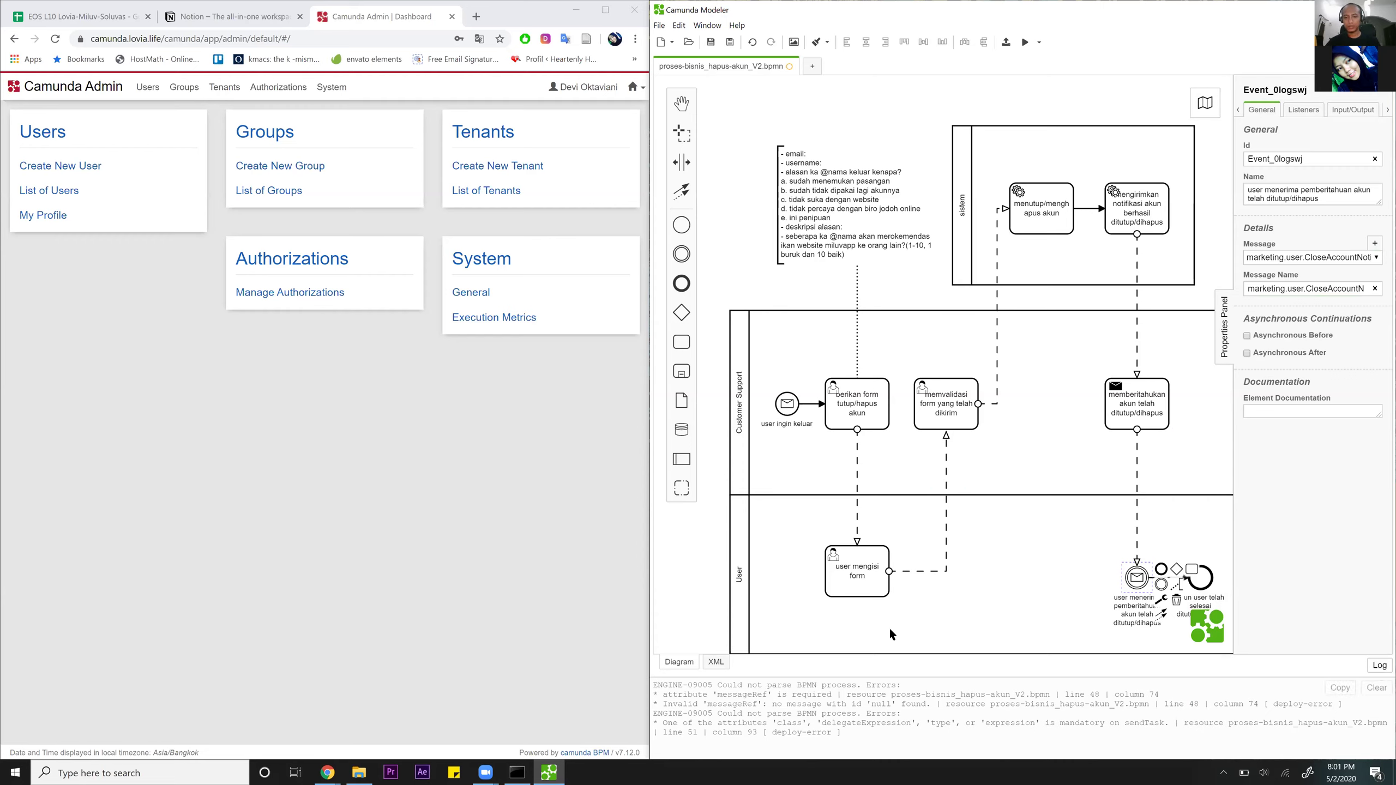
Save the diagram and deploy it as "proses-bisnis_hapus-akun_V2" with the stored endpoint settings.
{"action": "left_click", "coordinate": [692, 580]}
{"action": "key", "text": "ctrl+s"}
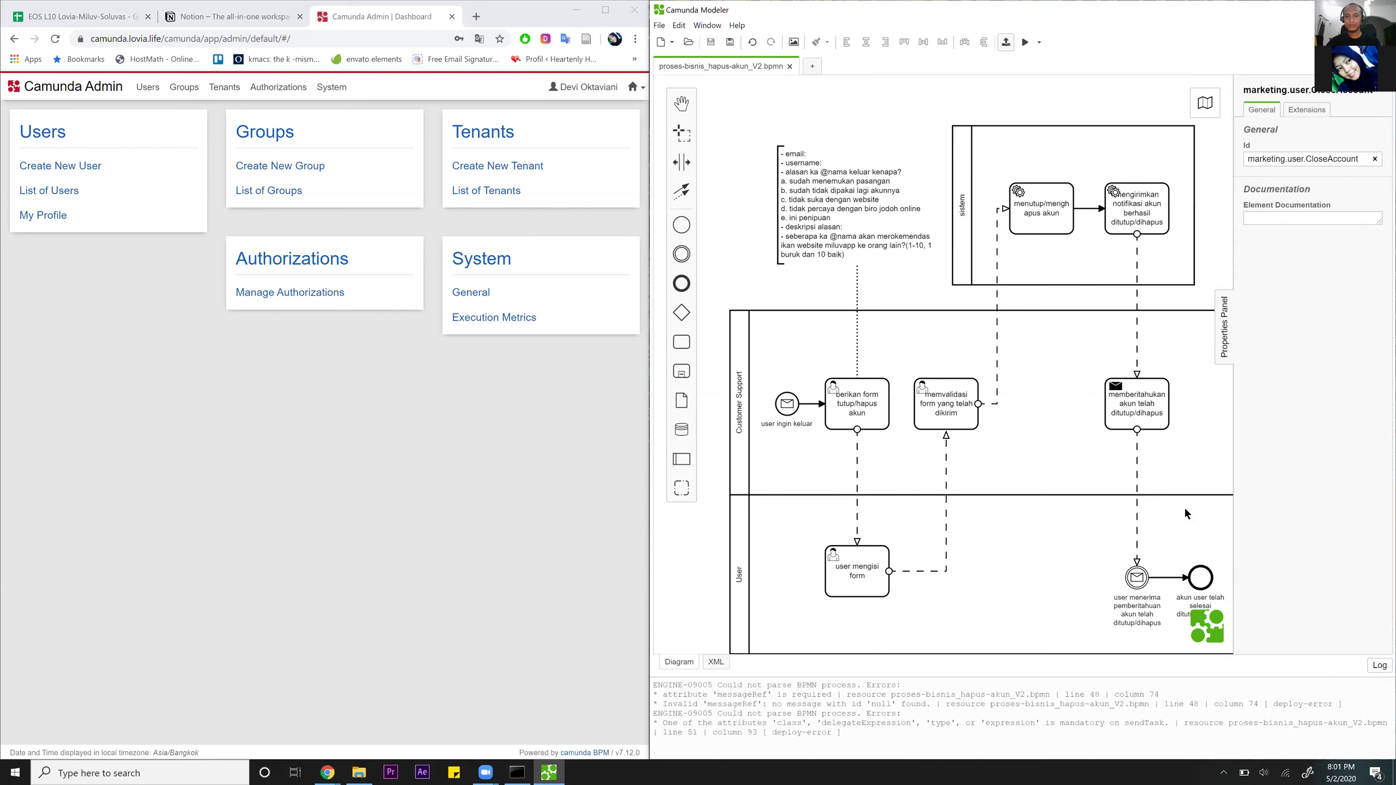
{"action": "key", "text": "ctrl+d"}
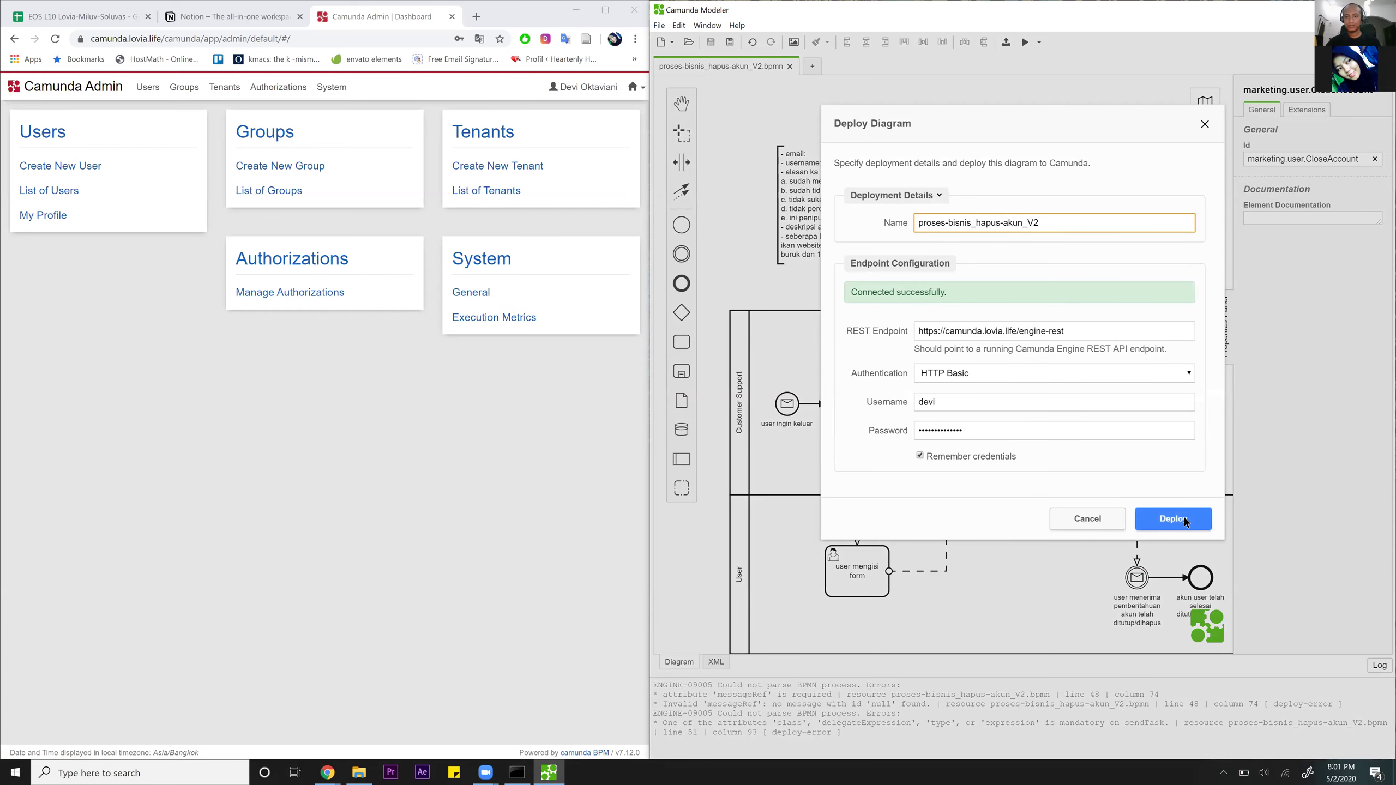
{"action": "left_click", "coordinate": [1172, 518]}
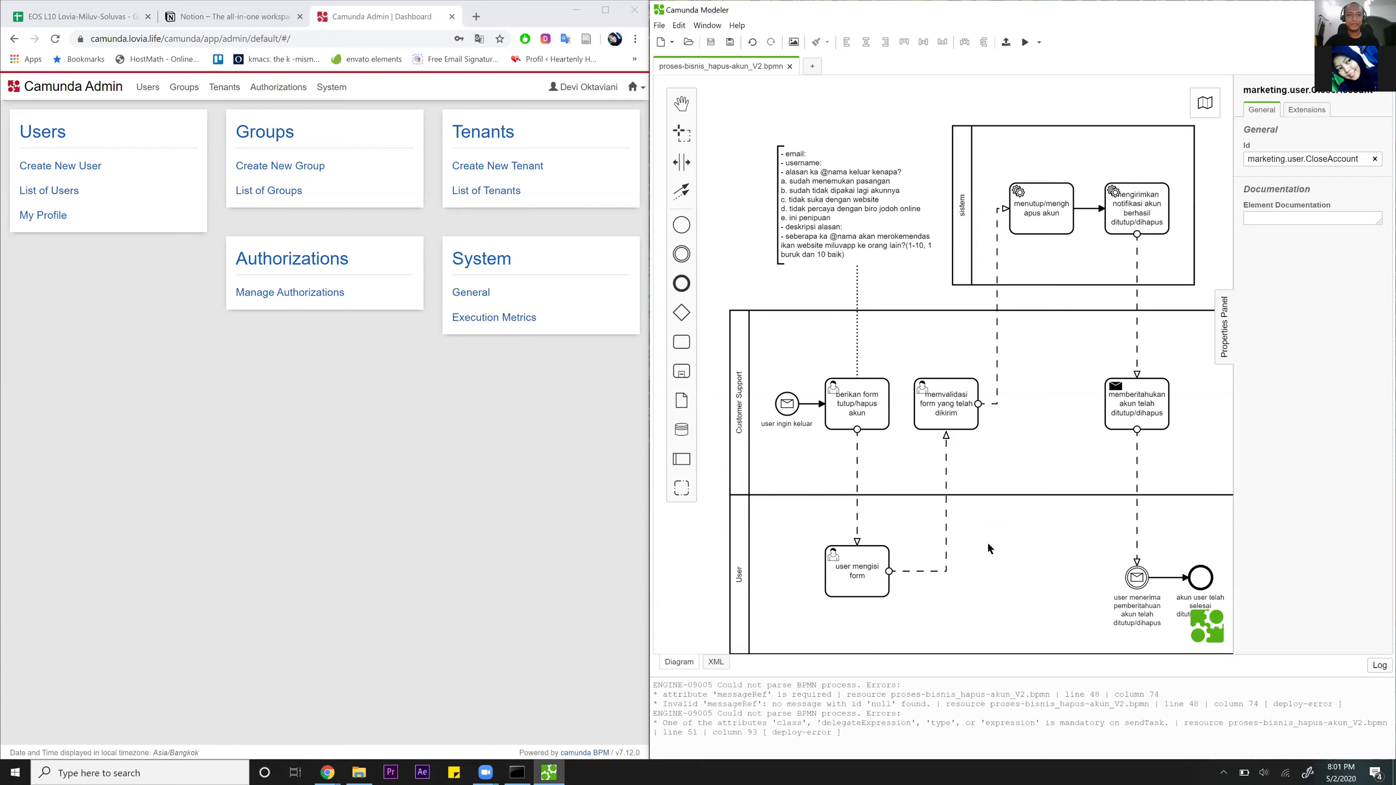
Switch to Camunda Cockpit in the maximized browser and open the deployed "Customer Support: Close Account" process definition.
{"action": "left_click", "coordinate": [304, 75]}
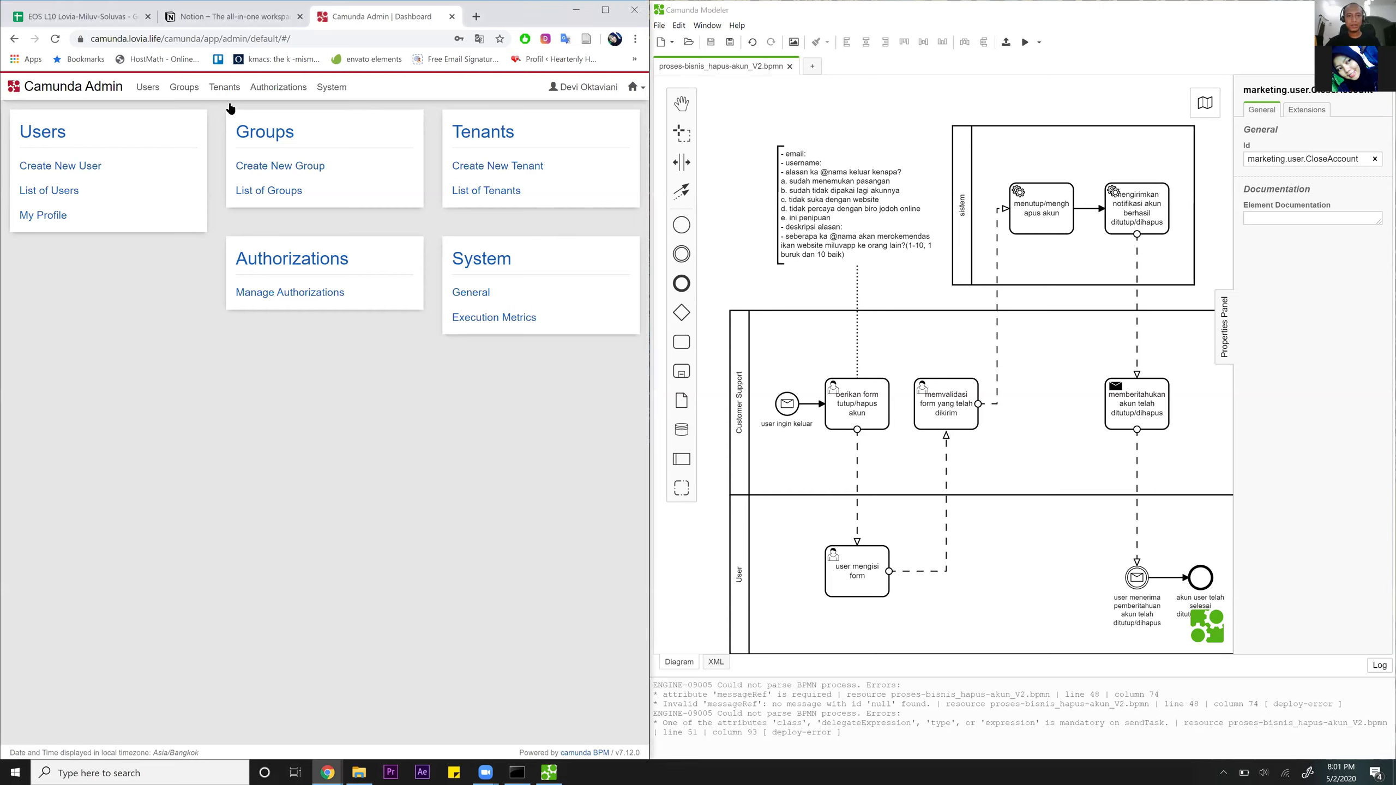
{"action": "left_click", "coordinate": [636, 90]}
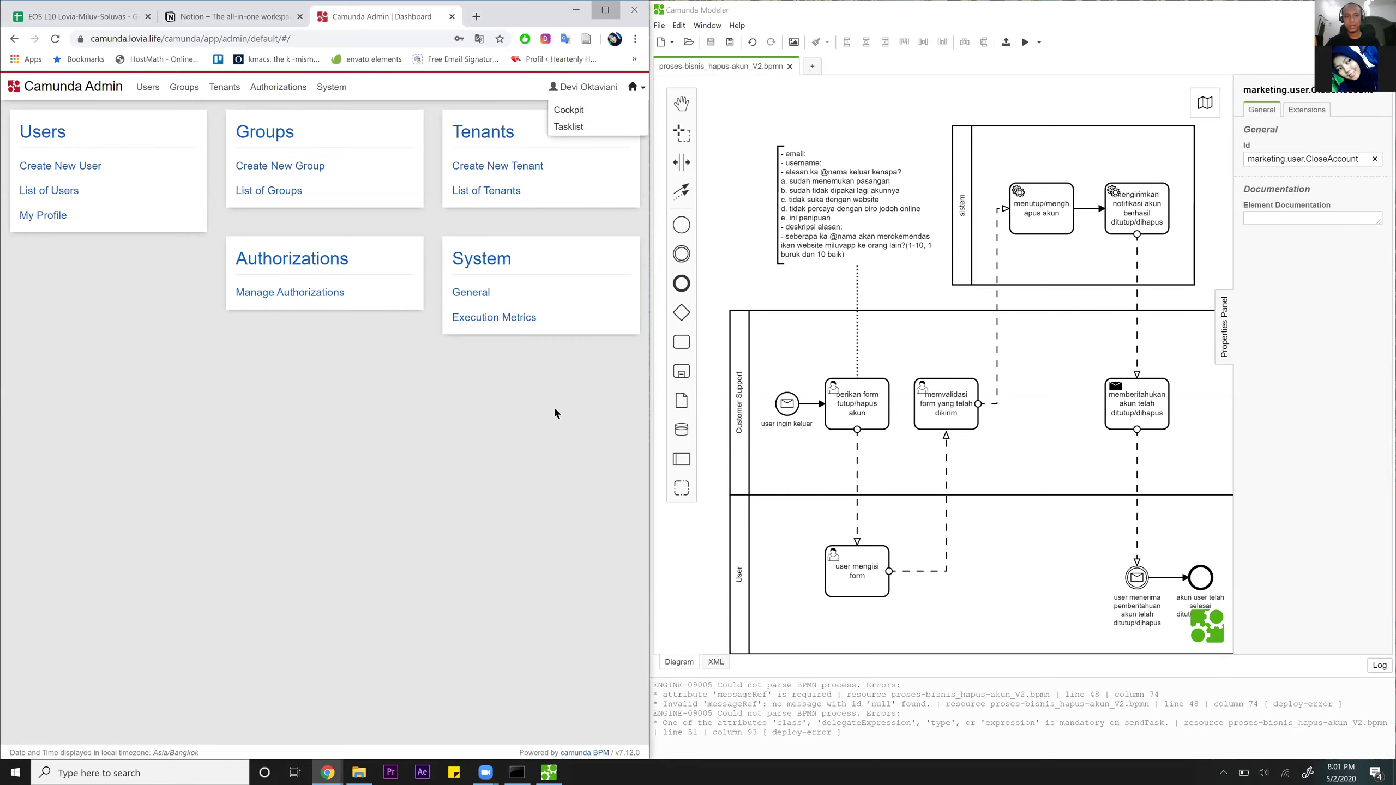
{"action": "key", "text": "super+Up"}
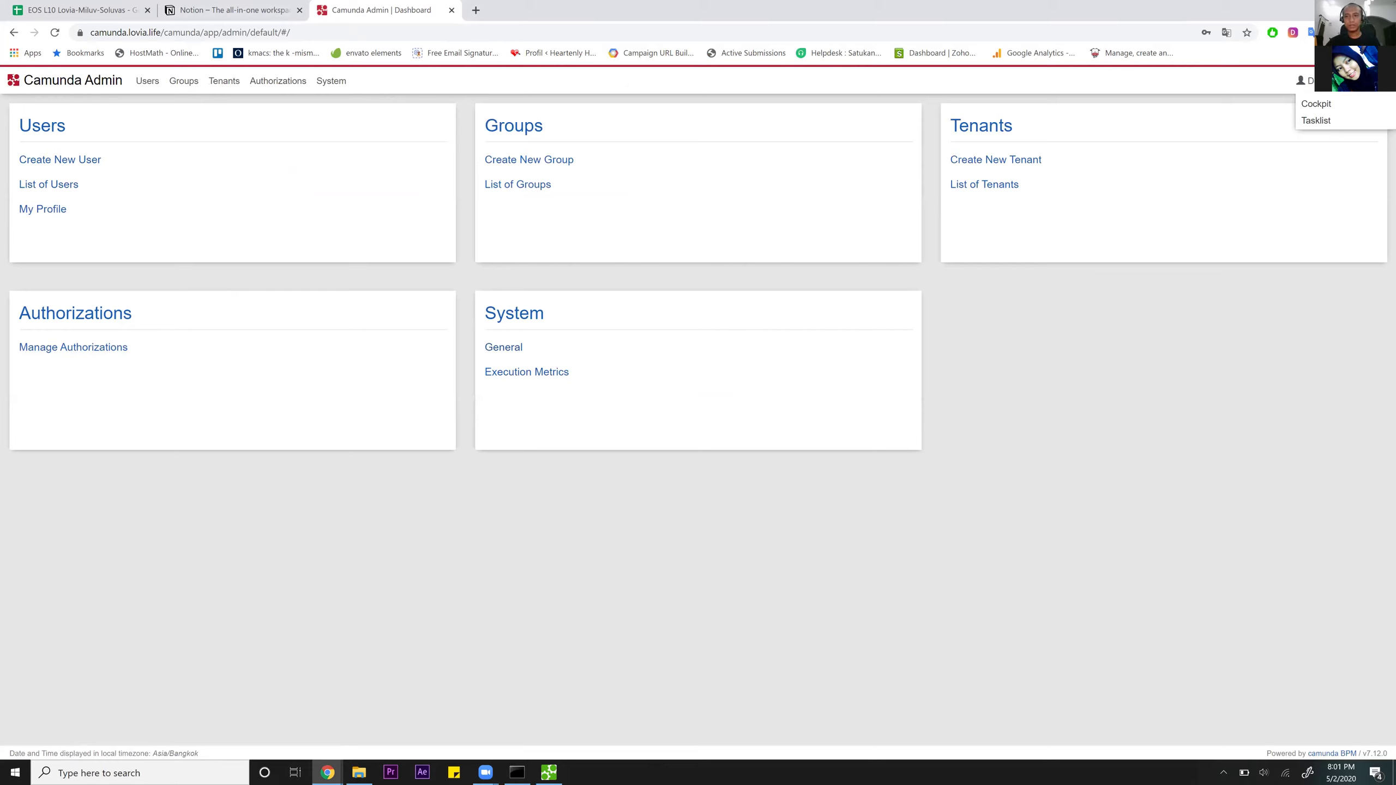
{"action": "left_click", "coordinate": [1321, 106]}
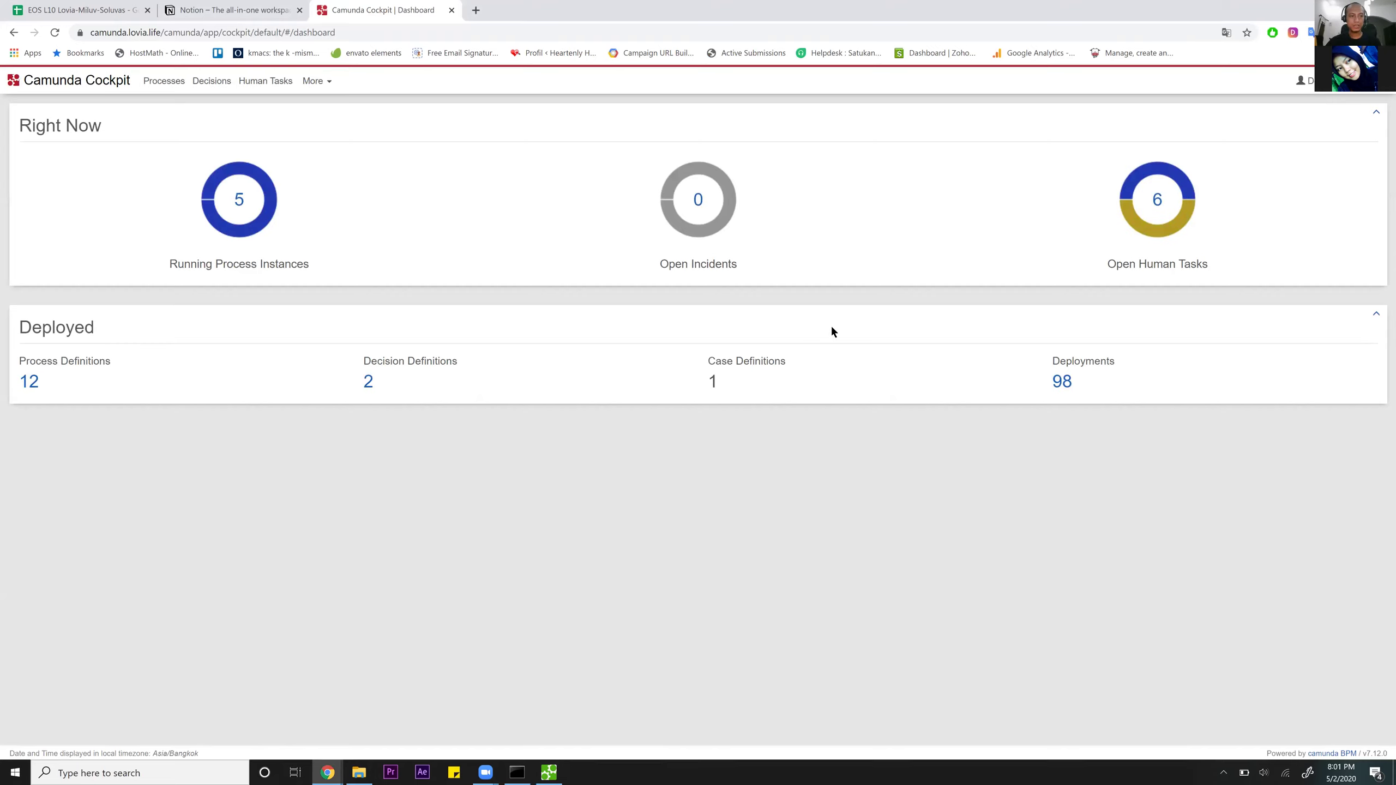
{"action": "left_click", "coordinate": [28, 379]}
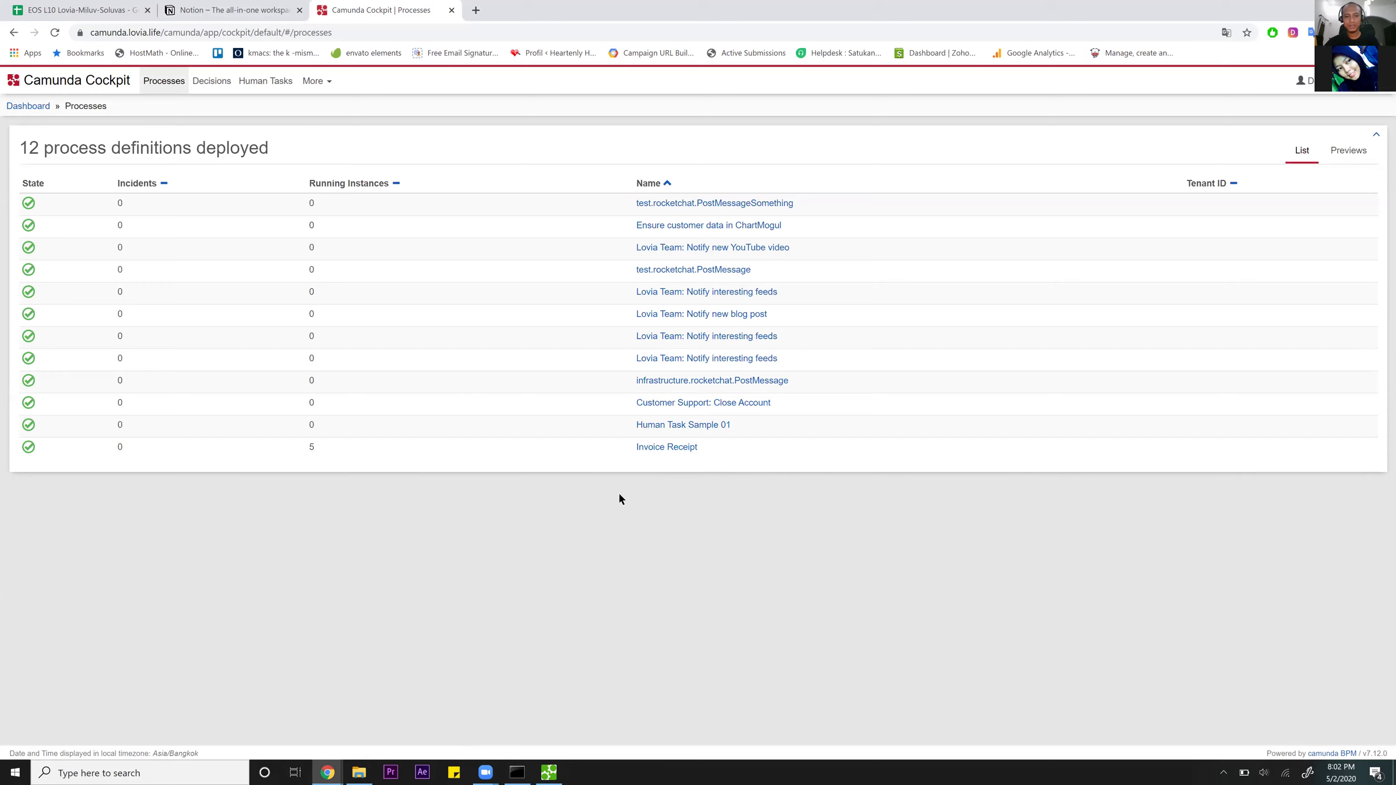
{"action": "left_click", "coordinate": [680, 406]}
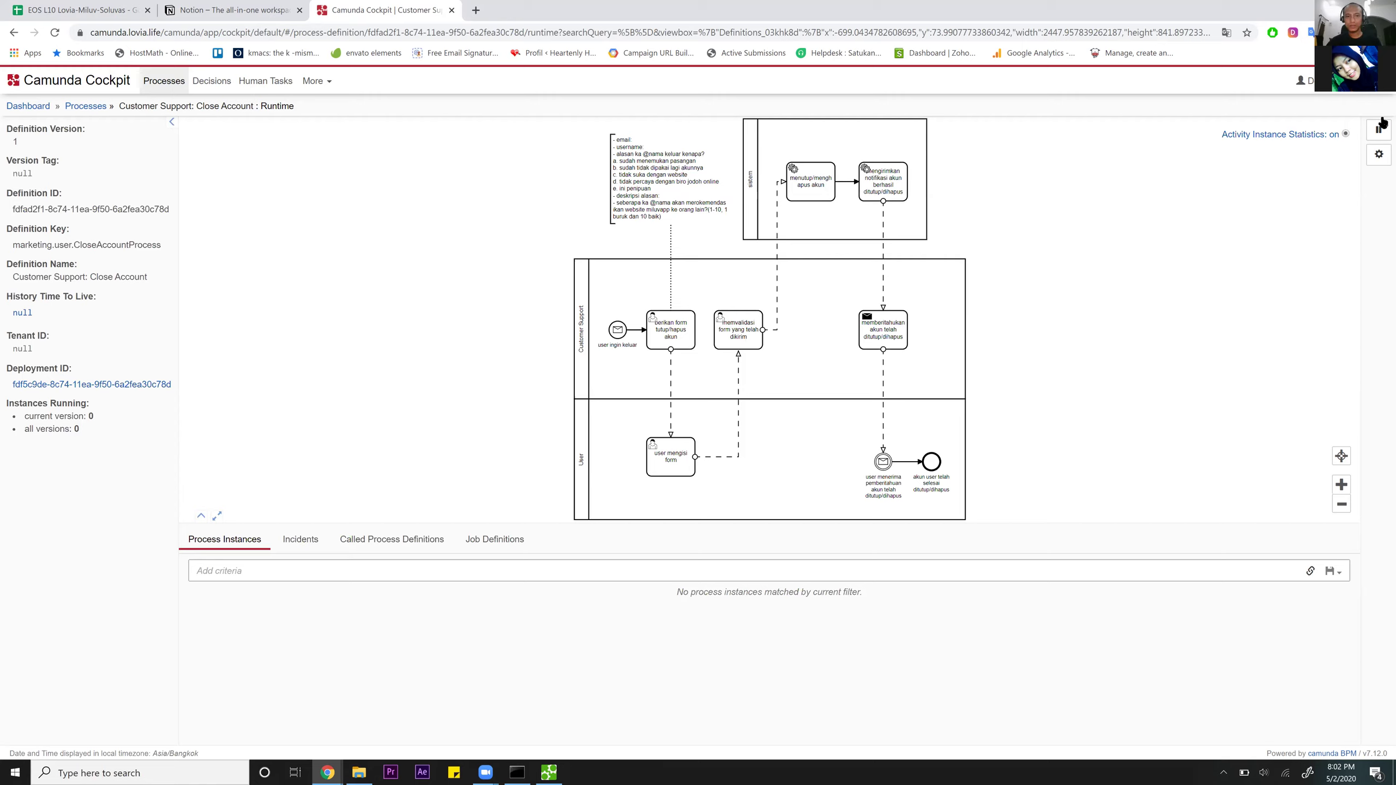
In Camunda Tasklist, examine the start form of "Customer Support: Close Account" with a blank variable row, and close it without starting the process.
{"action": "left_click", "coordinate": [1383, 88]}
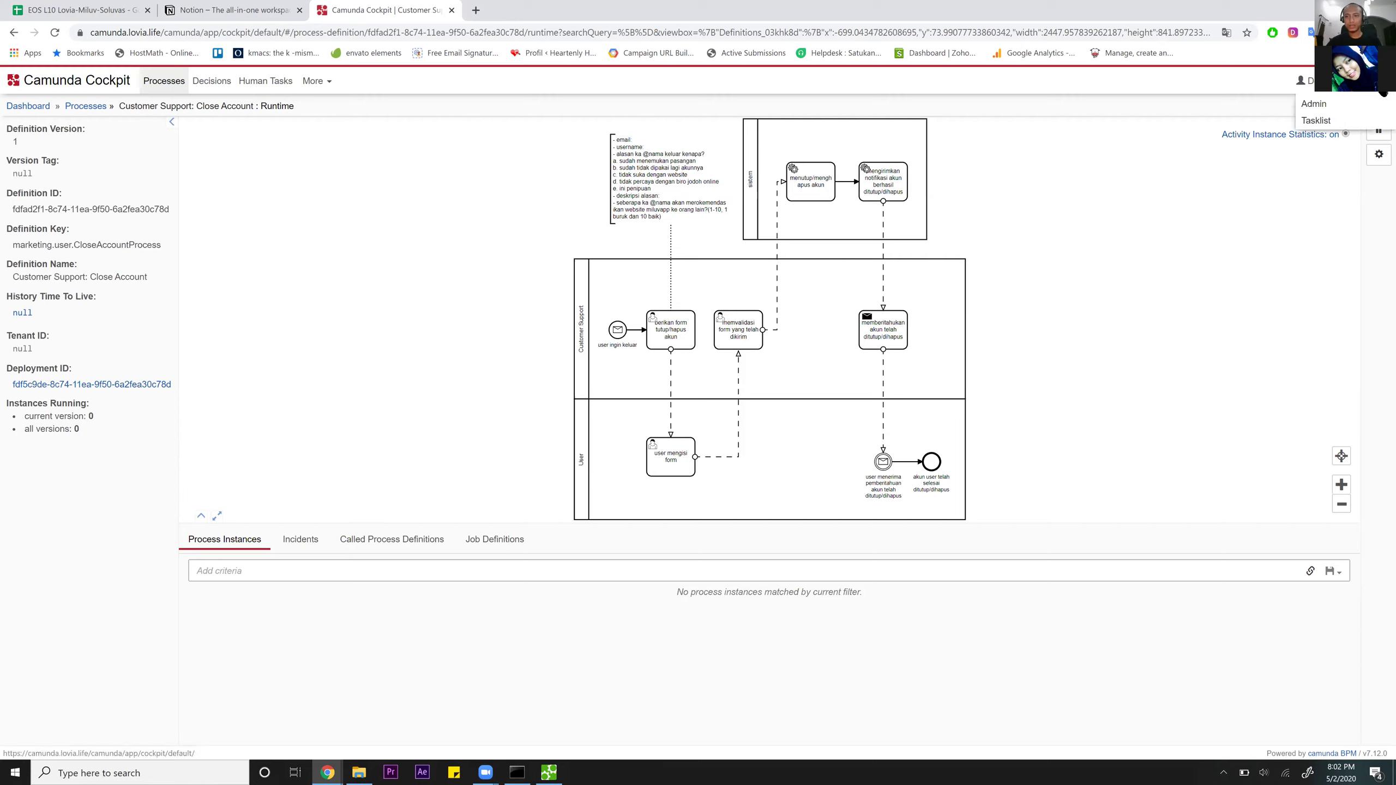
{"action": "left_click", "coordinate": [1318, 120]}
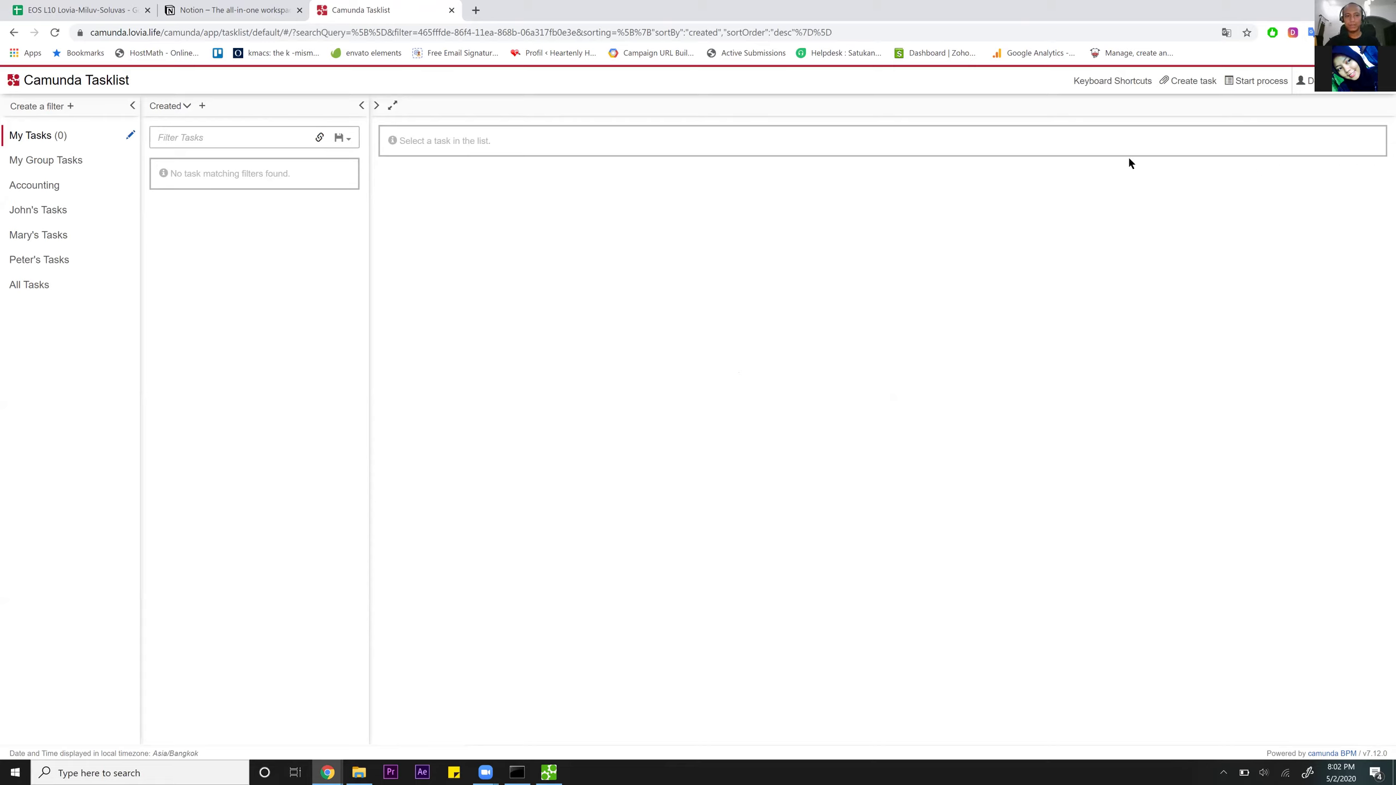
{"action": "left_click", "coordinate": [1251, 83]}
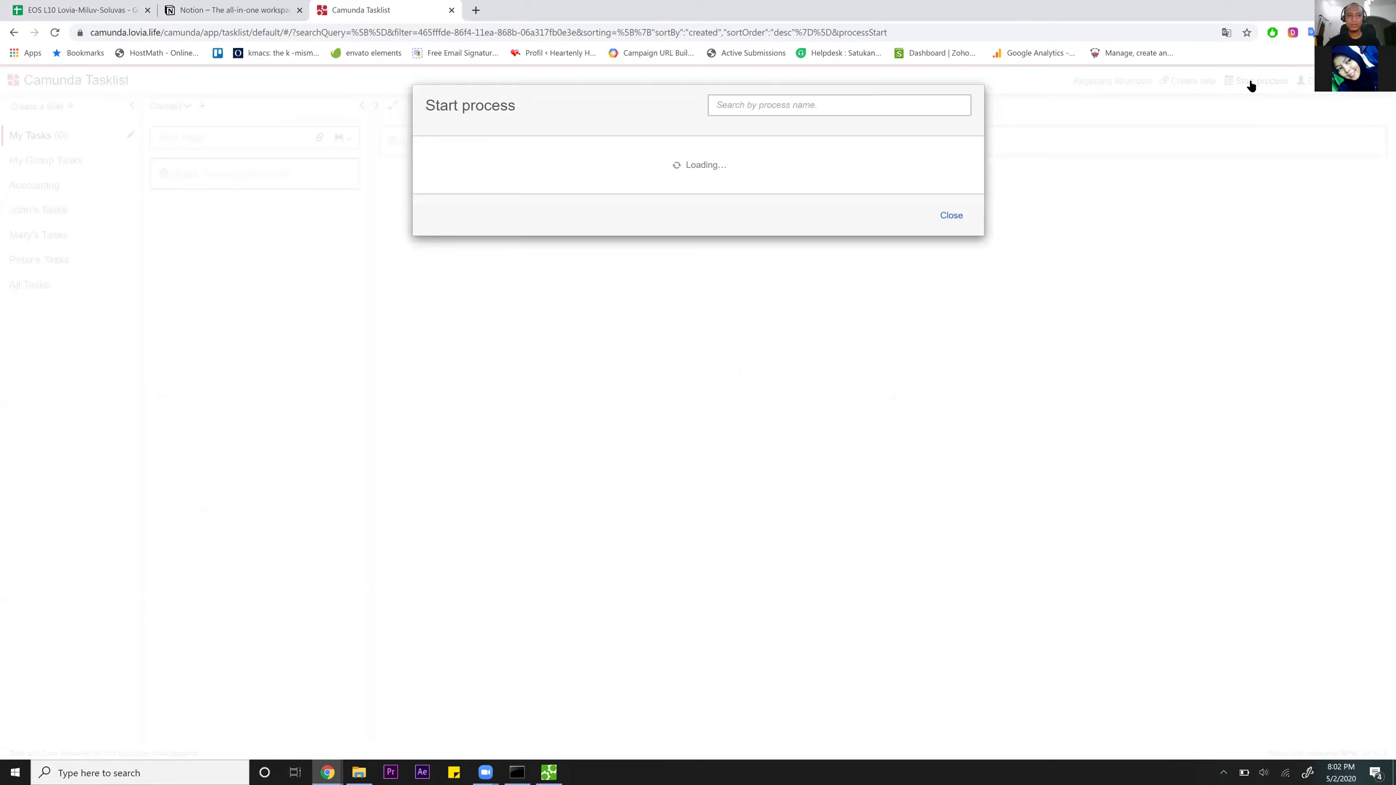
{"action": "scroll", "coordinate": [631, 285], "scroll_direction": "down", "scroll_amount": 1}
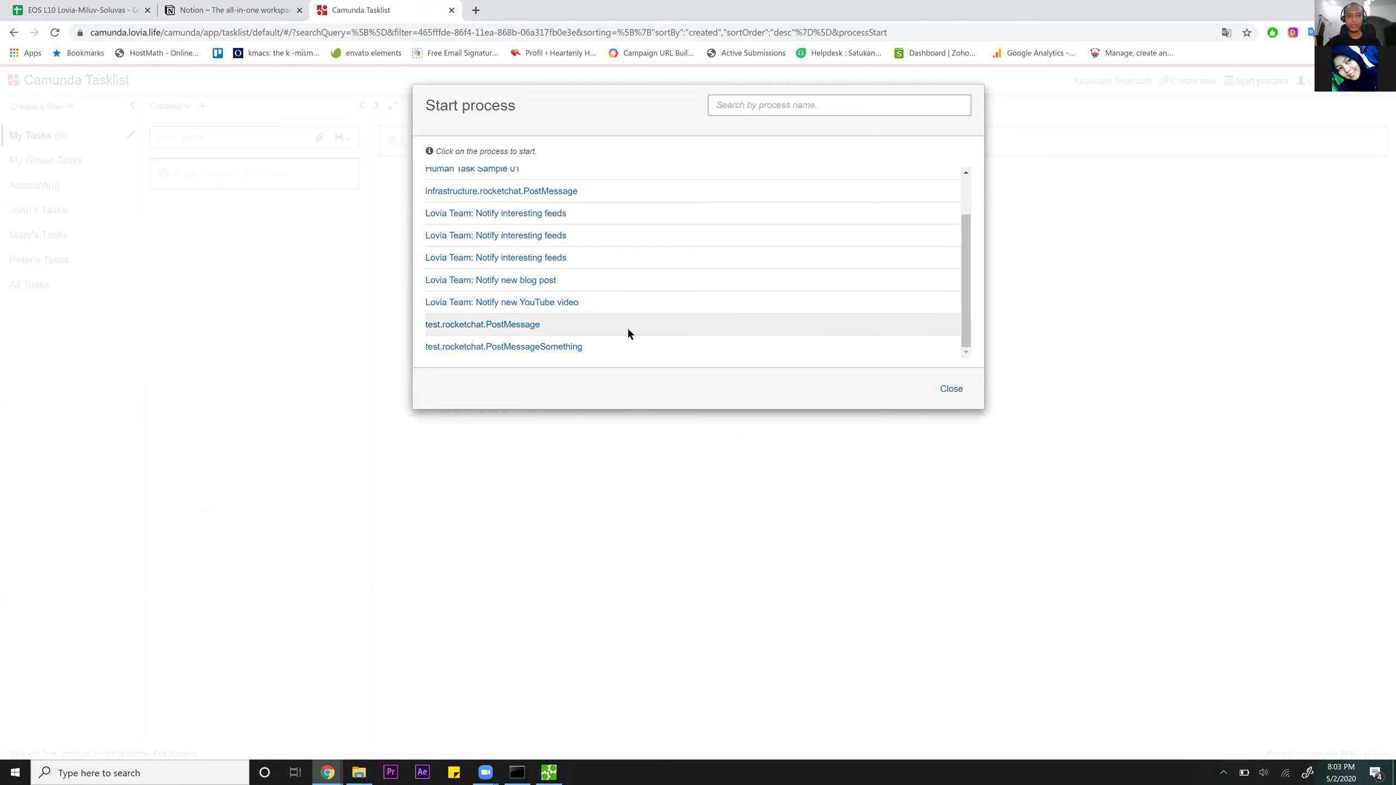
{"action": "scroll", "coordinate": [627, 330], "scroll_direction": "up", "scroll_amount": 1}
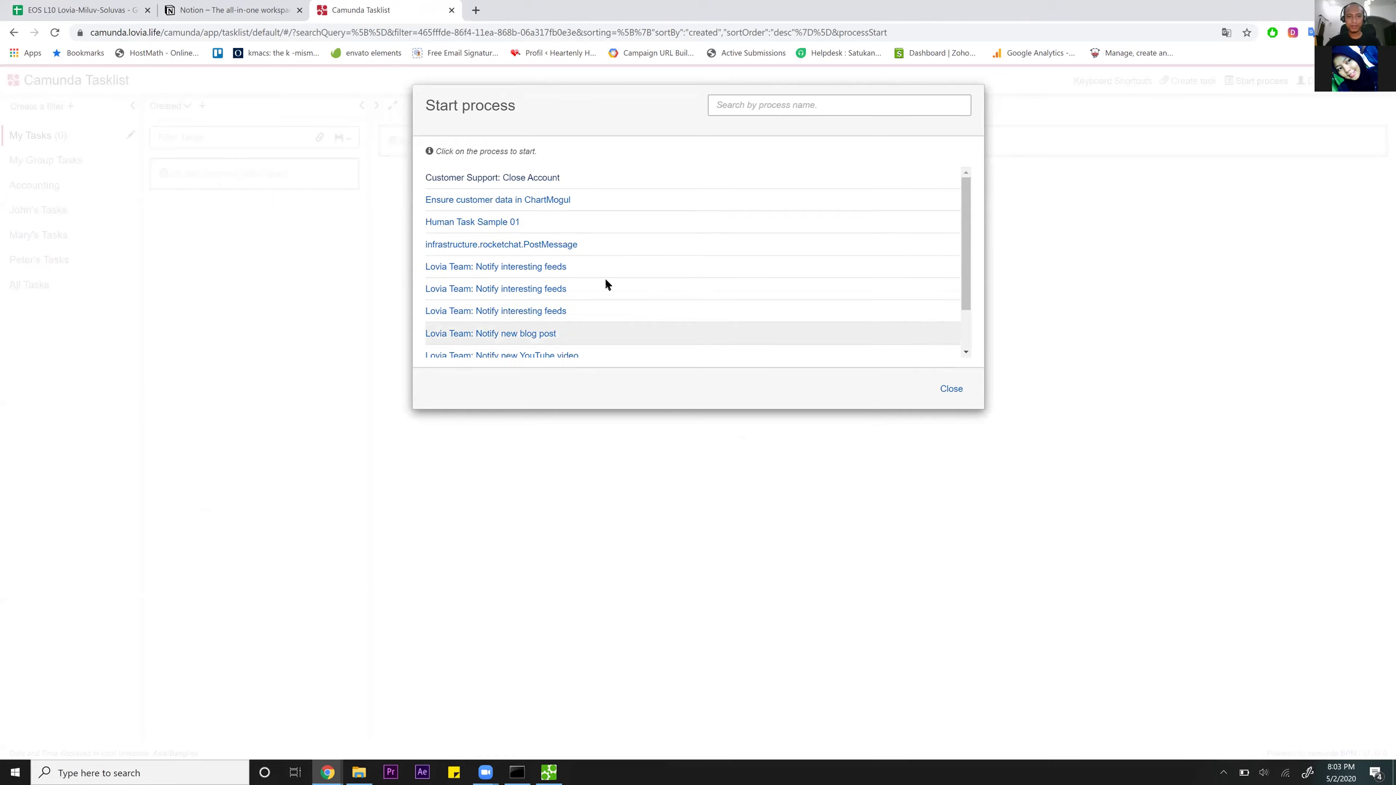
{"action": "left_click", "coordinate": [540, 176]}
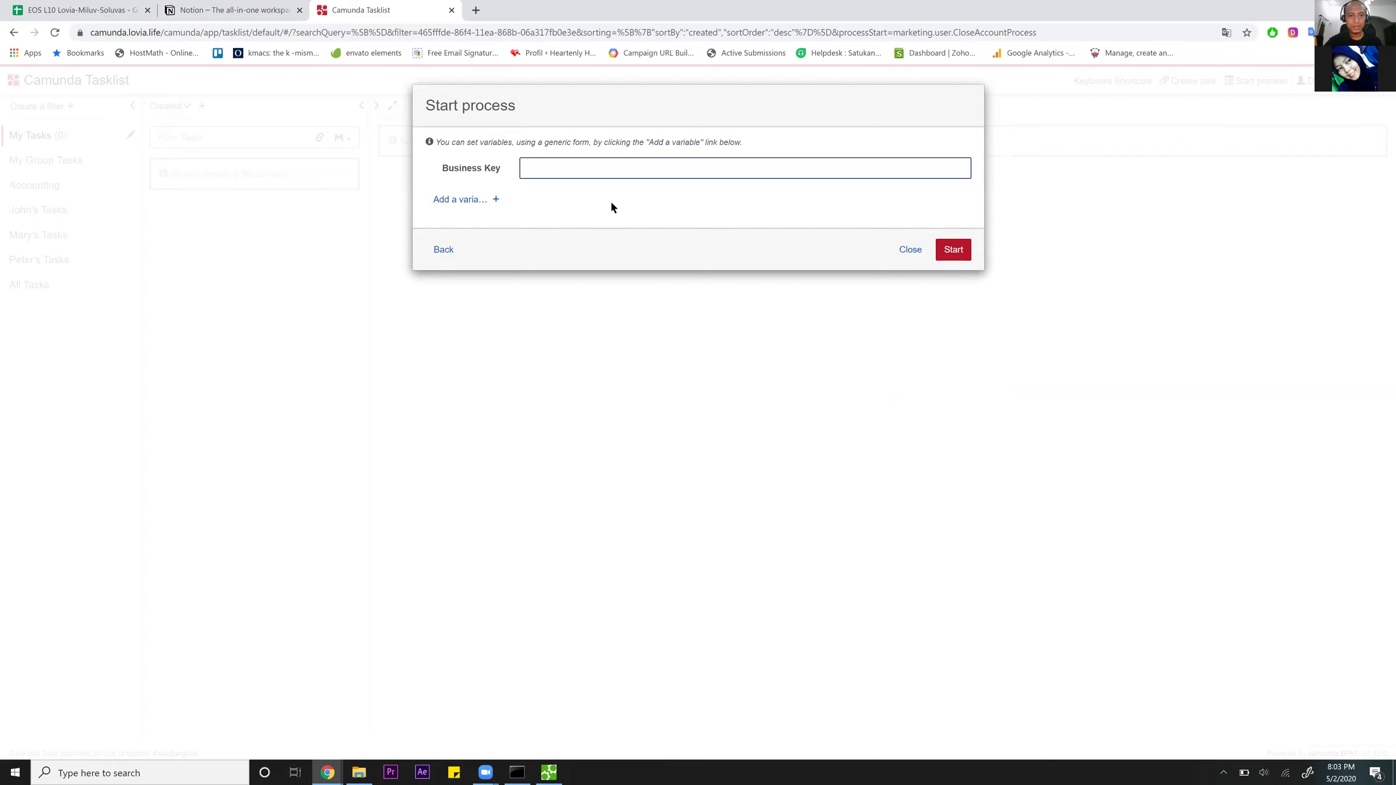
{"action": "left_click", "coordinate": [494, 201]}
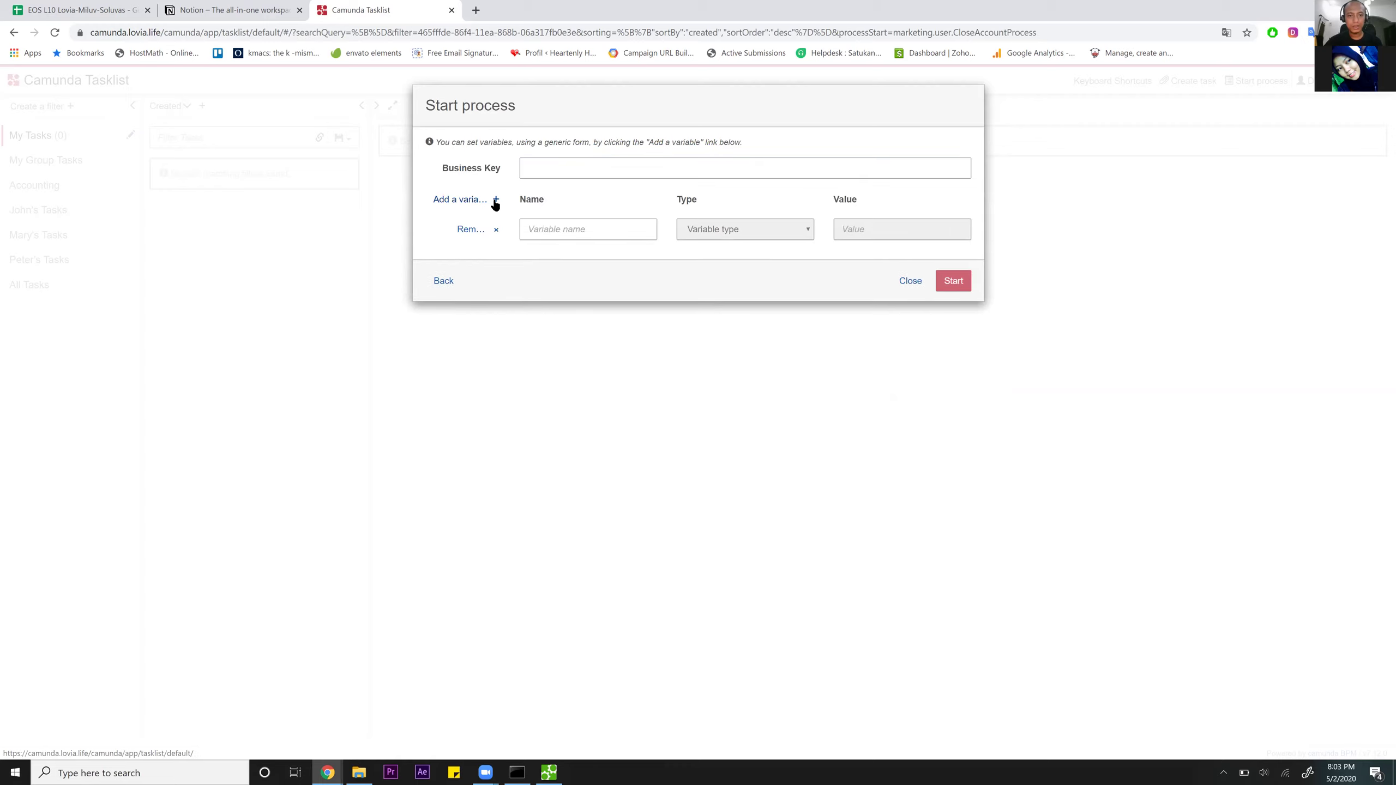
{"action": "left_click", "coordinate": [546, 237]}
{"action": "left_click", "coordinate": [591, 192]}
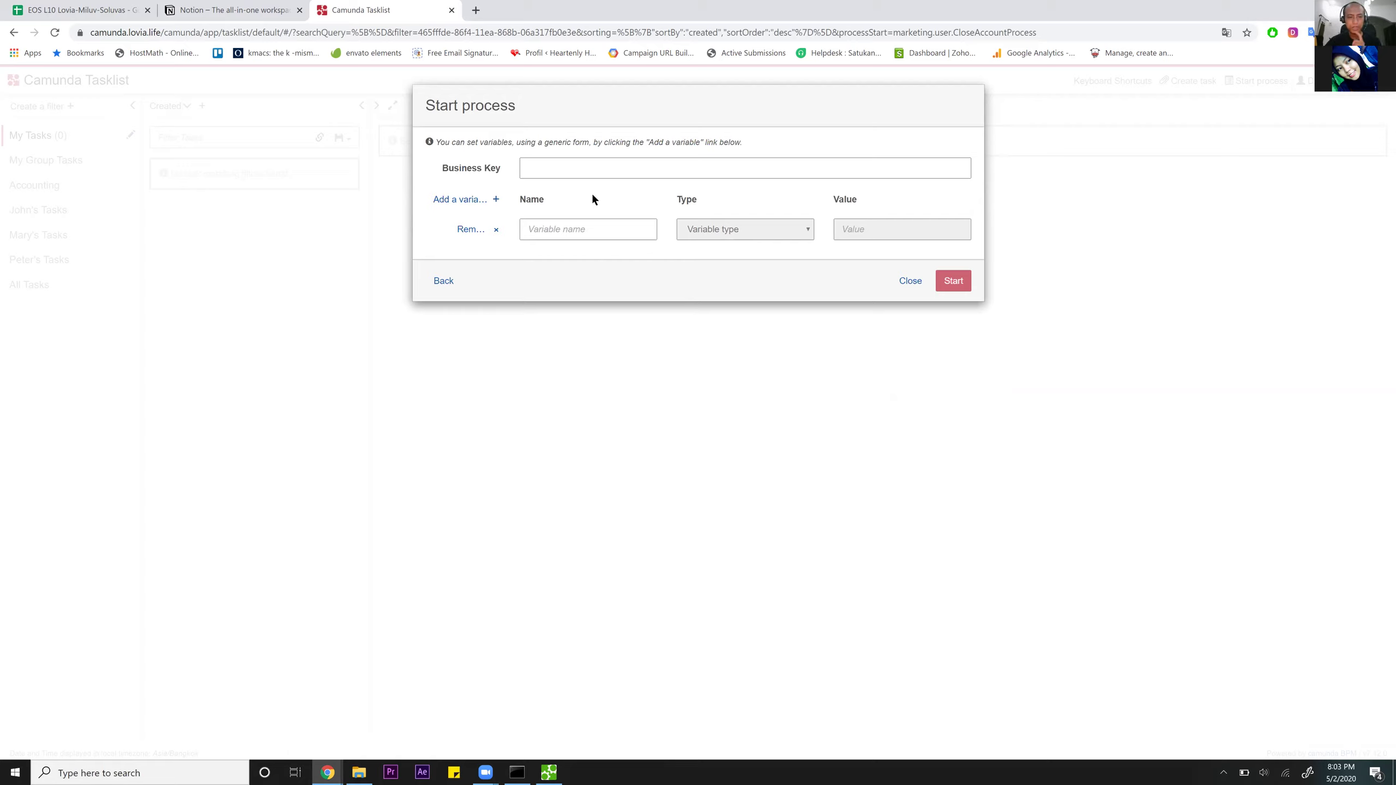
{"action": "left_click", "coordinate": [915, 280]}
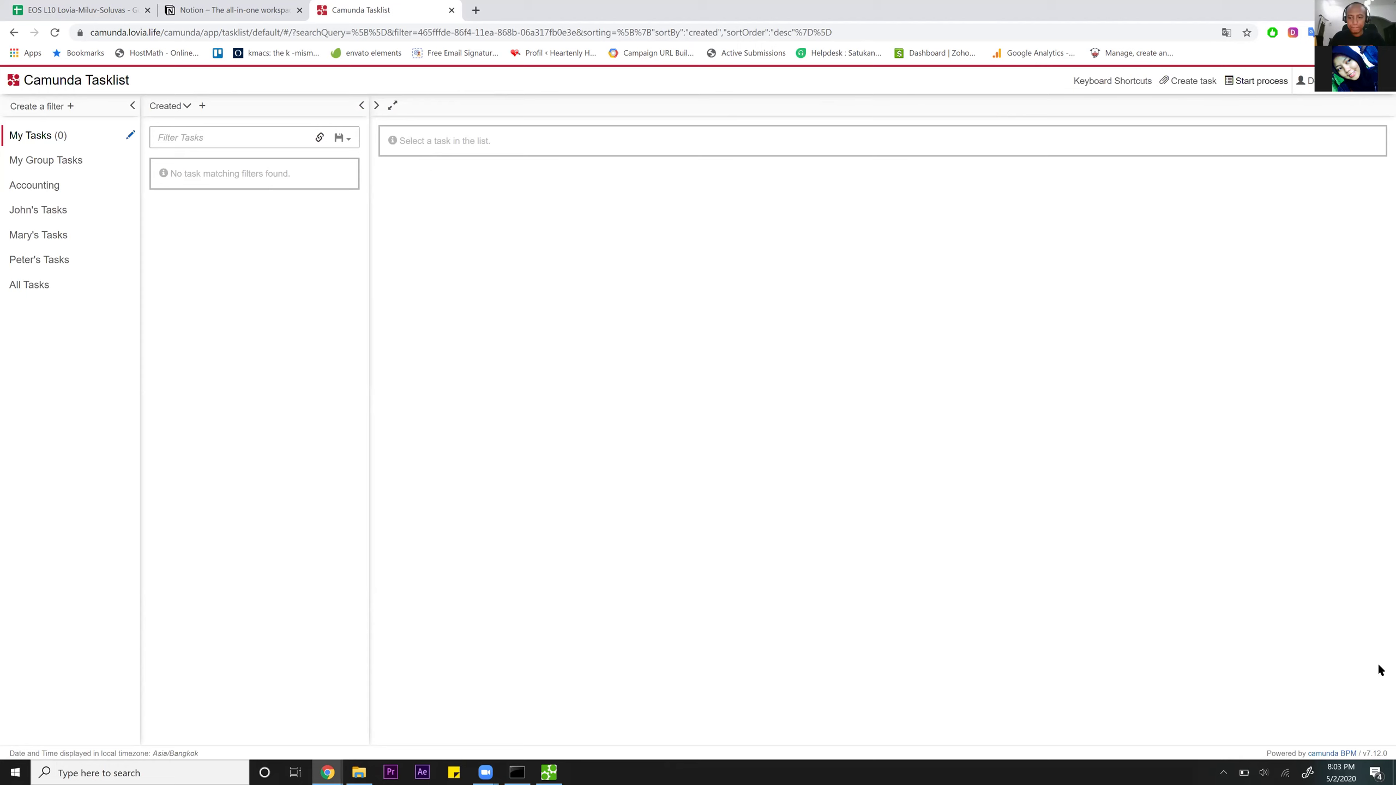
Return to Camunda Modeler beside the browser, change the "user ingin keluar" message start event to a plain Start Event, and save the diagram.
{"action": "key", "text": "super+Down"}
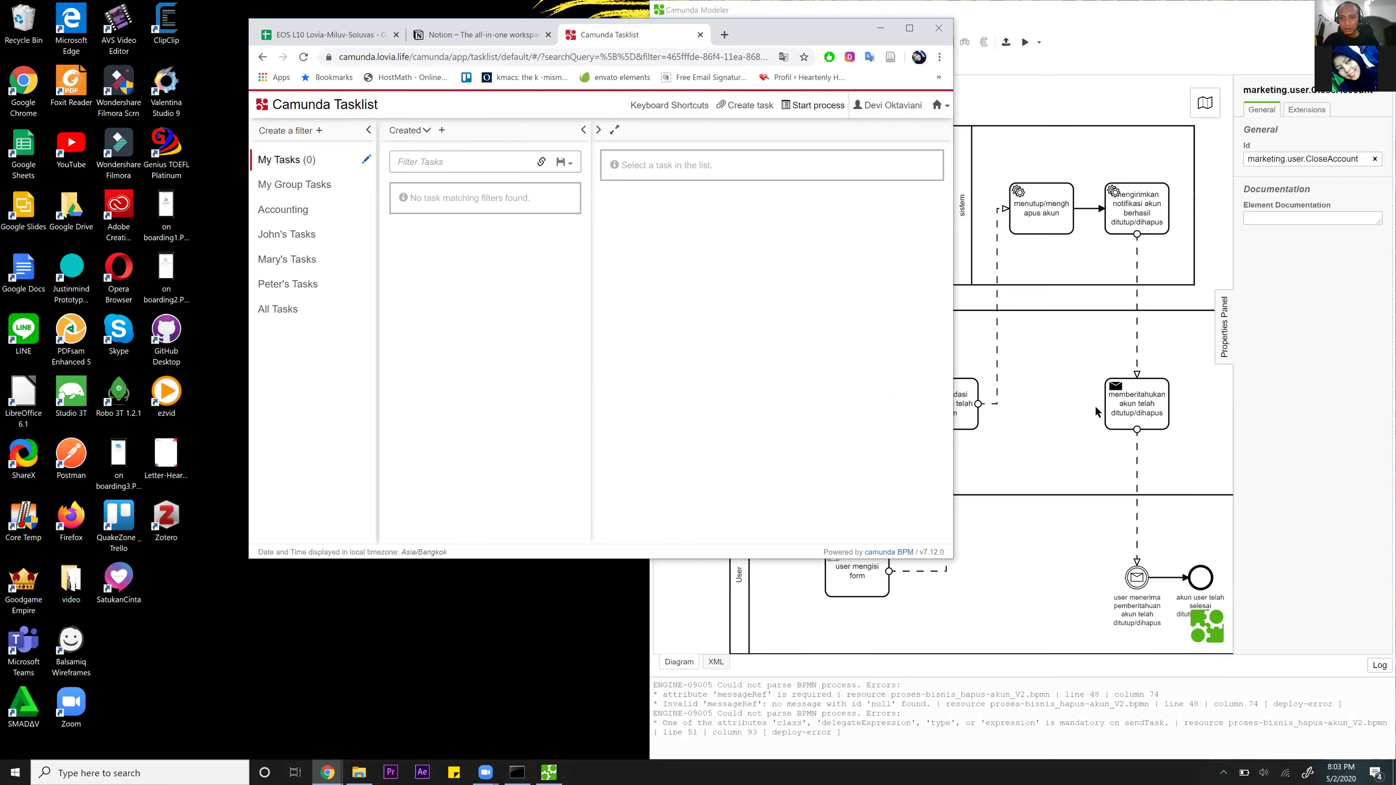
{"action": "key", "text": "super+Left"}
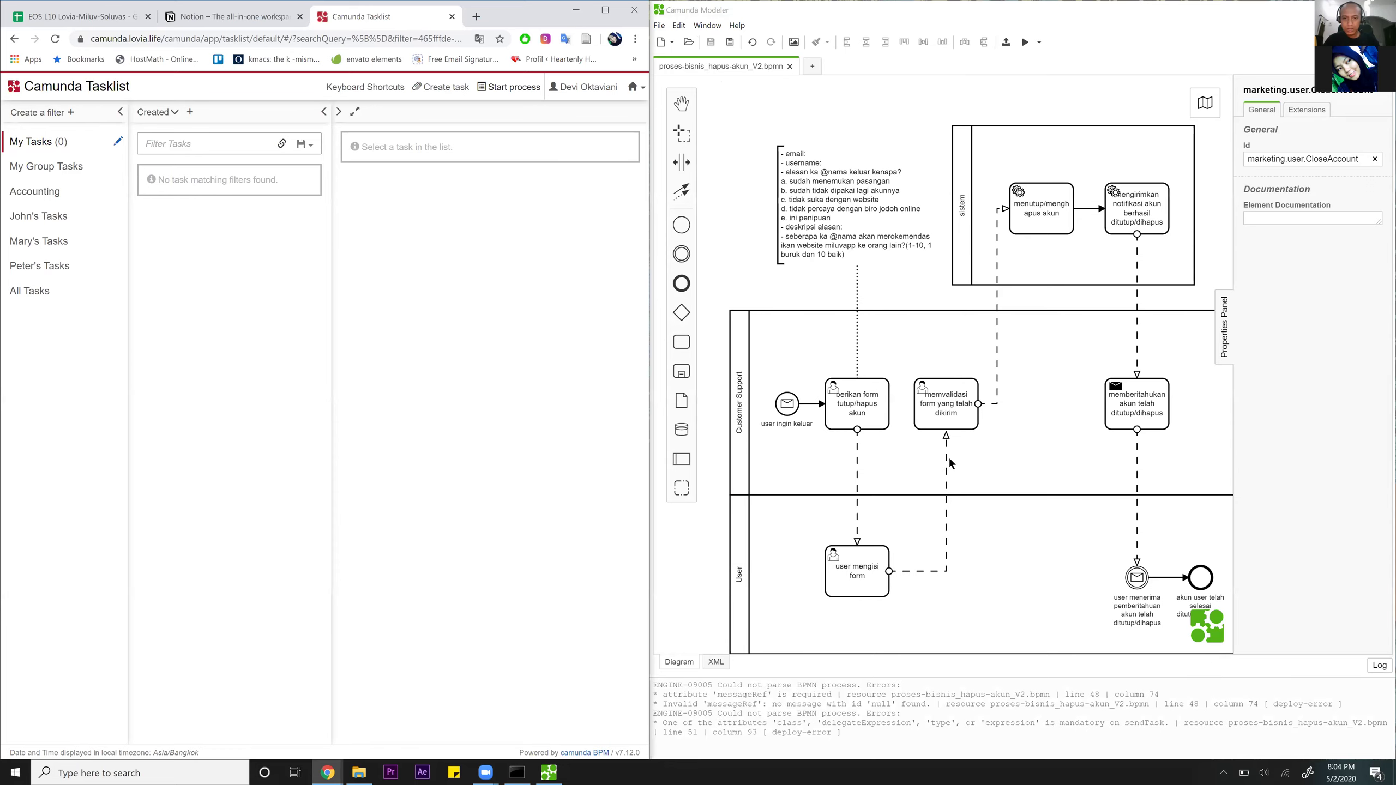
{"action": "scroll", "coordinate": [789, 314], "scroll_direction": "down", "scroll_amount": 2}
{"action": "left_click", "coordinate": [791, 320]}
{"action": "left_click", "coordinate": [792, 320]}
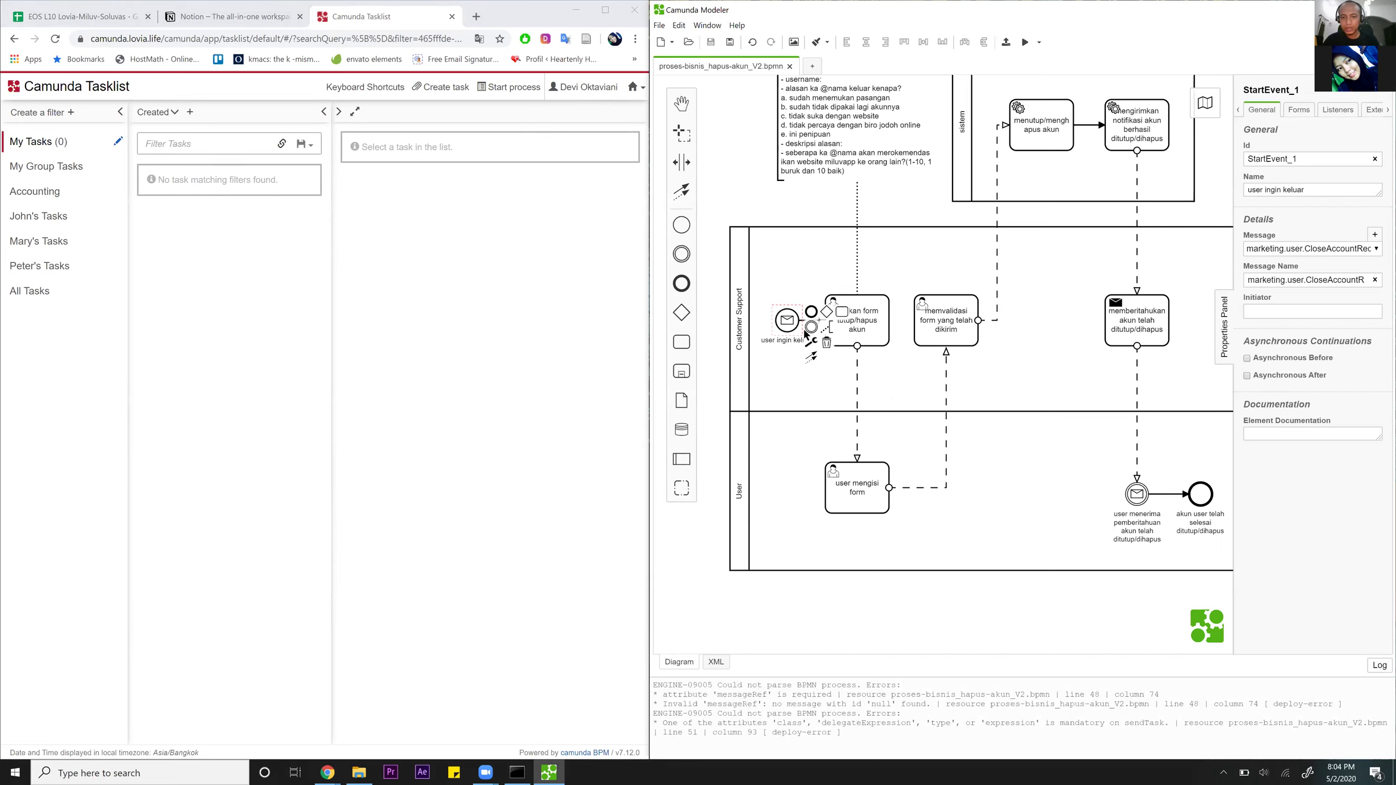
{"action": "left_click", "coordinate": [812, 345]}
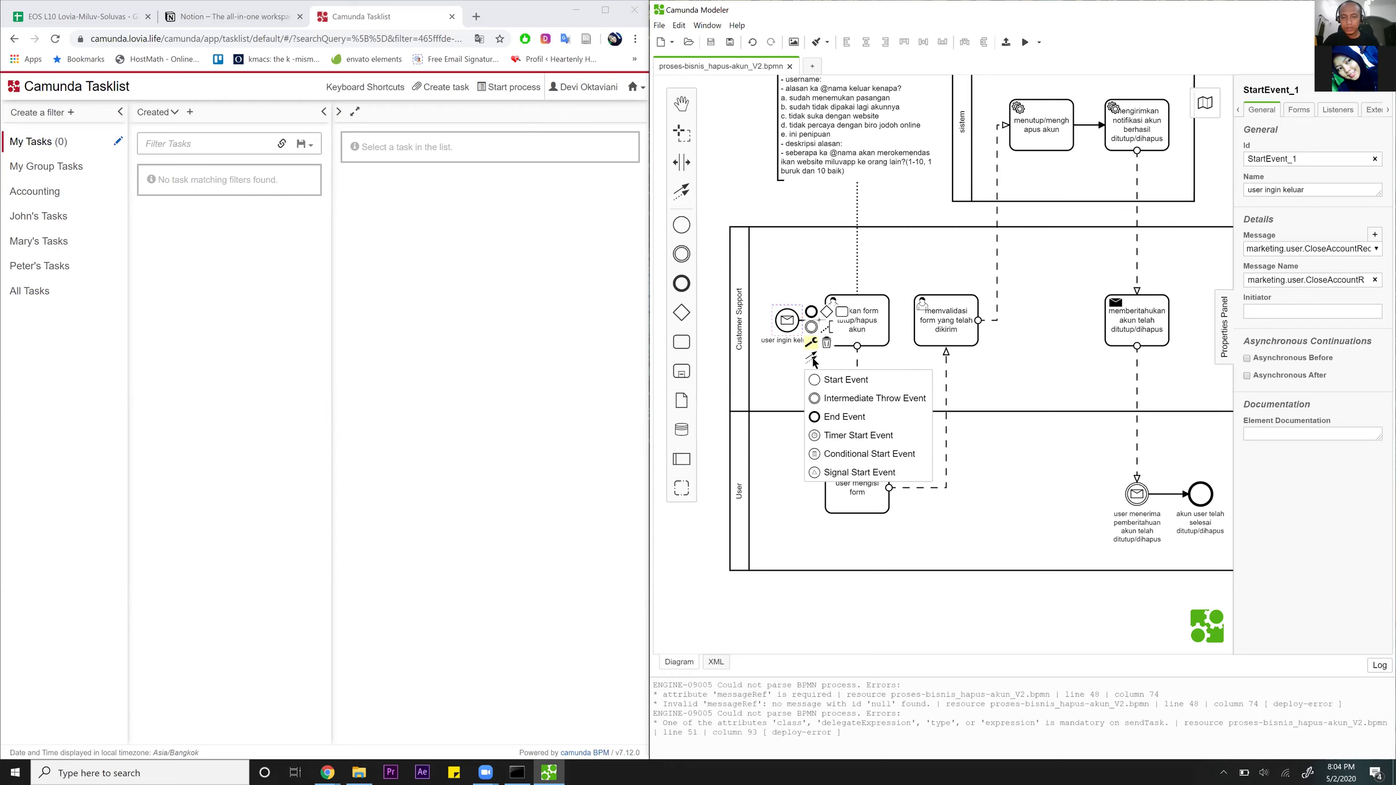
{"action": "left_click", "coordinate": [820, 380]}
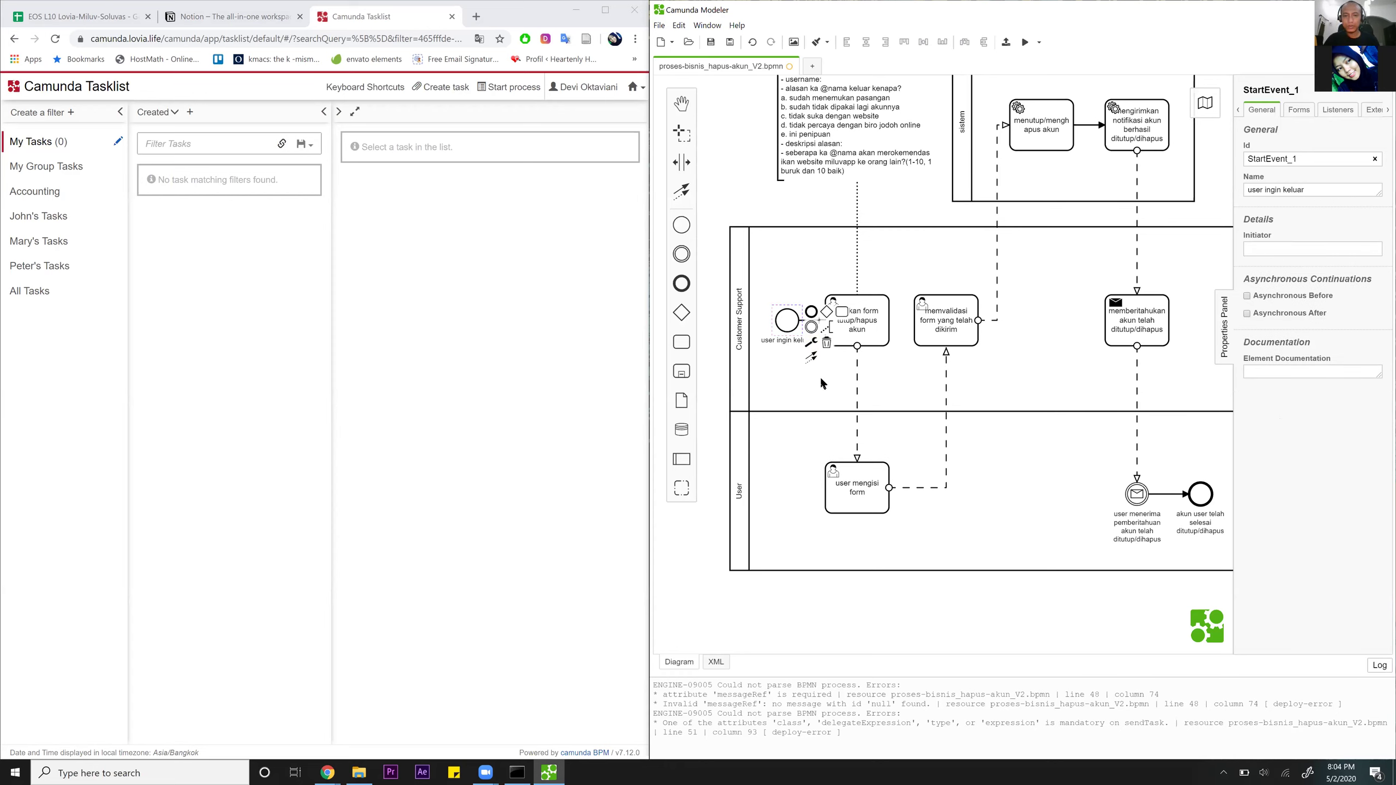
{"action": "left_click", "coordinate": [722, 173]}
{"action": "key", "text": "ctrl+s"}
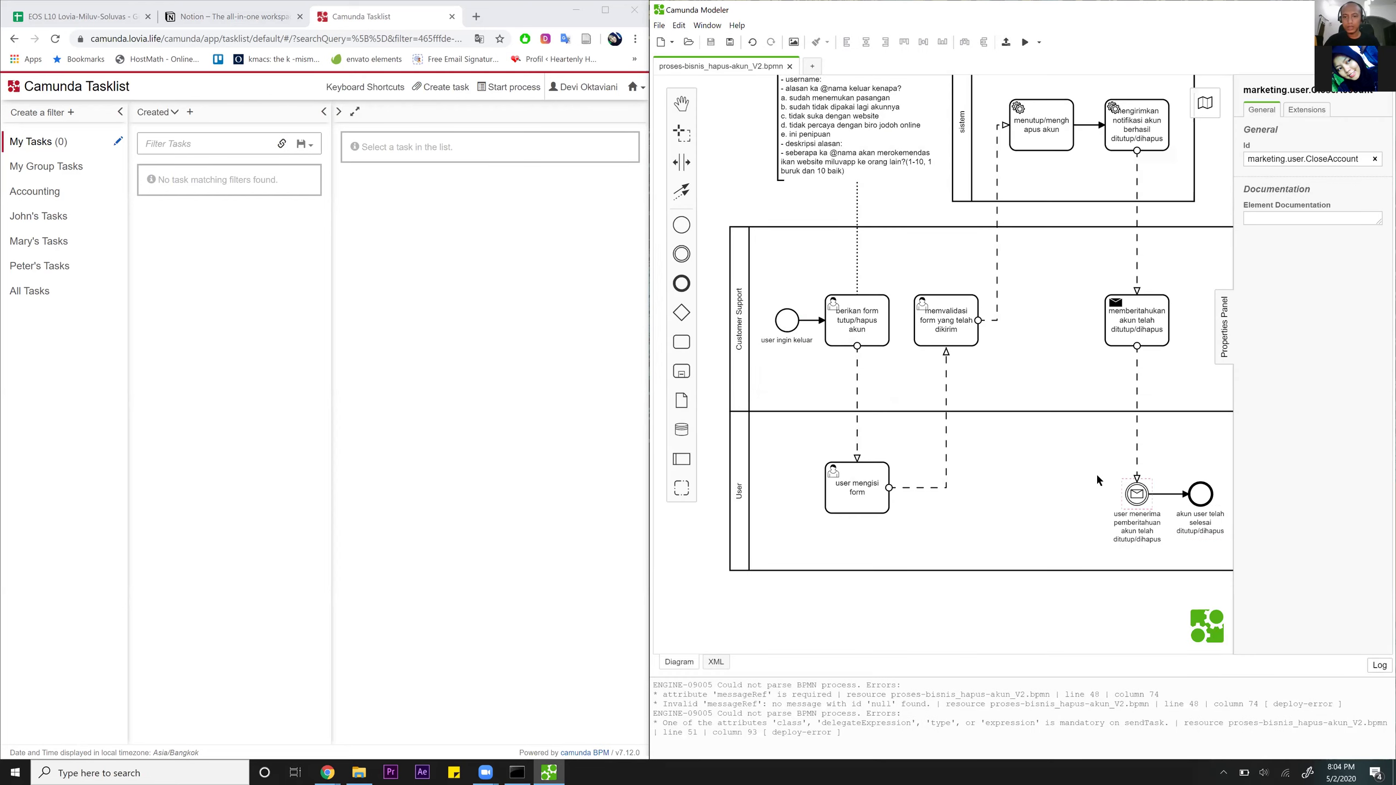
Check the start form of "Customer Support: Close Account" again in Tasklist and close it without starting the process.
{"action": "left_click", "coordinate": [378, 21]}
{"action": "left_click", "coordinate": [634, 88]}
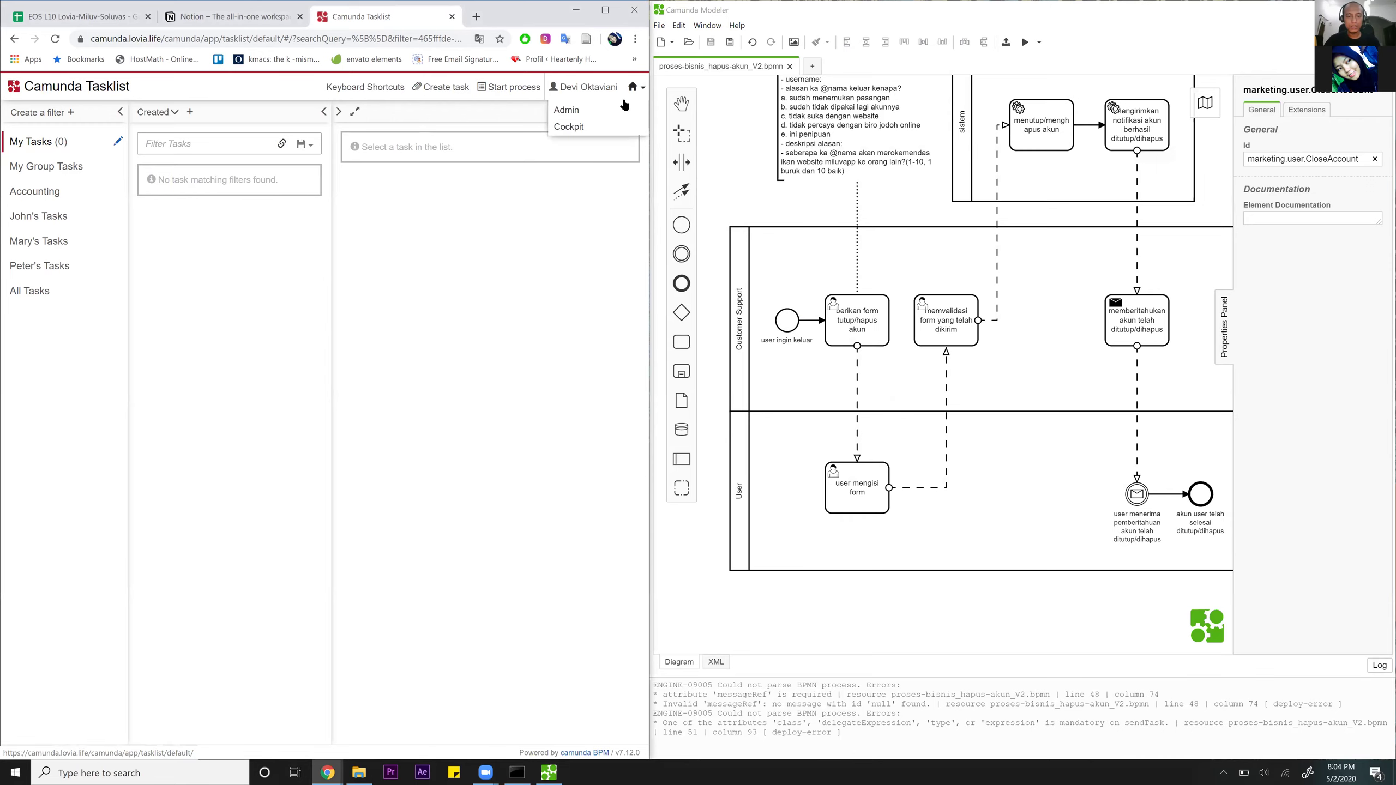
{"action": "left_click", "coordinate": [509, 87]}
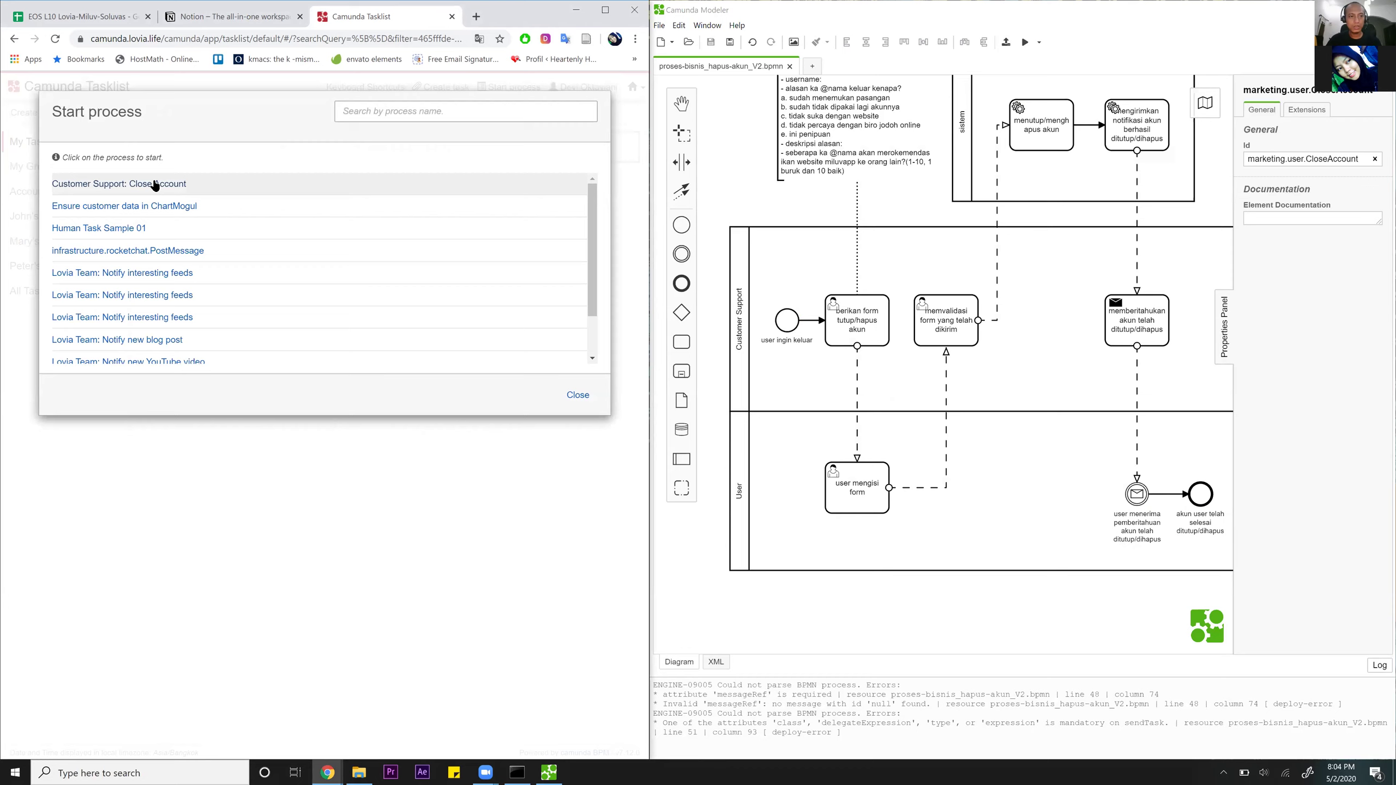
{"action": "left_click", "coordinate": [156, 184]}
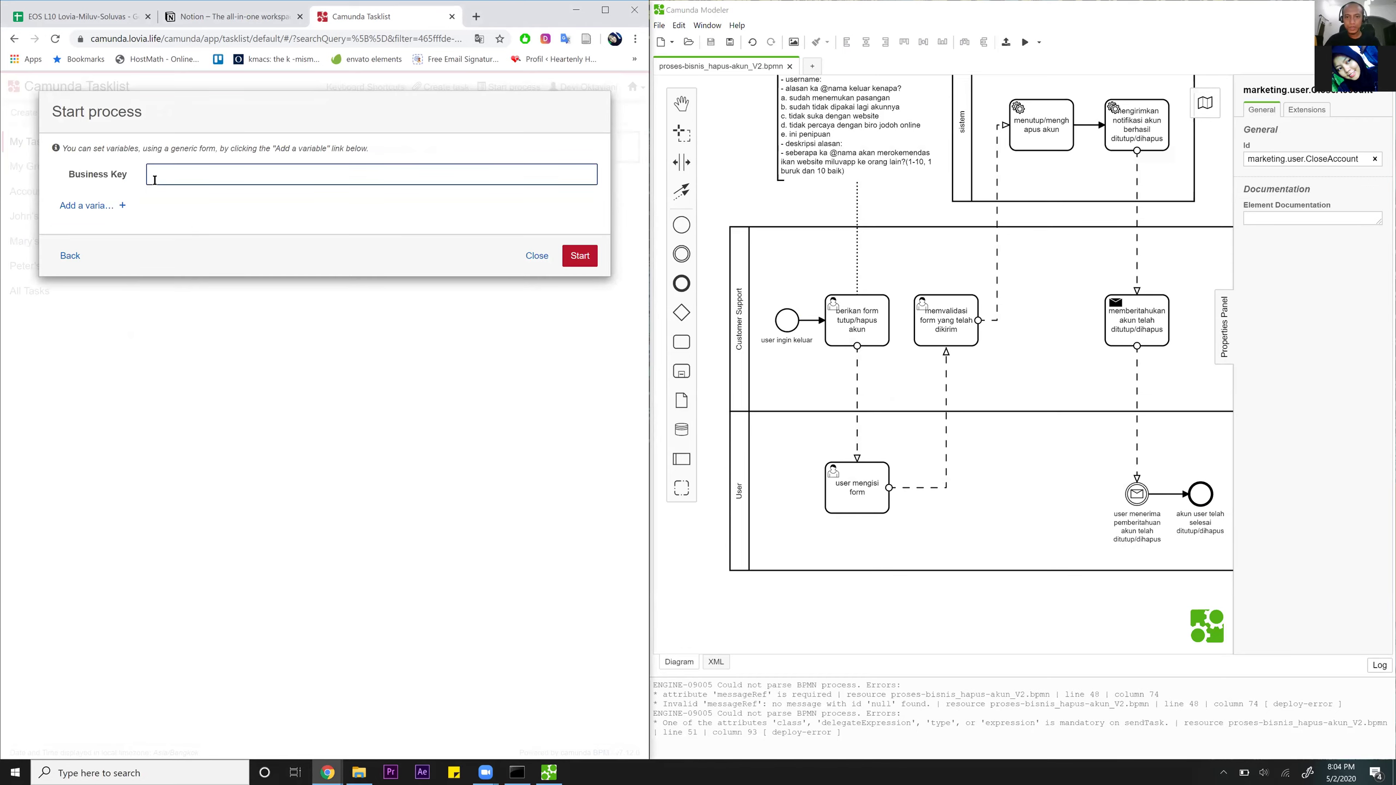
{"action": "left_click", "coordinate": [536, 256]}
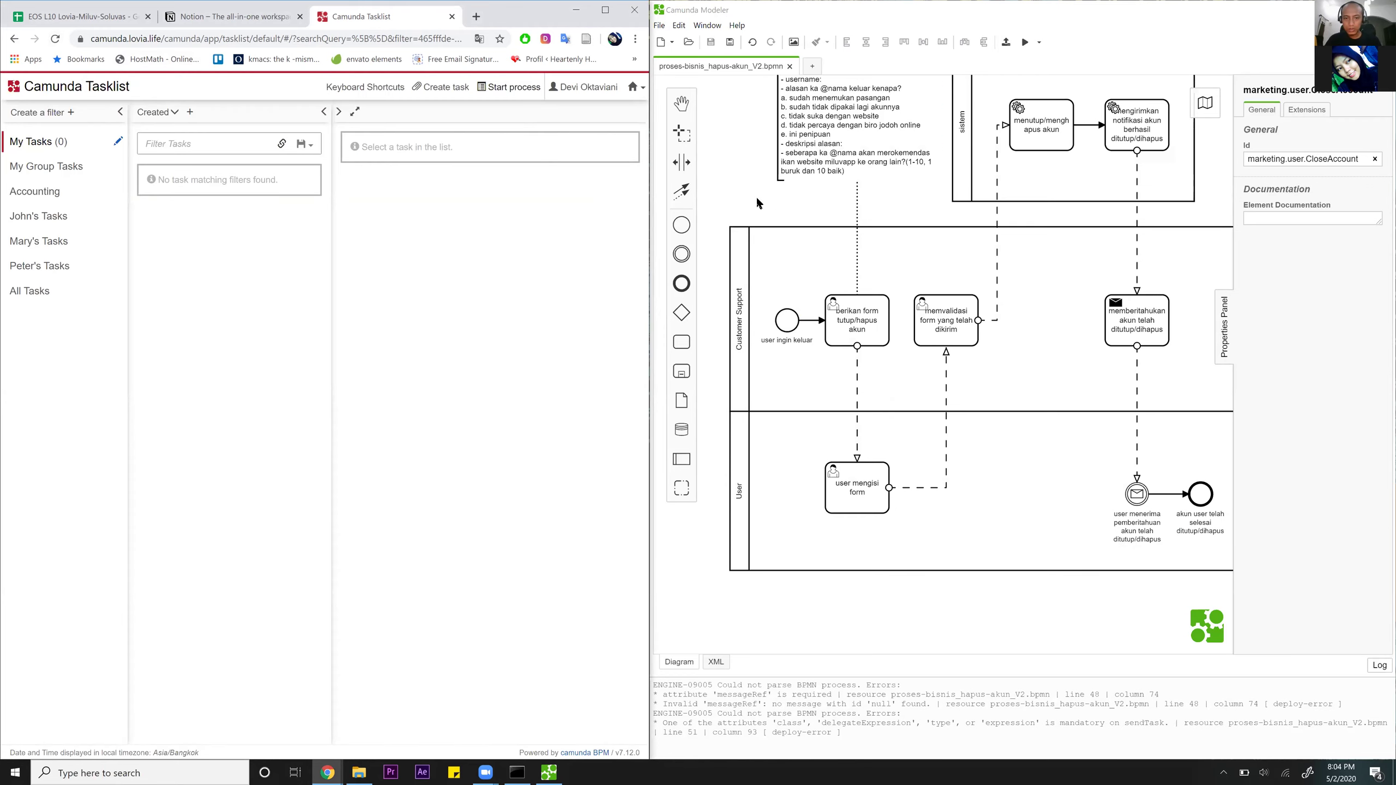
Try to move the "user ingin keluar" start event out of the Customer Support lane to the empty area above the pool.
{"action": "double_click", "coordinate": [787, 325]}
{"action": "left_click_drag", "start_coordinate": [788, 324], "coordinate": [776, 199]}
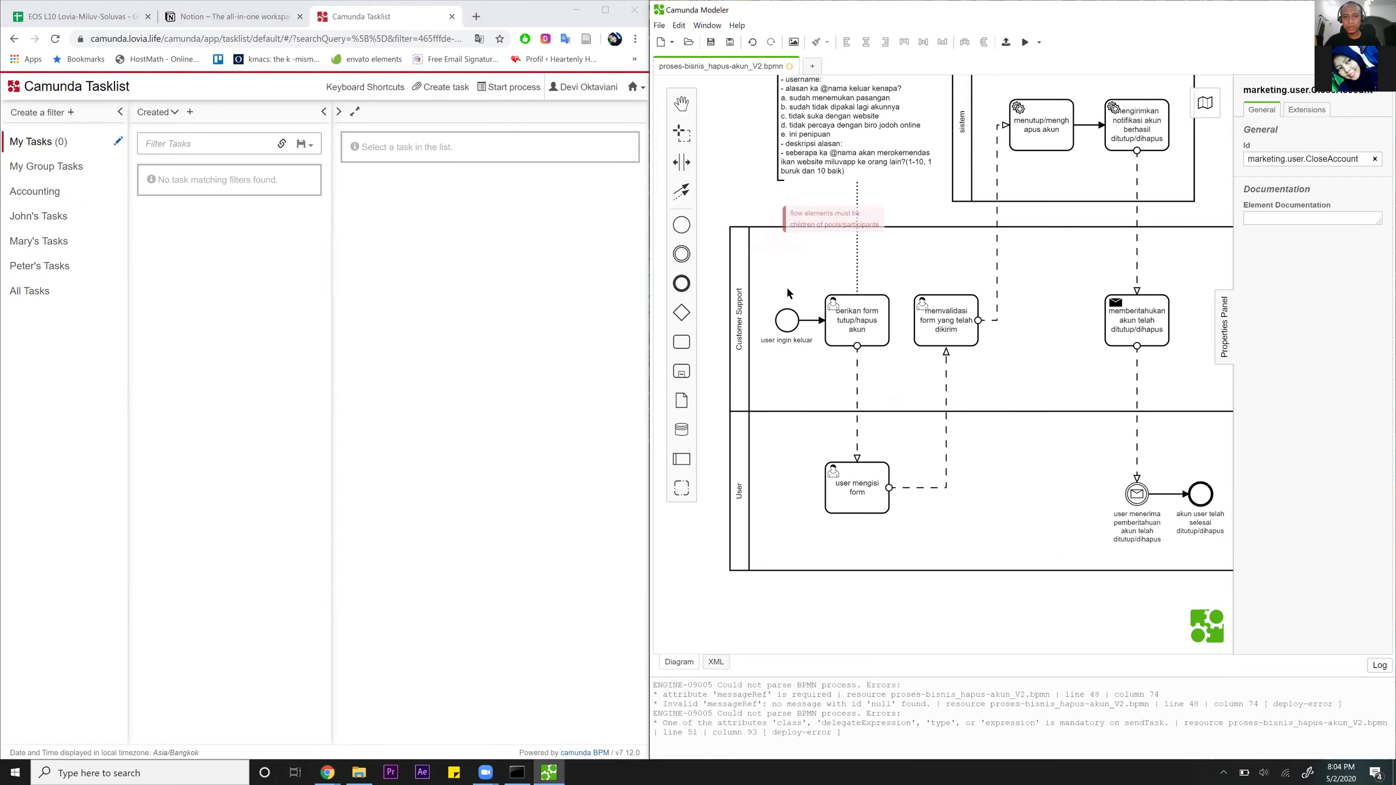
{"action": "left_click_drag", "start_coordinate": [788, 321], "coordinate": [791, 205]}
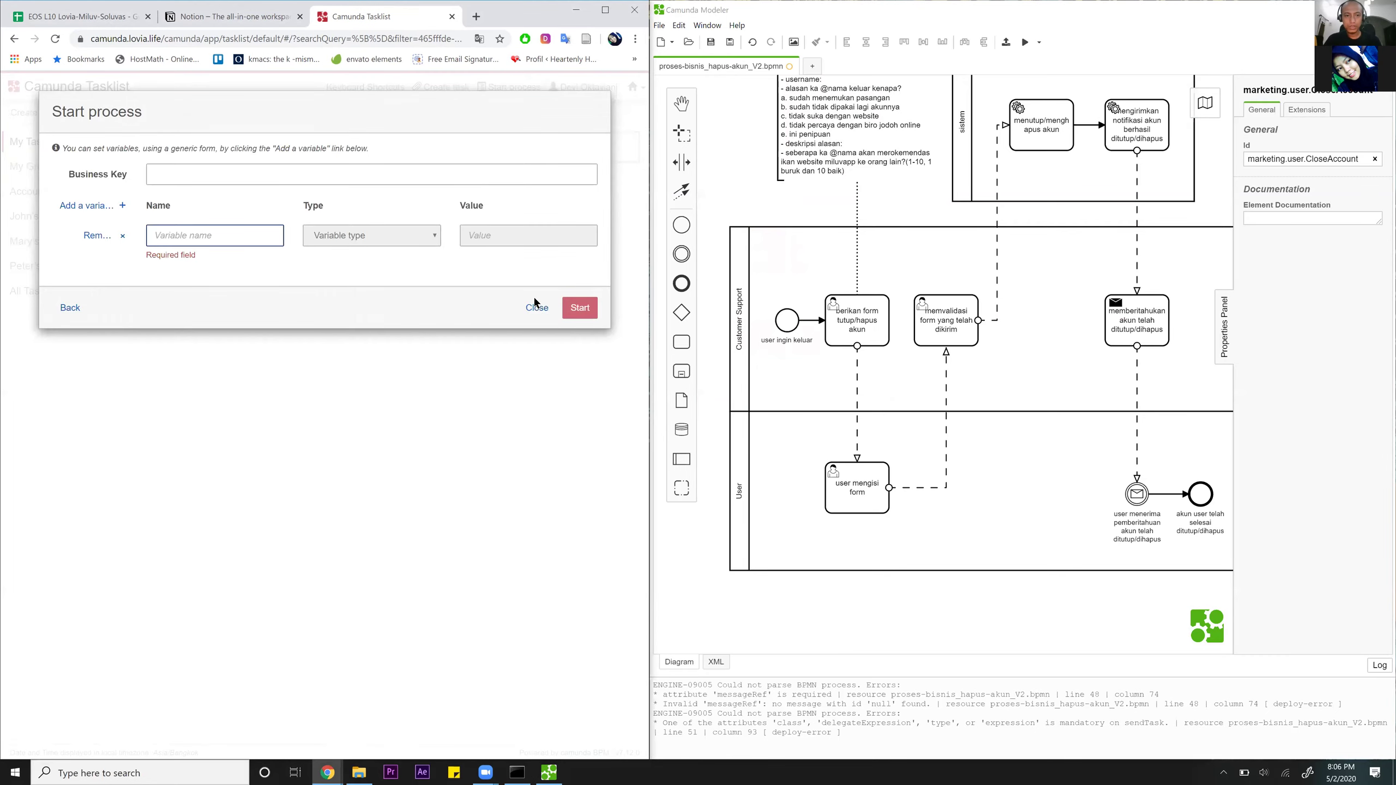
Close the open start form, then start the "Customer Support: Close Account" process in Tasklist without a business key or variables.
{"action": "left_click", "coordinate": [536, 307]}
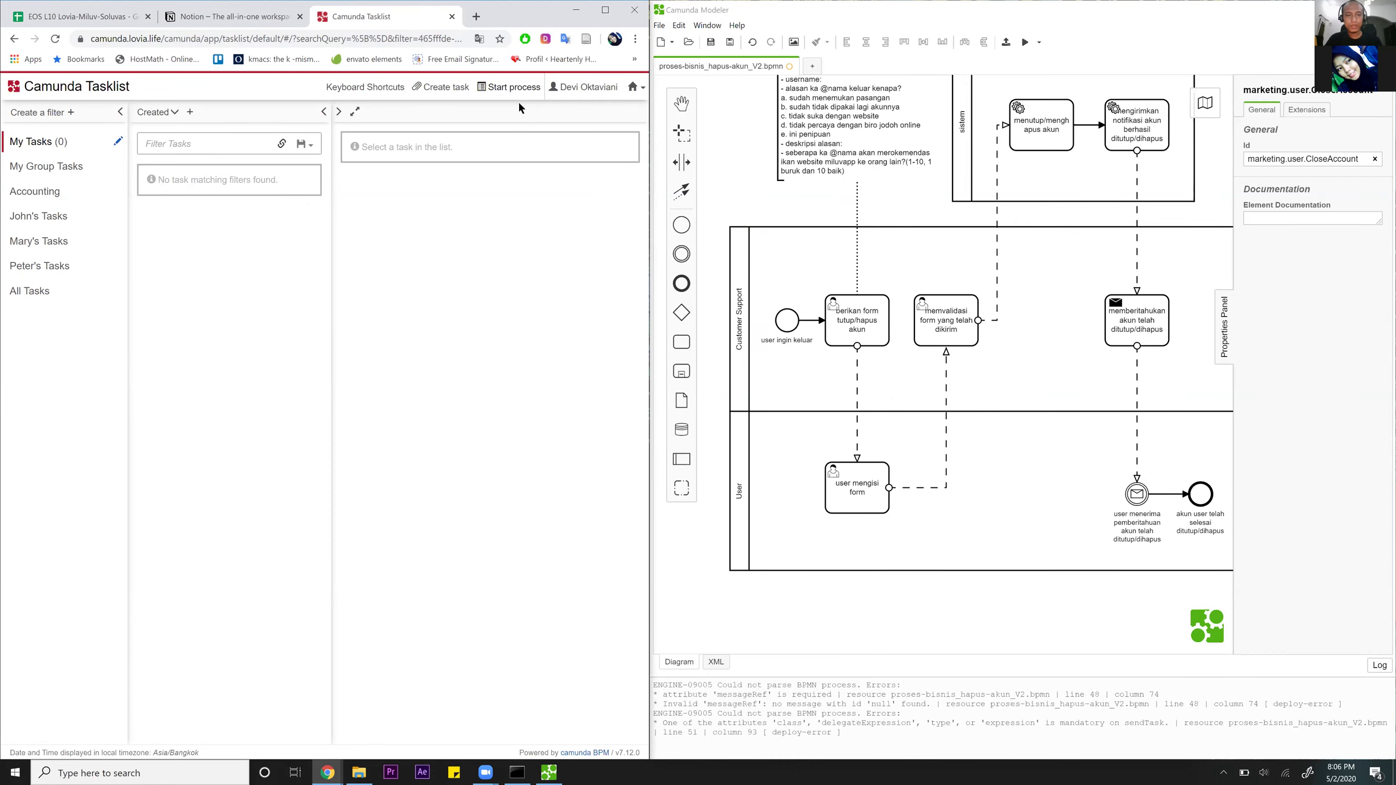
{"action": "left_click", "coordinate": [512, 87]}
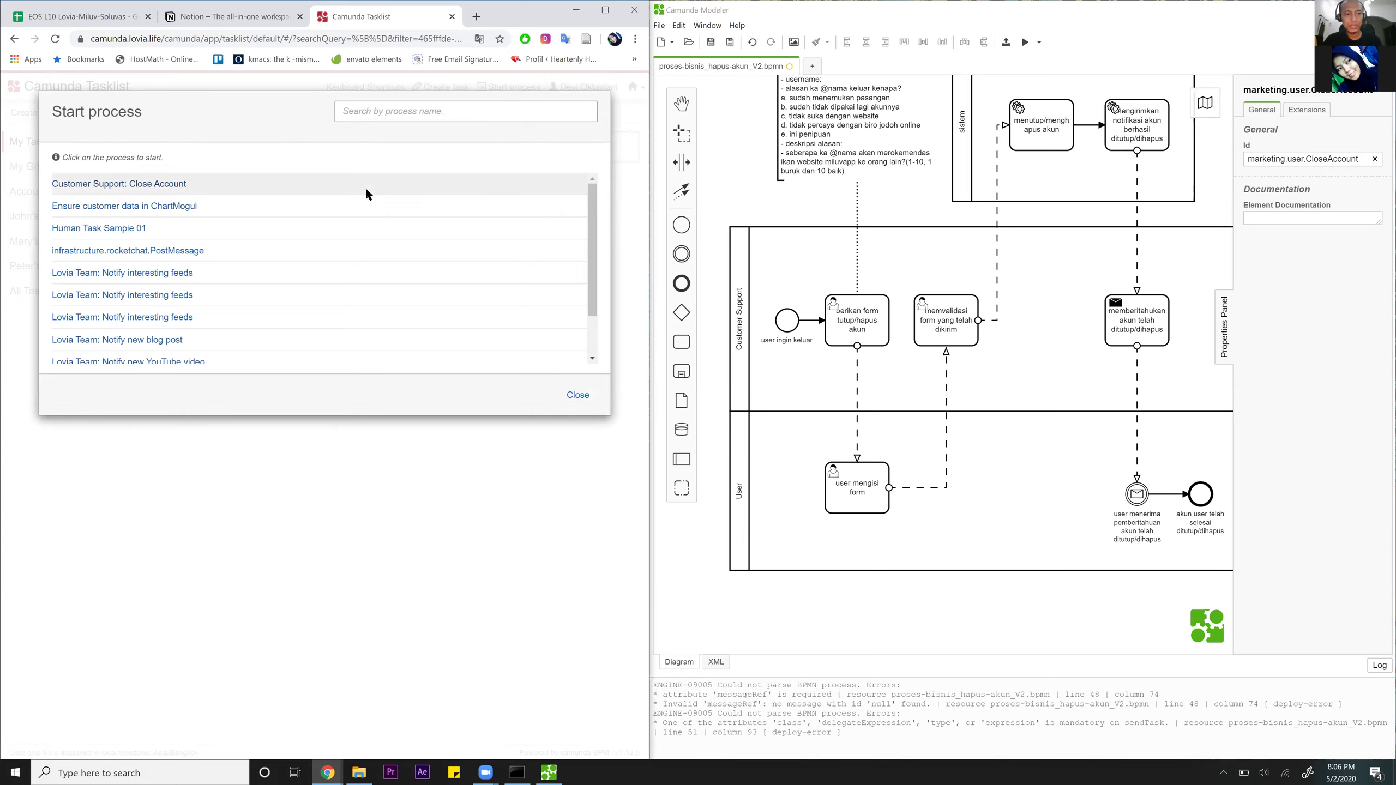
{"action": "scroll", "coordinate": [366, 190], "scroll_direction": "down", "scroll_amount": 1}
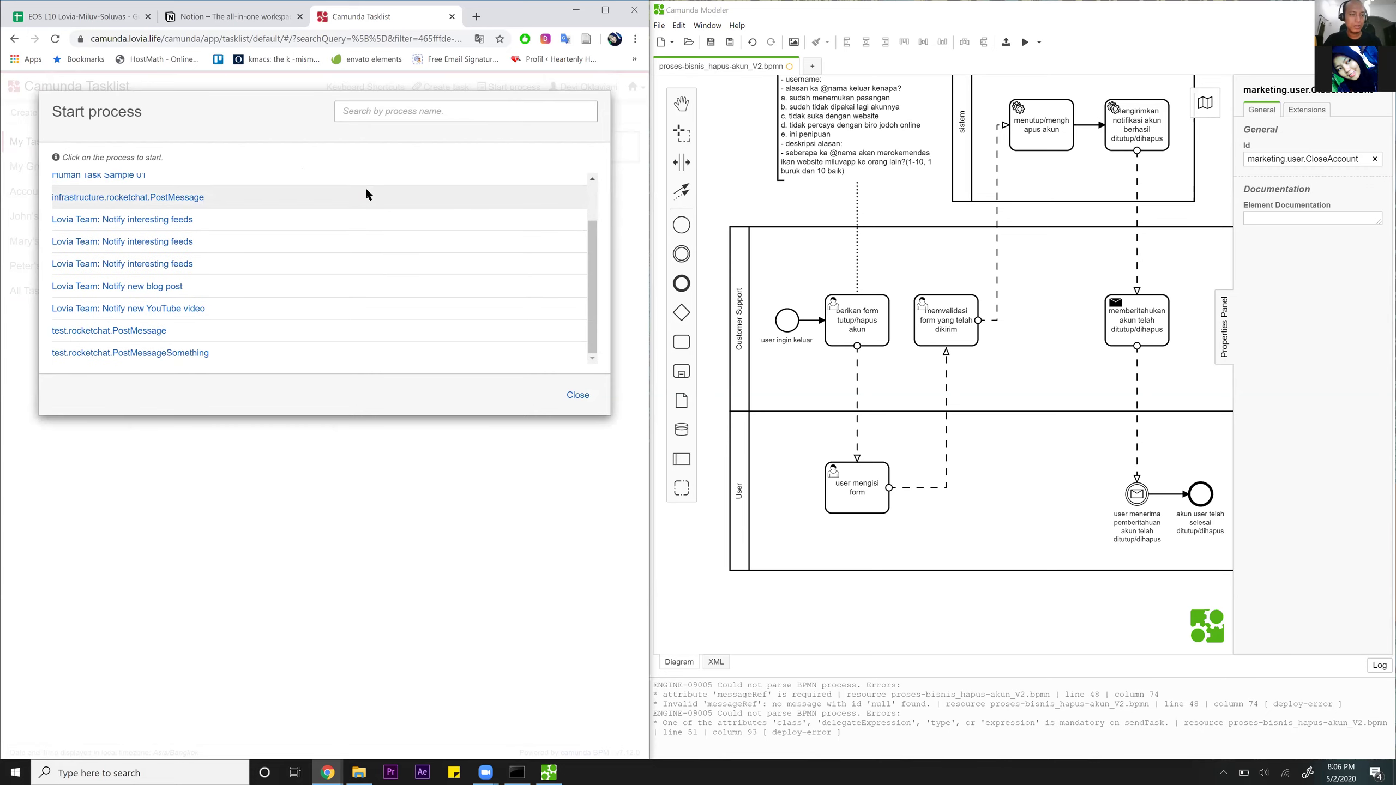
{"action": "scroll", "coordinate": [254, 183], "scroll_direction": "up", "scroll_amount": 1}
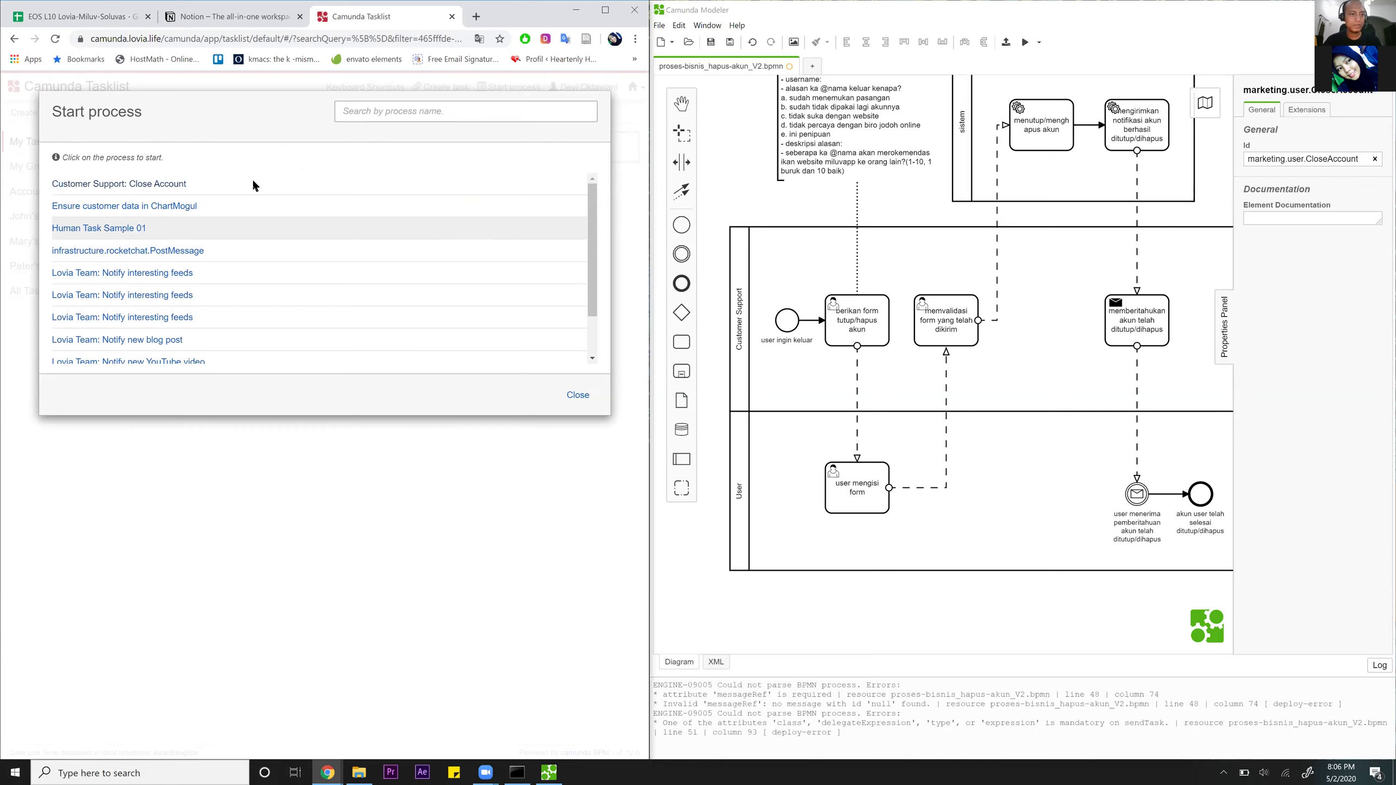
{"action": "left_click", "coordinate": [159, 187]}
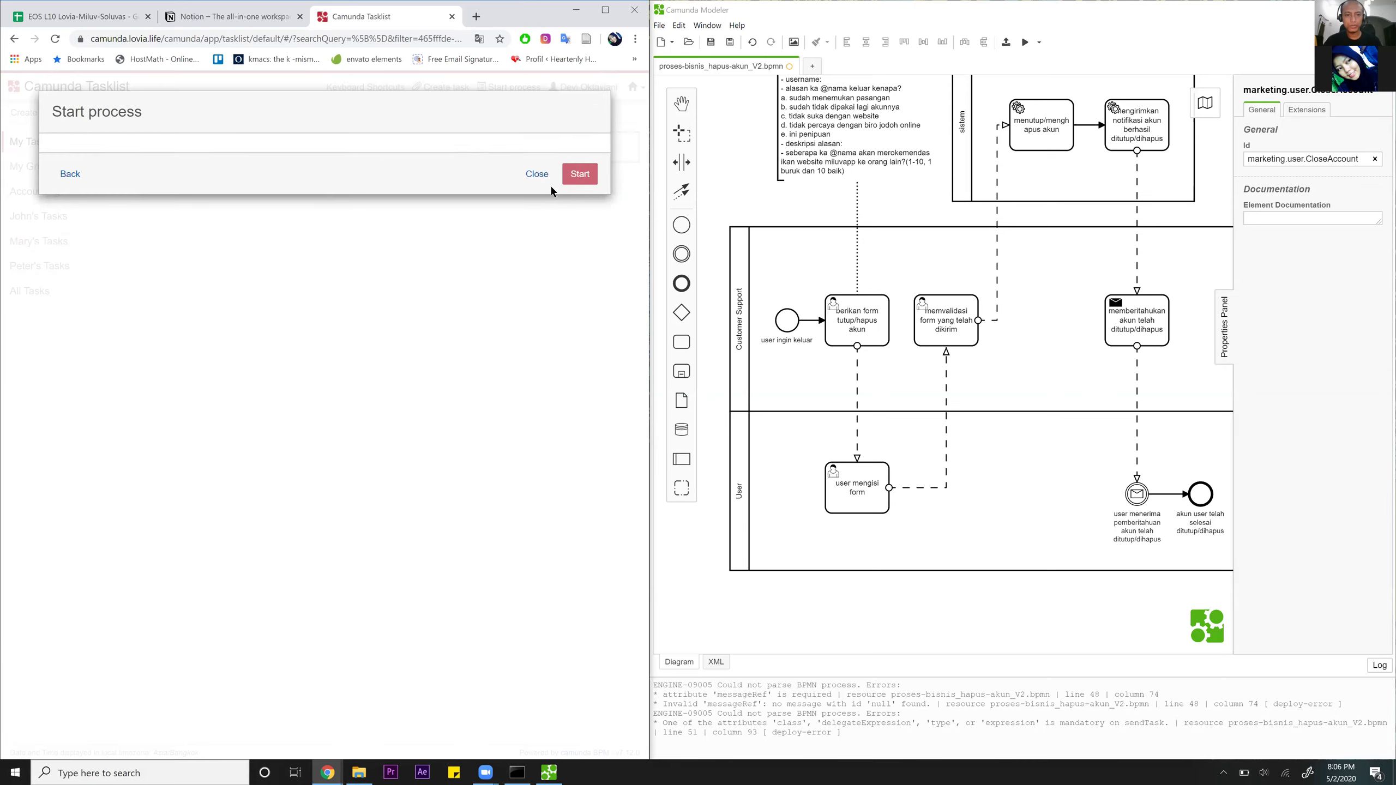
{"action": "left_click", "coordinate": [578, 250]}
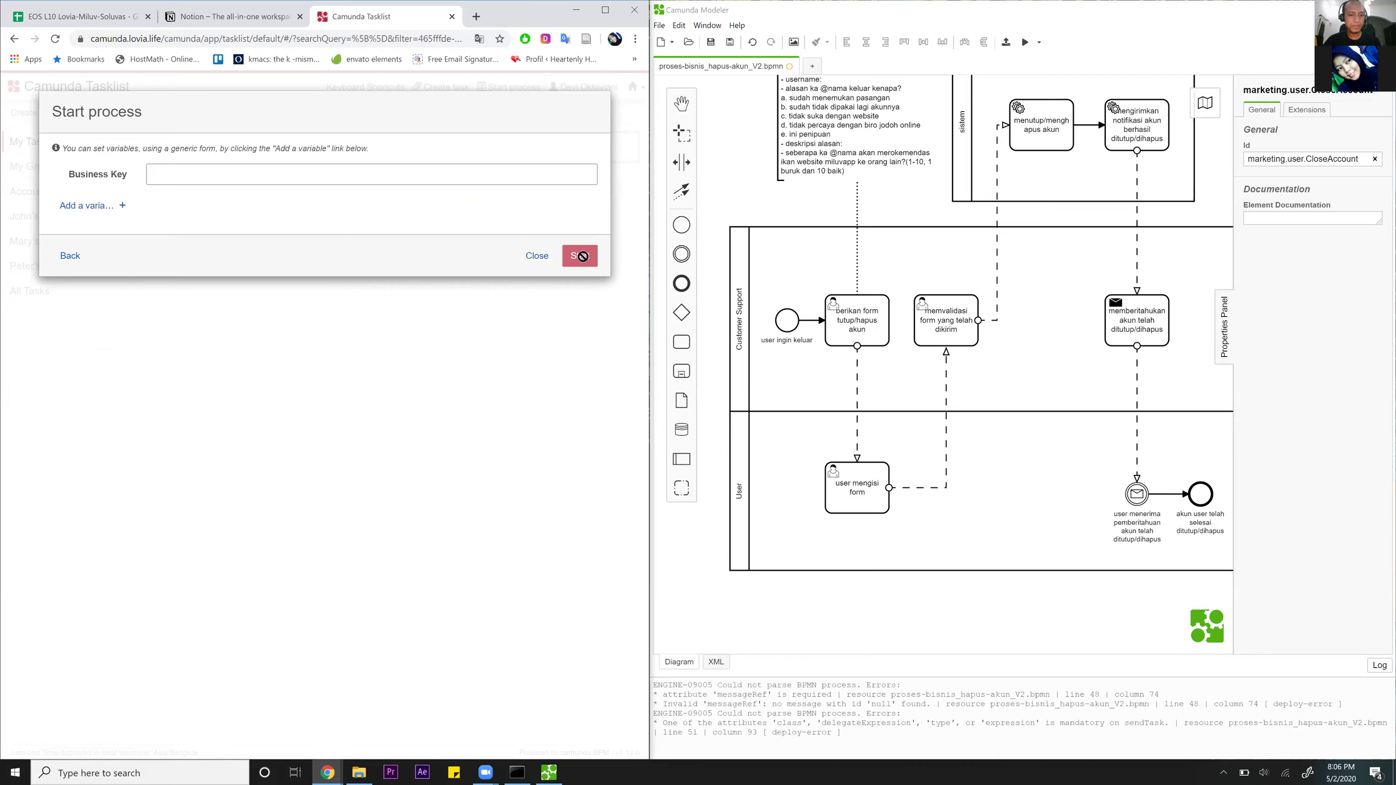
{"action": "left_click", "coordinate": [122, 208]}
{"action": "left_click", "coordinate": [187, 238]}
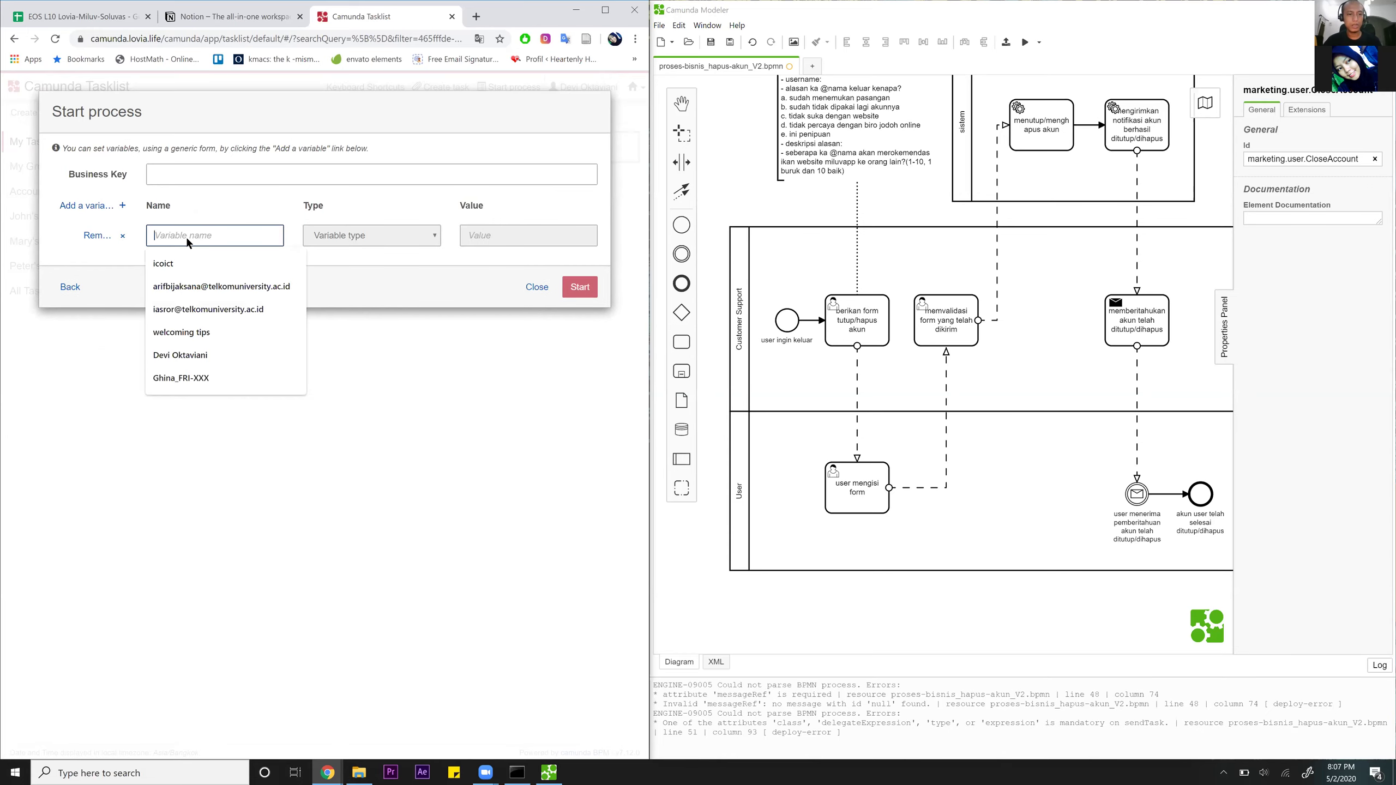
{"action": "key", "text": "Return"}
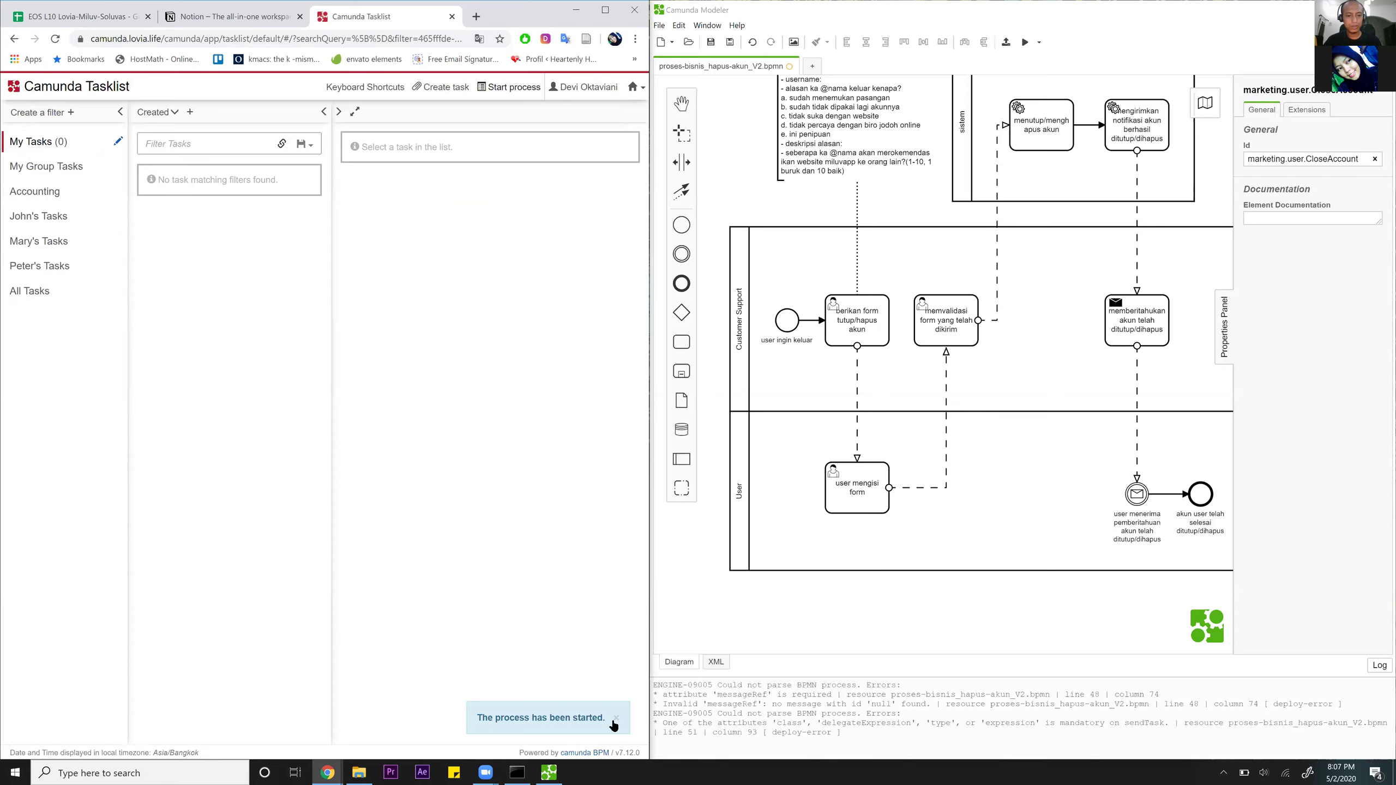
{"action": "left_click", "coordinate": [615, 718]}
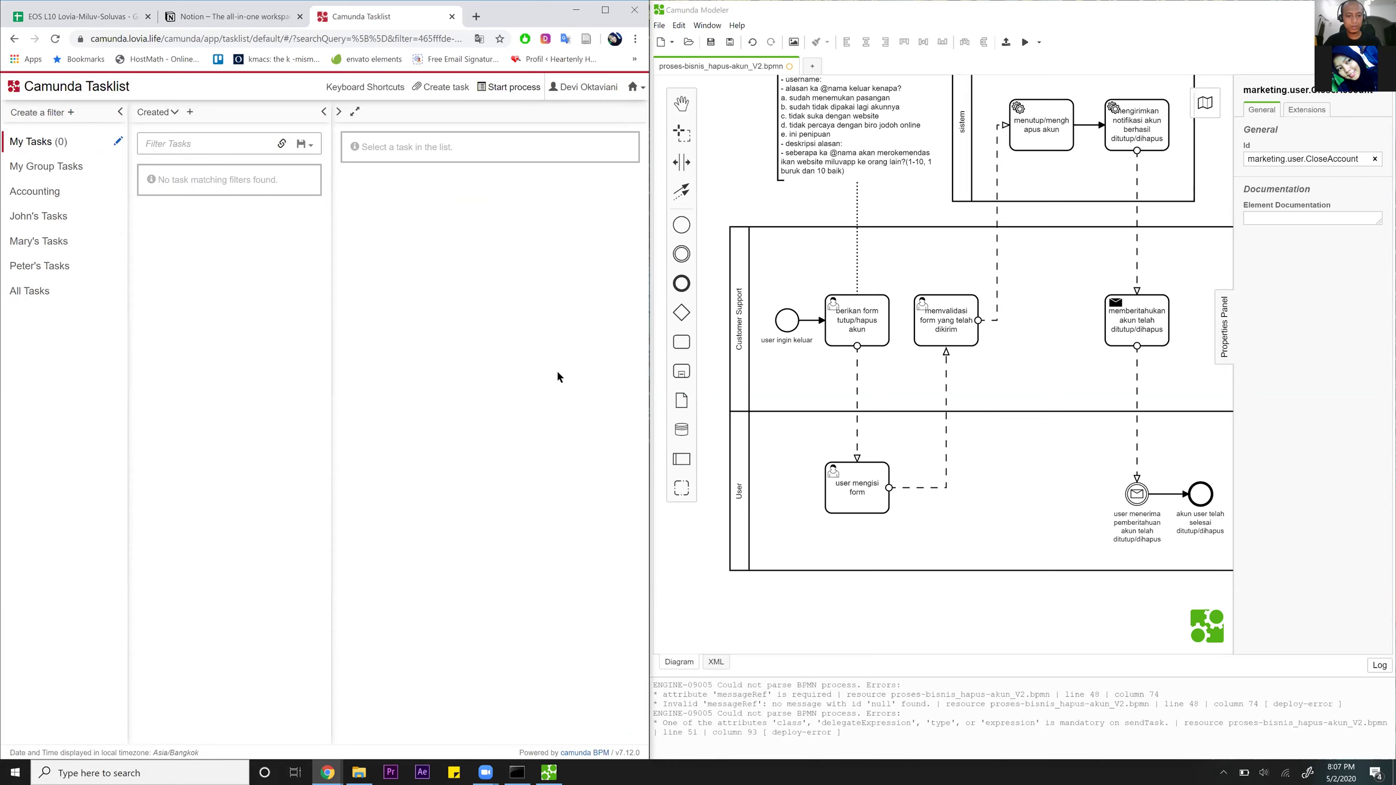
Open the start form of "Customer Support: Close Account" again and add a variable named slug of type String.
{"action": "left_click", "coordinate": [494, 91]}
{"action": "left_click", "coordinate": [164, 183]}
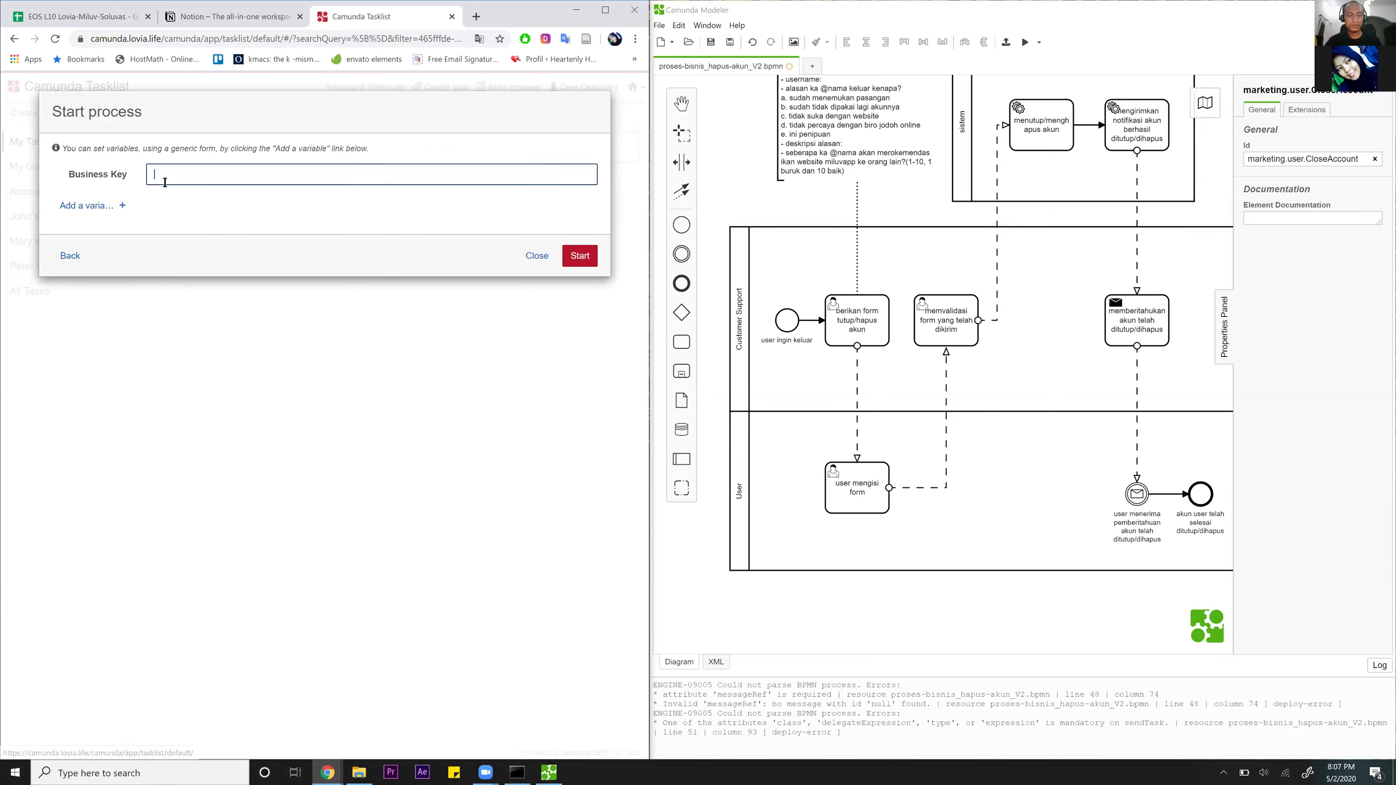
{"action": "left_click", "coordinate": [123, 207]}
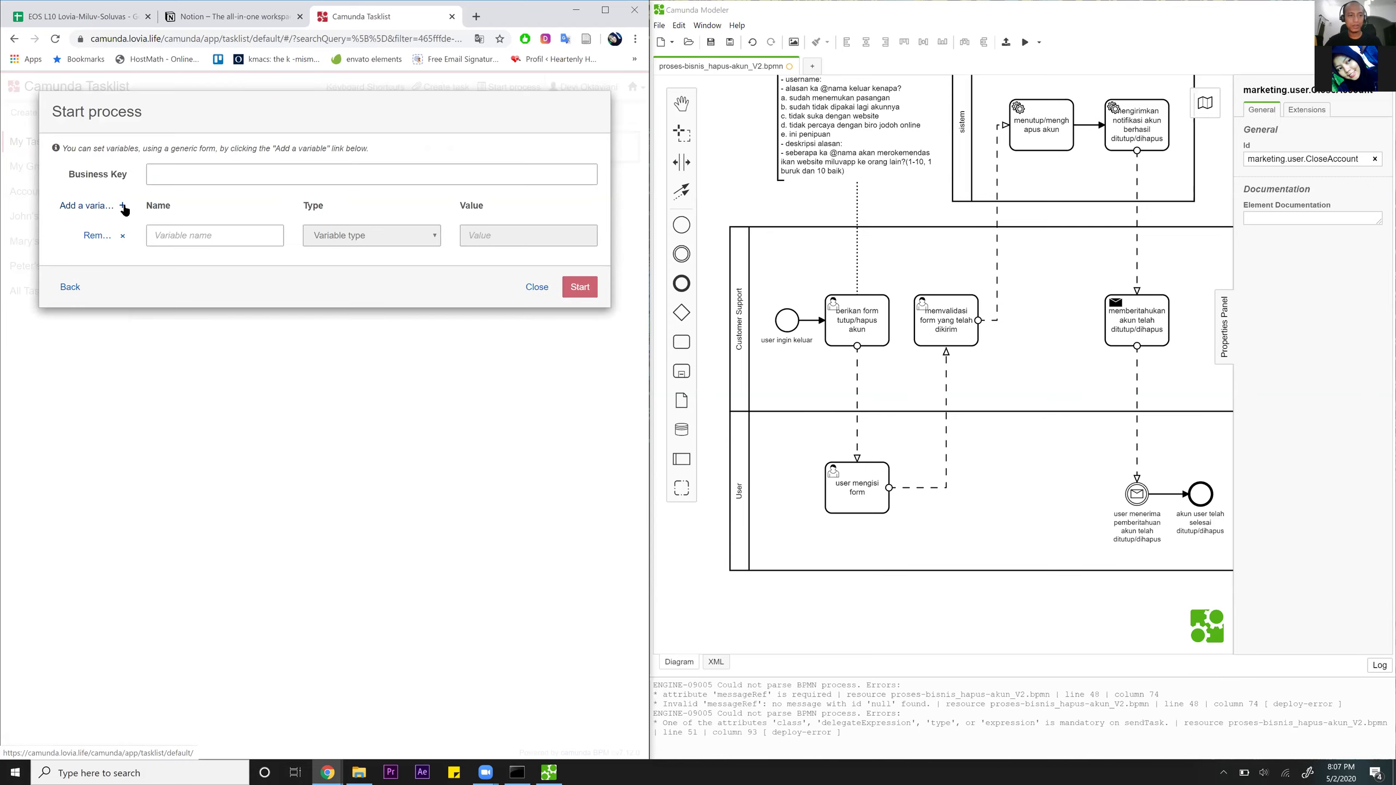
{"action": "left_click", "coordinate": [223, 237]}
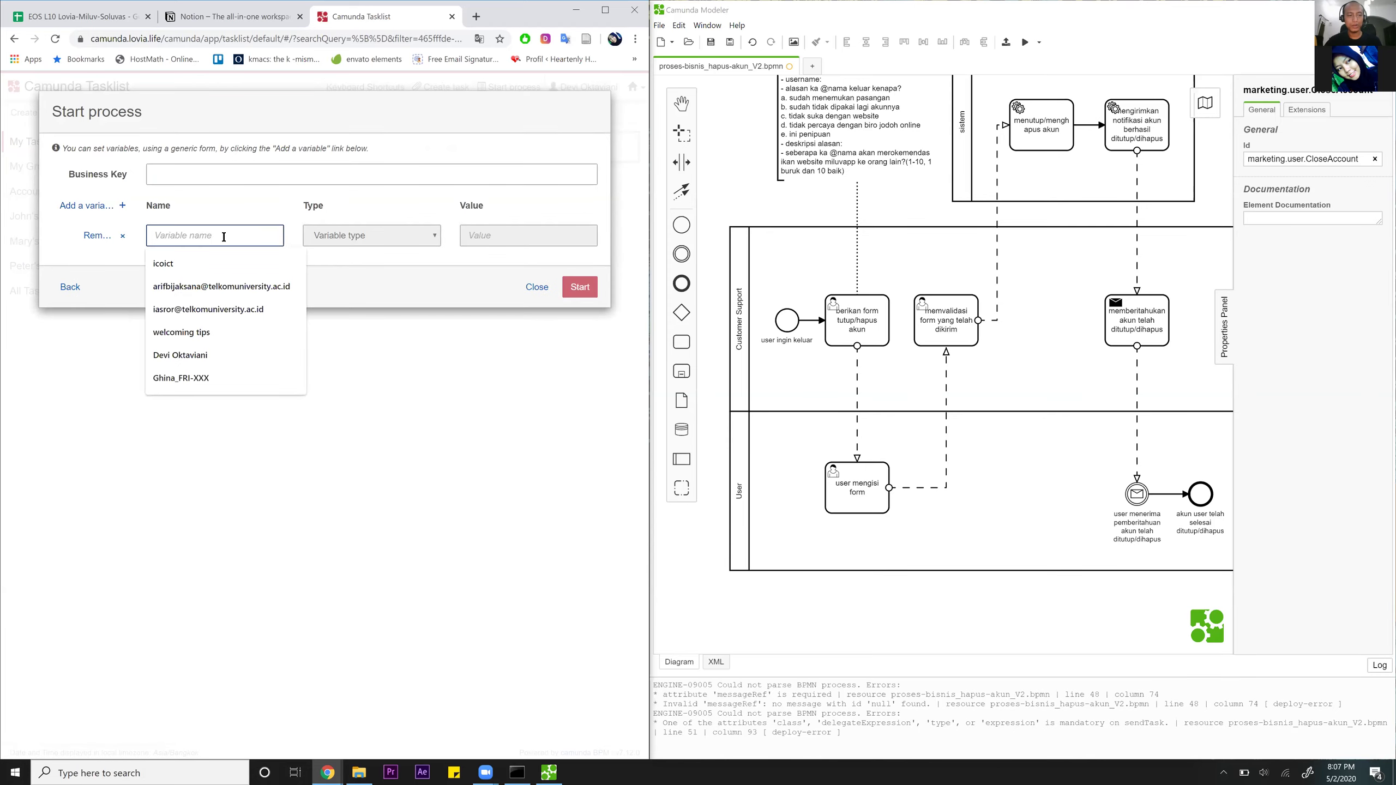
{"action": "type", "text": "slug"}
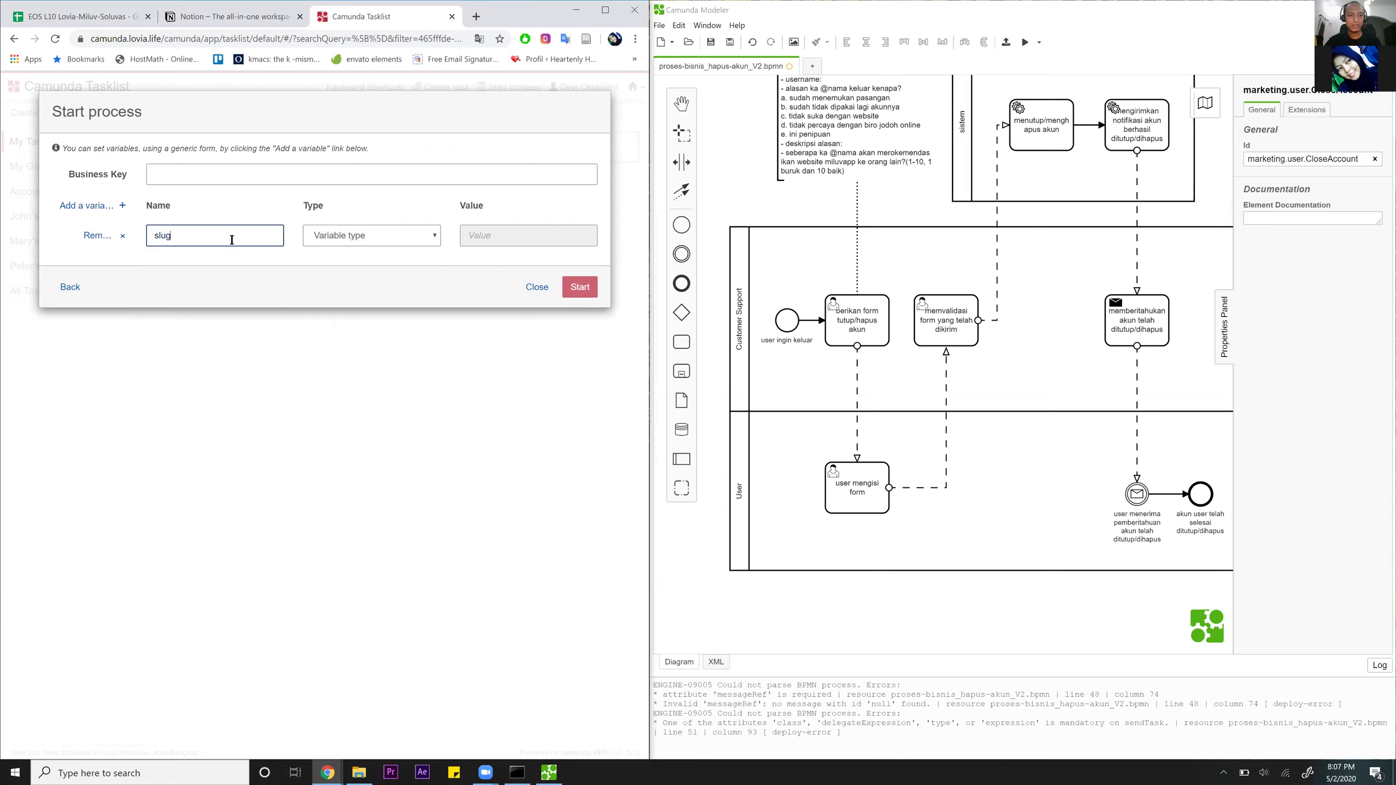
{"action": "left_click", "coordinate": [355, 237]}
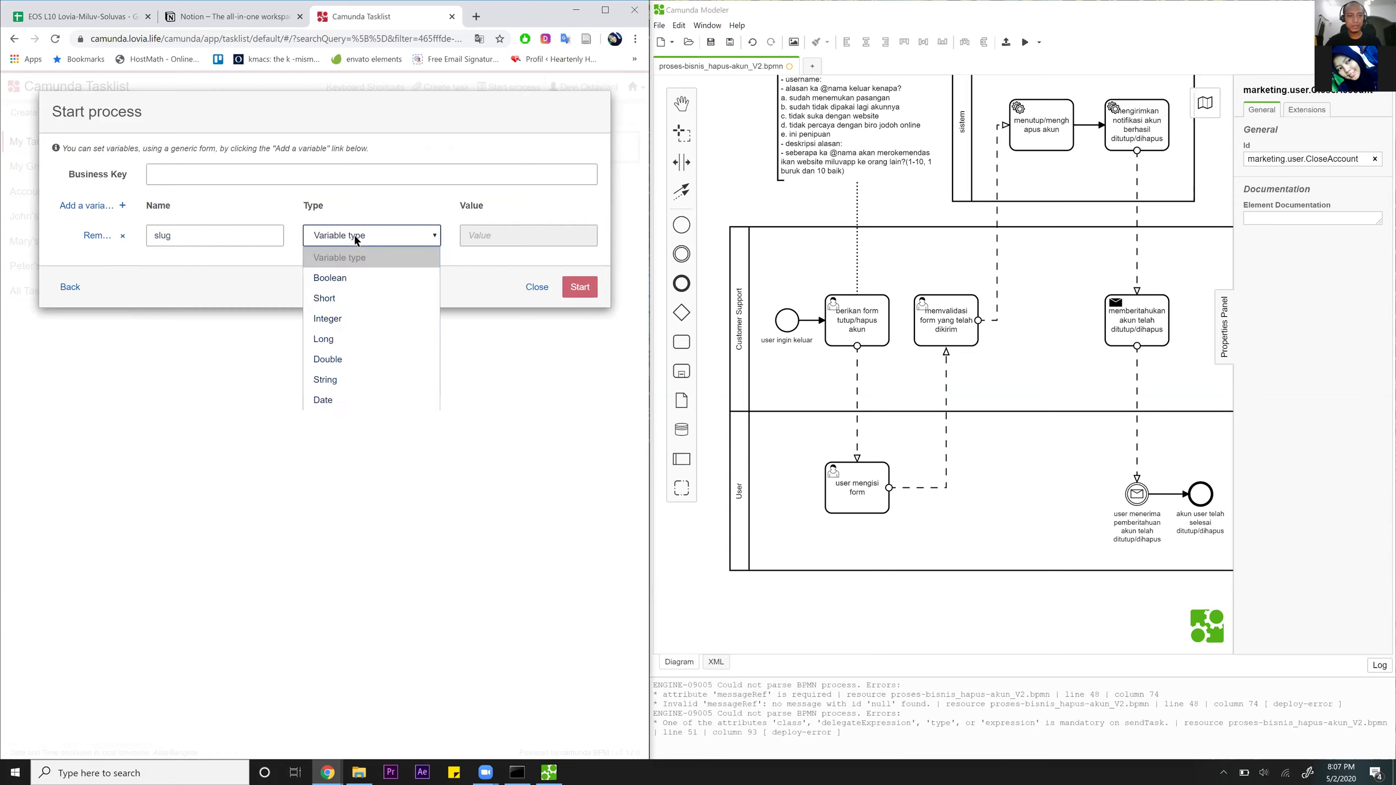
{"action": "left_click", "coordinate": [328, 380]}
Enter the user's first name as the value of the slug variable and start the process.
{"action": "left_click", "coordinate": [491, 235]}
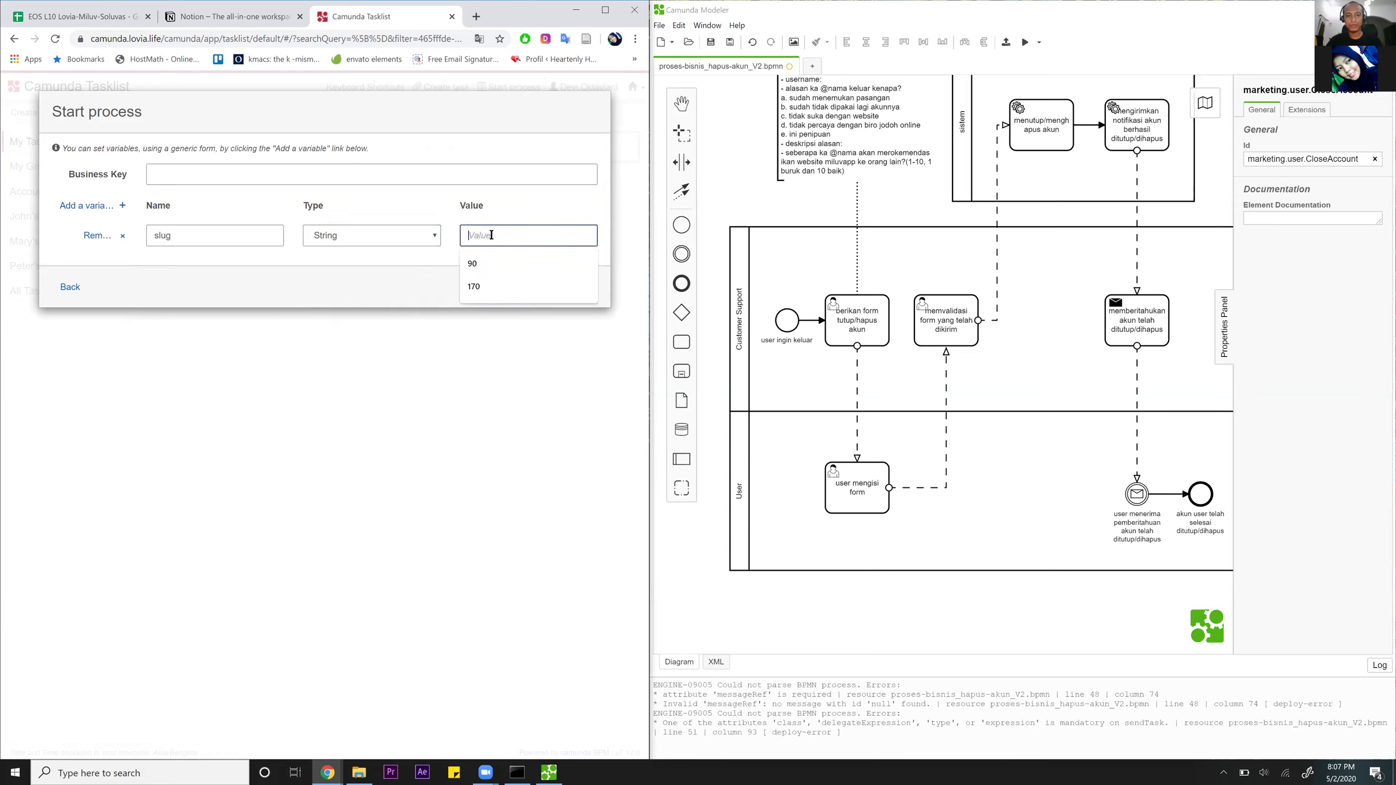
{"action": "type", "text": "1"}
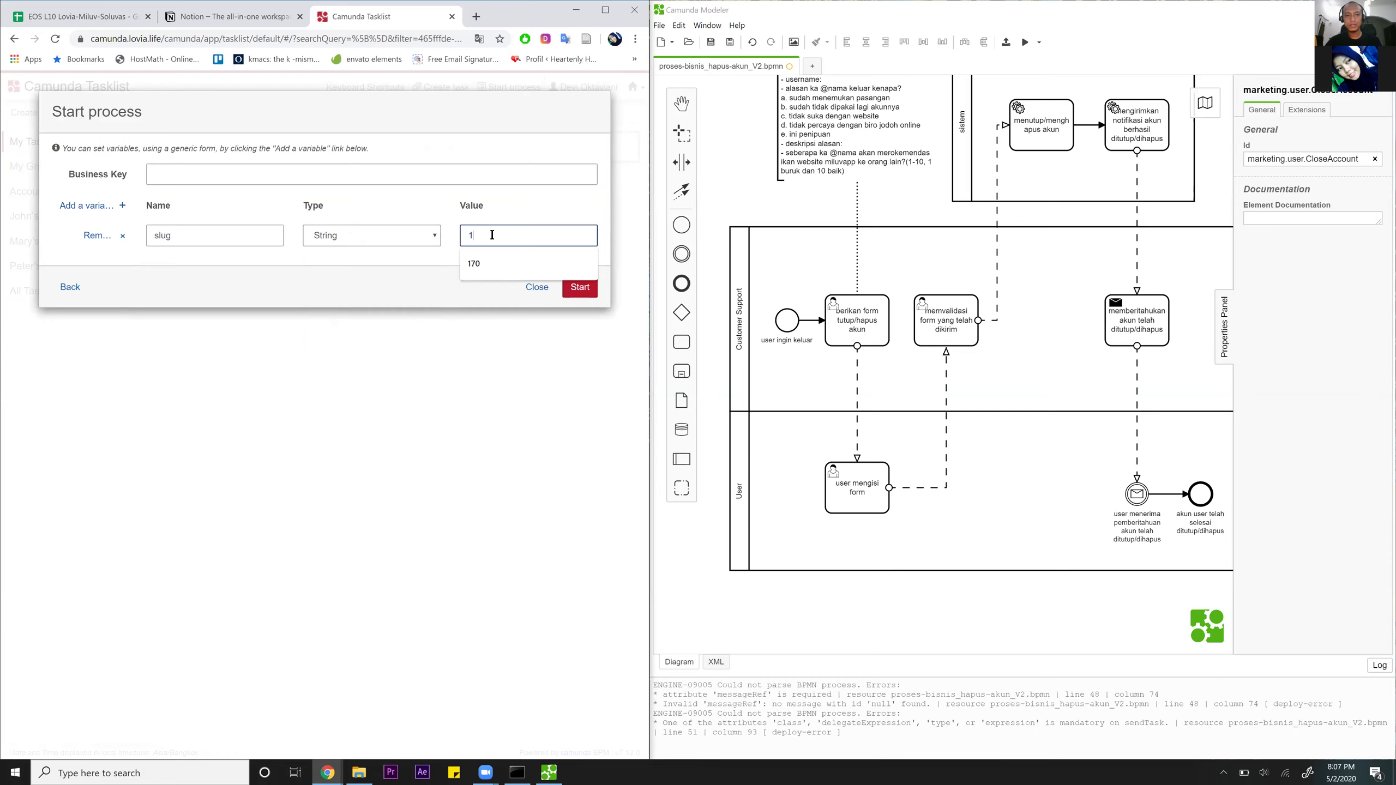
{"action": "type", "text": "0"}
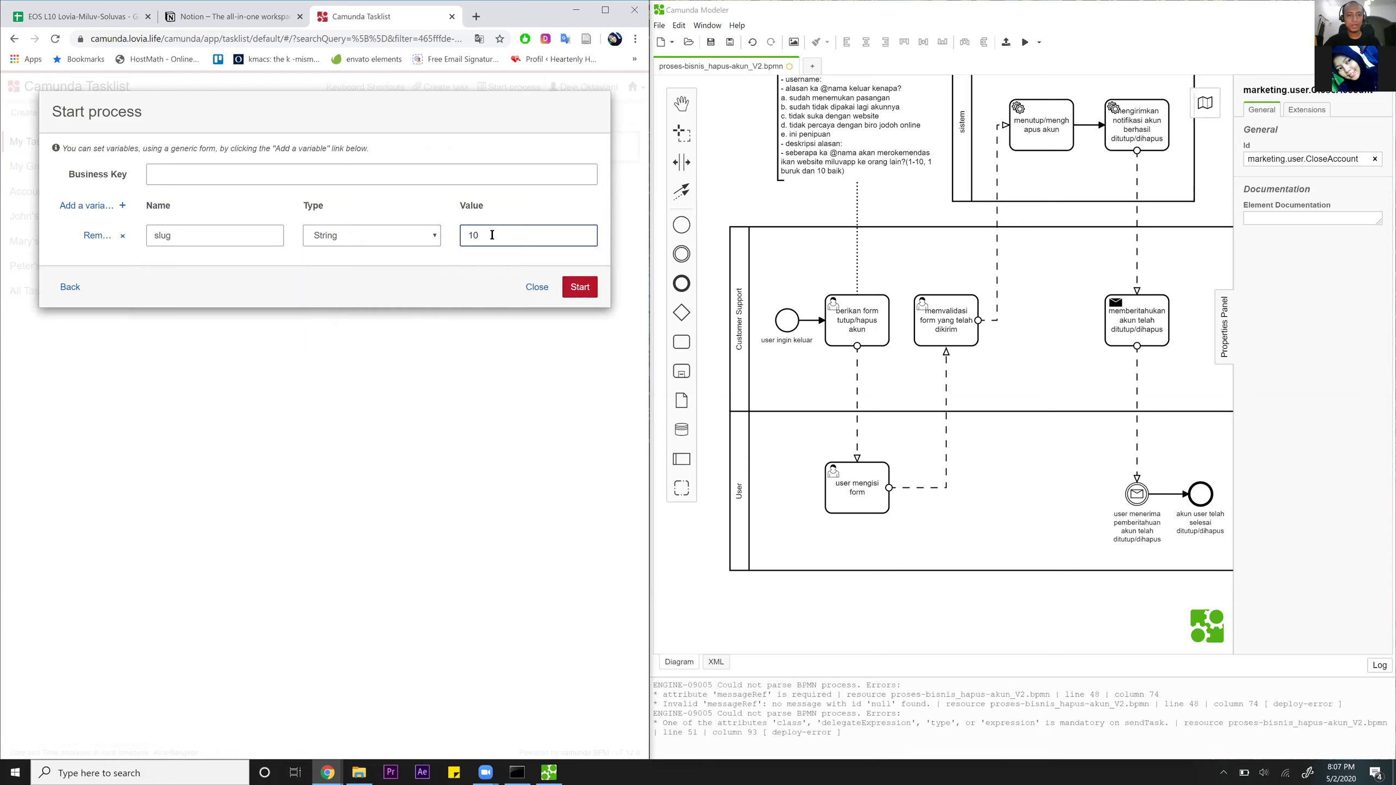
{"action": "key", "text": "BackSpace"}
{"action": "key", "text": "BackSpace"}
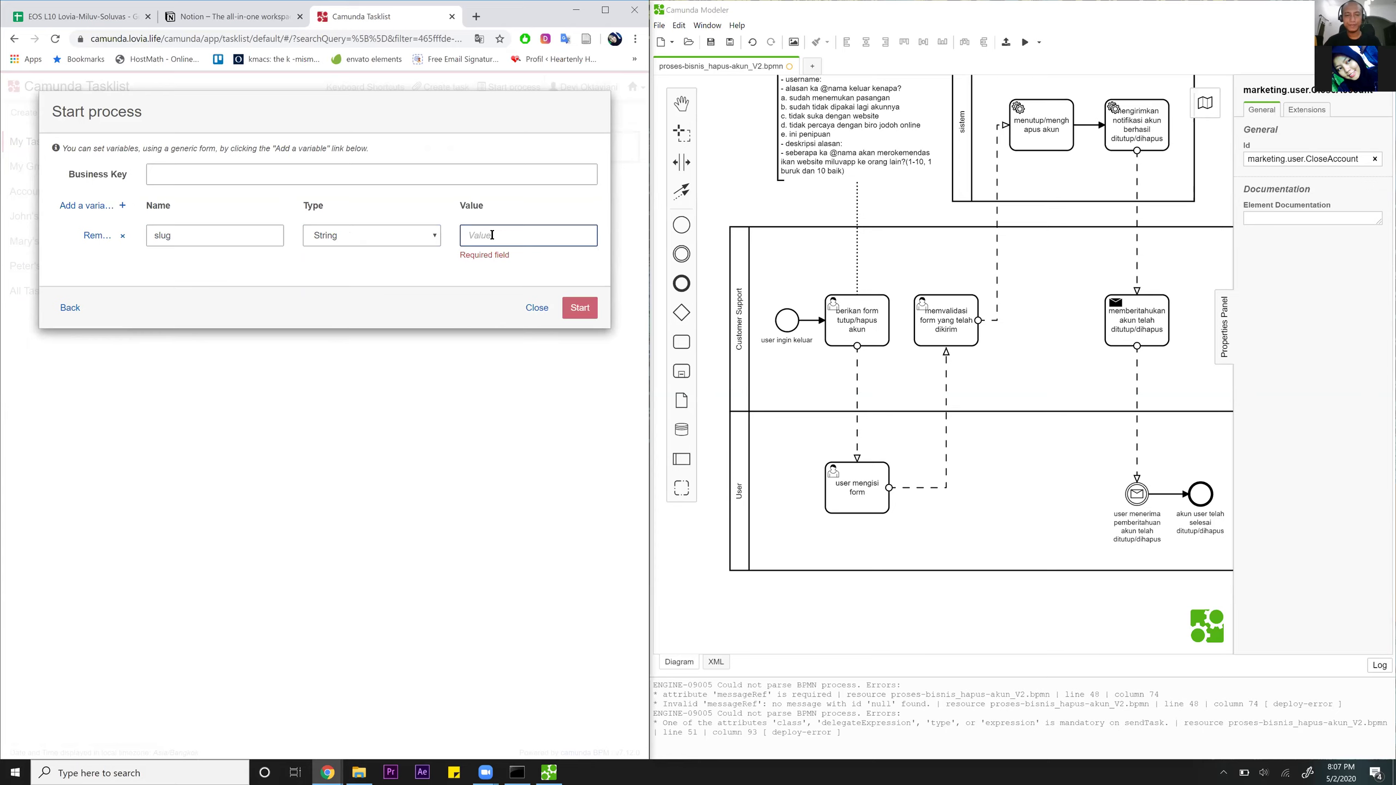
{"action": "type", "text": "devi"}
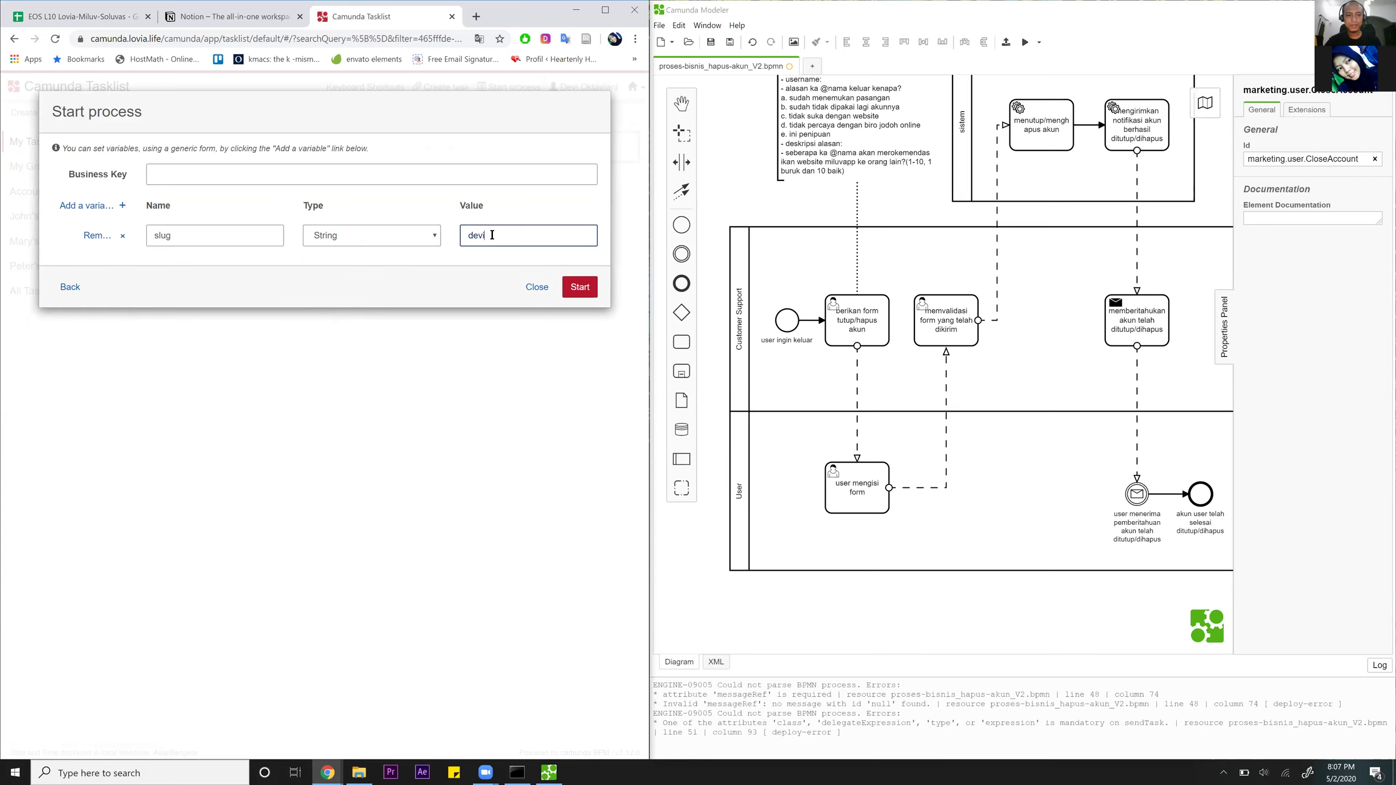
{"action": "left_click", "coordinate": [584, 291]}
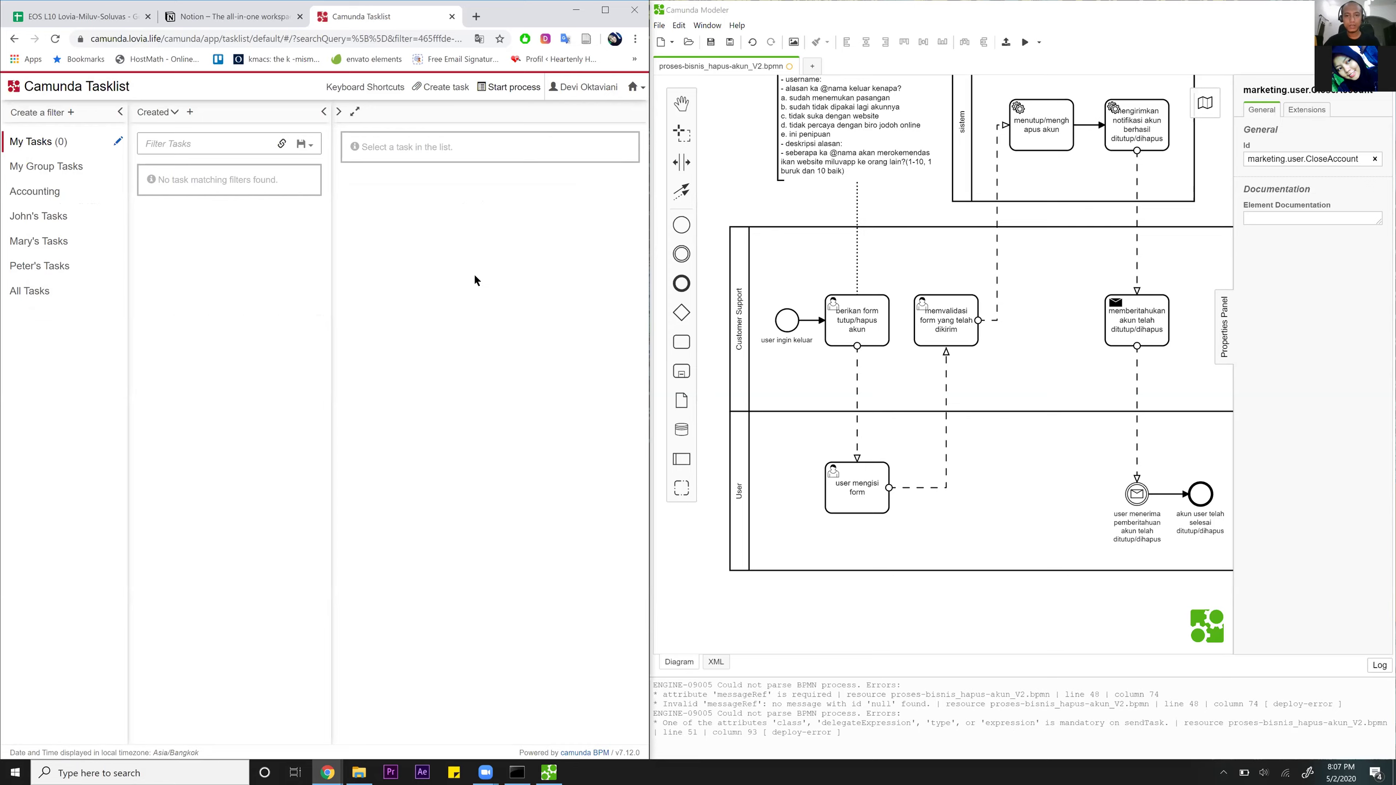
Switch to Camunda Cockpit in a full-size browser window and open the deployed "Customer Support: Close Account" process definition.
{"action": "left_click", "coordinate": [636, 87]}
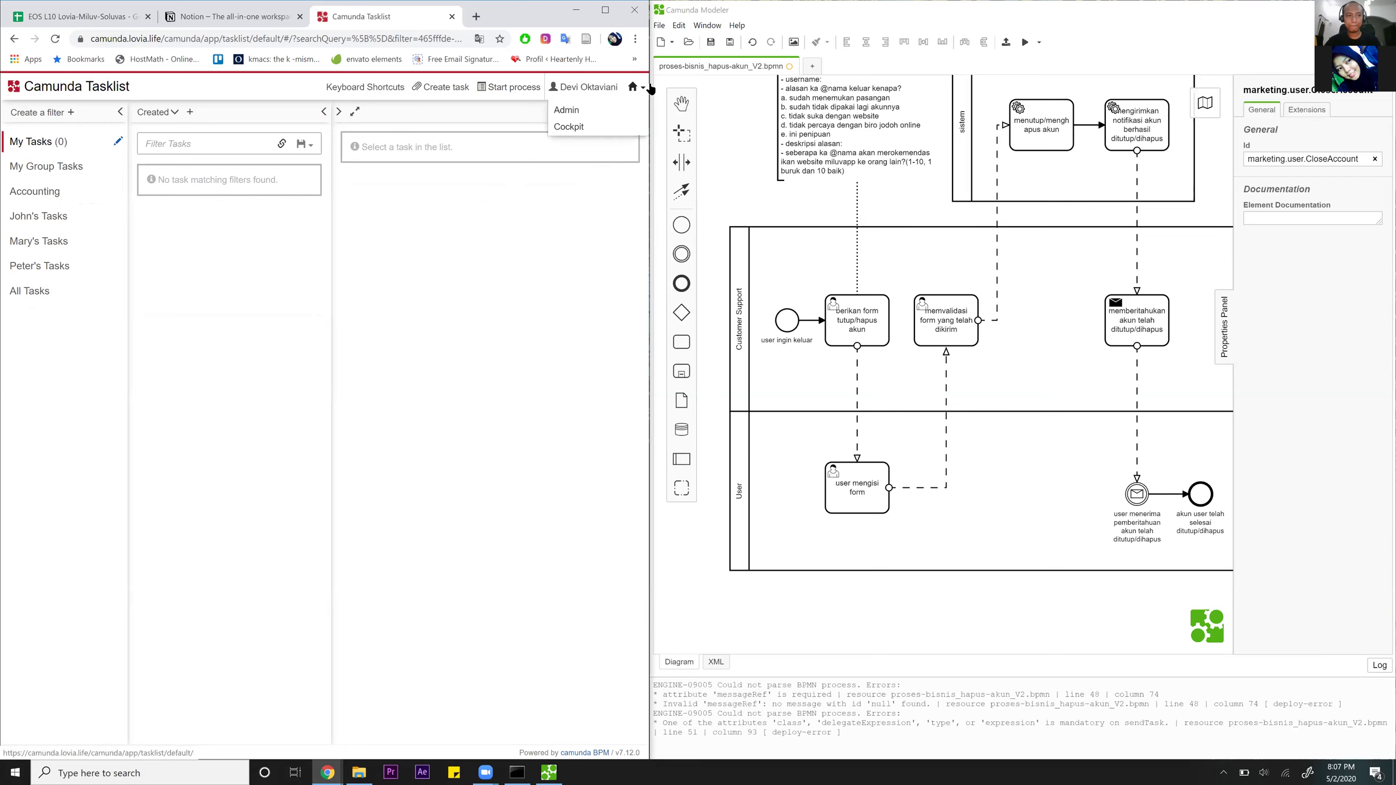
{"action": "left_click", "coordinate": [569, 127]}
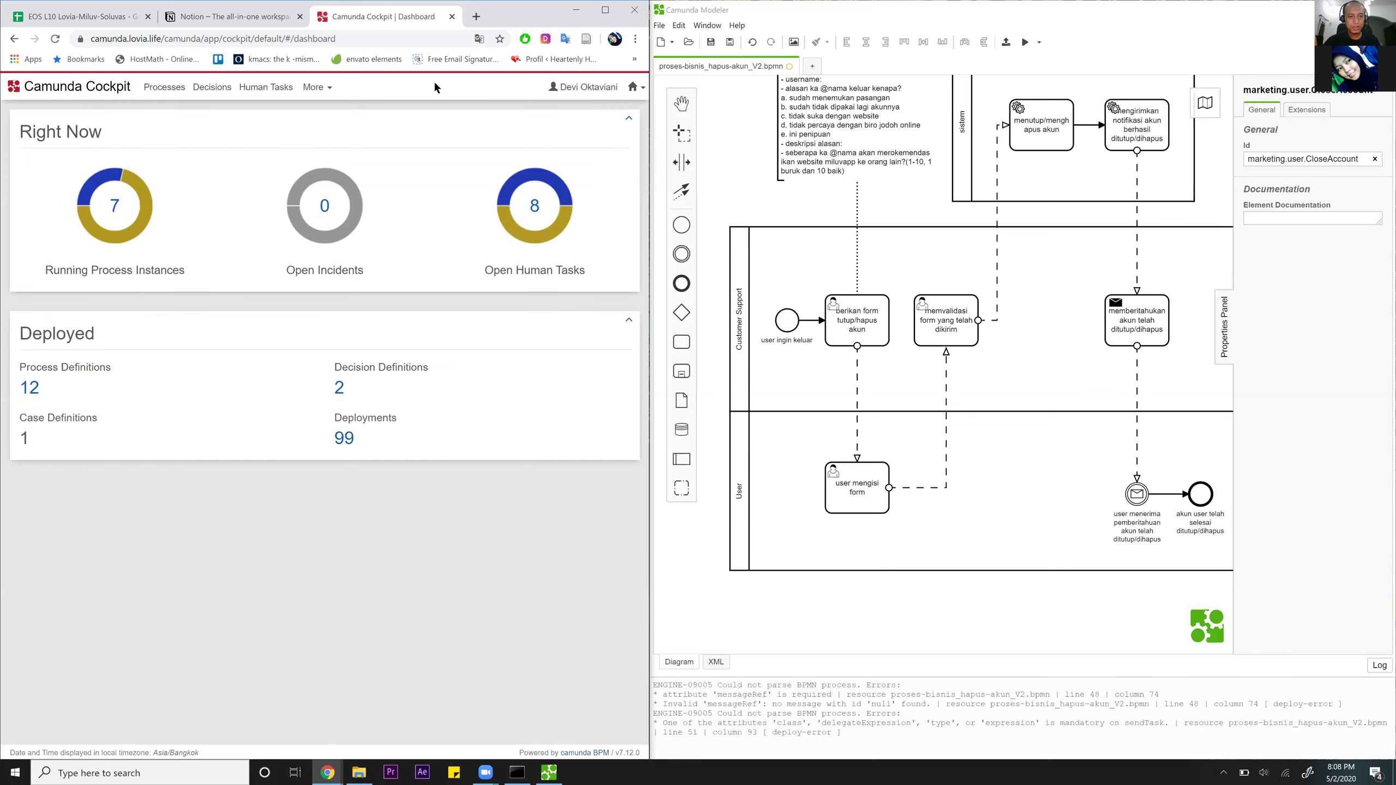
{"action": "left_click_drag", "start_coordinate": [434, 6], "coordinate": [434, 82]}
{"action": "left_click", "coordinate": [639, 88]}
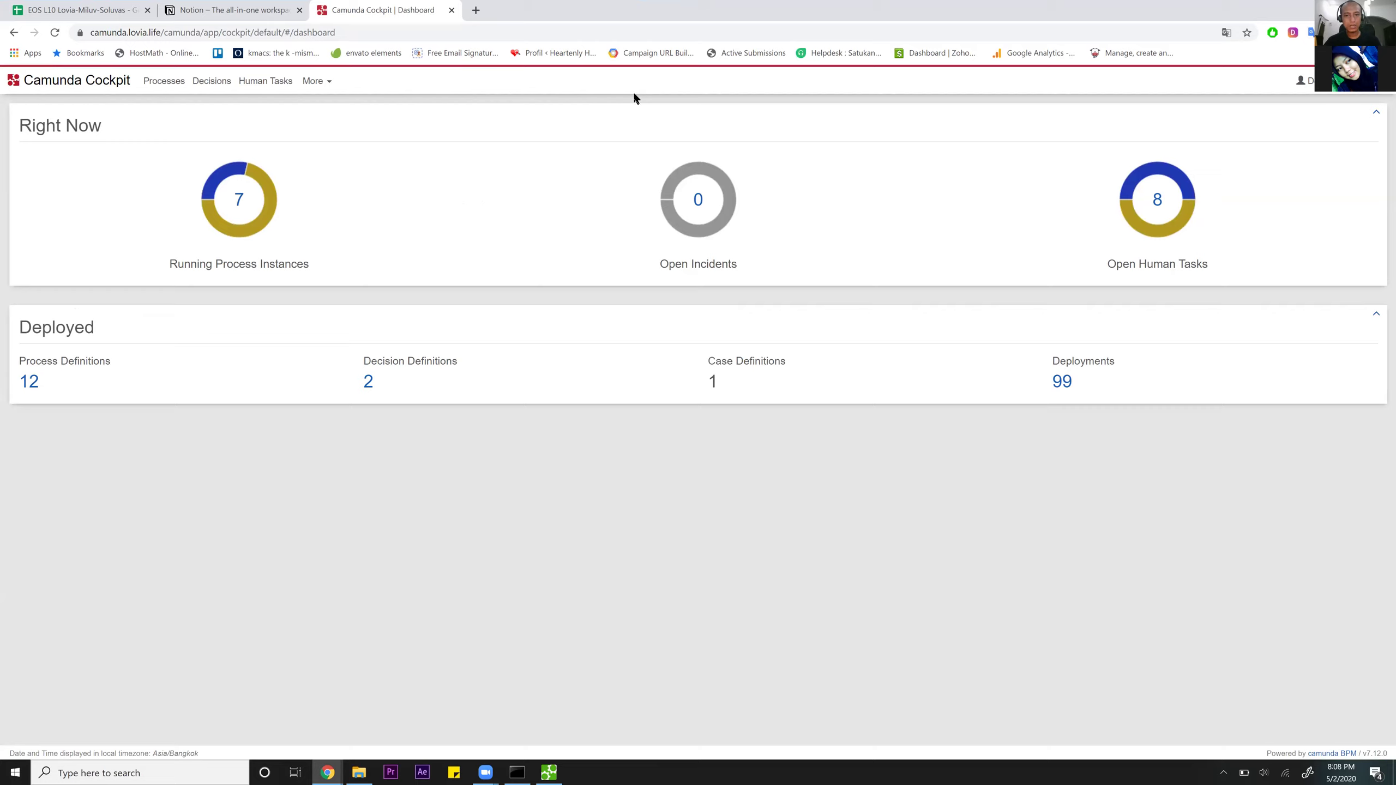
{"action": "left_click", "coordinate": [27, 381]}
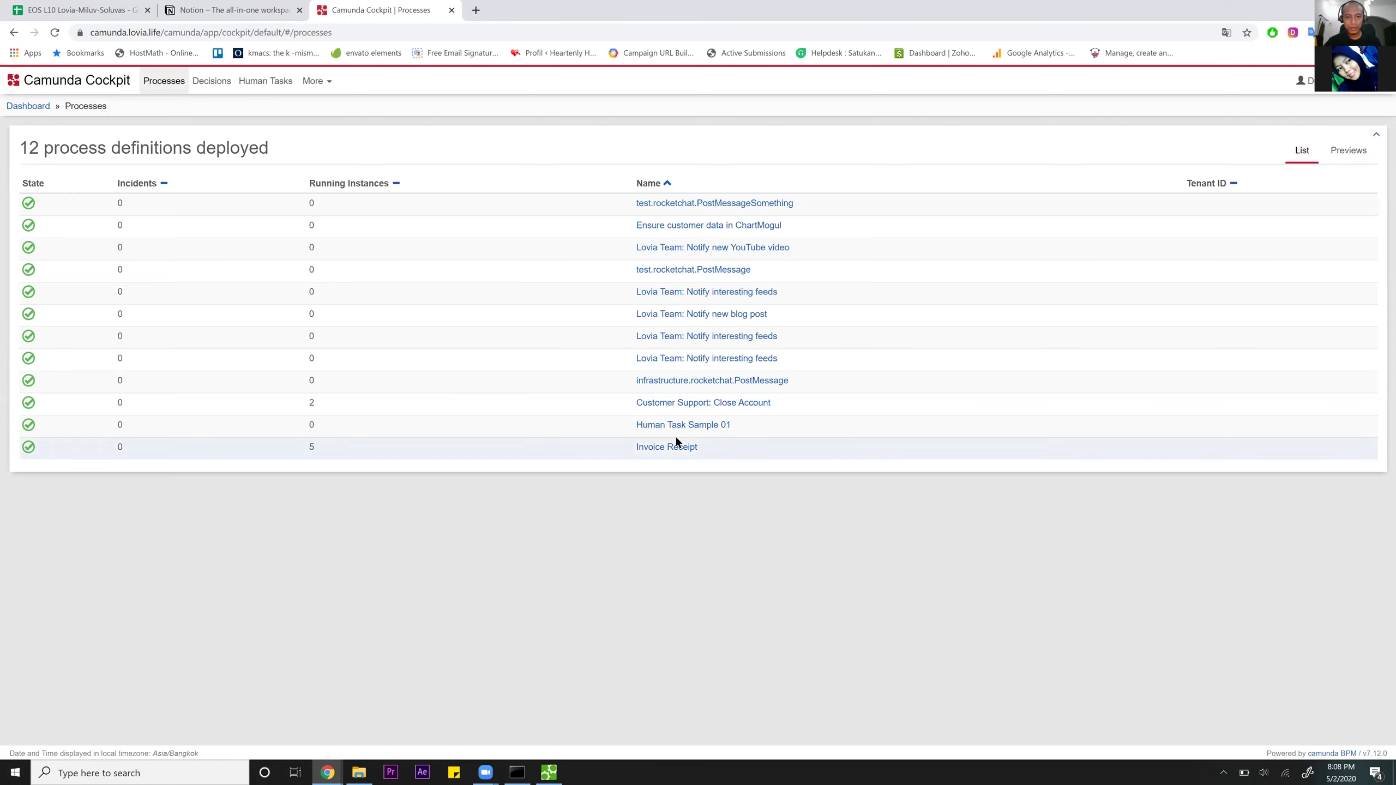
{"action": "left_click", "coordinate": [670, 406]}
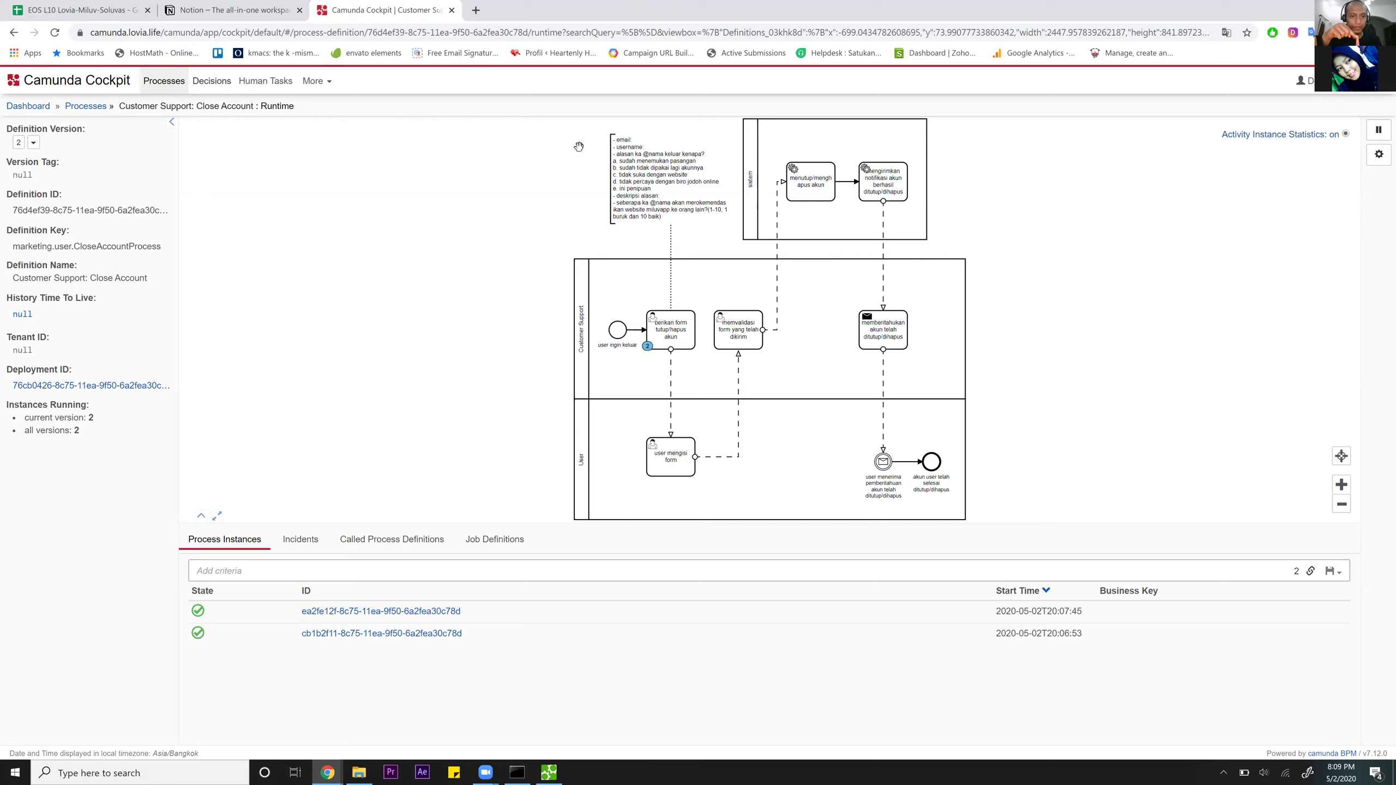
Open the most recently started instance of "Customer Support: Close Account" and examine its variables.
{"action": "left_click", "coordinate": [668, 333]}
{"action": "left_click", "coordinate": [399, 461]}
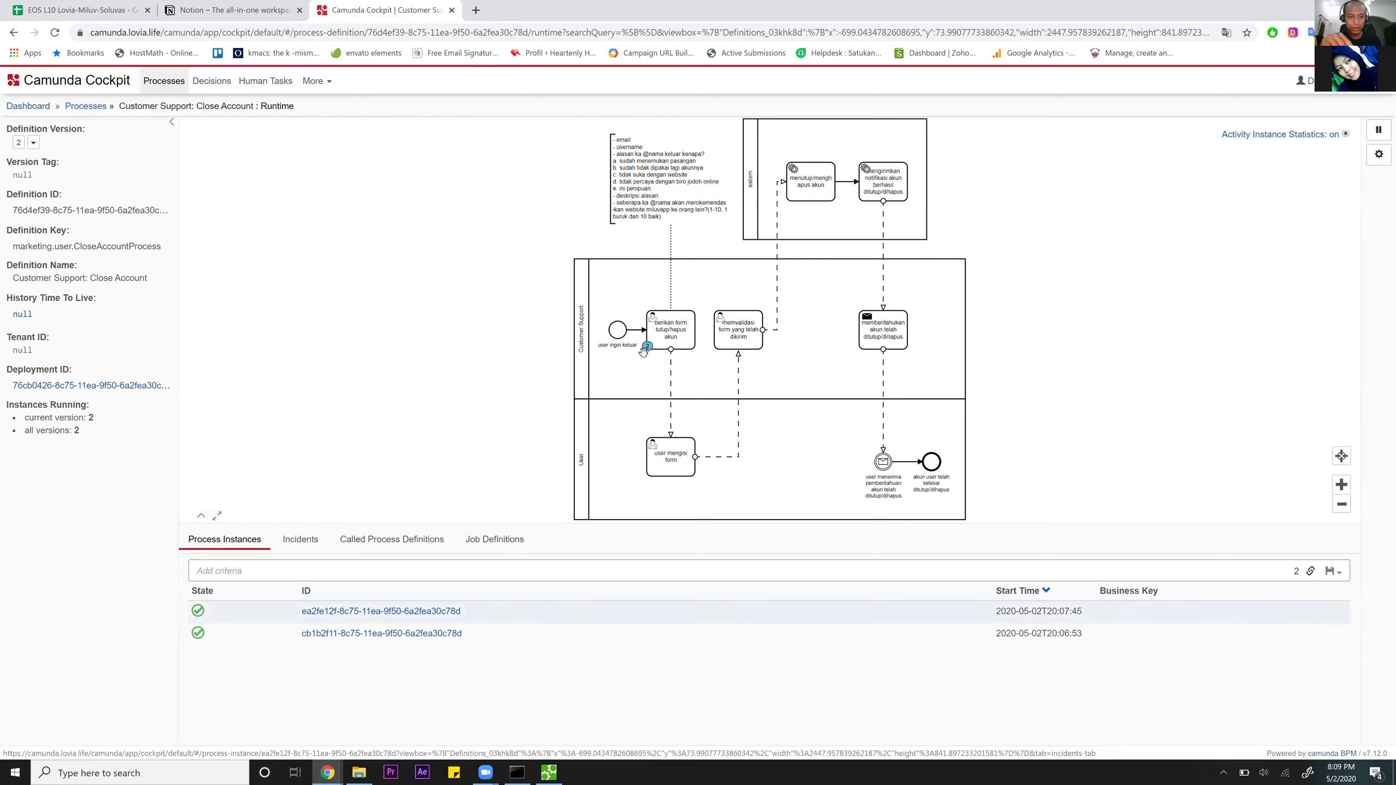
{"action": "left_click", "coordinate": [196, 610]}
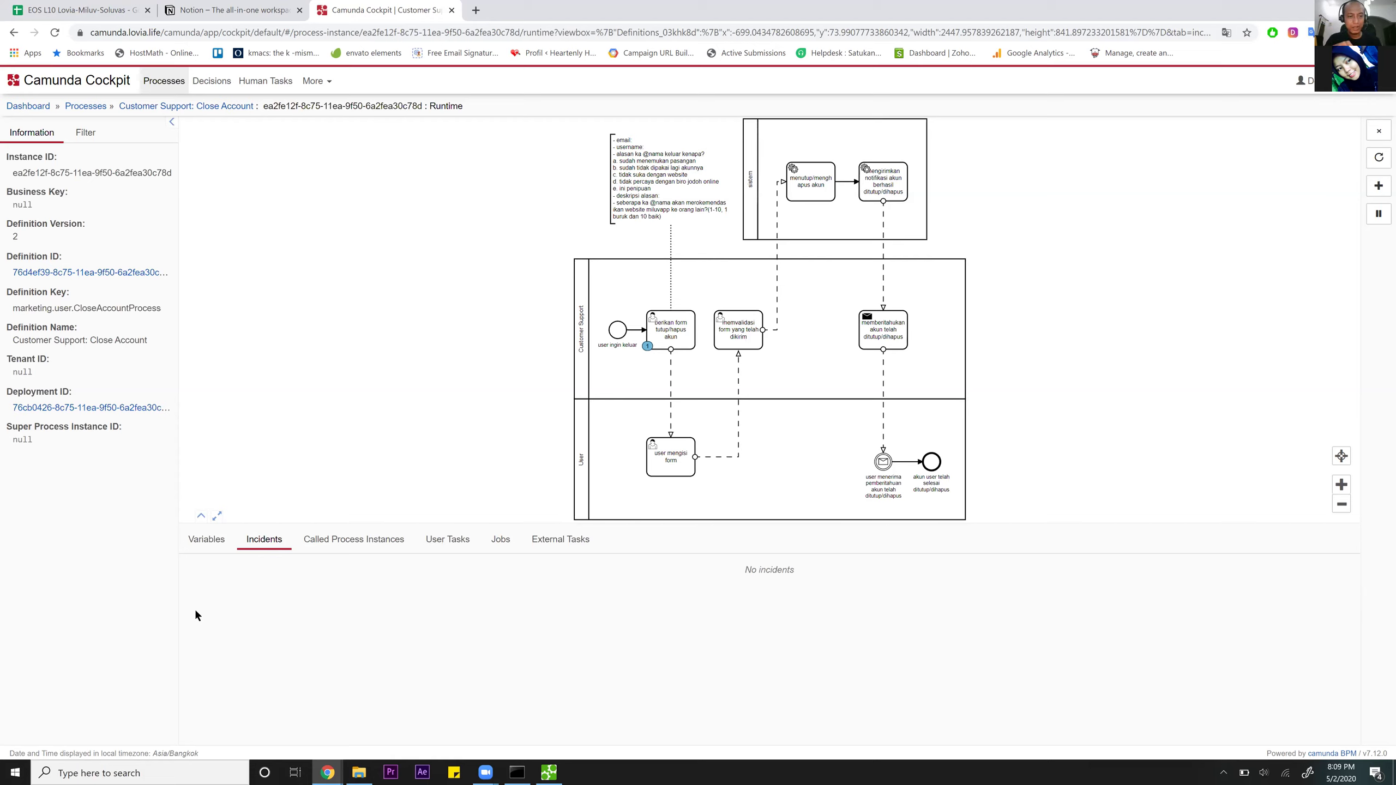
{"action": "left_click", "coordinate": [205, 538]}
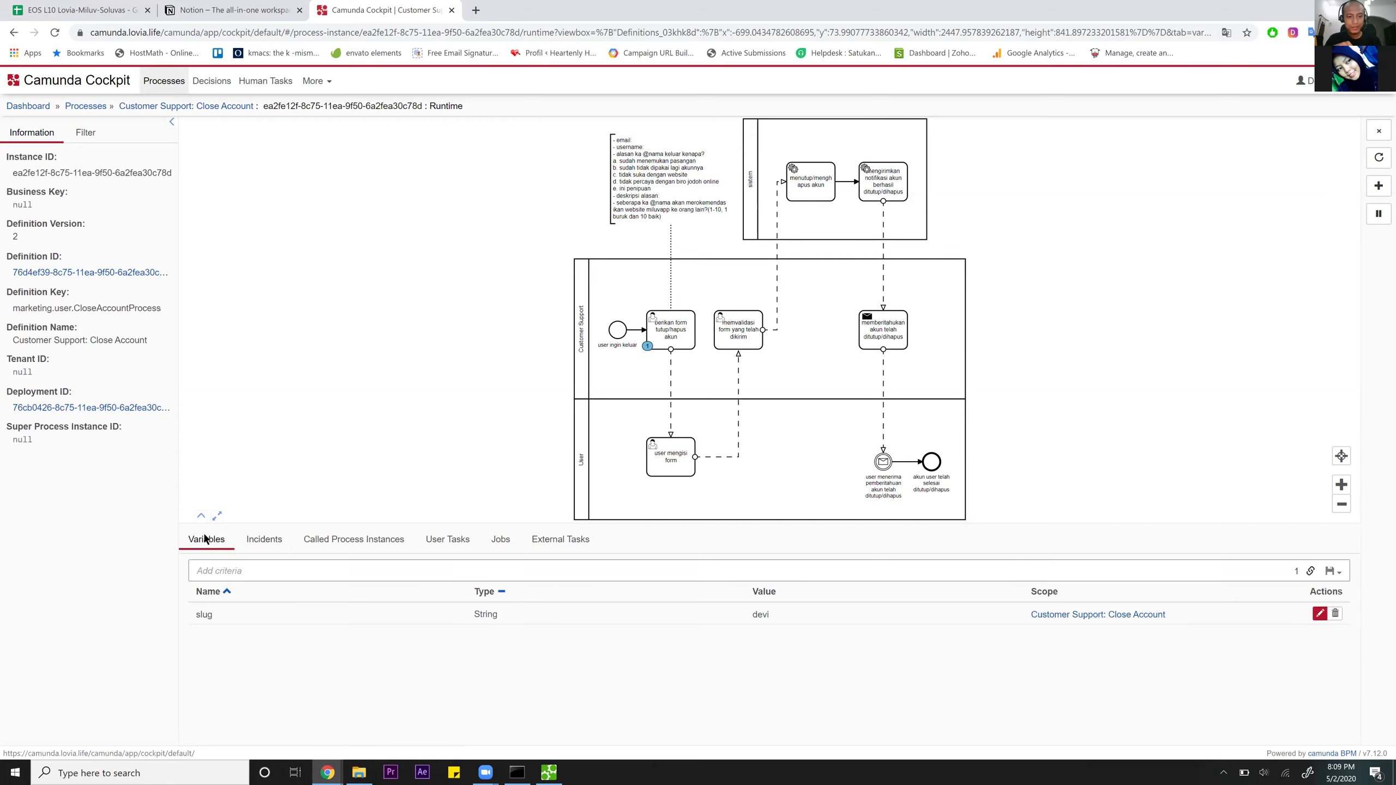